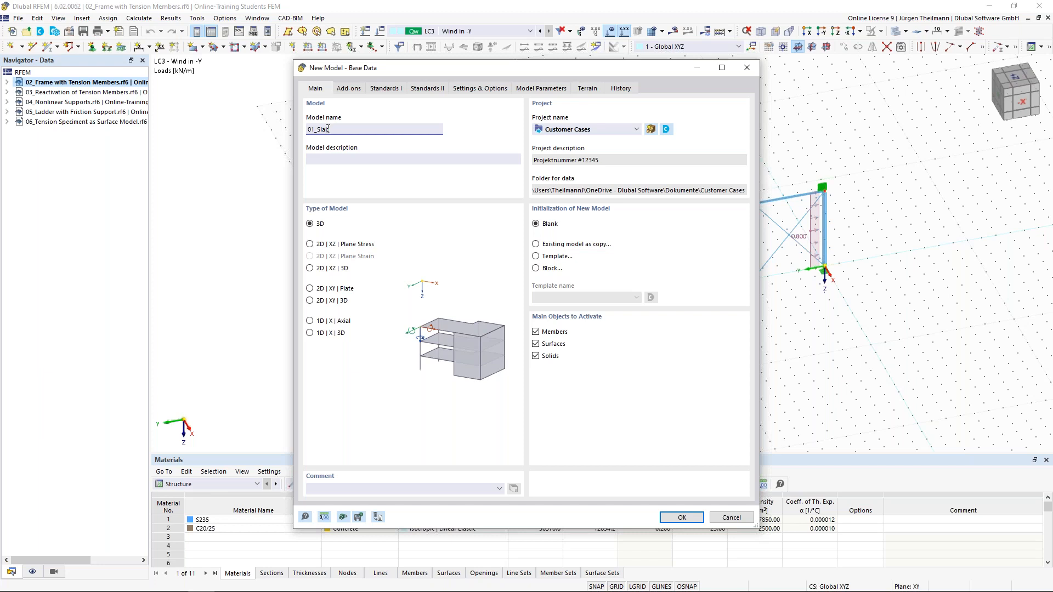
# Keep 01_Slab as the model name, abandon creating a new project, and open the project list.
pyautogui.press('Tab')
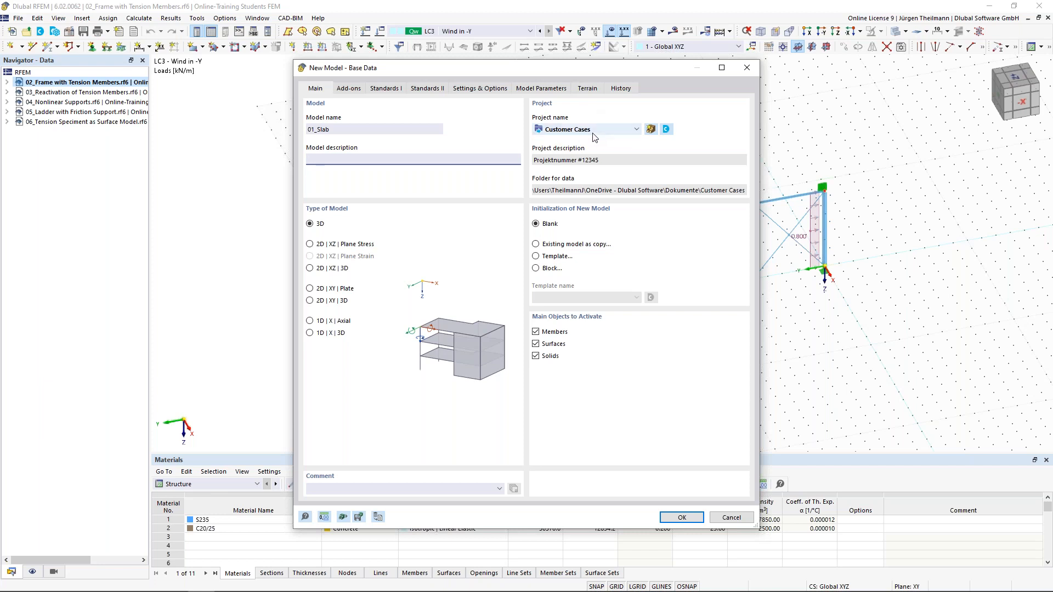
pyautogui.click(638, 131)
pyautogui.click(637, 131)
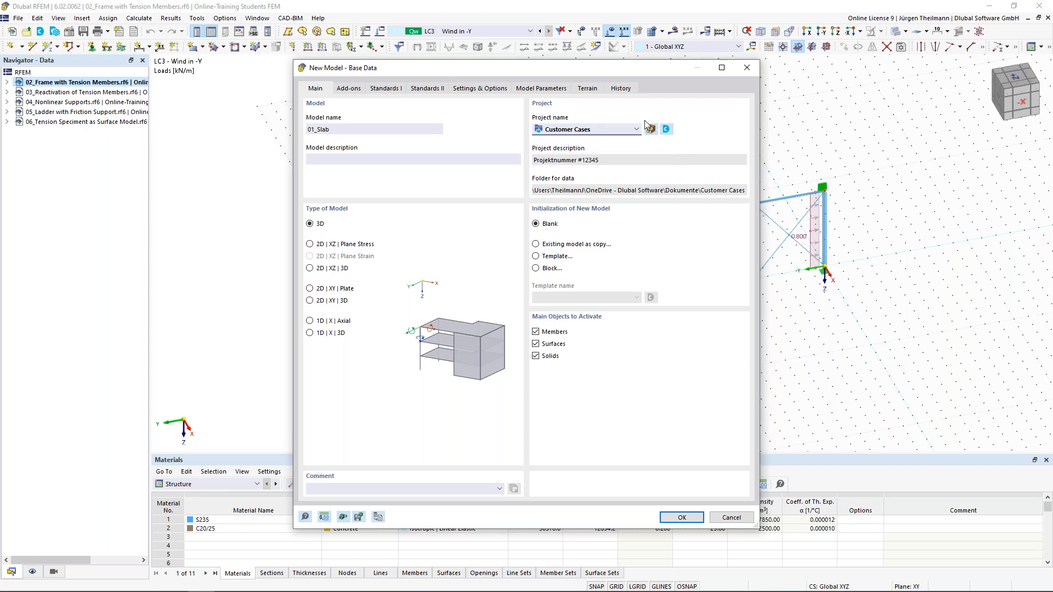
pyautogui.click(650, 129)
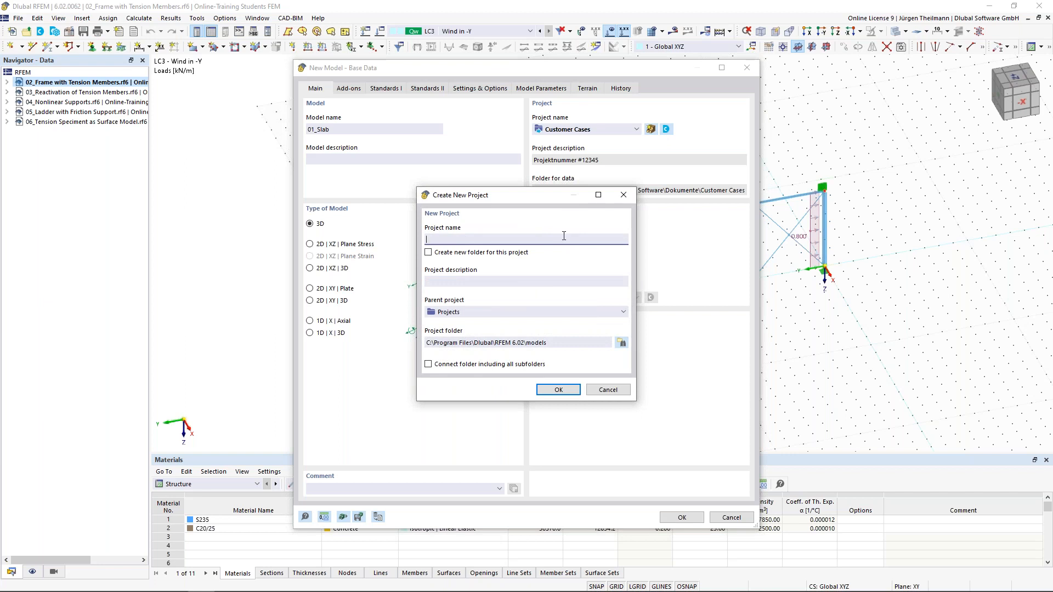
pyautogui.moveTo(551, 343); pyautogui.dragTo(422, 343)
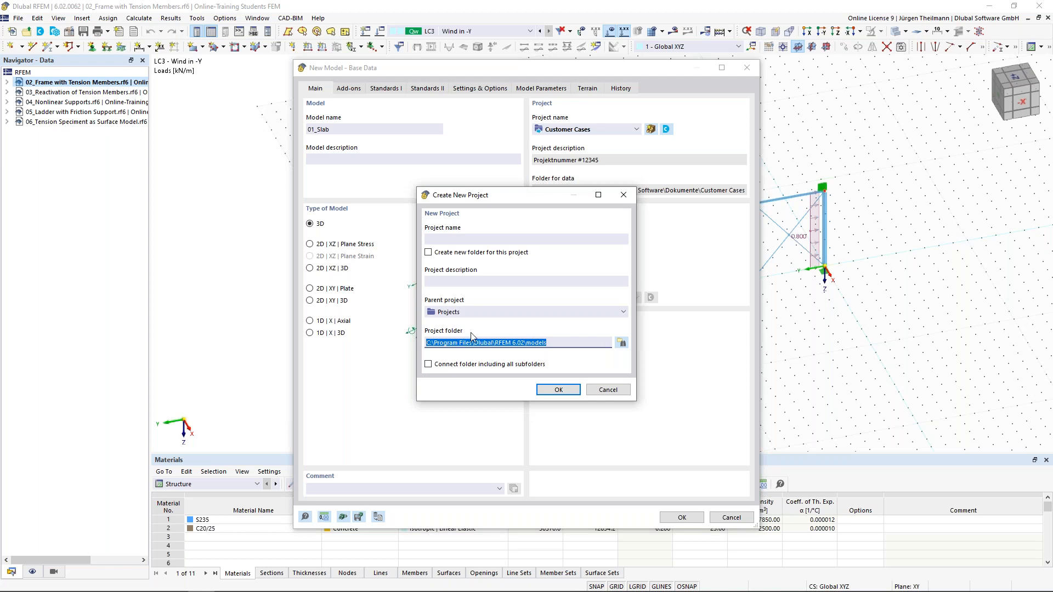
pyautogui.click(608, 390)
pyautogui.click(636, 129)
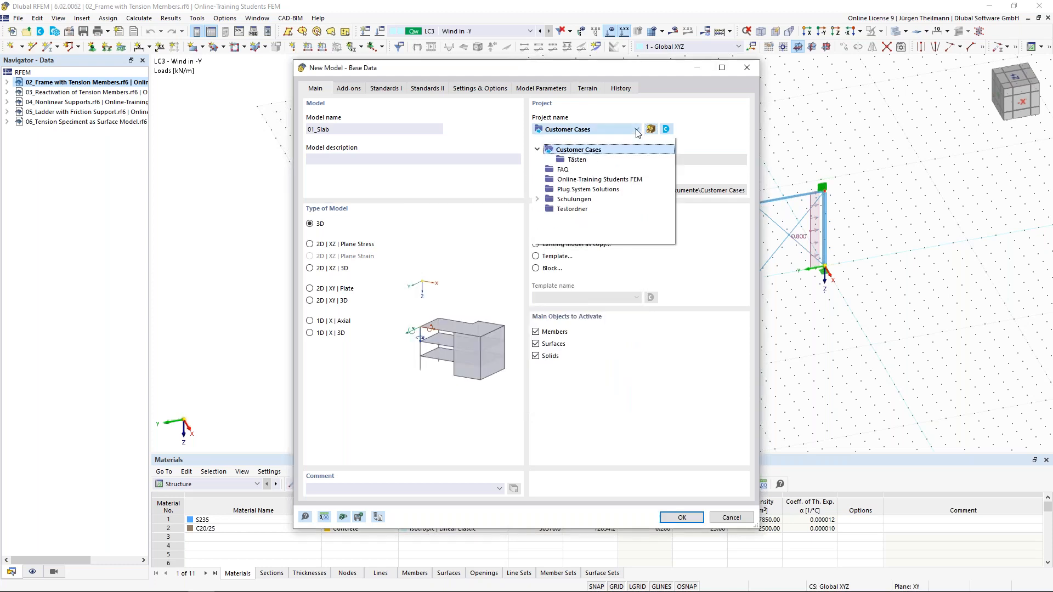
# Create 01_Slab in Online-Training Students FEM as a 2D | XY | Plate model.
pyautogui.click(623, 184)
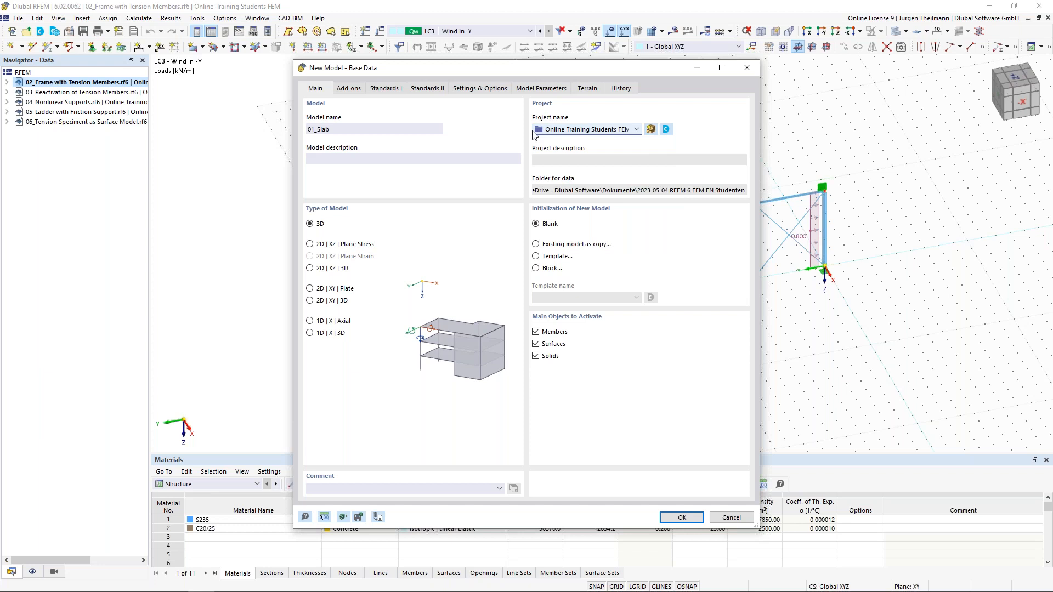
pyautogui.click(310, 290)
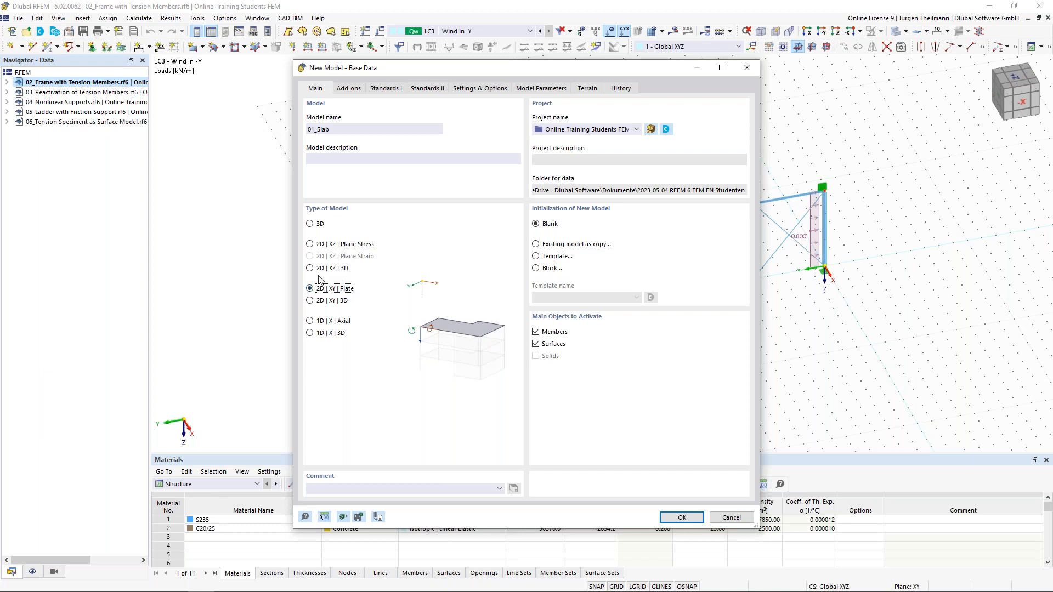
pyautogui.click(310, 322)
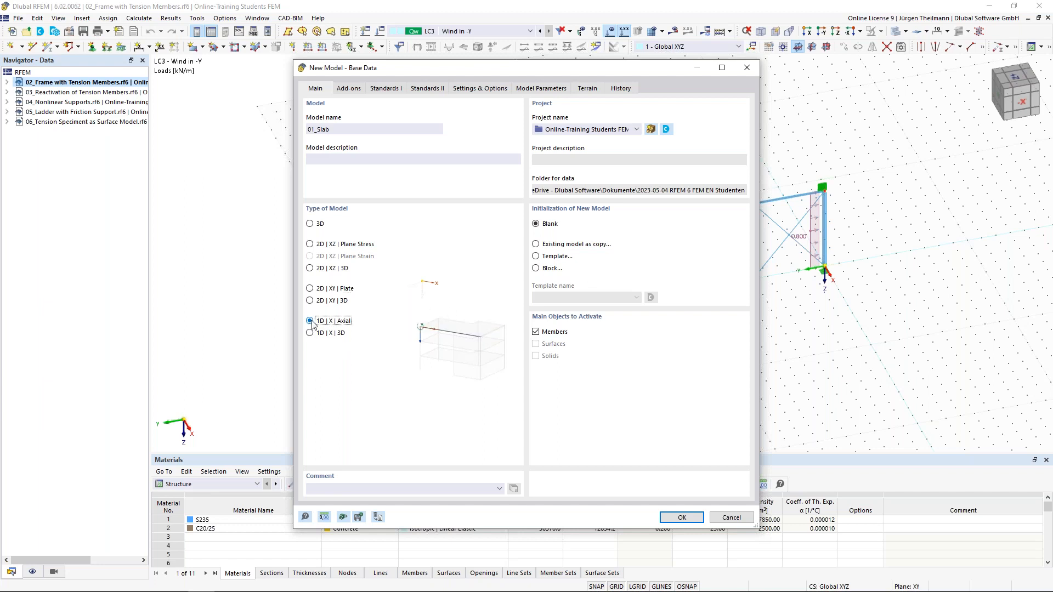
pyautogui.click(309, 289)
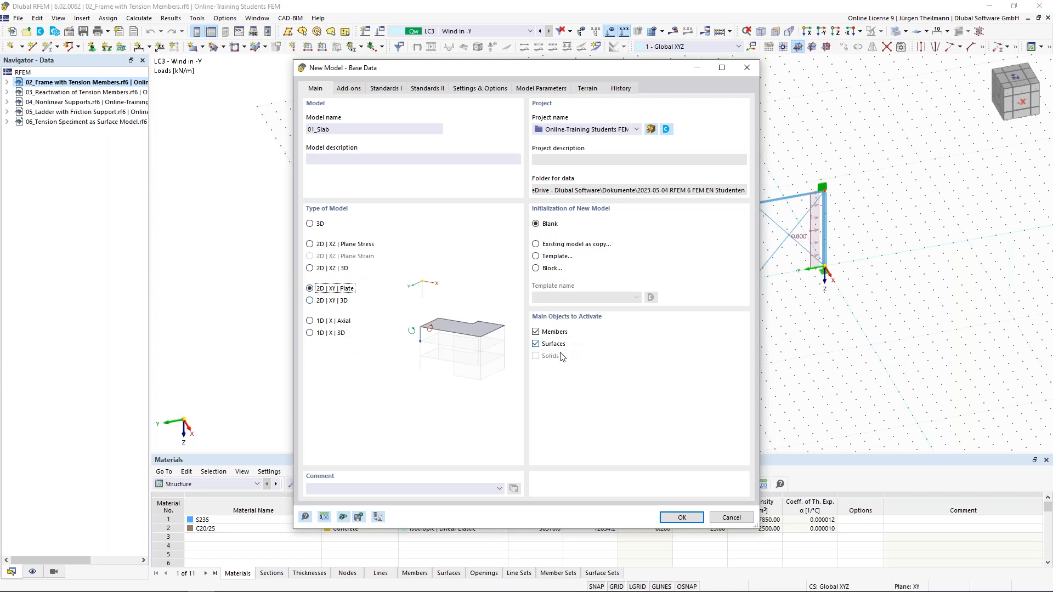
pyautogui.click(680, 518)
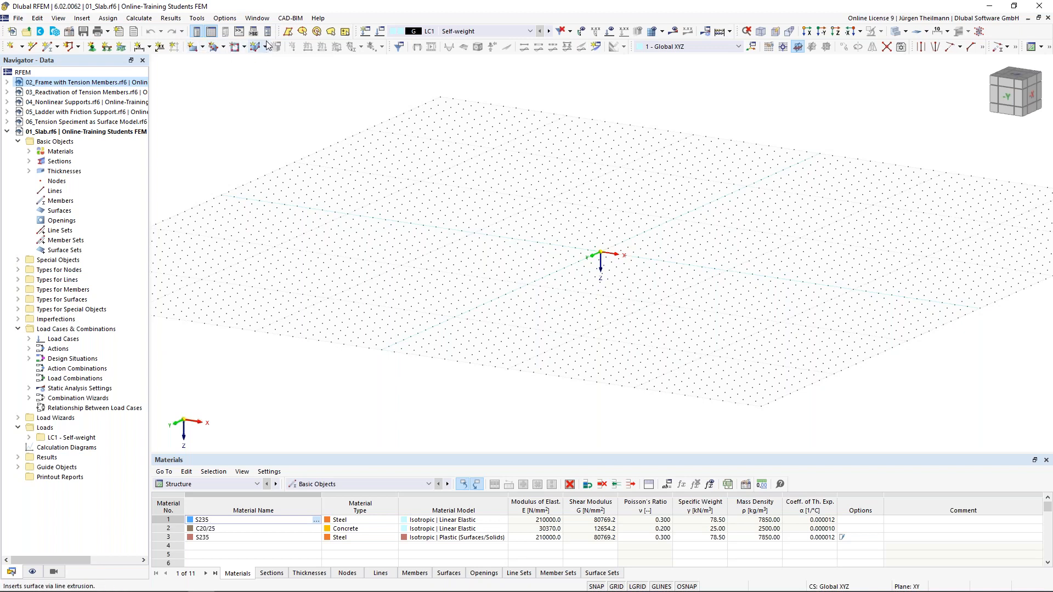
# Start a new rectangular surface from the New Surface dropdown, then cancel it.
pyautogui.click(203, 48)
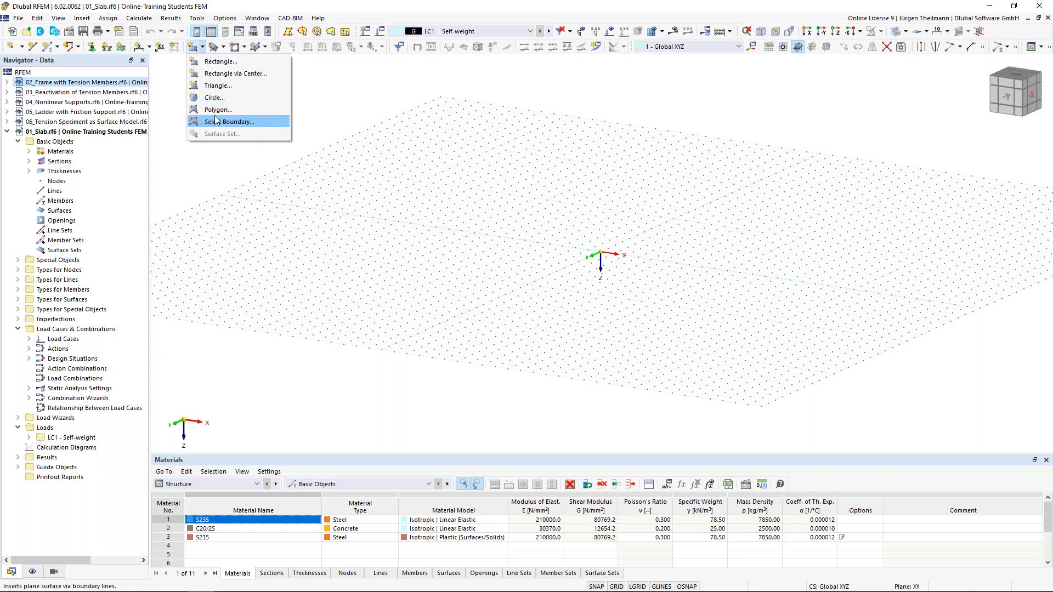
pyautogui.click(208, 62)
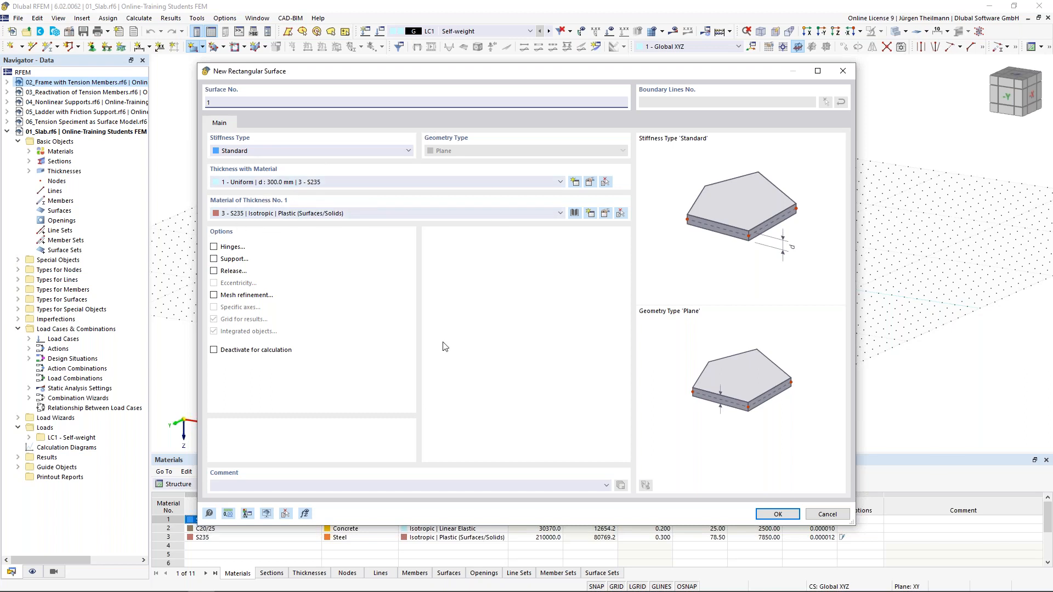
pyautogui.click(827, 515)
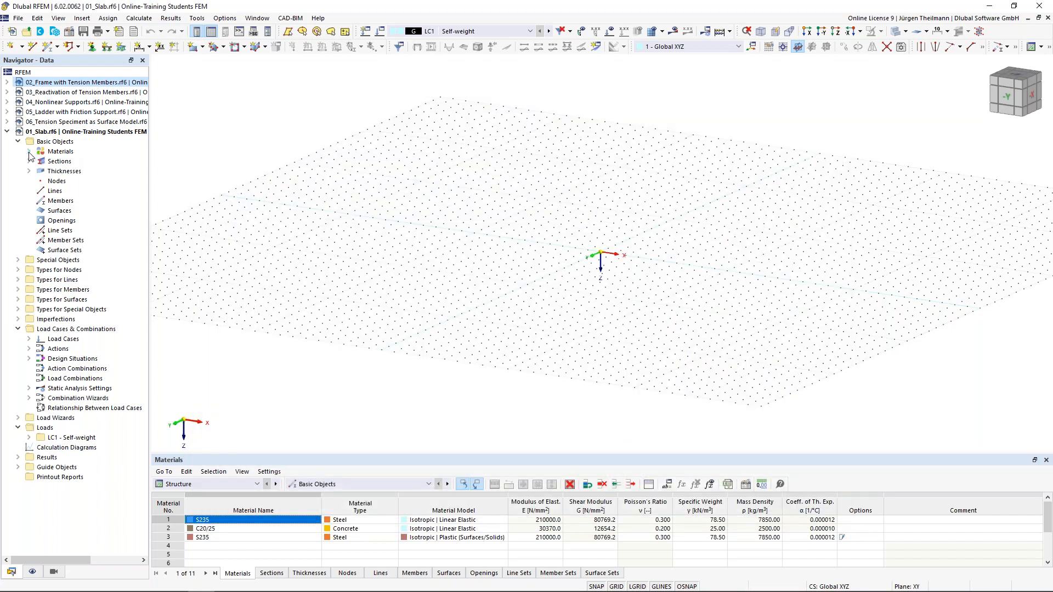
# Expand the materials, sections and thicknesses lists and delete all materials.
pyautogui.click(29, 152)
pyautogui.click(29, 191)
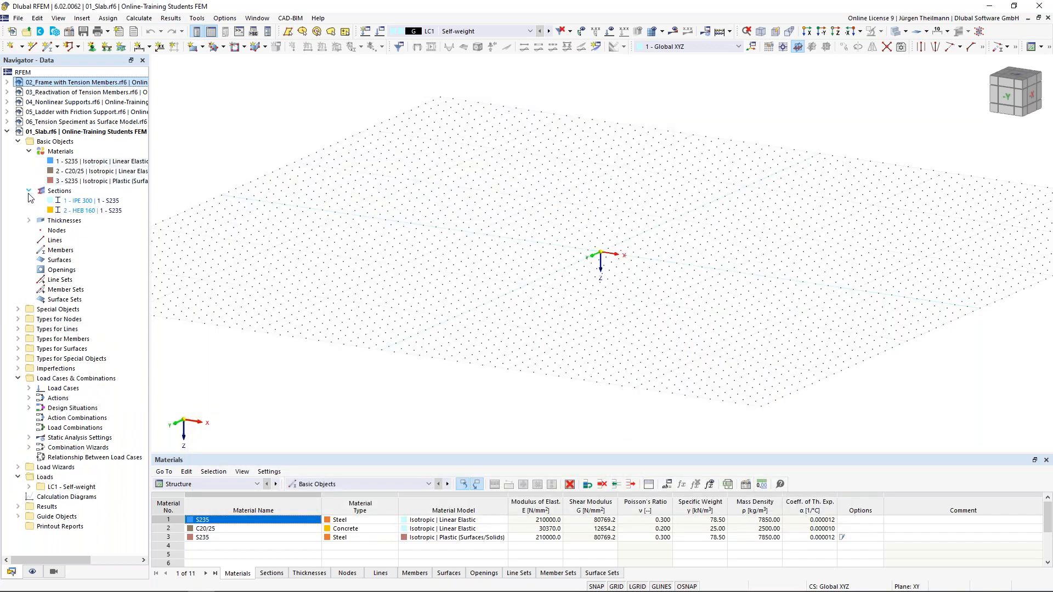
pyautogui.click(29, 221)
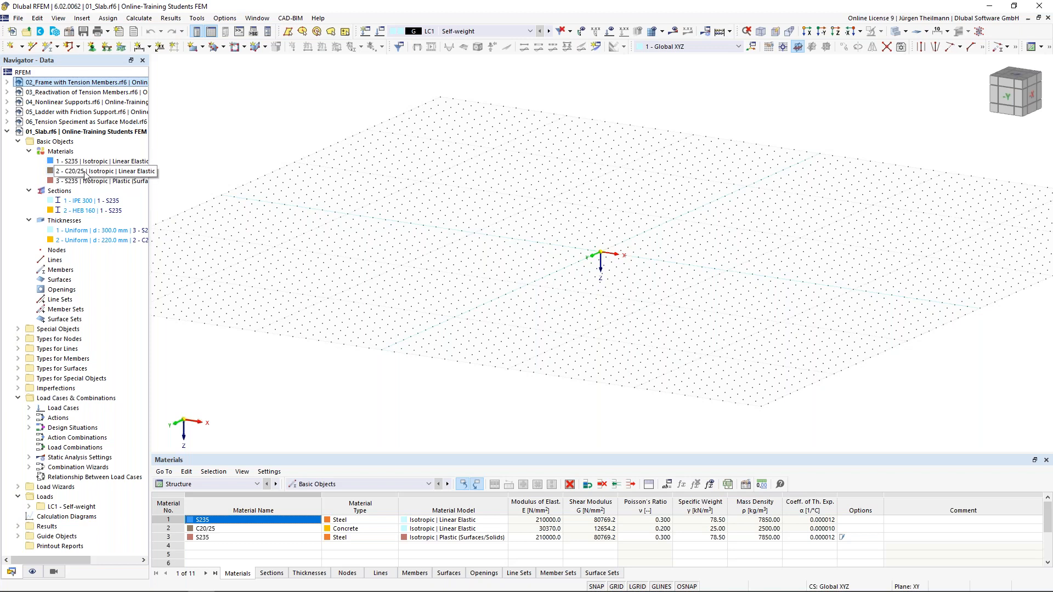
pyautogui.rightClick(57, 154)
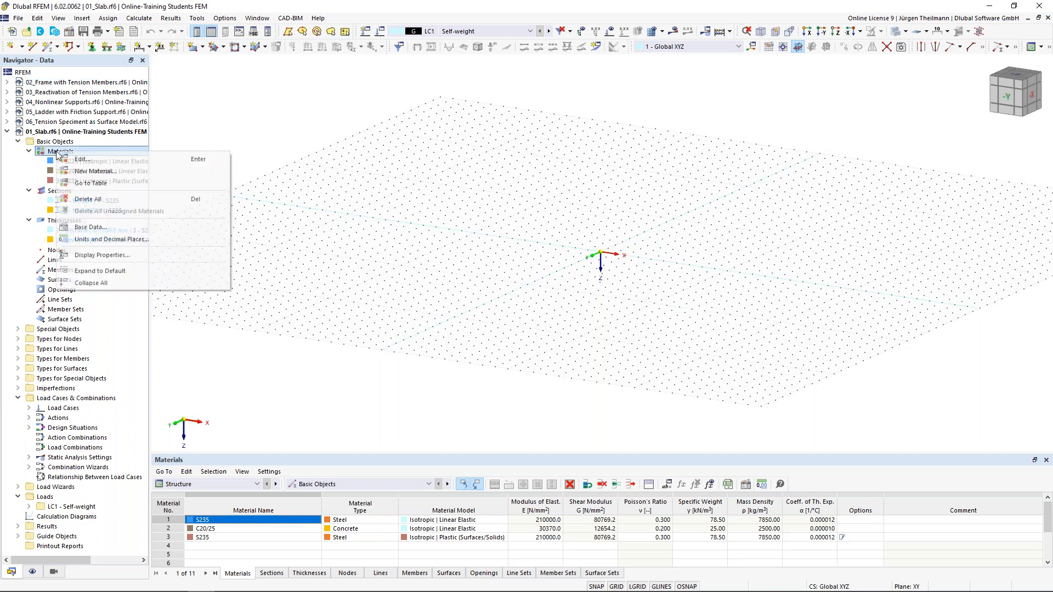
pyautogui.click(77, 199)
pyautogui.click(572, 348)
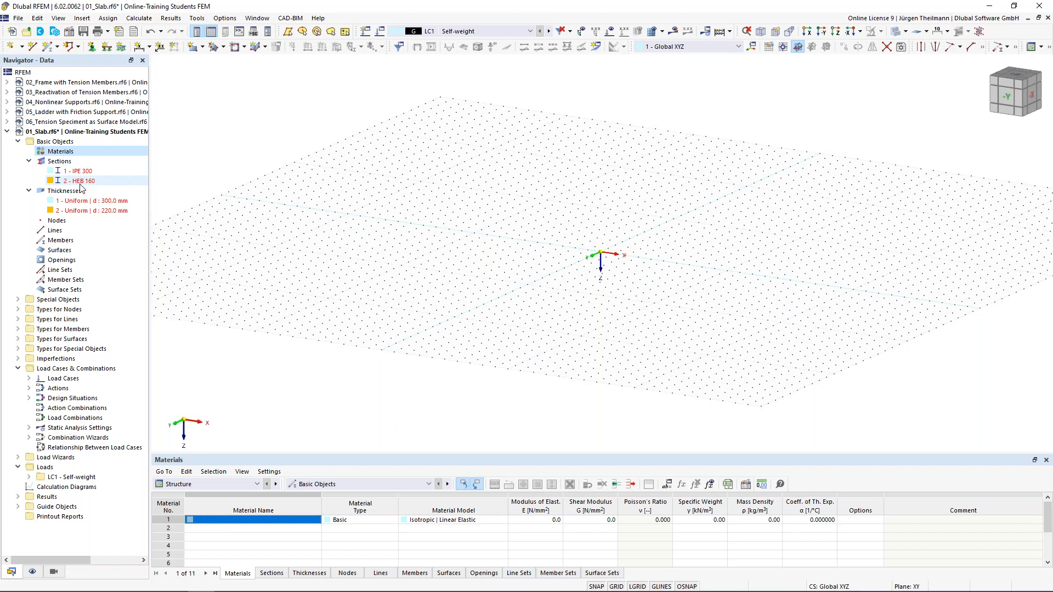
# Delete all sections (IPE 300, HEB 160) and both thicknesses.
pyautogui.rightClick(63, 166)
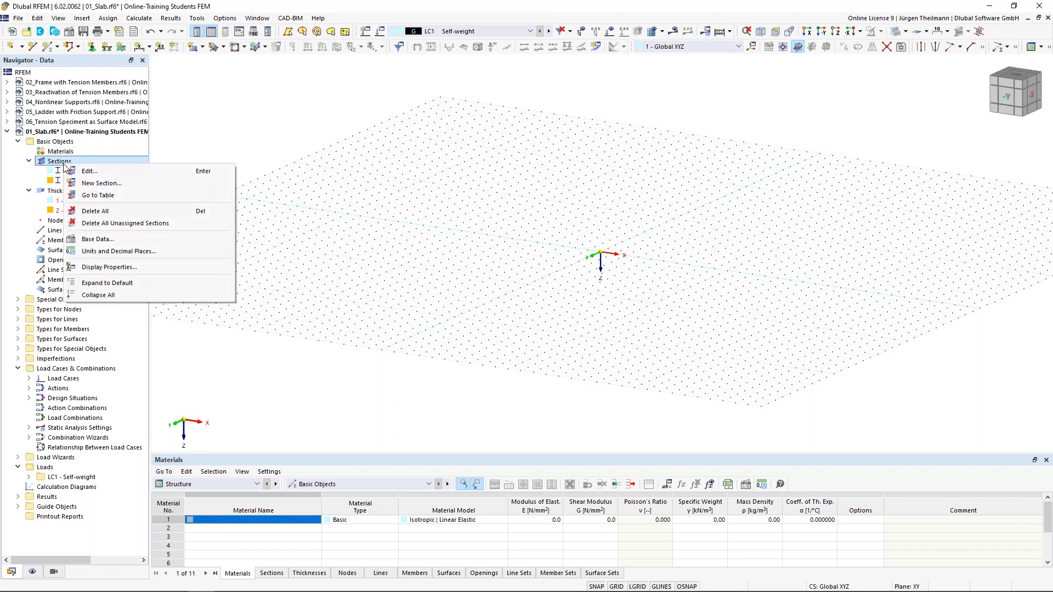
pyautogui.click(83, 212)
pyautogui.click(572, 349)
pyautogui.rightClick(80, 174)
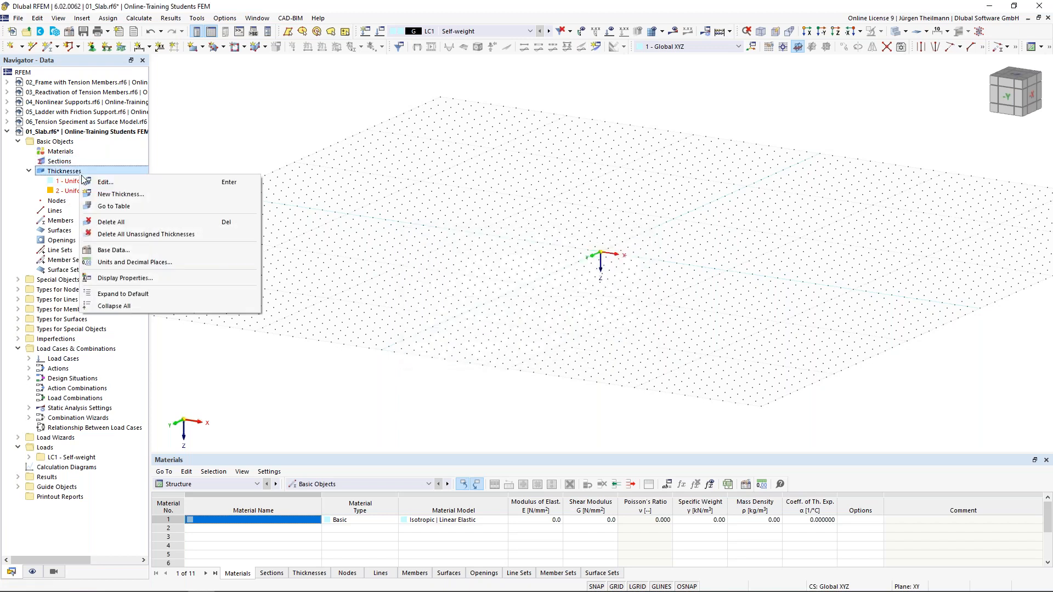
pyautogui.click(108, 223)
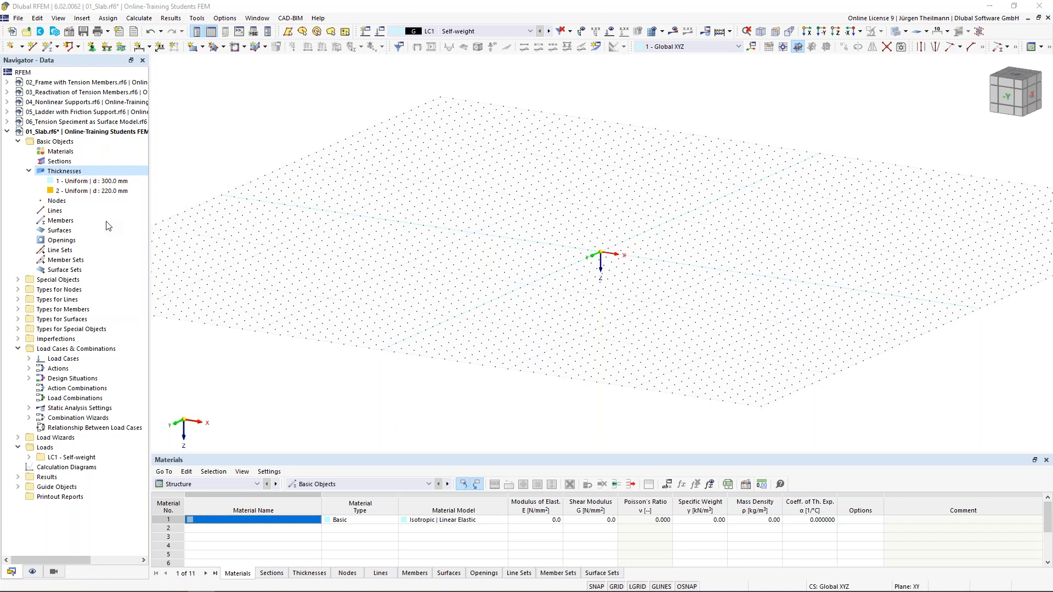
pyautogui.click(572, 349)
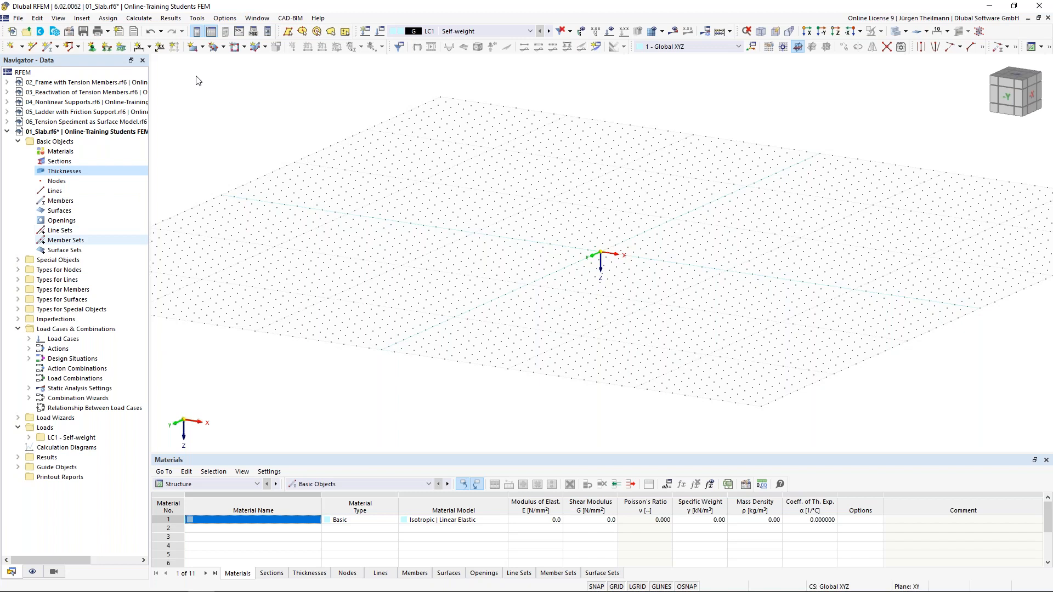
# Start a new rectangular surface with Standard stiffness type.
pyautogui.click(193, 50)
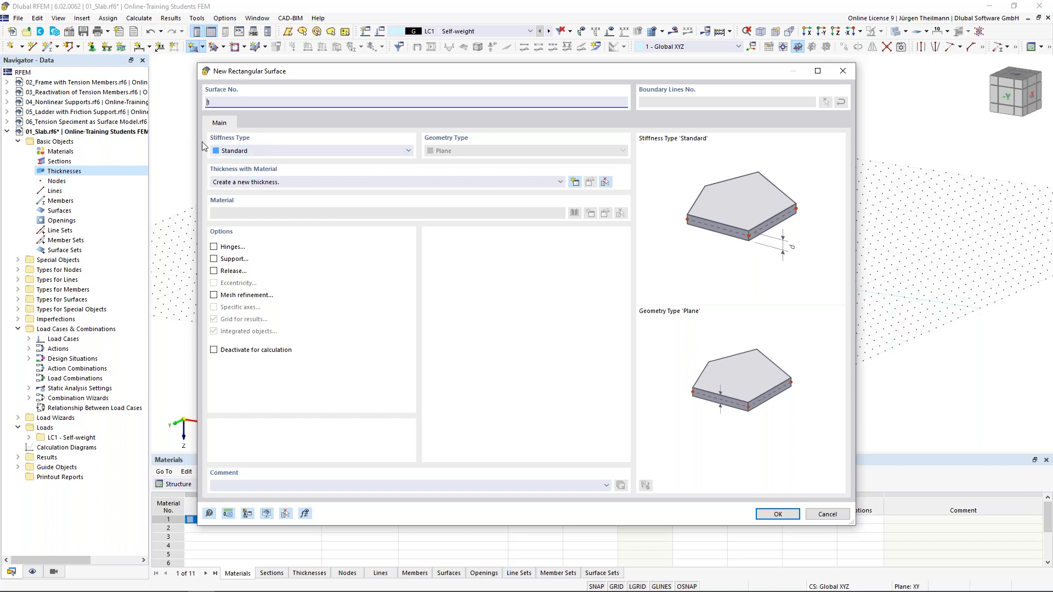
pyautogui.click(285, 151)
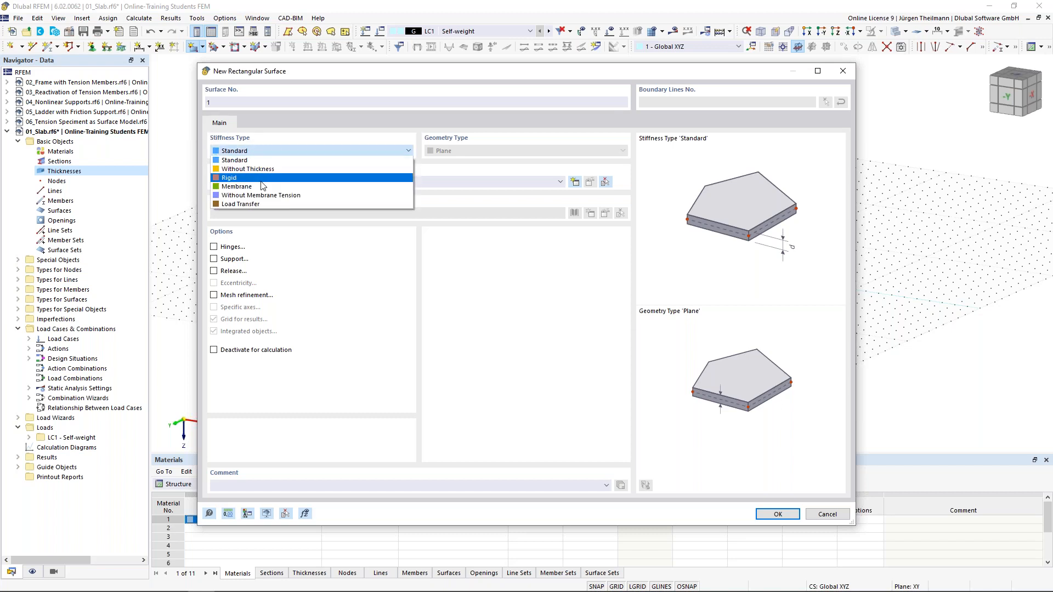
pyautogui.click(264, 152)
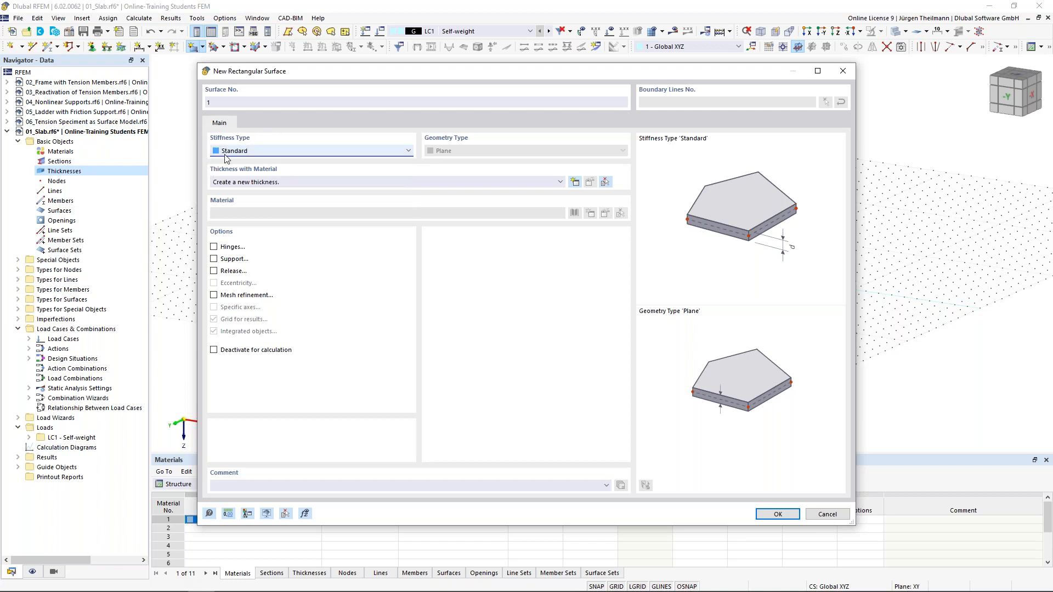
# Create a new Uniform thickness with d = 300 mm for the surface.
pyautogui.click(576, 183)
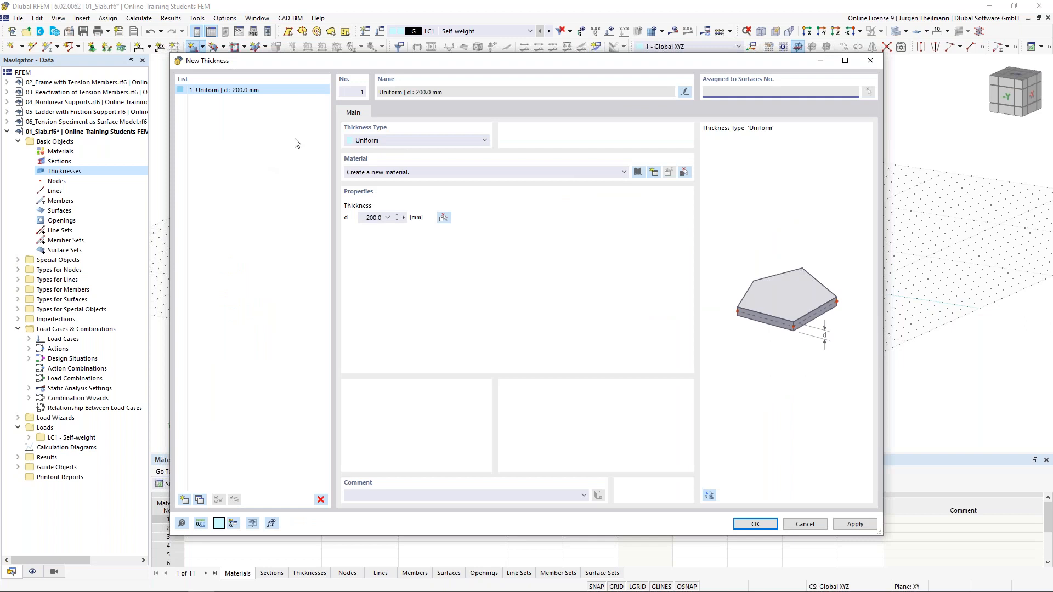
pyautogui.click(485, 140)
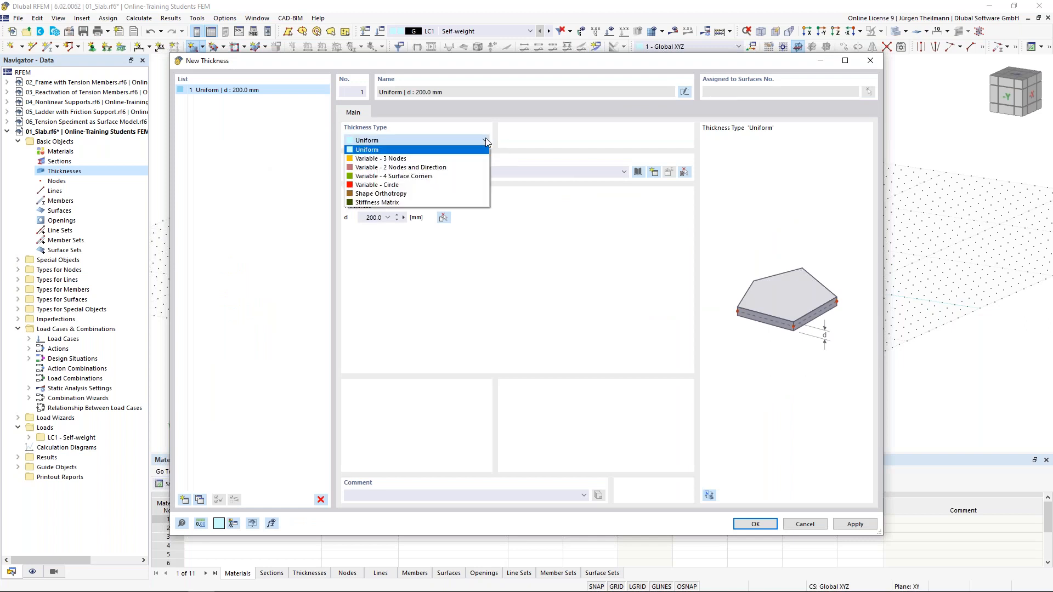
pyautogui.click(357, 149)
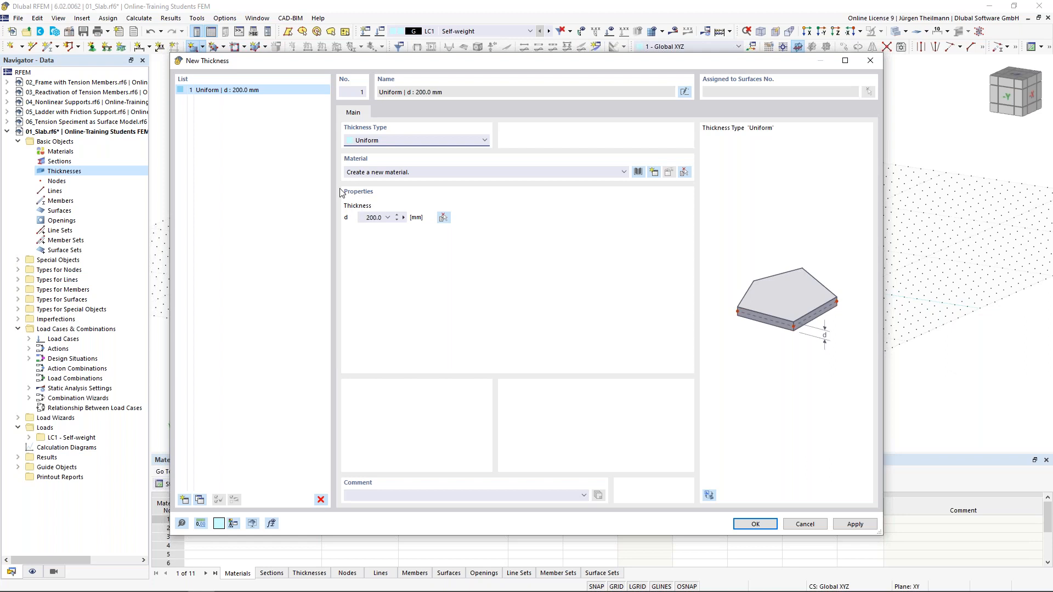
pyautogui.click(366, 218)
pyautogui.write('300')
pyautogui.press('Tab')
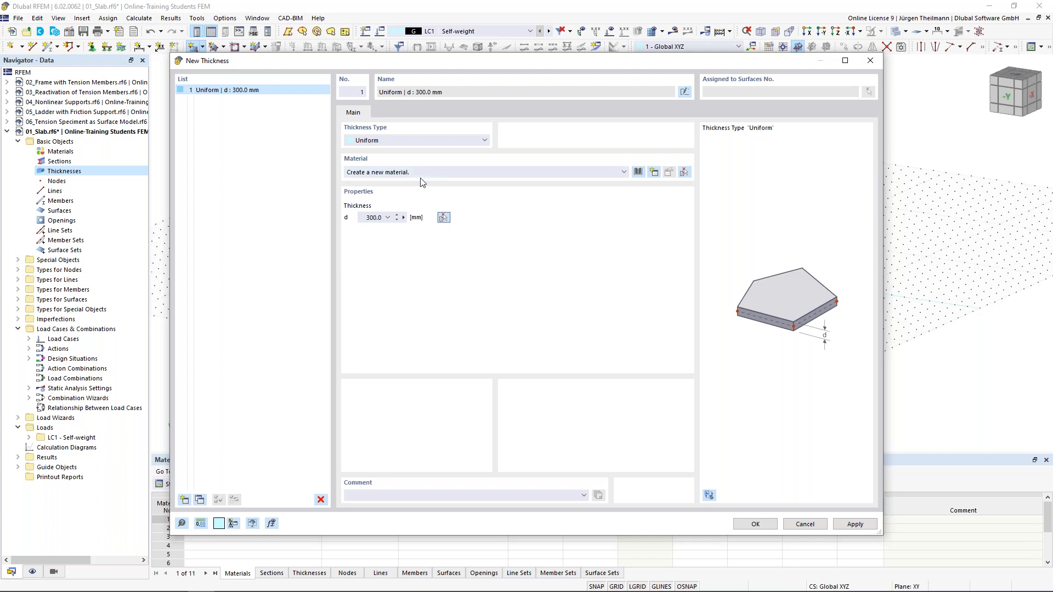
# Import European Union concrete C30/37 from the material library as the thickness material.
pyautogui.click(639, 172)
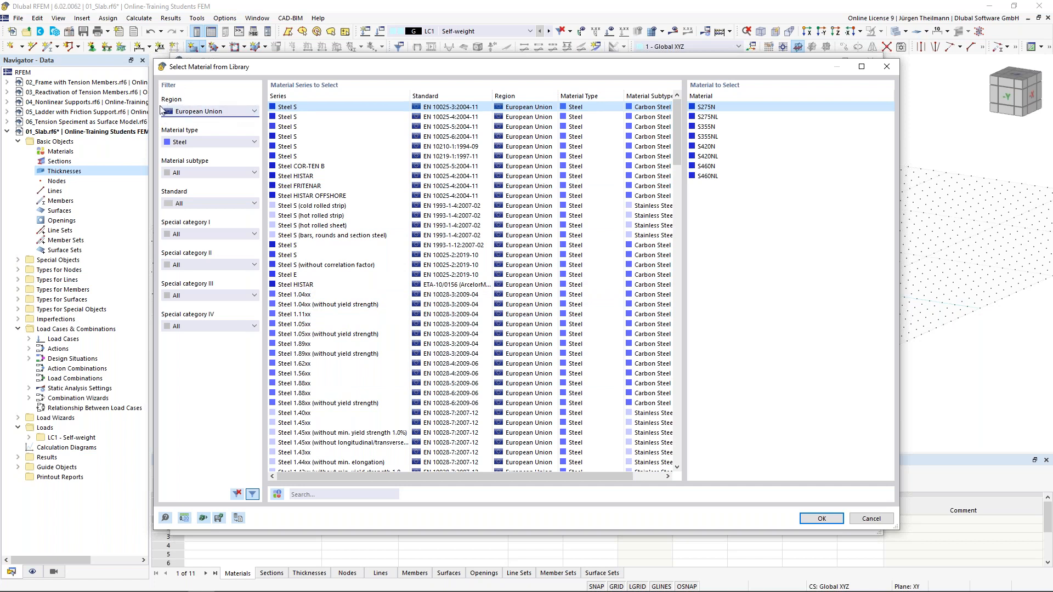
pyautogui.click(241, 112)
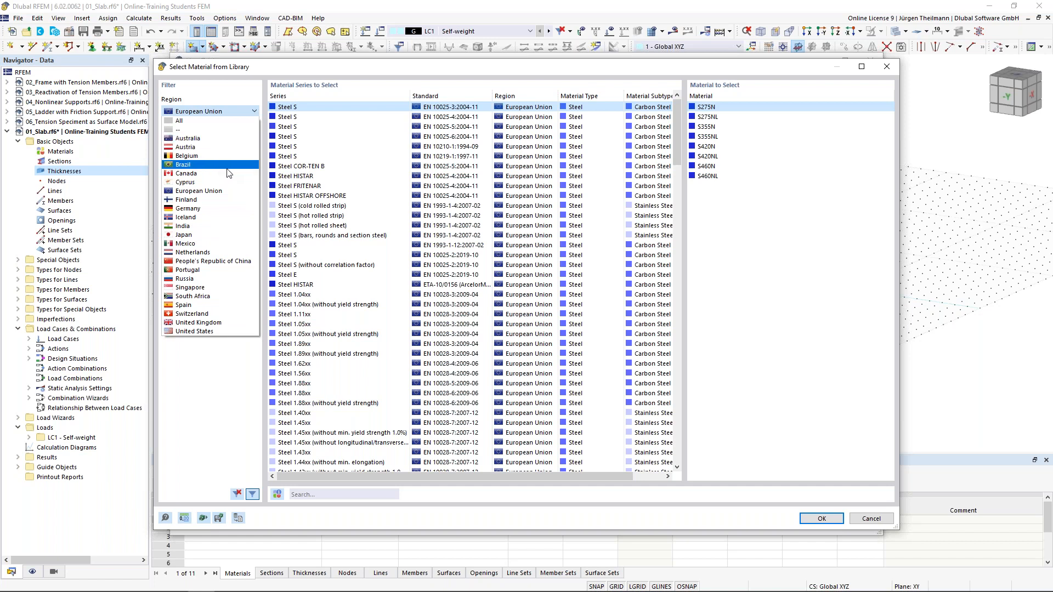
pyautogui.click(203, 191)
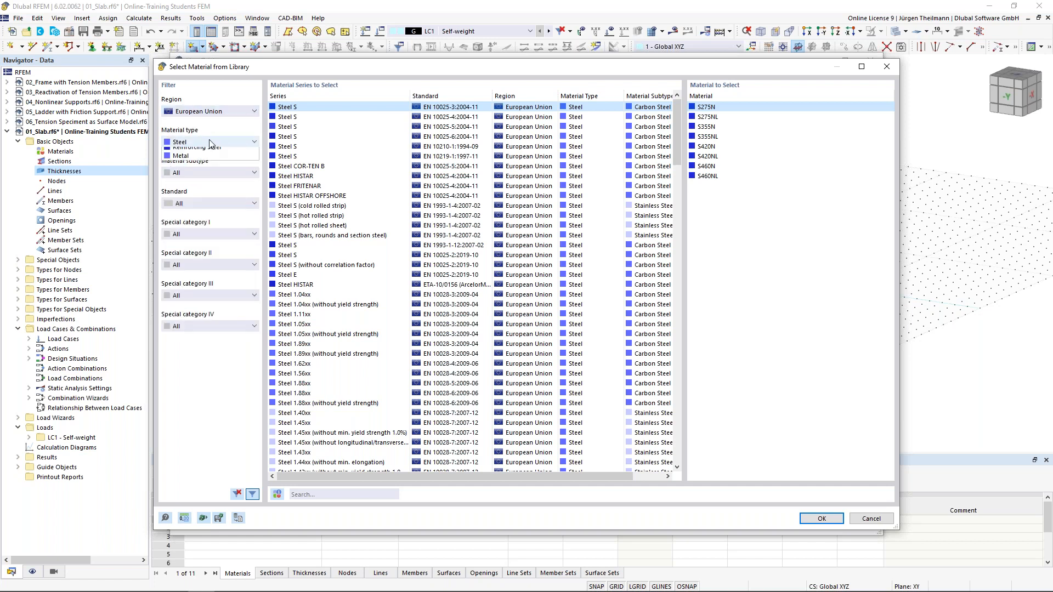
pyautogui.click(211, 142)
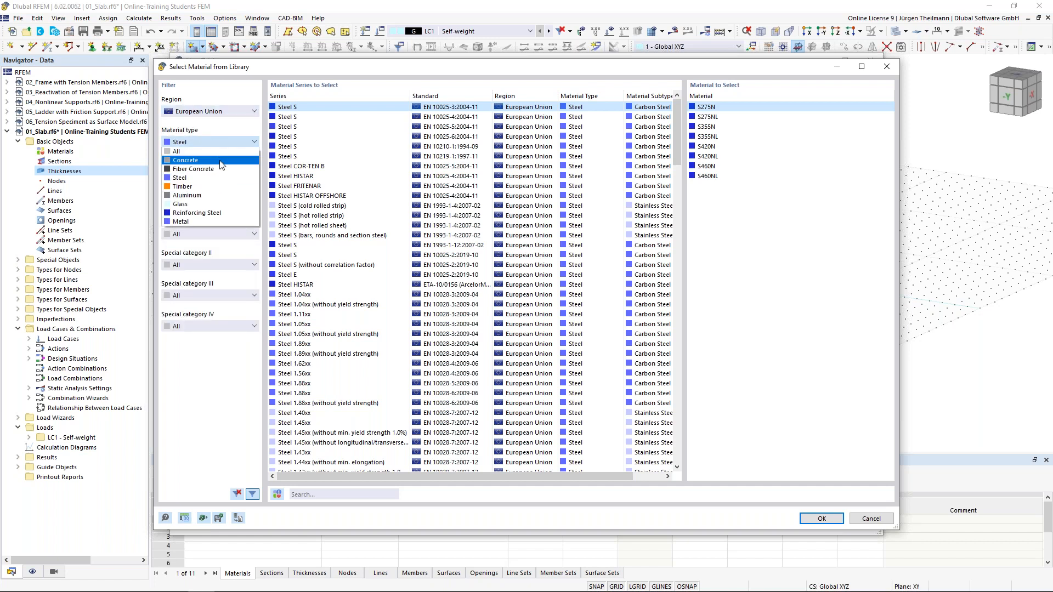
pyautogui.click(220, 160)
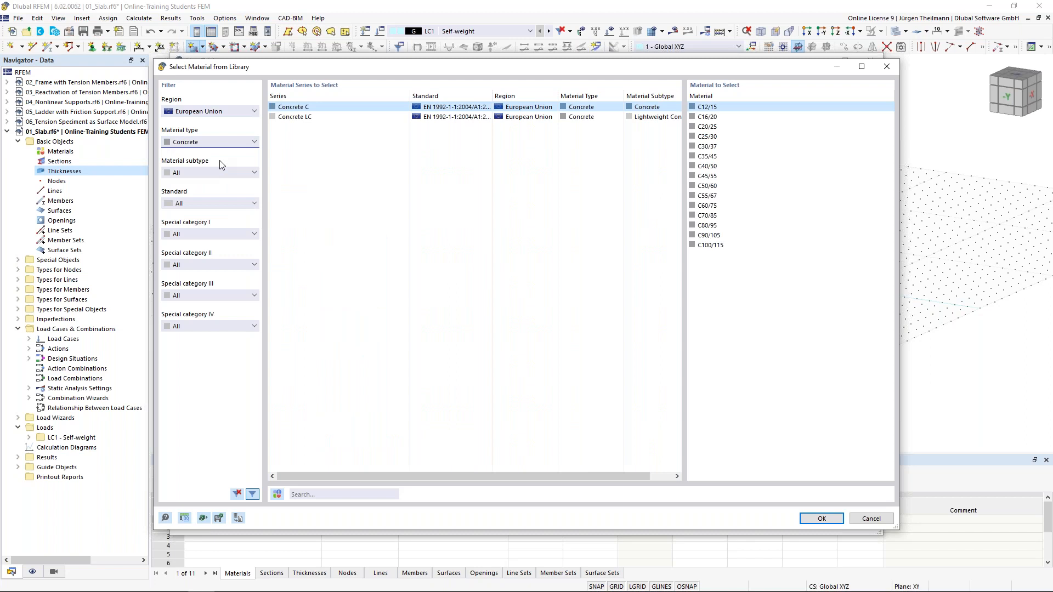
pyautogui.click(692, 149)
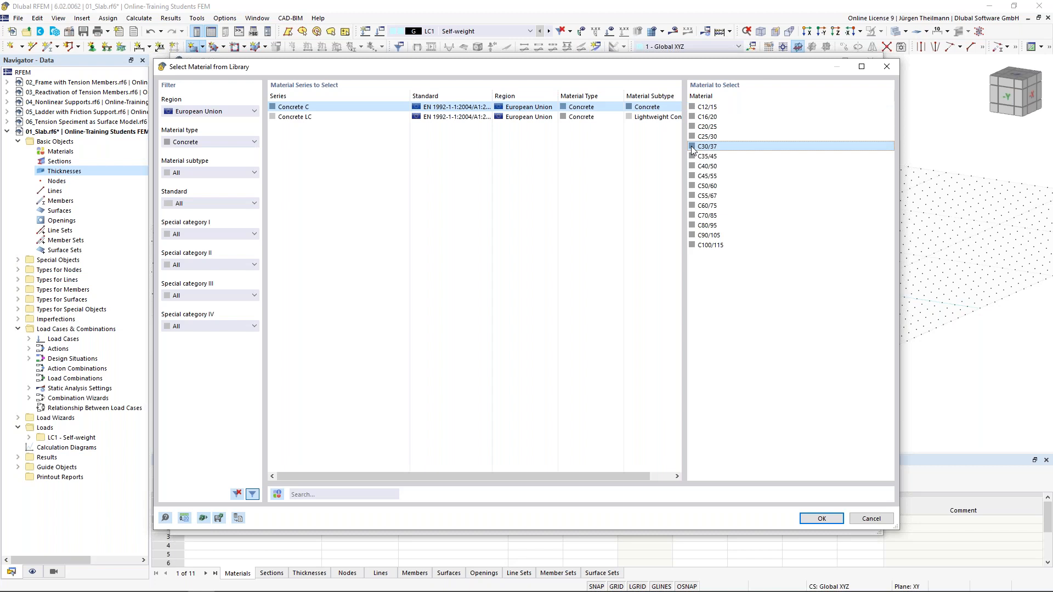
pyautogui.click(820, 519)
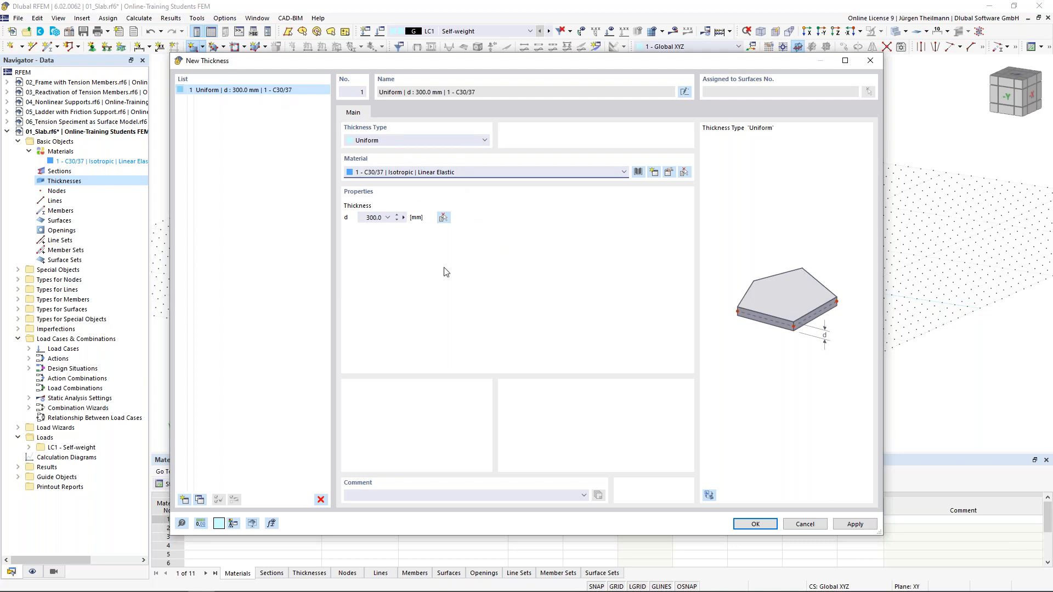
# Confirm the 300 mm C30/37 thickness and accept the rectangular surface settings.
pyautogui.click(755, 524)
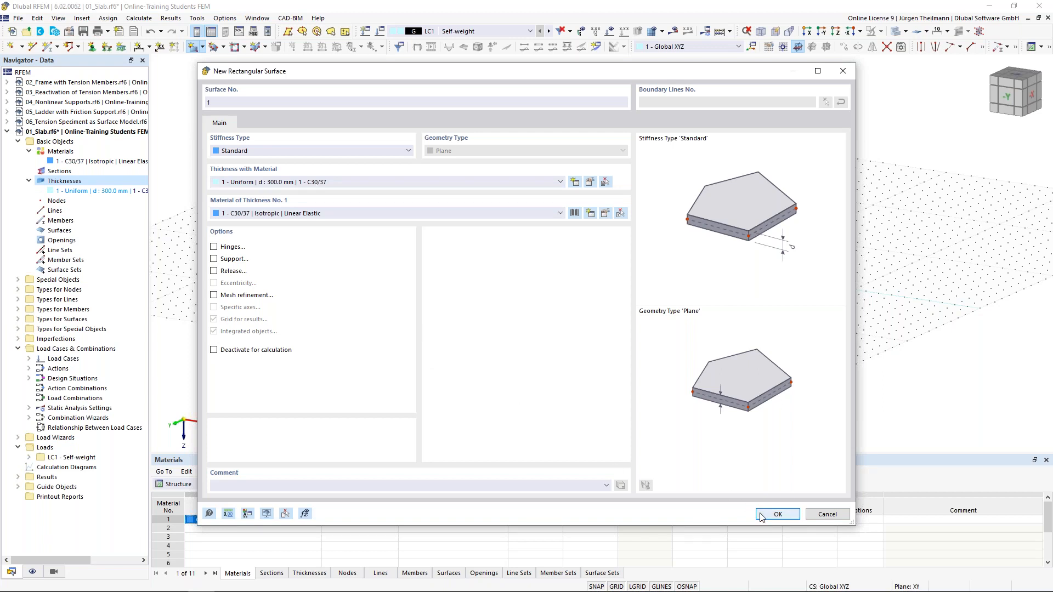
pyautogui.click(776, 515)
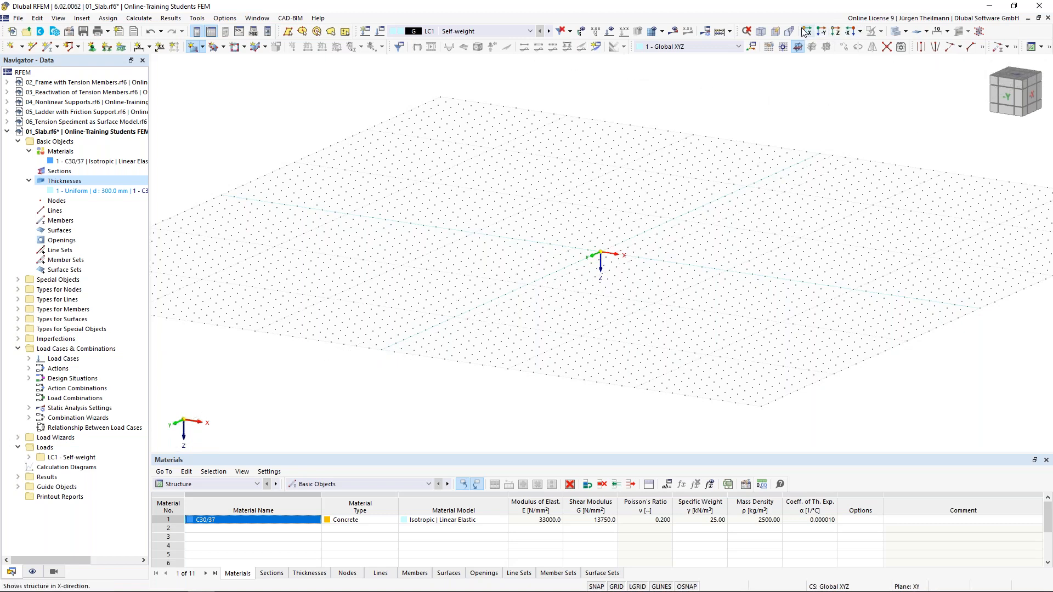
# In top view, draw the slab rectangle from the origin to X 10000, Y 5000 mm.
pyautogui.click(835, 33)
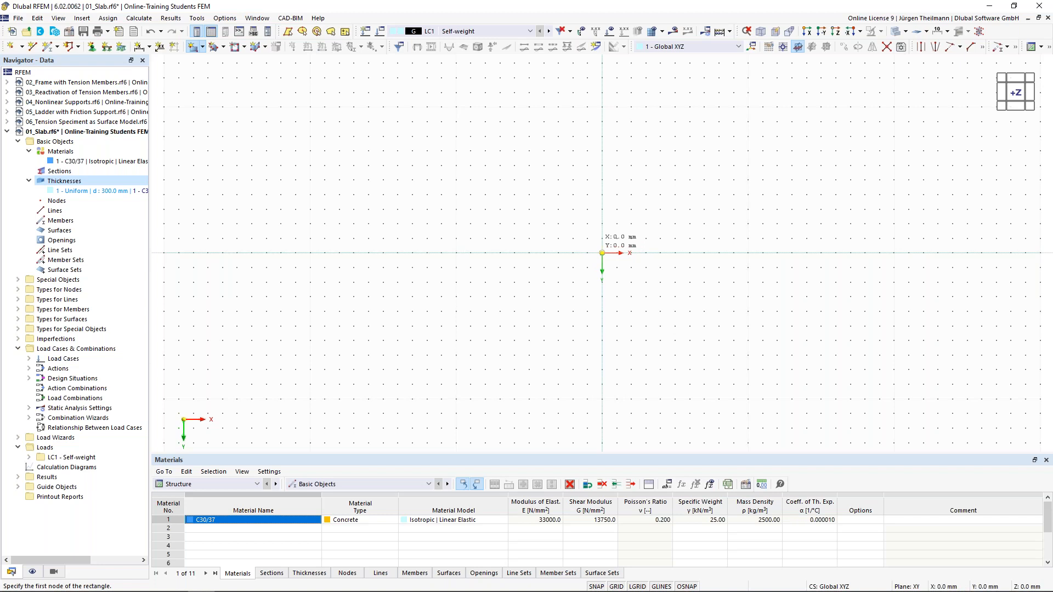
pyautogui.click(602, 253)
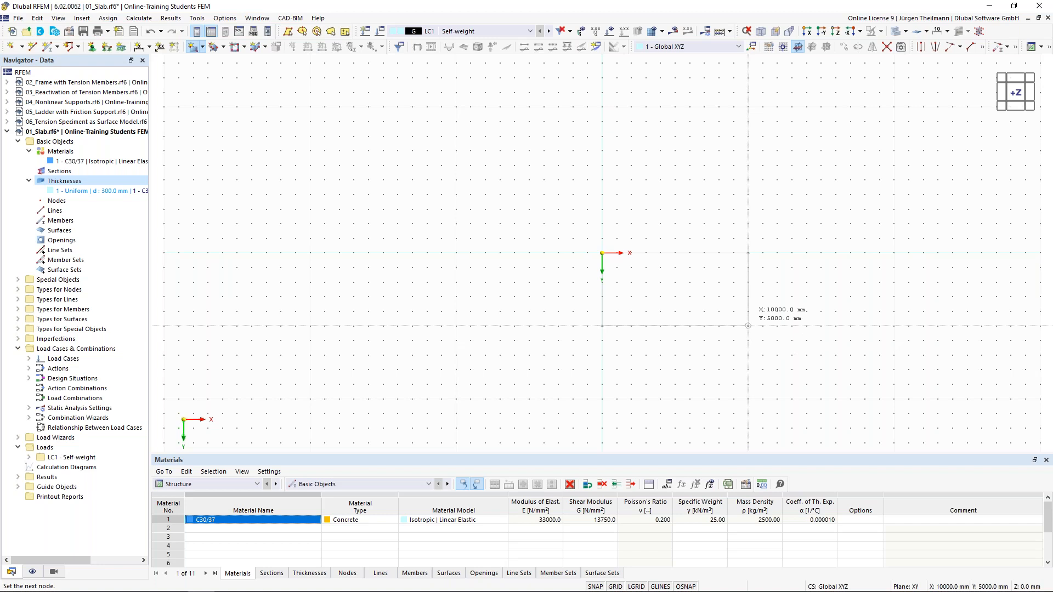
pyautogui.click(748, 325)
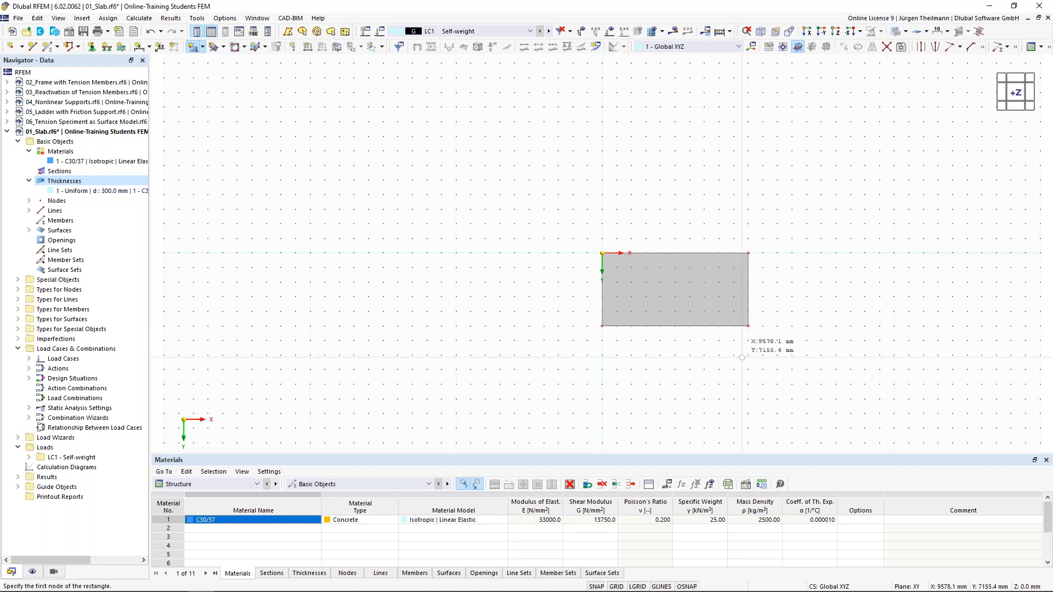
pyautogui.moveTo(742, 357); pyautogui.dragTo(699, 362, button='middle')
pyautogui.scroll(2, 699, 362)
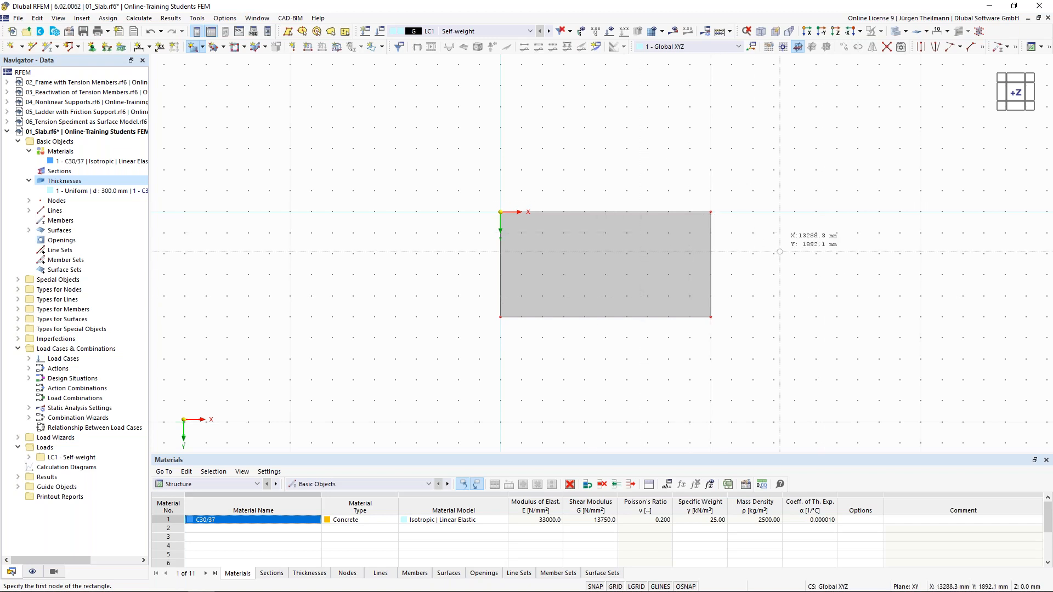
pyautogui.press('Escape')
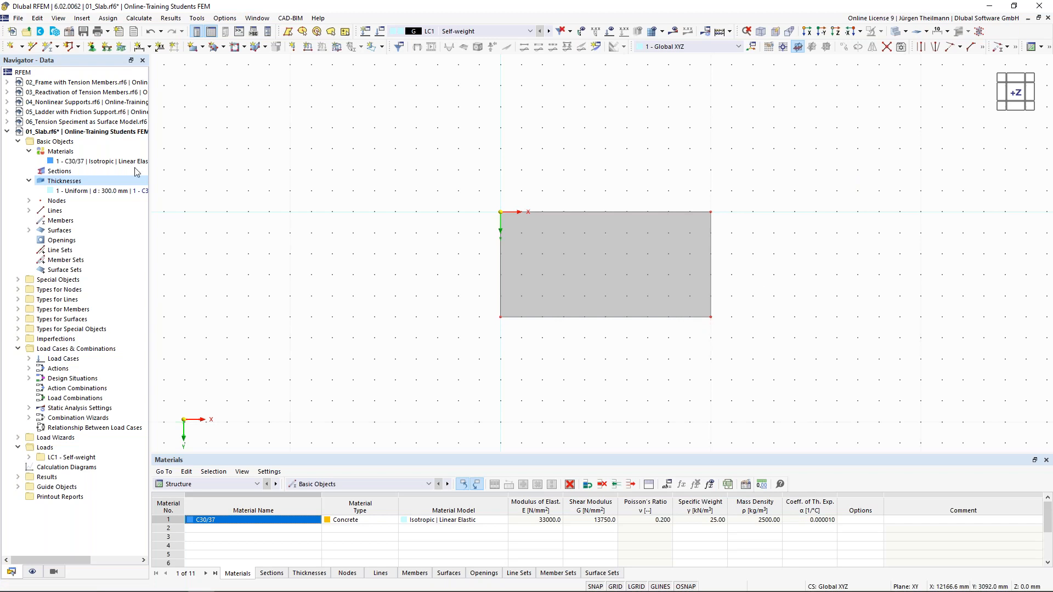
# Make C30/37 a user-defined material with Poisson's ratio 0 and save it.
pyautogui.doubleClick(51, 163)
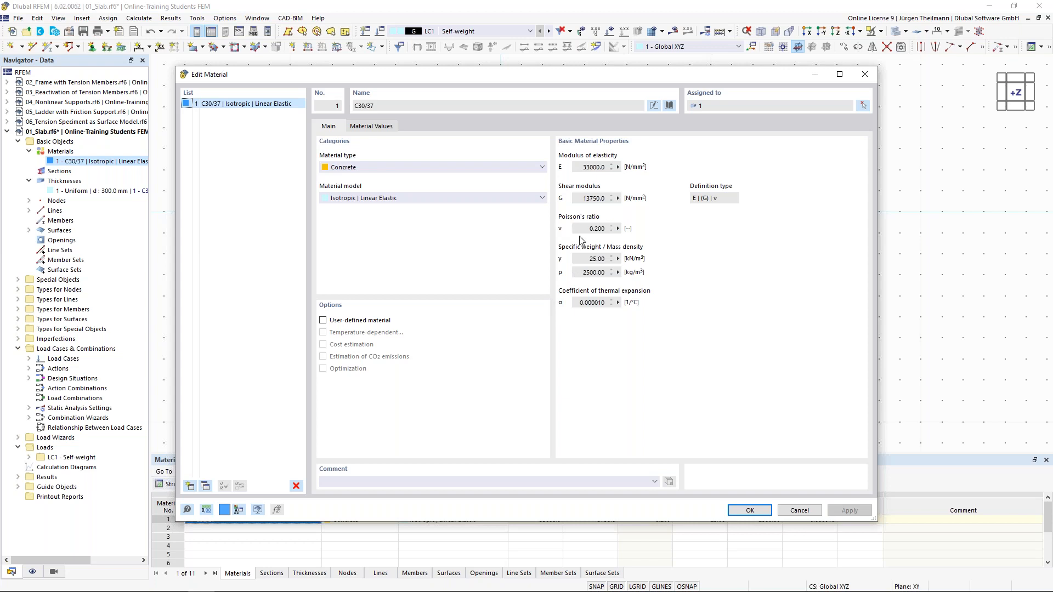
pyautogui.click(322, 321)
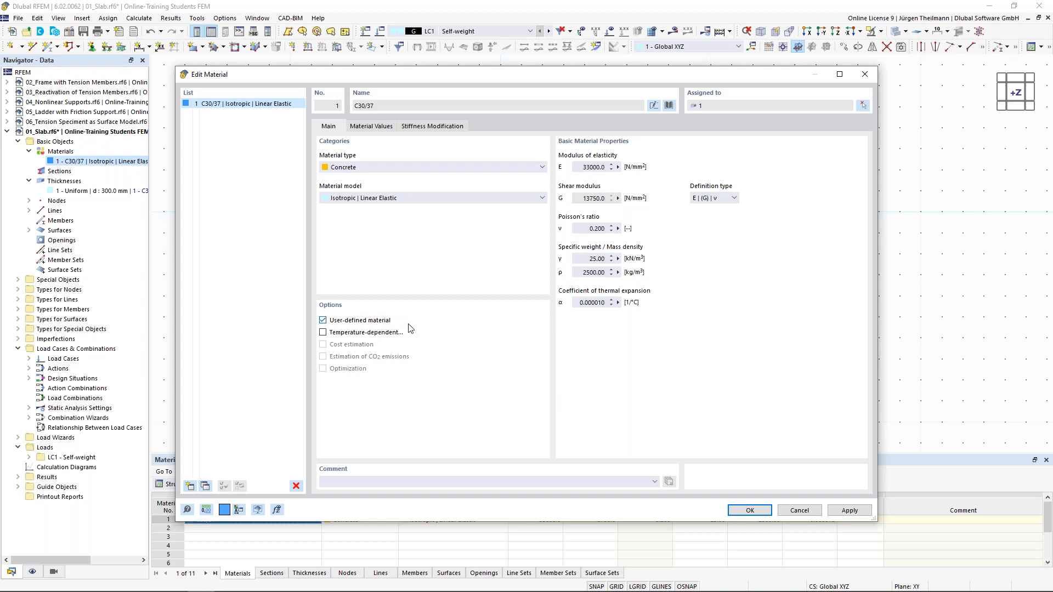
pyautogui.click(585, 228)
pyautogui.doubleClick(586, 228)
pyautogui.write('0')
pyautogui.press('Tab')
pyautogui.click(750, 511)
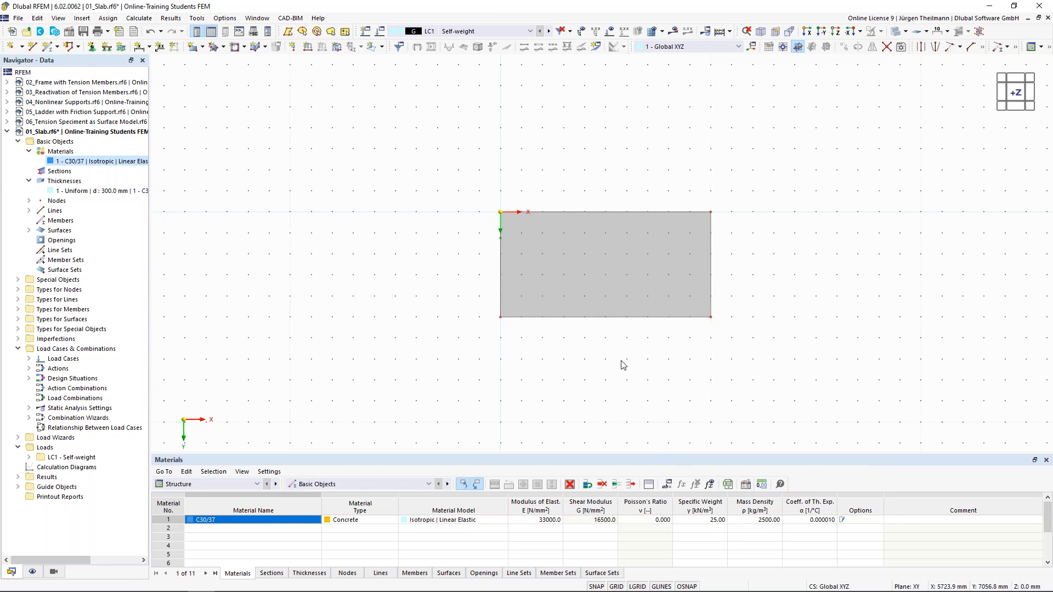
# Draw a line from the bottom-edge midpoint to the top-edge midpoint at X 5000 mm.
pyautogui.click(608, 317)
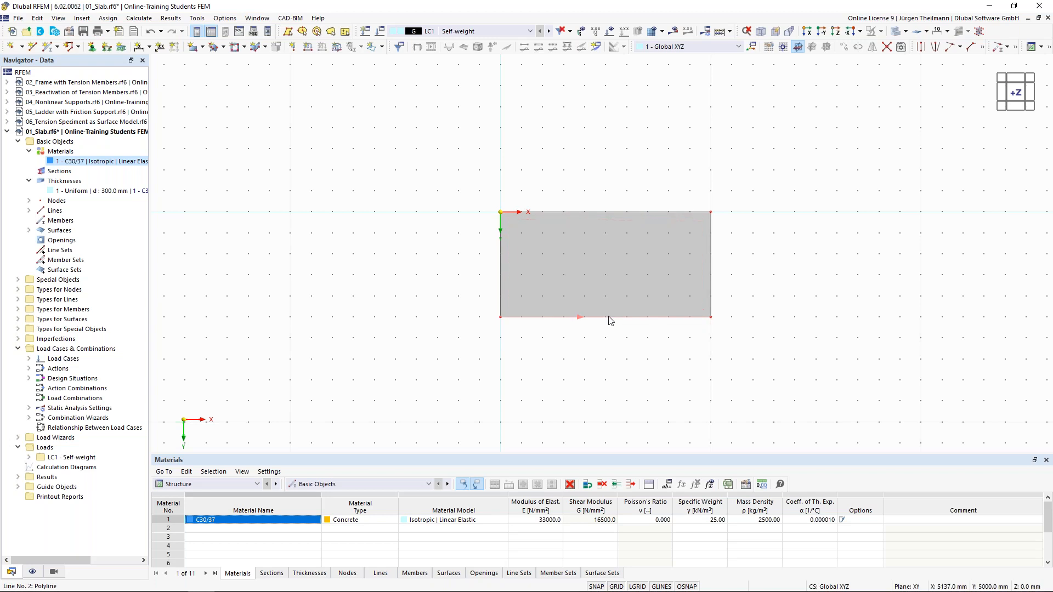
pyautogui.click(33, 48)
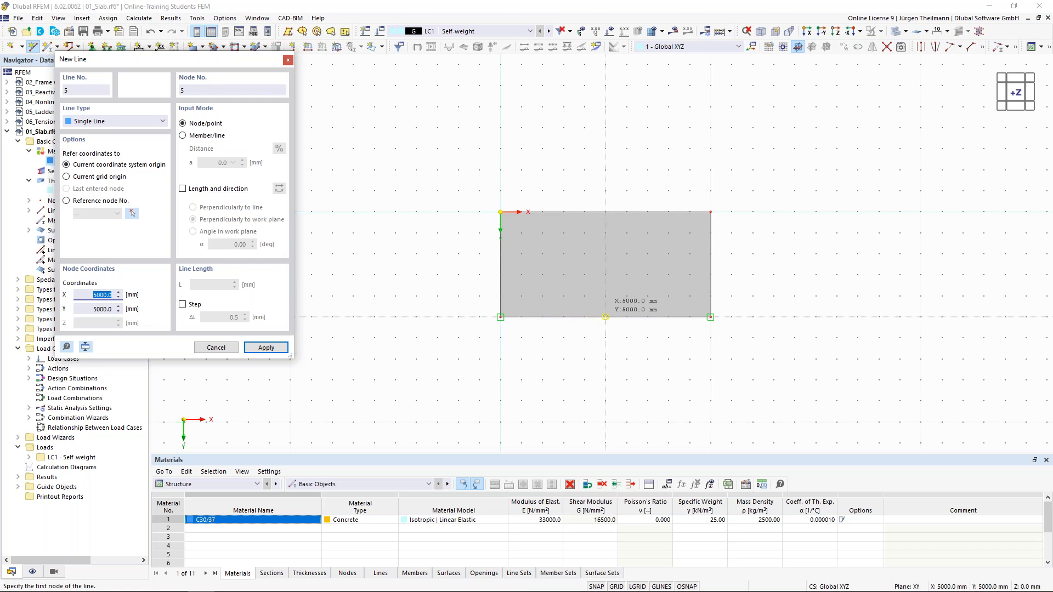
pyautogui.click(605, 317)
pyautogui.click(606, 317)
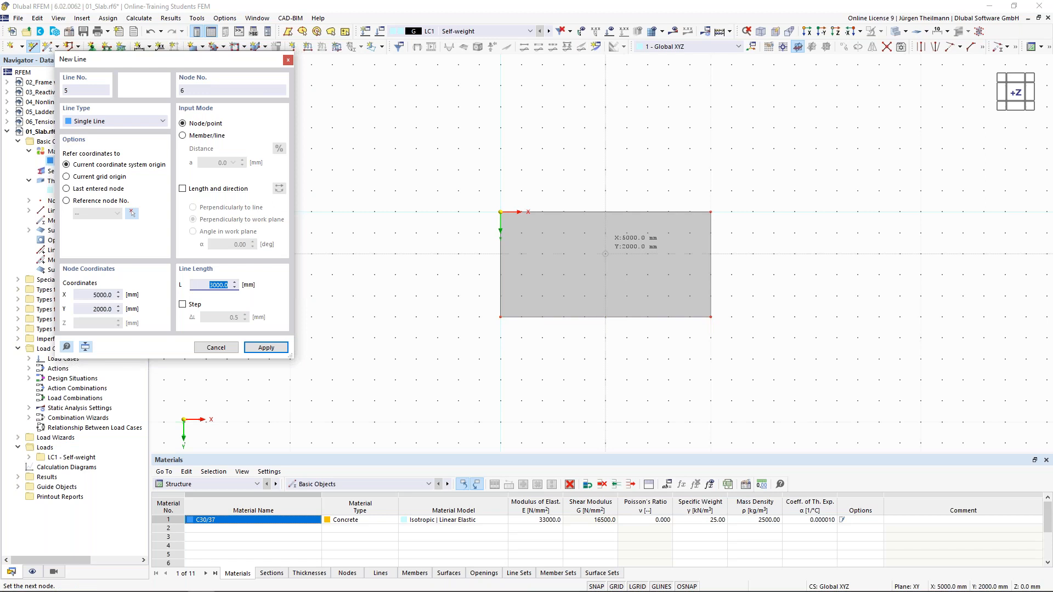
pyautogui.click(605, 211)
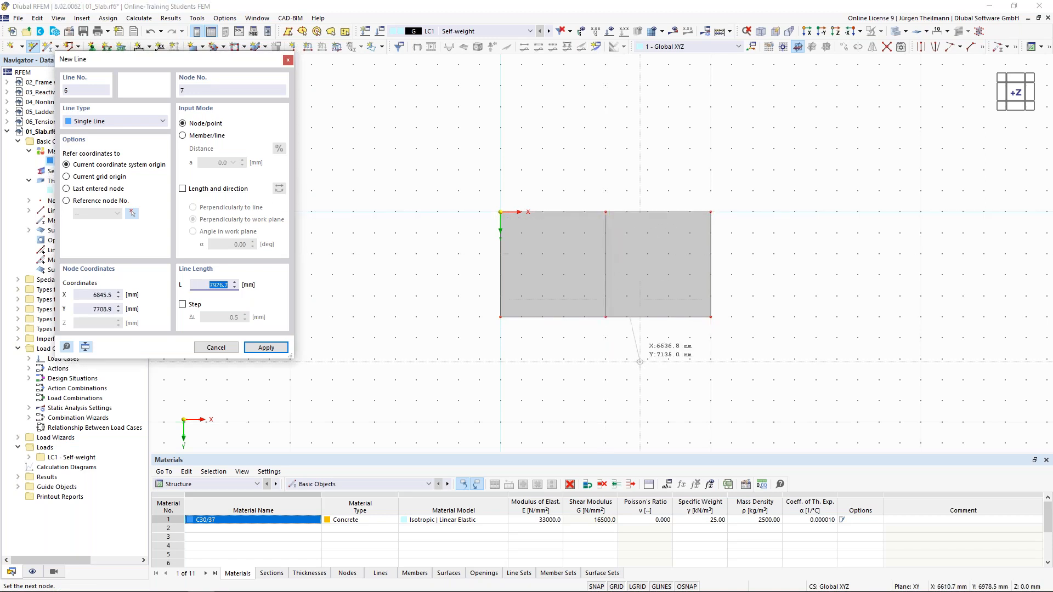
pyautogui.press('Escape')
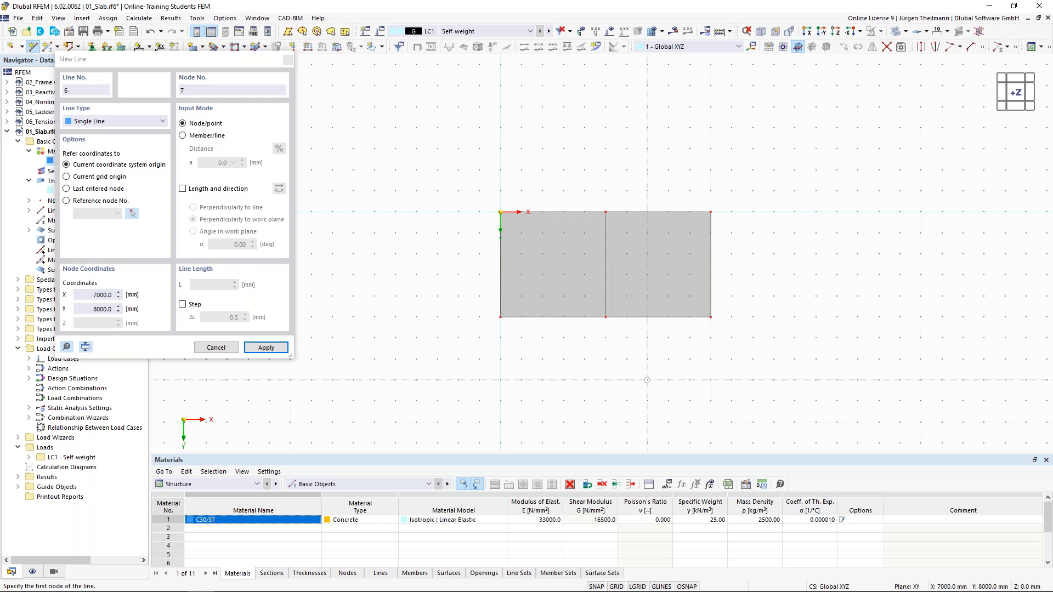
pyautogui.press('Escape')
pyautogui.scroll(1, 647, 379)
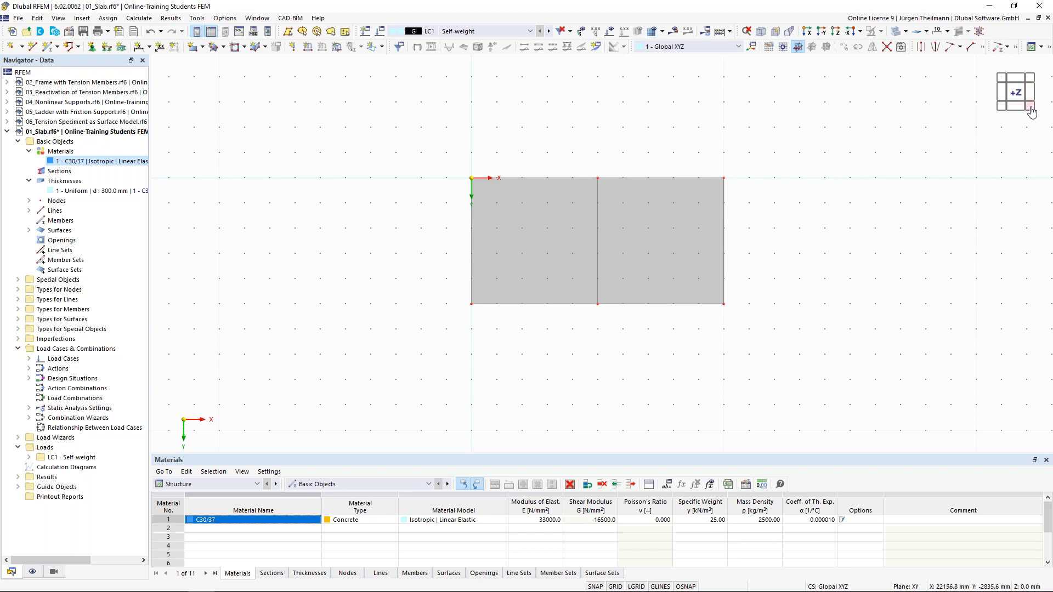
pyautogui.click(1030, 106)
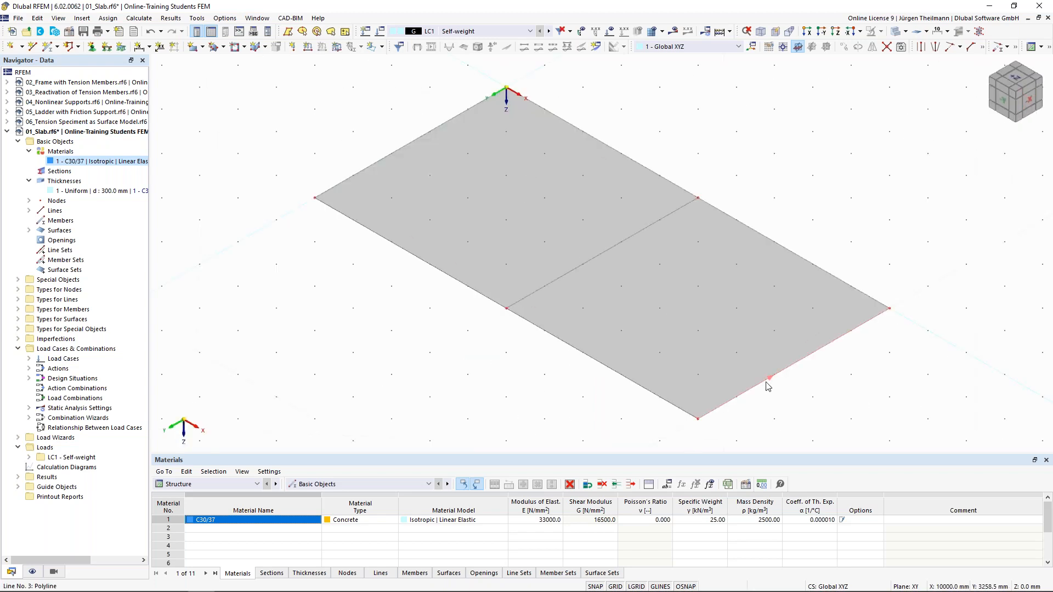
pyautogui.scroll(-3, 766, 382)
pyautogui.moveTo(804, 404); pyautogui.dragTo(712, 340, button='middle')
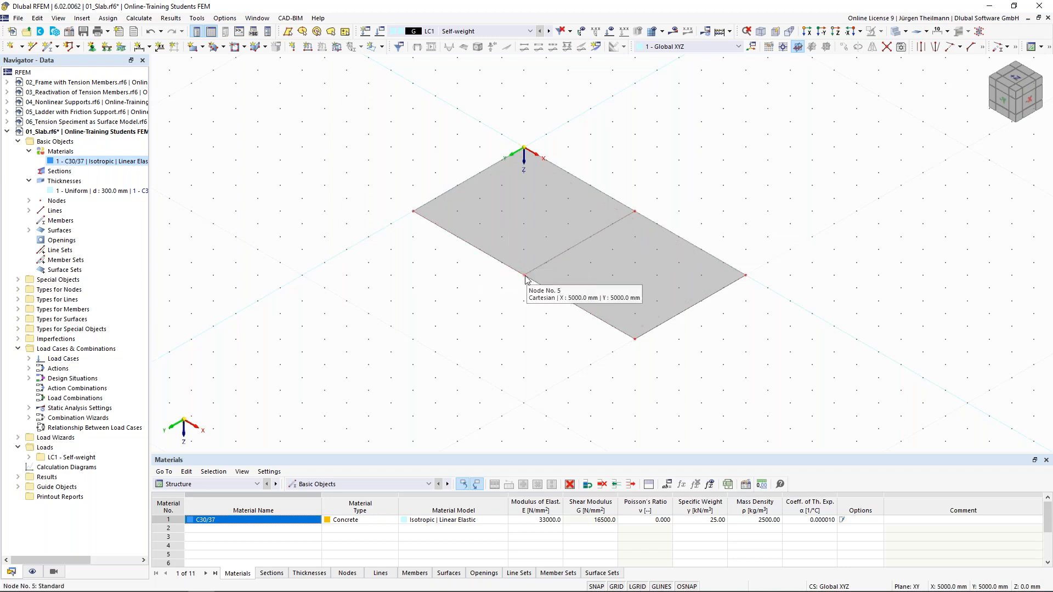
pyautogui.scroll(5, 523, 284)
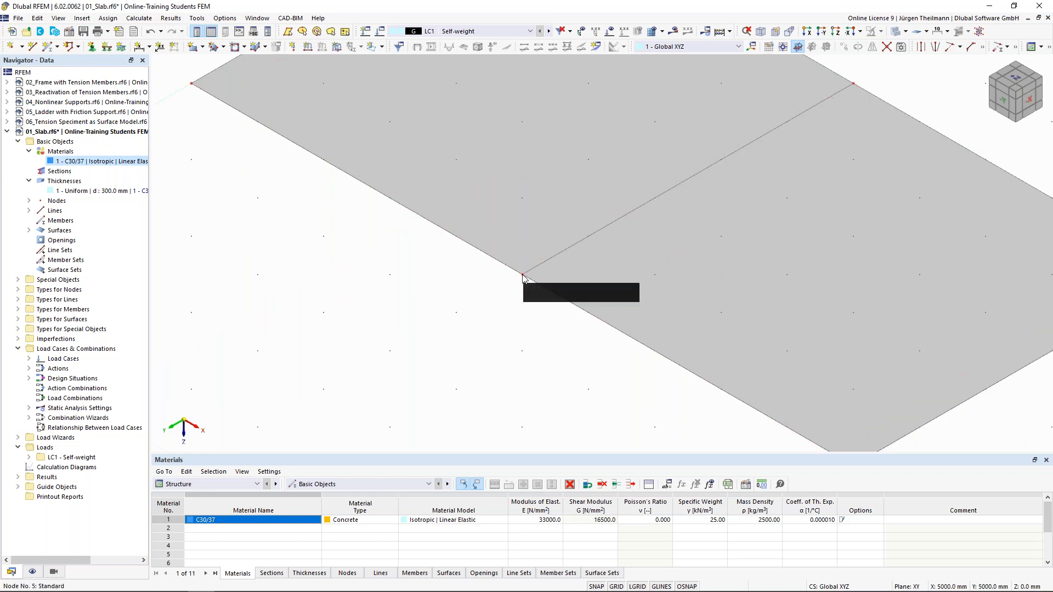
pyautogui.scroll(-2, 522, 278)
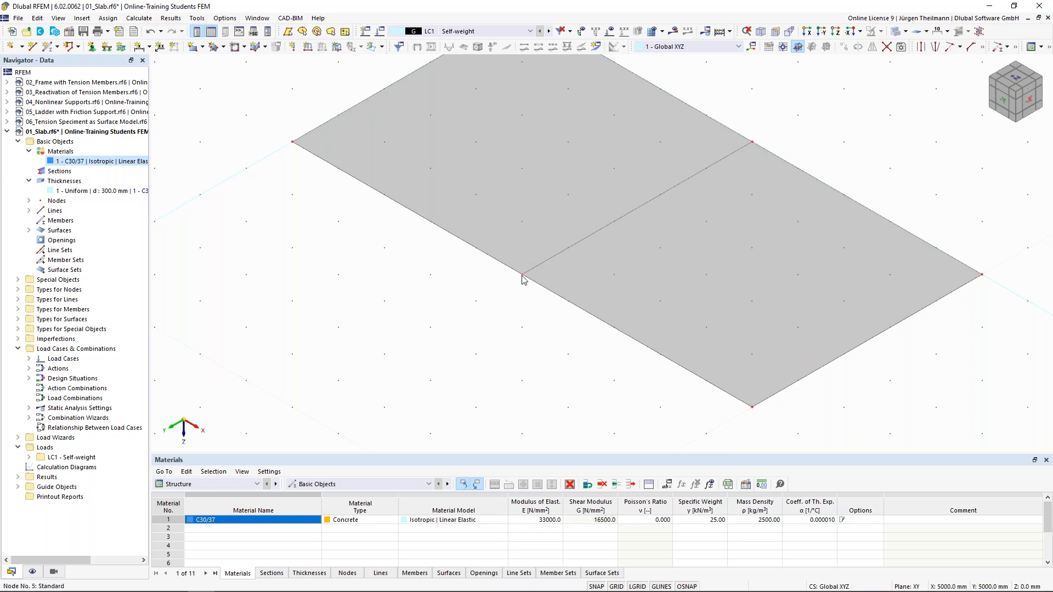
pyautogui.click(150, 34)
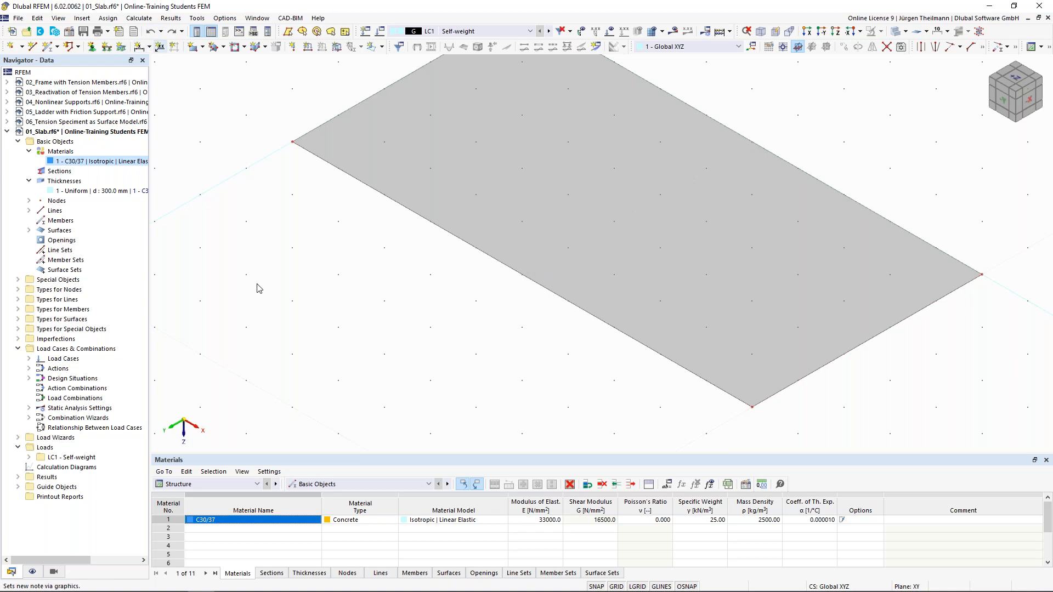
# Turn on Auto Connect Lines/Members from the canvas context menu.
pyautogui.rightClick(280, 255)
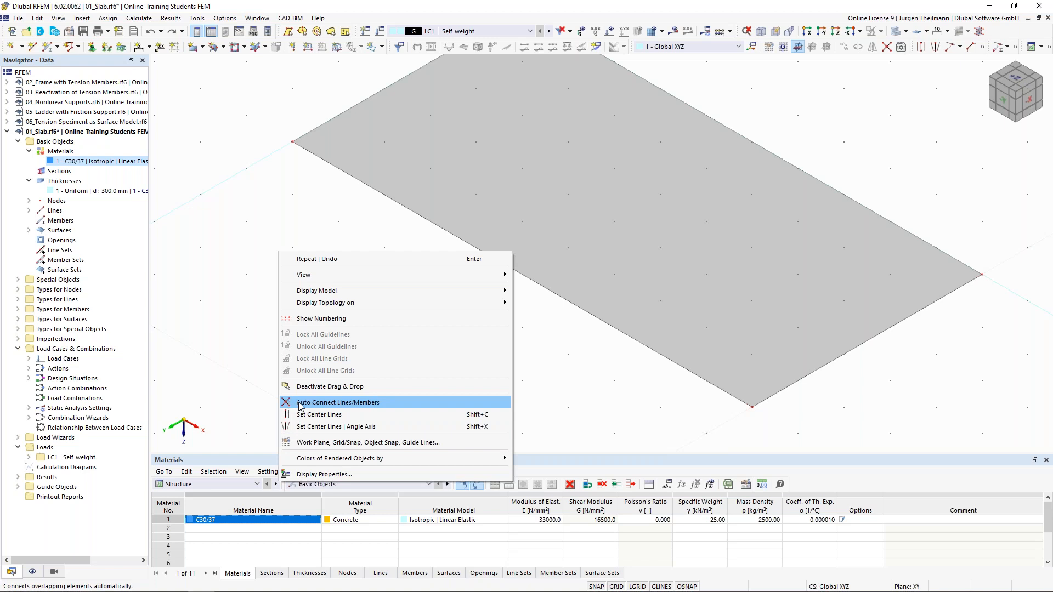
pyautogui.click(388, 402)
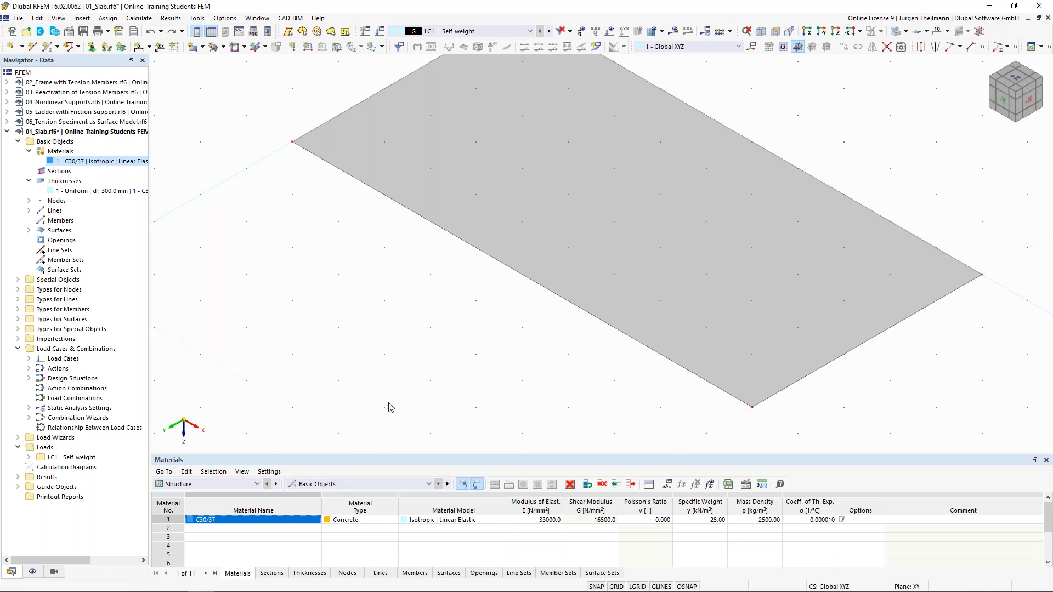
pyautogui.rightClick(265, 268)
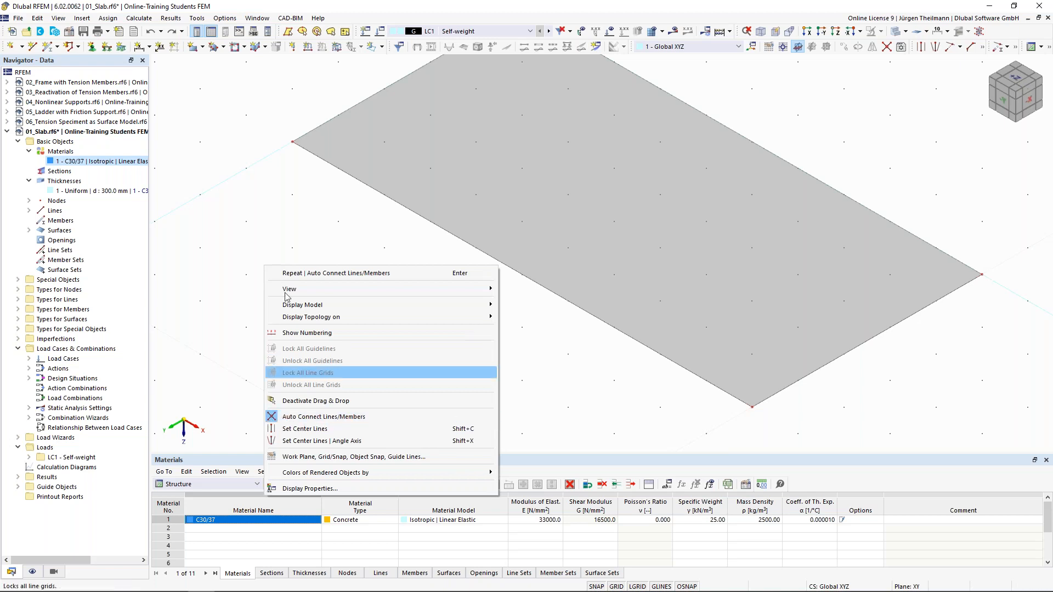
pyautogui.click(247, 192)
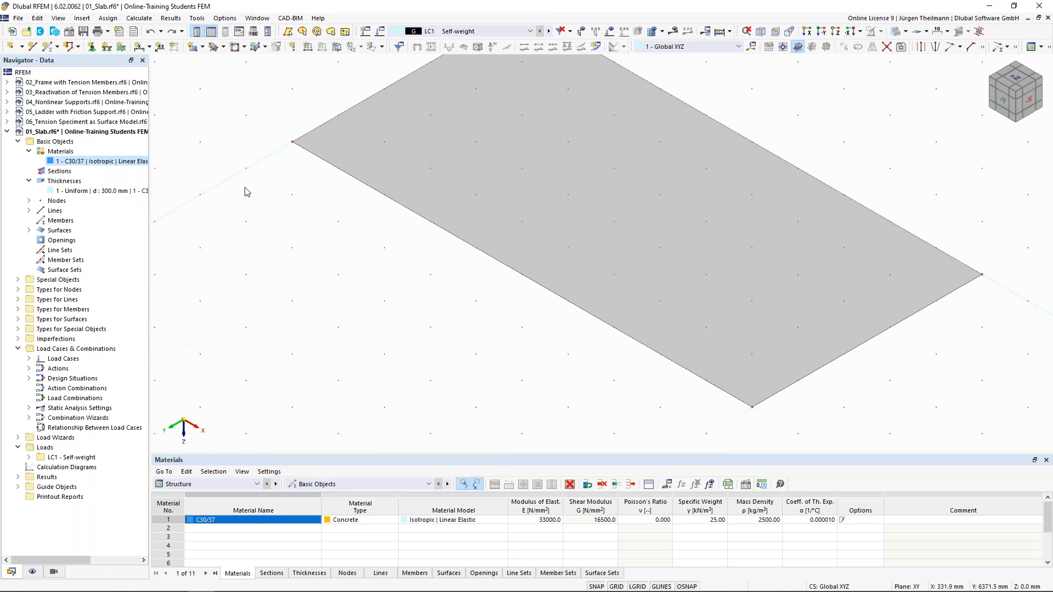
# Draw a line from (5000, 5000) to the opposite edge's midpoint, splitting the slab.
pyautogui.click(32, 47)
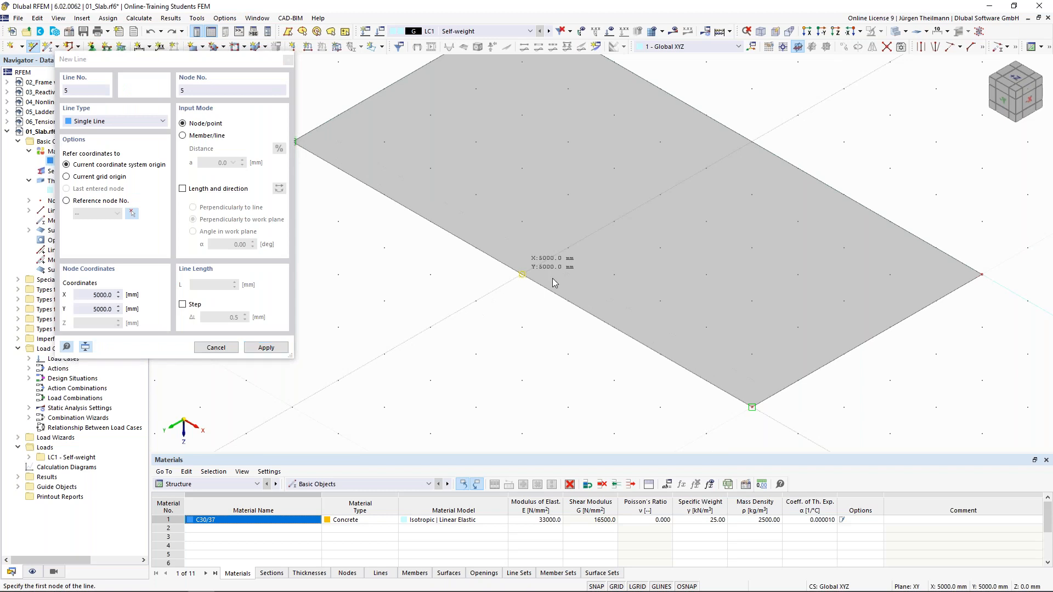
pyautogui.click(522, 274)
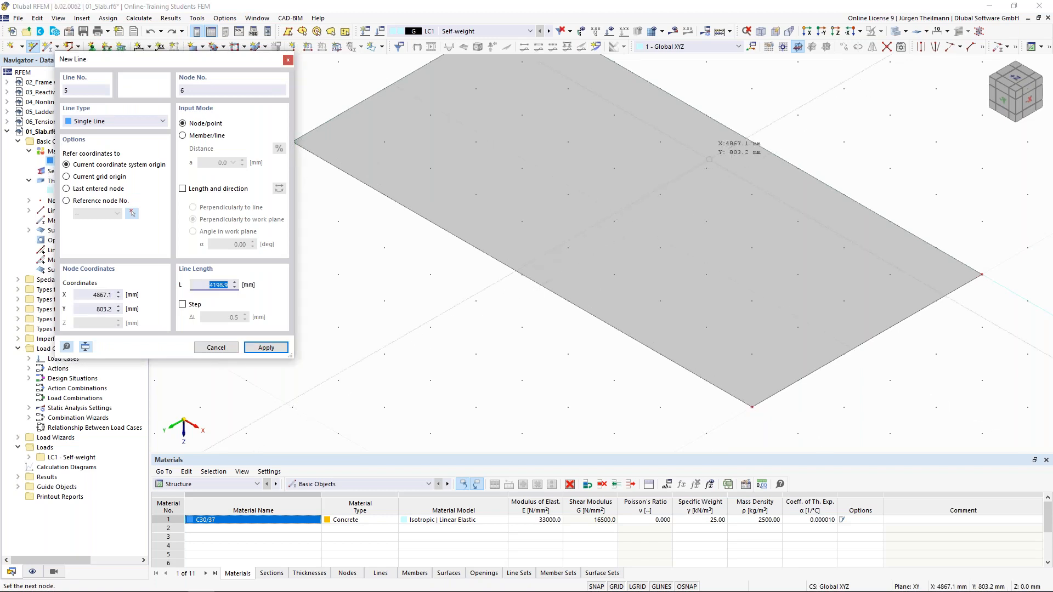
pyautogui.click(752, 141)
pyautogui.press('Escape')
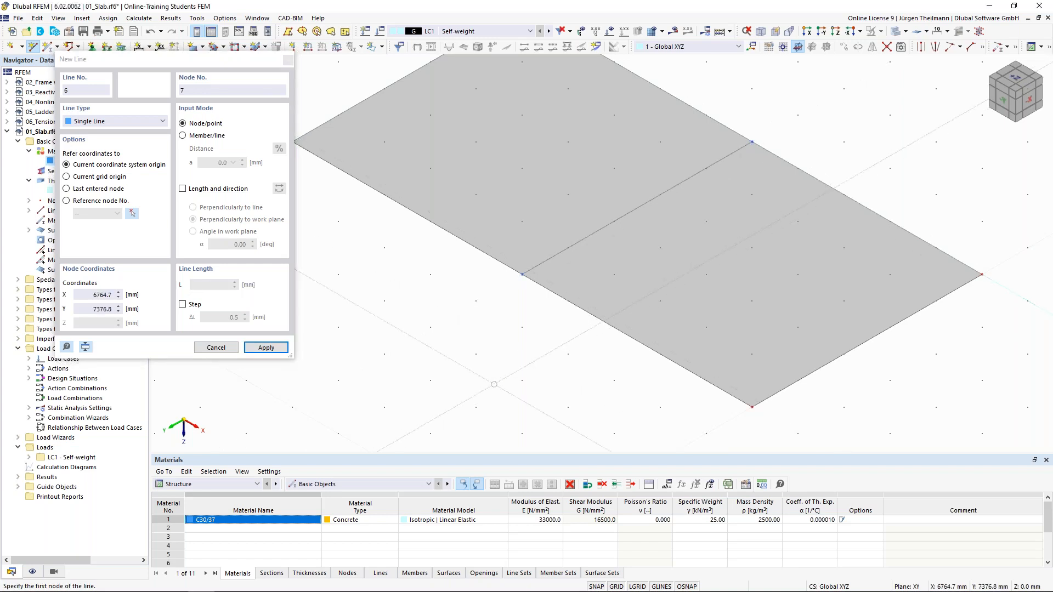
pyautogui.press('Escape')
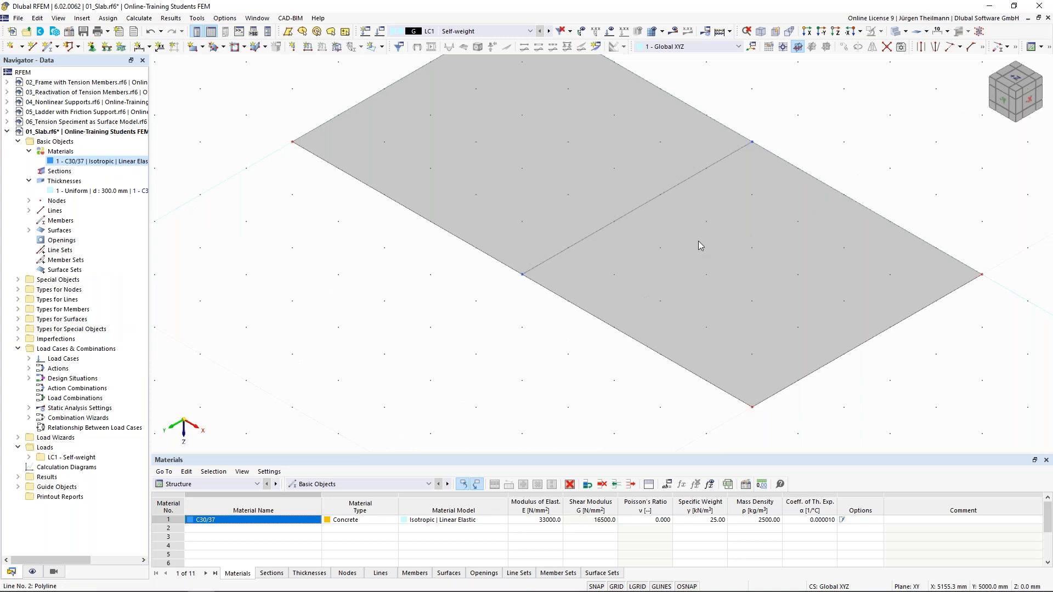
pyautogui.doubleClick(522, 277)
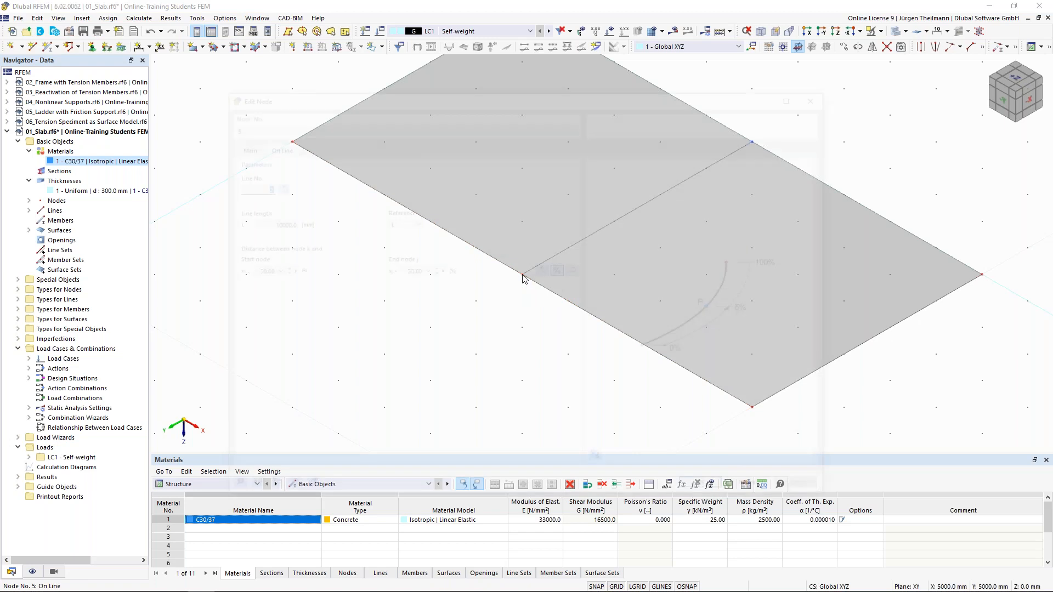
pyautogui.click(237, 146)
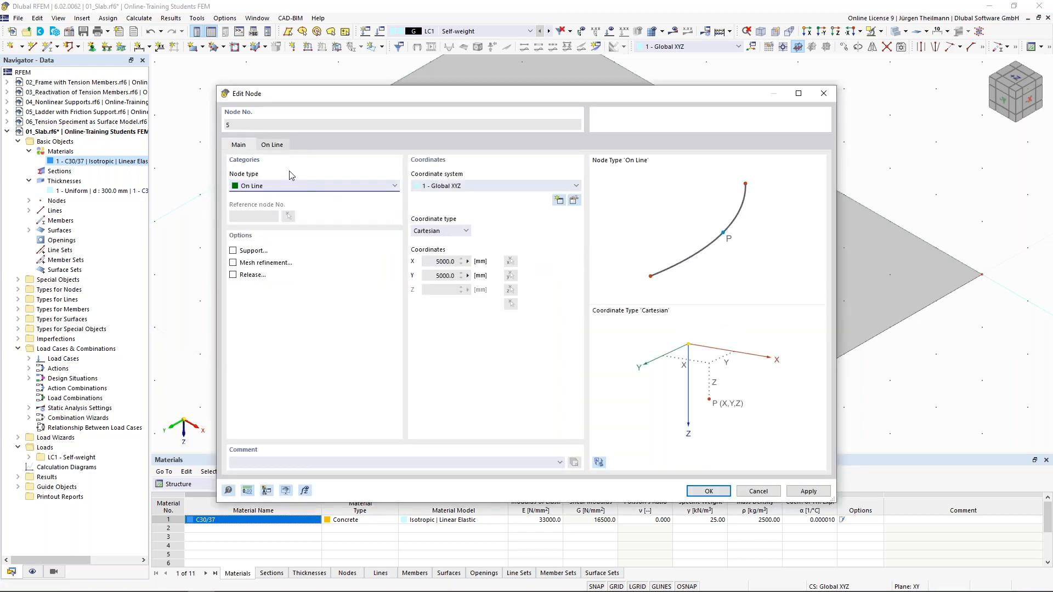
pyautogui.click(265, 187)
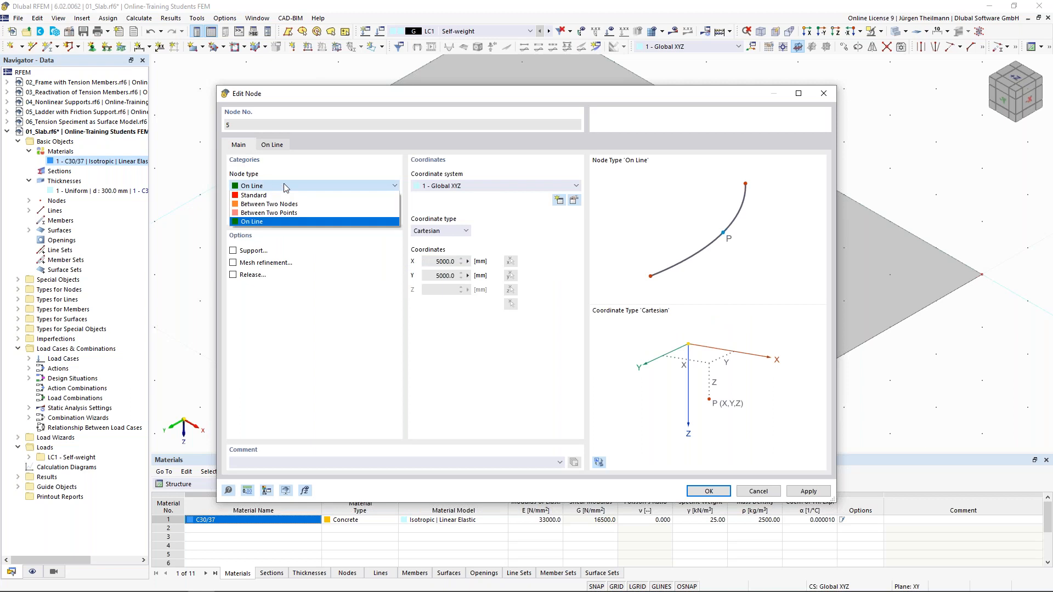
pyautogui.click(284, 196)
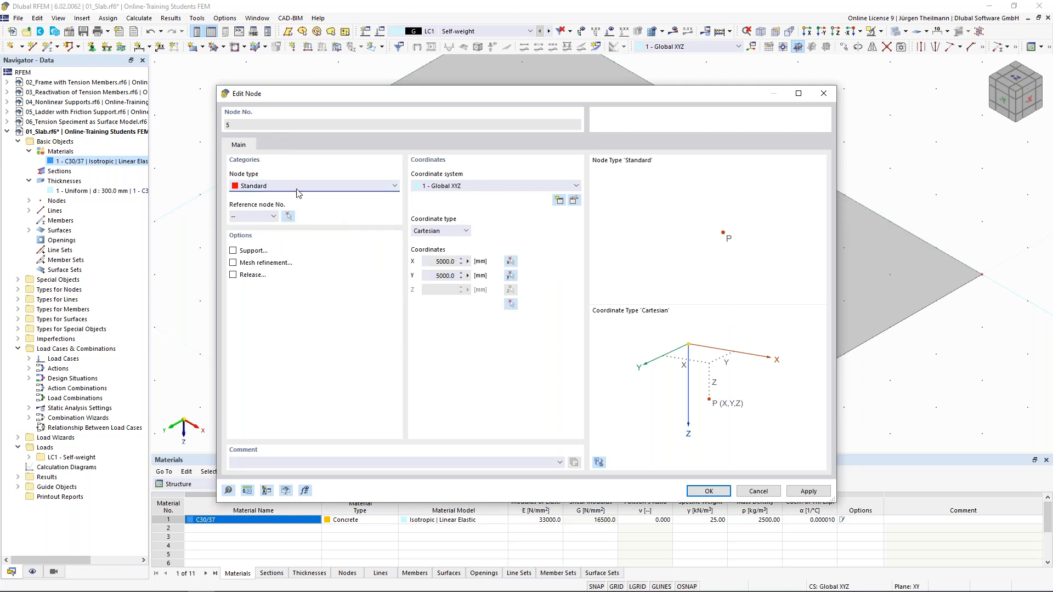
pyautogui.click(266, 186)
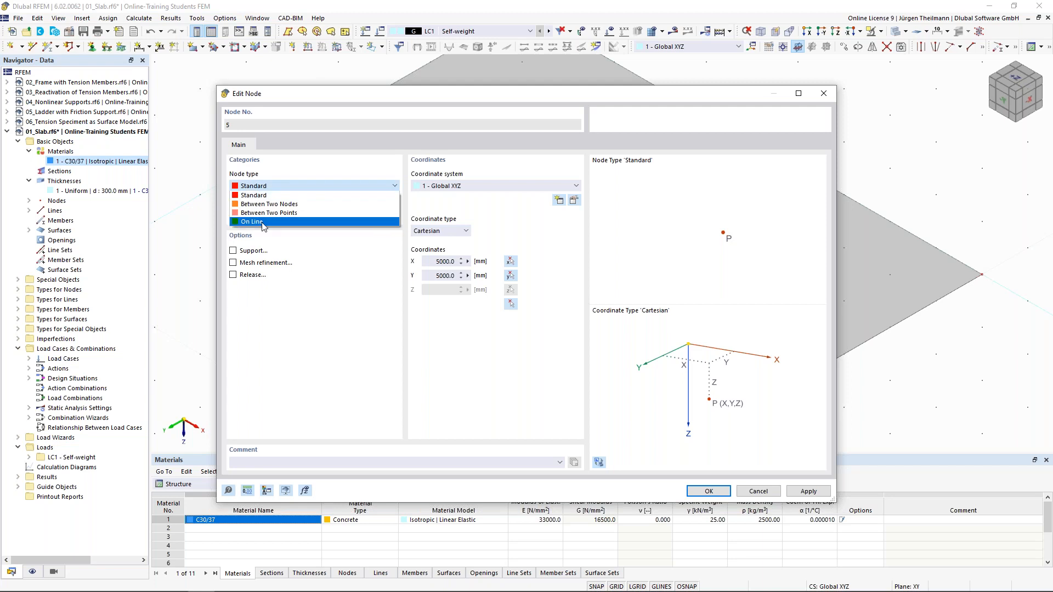
pyautogui.click(262, 222)
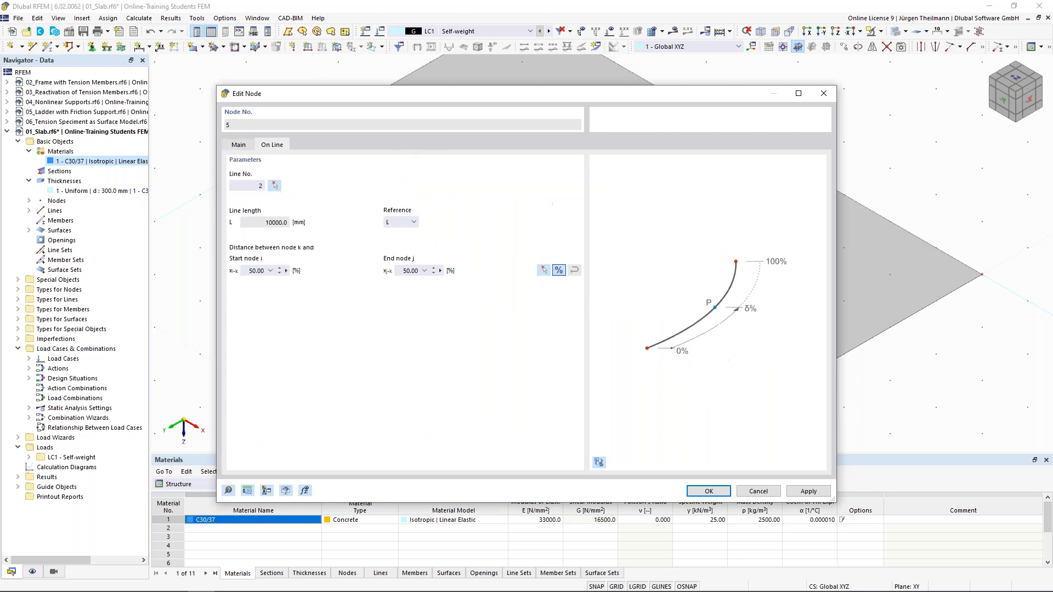
pyautogui.click(244, 145)
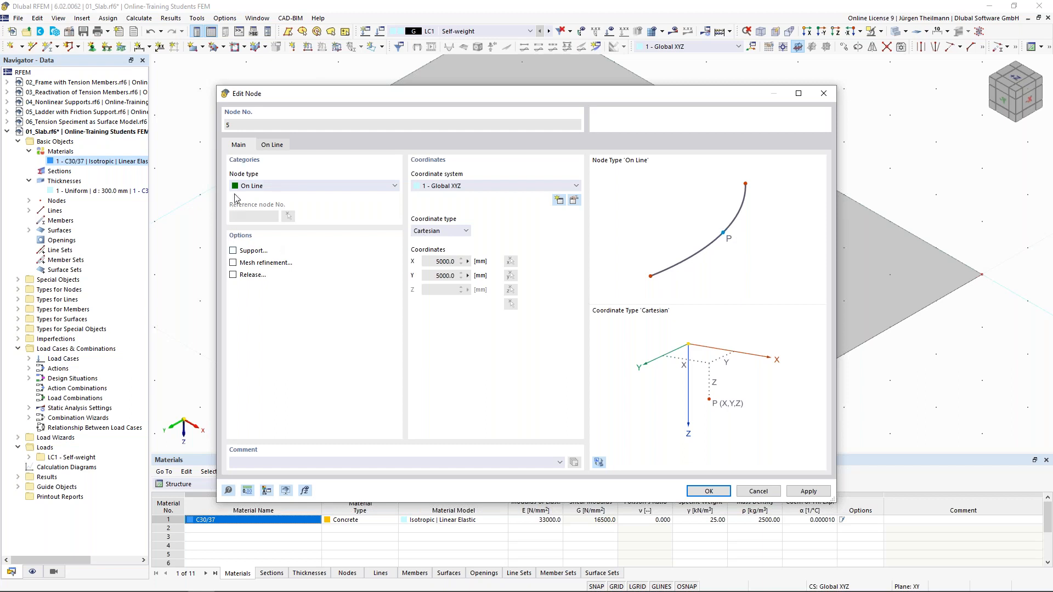
pyautogui.click(274, 145)
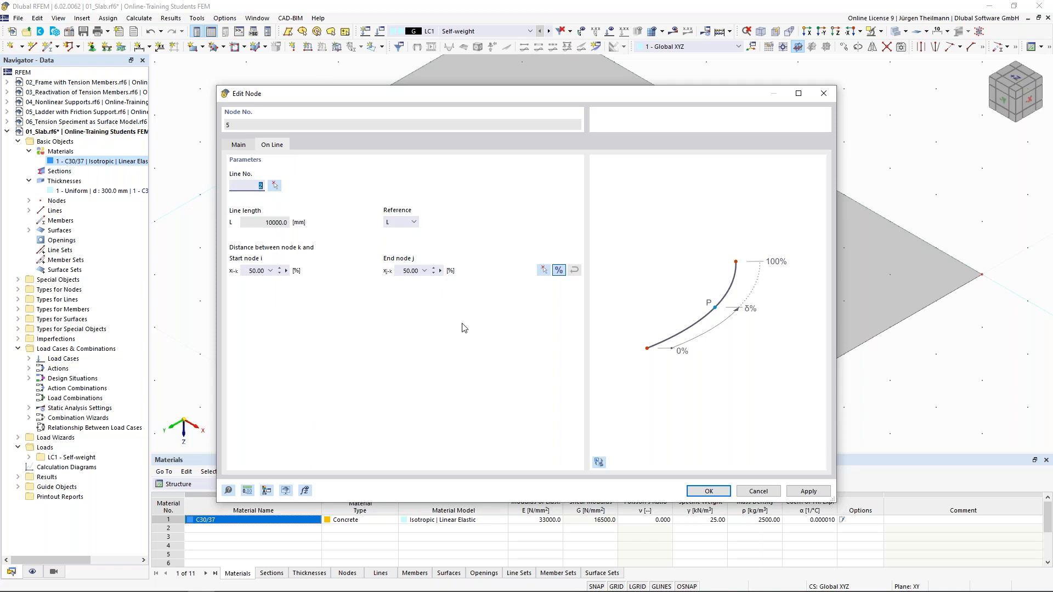
pyautogui.click(709, 491)
pyautogui.moveTo(557, 326); pyautogui.dragTo(447, 243, button='middle')
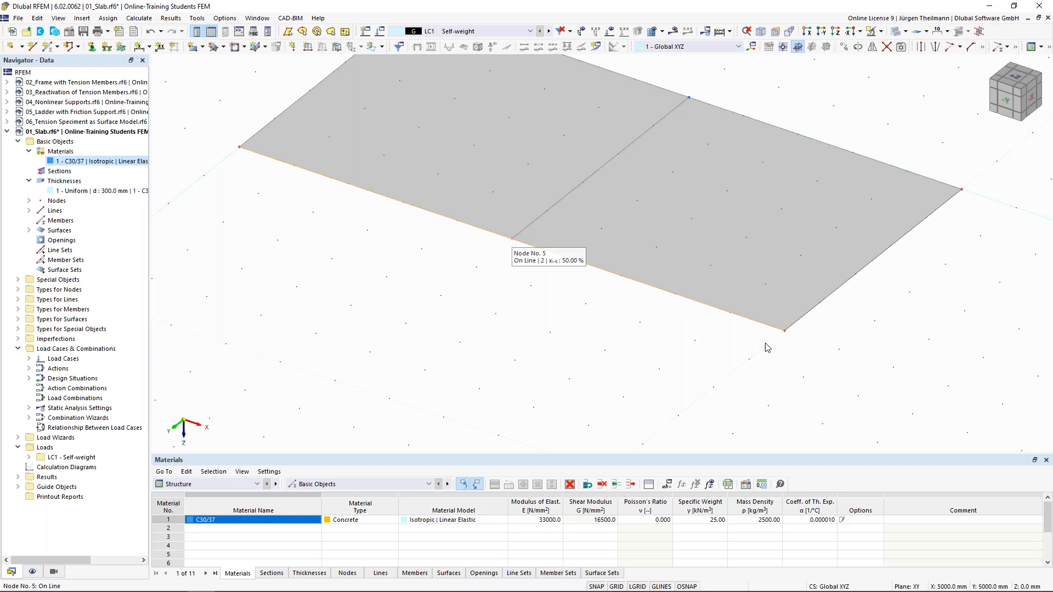
pyautogui.scroll(-3, 766, 346)
pyautogui.scroll(-2, 496, 286)
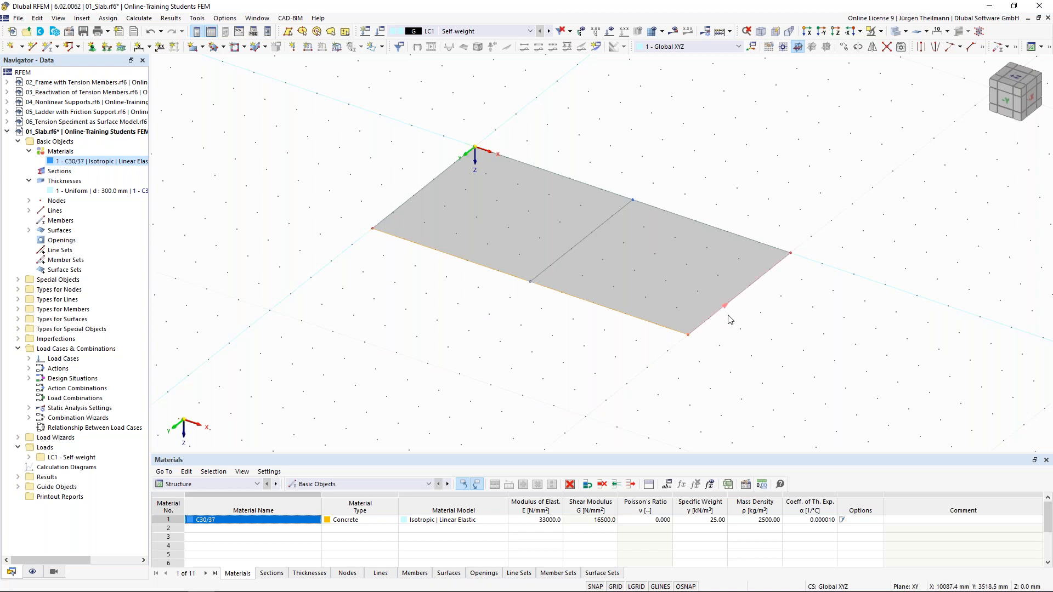
pyautogui.moveTo(721, 314); pyautogui.dragTo(815, 385)
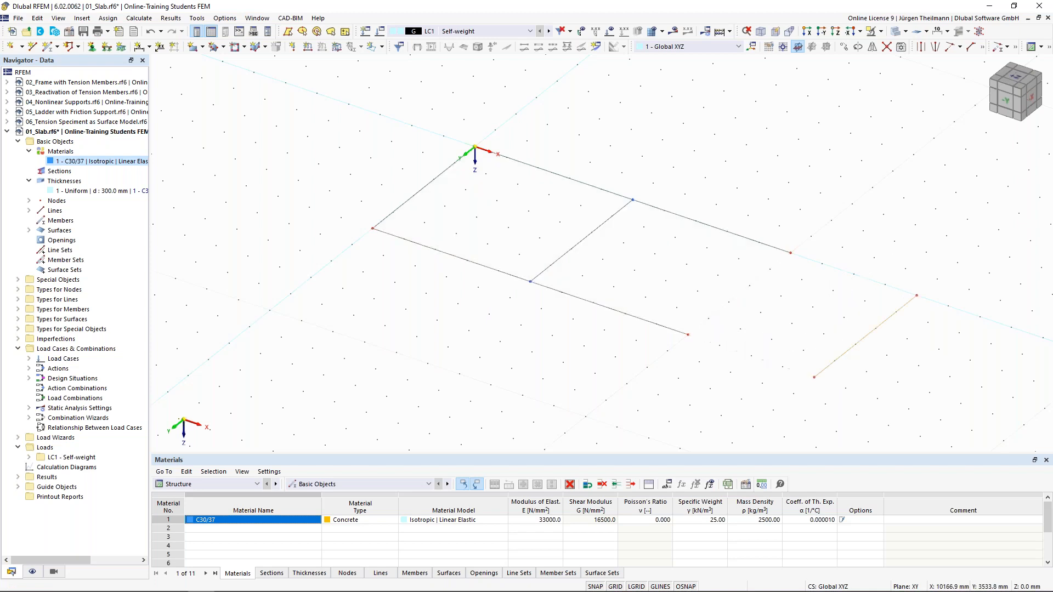
pyautogui.click(150, 31)
pyautogui.keyDown('ctrl'); pyautogui.moveTo(726, 402); pyautogui.dragTo(766, 324, button='middle'); pyautogui.keyUp('ctrl')
pyautogui.moveTo(711, 166); pyautogui.dragTo(818, 364)
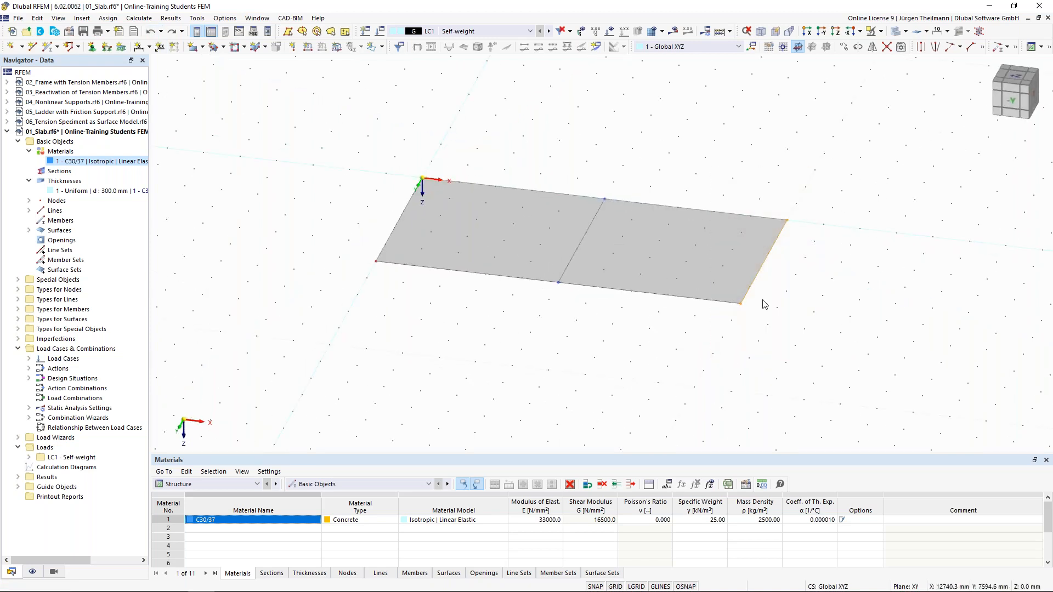
pyautogui.moveTo(749, 292); pyautogui.dragTo(857, 321)
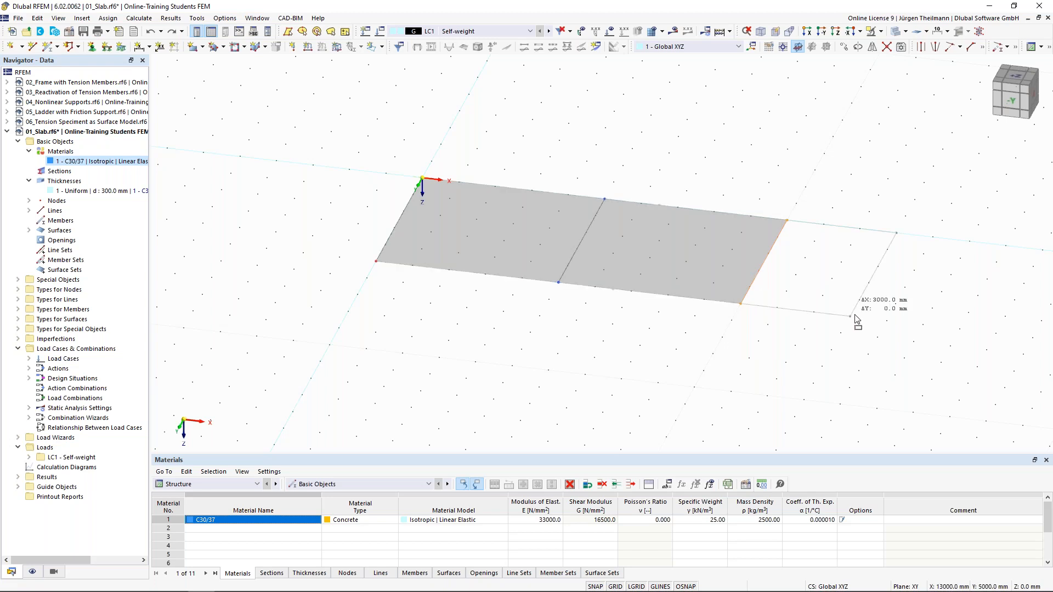
pyautogui.moveTo(855, 316); pyautogui.dragTo(854, 317)
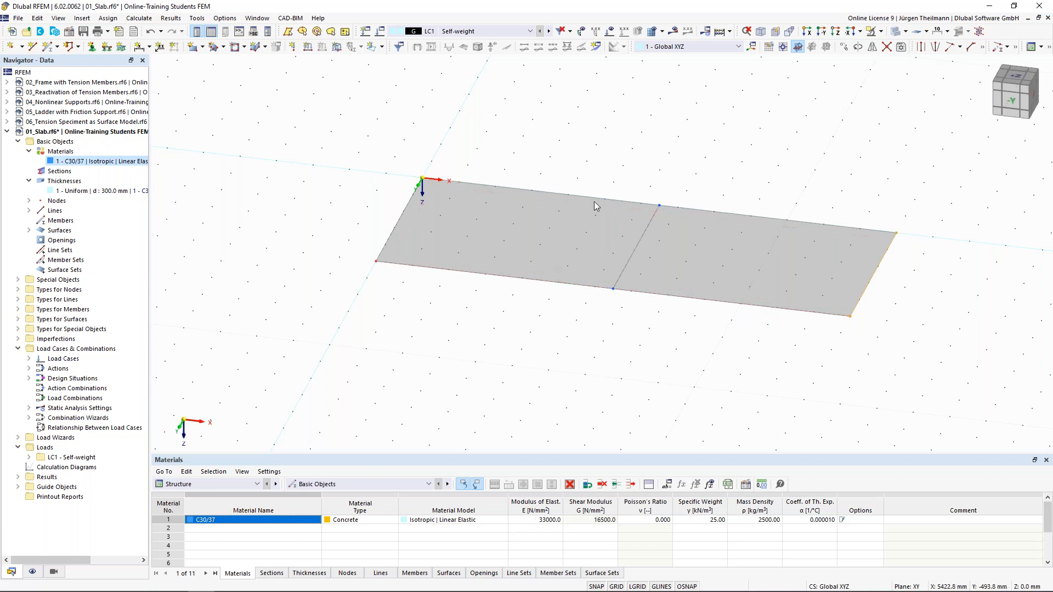
pyautogui.click(151, 32)
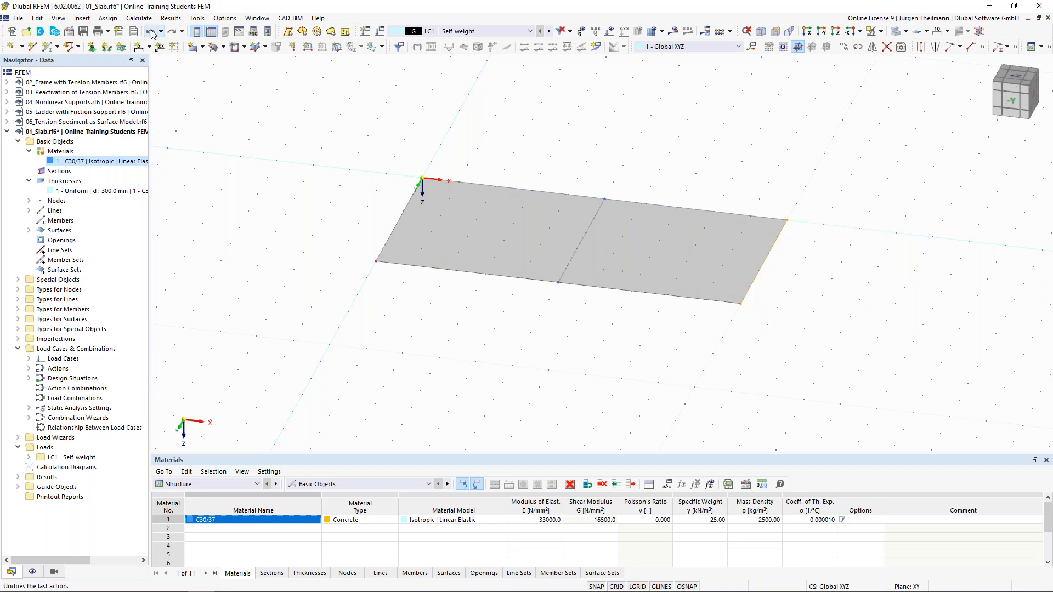
pyautogui.keyDown('ctrl'); pyautogui.moveTo(516, 355); pyautogui.dragTo(547, 361, button='middle'); pyautogui.keyUp('ctrl')
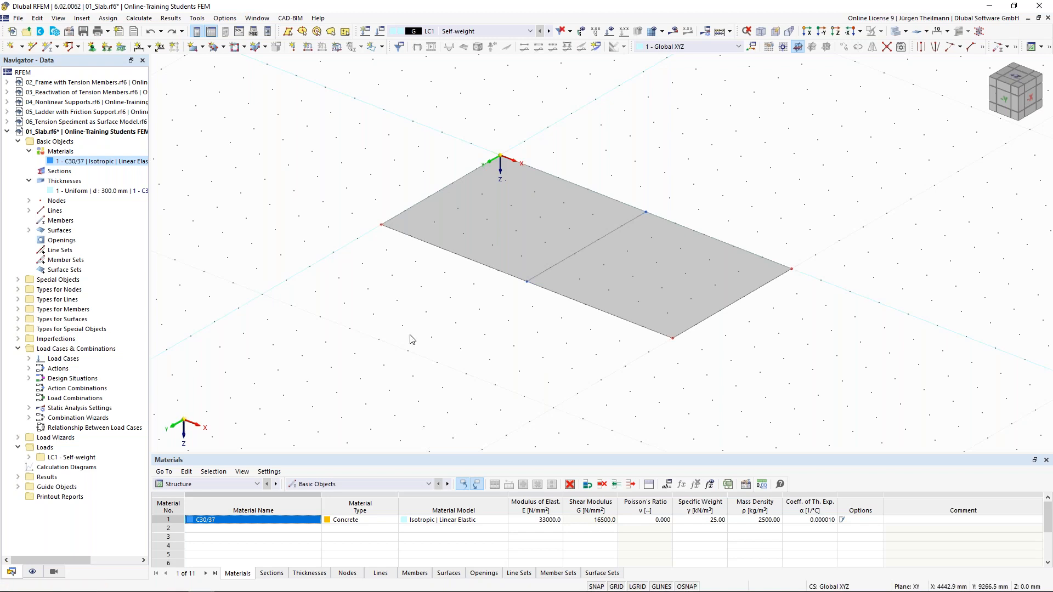
pyautogui.keyDown('ctrl'); pyautogui.moveTo(501, 357); pyautogui.dragTo(593, 357, button='middle'); pyautogui.keyUp('ctrl')
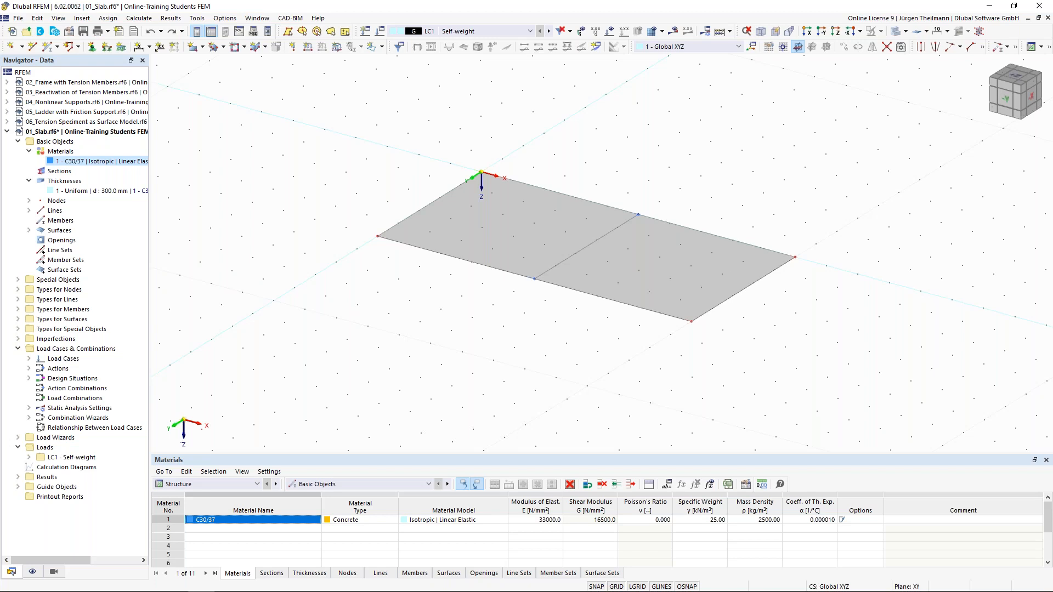
# Assign the 1 Hinged line support type to slab lines 1, 3 and 5.
pyautogui.click(106, 49)
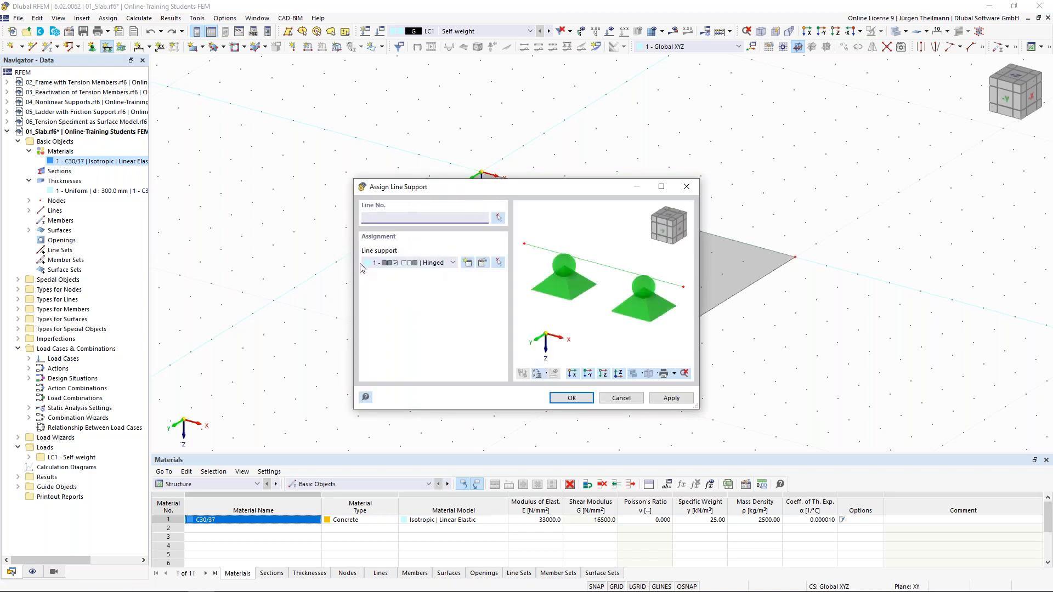
pyautogui.click(453, 262)
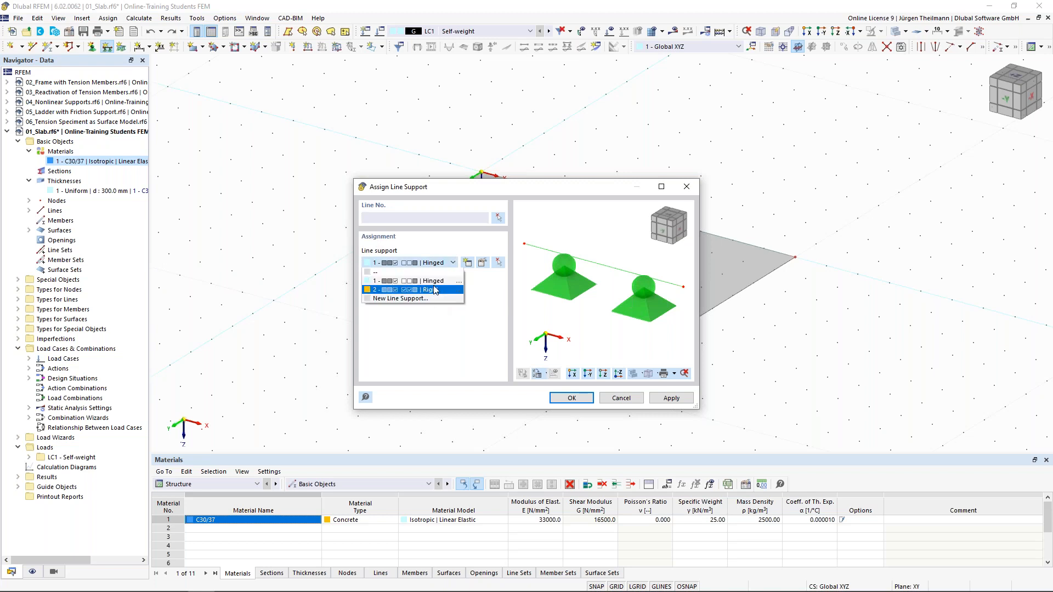
pyautogui.click(450, 263)
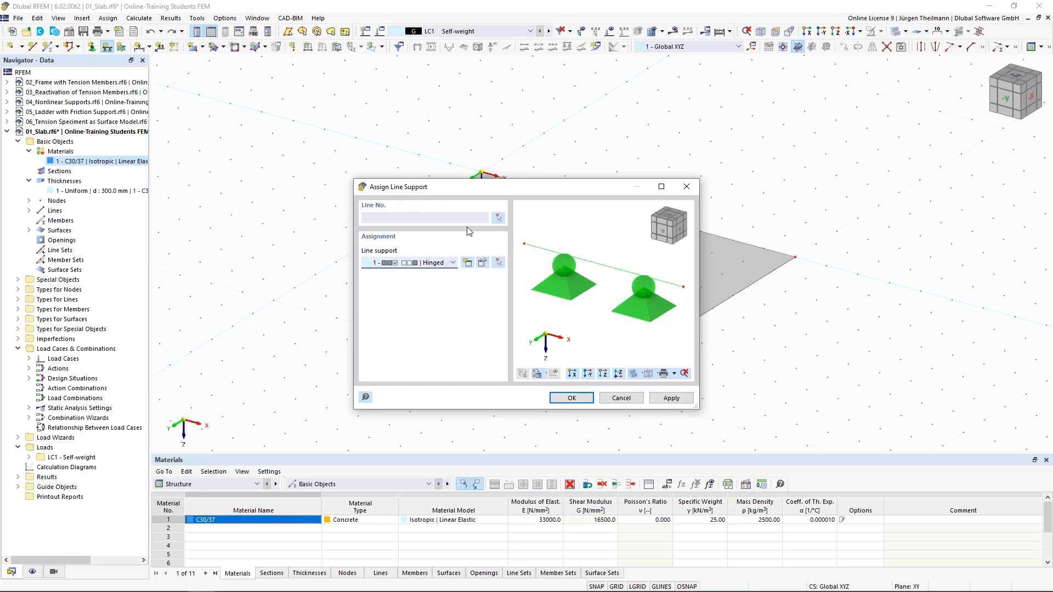
pyautogui.click(498, 218)
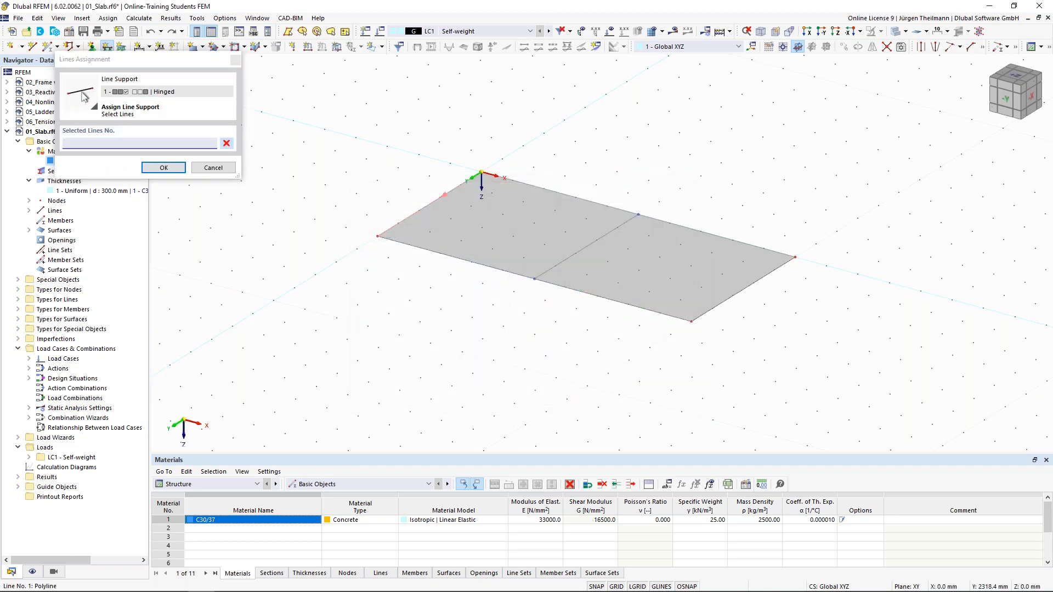
pyautogui.click(445, 195)
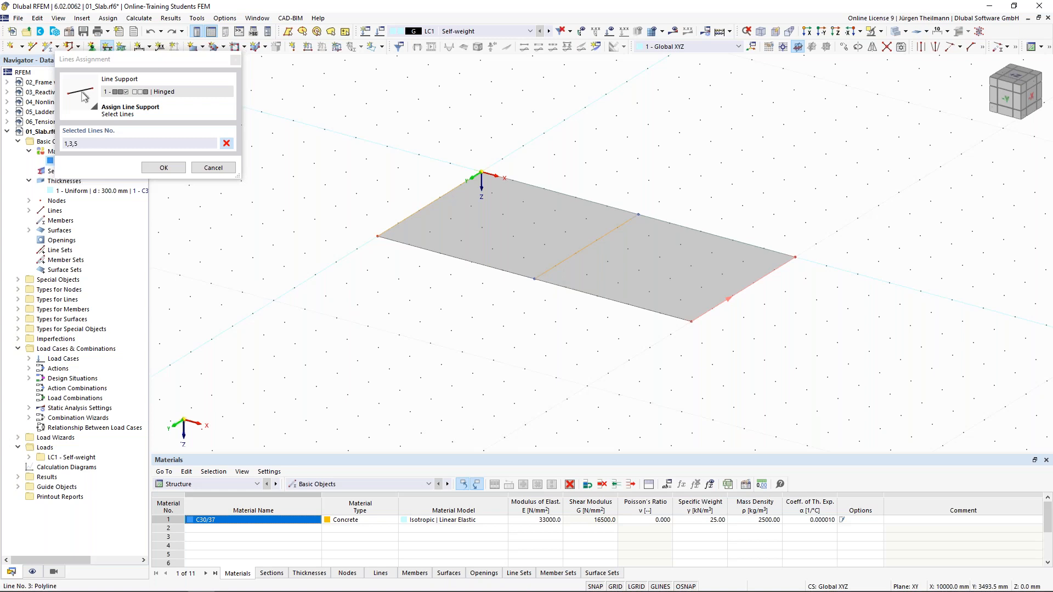
pyautogui.click(164, 168)
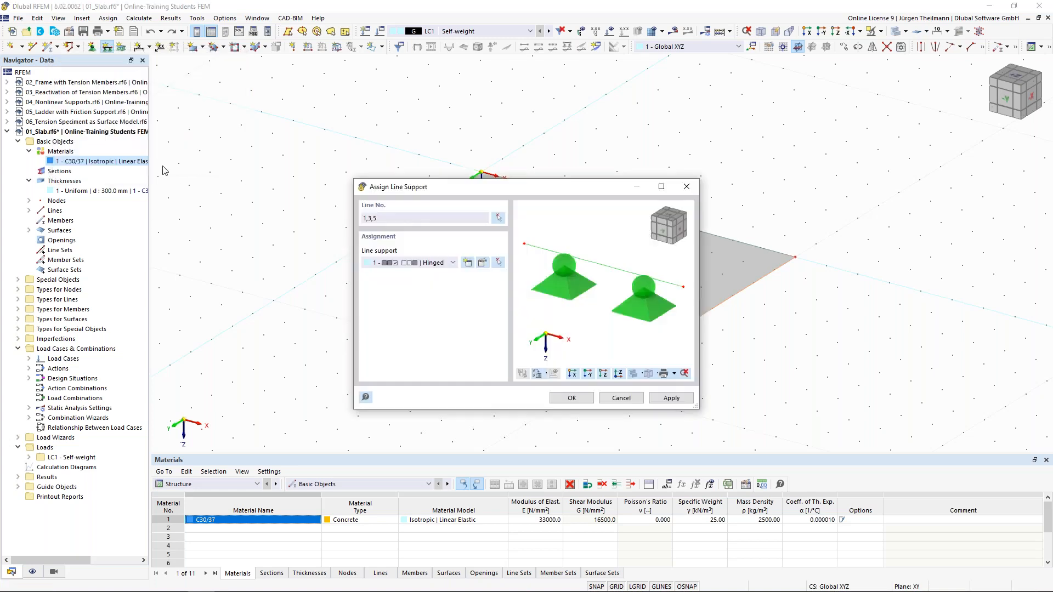
pyautogui.click(563, 401)
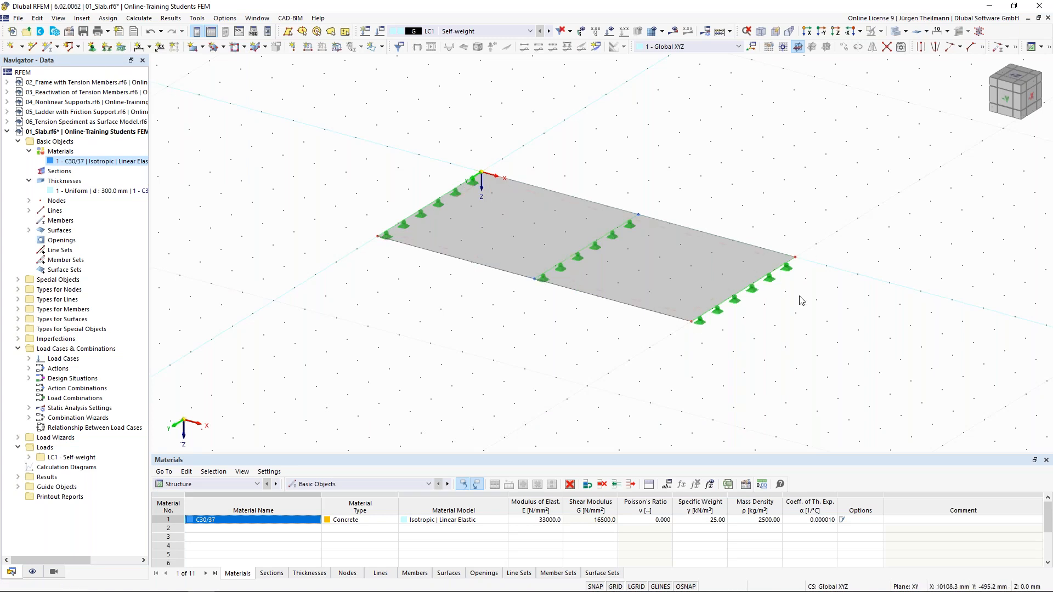
pyautogui.rightClick(755, 293)
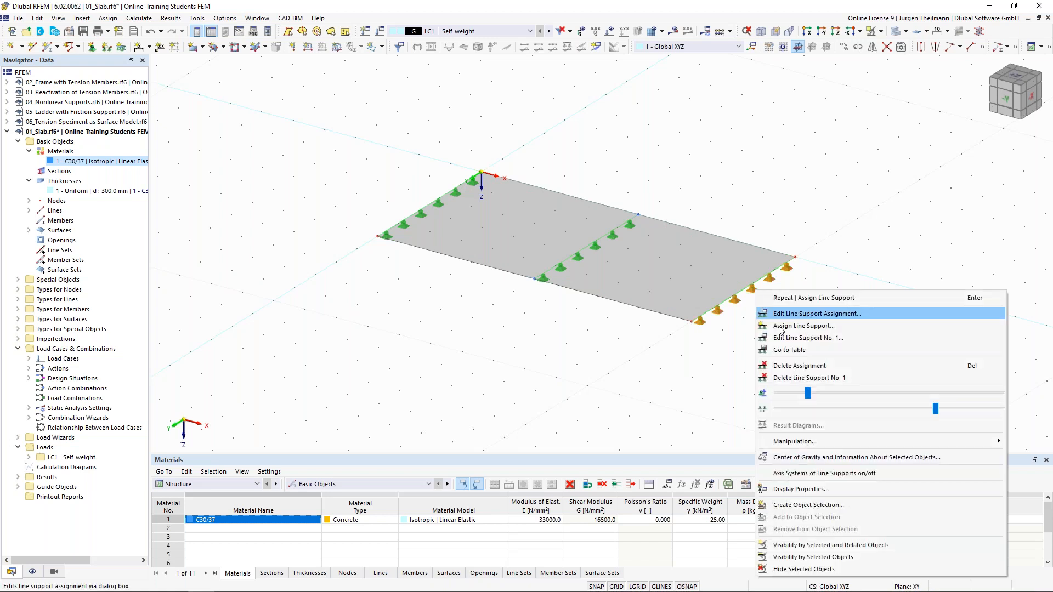
# Enlarge the line support symbols, widen their spacing, and recentre the slab in view.
pyautogui.moveTo(809, 398); pyautogui.dragTo(880, 394)
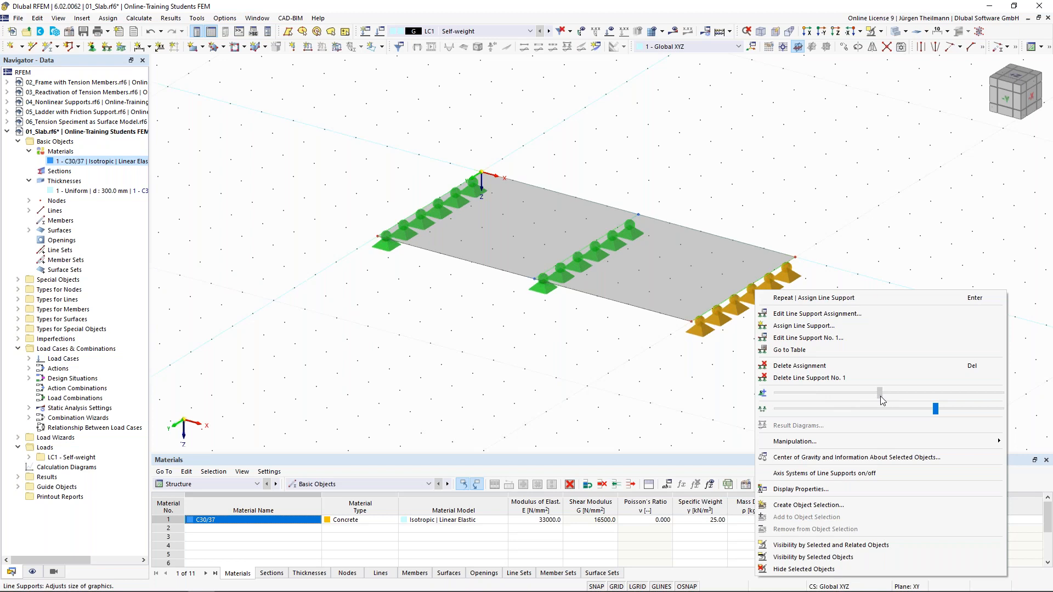
pyautogui.moveTo(939, 413); pyautogui.dragTo(990, 412)
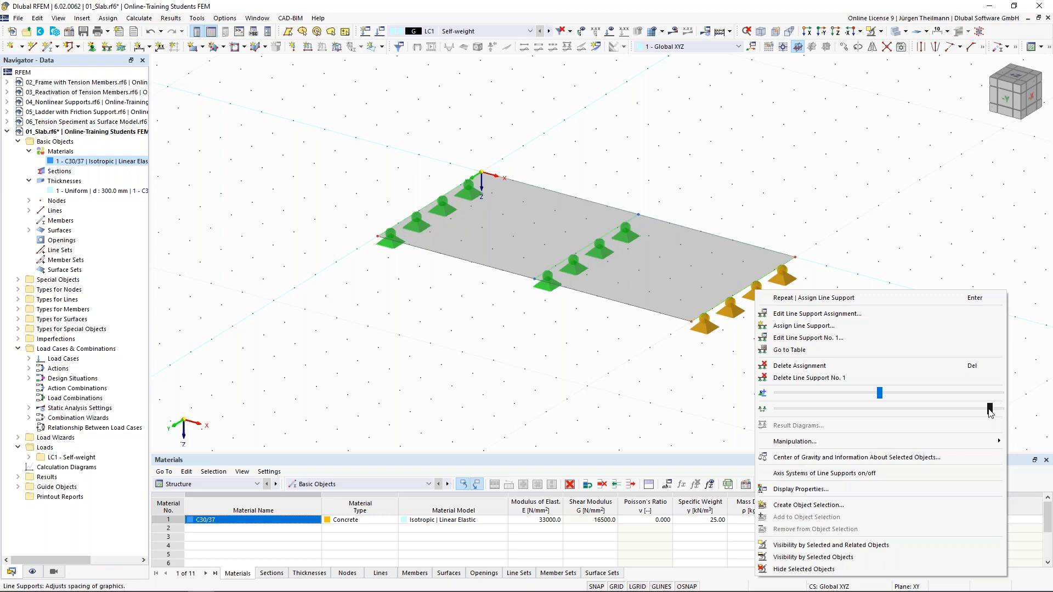
pyautogui.click(589, 388)
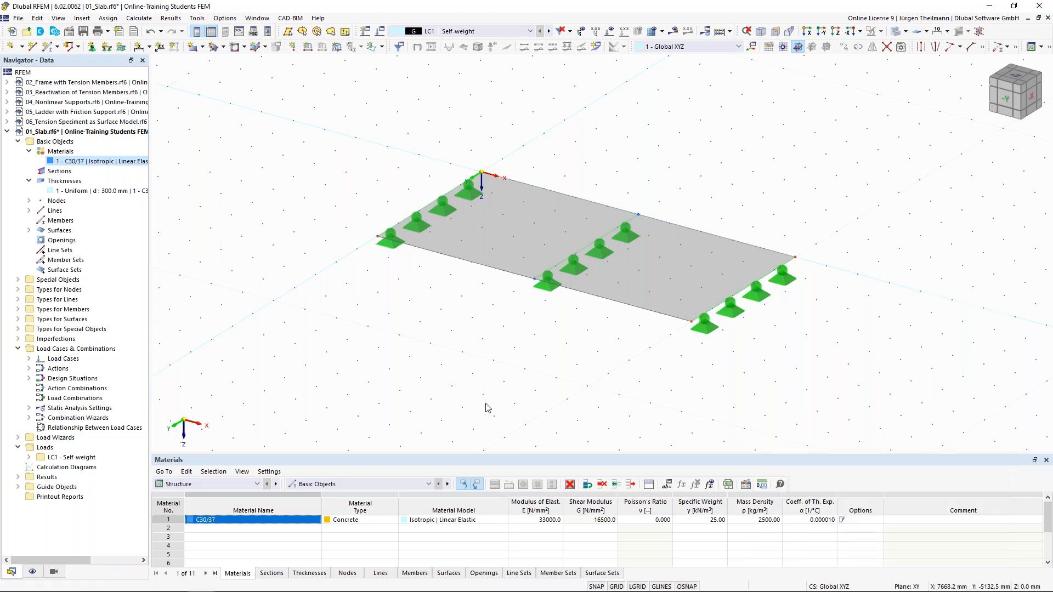
pyautogui.scroll(-1, 518, 393)
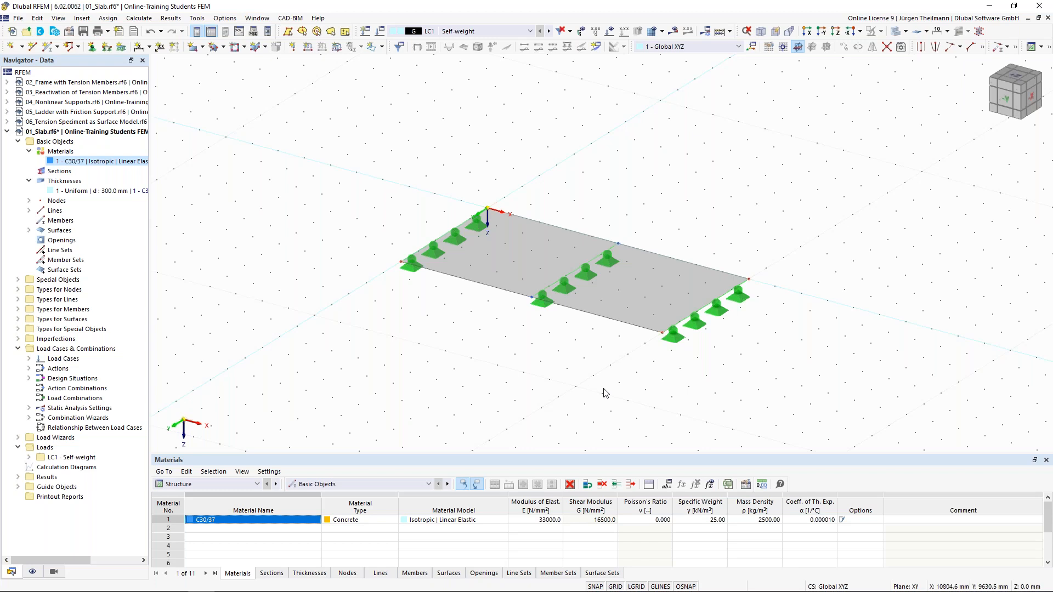
pyautogui.moveTo(605, 393); pyautogui.dragTo(571, 348, button='middle')
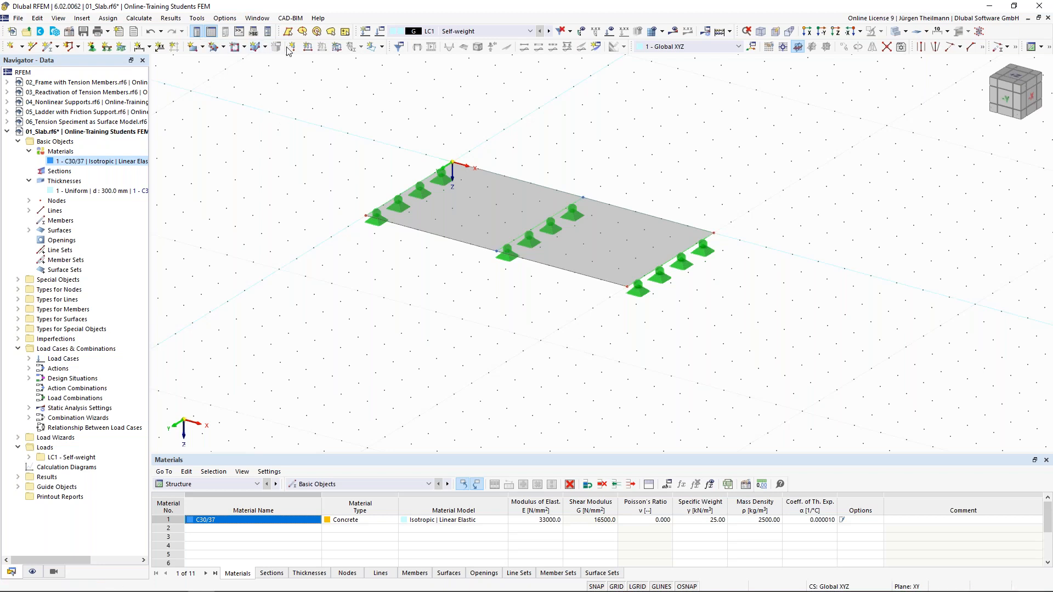
# Create a uniform Force surface load of 10.00 kN/m² on surface 1.
pyautogui.click(337, 51)
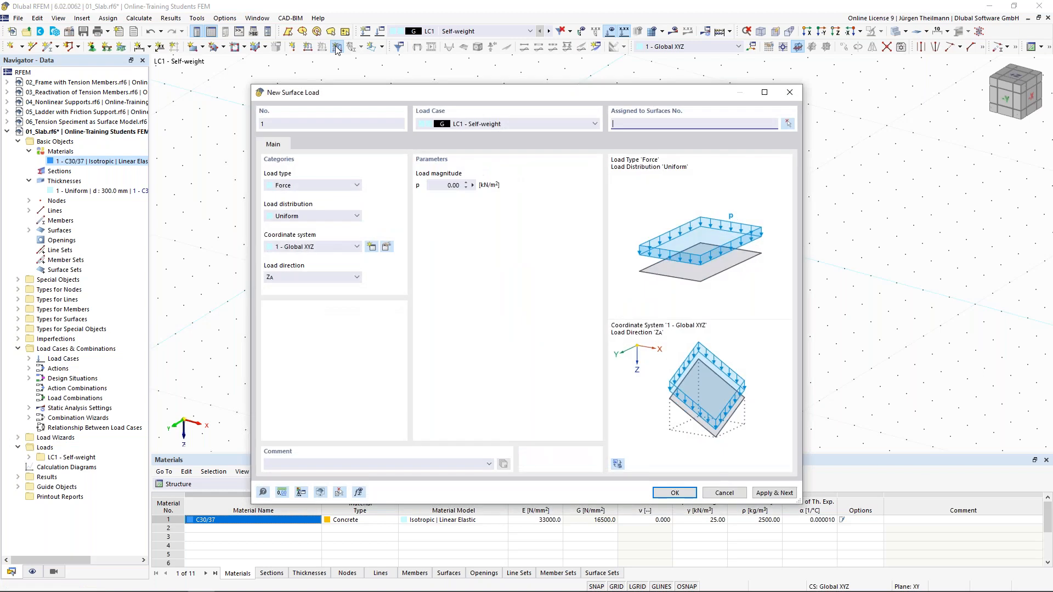
pyautogui.click(353, 186)
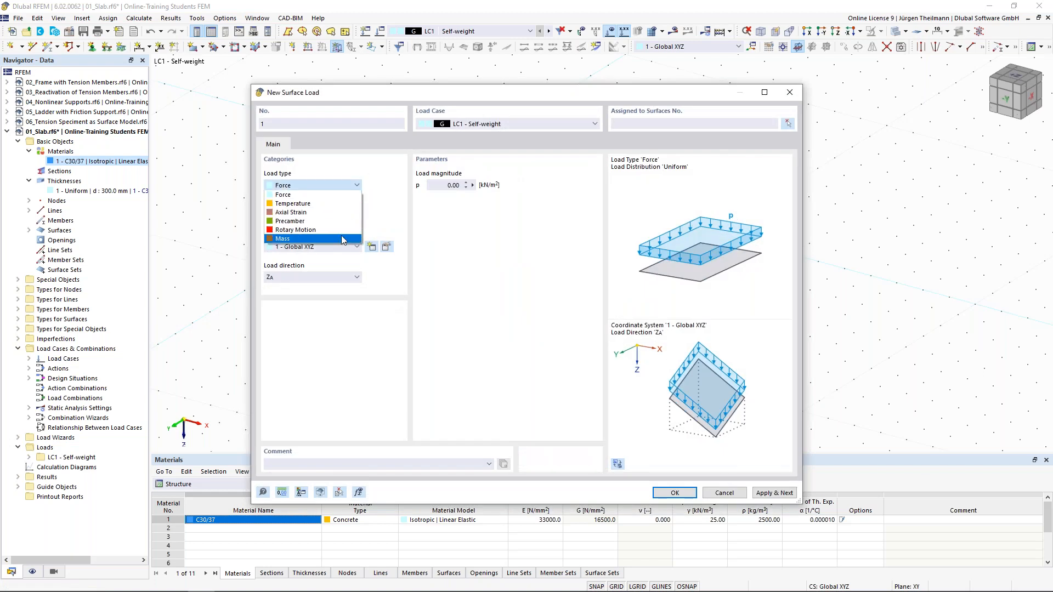
pyautogui.click(343, 195)
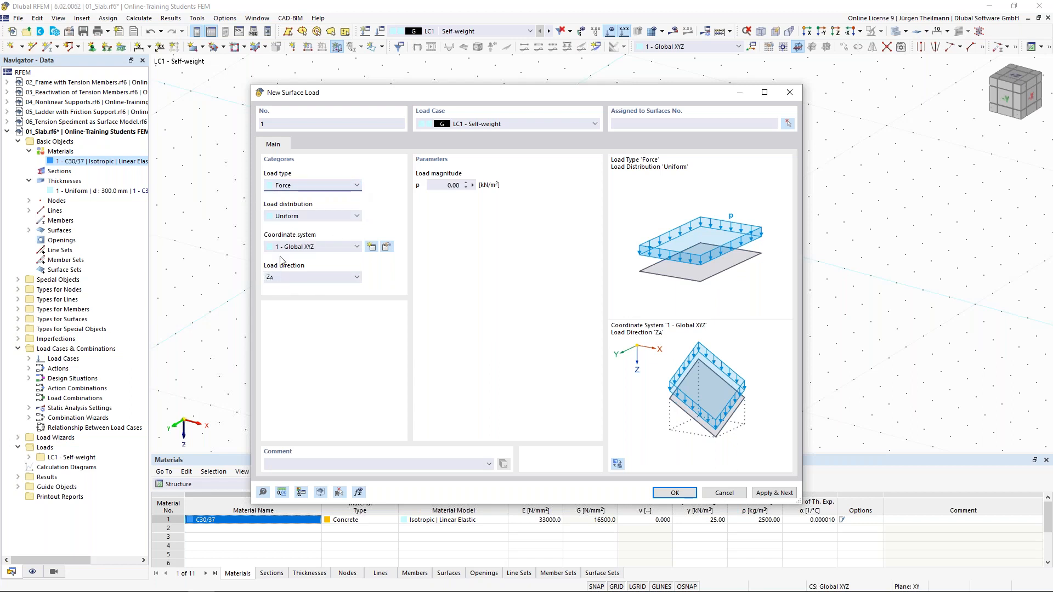
pyautogui.click(453, 185)
pyautogui.write('10')
pyautogui.press('Tab')
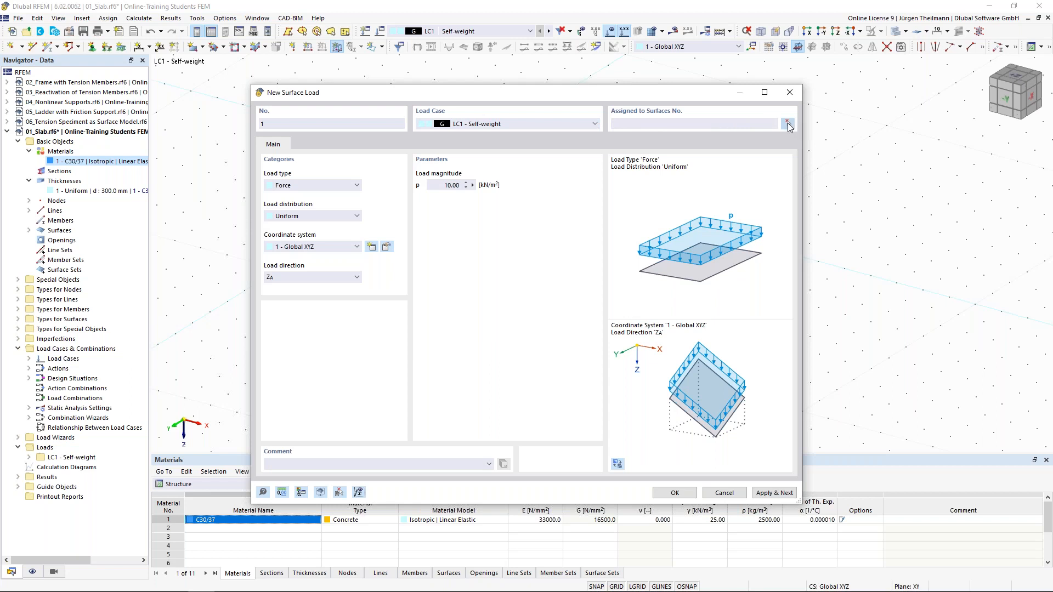
pyautogui.click(788, 123)
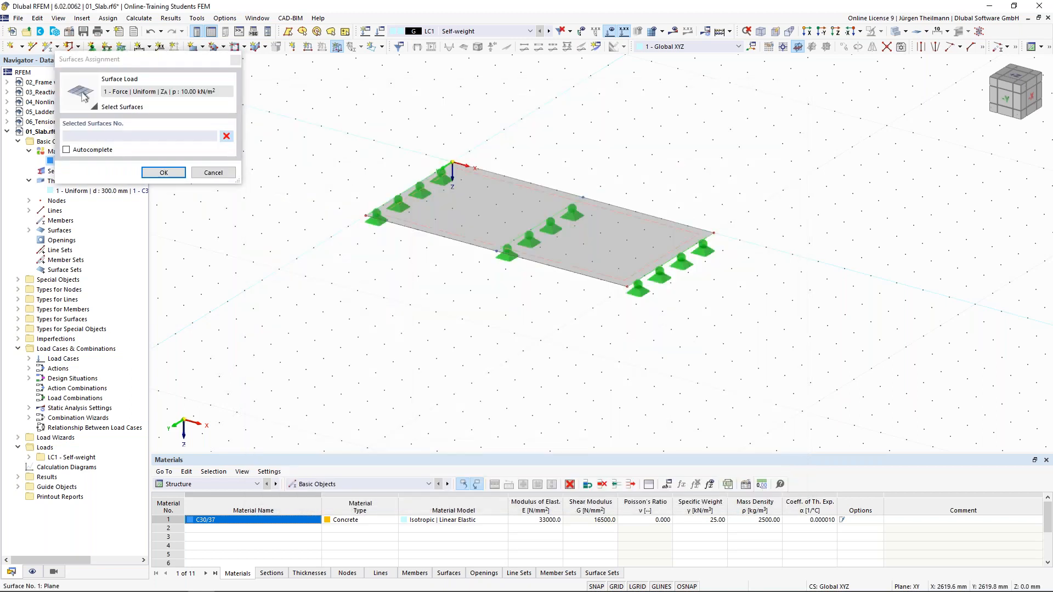
pyautogui.click(475, 209)
pyautogui.click(163, 173)
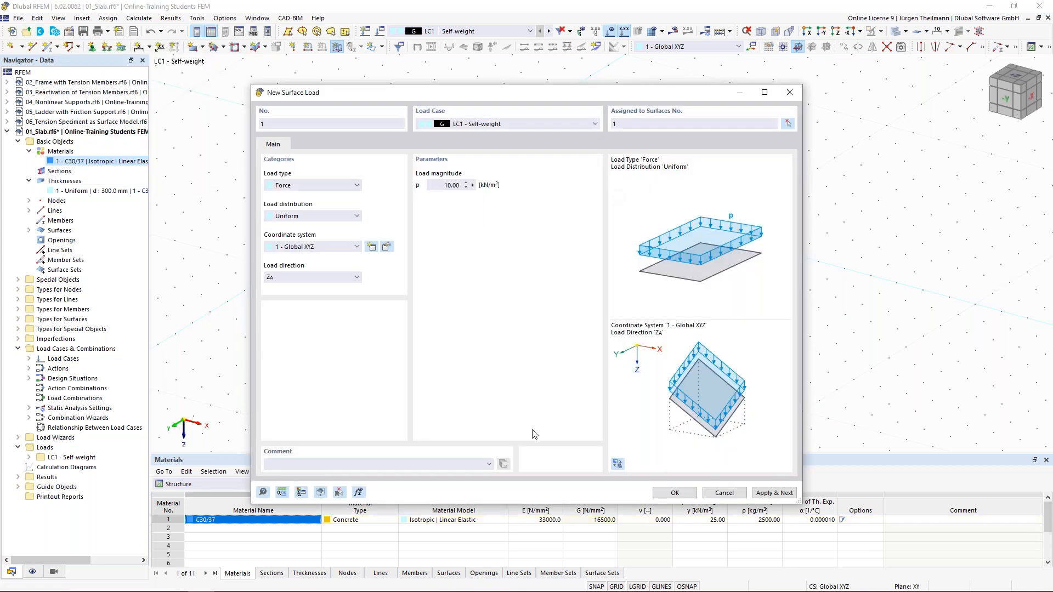
pyautogui.click(675, 492)
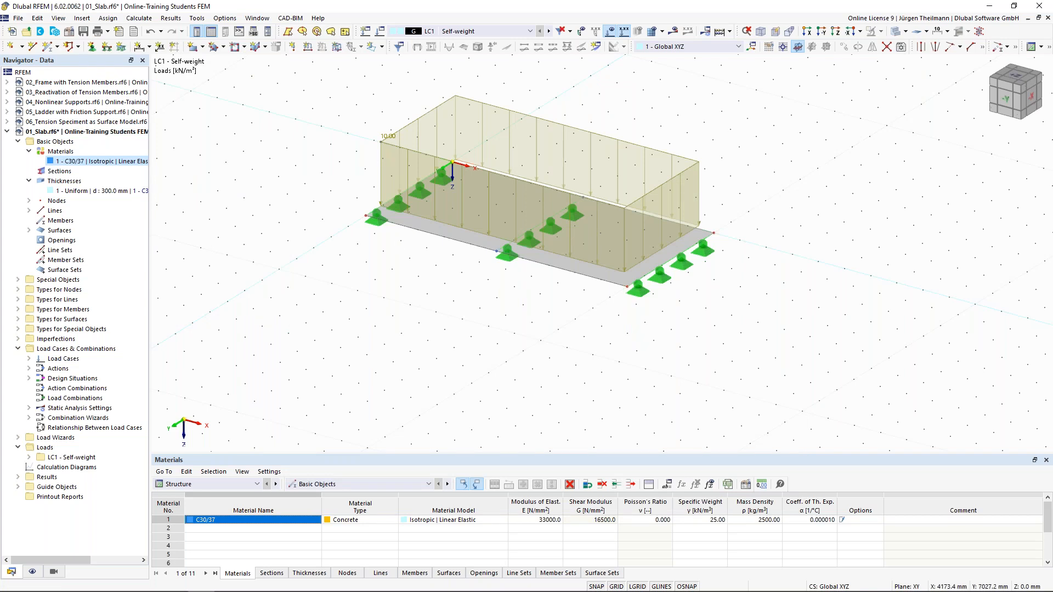
pyautogui.keyDown('ctrl'); pyautogui.moveTo(439, 266); pyautogui.dragTo(459, 309, button='middle'); pyautogui.keyUp('ctrl')
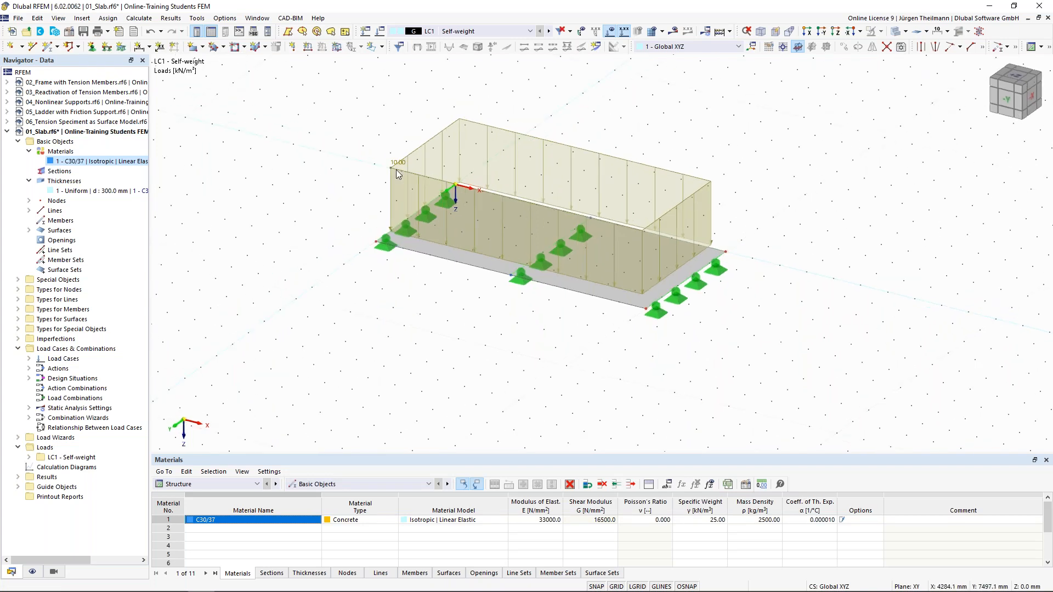
# Reduce the surface load's display size and recentre the model view.
pyautogui.moveTo(400, 163)
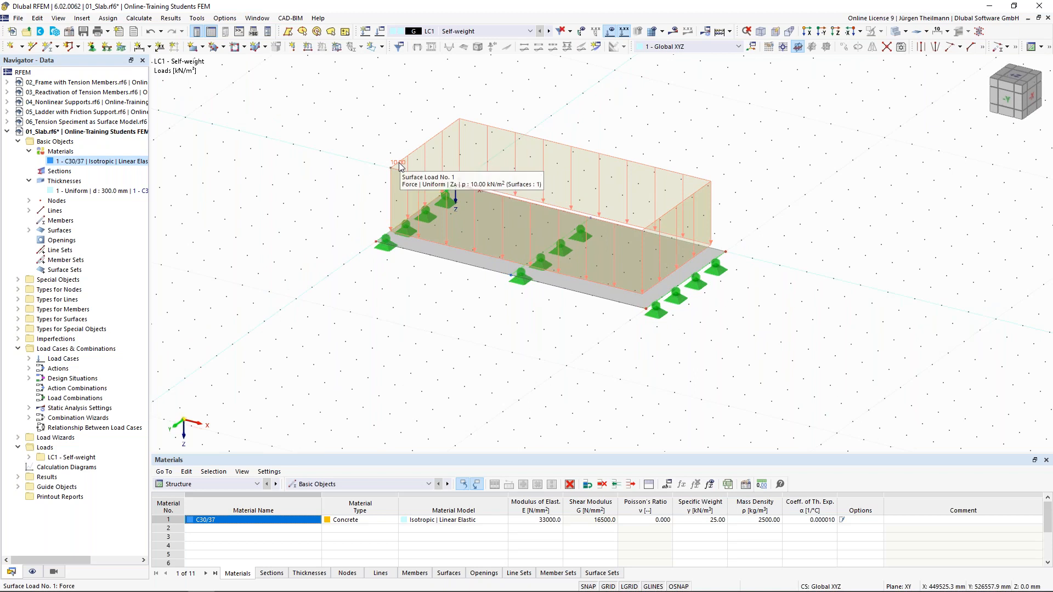
pyautogui.rightClick(399, 164)
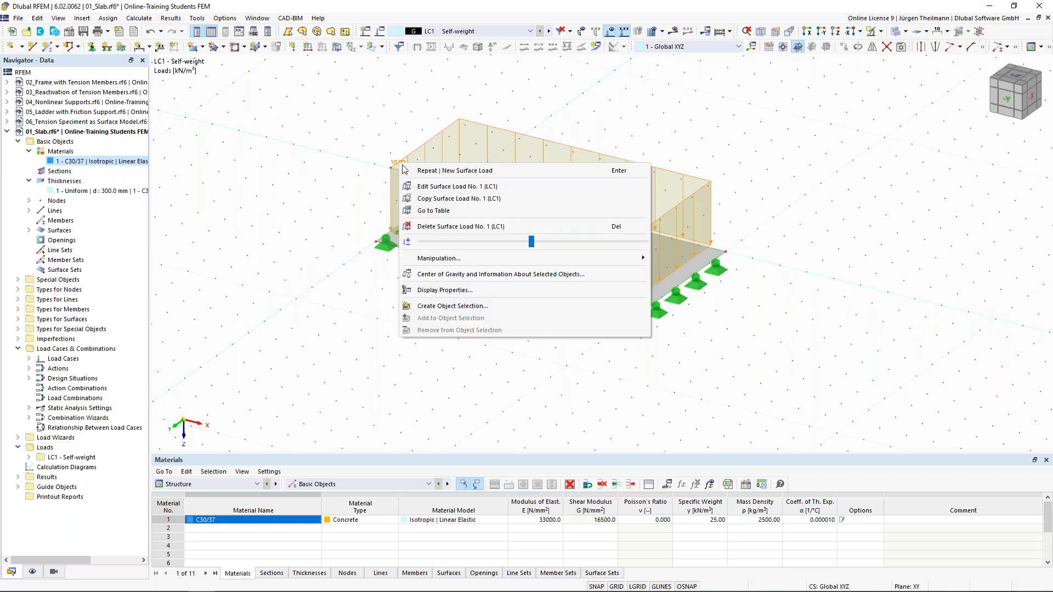
pyautogui.moveTo(531, 242); pyautogui.dragTo(492, 251)
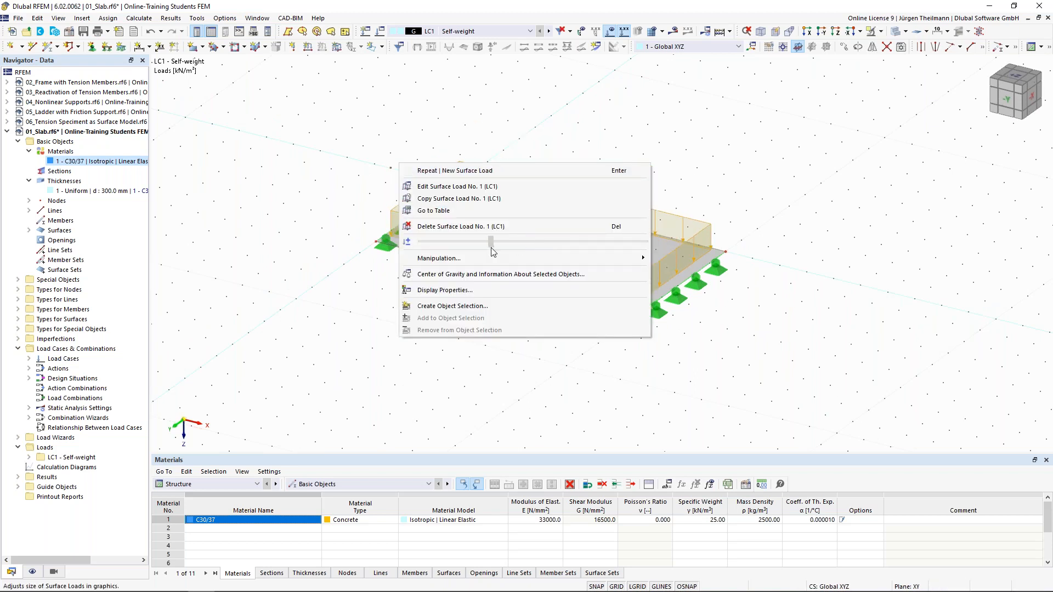
pyautogui.click(495, 385)
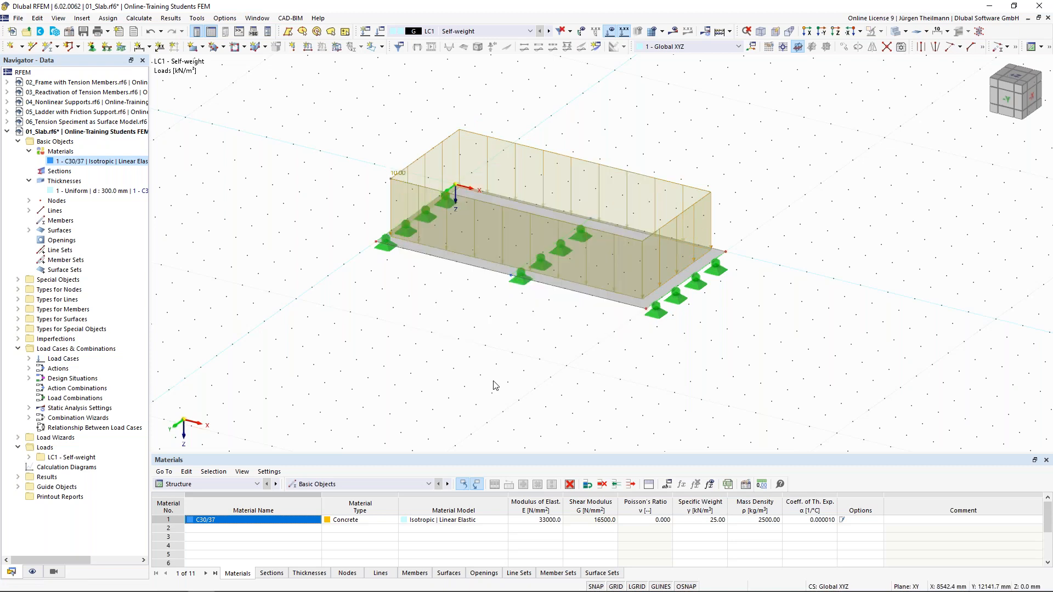
pyautogui.moveTo(532, 311); pyautogui.dragTo(531, 357, button='middle')
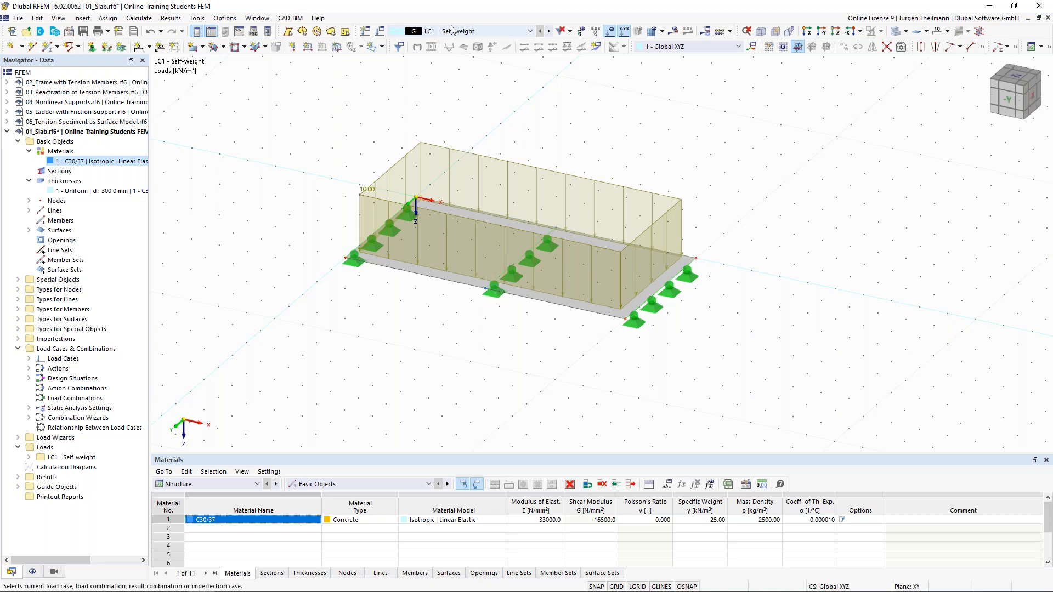
pyautogui.click(418, 31)
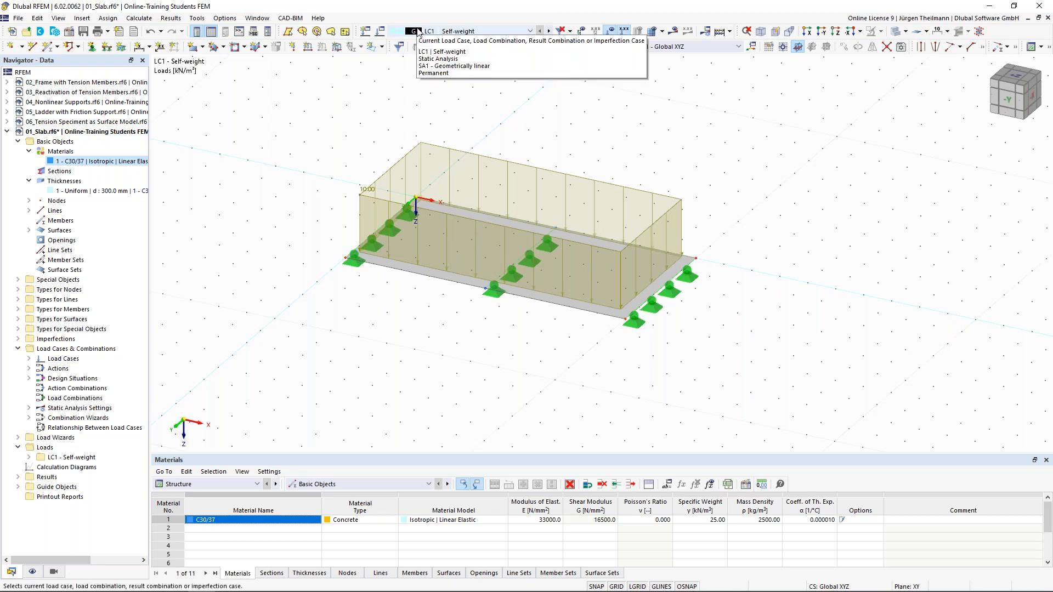
# Rename load case LC1 to 'Area Load' with self-weight switched off.
pyautogui.click(381, 32)
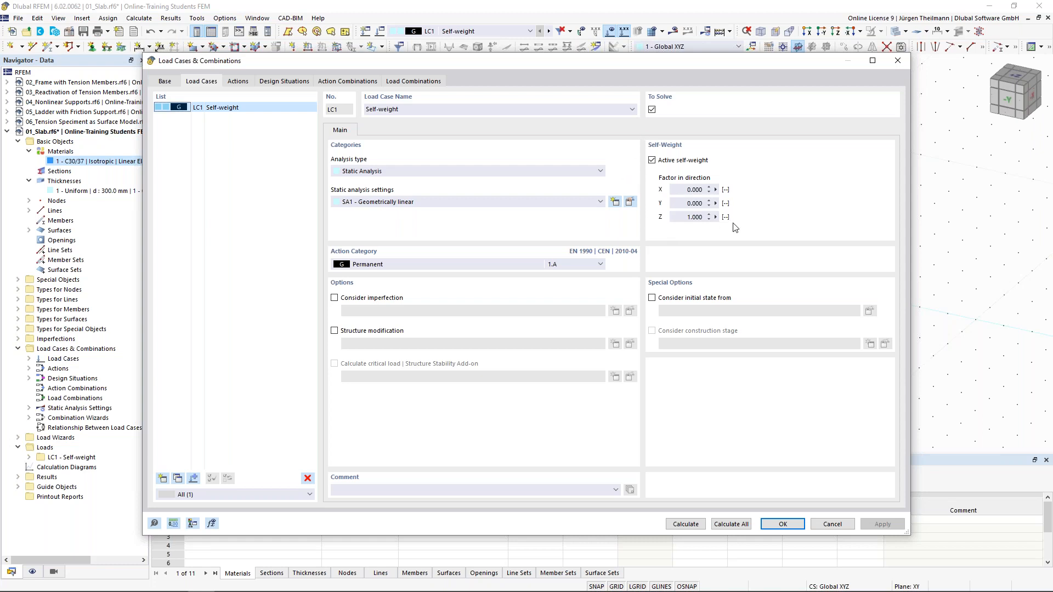
pyautogui.click(651, 160)
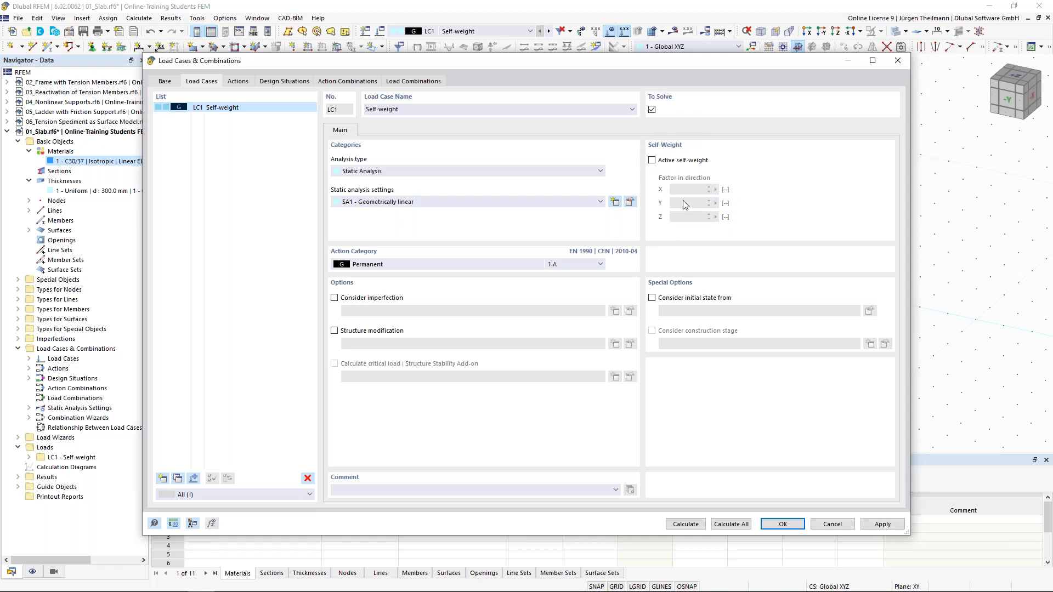
pyautogui.click(418, 109)
pyautogui.moveTo(418, 110); pyautogui.dragTo(355, 112)
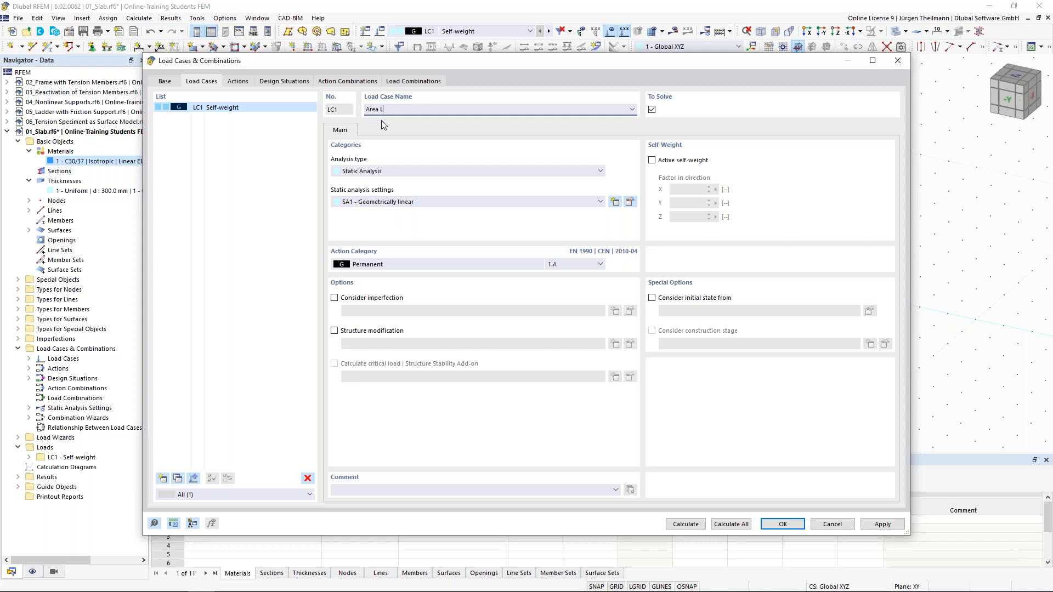
pyautogui.press('Tab')
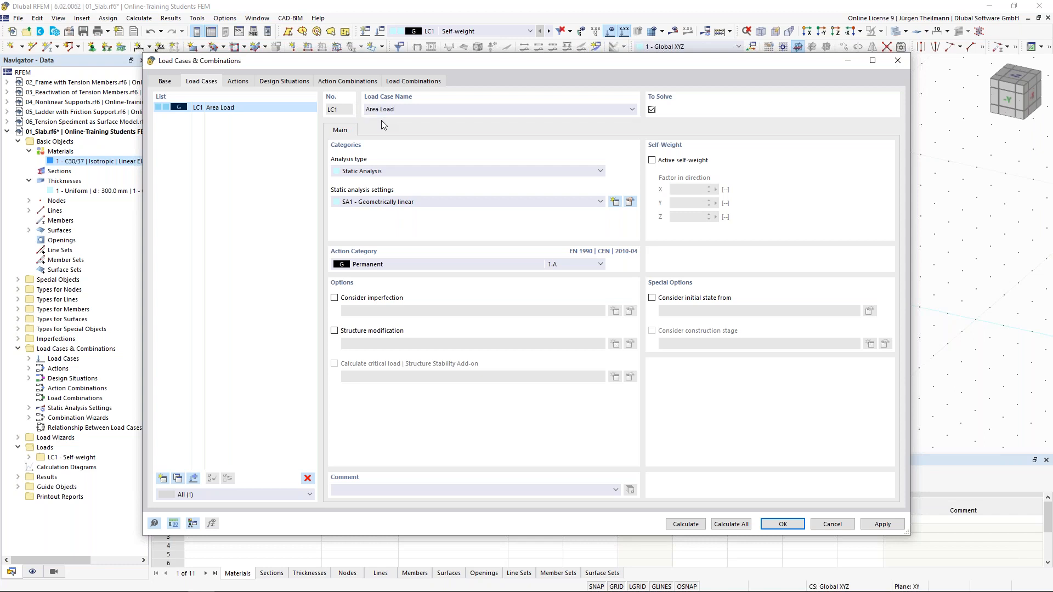
pyautogui.click(793, 528)
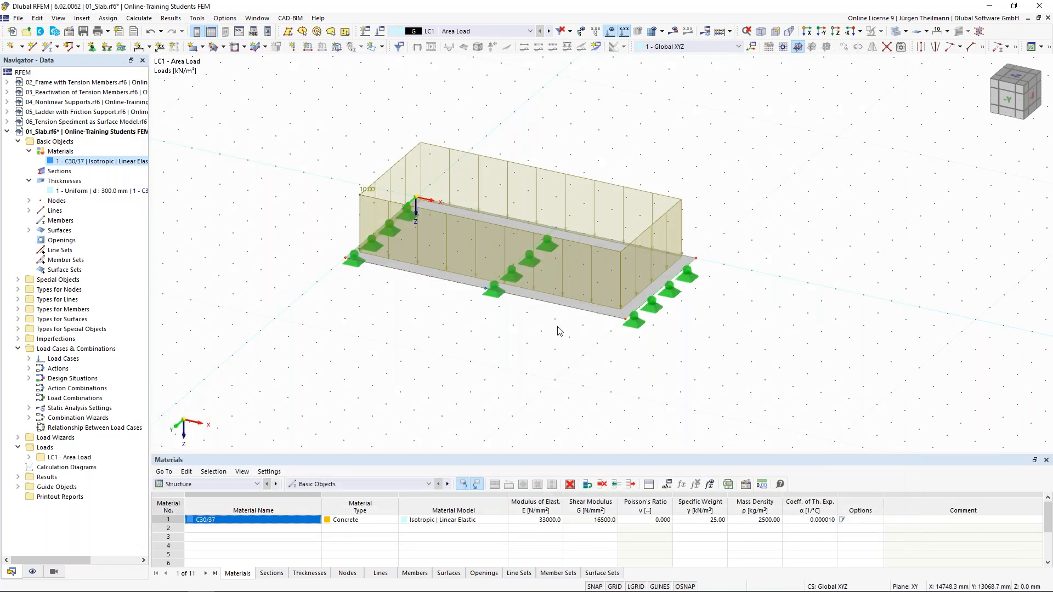
pyautogui.scroll(-3, 559, 346)
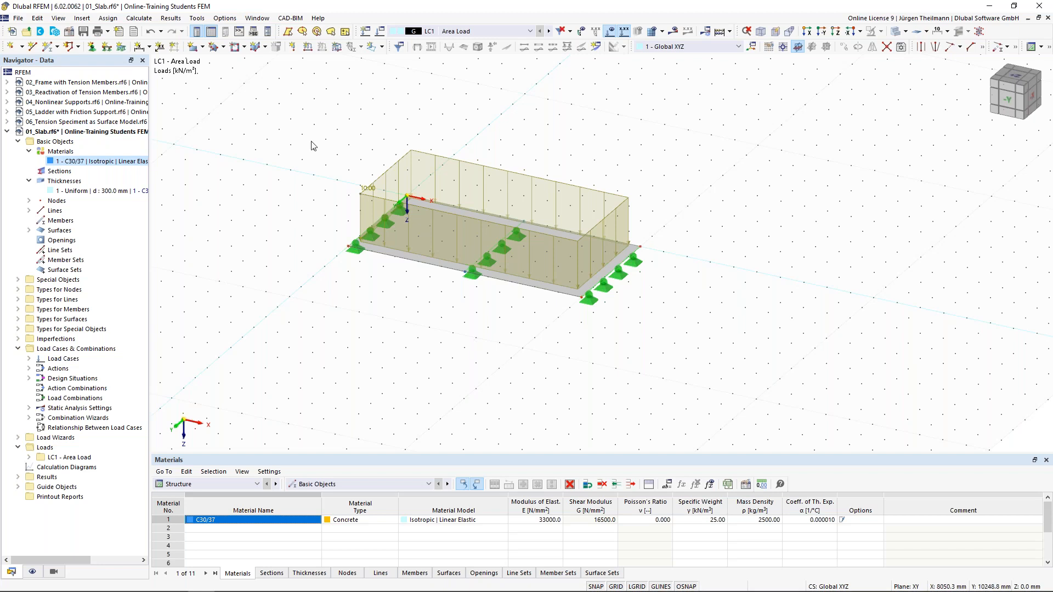
# Window-select the whole slab including its line supports and area load.
pyautogui.moveTo(274, 72); pyautogui.dragTo(725, 379)
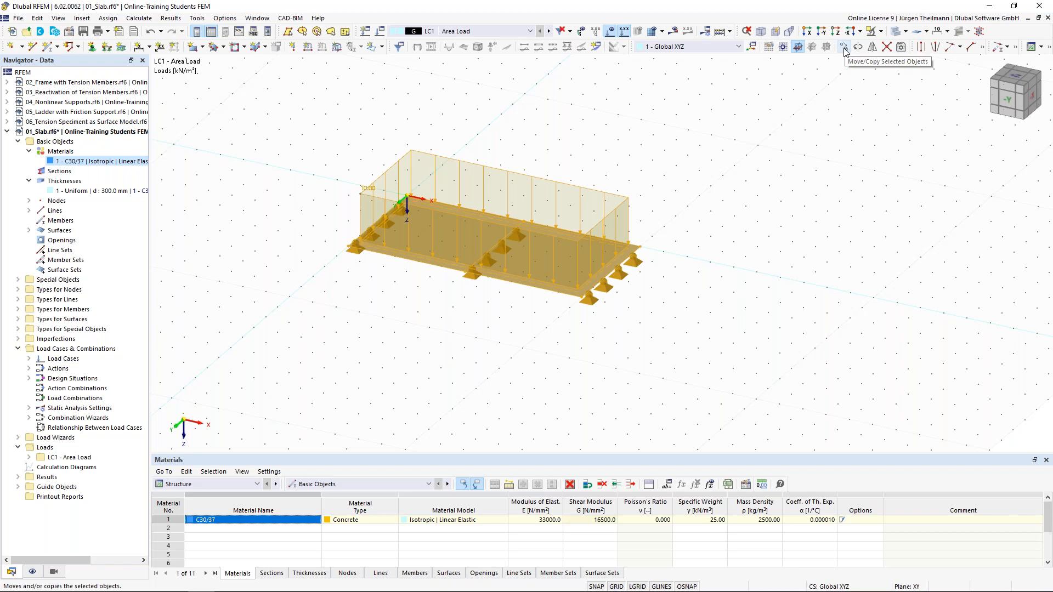
# Set Move/Copy to create 3 copies along X, and bring up Units and Decimal Places.
pyautogui.click(844, 51)
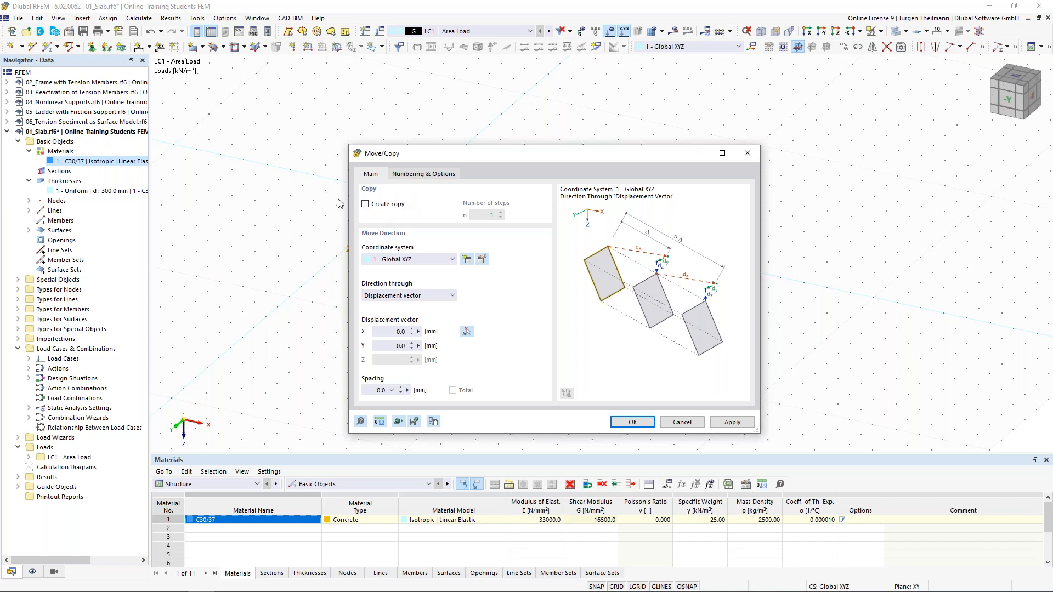
pyautogui.click(365, 205)
pyautogui.click(501, 212)
pyautogui.click(501, 212)
pyautogui.click(391, 332)
pyautogui.write('15')
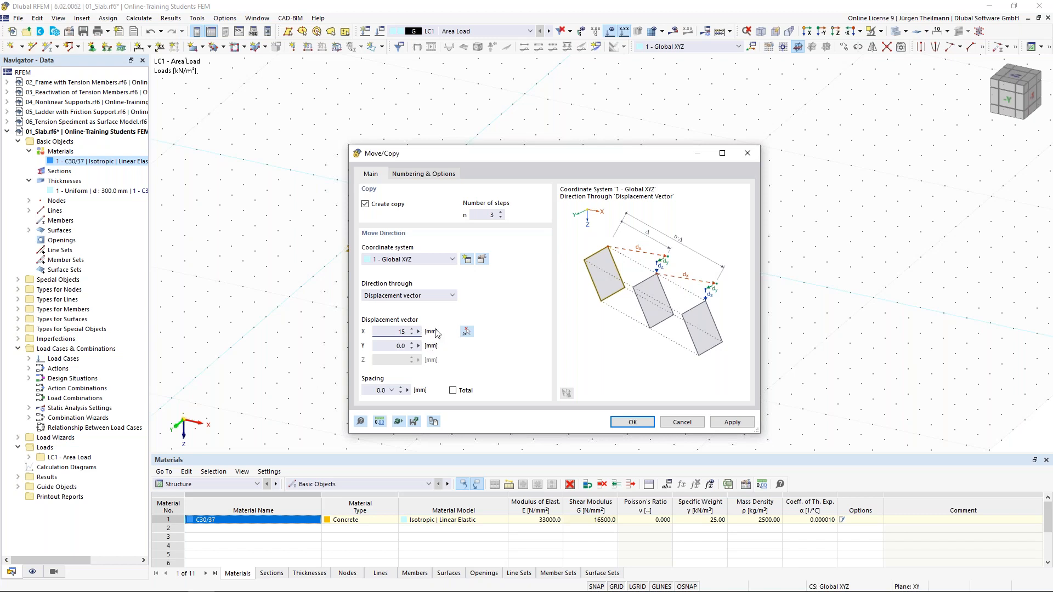
pyautogui.click(379, 422)
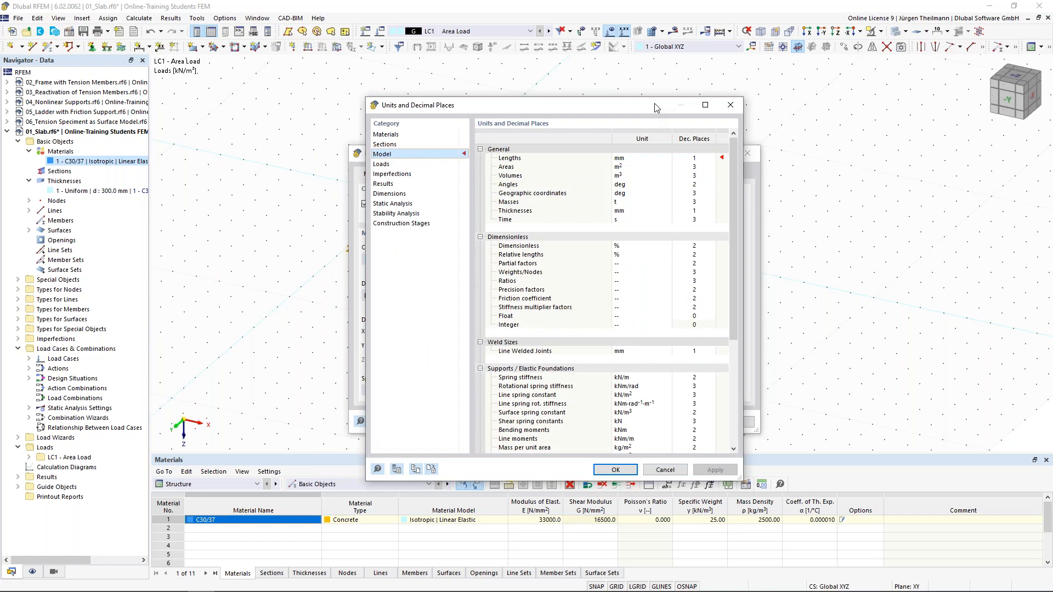
# Change the model length unit from mm to m.
pyautogui.moveTo(652, 107)
pyautogui.mouseDown()
pyautogui.moveTo(586, 406)
pyautogui.moveTo(549, 420)
pyautogui.moveTo(668, 179)
pyautogui.moveTo(662, 104)
pyautogui.mouseUp()
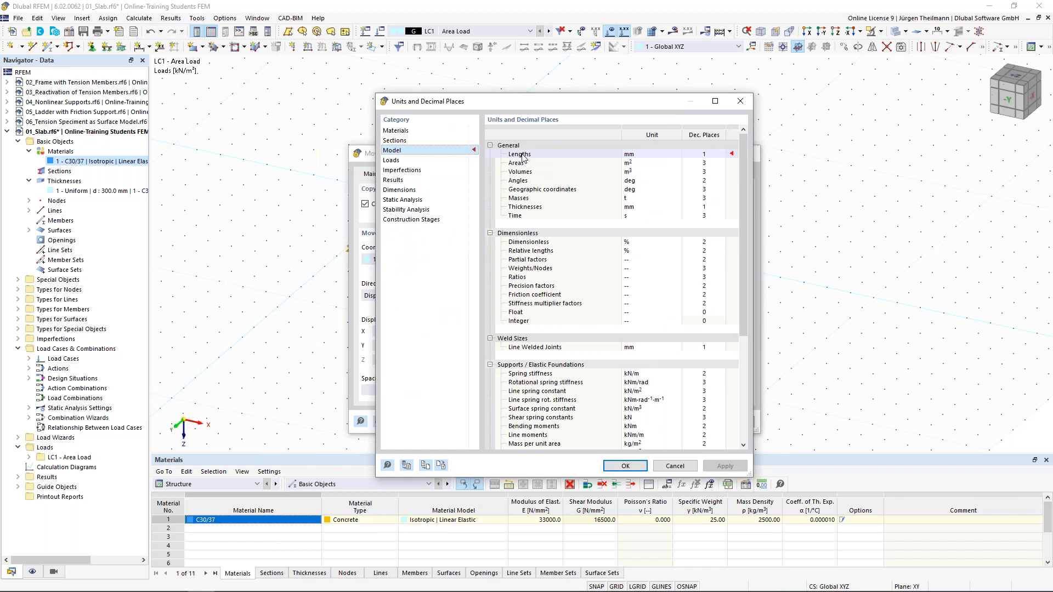
pyautogui.click(654, 155)
pyautogui.click(677, 156)
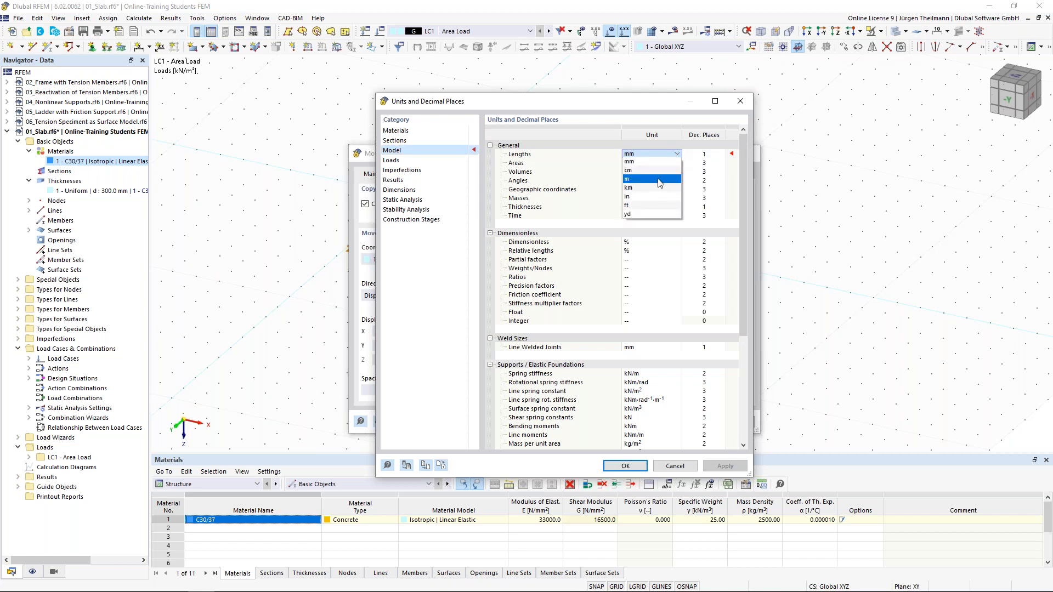
pyautogui.click(659, 180)
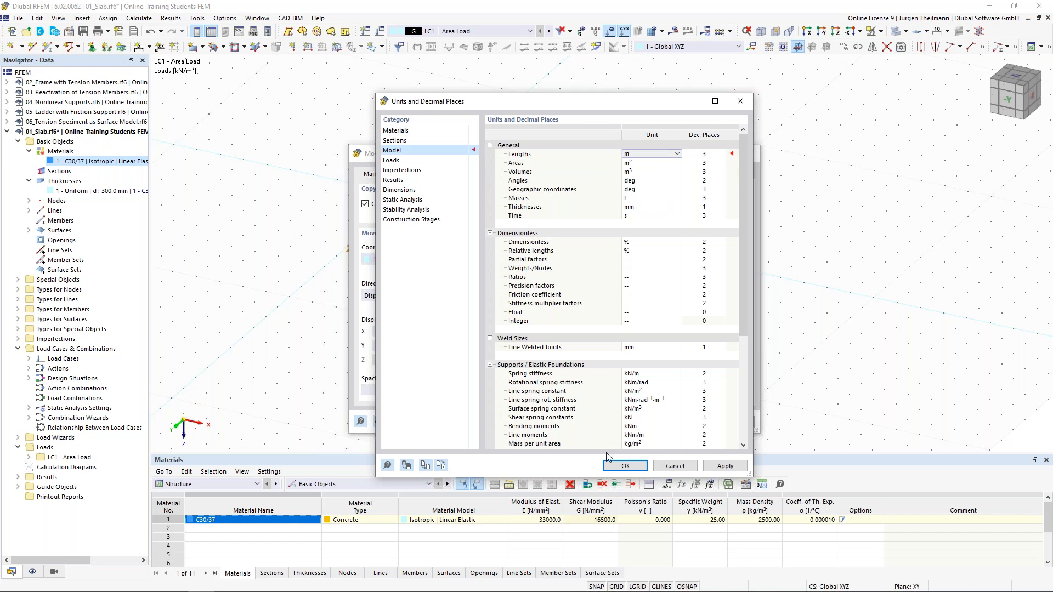
pyautogui.click(631, 470)
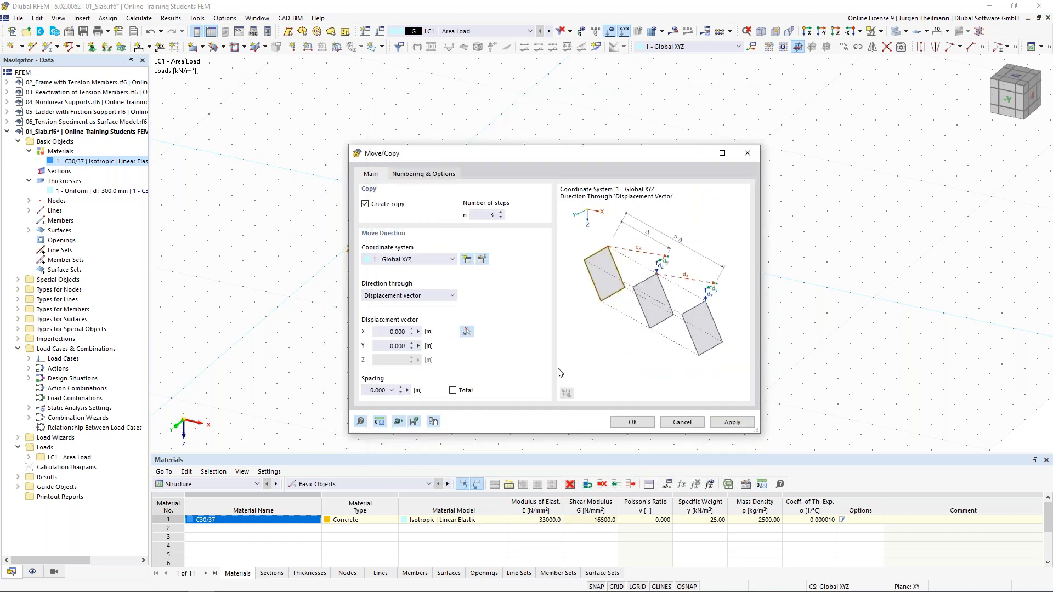
# Copy the slab three times at 15 m spacing along X.
pyautogui.moveTo(382, 331); pyautogui.dragTo(465, 329)
pyautogui.write('15')
pyautogui.press('Tab')
pyautogui.click(632, 423)
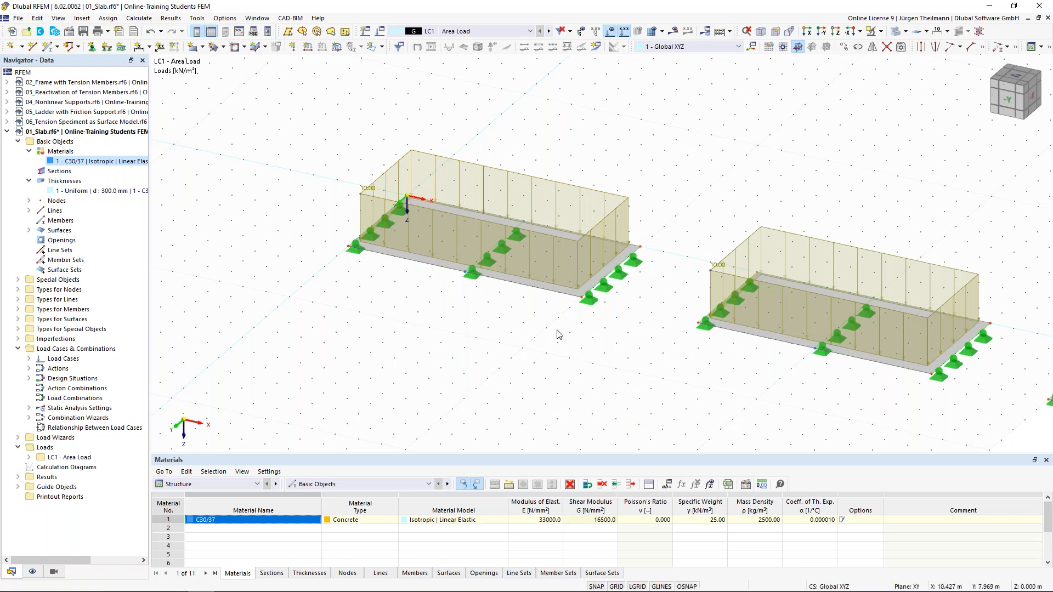
# Frame all four slabs, clear the selection, and hide the loads.
pyautogui.scroll(-4, 557, 331)
pyautogui.moveTo(574, 346); pyautogui.dragTo(449, 286, button='middle')
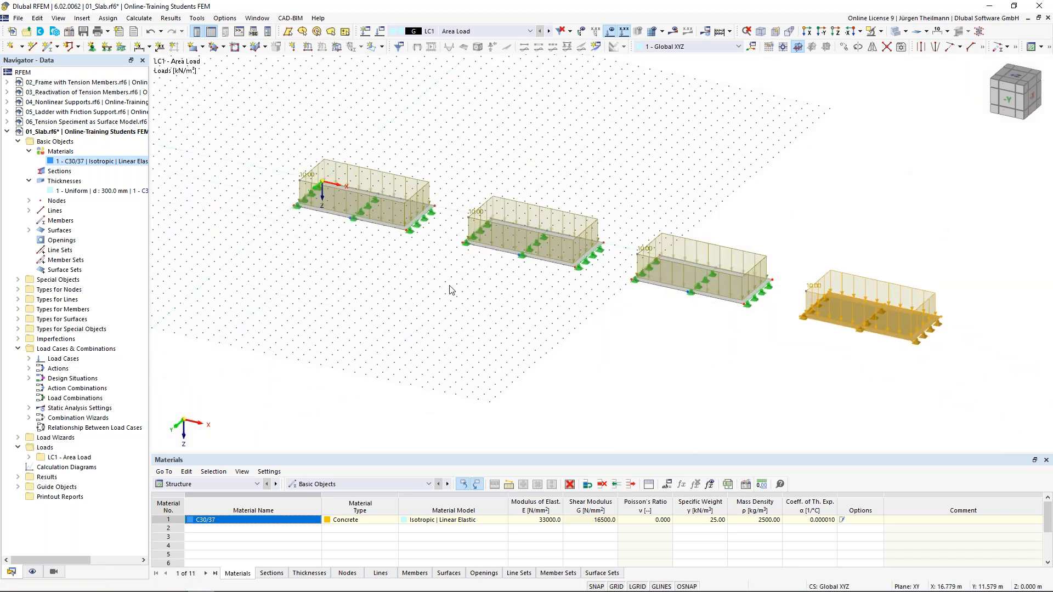
pyautogui.moveTo(591, 336); pyautogui.dragTo(555, 323, button='middle')
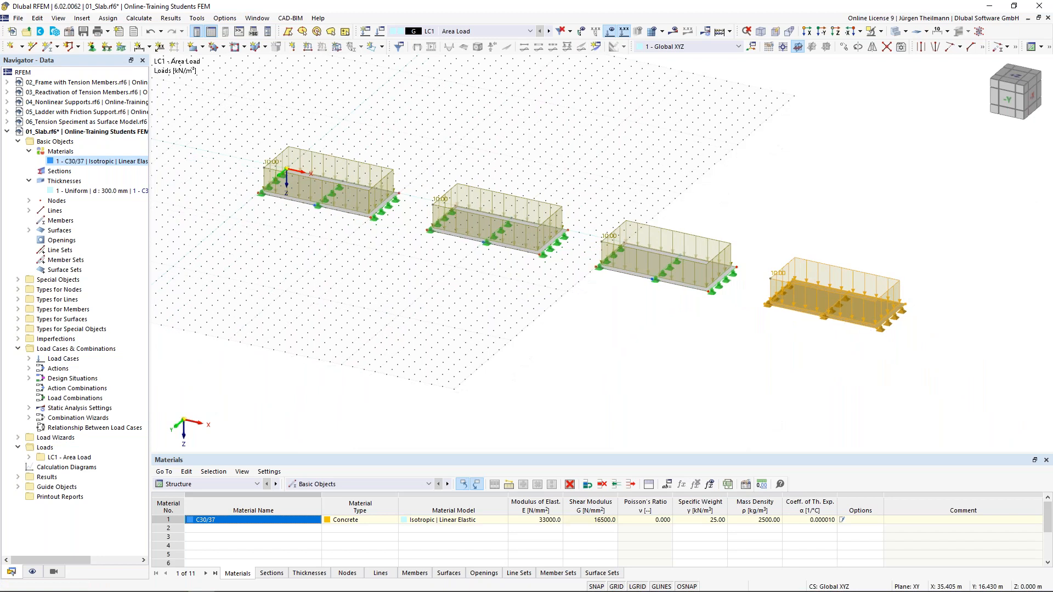
pyautogui.click(681, 355)
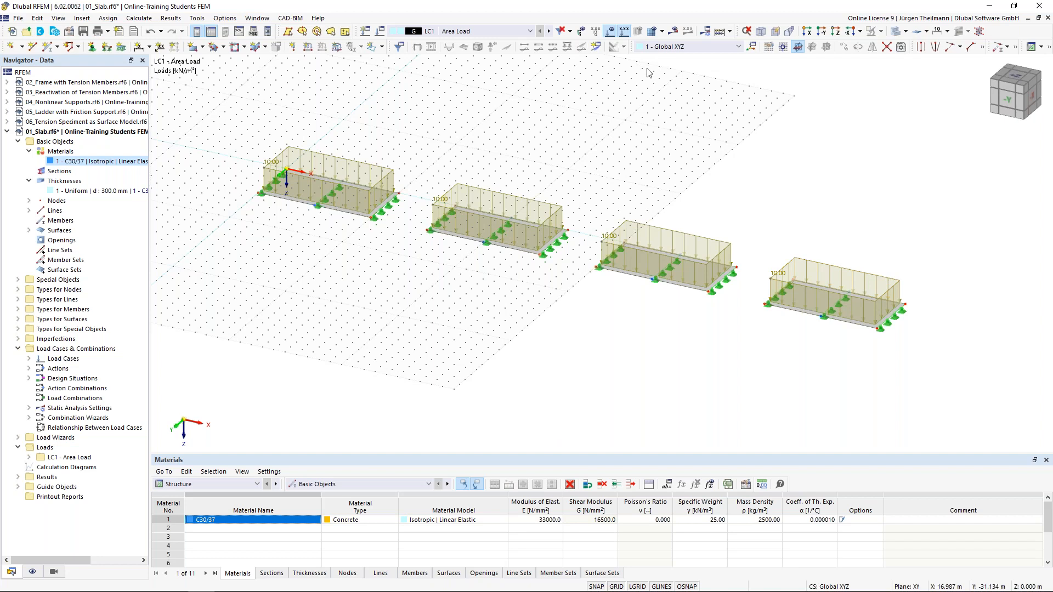
pyautogui.click(612, 33)
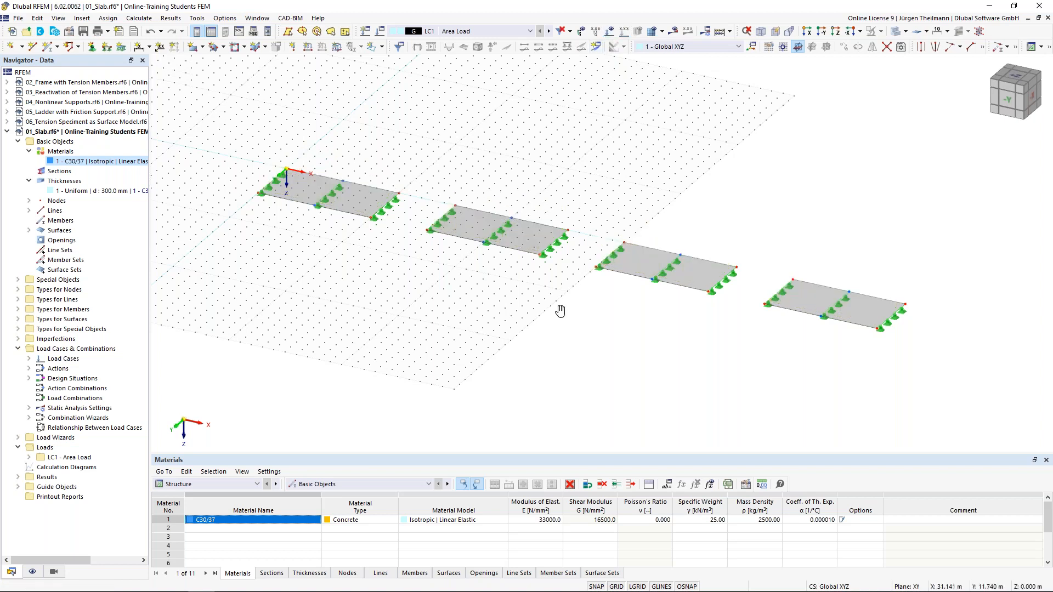
pyautogui.moveTo(559, 308); pyautogui.dragTo(550, 317, button='middle')
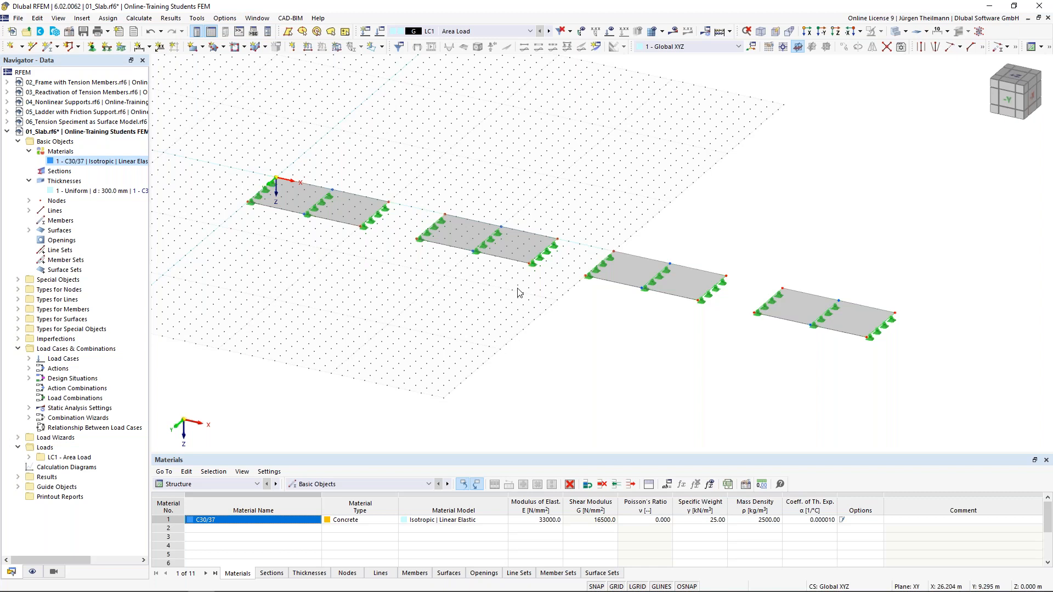
pyautogui.click(140, 18)
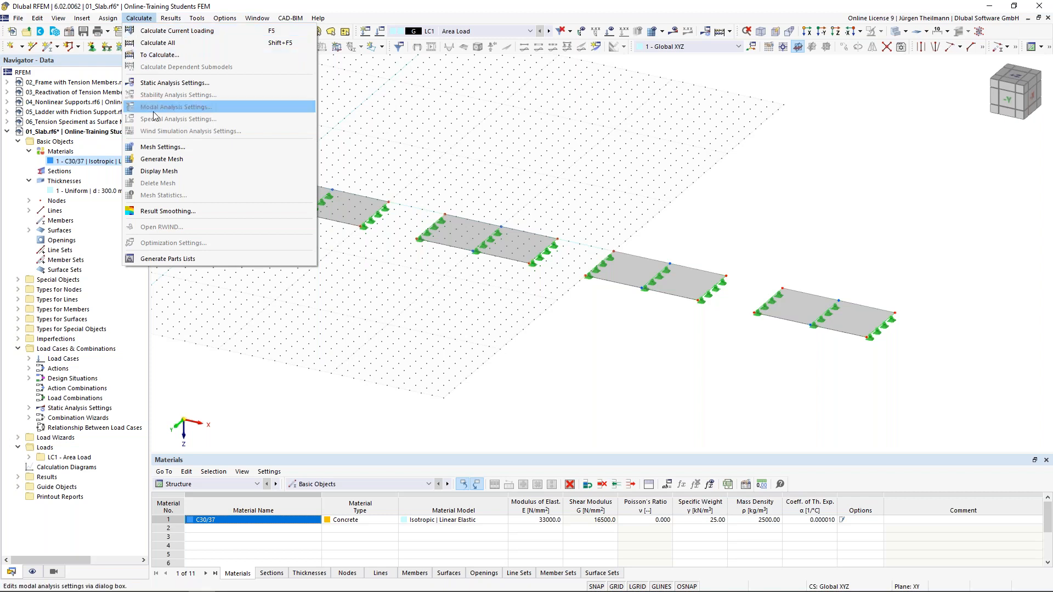
pyautogui.click(197, 150)
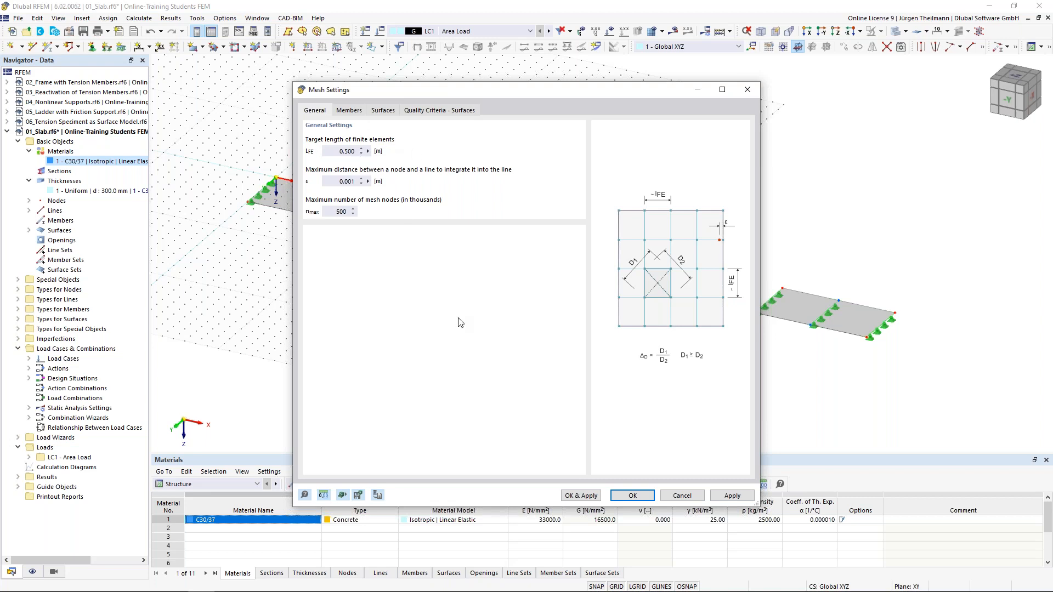
pyautogui.click(680, 496)
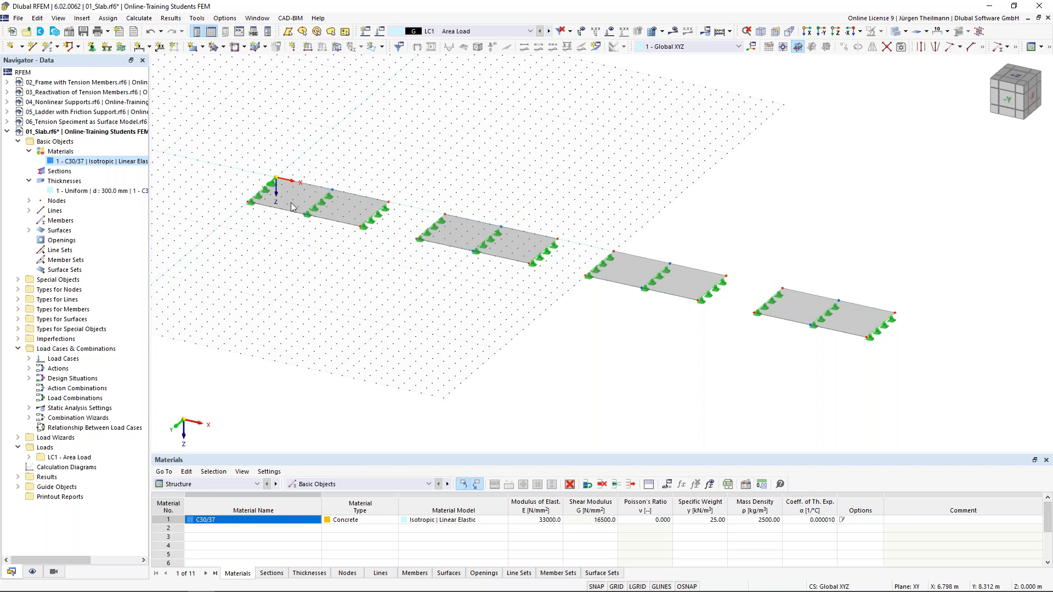
# Create a new surface mesh refinement with a target FE length of 2 m.
pyautogui.click(19, 319)
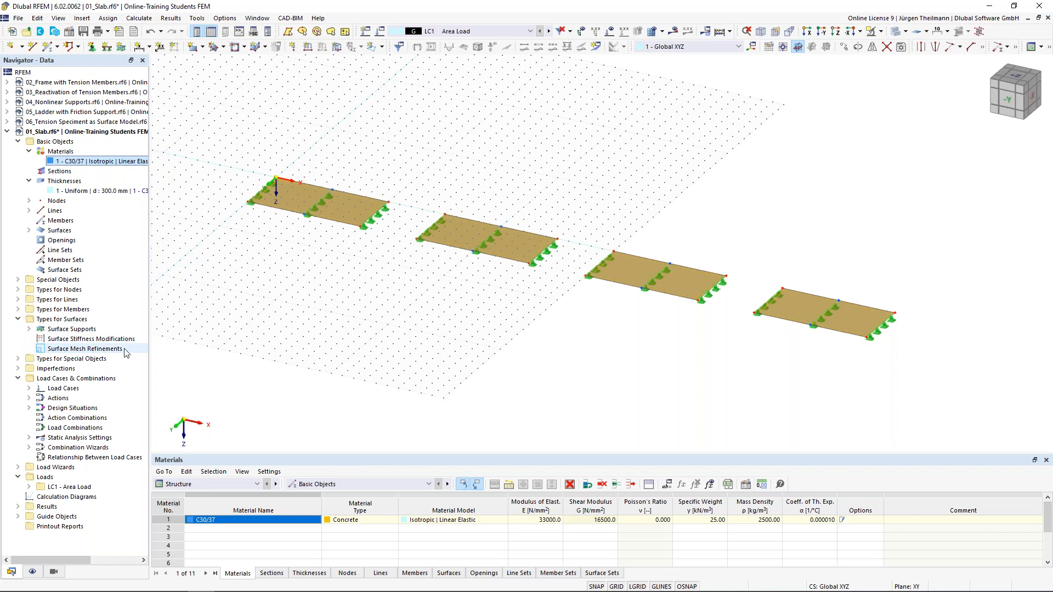
pyautogui.rightClick(49, 351)
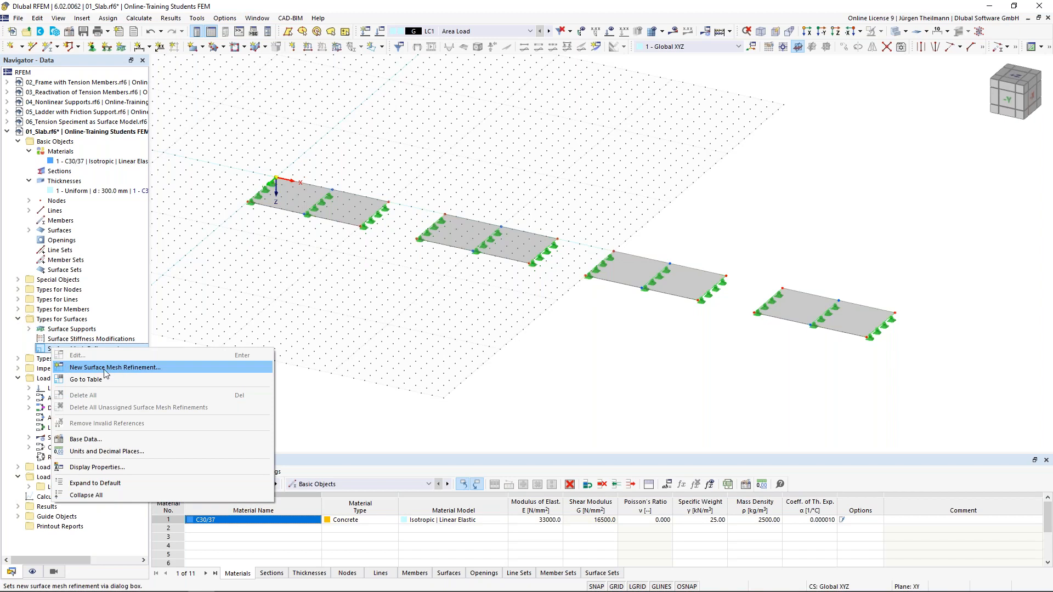
pyautogui.click(170, 367)
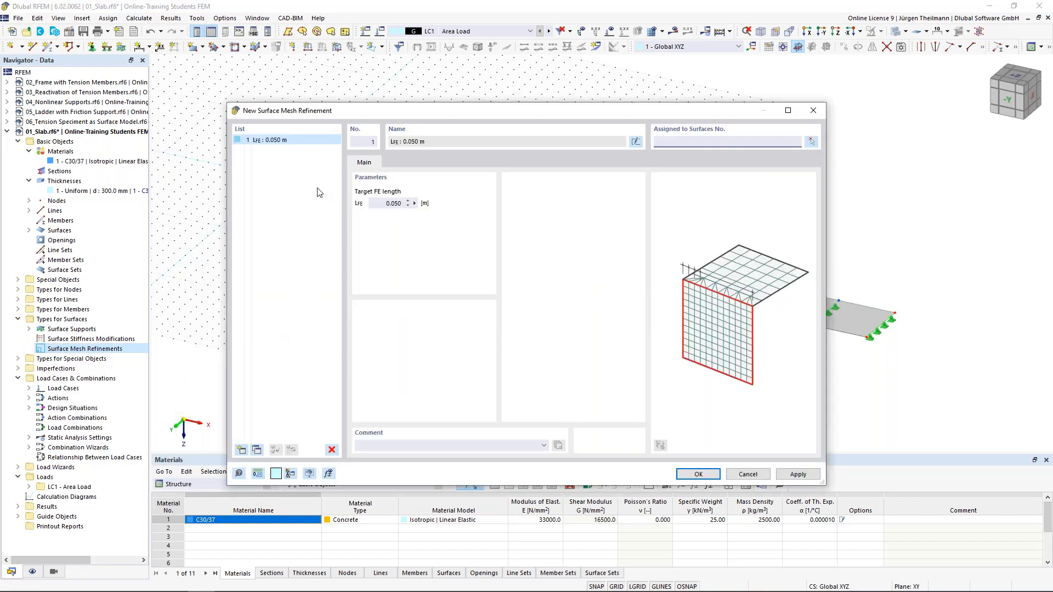
pyautogui.click(384, 203)
pyautogui.write('2')
pyautogui.press('Tab')
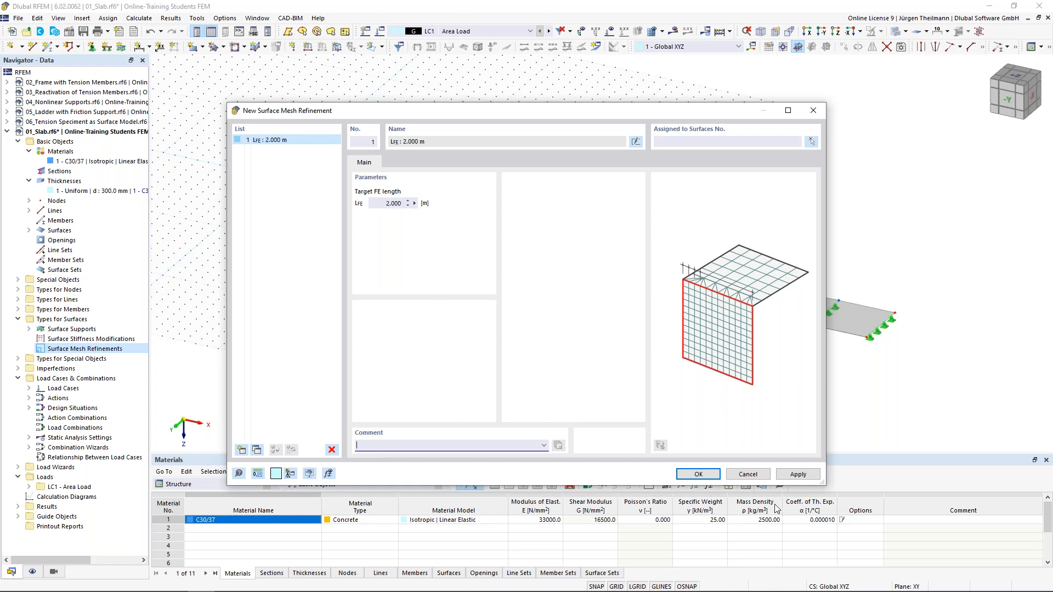
pyautogui.click(797, 475)
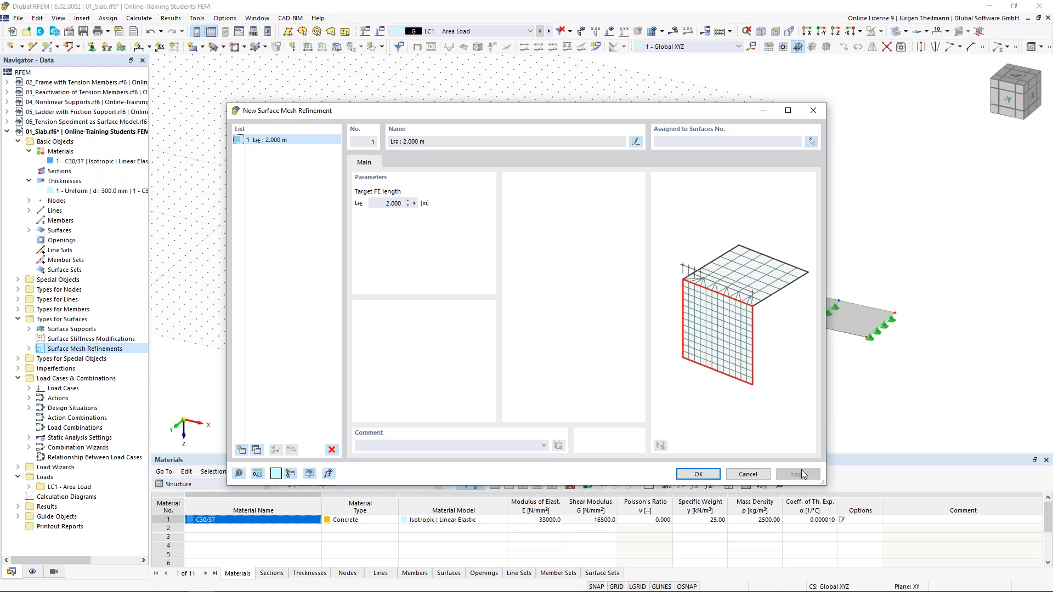
# Add a second mesh refinement with a target FE length of 1 m.
pyautogui.click(240, 144)
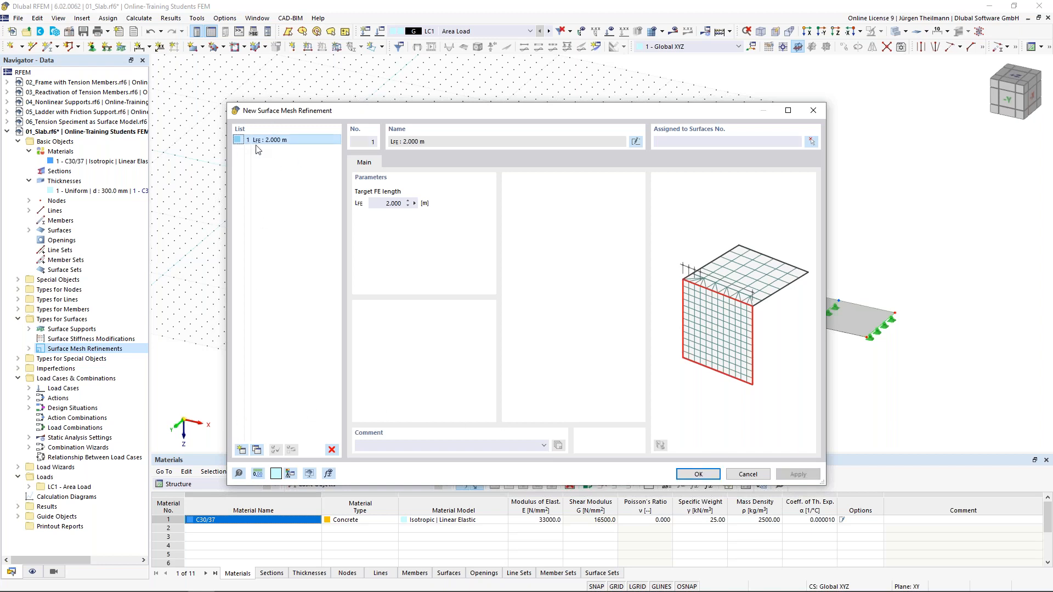
pyautogui.click(241, 451)
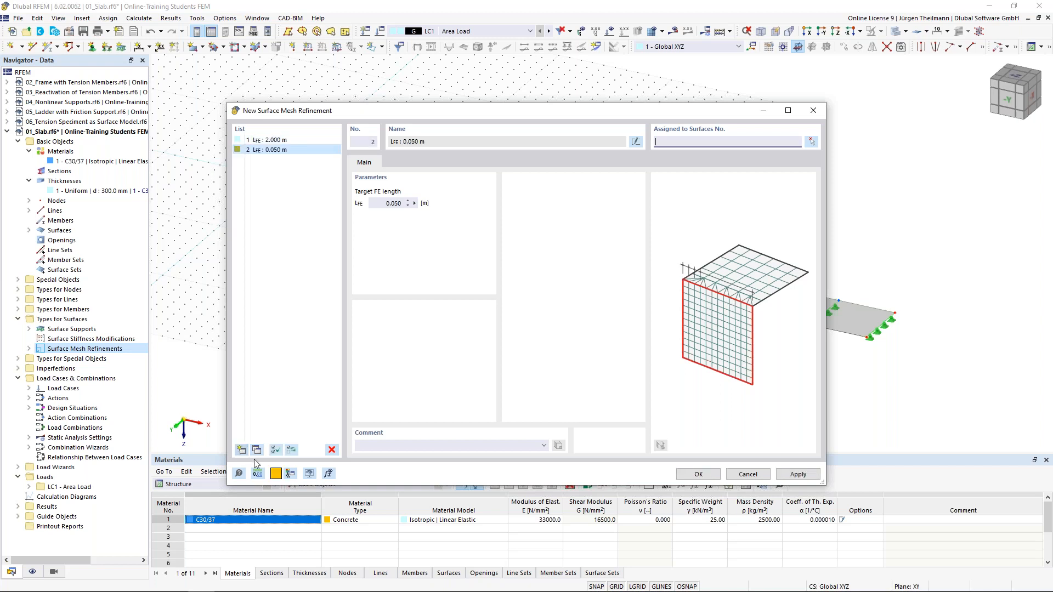
pyautogui.click(382, 202)
pyautogui.write('1')
pyautogui.press('Tab')
pyautogui.click(785, 474)
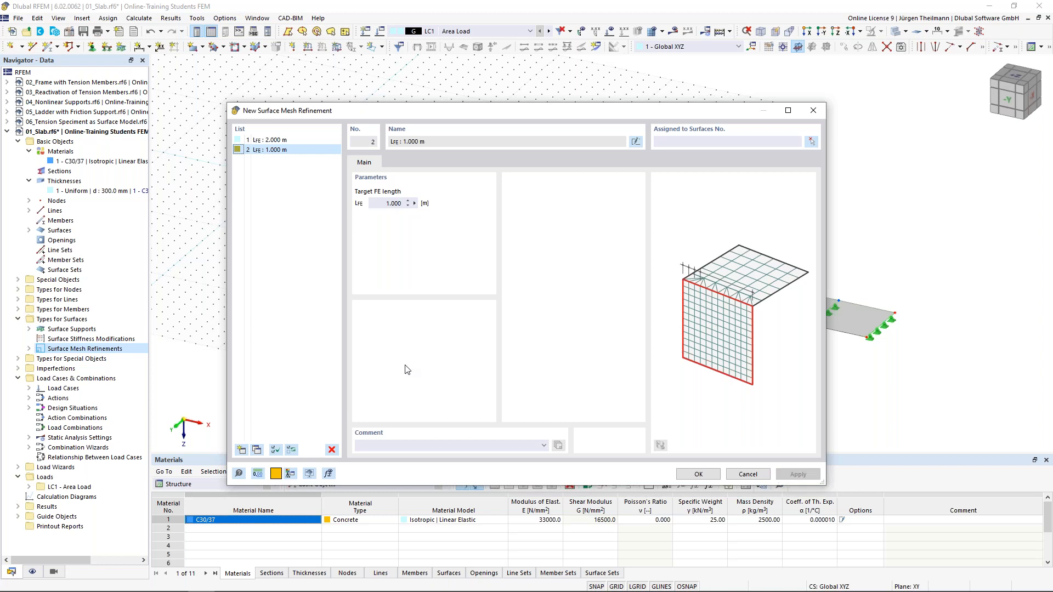
# Add third and fourth refinements with target FE lengths of 0.5 m and 0.1 m.
pyautogui.click(241, 450)
pyautogui.doubleClick(393, 204)
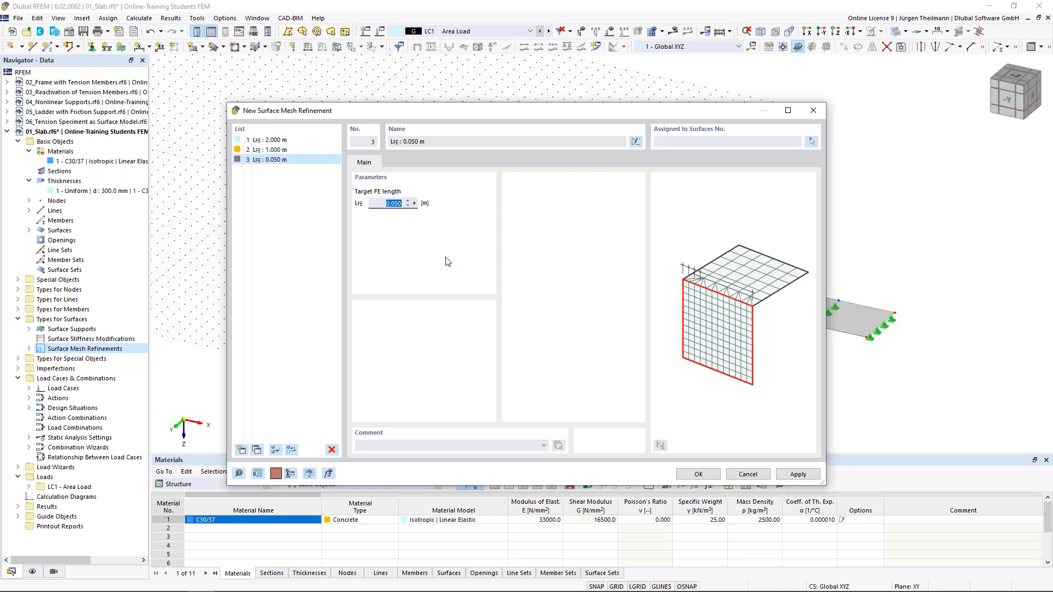
pyautogui.write('0')
pyautogui.write(',5')
pyautogui.click(798, 474)
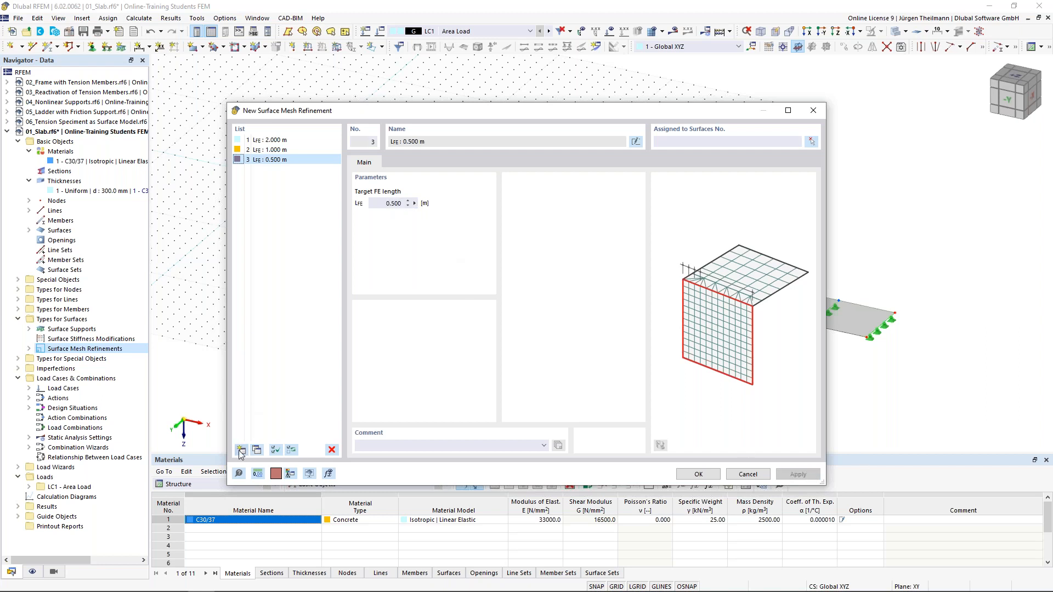
pyautogui.click(241, 449)
pyautogui.click(386, 204)
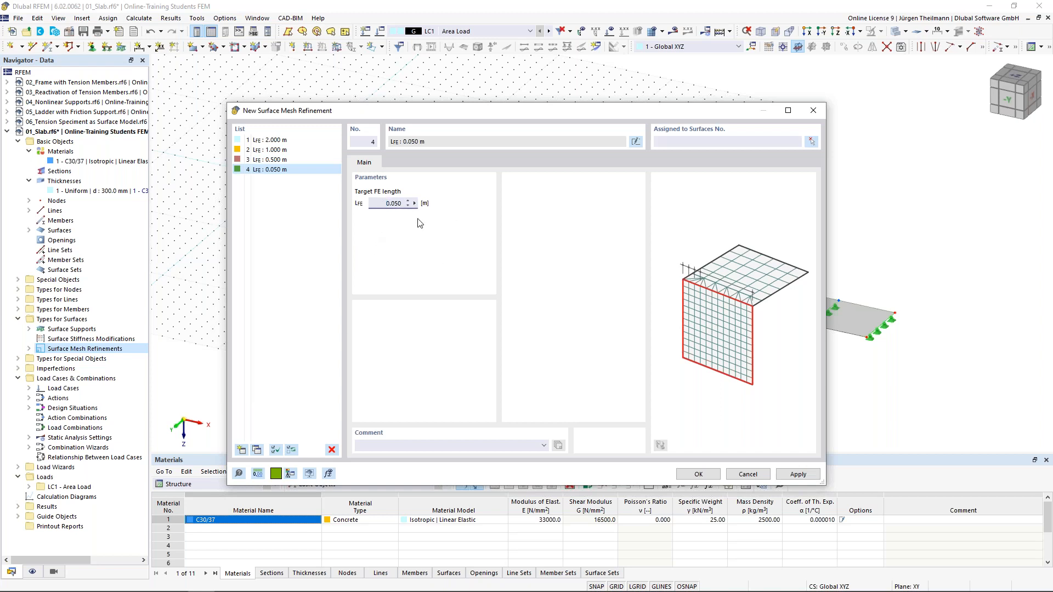
pyautogui.moveTo(378, 205); pyautogui.dragTo(426, 205)
pyautogui.write('0,1')
pyautogui.click(796, 474)
# Close the editor, expand Surface Mesh Refinements in the Navigator and open the 2.000 m refinement.
pyautogui.click(702, 474)
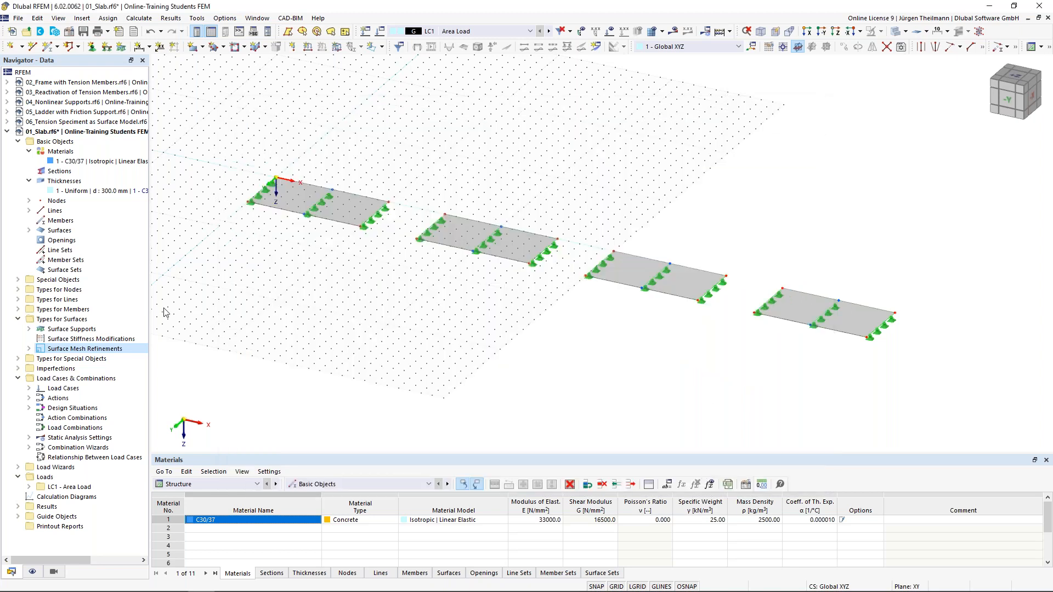
pyautogui.click(29, 349)
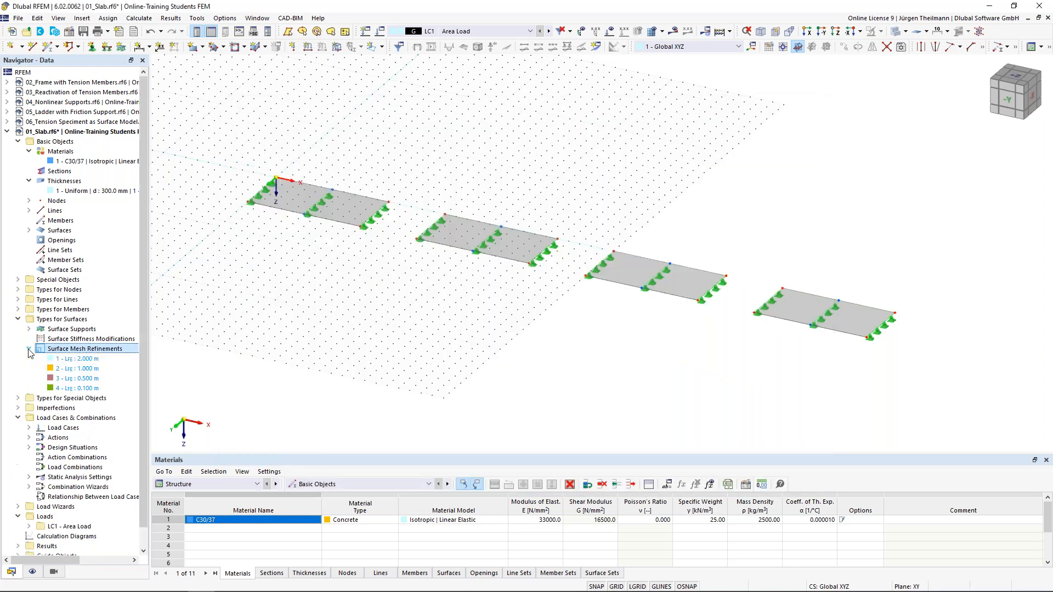
pyautogui.scroll(-1, 31, 352)
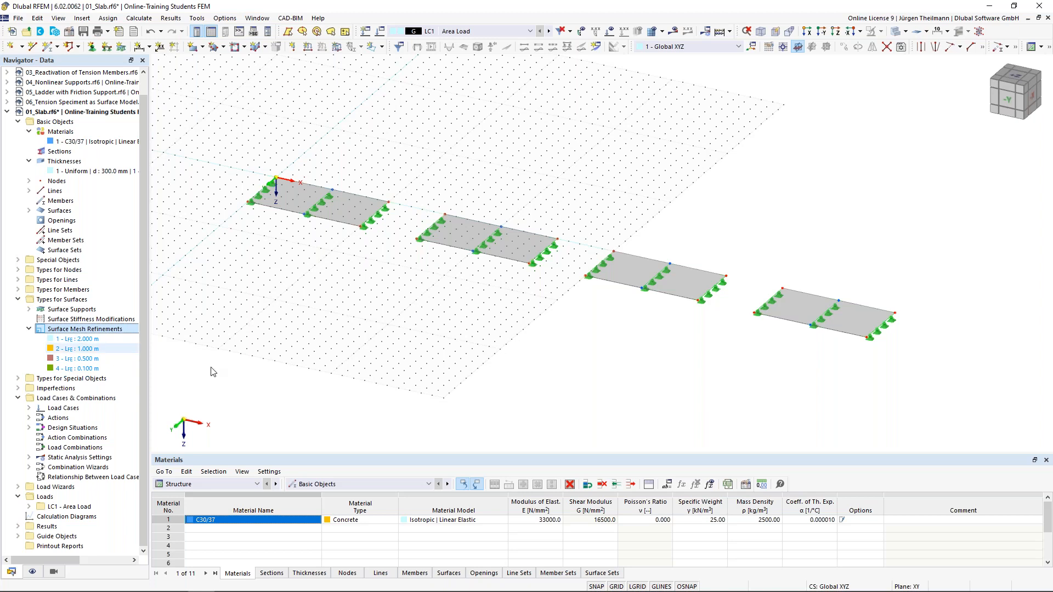
pyautogui.doubleClick(52, 340)
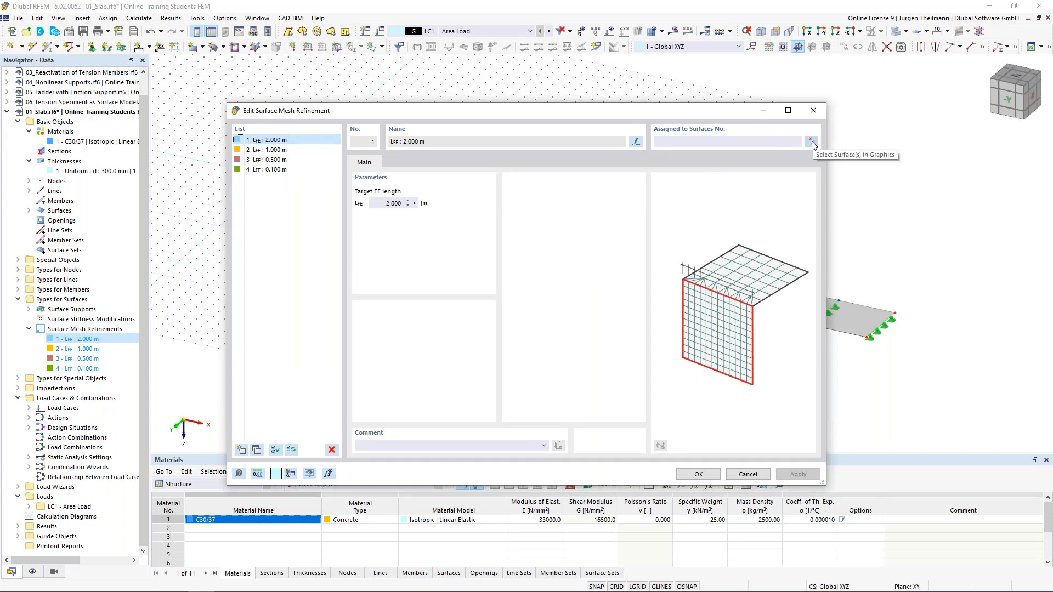
# Assign the 2.000 m refinement to surface 1 and the 1.000 m refinement to surface 2.
pyautogui.click(811, 141)
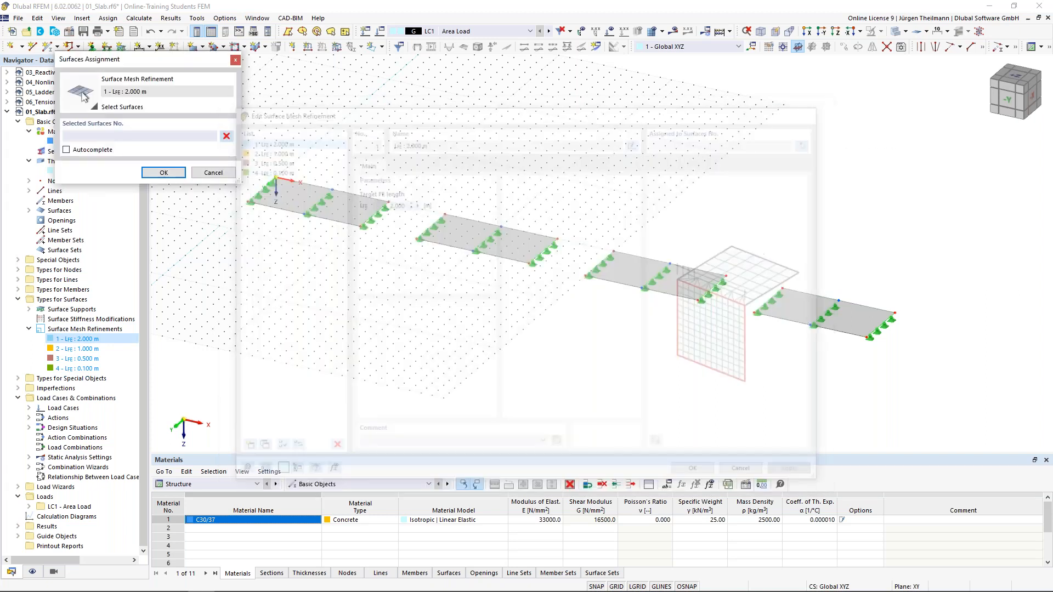
pyautogui.click(339, 204)
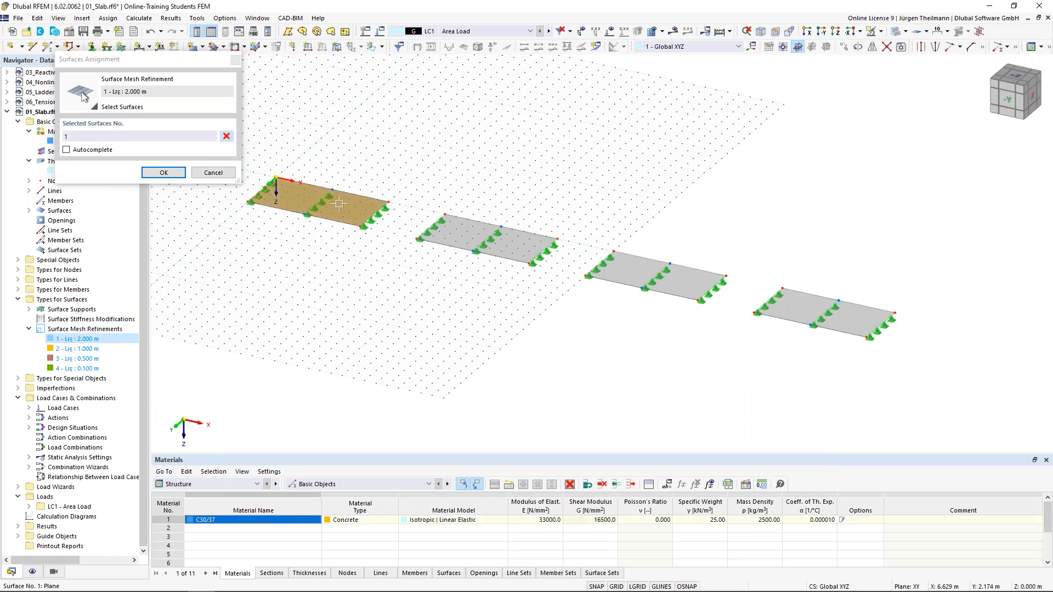
pyautogui.click(164, 172)
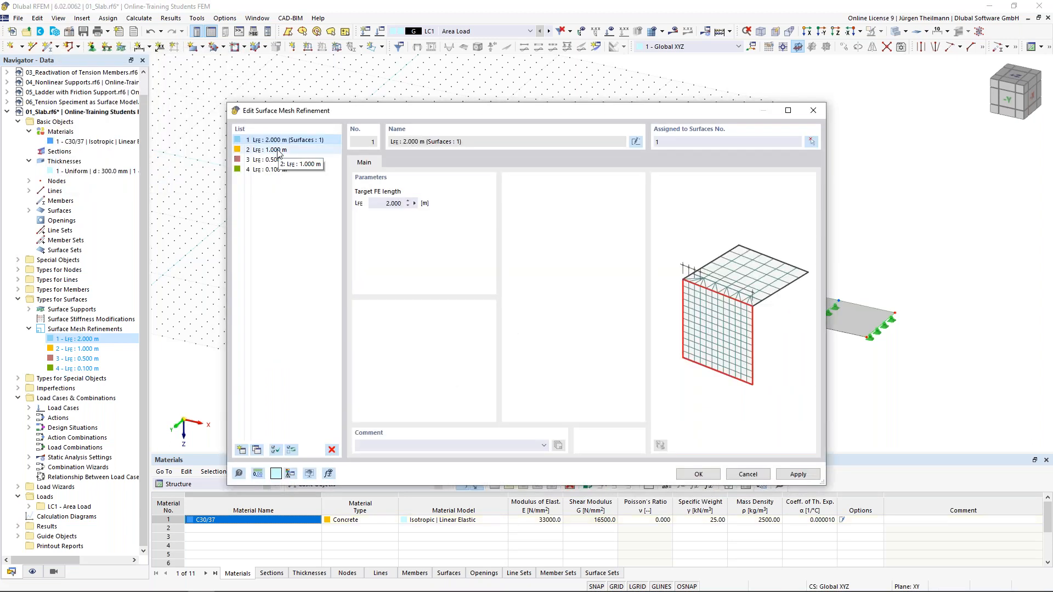
pyautogui.click(278, 150)
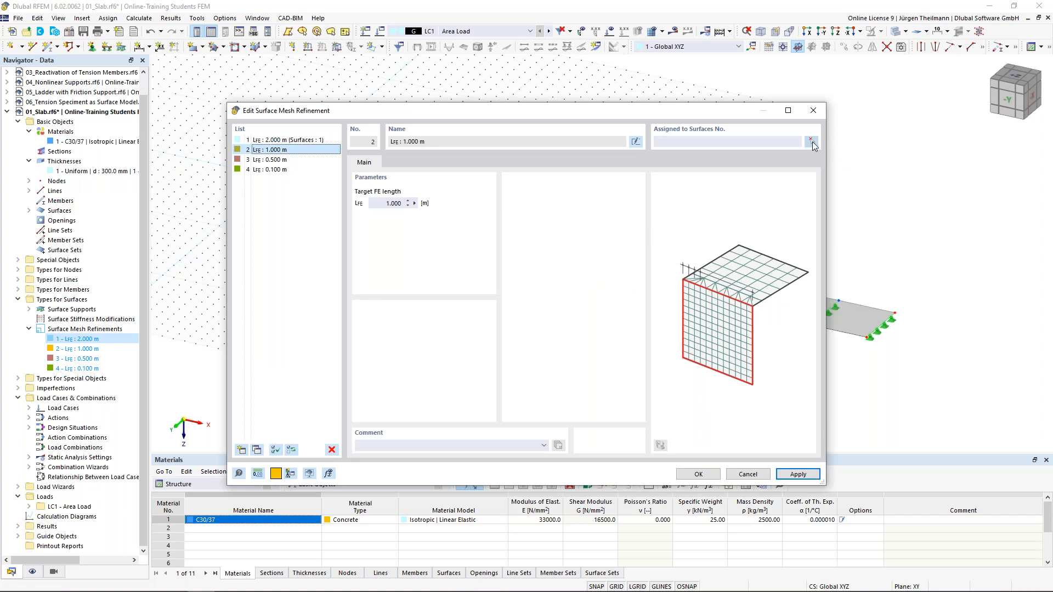
pyautogui.click(812, 142)
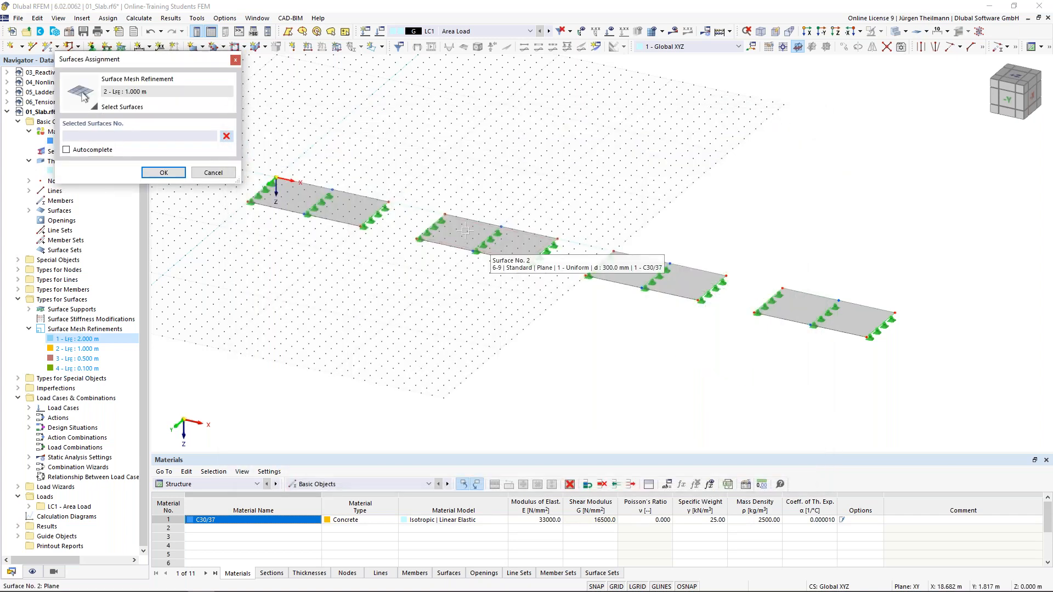
pyautogui.click(465, 231)
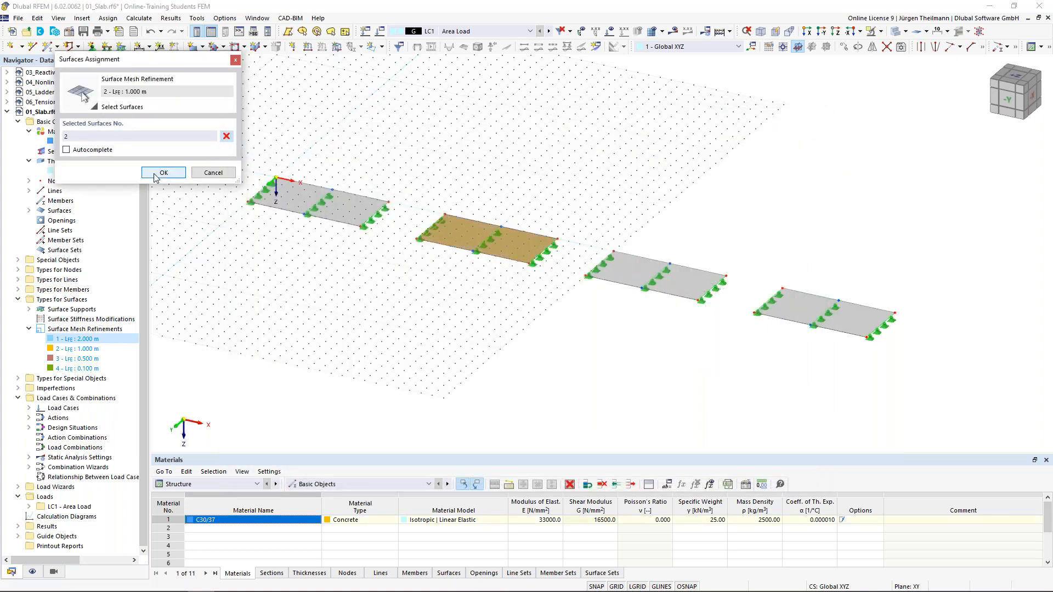
pyautogui.click(163, 172)
# Assign the 0.500 m refinement to surface 3 and the 0.100 m refinement to surface 4.
pyautogui.click(265, 161)
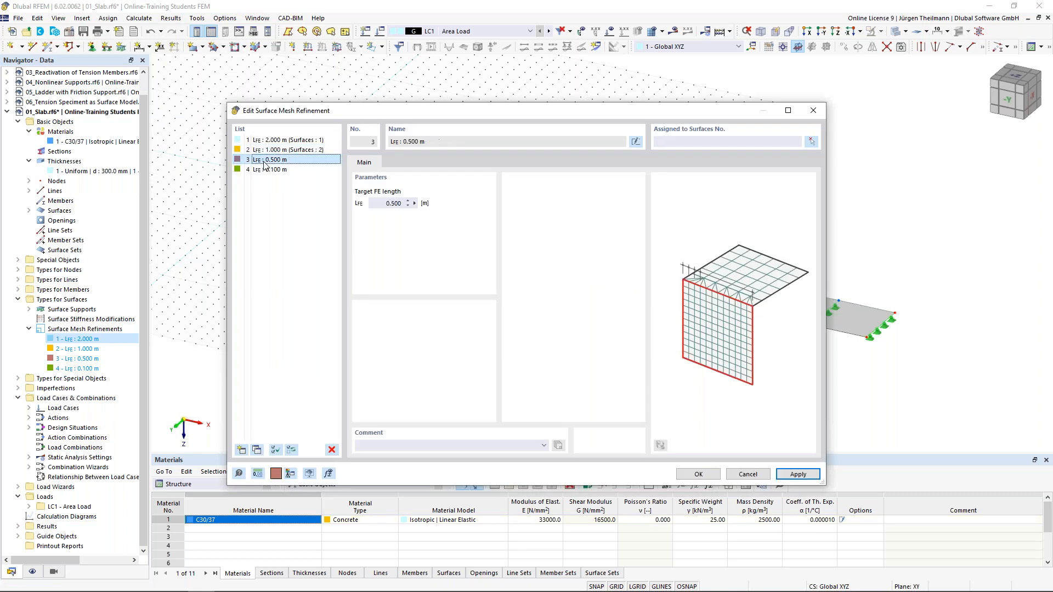
pyautogui.click(812, 141)
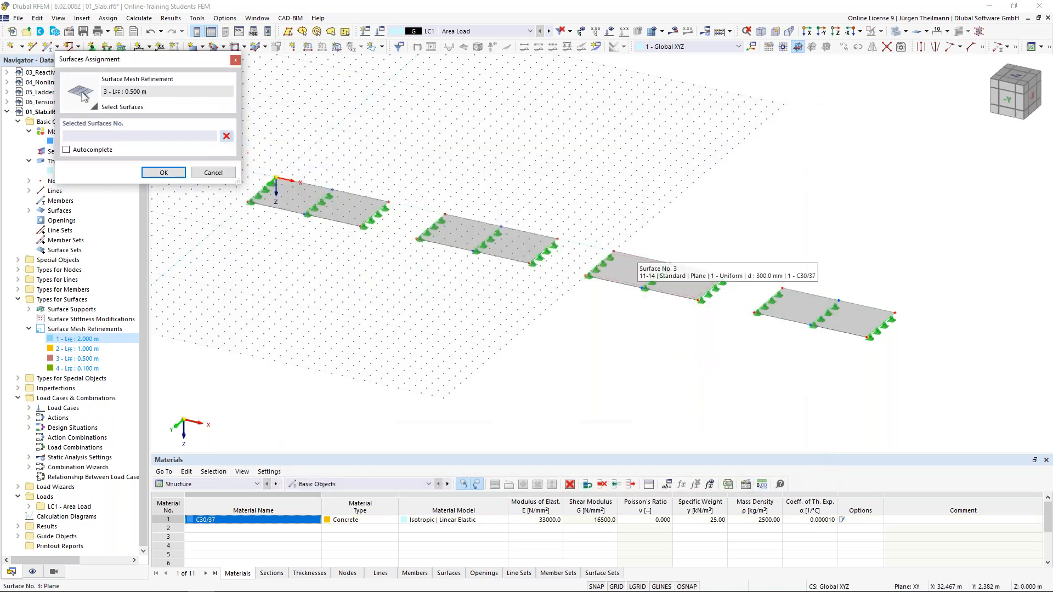
pyautogui.click(652, 276)
pyautogui.click(162, 173)
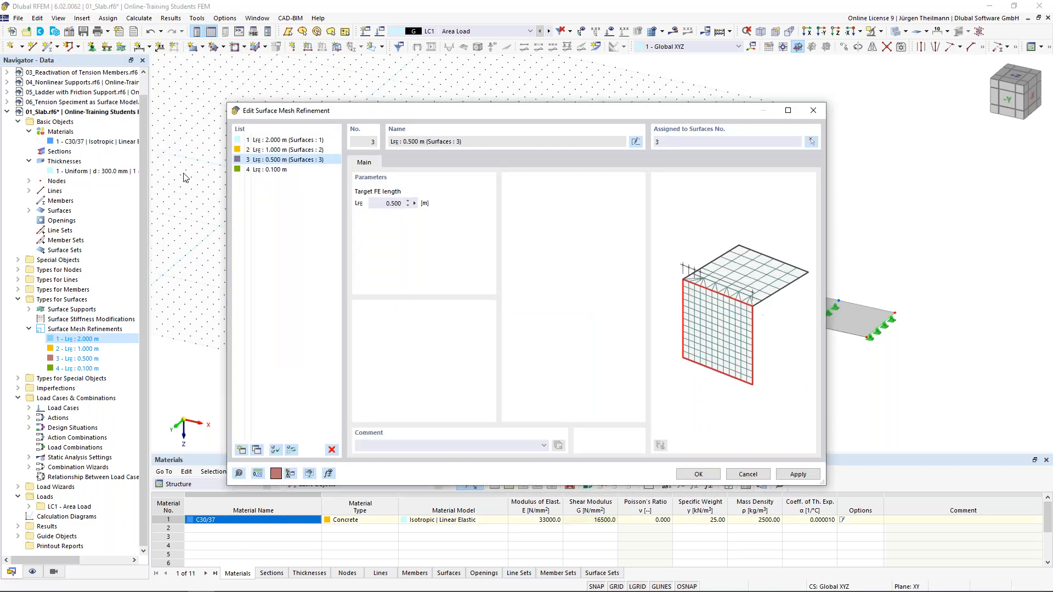
pyautogui.click(269, 170)
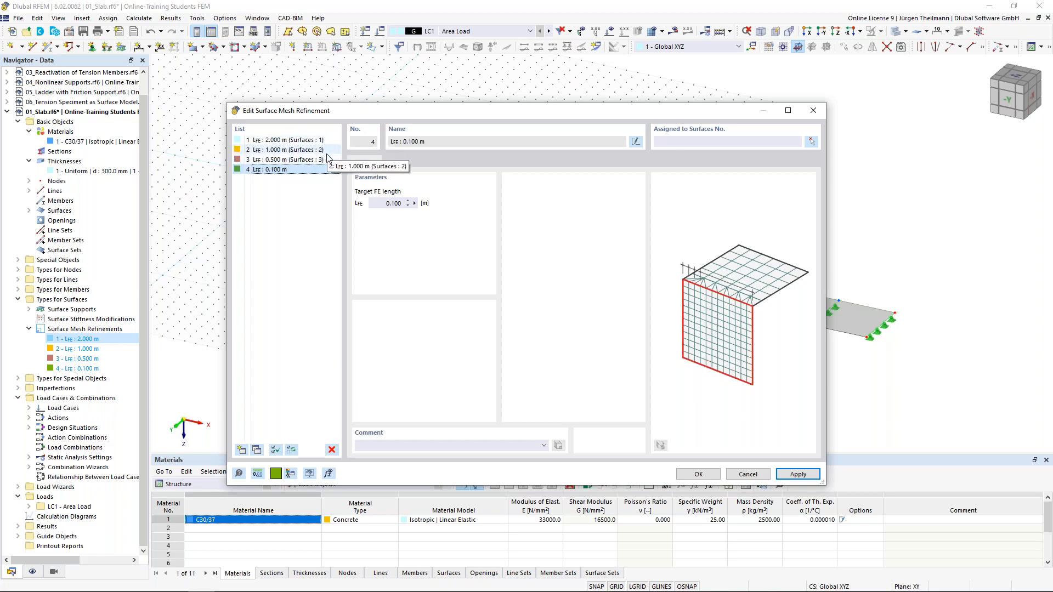
pyautogui.click(789, 473)
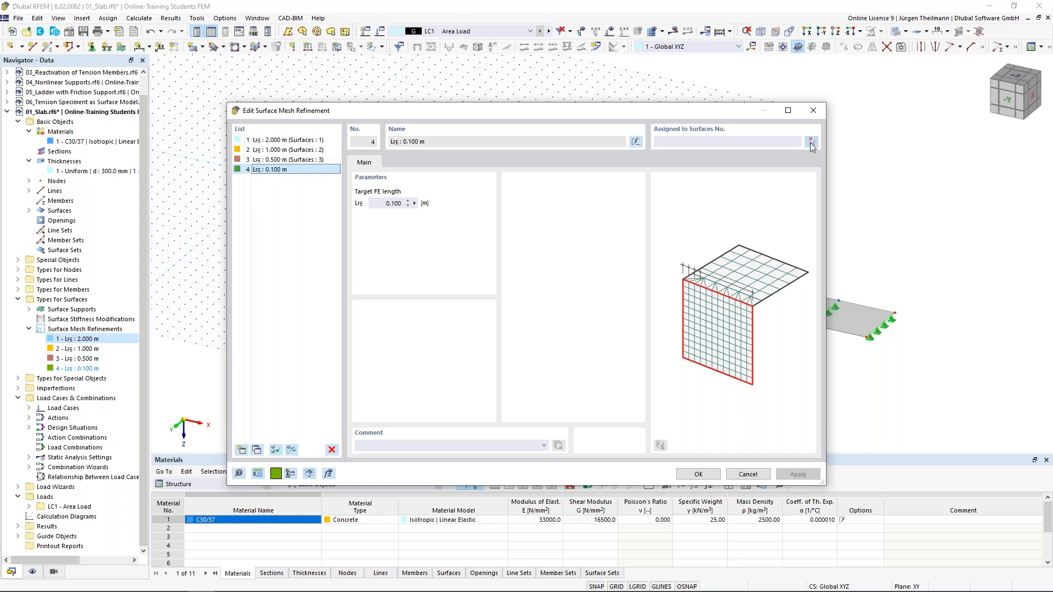
pyautogui.click(811, 143)
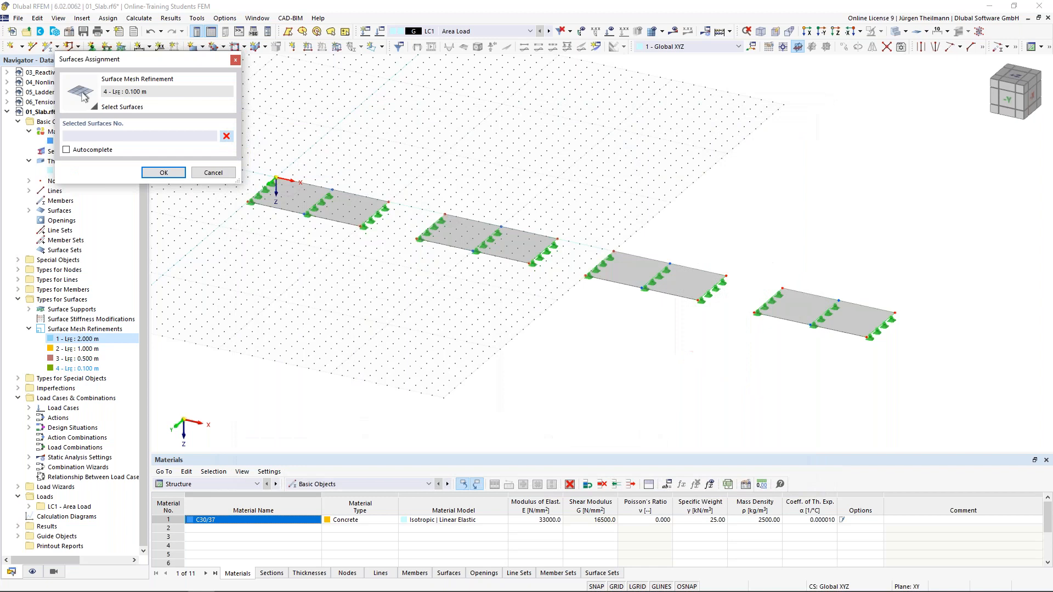
pyautogui.click(825, 313)
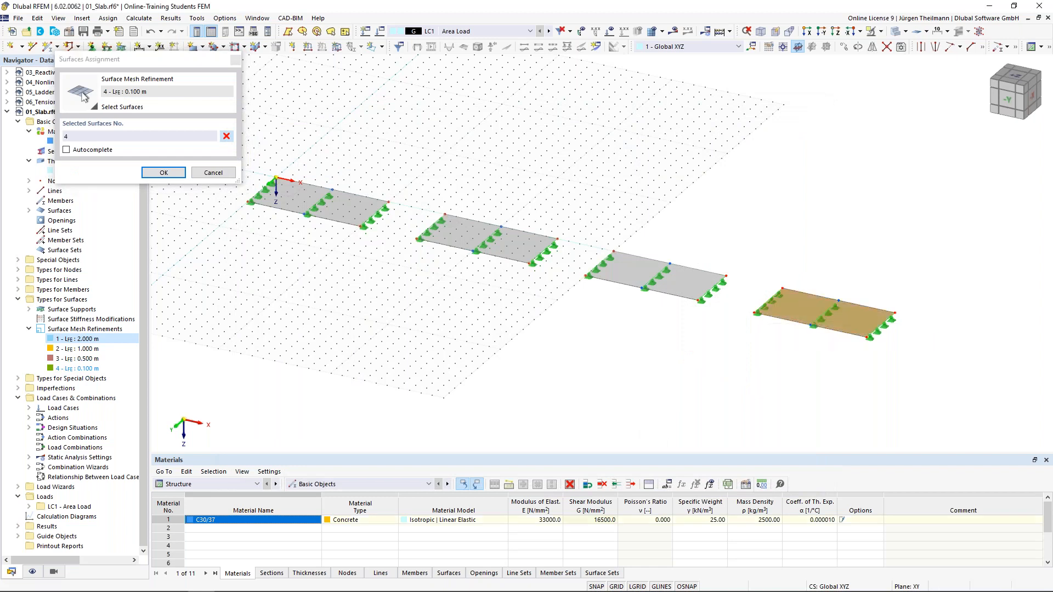
pyautogui.click(163, 173)
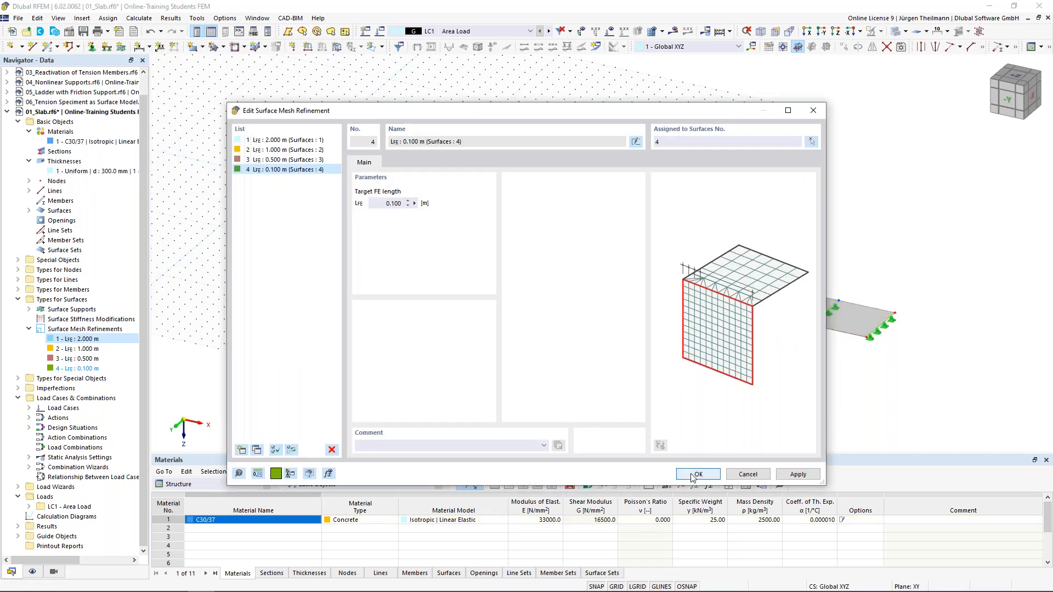
pyautogui.click(695, 475)
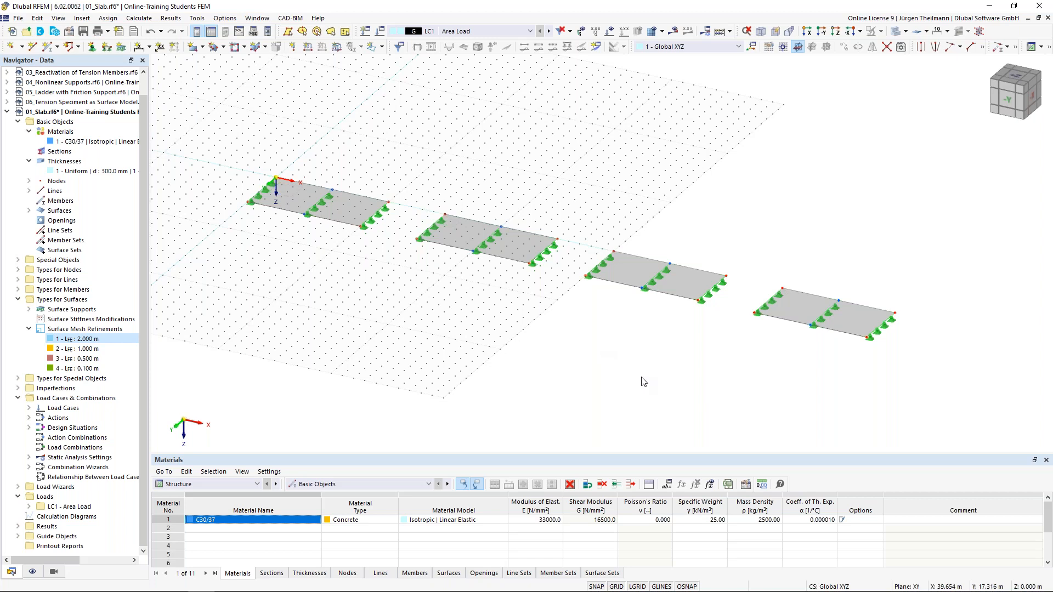
# Generate the FE mesh from the Calculate menu and turn off the background grid.
pyautogui.moveTo(641, 377); pyautogui.dragTo(656, 341, button='middle')
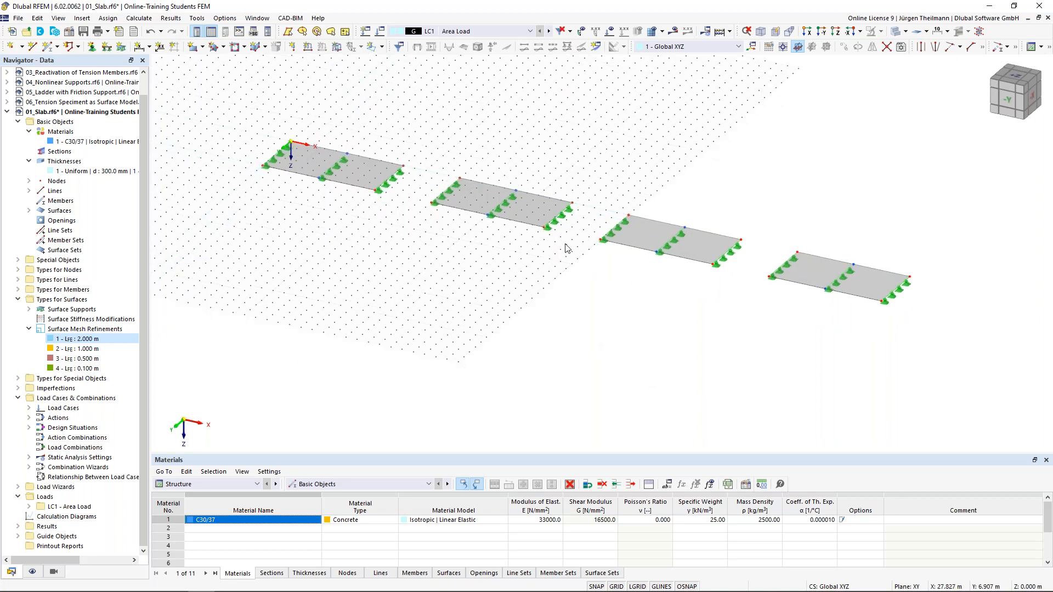
pyautogui.click(143, 19)
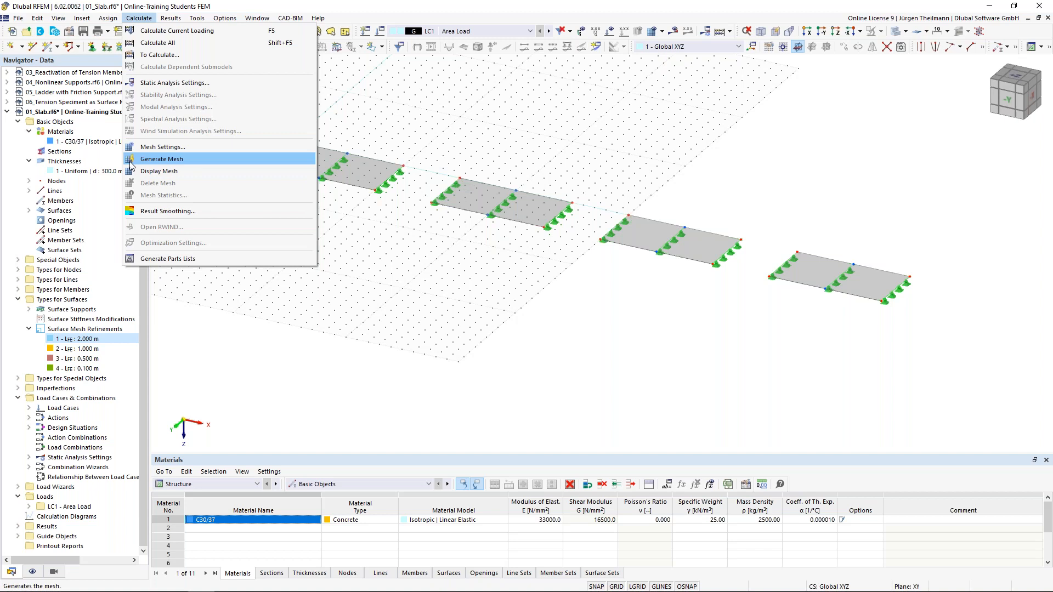
pyautogui.click(200, 159)
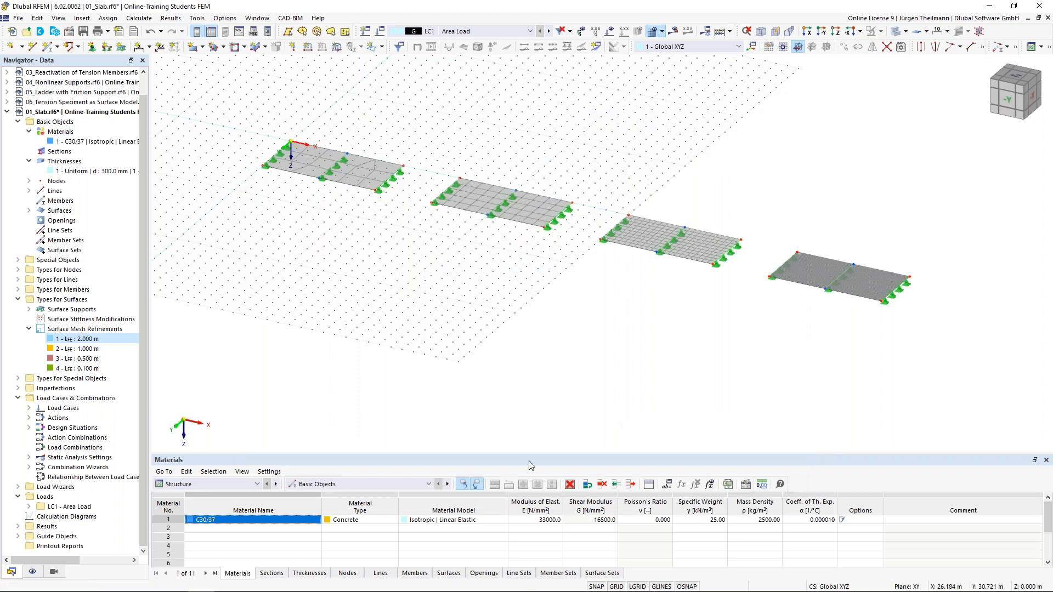
pyautogui.click(617, 587)
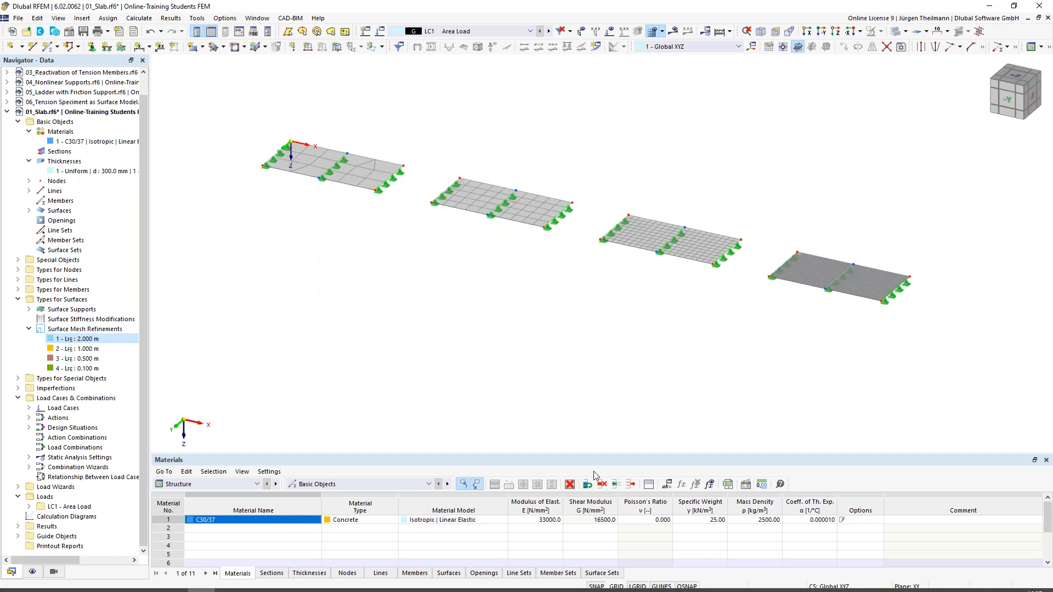
# Fit all four meshed slabs into the view from above, then switch to an isometric view.
pyautogui.click(1018, 78)
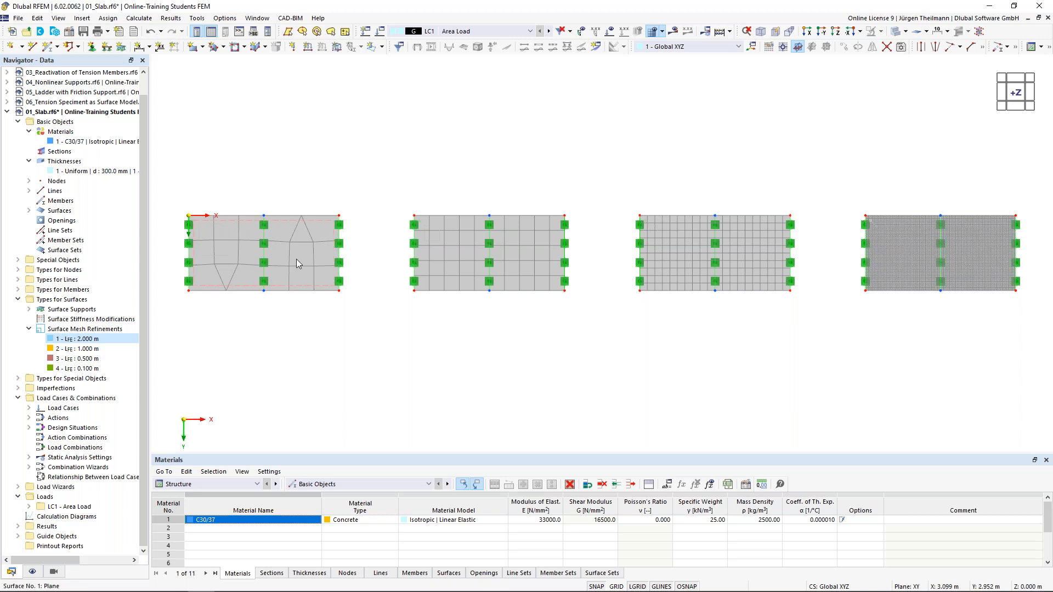
pyautogui.click(335, 244)
pyautogui.scroll(3, 228, 292)
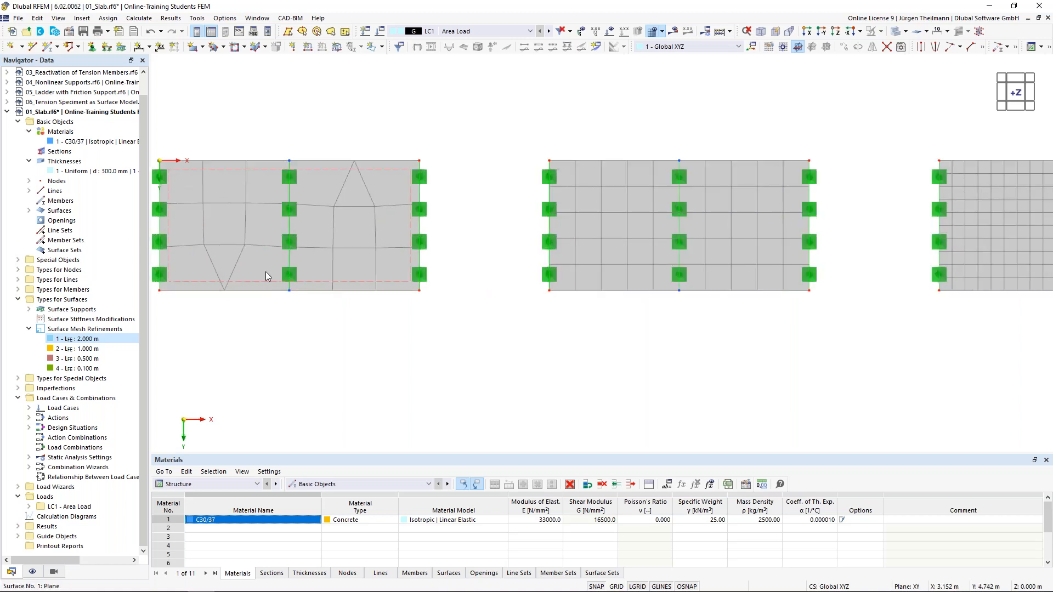
pyautogui.scroll(2, 269, 268)
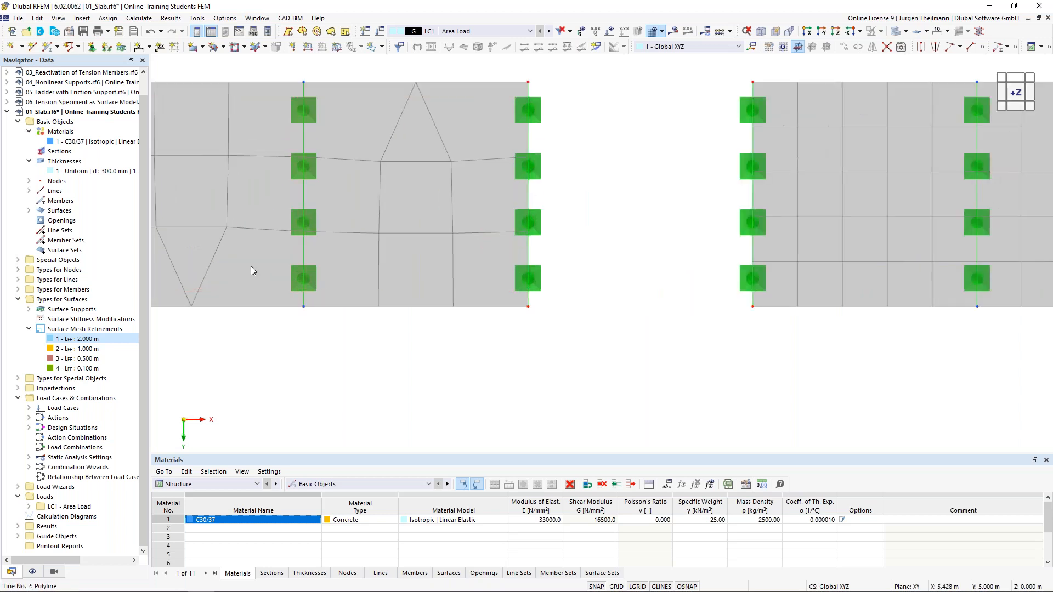
pyautogui.scroll(-1, 249, 305)
pyautogui.scroll(-1, 256, 349)
pyautogui.moveTo(256, 349); pyautogui.dragTo(463, 289, button='middle')
pyautogui.moveTo(522, 321); pyautogui.dragTo(451, 334, button='middle')
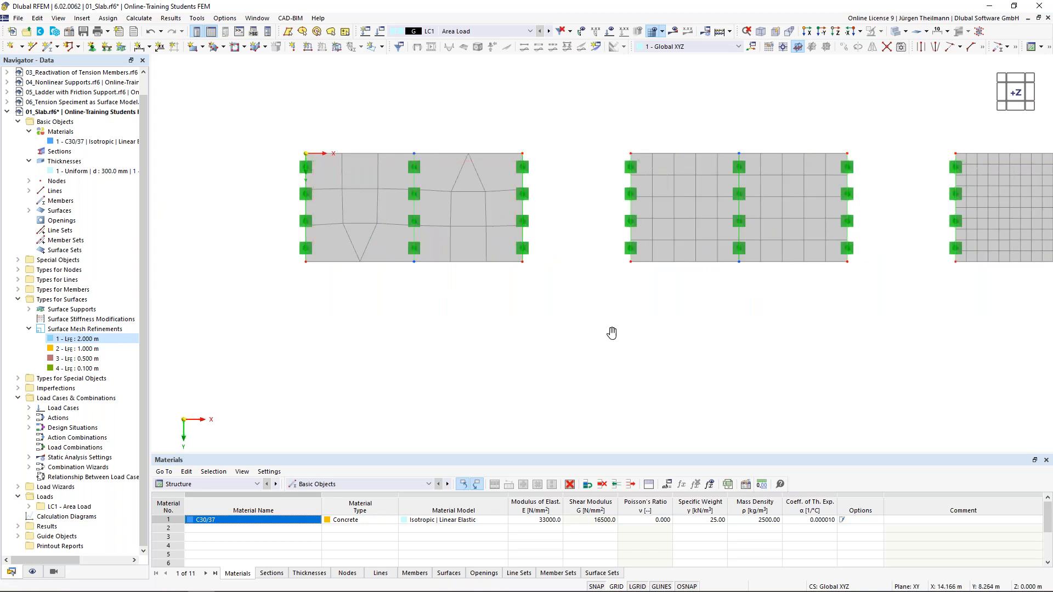
pyautogui.moveTo(530, 364); pyautogui.dragTo(469, 393, button='middle')
pyautogui.scroll(-2, 497, 387)
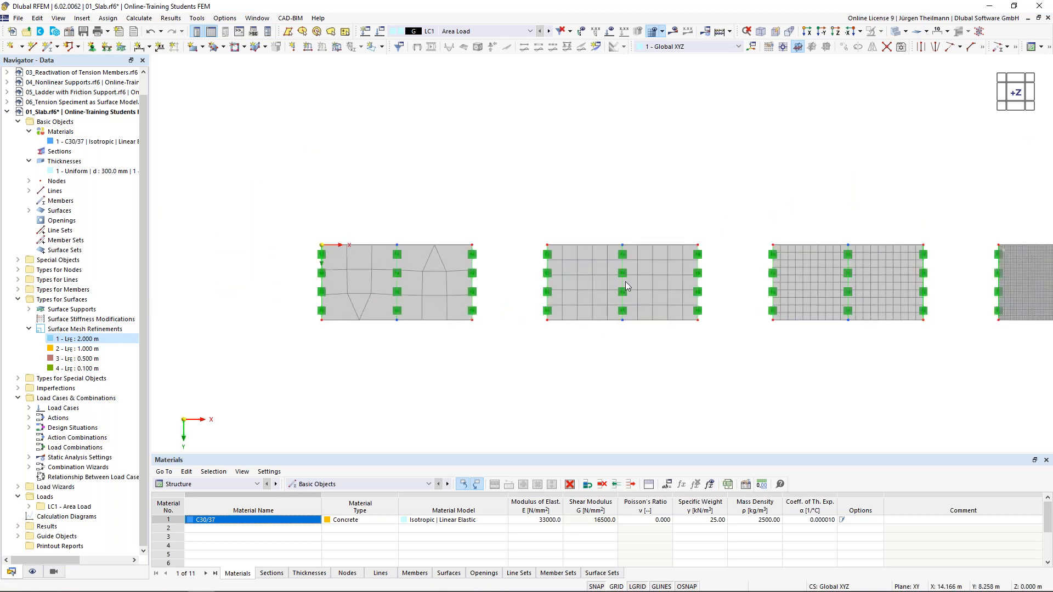
pyautogui.moveTo(666, 272); pyautogui.dragTo(541, 256, button='middle')
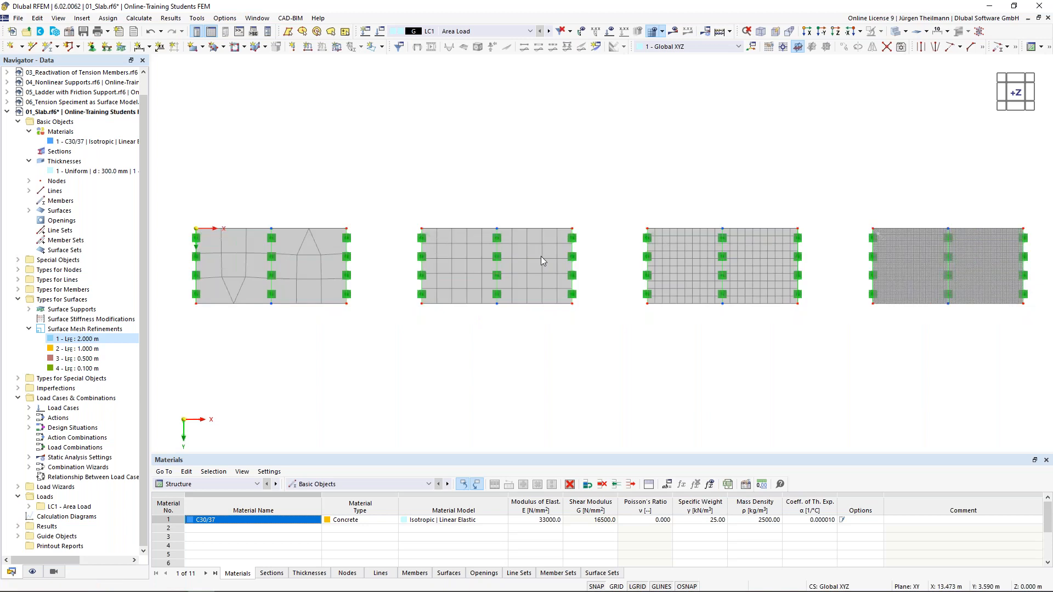
pyautogui.click(497, 275)
pyautogui.press('Escape')
pyautogui.scroll(-1, 810, 357)
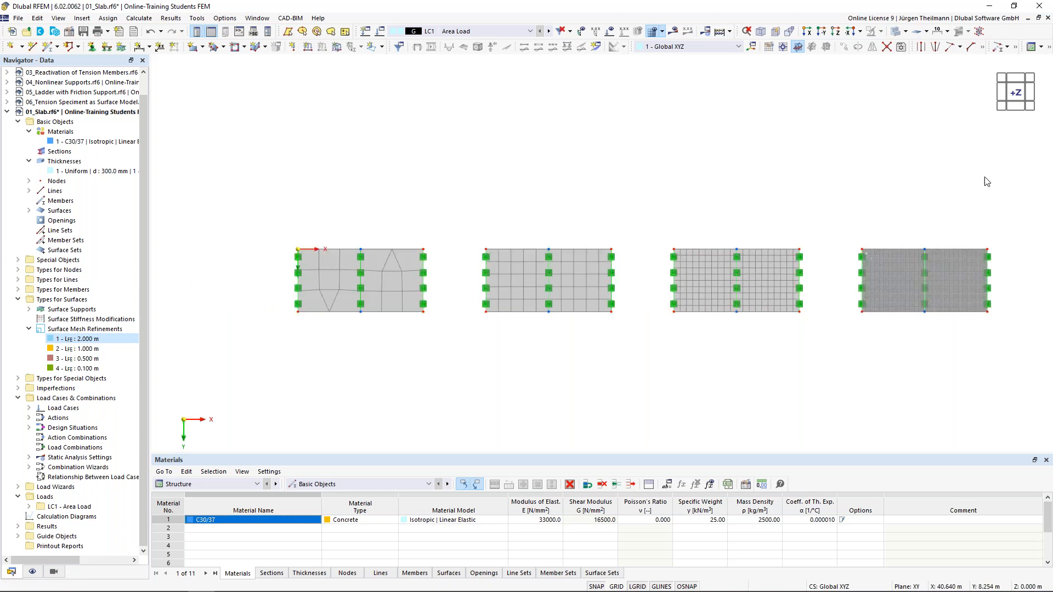
pyautogui.click(1030, 108)
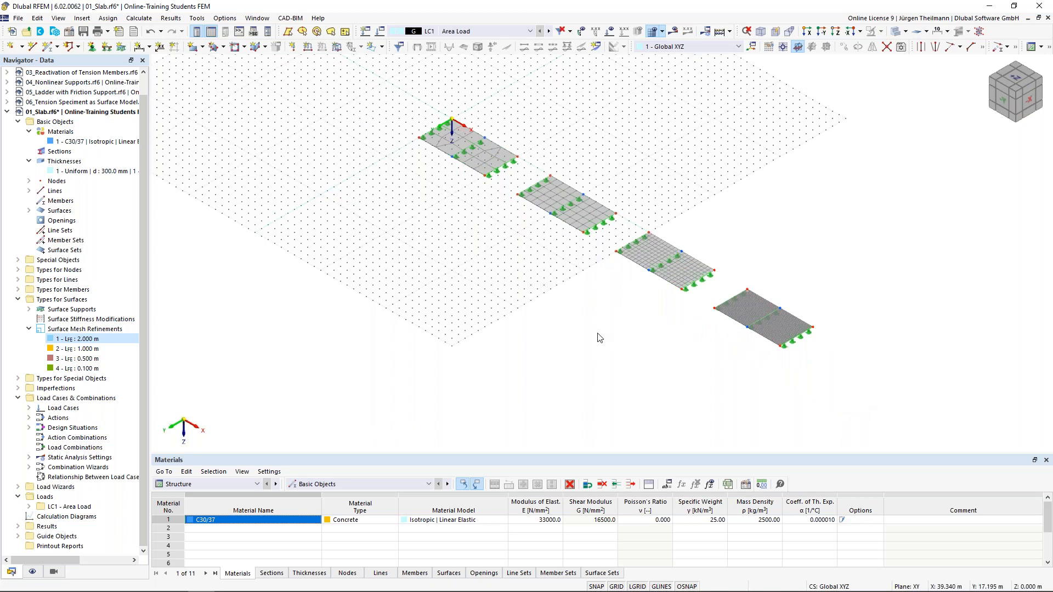
# Set the work plane grid to size dynamically according to the model size.
pyautogui.click(769, 48)
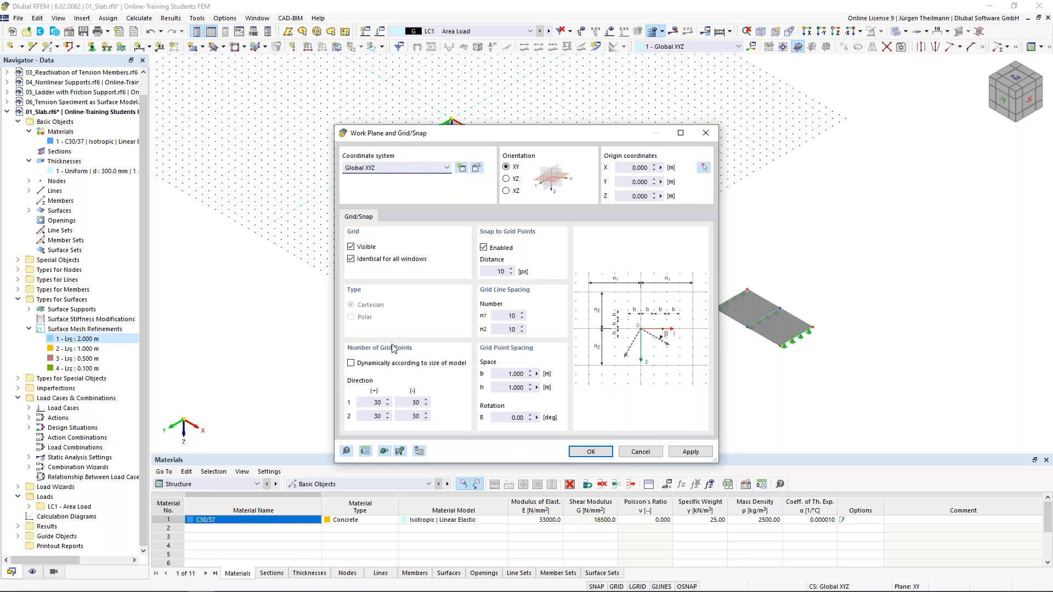
pyautogui.click(351, 363)
pyautogui.click(602, 454)
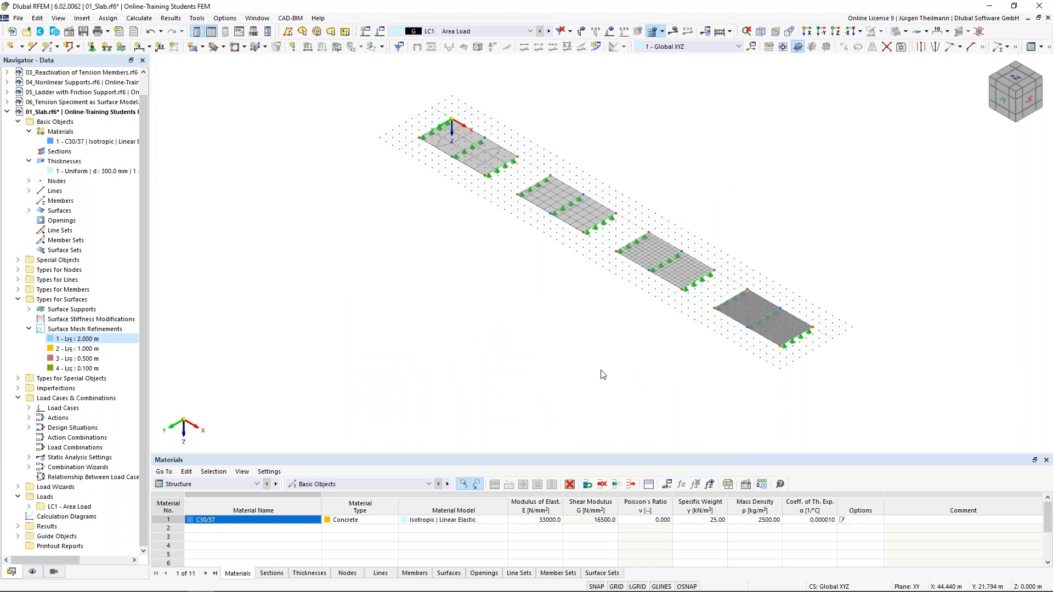
# Display the 10.00 kN/m² area loads on all four slabs.
pyautogui.moveTo(692, 352); pyautogui.dragTo(669, 327, button='middle')
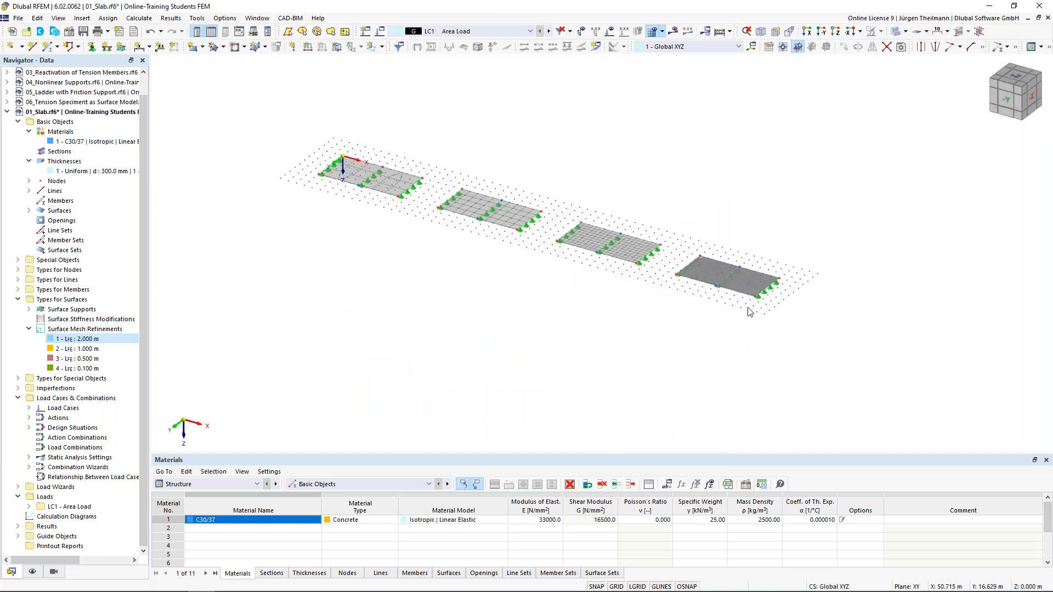
pyautogui.scroll(6, 791, 298)
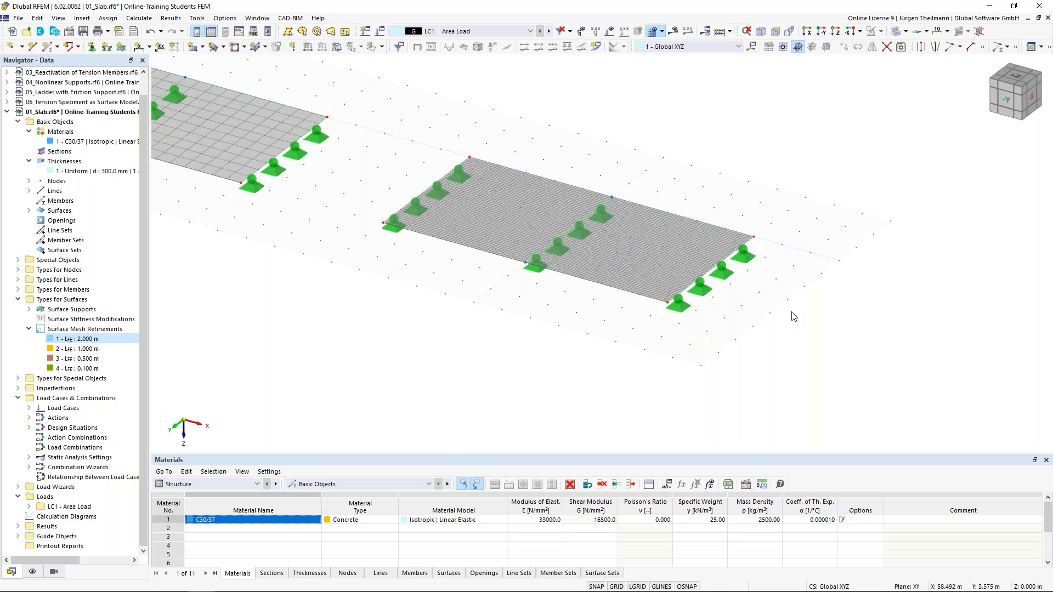
pyautogui.scroll(-5, 794, 316)
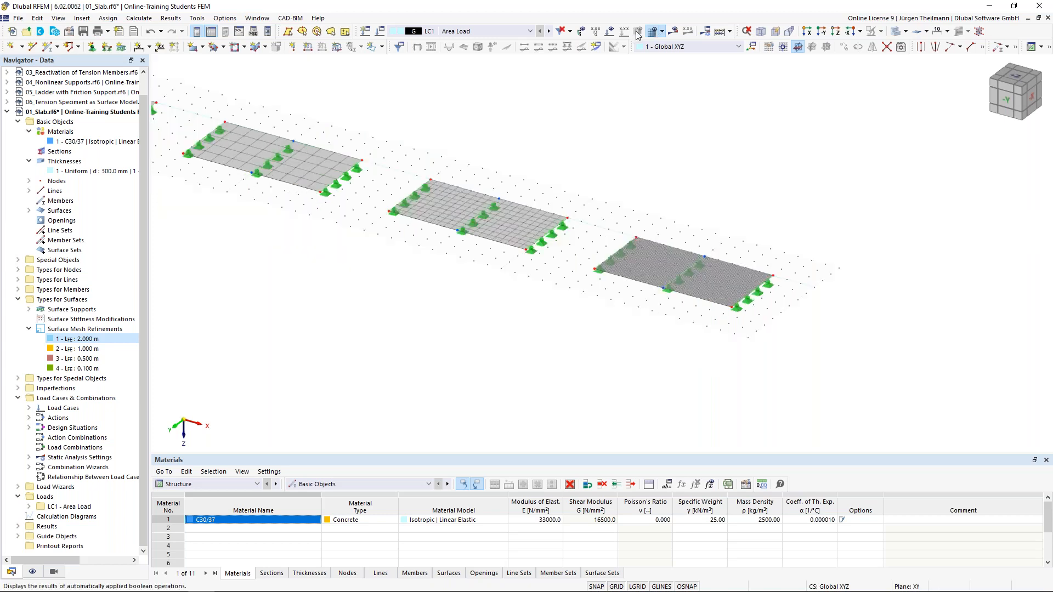
pyautogui.click(610, 35)
pyautogui.scroll(-2, 603, 291)
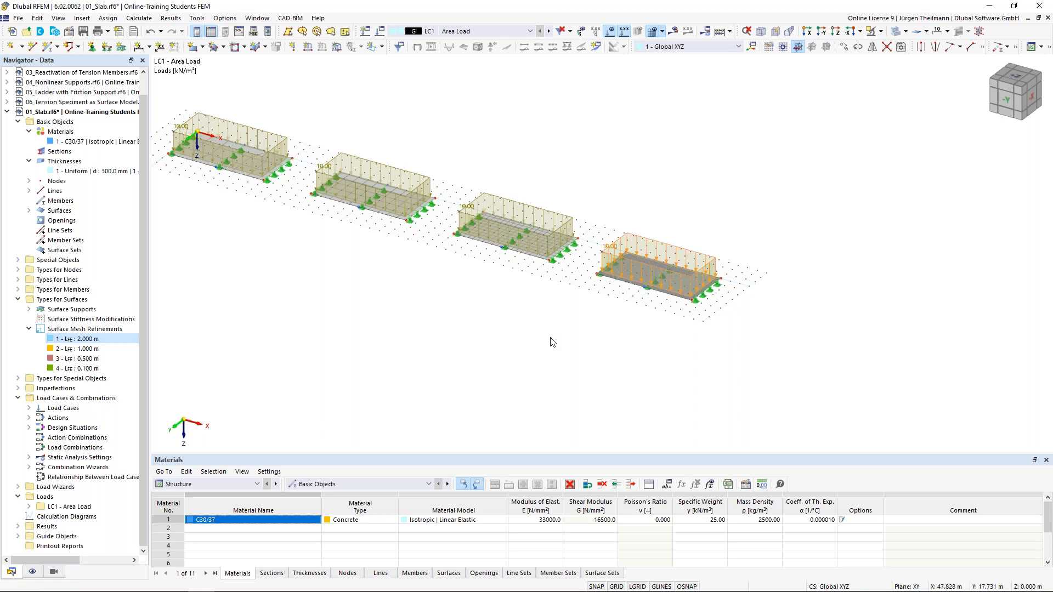
# Delete the fourth slab's area load and copy the middle slab's 10.00 kN/m² load onto it.
pyautogui.press('Delete')
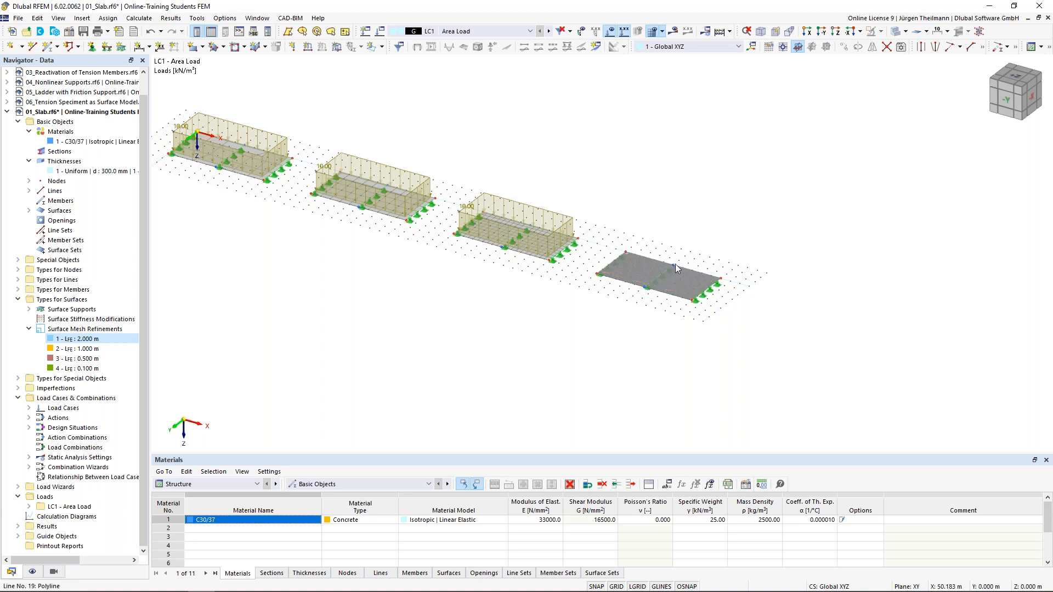
pyautogui.scroll(3, 675, 265)
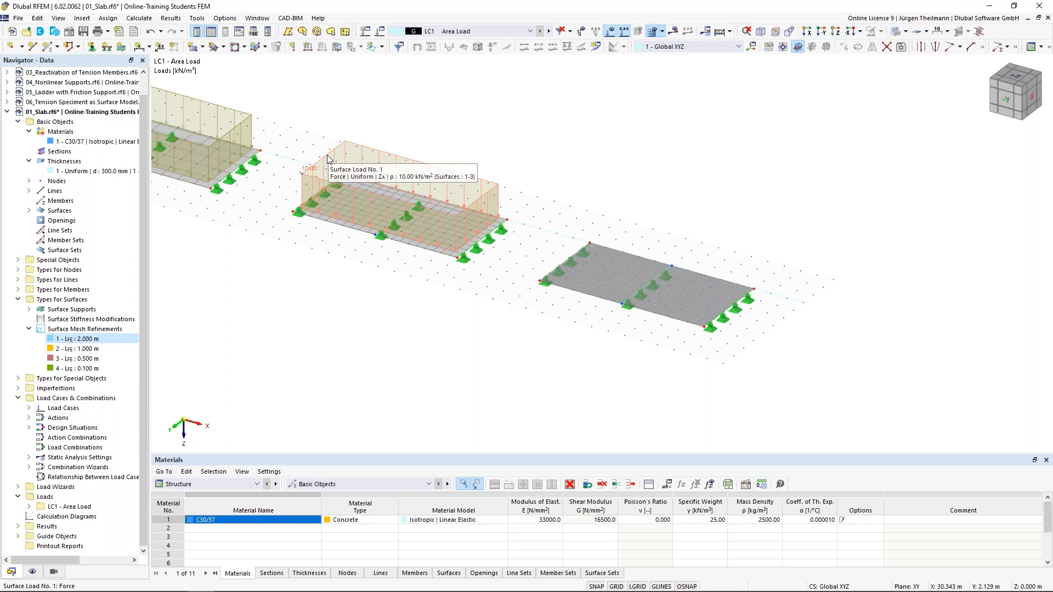
pyautogui.moveTo(353, 147); pyautogui.dragTo(615, 268)
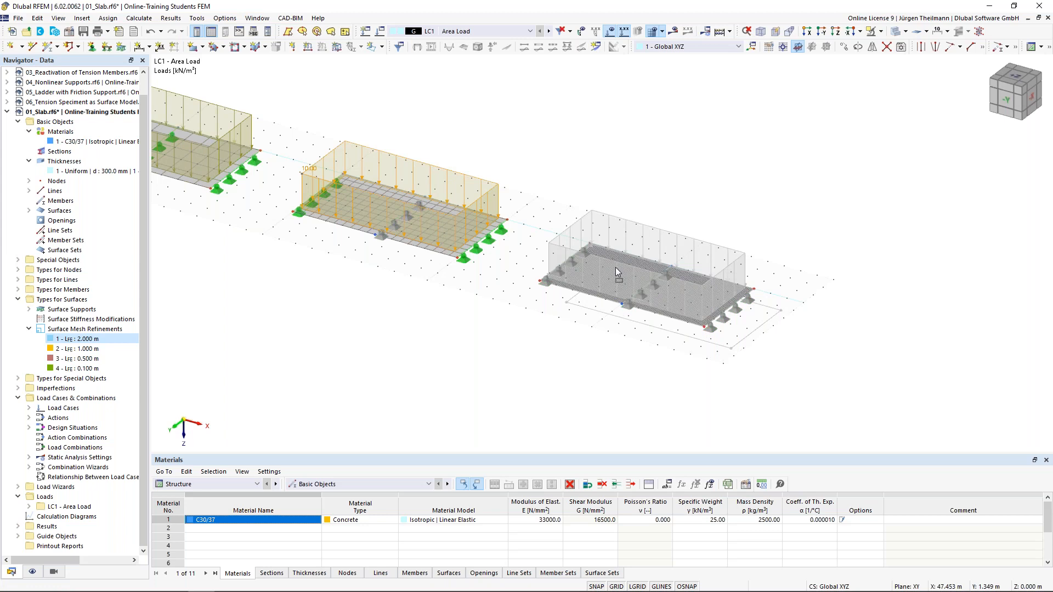
pyautogui.moveTo(615, 268); pyautogui.dragTo(615, 267)
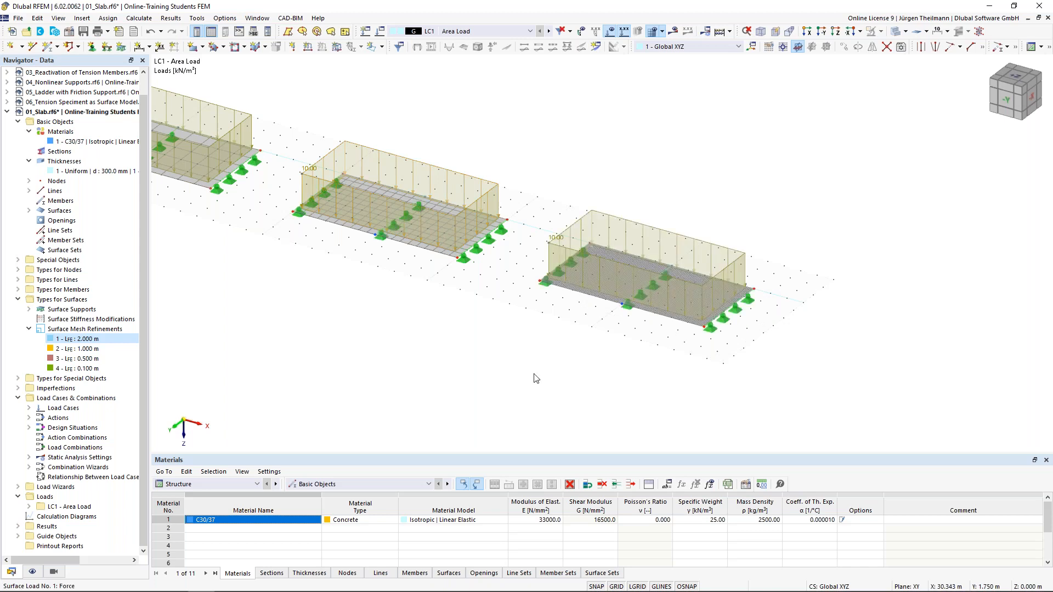
pyautogui.scroll(-2, 383, 195)
pyautogui.moveTo(375, 286); pyautogui.dragTo(470, 277, button='middle')
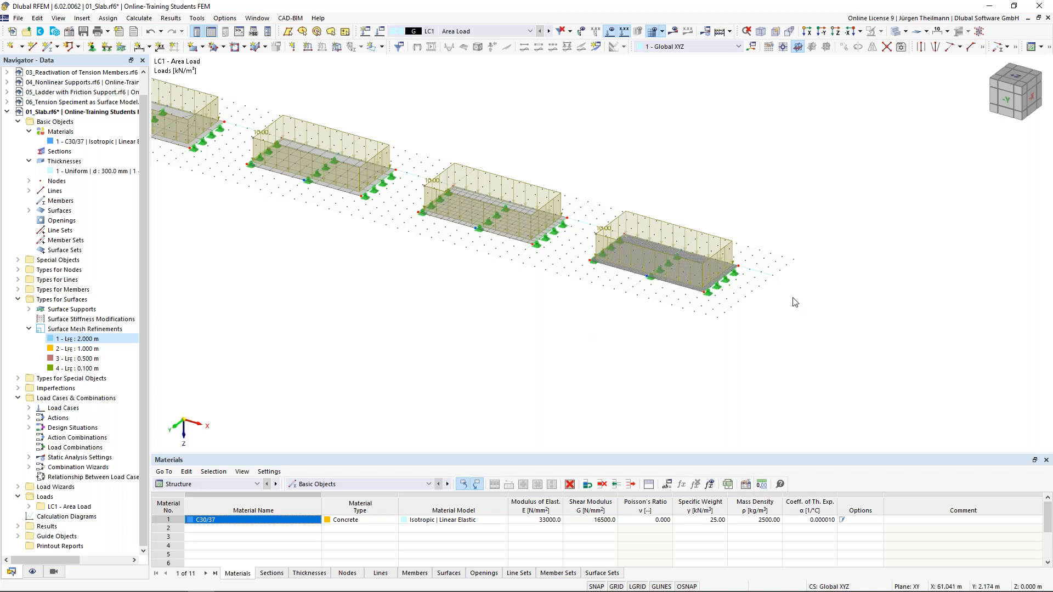
pyautogui.scroll(2, 791, 307)
pyautogui.scroll(1, 791, 307)
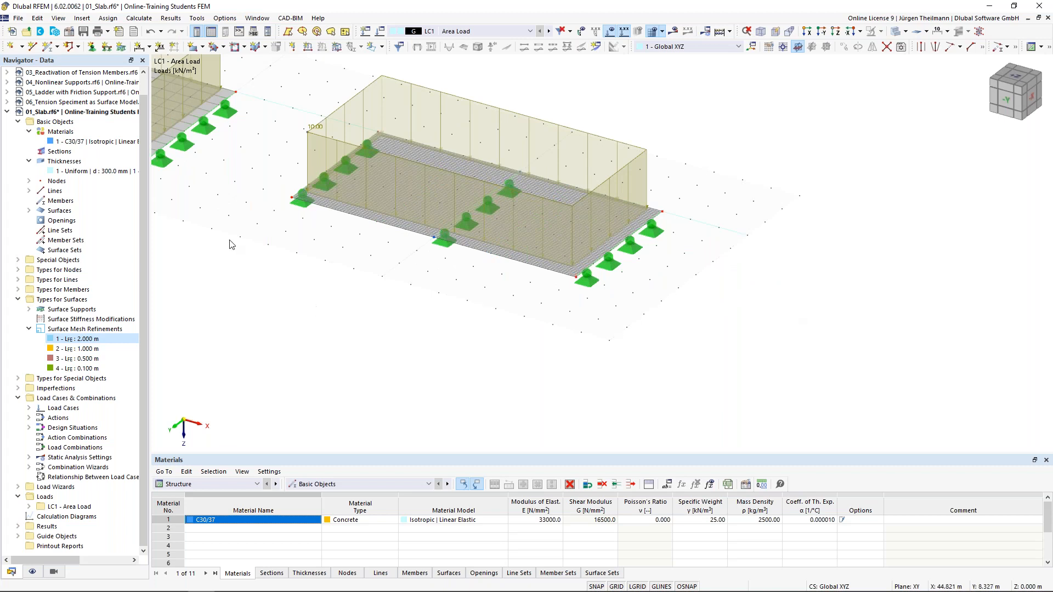
# Start a new single Beam member and create a new section for its start.
pyautogui.click(48, 47)
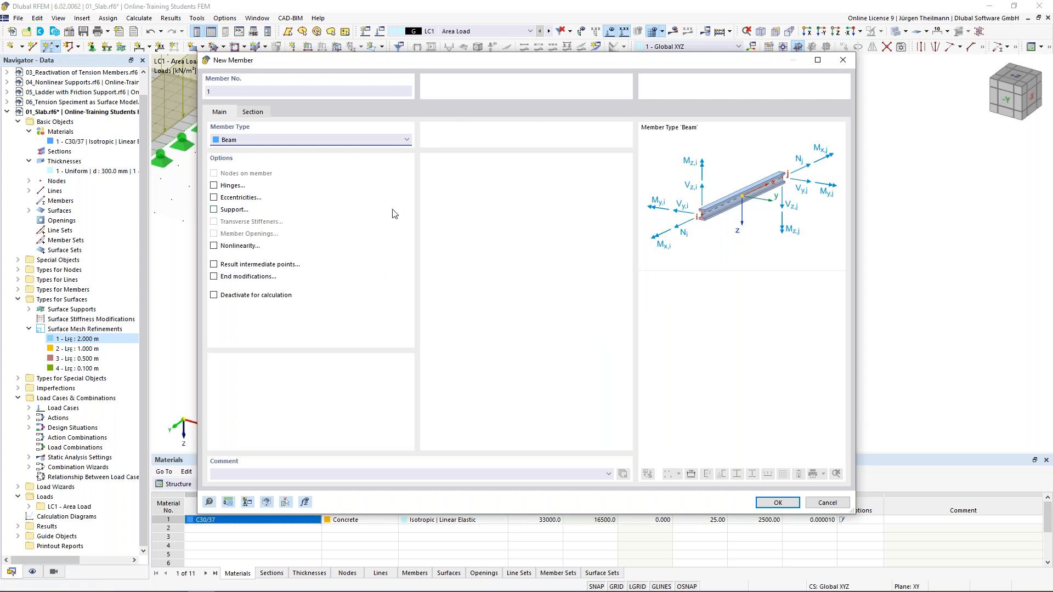
pyautogui.click(251, 118)
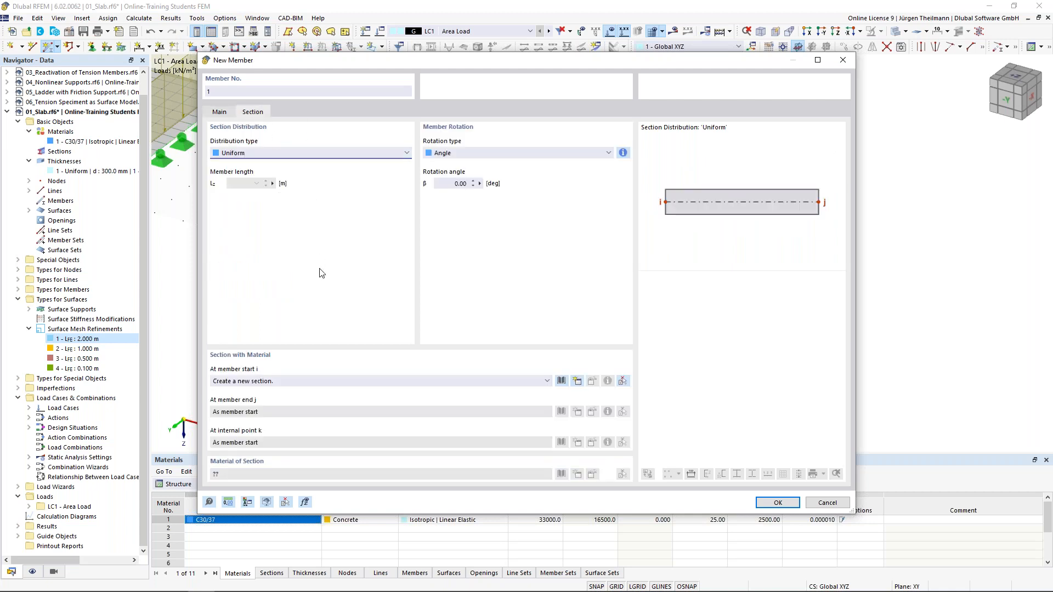
pyautogui.click(577, 382)
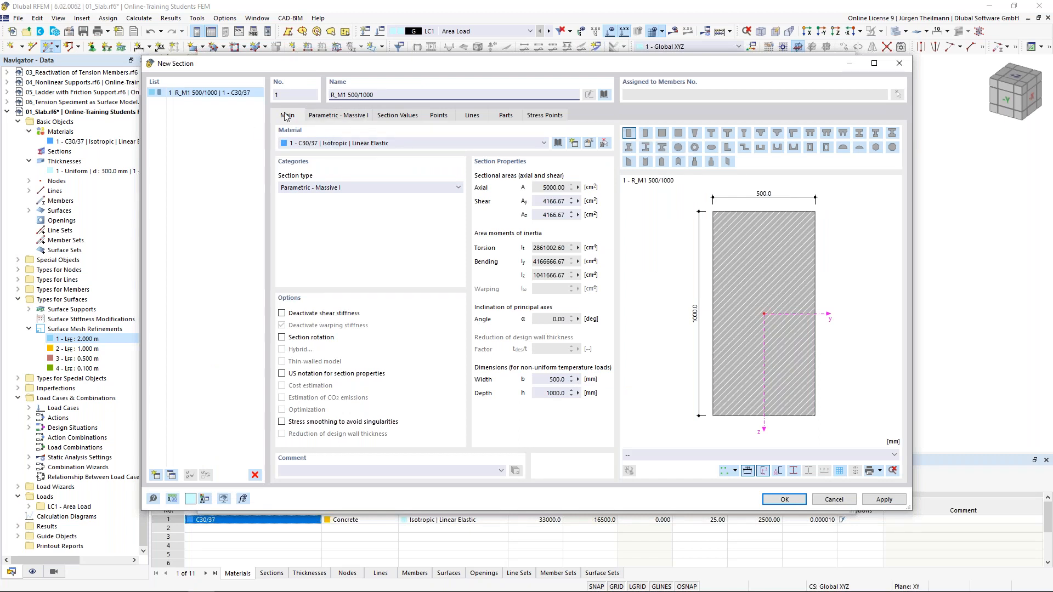
# Set the rectangle's width b to 1000 mm and height h to 300 mm, accepting section R_M1 1000/300.
pyautogui.click(329, 117)
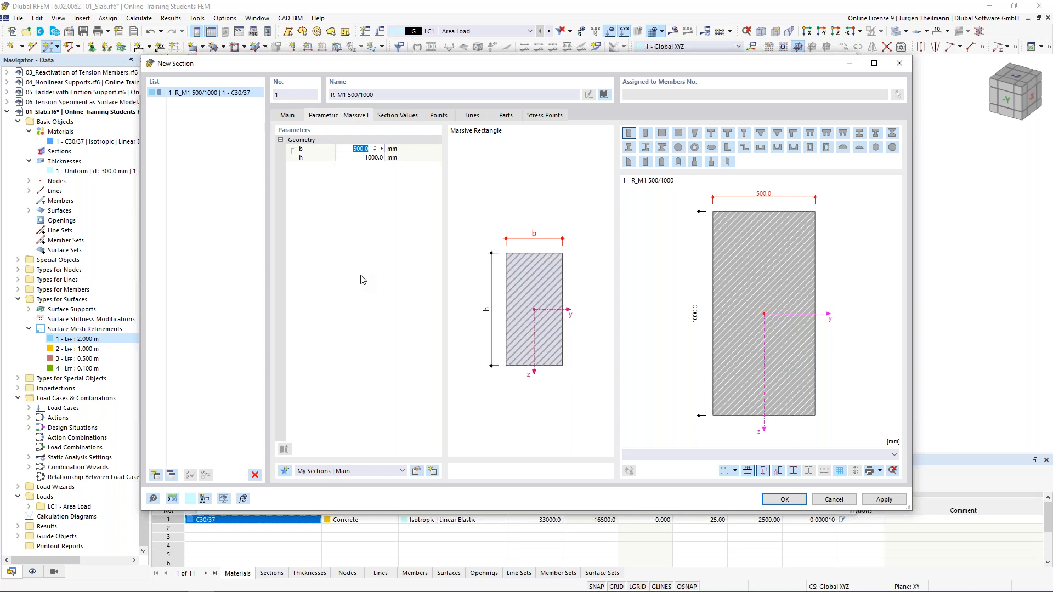
pyautogui.write('1000')
pyautogui.press('Tab')
pyautogui.write('3')
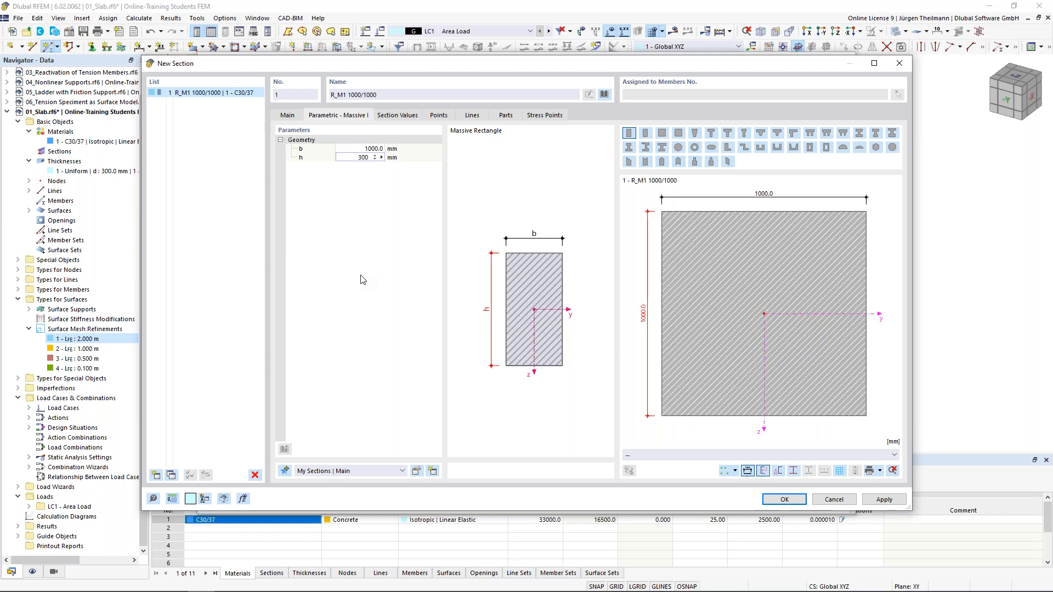
pyautogui.press('Return')
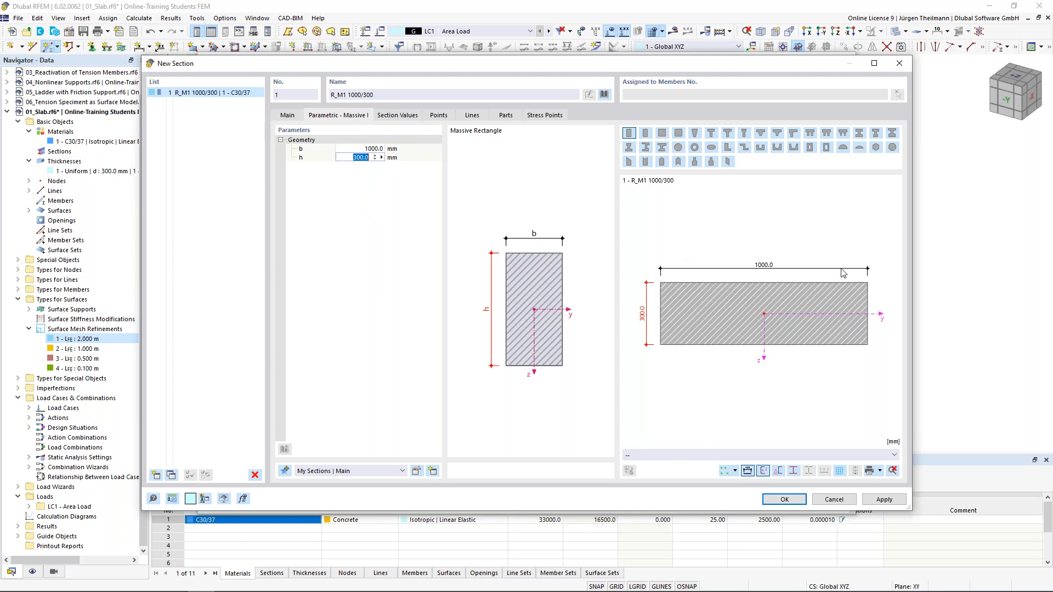
pyautogui.click(785, 499)
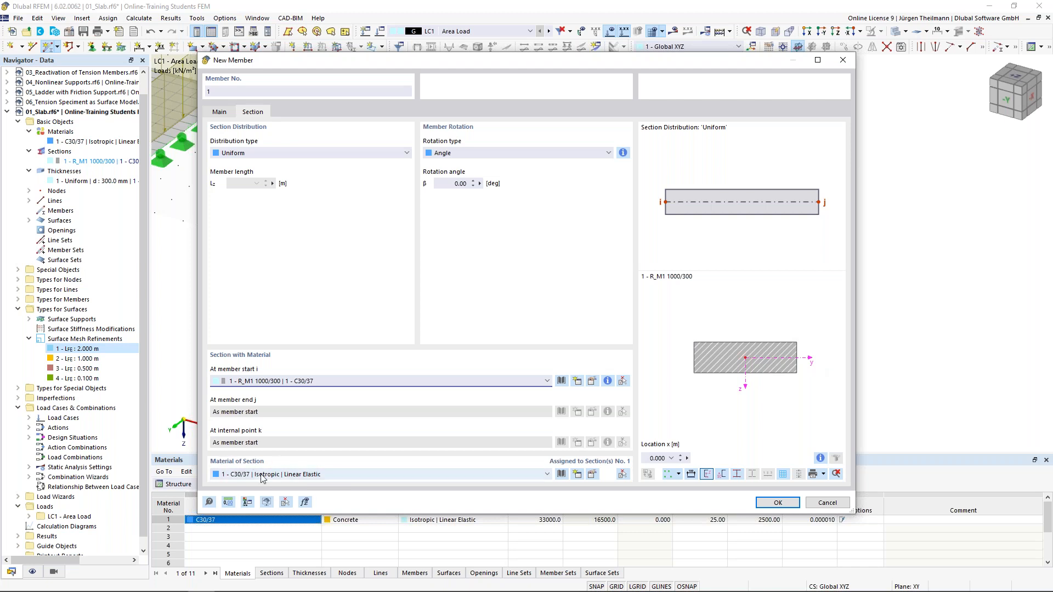
# Accept the R_M1 1000/300 member settings and place its start node at X 58.000, Y 3.000 m.
pyautogui.click(778, 502)
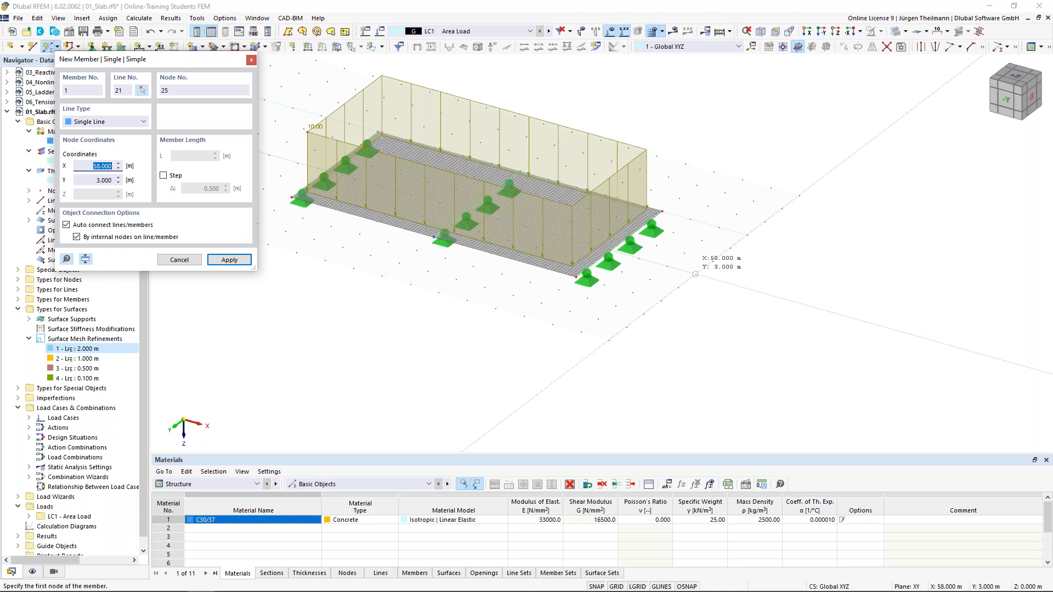
pyautogui.click(695, 274)
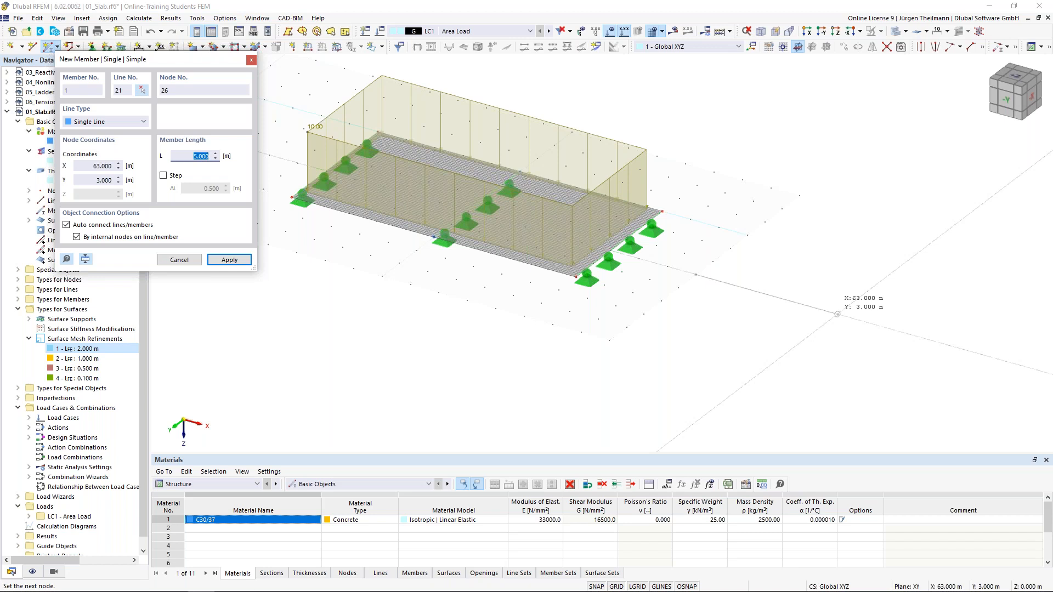
# Create the beam with length 10 m and accept deleting the mesh, ending member creation.
pyautogui.write('10')
pyautogui.press('Return')
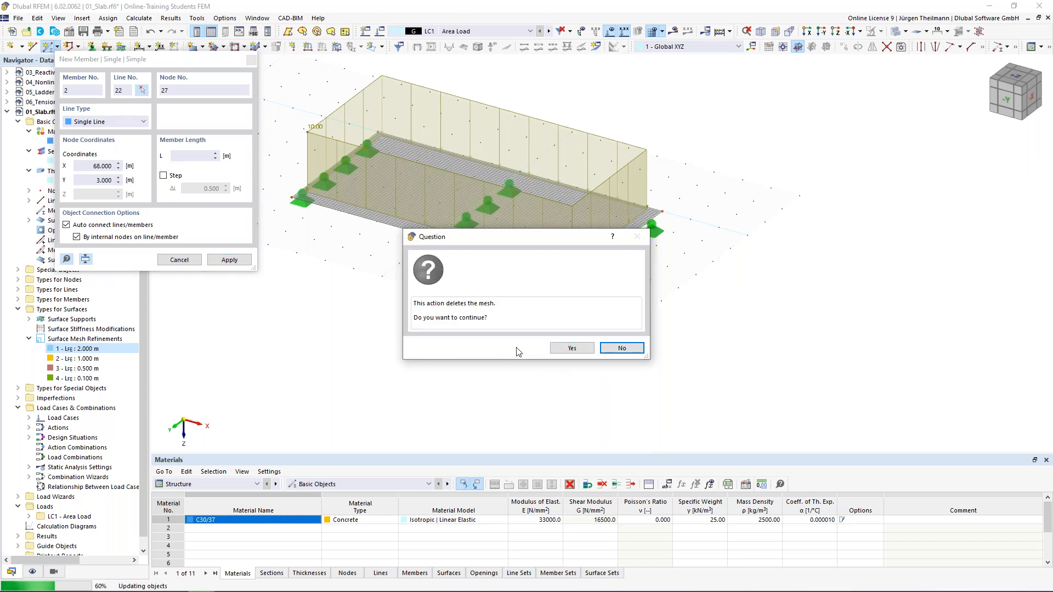
pyautogui.click(559, 349)
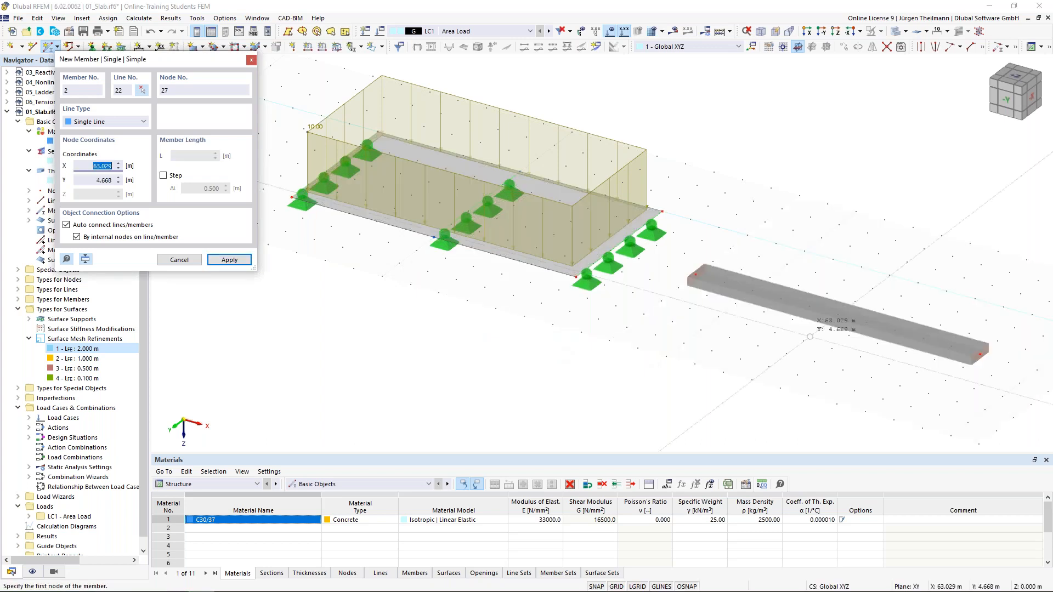
pyautogui.press('Escape')
pyautogui.press('Escape')
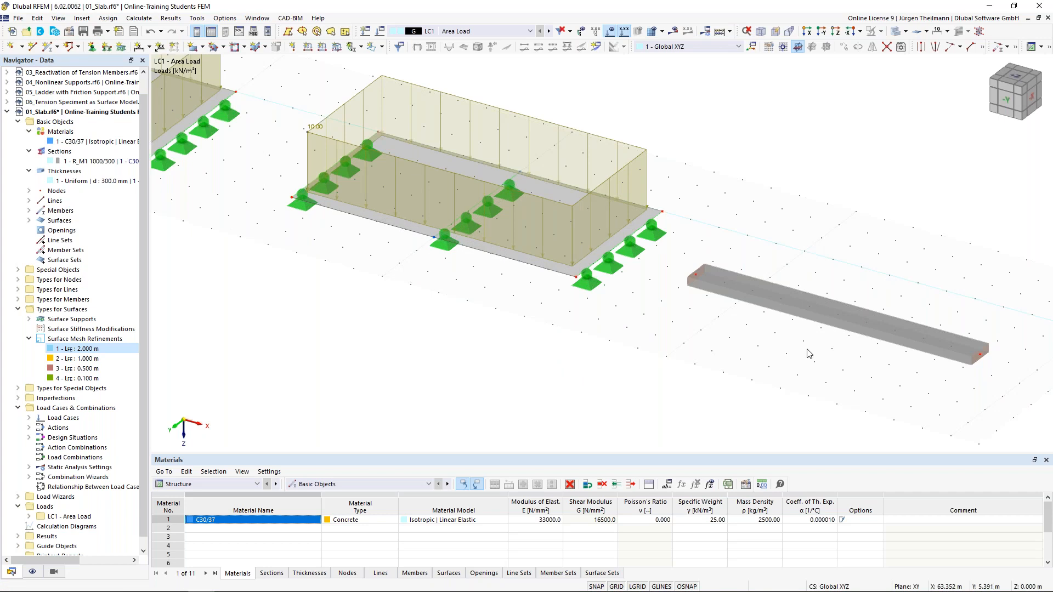
pyautogui.moveTo(809, 353); pyautogui.dragTo(703, 283, button='middle')
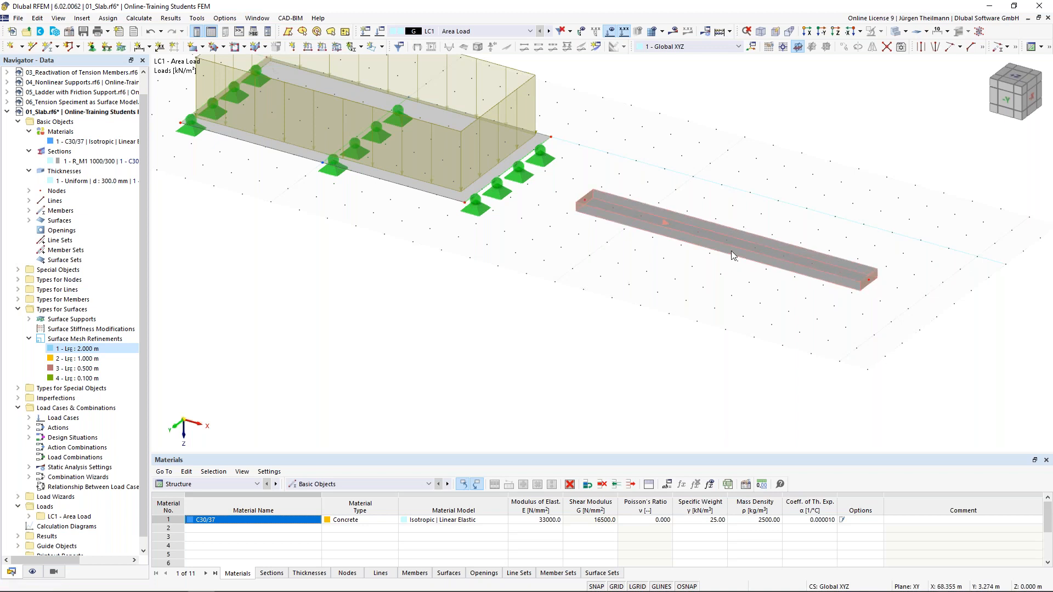
pyautogui.doubleClick(585, 205)
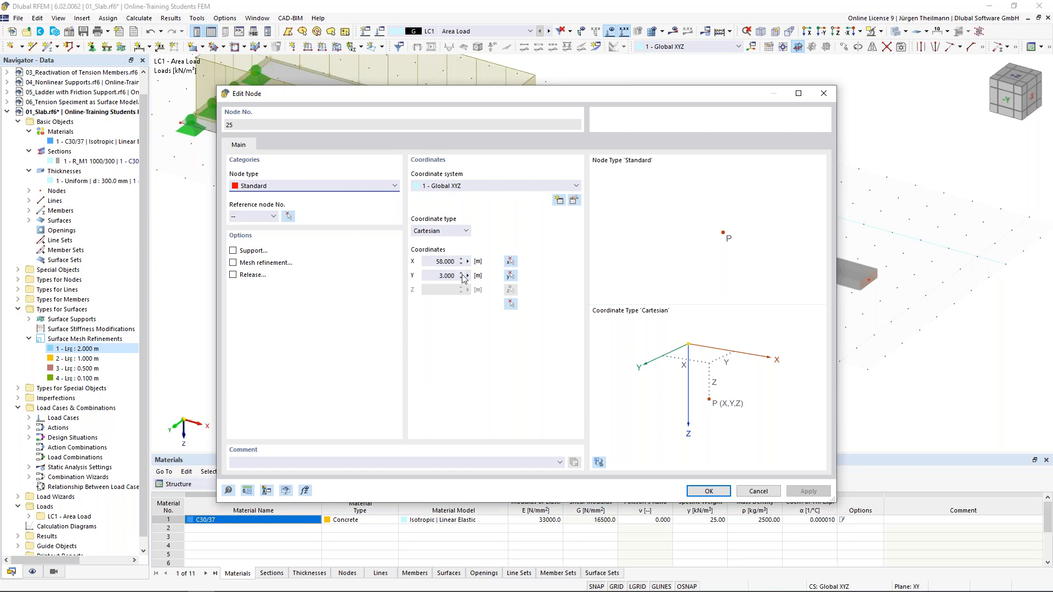
pyautogui.click(712, 491)
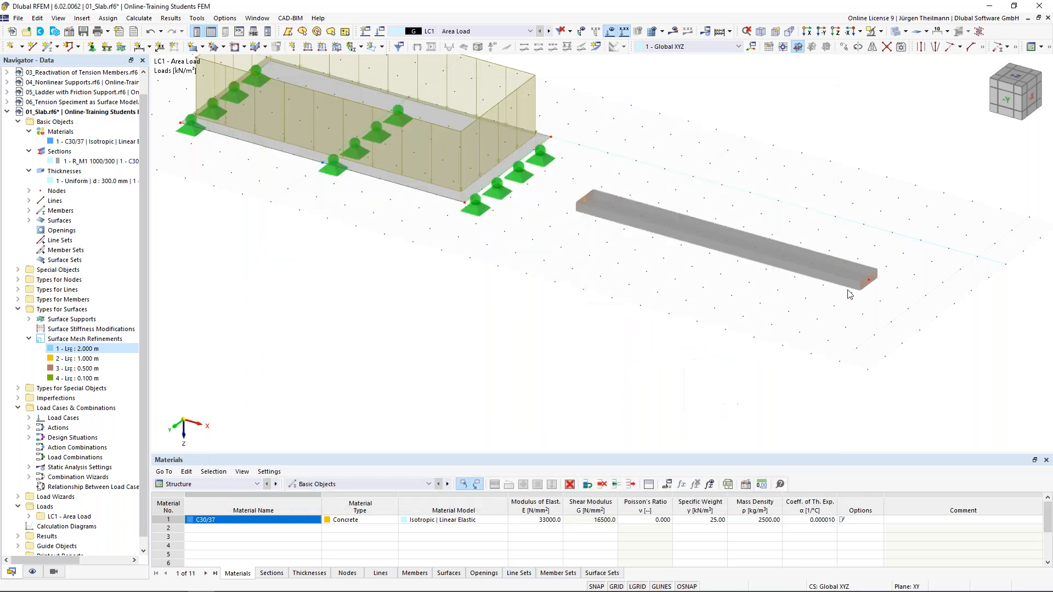
pyautogui.doubleClick(869, 285)
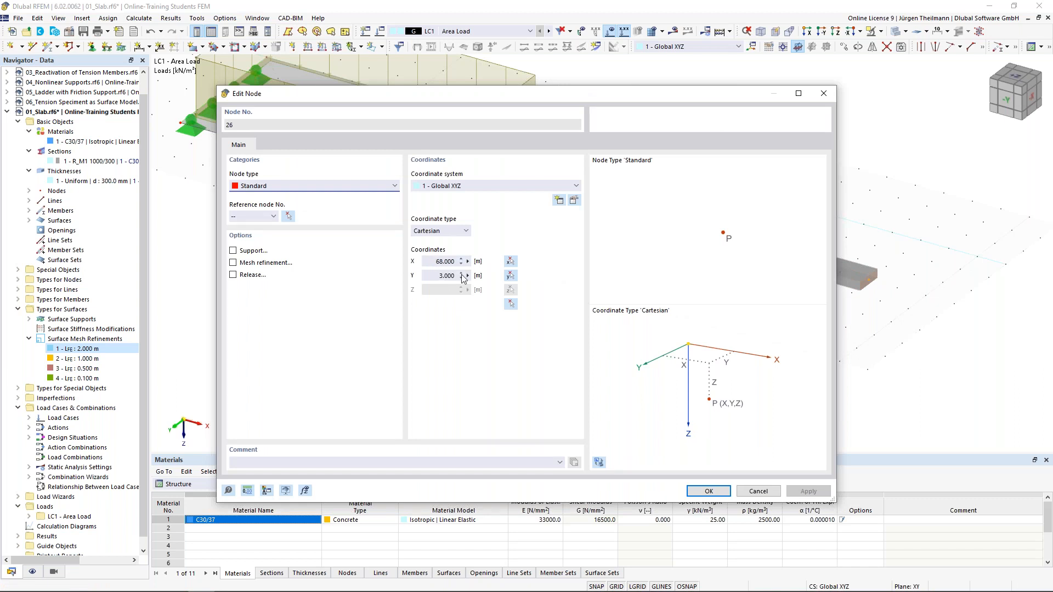
pyautogui.click(706, 491)
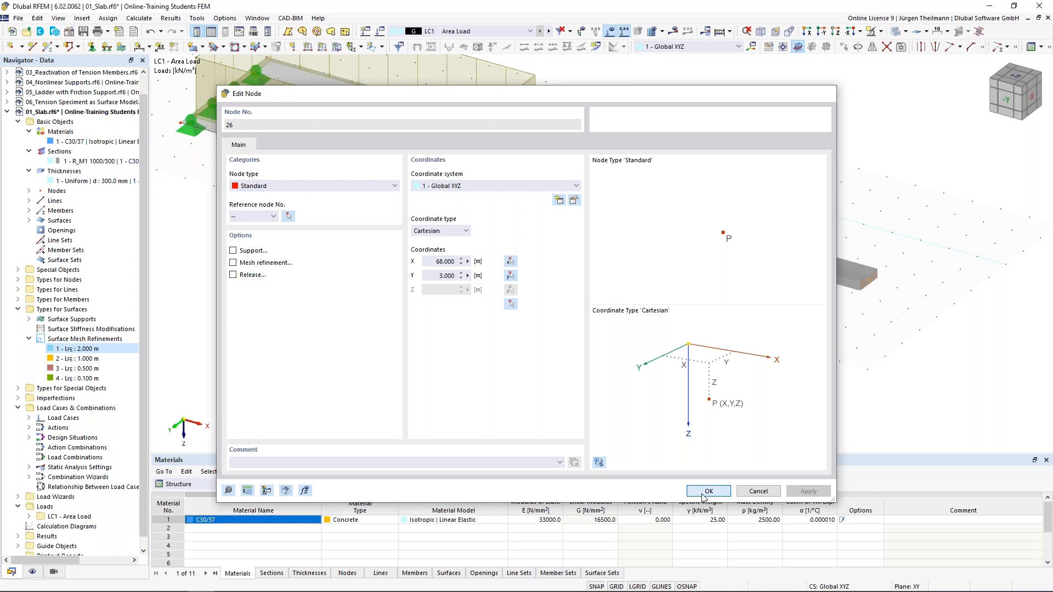
pyautogui.scroll(-2, 689, 307)
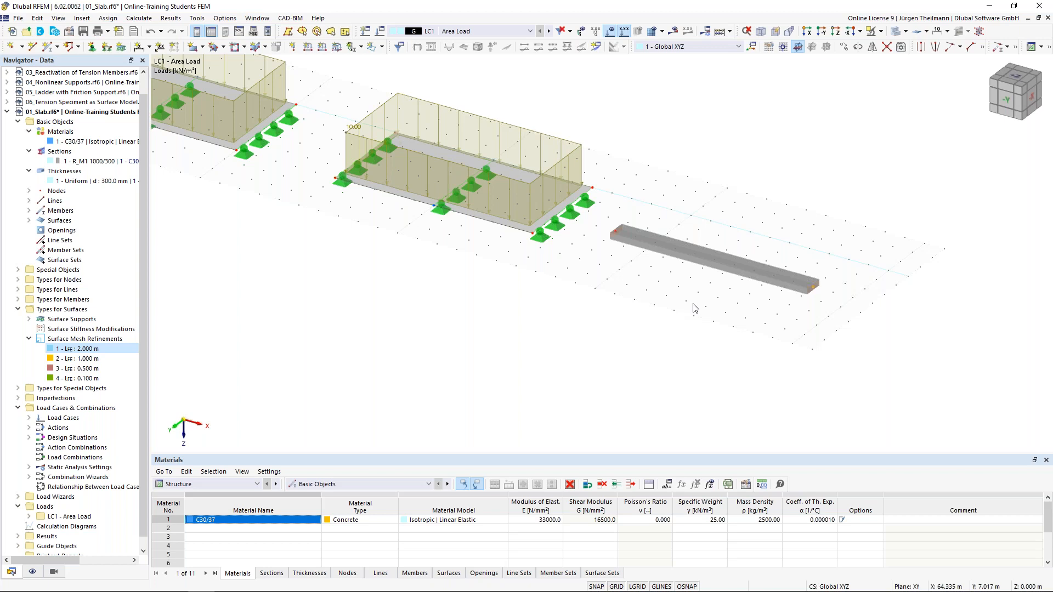
pyautogui.scroll(1, 696, 308)
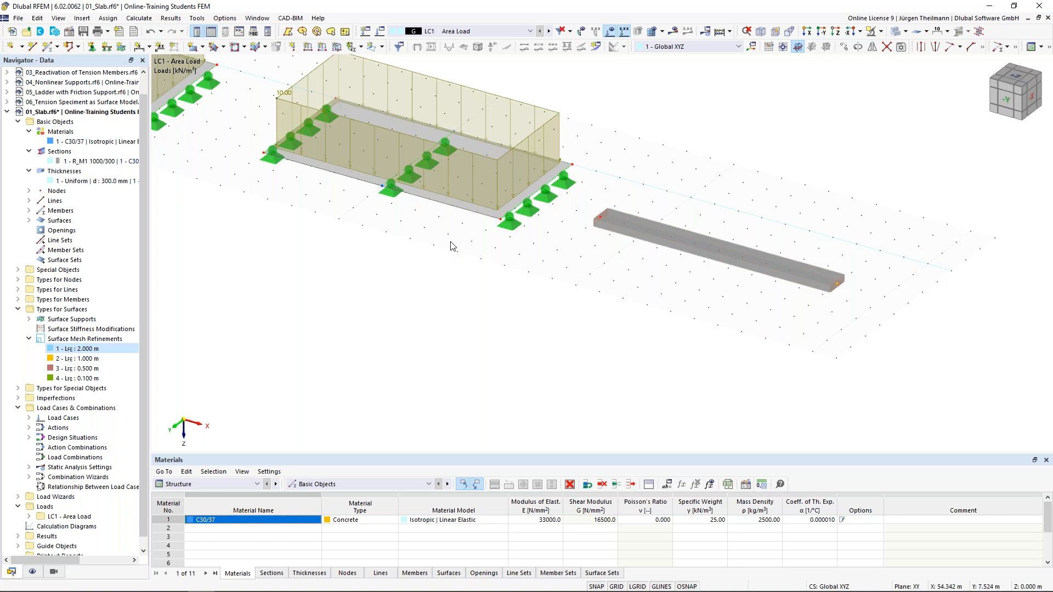
pyautogui.scroll(3, 729, 258)
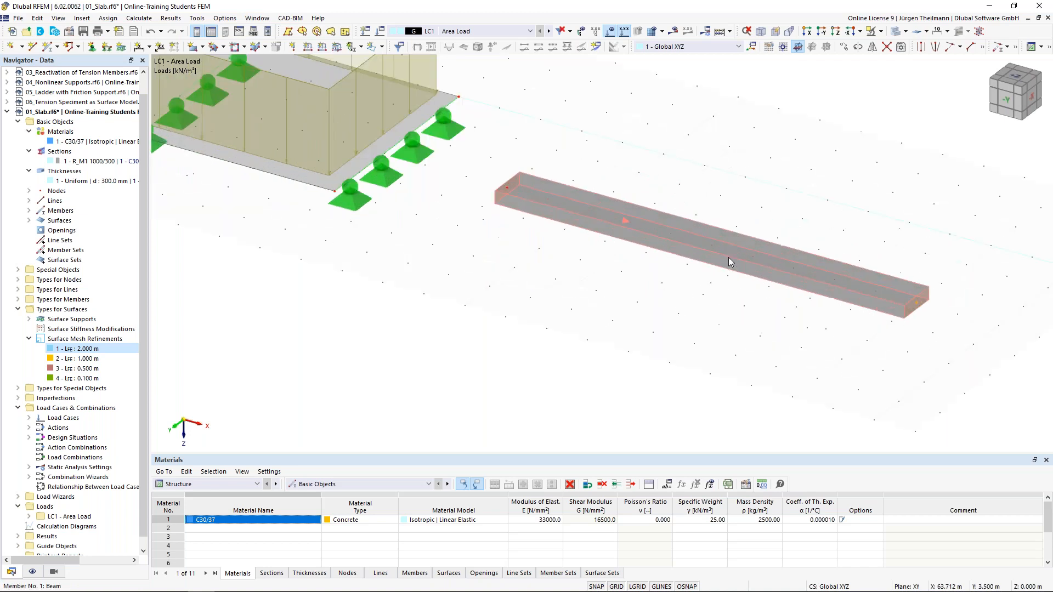
# Add 1 intermediate 'On Member' node to member 1 without dividing the beam.
pyautogui.rightClick(728, 252)
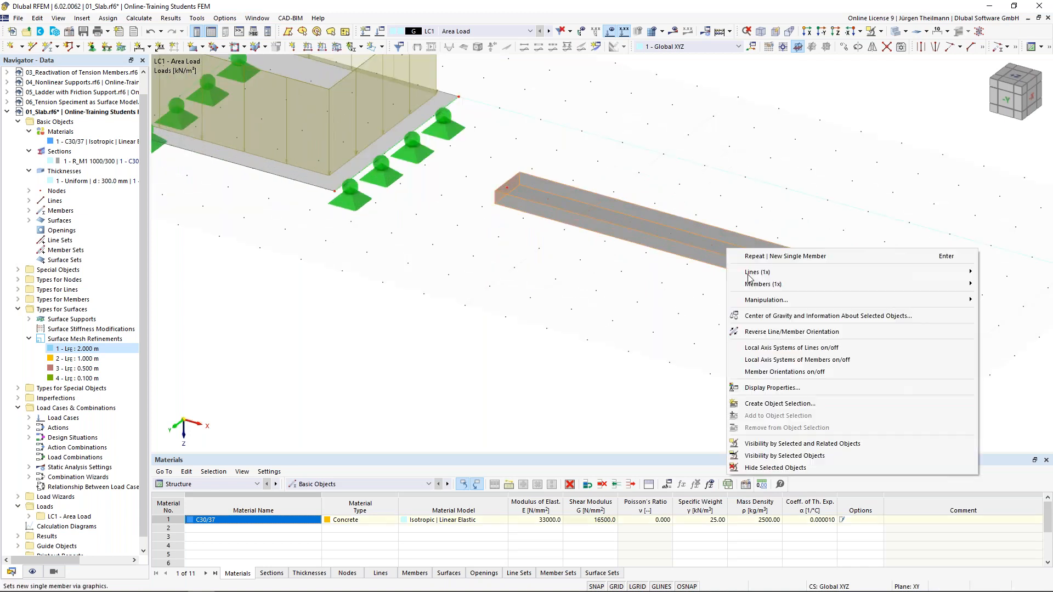
pyautogui.moveTo(798, 284)
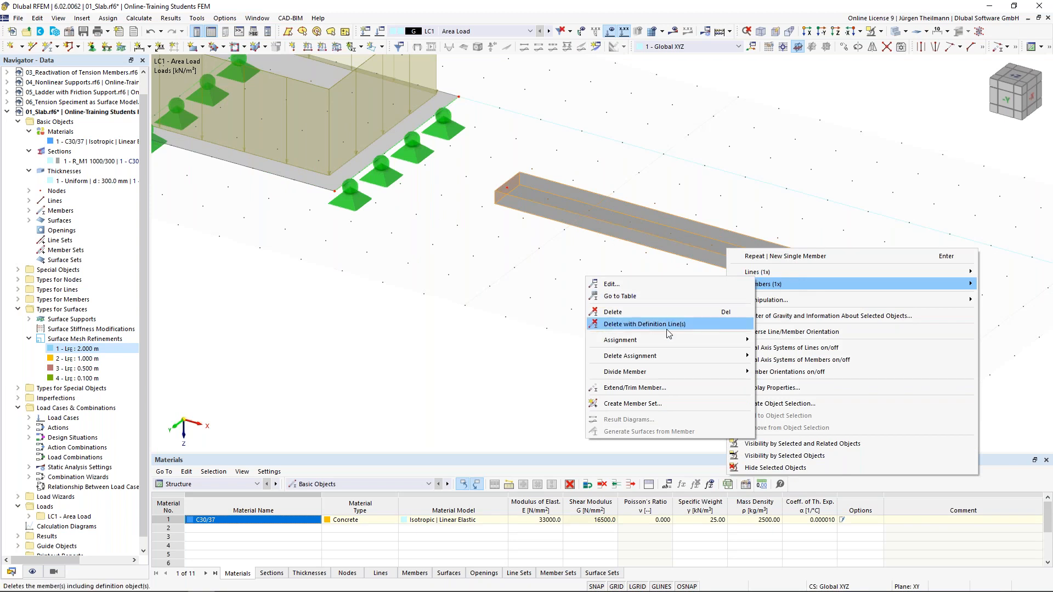
pyautogui.moveTo(694, 373)
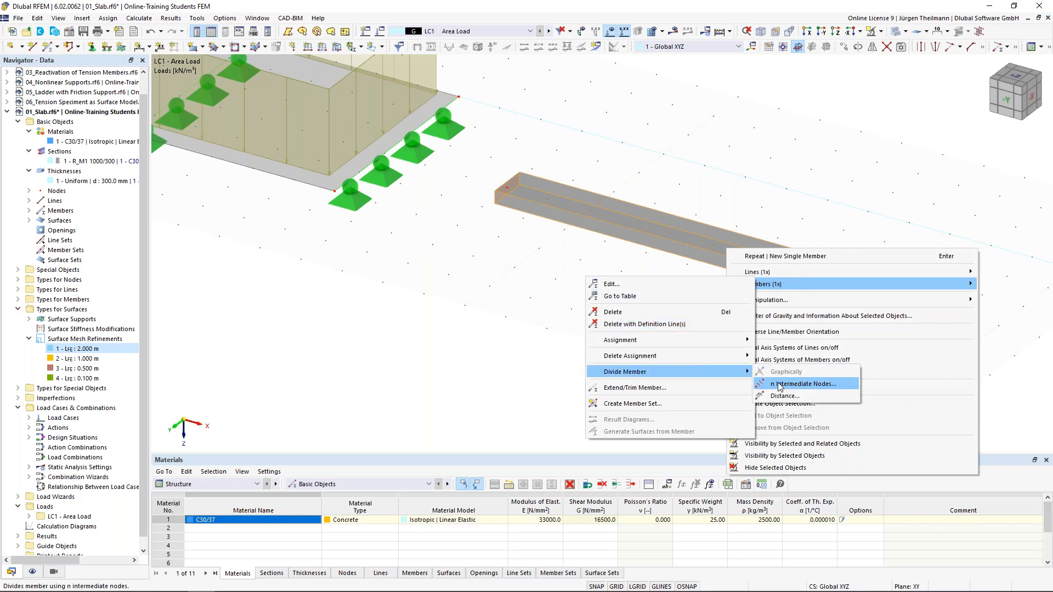
pyautogui.click(804, 384)
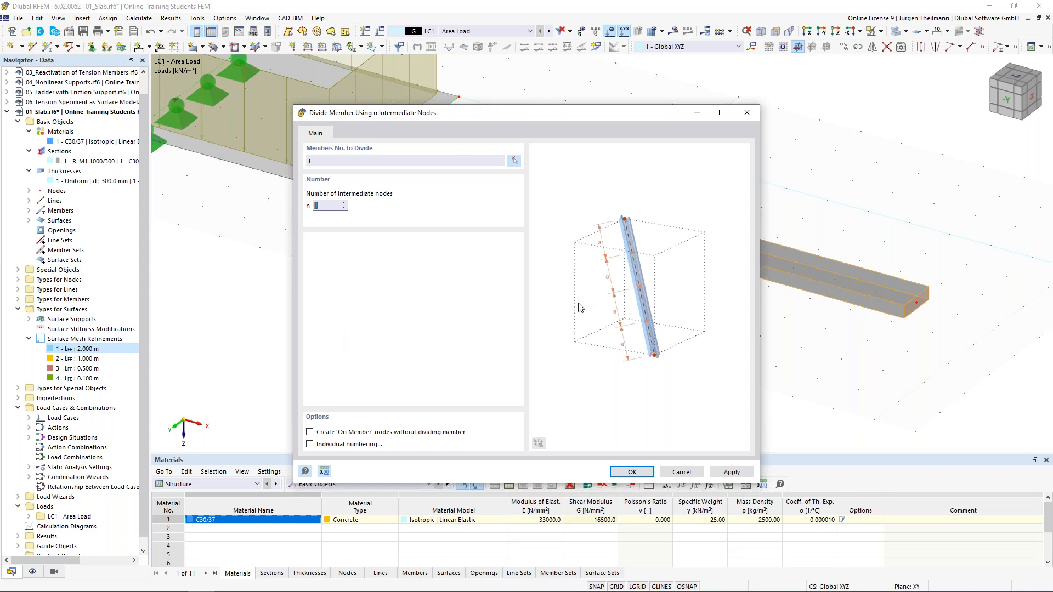
pyautogui.click(310, 433)
pyautogui.click(632, 473)
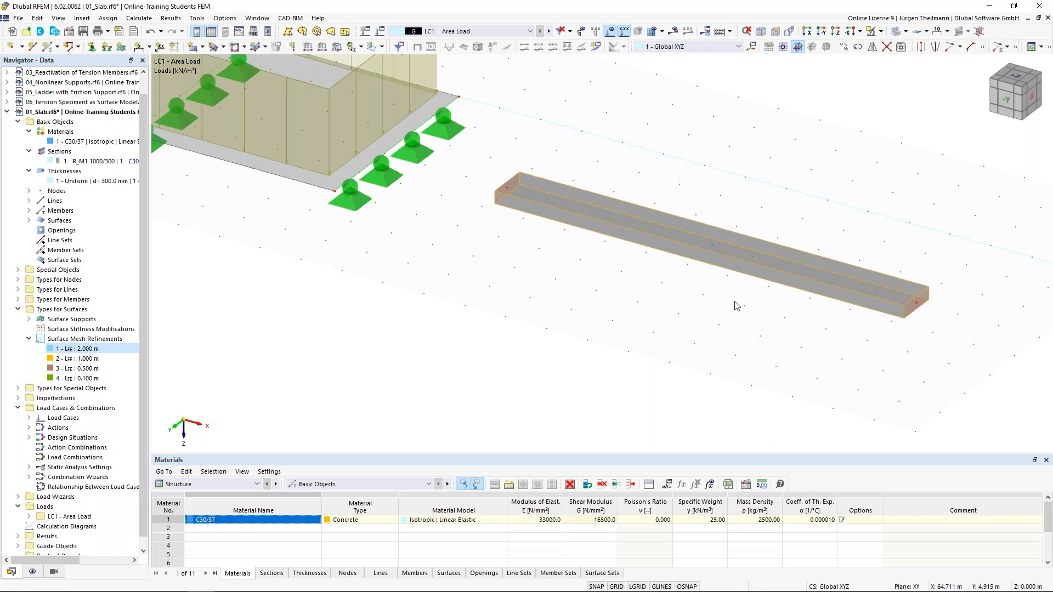
# Assign hinged nodal supports to beam nodes 26 and 27.
pyautogui.scroll(-1, 736, 306)
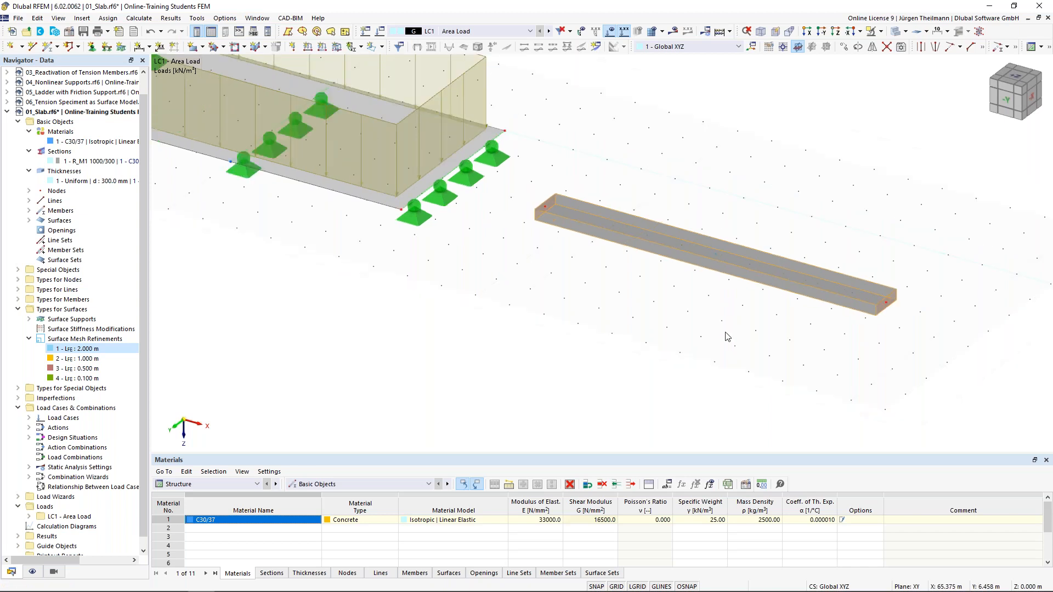
pyautogui.moveTo(727, 336); pyautogui.dragTo(712, 321, button='middle')
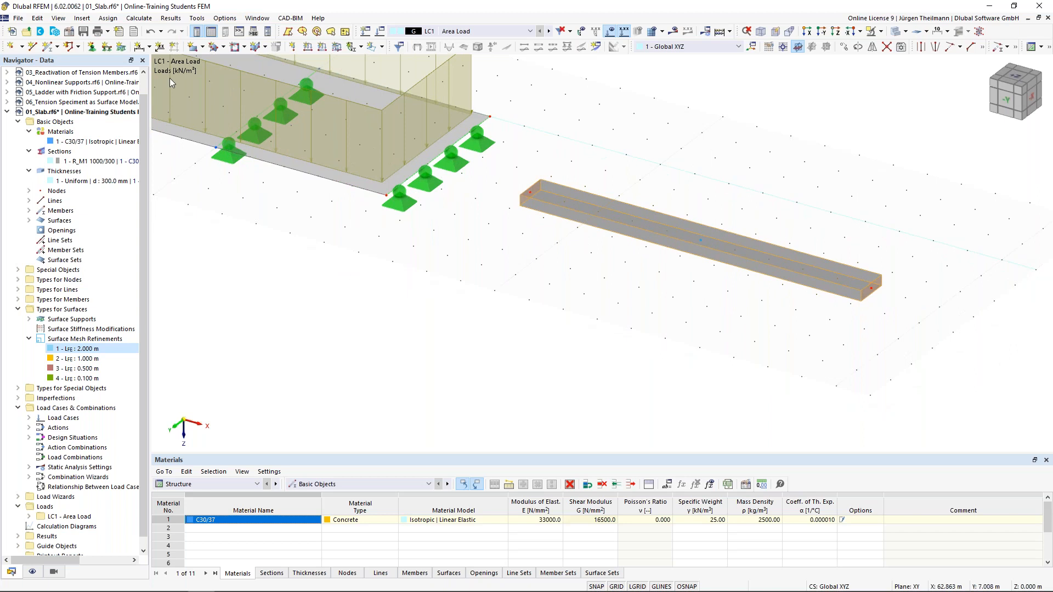
pyautogui.click(92, 47)
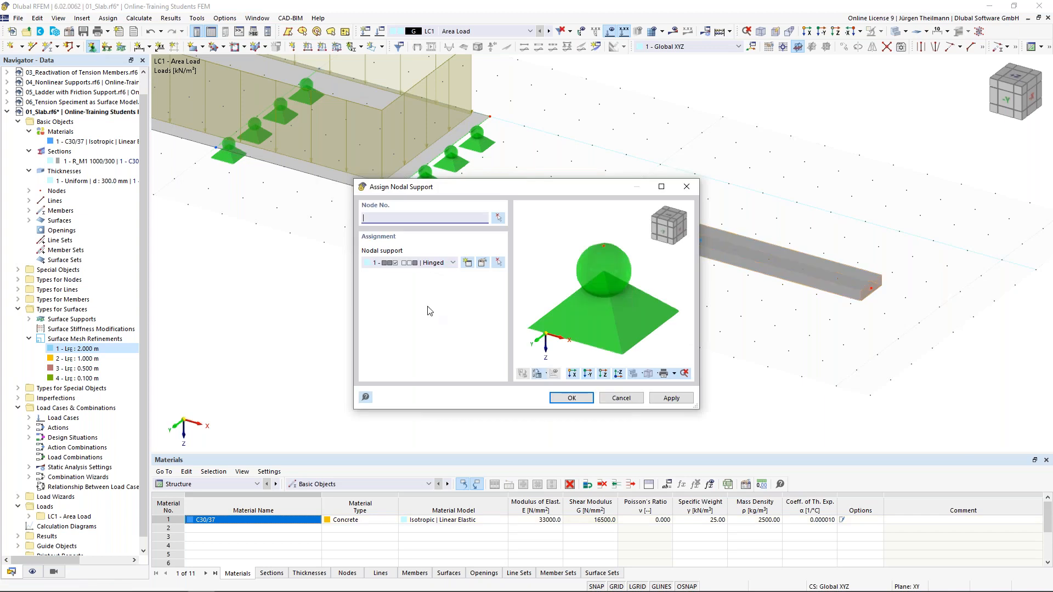
pyautogui.click(498, 219)
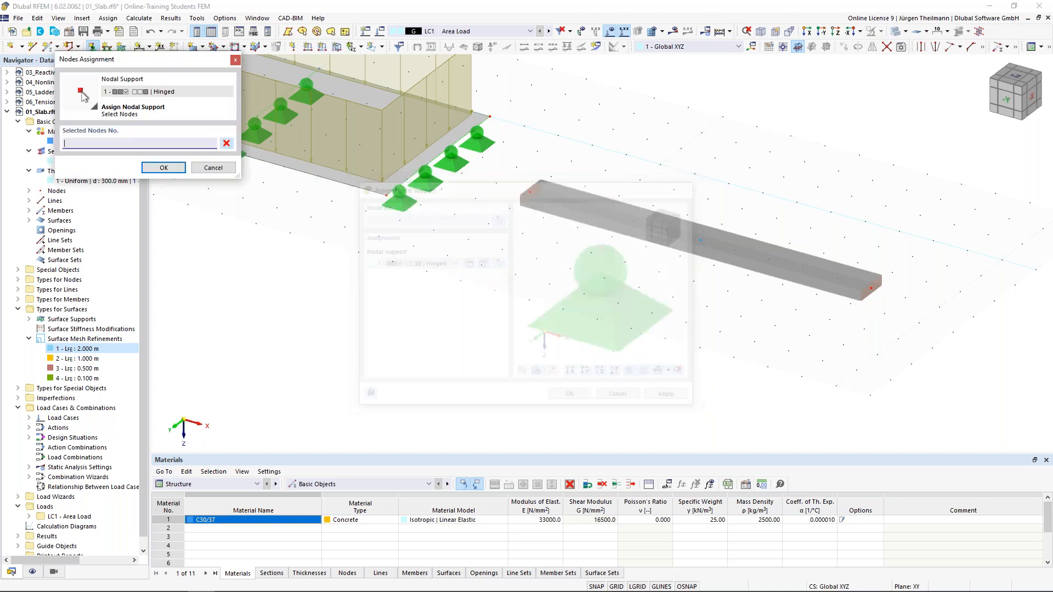
pyautogui.moveTo(660, 145); pyautogui.dragTo(944, 379)
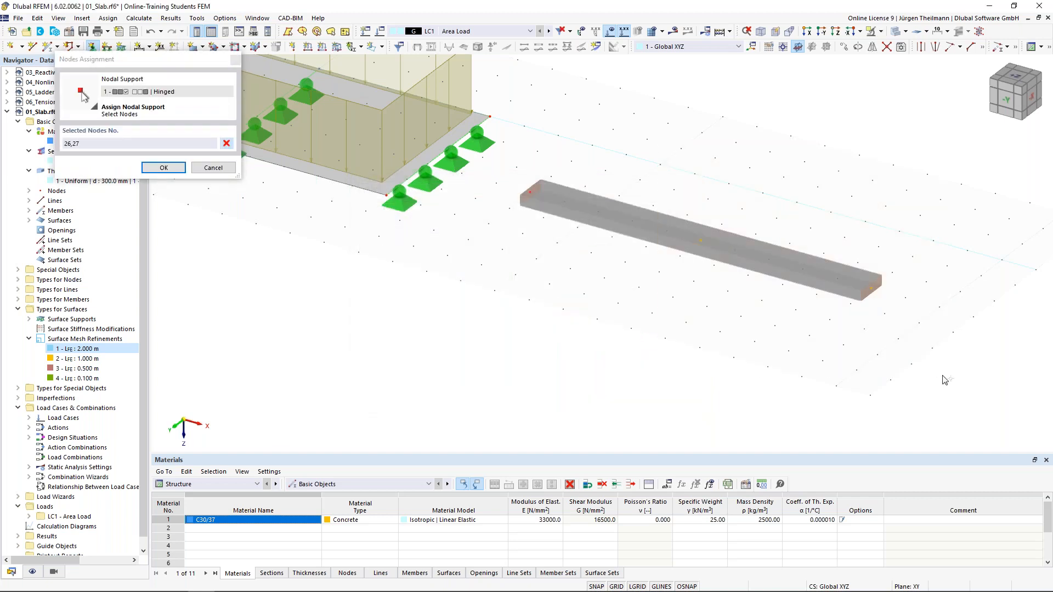
pyautogui.click(164, 168)
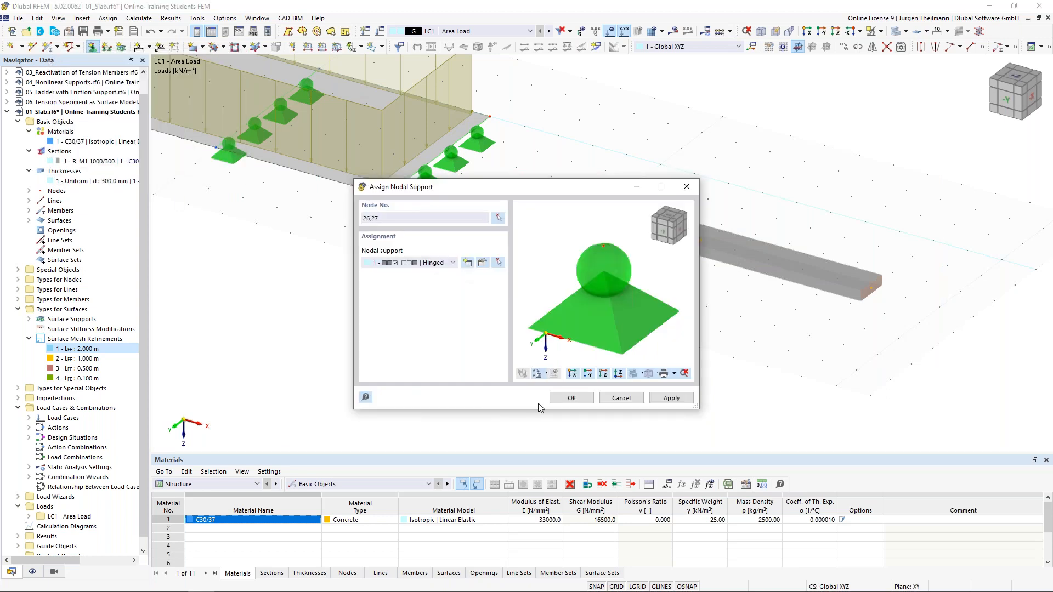
pyautogui.click(680, 399)
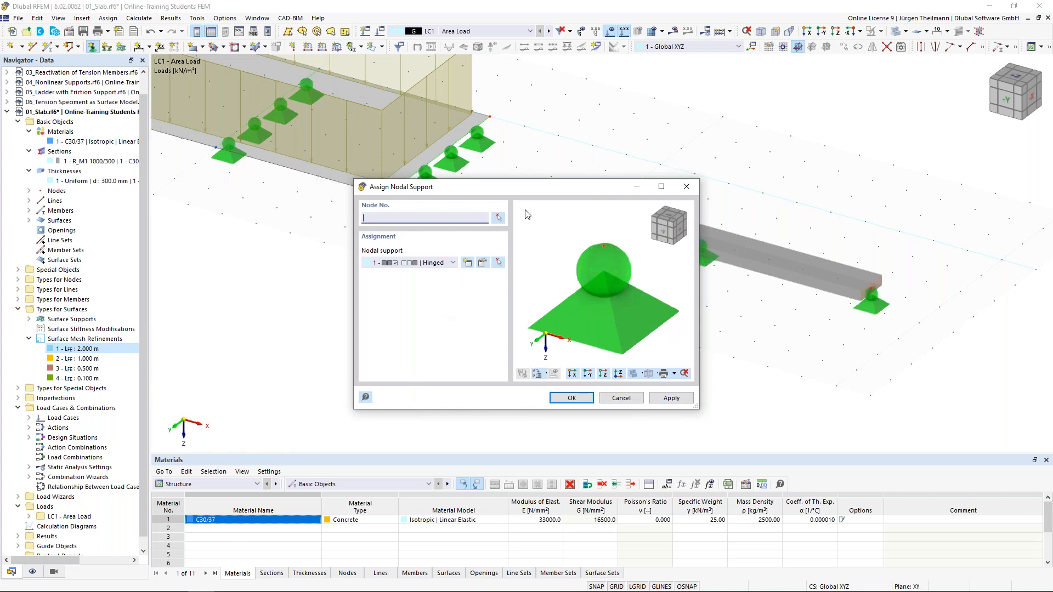
pyautogui.moveTo(552, 191); pyautogui.dragTo(563, 225)
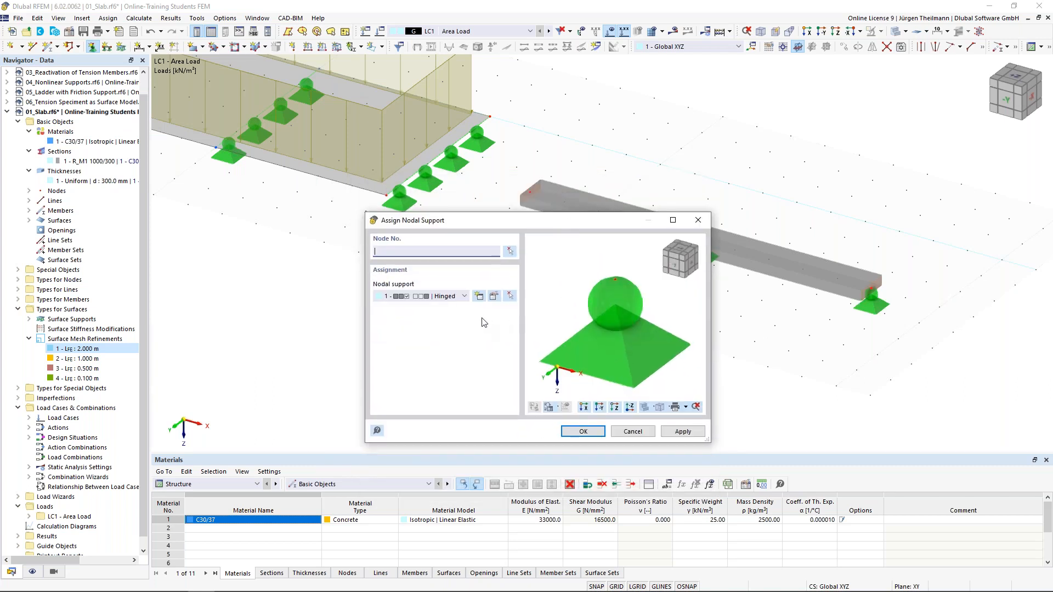
# Define a new nodal support type that also restrains rotation about the x axis.
pyautogui.click(480, 296)
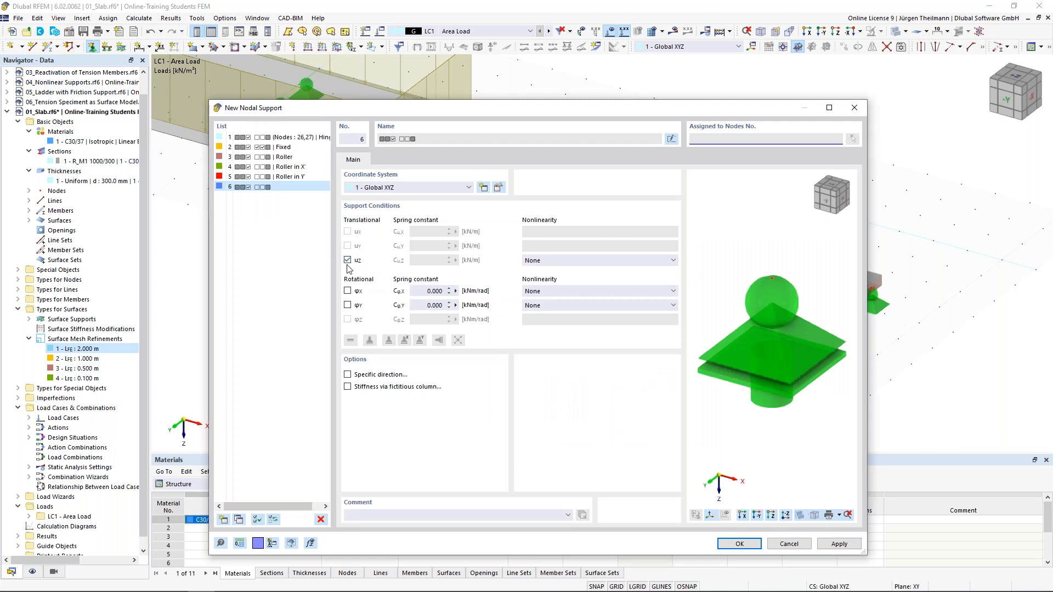
pyautogui.click(347, 290)
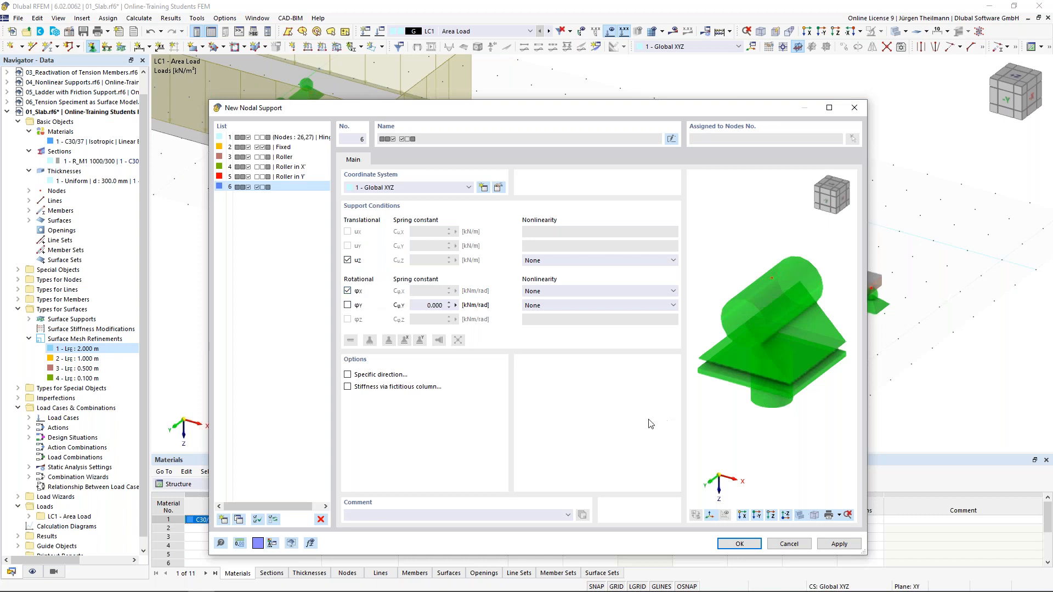
pyautogui.click(735, 544)
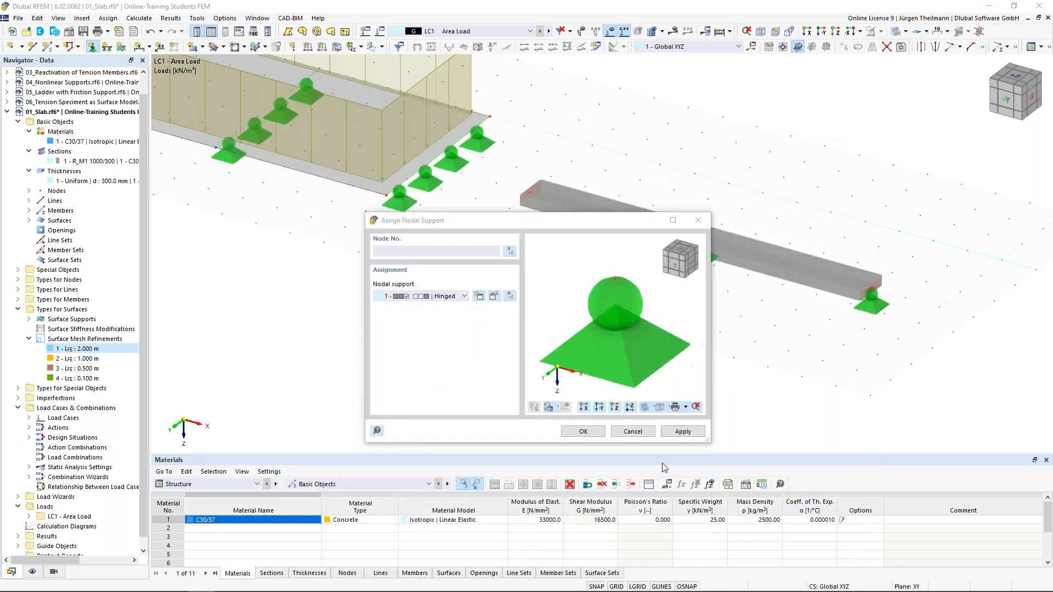
# Assign the new support to node 25 at the beam's left end.
pyautogui.click(510, 252)
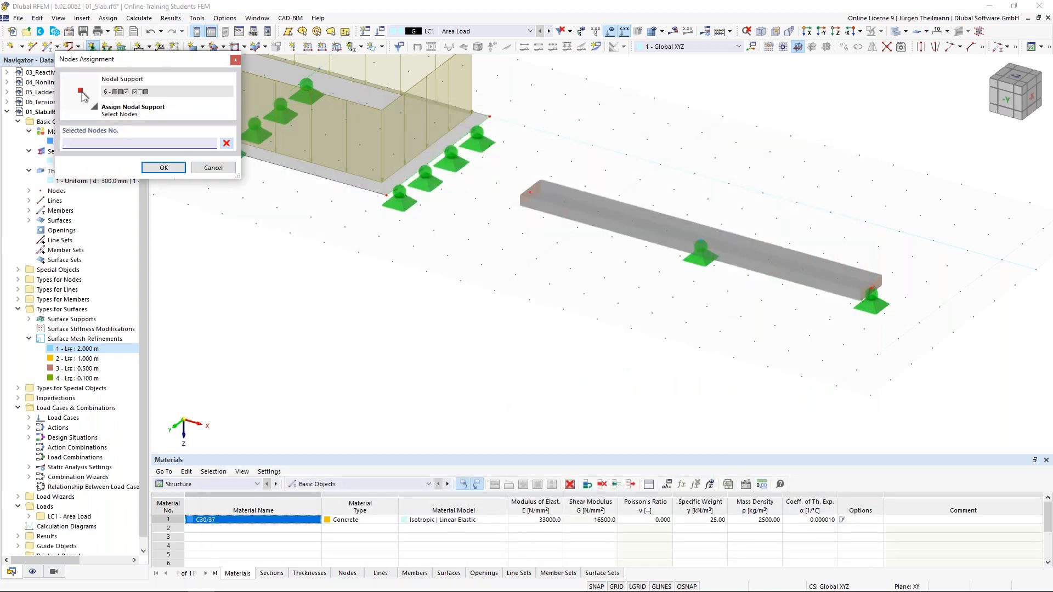
pyautogui.moveTo(512, 167); pyautogui.dragTo(587, 266)
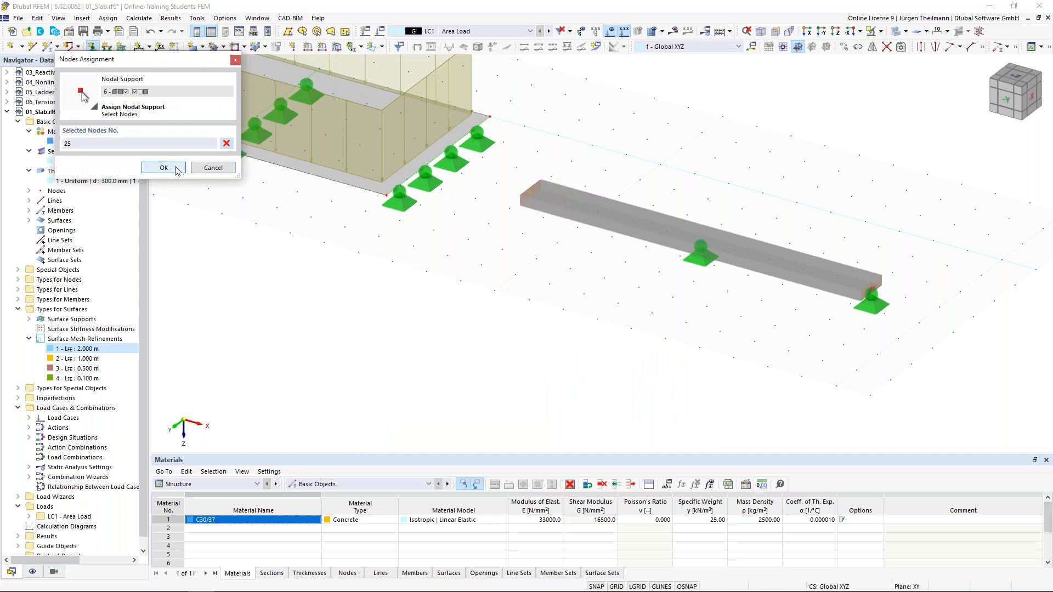
pyautogui.click(163, 167)
pyautogui.click(571, 399)
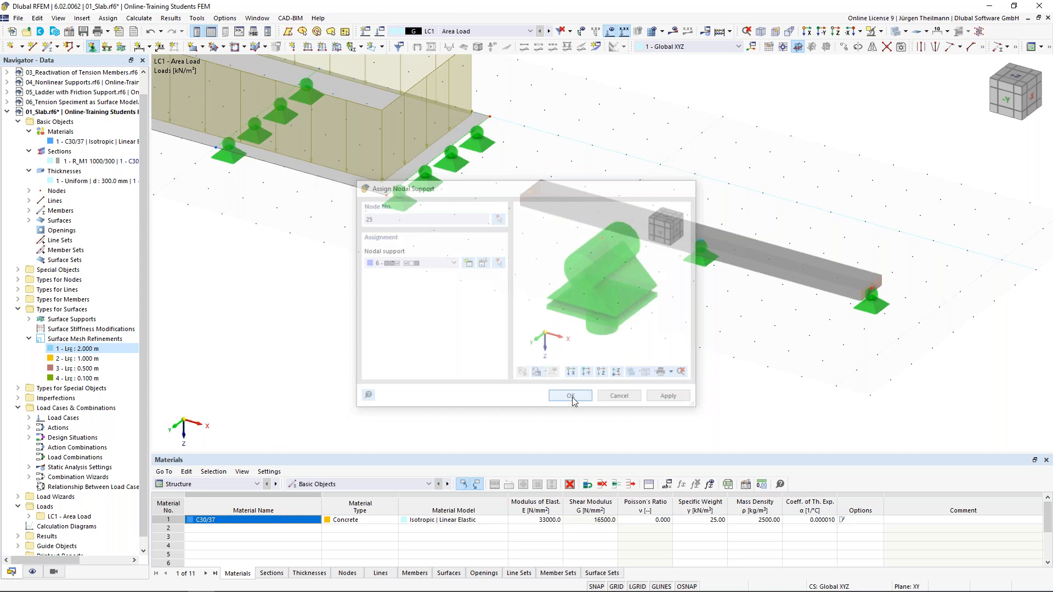
pyautogui.click(493, 323)
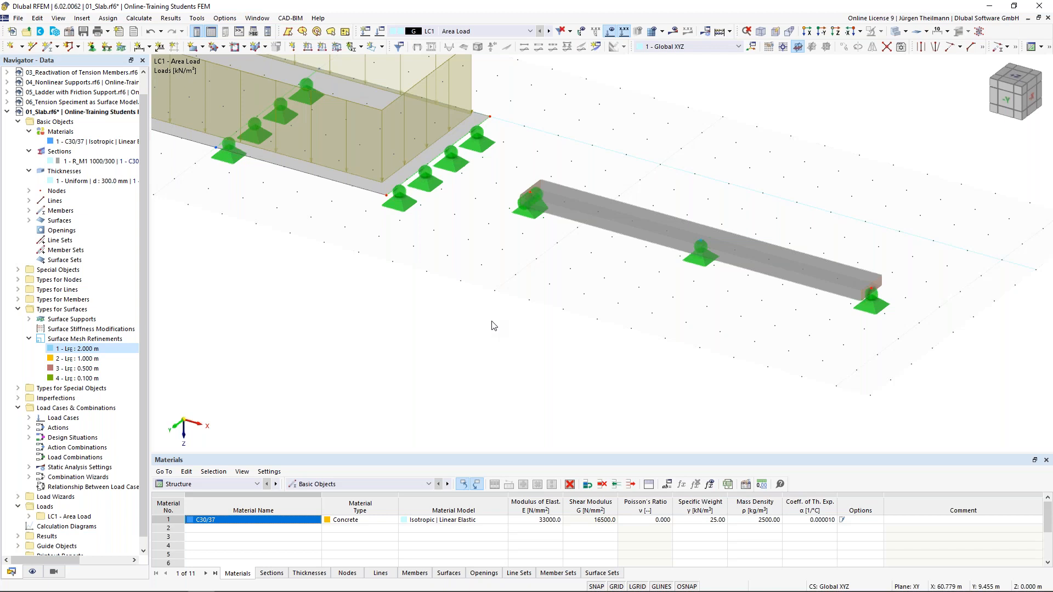
pyautogui.scroll(-2, 492, 326)
pyautogui.moveTo(573, 327); pyautogui.dragTo(686, 343, button='middle')
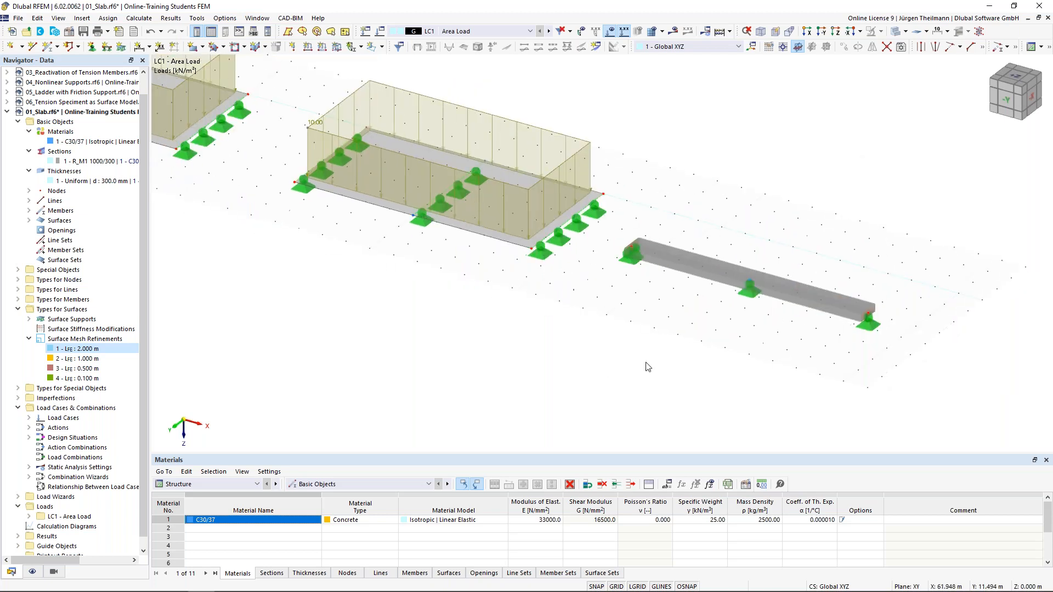
pyautogui.click(834, 304)
pyautogui.click(404, 324)
# Apply a uniform 10 kN/m member load to the beam in LC1.
pyautogui.click(322, 49)
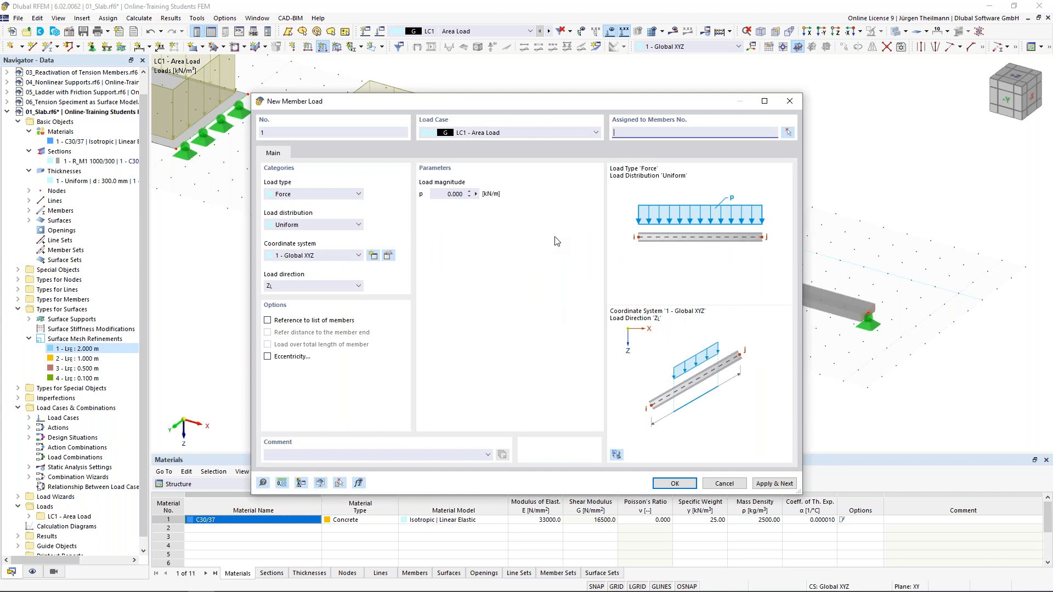
pyautogui.click(441, 193)
pyautogui.write('10')
pyautogui.press('Tab')
pyautogui.click(729, 132)
pyautogui.click(671, 484)
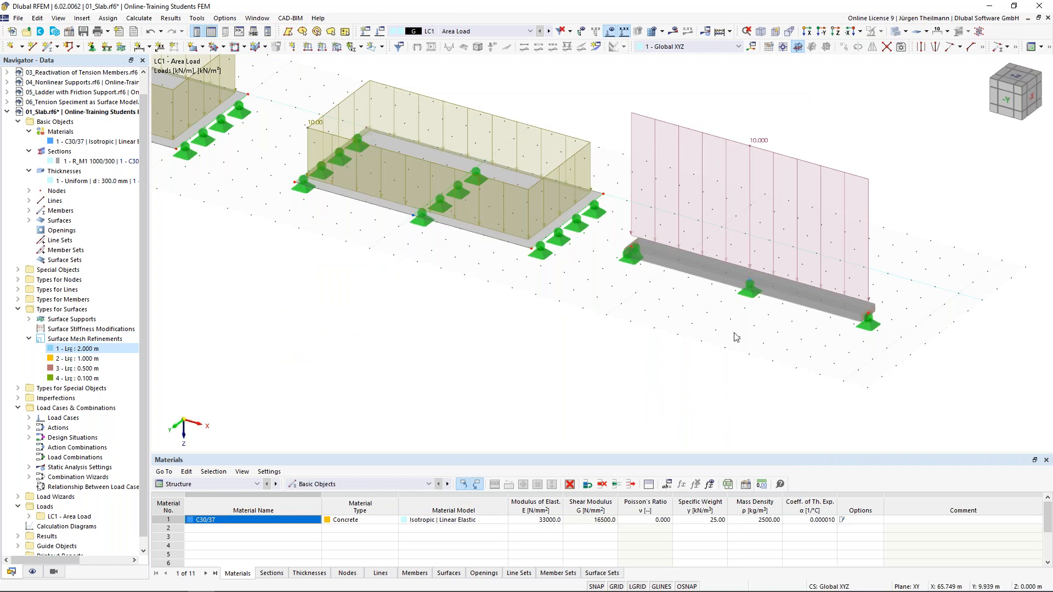
# Shrink the displayed size of the member load graphic.
pyautogui.rightClick(760, 144)
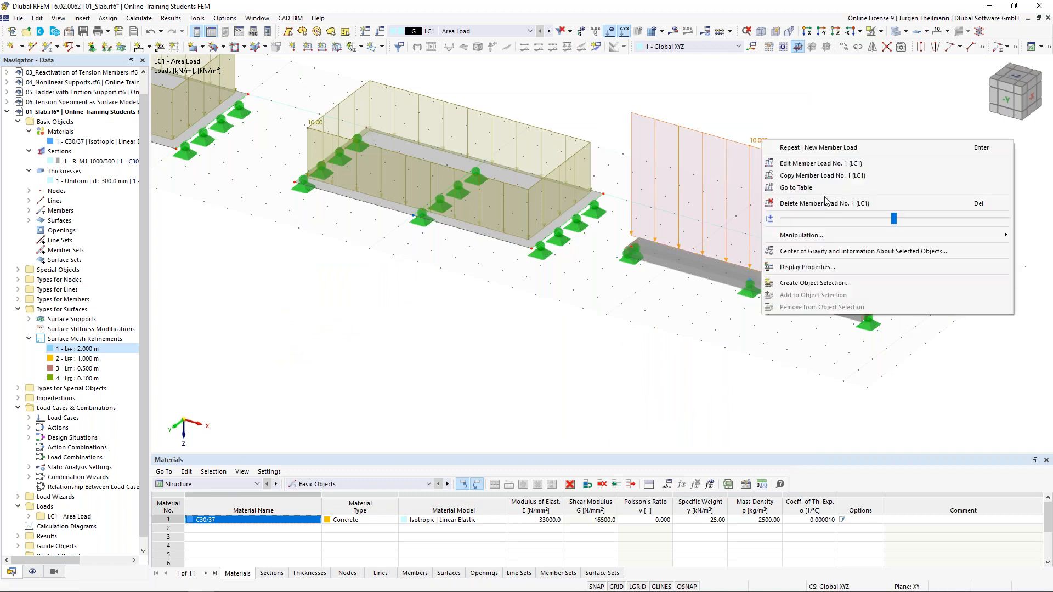
pyautogui.moveTo(896, 225); pyautogui.dragTo(870, 221)
pyautogui.click(685, 115)
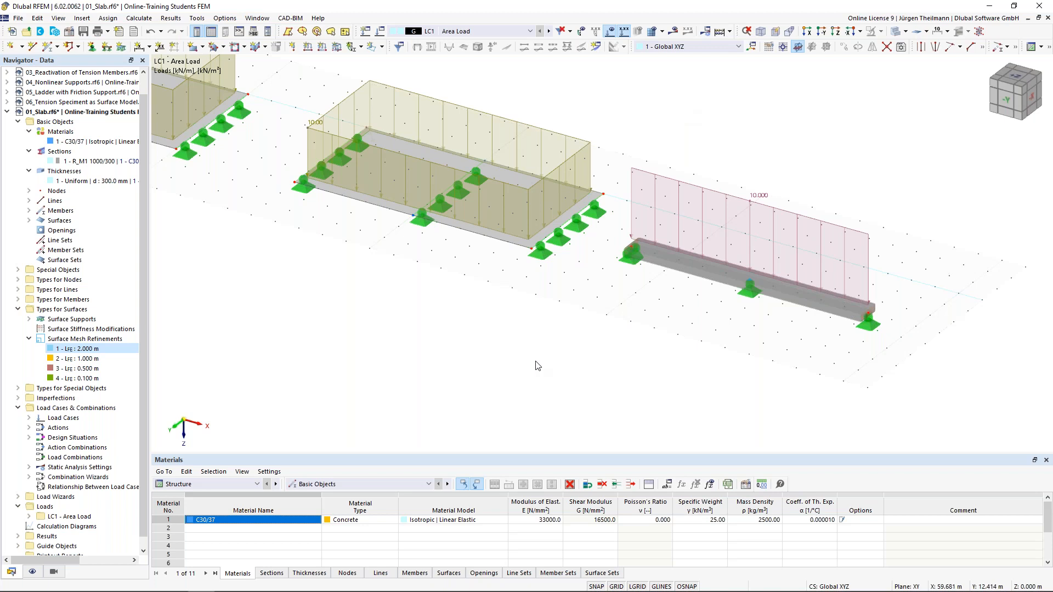
pyautogui.scroll(-2, 536, 366)
pyautogui.moveTo(459, 377); pyautogui.dragTo(642, 349, button='middle')
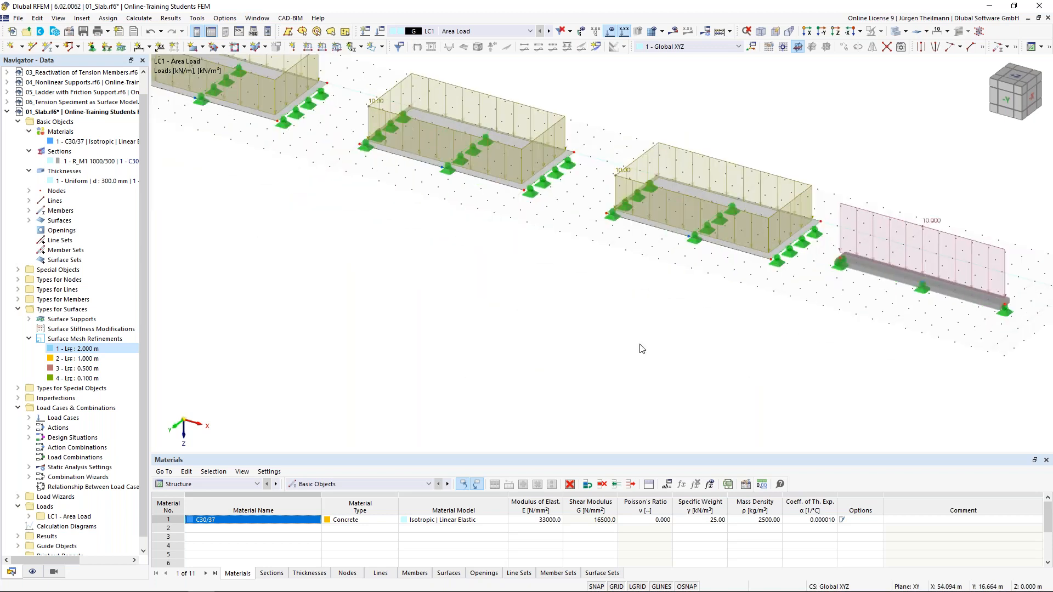
pyautogui.scroll(-2, 641, 348)
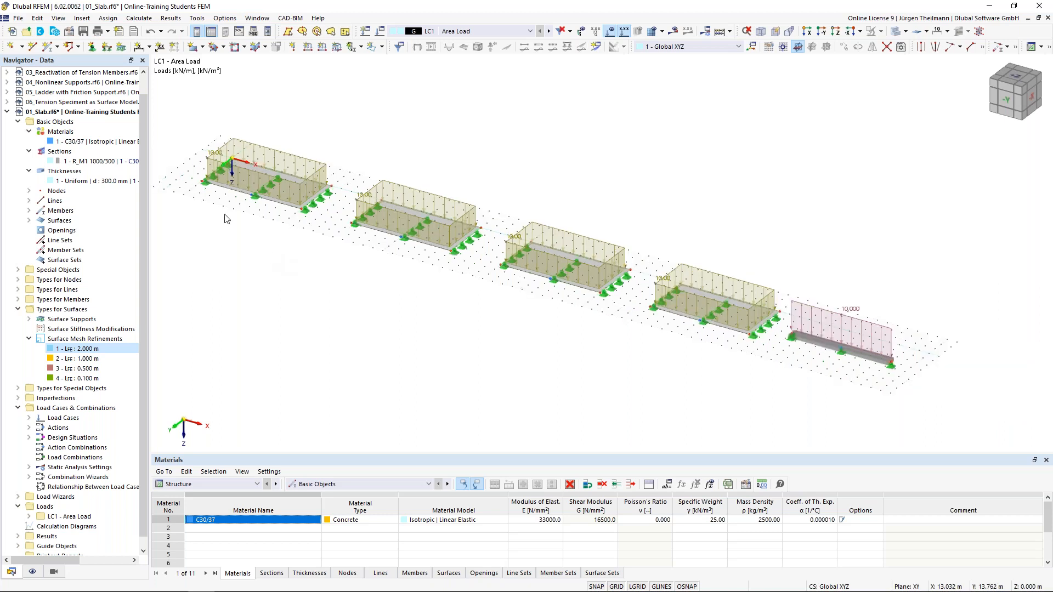
# Tidy the Navigator groups so only Special Objects is expanded, showing Result Sections.
pyautogui.scroll(-2, 281, 222)
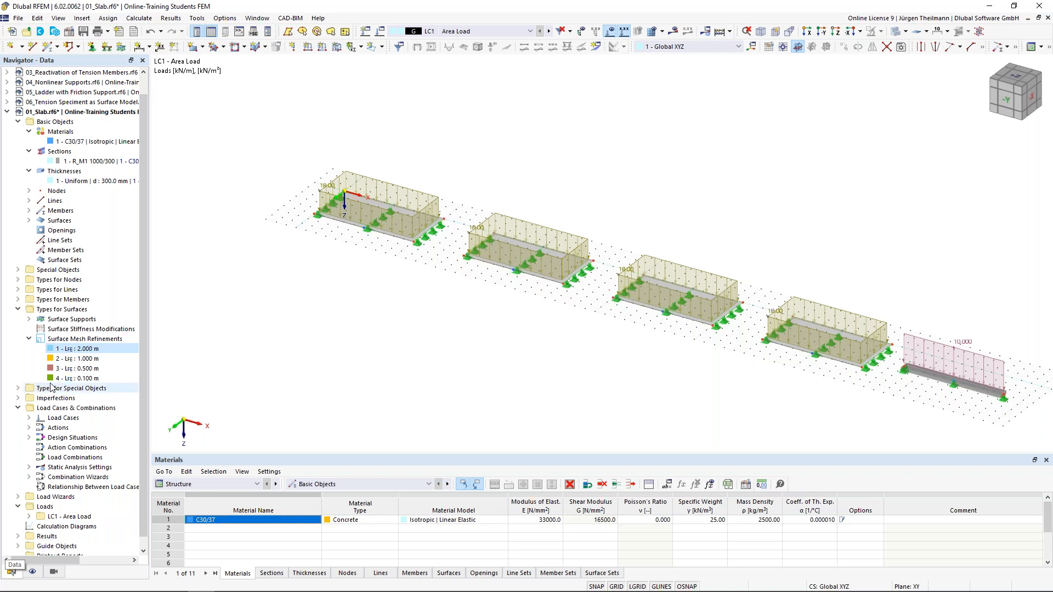
pyautogui.scroll(-1, 59, 319)
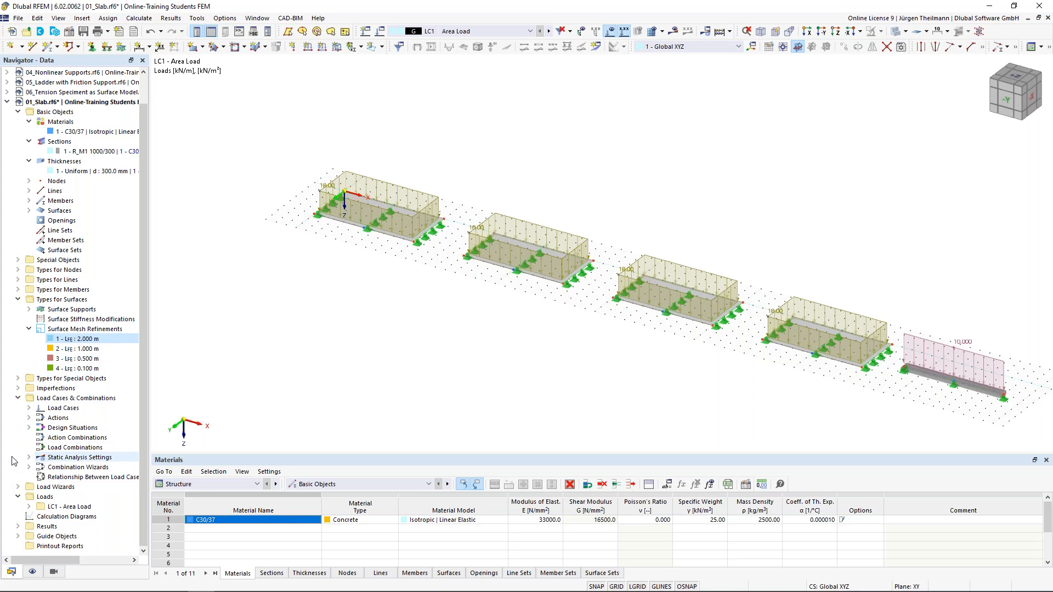
pyautogui.click(18, 260)
pyautogui.click(18, 260)
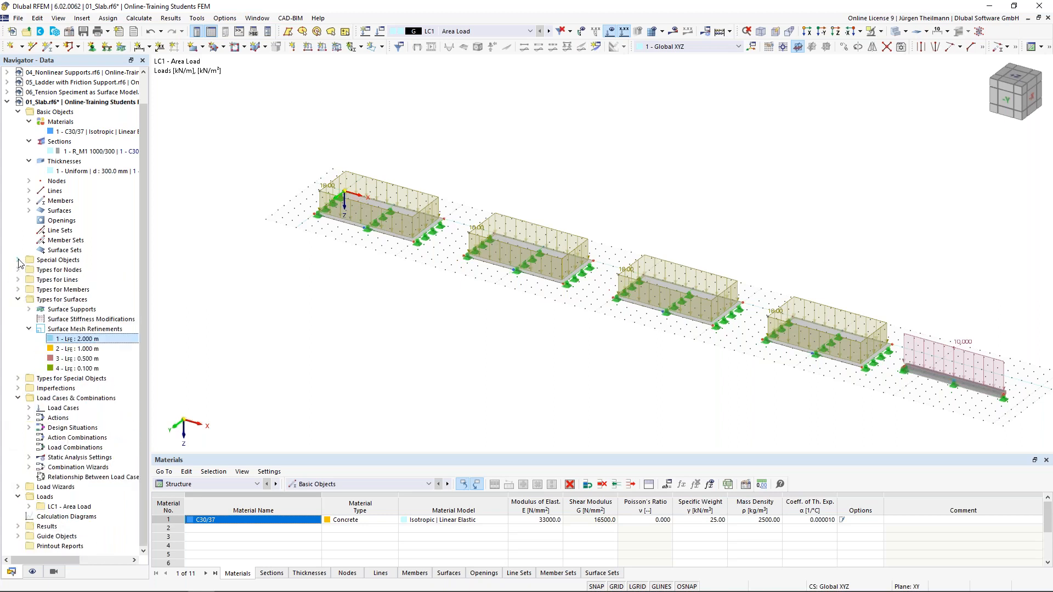
pyautogui.click(18, 527)
pyautogui.scroll(-2, 19, 527)
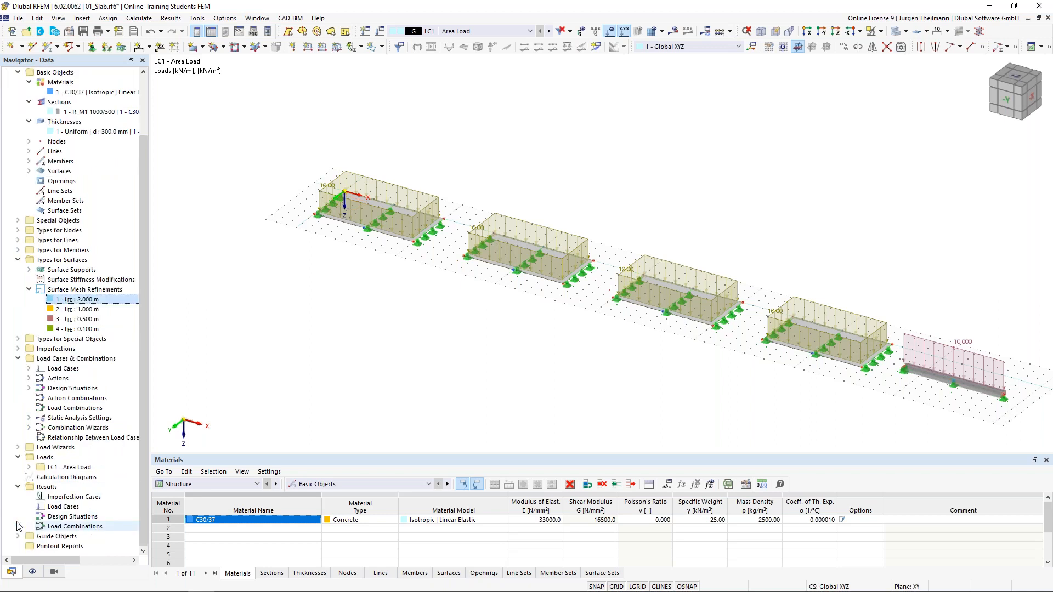
pyautogui.click(18, 487)
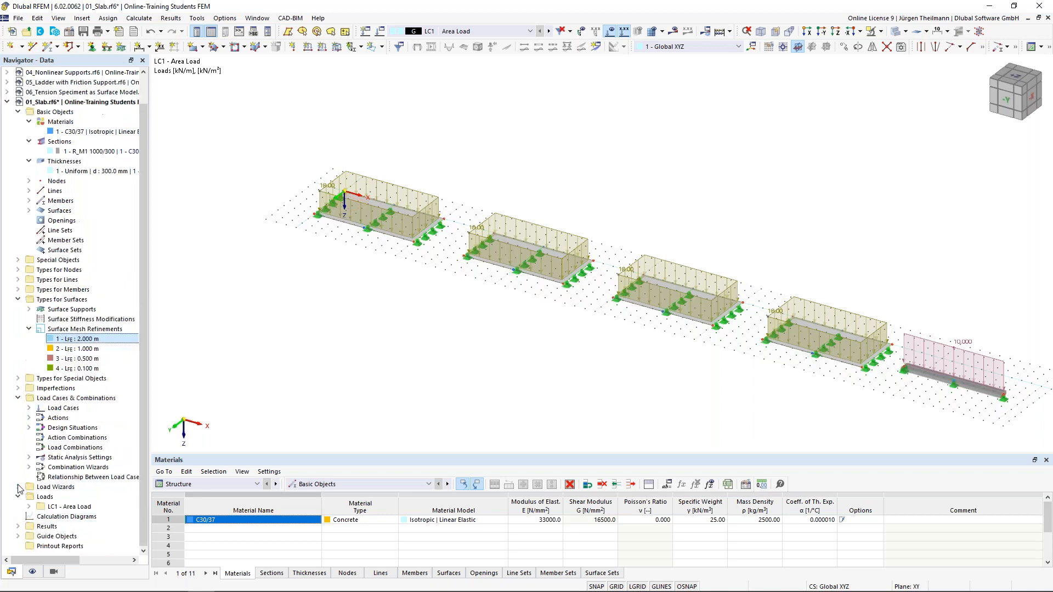
pyautogui.click(18, 537)
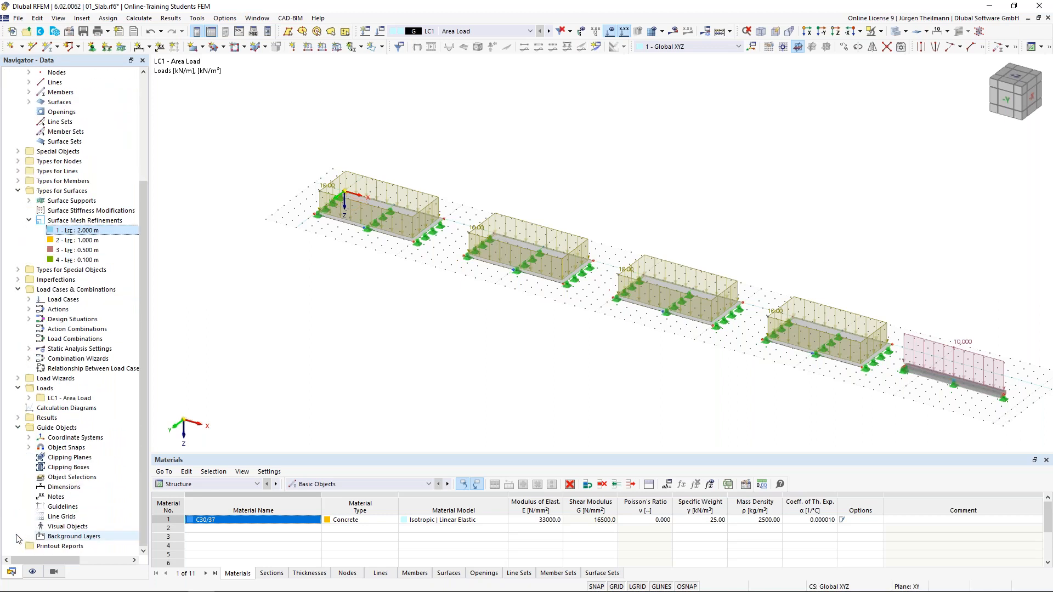
pyautogui.click(16, 428)
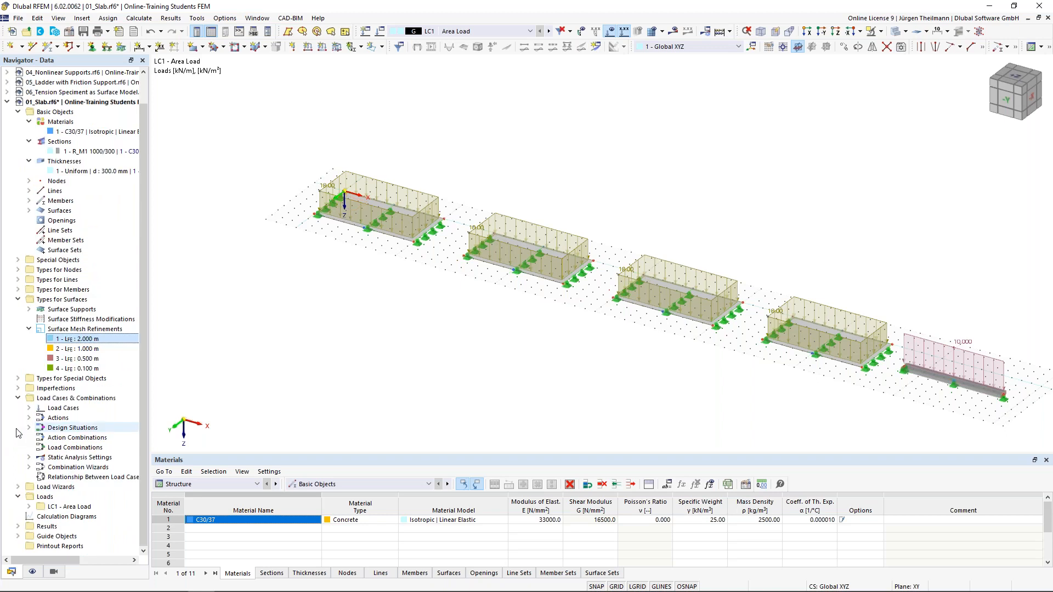
pyautogui.click(18, 399)
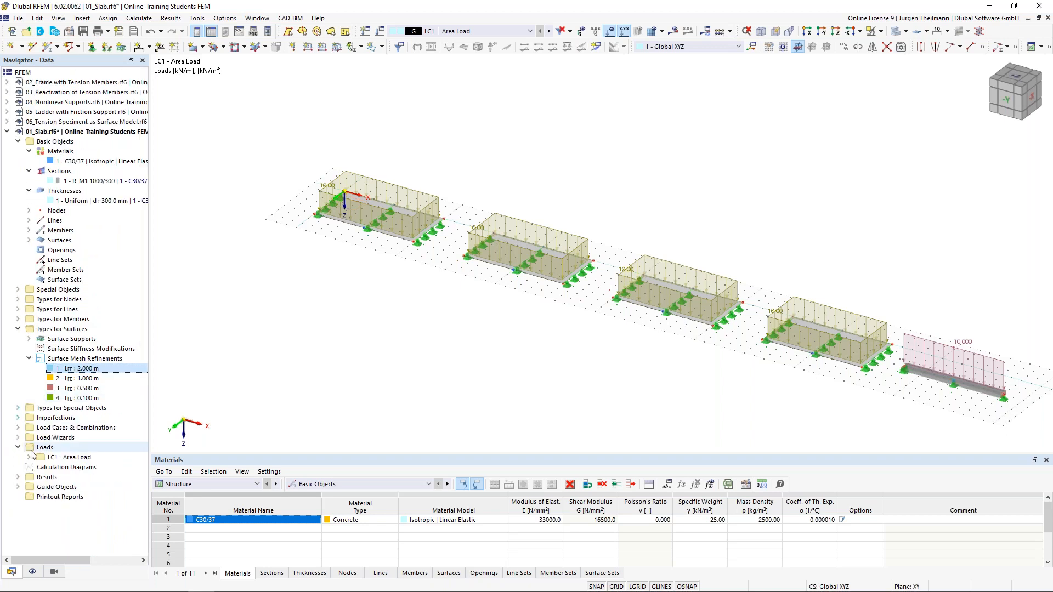
pyautogui.click(18, 290)
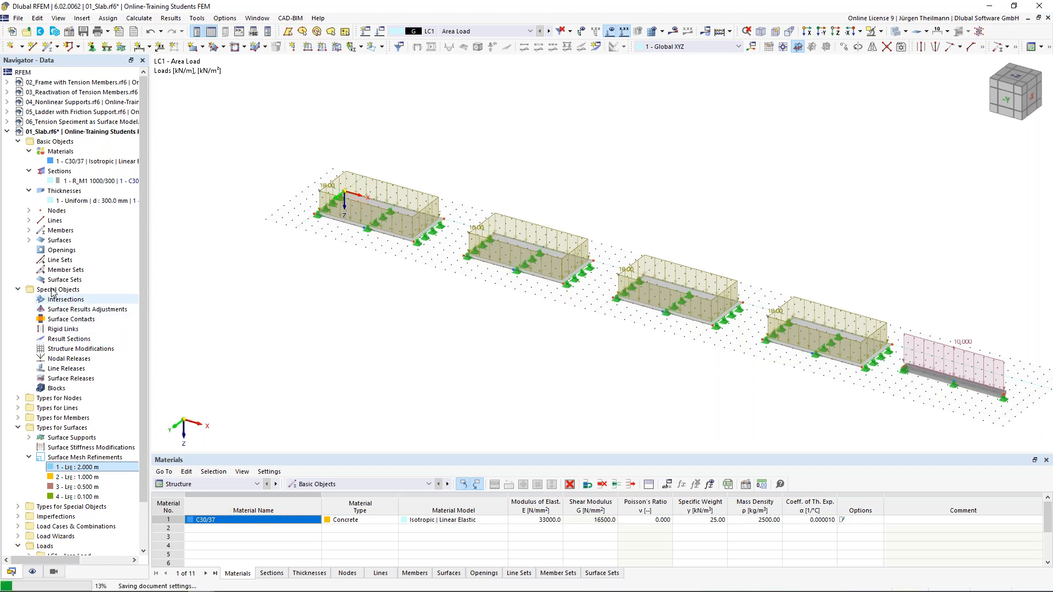
pyautogui.rightClick(81, 344)
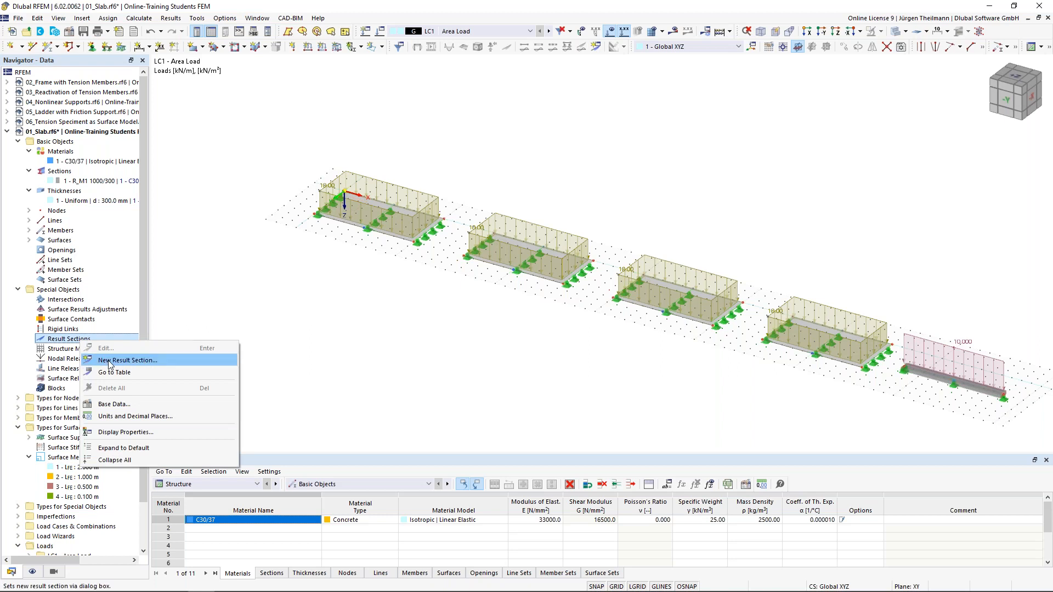
# Start Section 1 as a '2 points and vector' result section assigned to All.
pyautogui.click(151, 361)
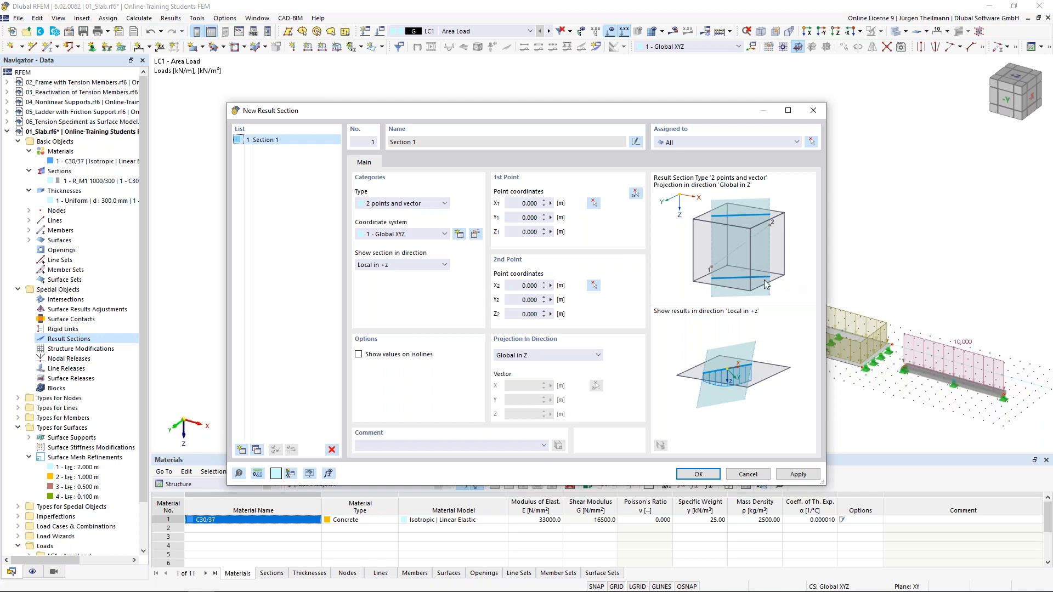
pyautogui.click(797, 144)
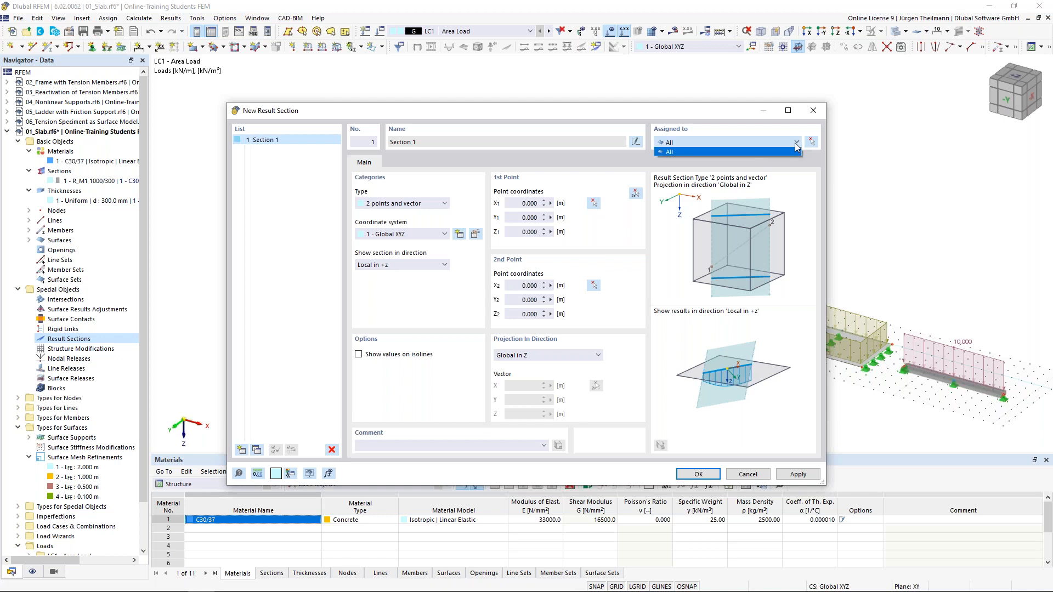
pyautogui.click(792, 152)
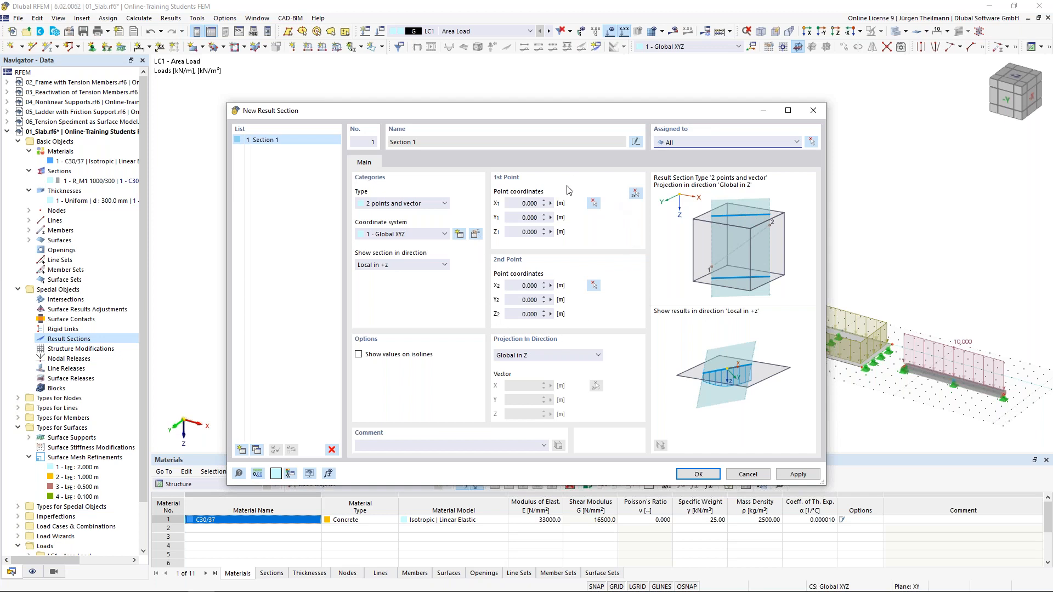
pyautogui.click(635, 194)
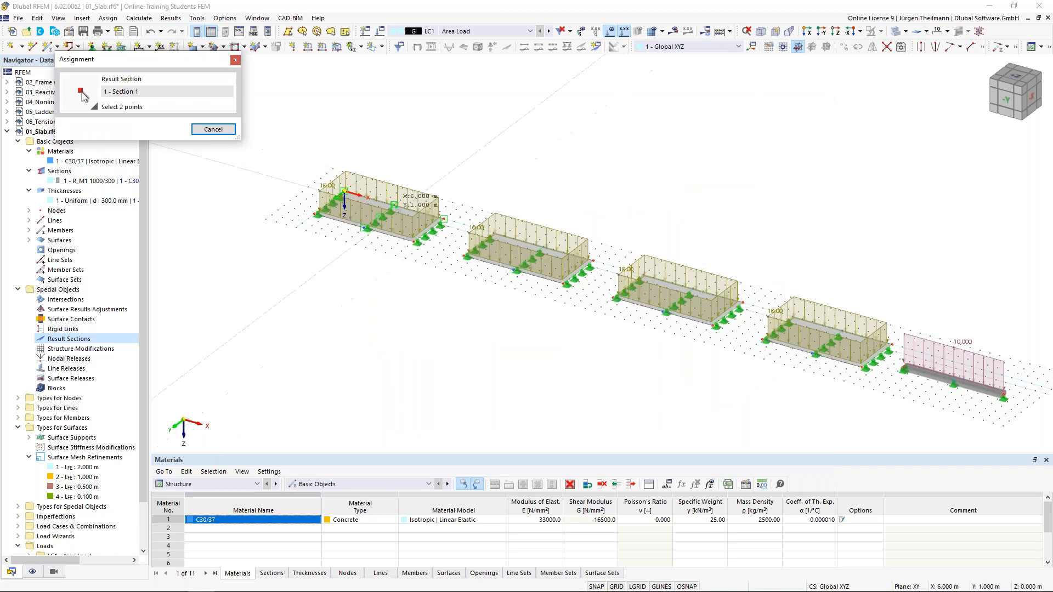
# Hide load graphics and pick Section 1's points along Y 2.500 m, ending at X 55.000.
pyautogui.scroll(1, 349, 195)
pyautogui.scroll(3, 349, 194)
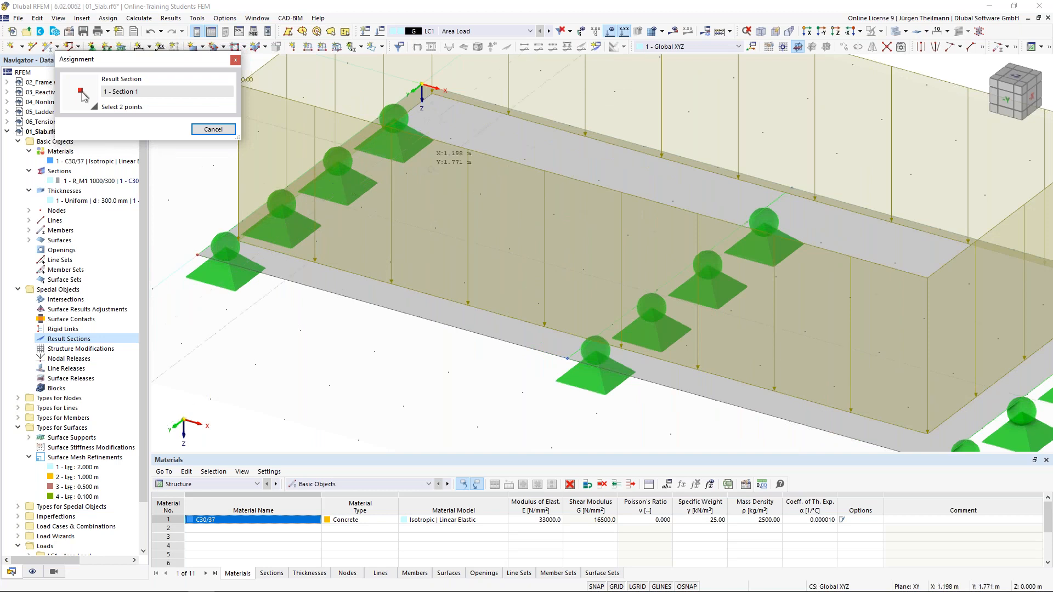
pyautogui.click(609, 31)
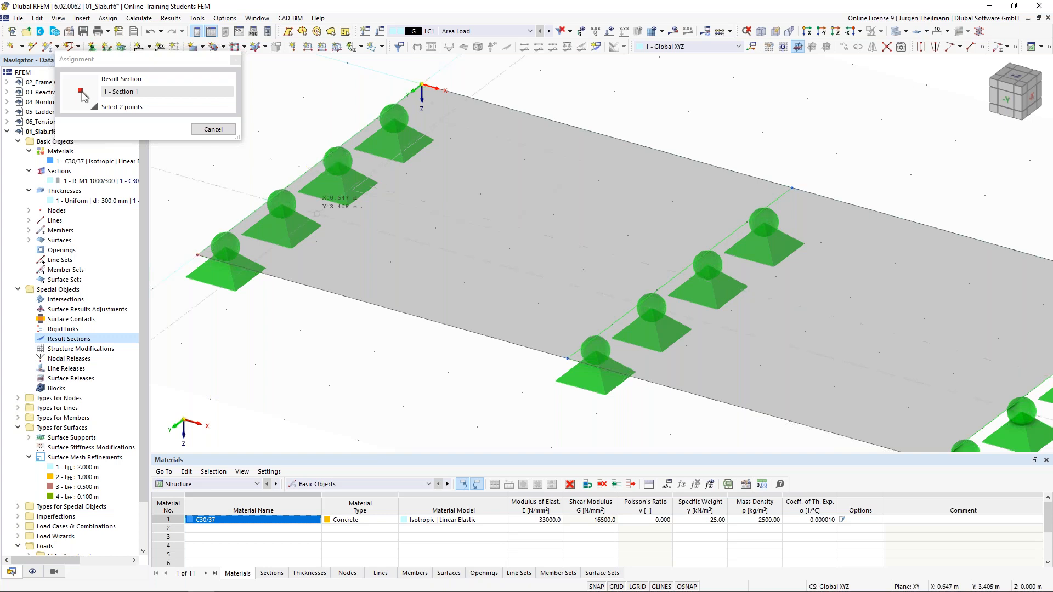
pyautogui.scroll(-6, 310, 169)
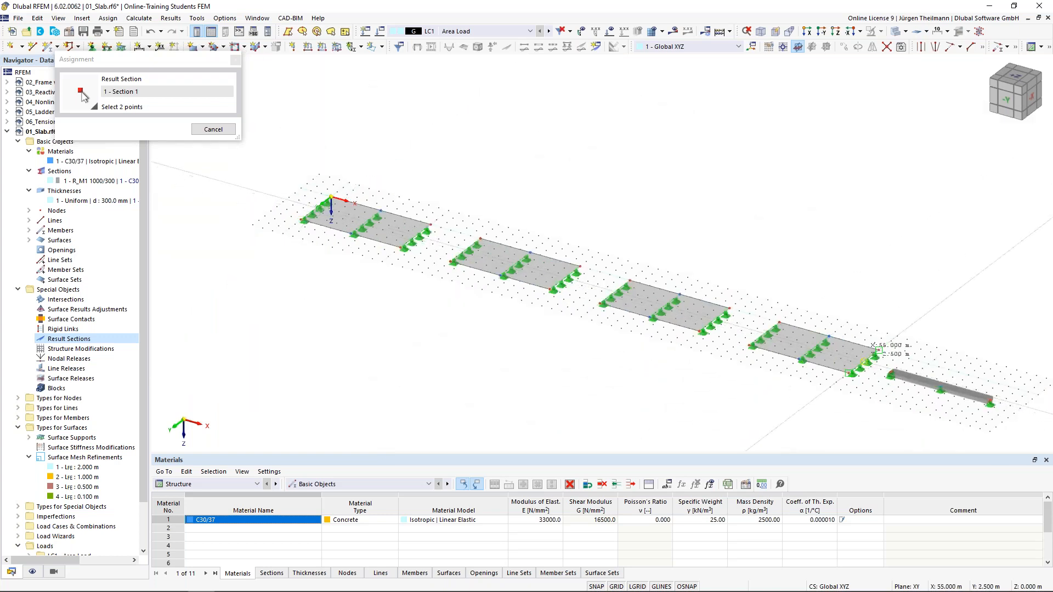
pyautogui.scroll(8, 865, 362)
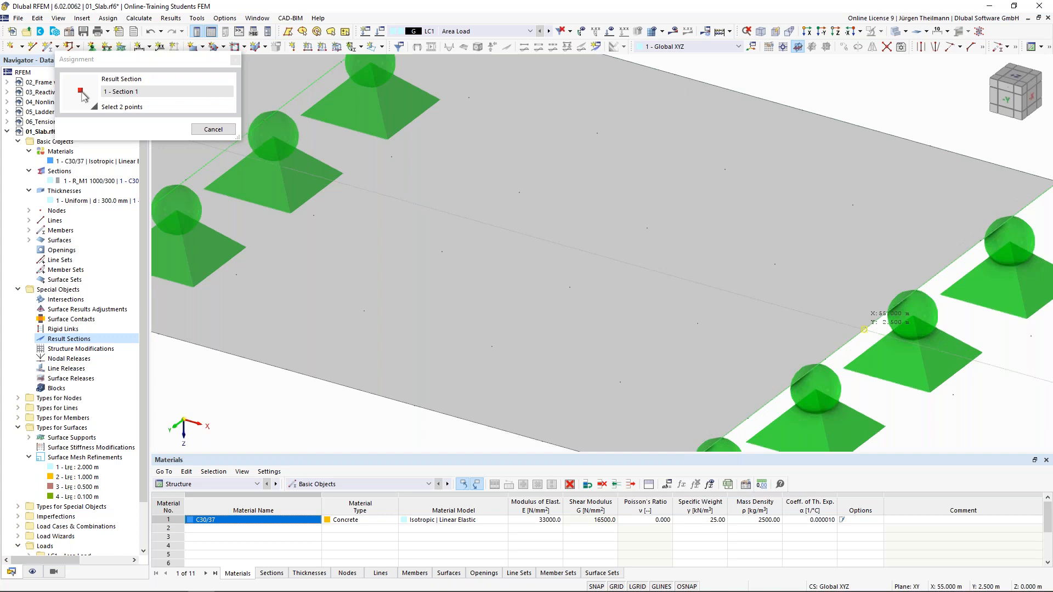
pyautogui.click(864, 330)
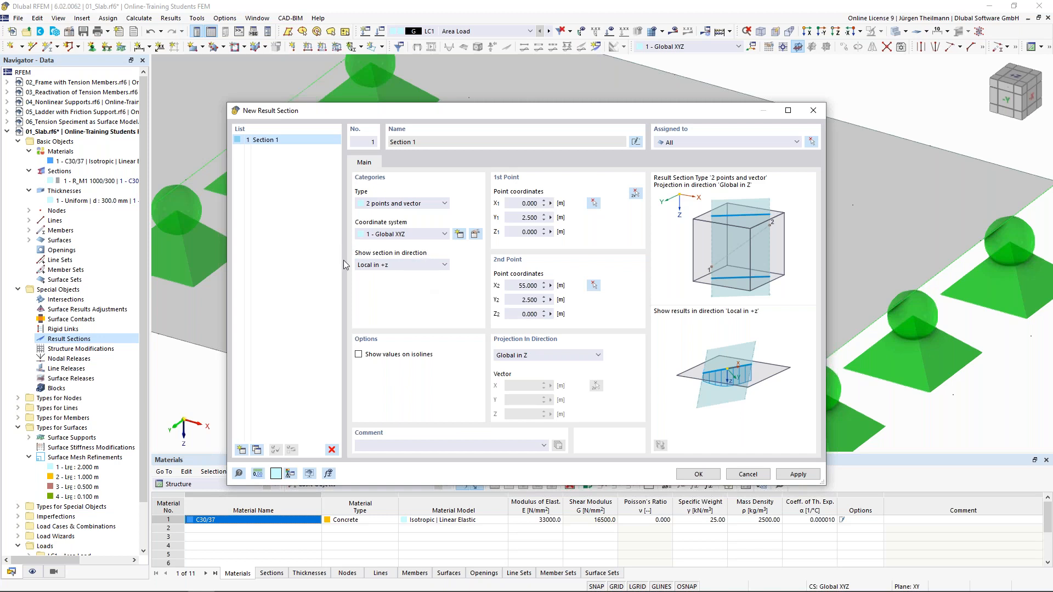
# Save Section 1 with results shown in Local +z and projected in Global Z.
pyautogui.click(423, 265)
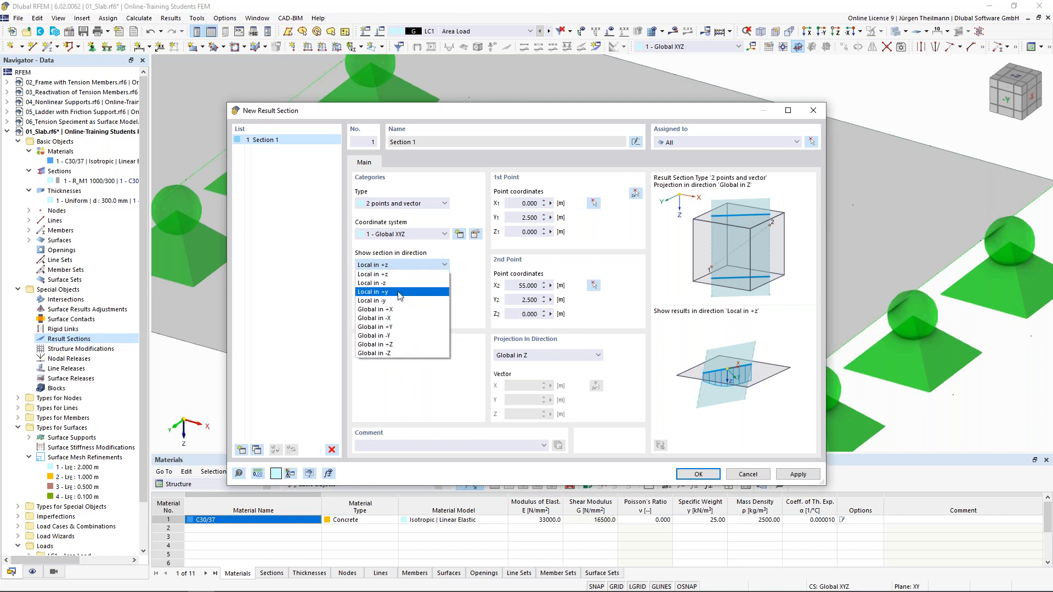
pyautogui.click(401, 266)
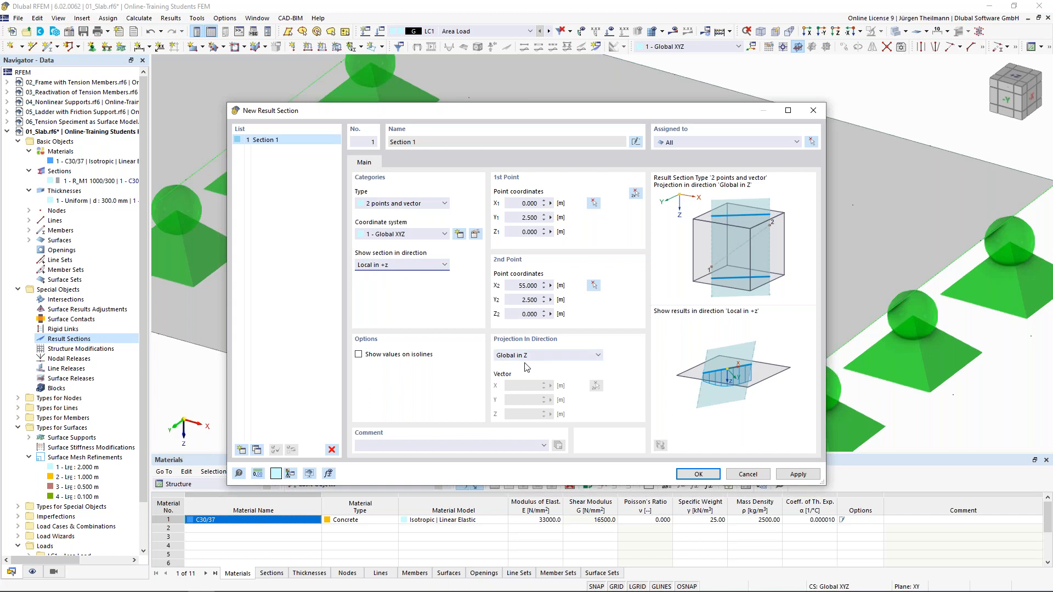
pyautogui.click(598, 357)
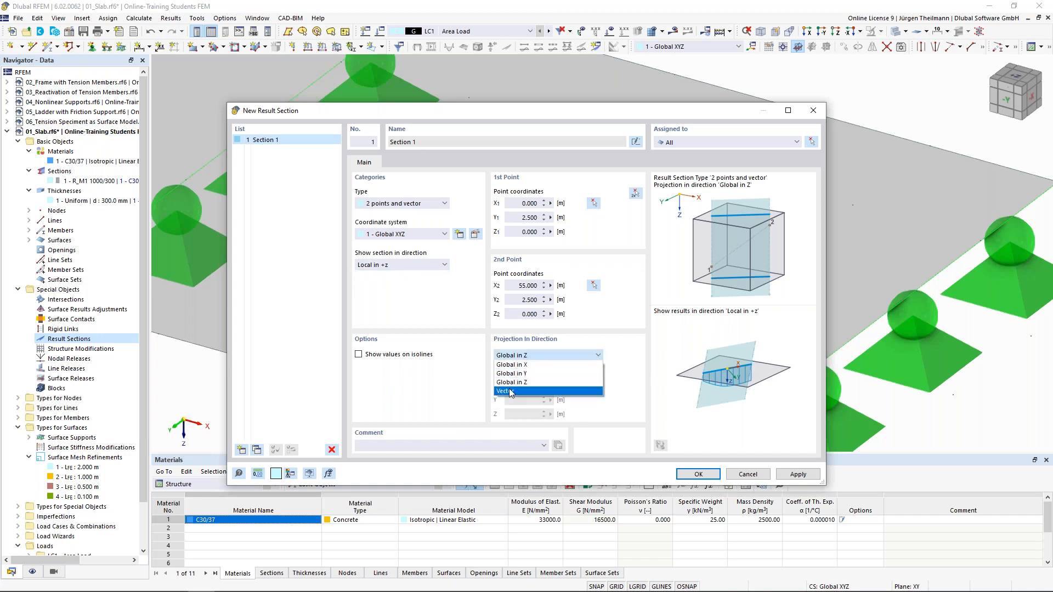
pyautogui.click(509, 354)
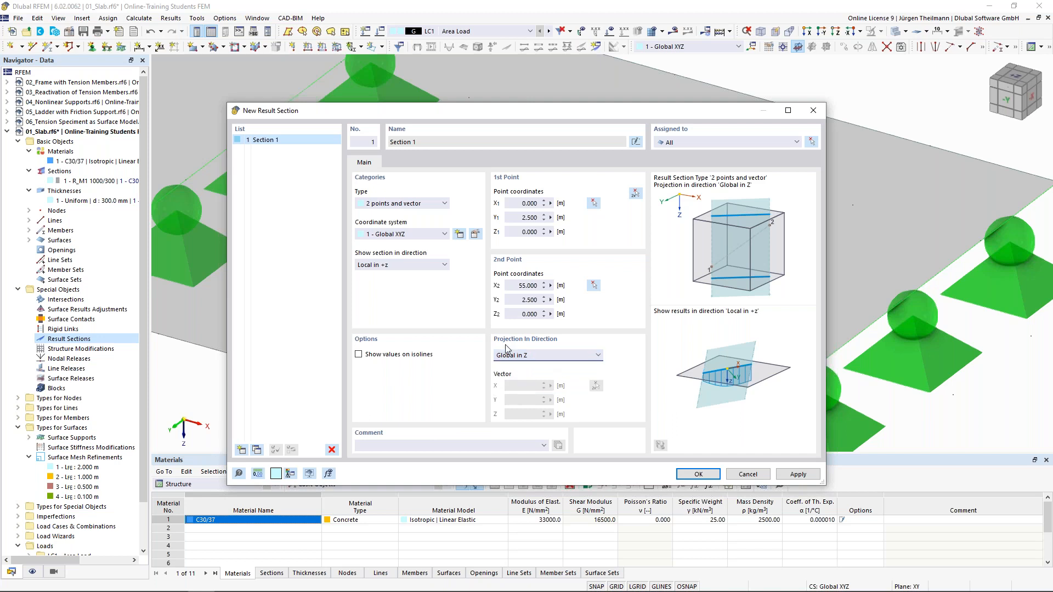
pyautogui.click(698, 474)
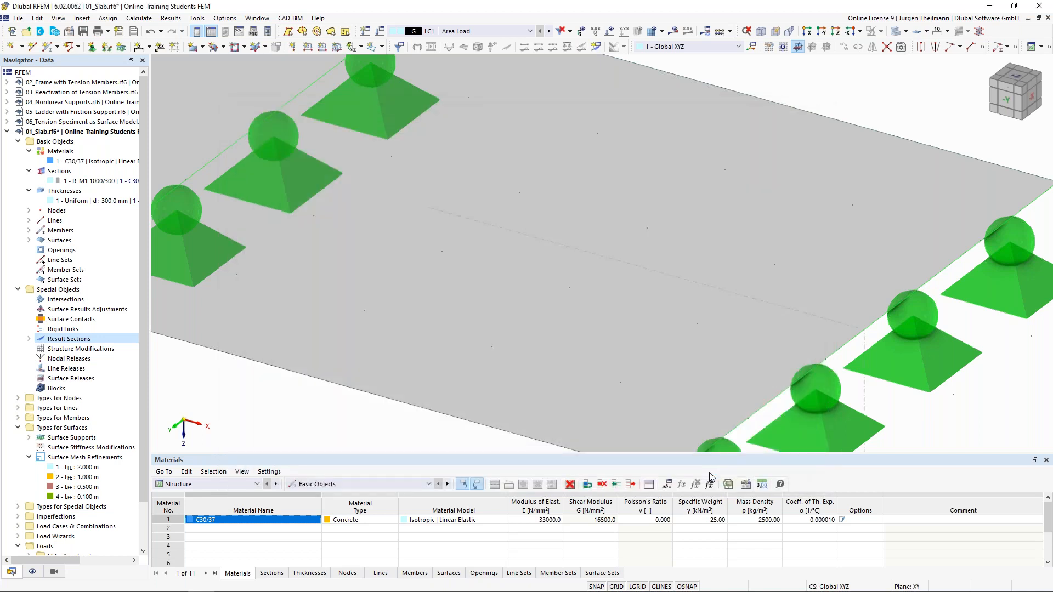
pyautogui.scroll(-3, 741, 309)
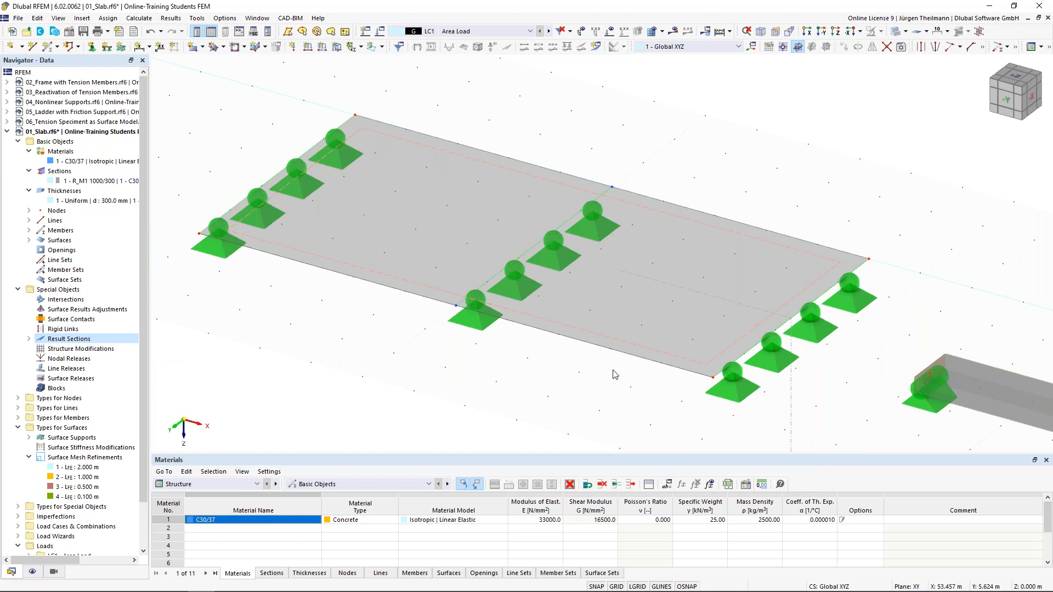
pyautogui.scroll(-5, 615, 375)
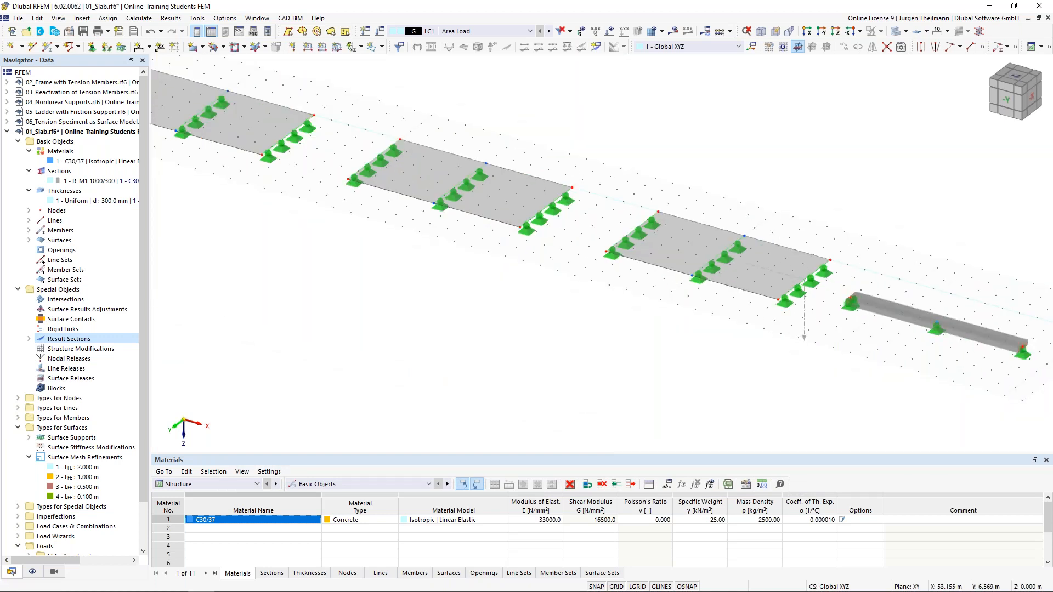
pyautogui.scroll(2, 732, 304)
pyautogui.scroll(4, 674, 359)
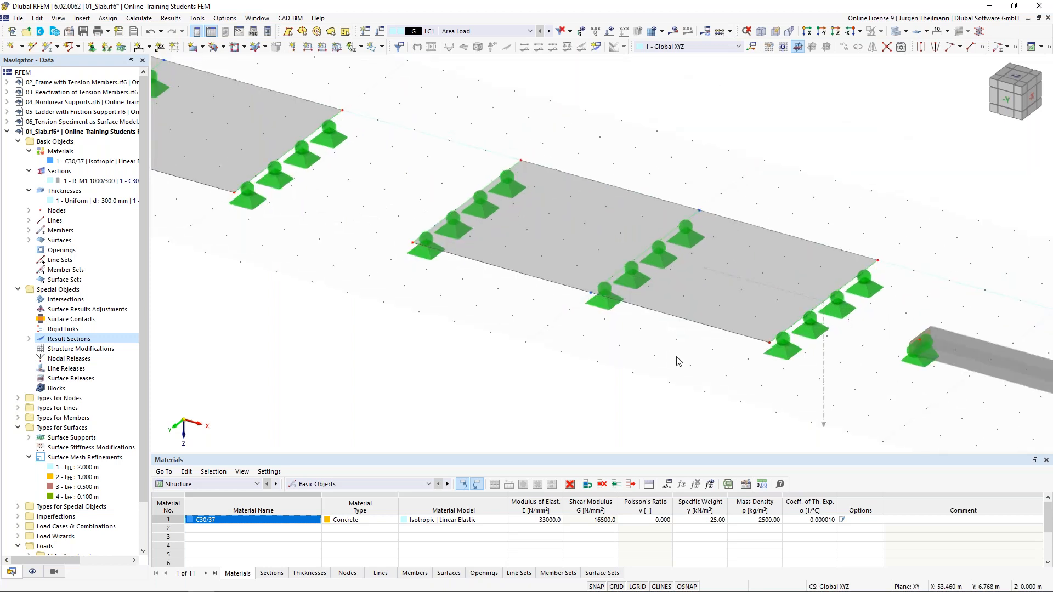
pyautogui.rightClick(689, 304)
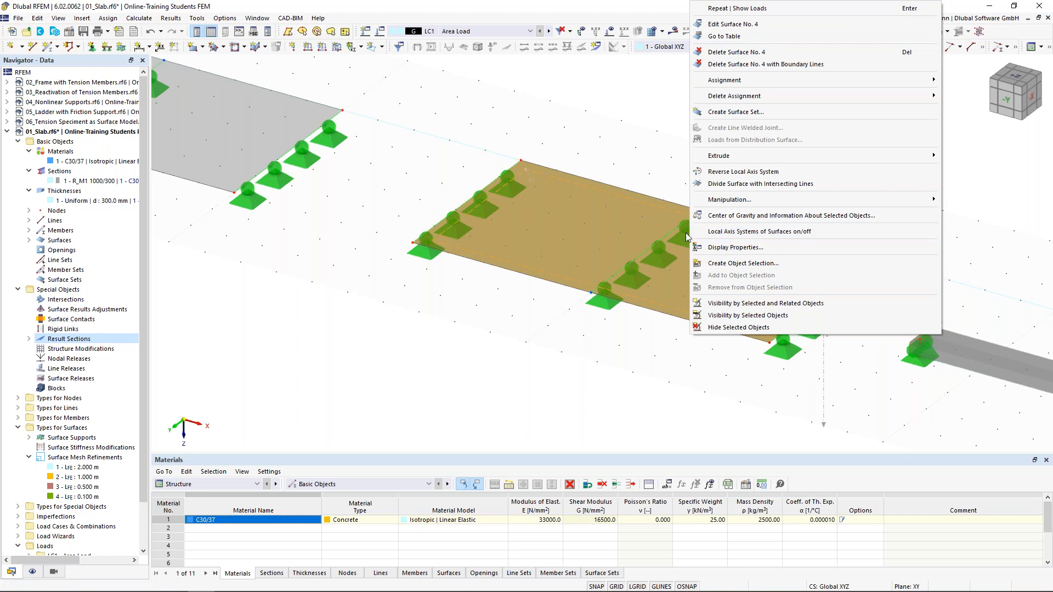
pyautogui.click(730, 233)
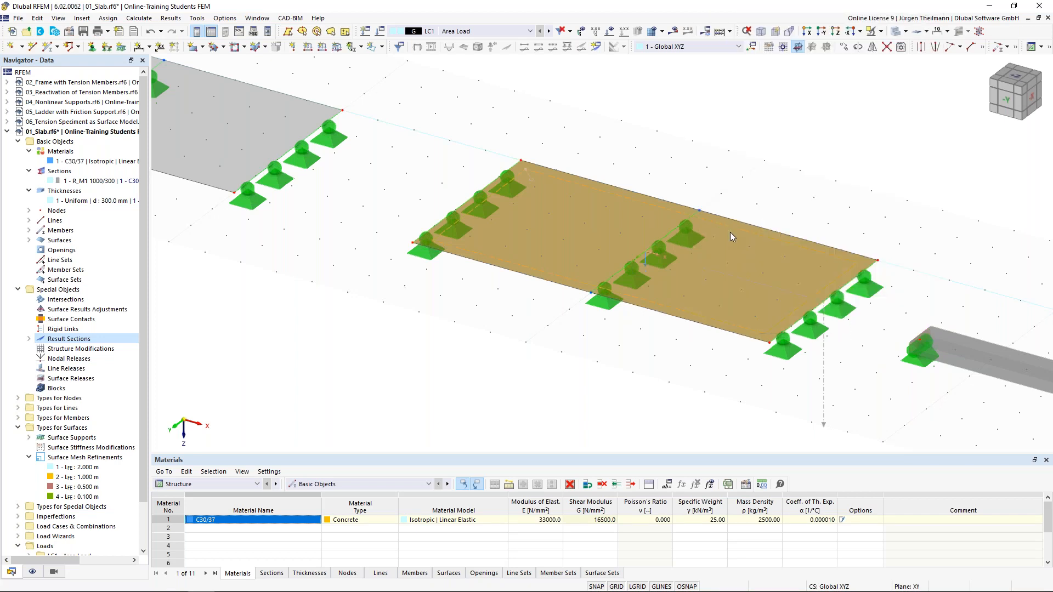
pyautogui.scroll(3, 647, 272)
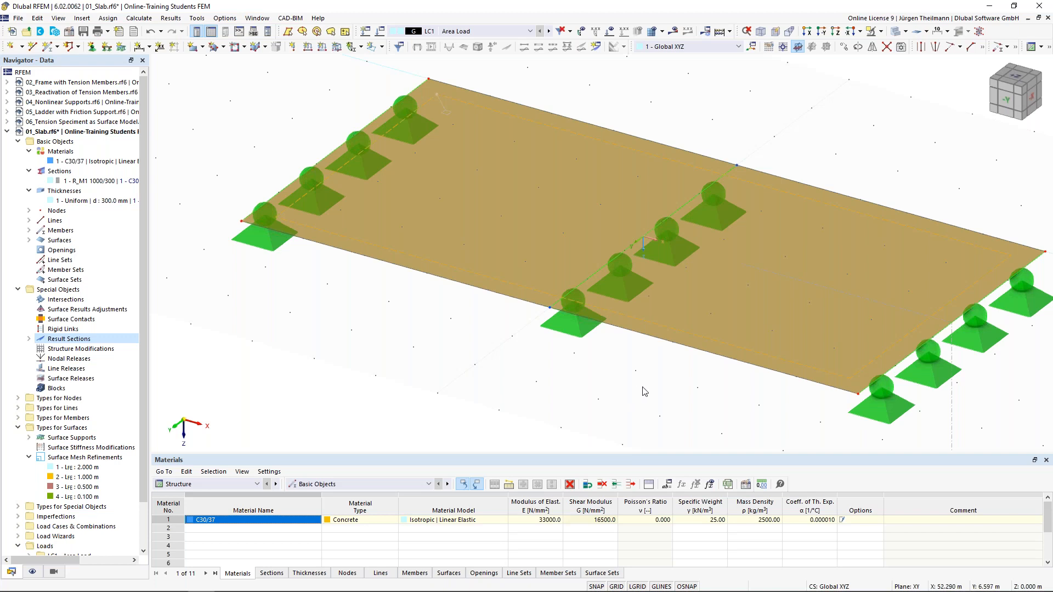
pyautogui.scroll(-3, 645, 390)
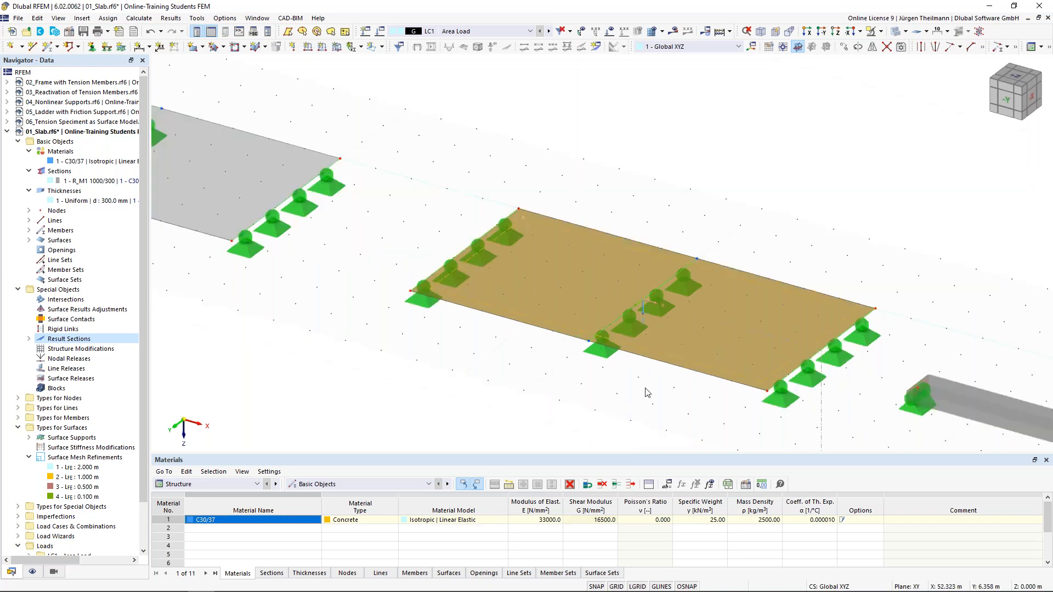
pyautogui.rightClick(705, 350)
pyautogui.click(759, 247)
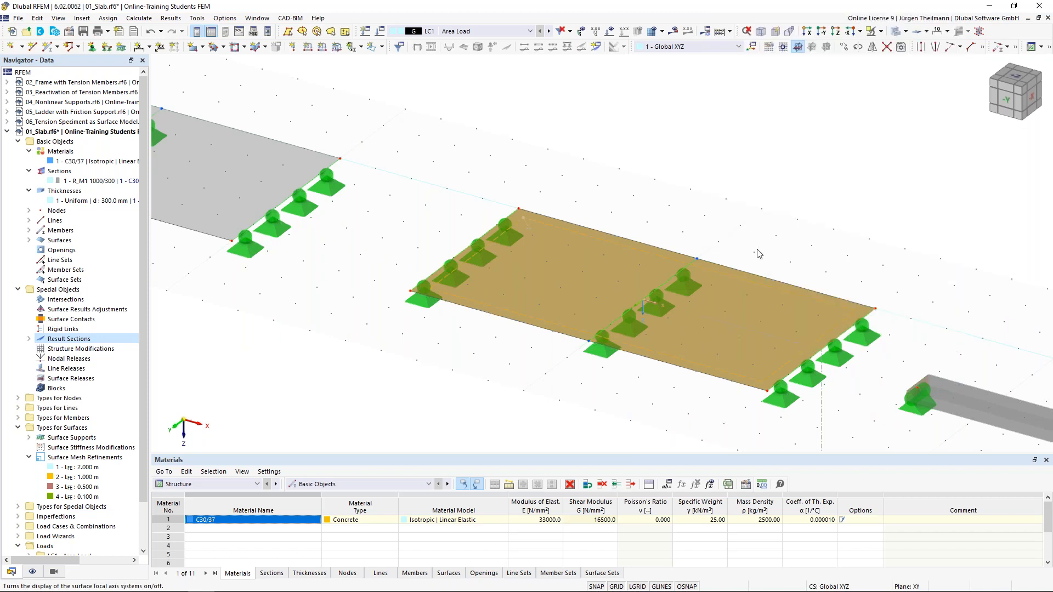
pyautogui.click(668, 419)
pyautogui.scroll(-3, 666, 420)
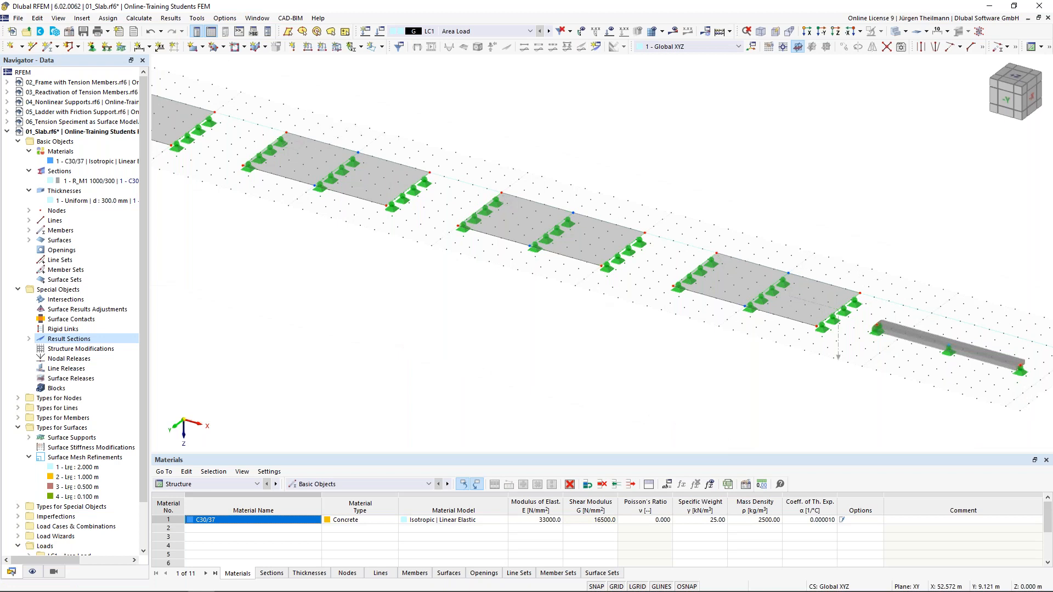
pyautogui.moveTo(809, 348); pyautogui.dragTo(865, 343, button='middle')
pyautogui.scroll(-1, 817, 349)
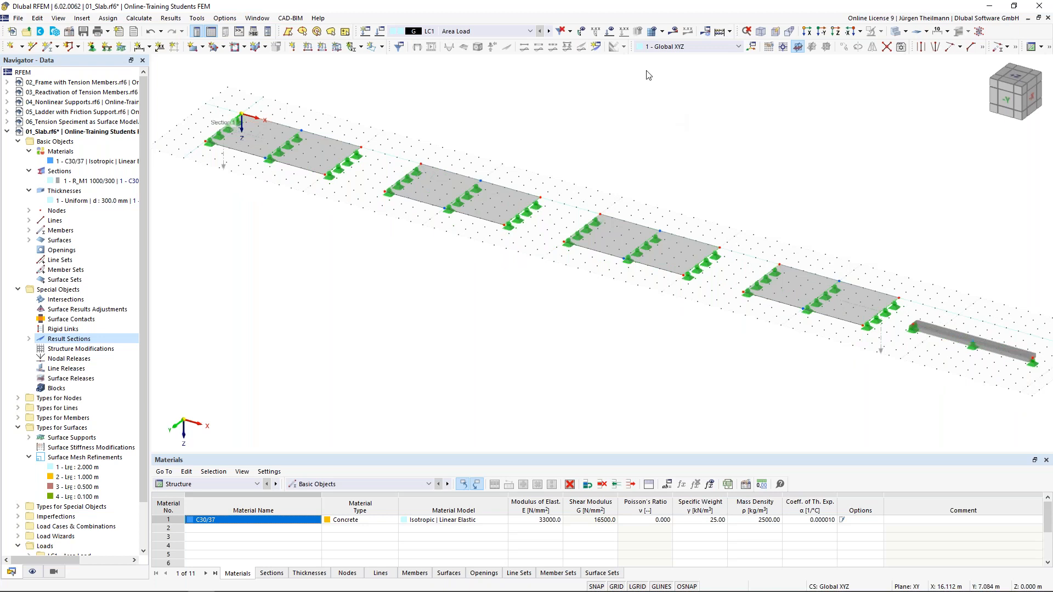
# Calculate LC1, view its deformation results from the side, and hide the grid.
pyautogui.click(673, 32)
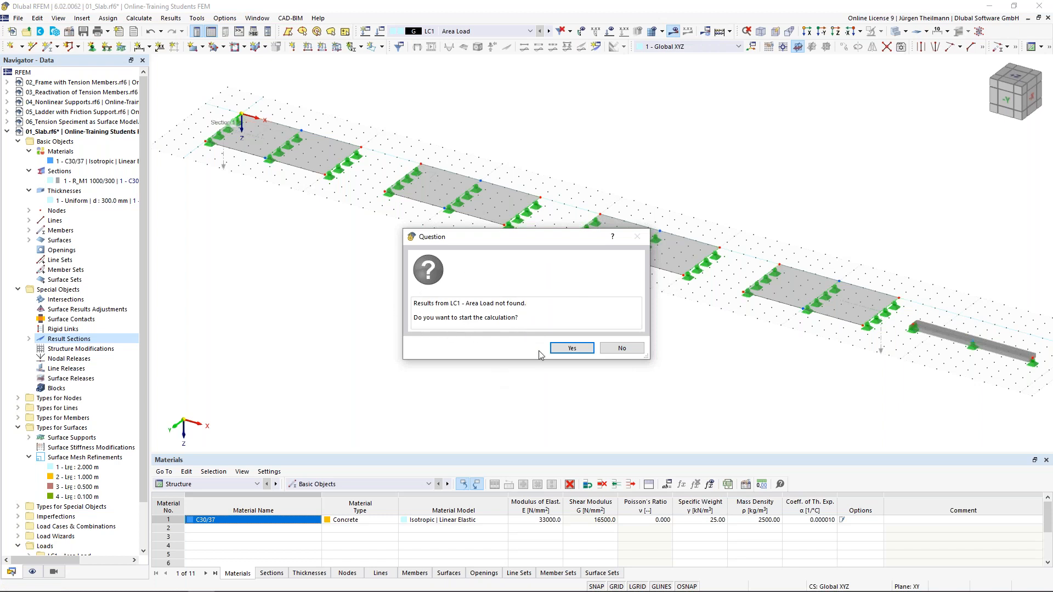
pyautogui.click(572, 348)
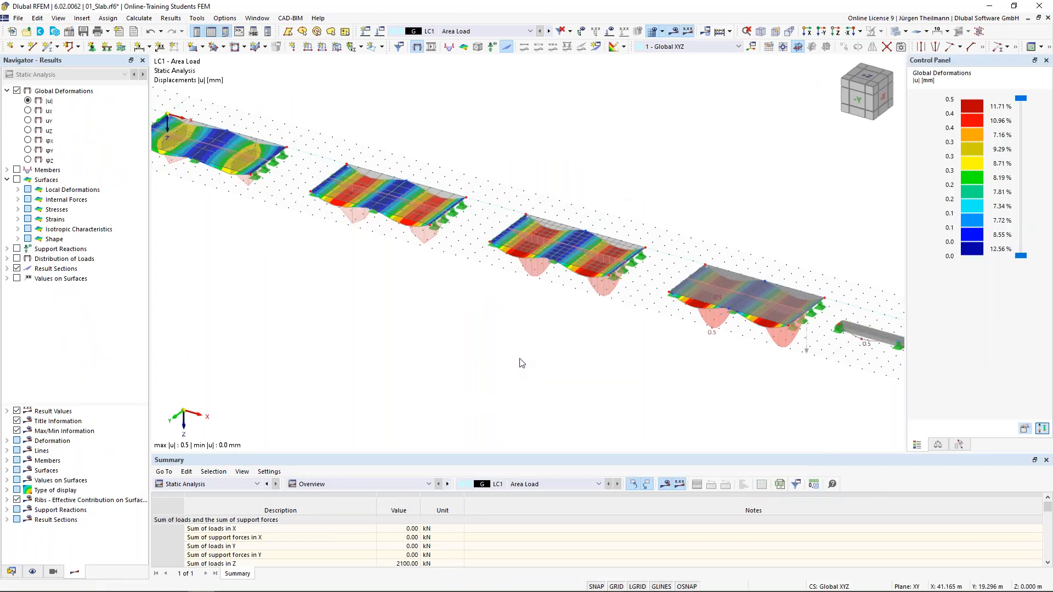
pyautogui.scroll(-1, 522, 363)
pyautogui.keyDown('ctrl'); pyautogui.moveTo(541, 388); pyautogui.dragTo(546, 367, button='middle'); pyautogui.keyUp('ctrl')
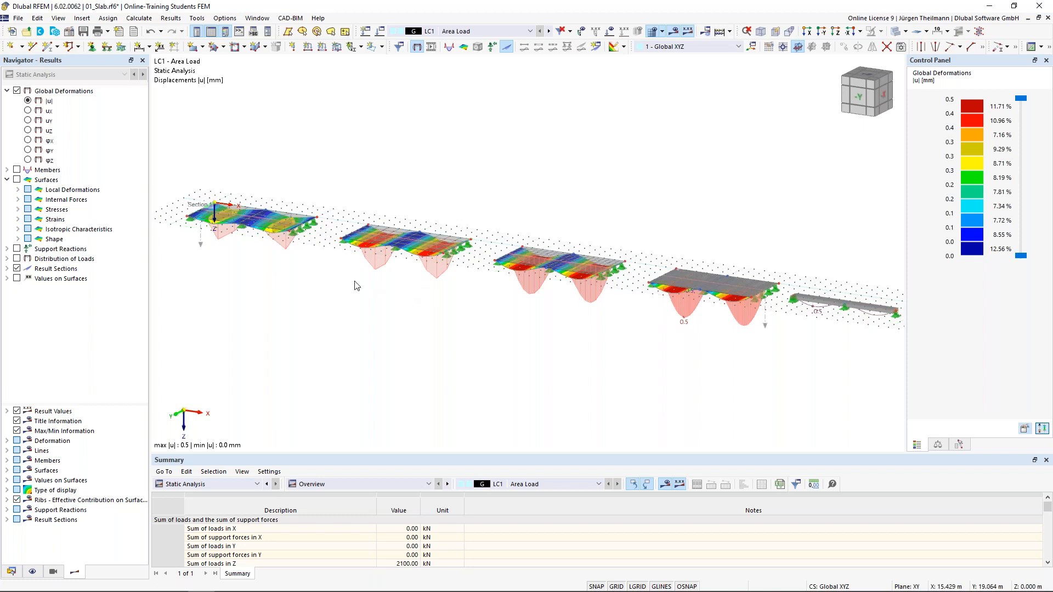
pyautogui.click(616, 587)
# Show the beam's My moment diagram (17.60 to -31.18 kNm), hide result sections and zoom in.
pyautogui.click(7, 170)
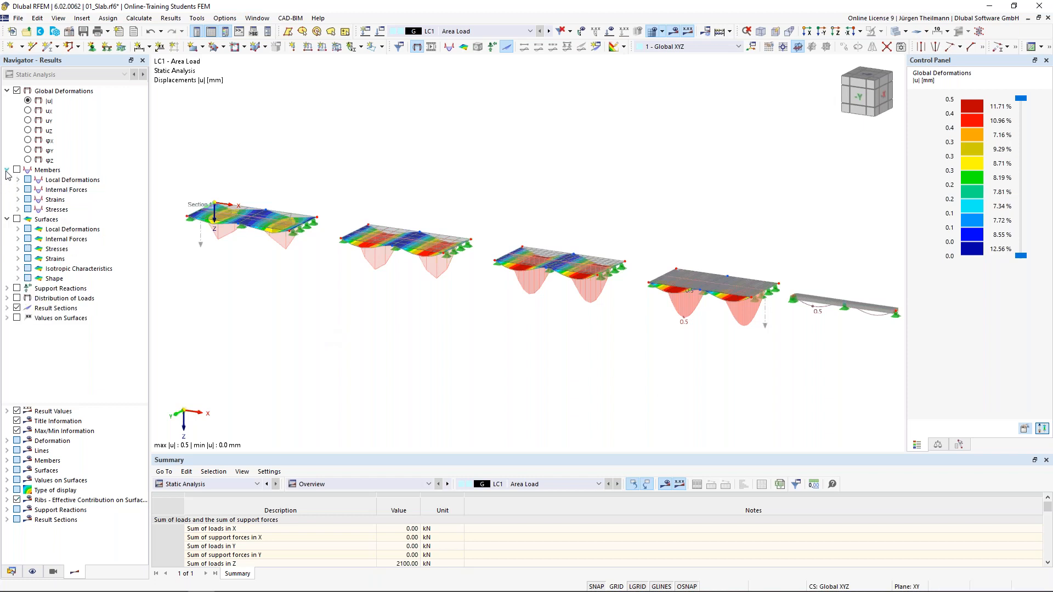
pyautogui.click(18, 189)
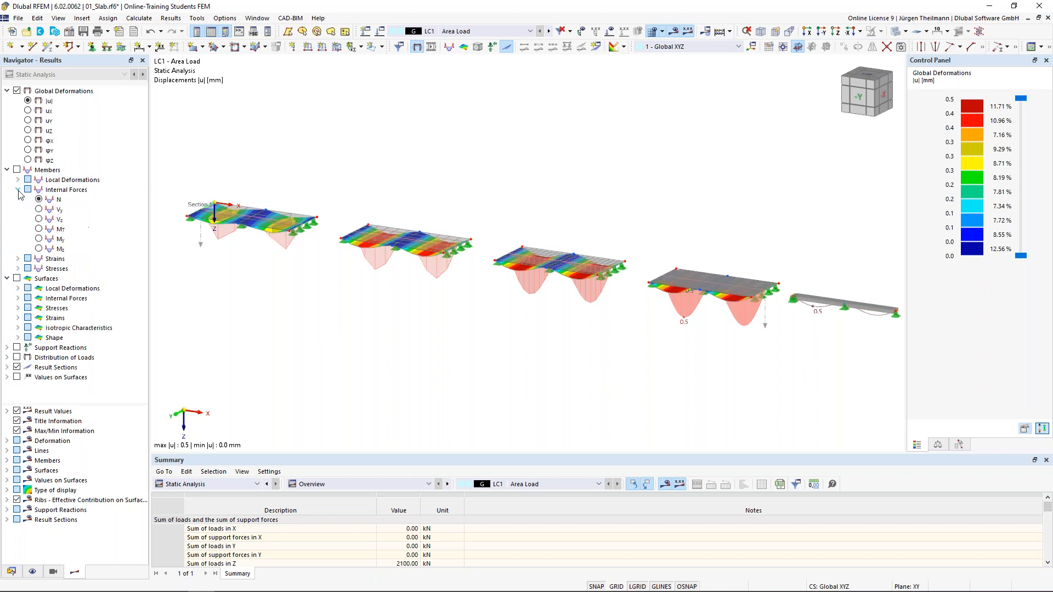
pyautogui.click(39, 239)
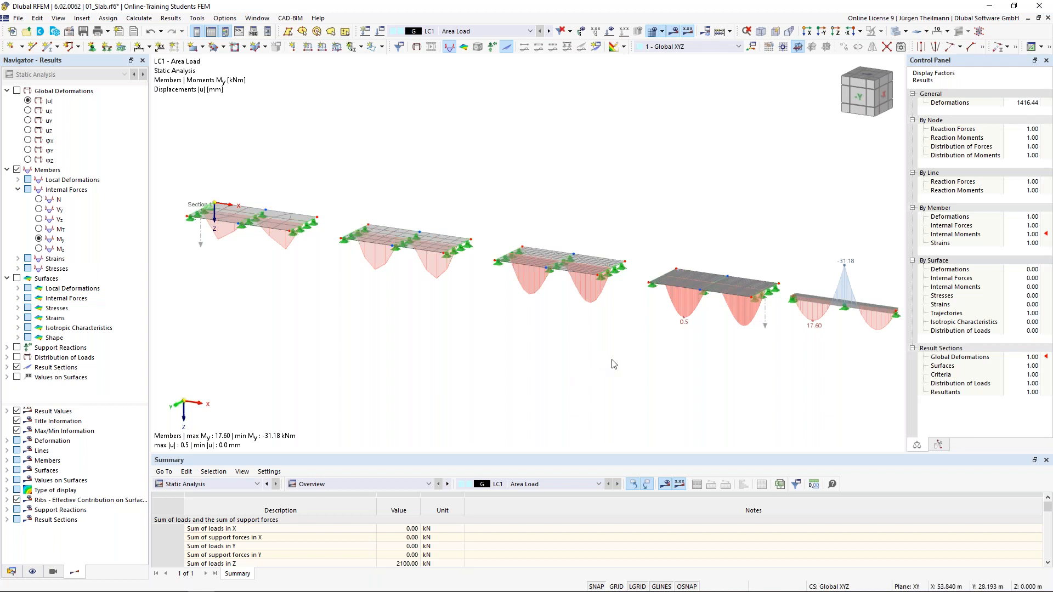
pyautogui.click(17, 368)
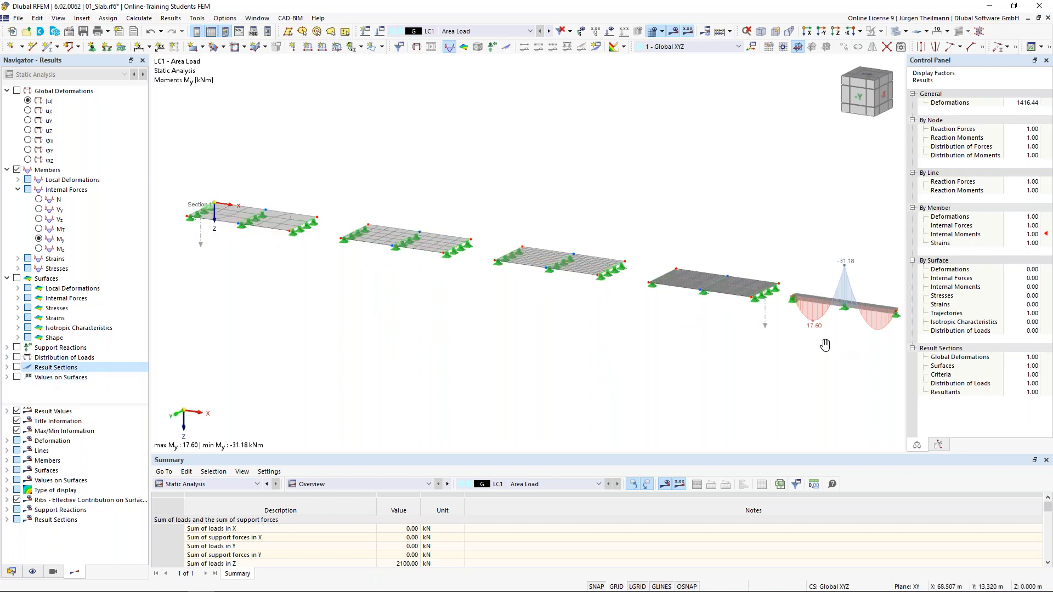
pyautogui.scroll(5, 825, 345)
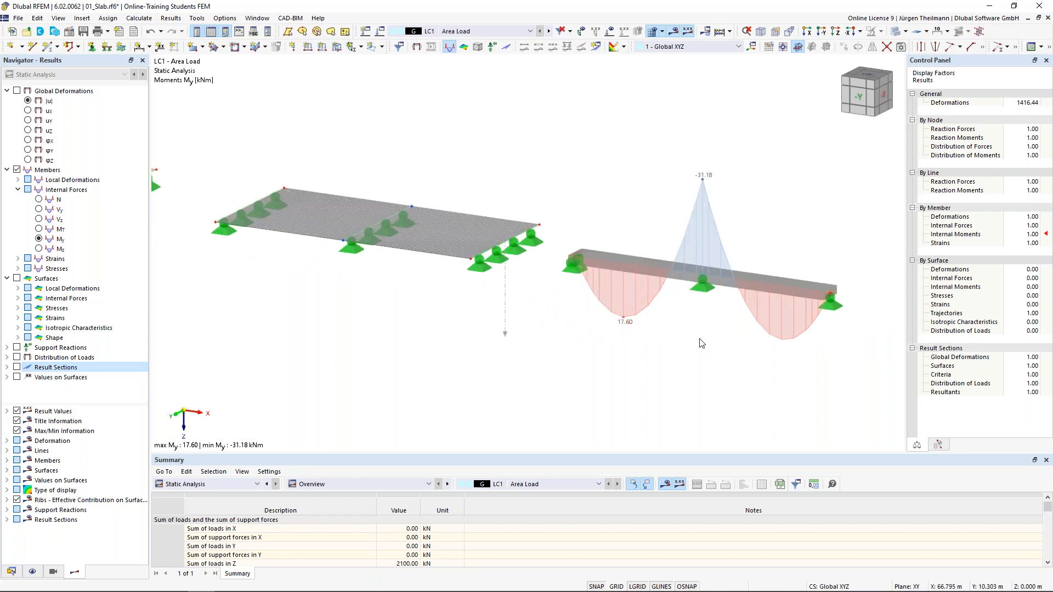
pyautogui.scroll(2, 703, 346)
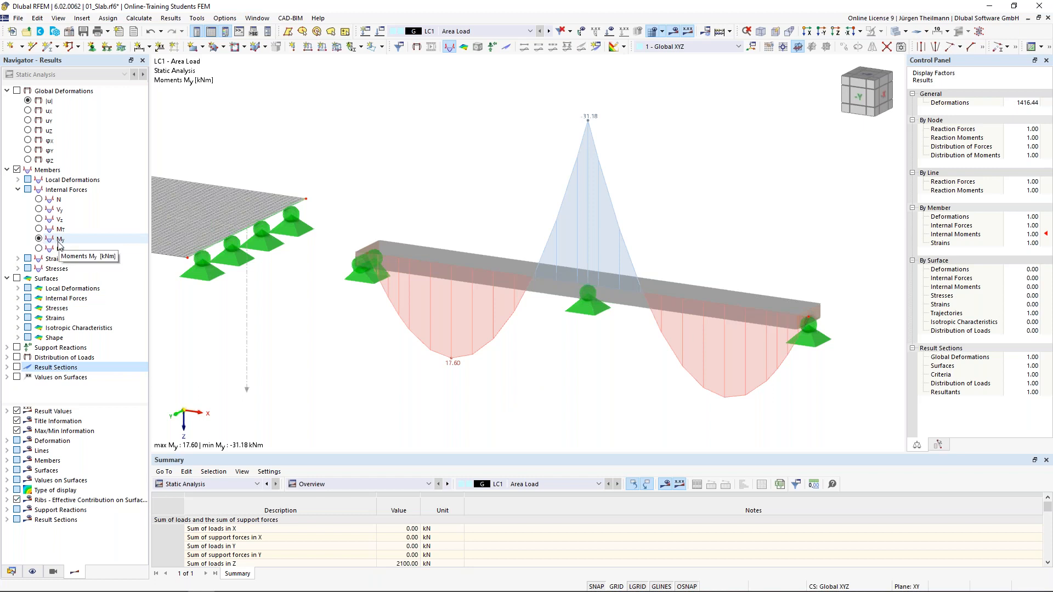
# Turn on the display of the beam's local member axis systems.
pyautogui.rightClick(507, 271)
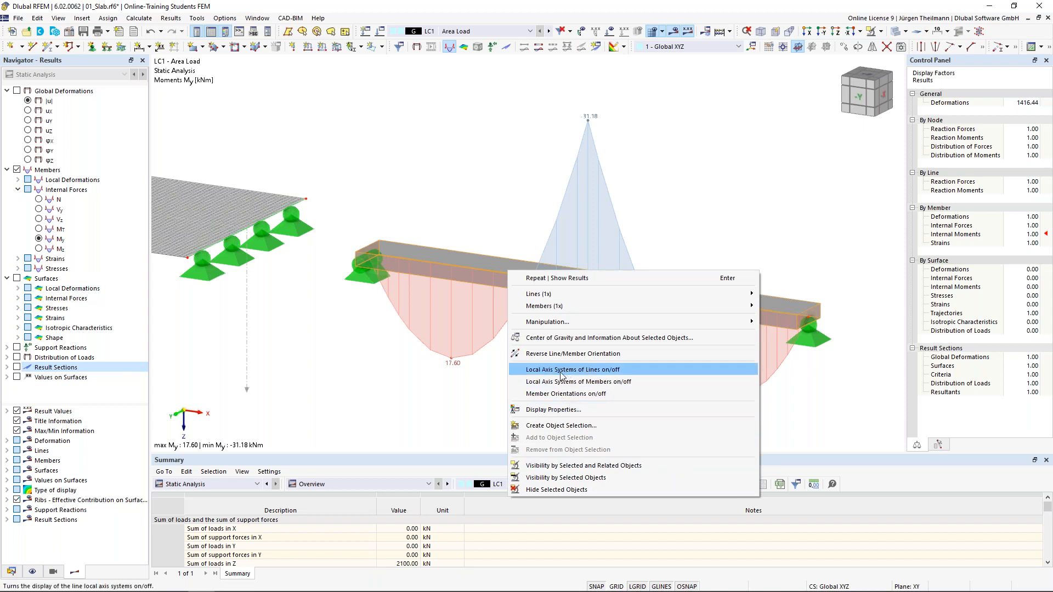
pyautogui.click(632, 381)
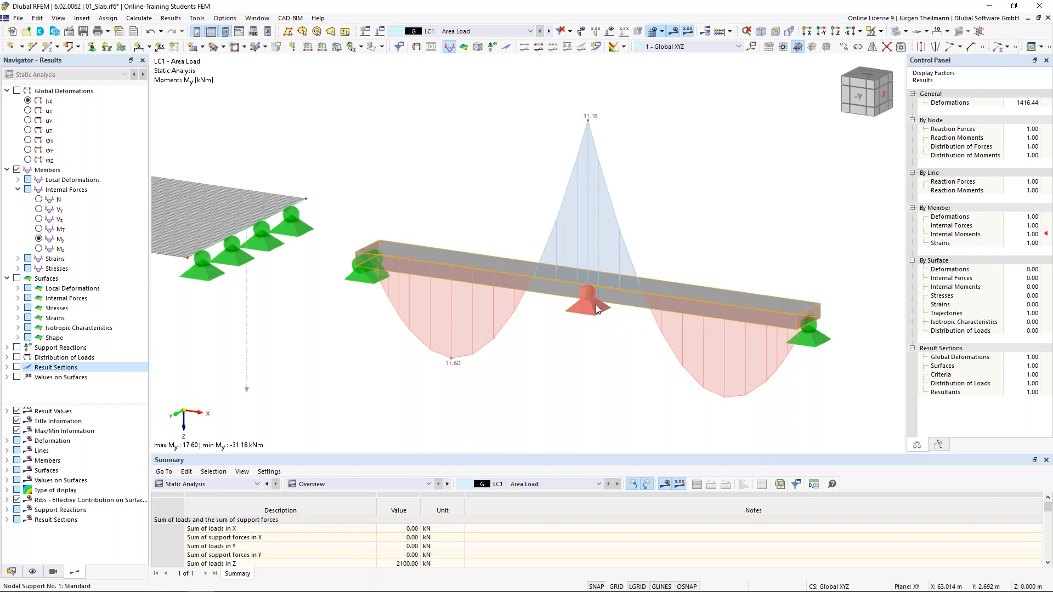
pyautogui.scroll(3, 597, 309)
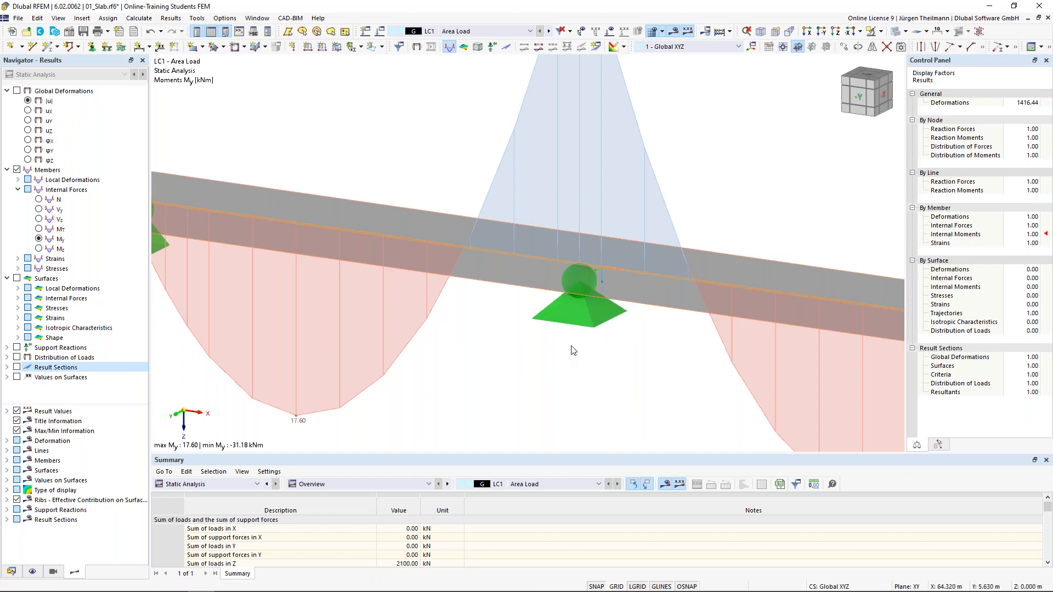
pyautogui.scroll(-2, 586, 348)
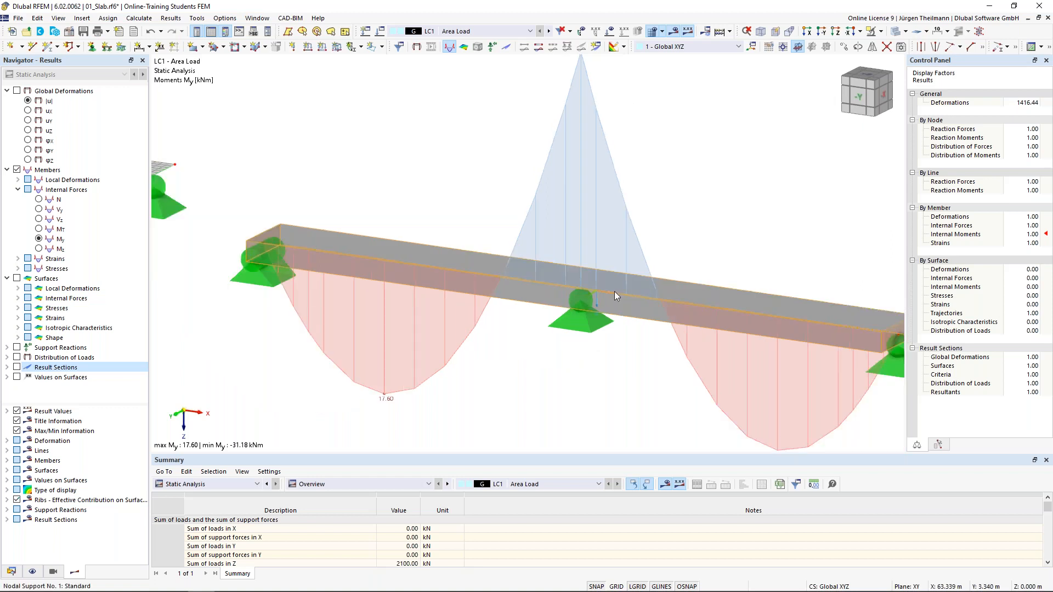
pyautogui.scroll(-2, 570, 347)
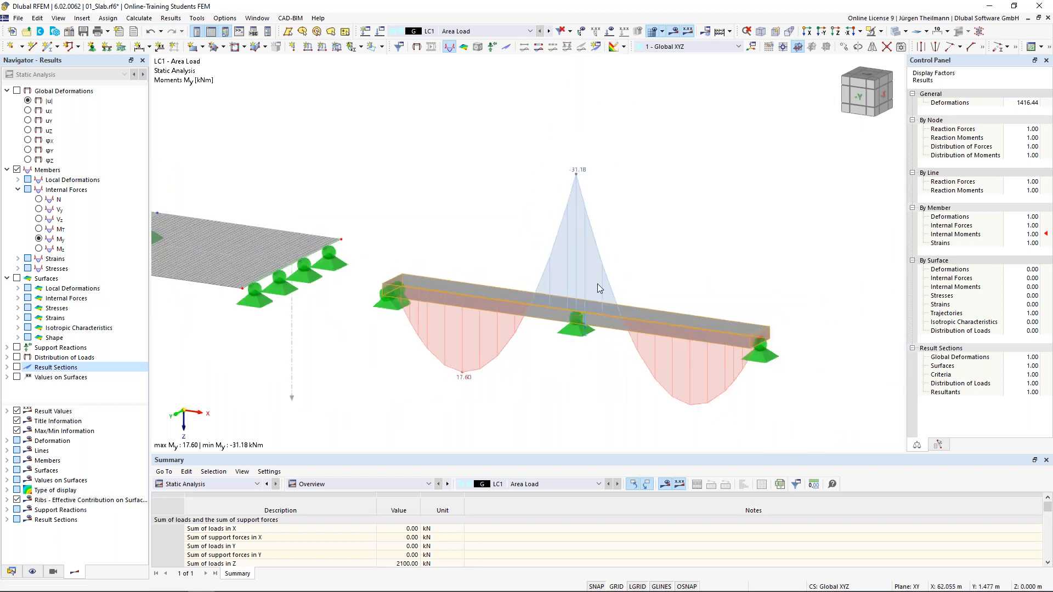
# Select the beam's middle support, where My reaches -31.18 kNm.
pyautogui.click(580, 332)
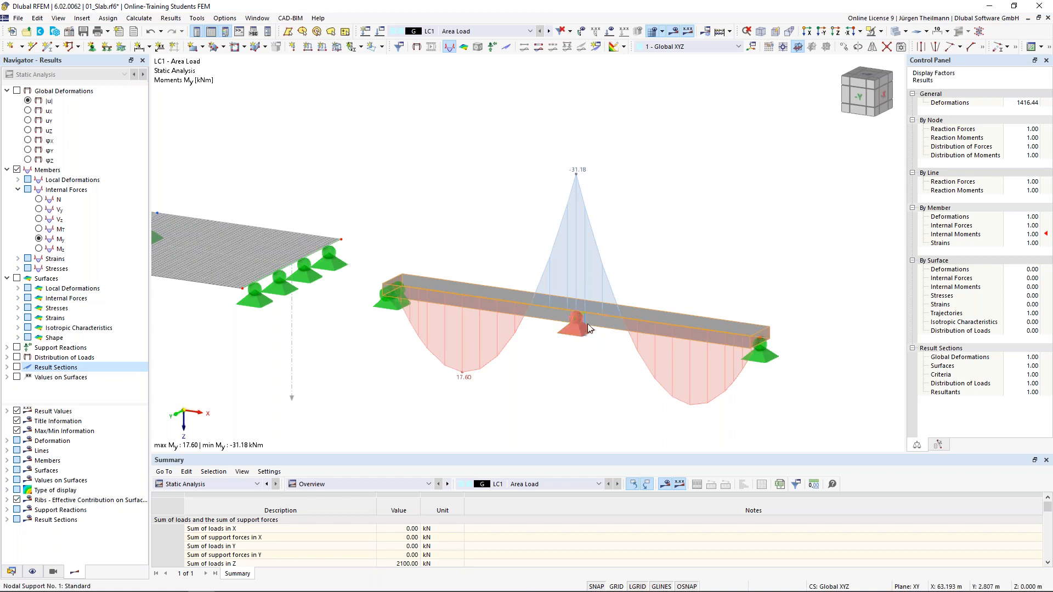
pyautogui.moveTo(703, 294); pyautogui.dragTo(795, 271, button='middle')
pyautogui.scroll(-2, 783, 276)
# Colour the slabs with mx surface moments, ranging from 17.60 to -35.43 kNm/m.
pyautogui.click(386, 353)
pyautogui.moveTo(386, 353); pyautogui.dragTo(436, 397, button='middle')
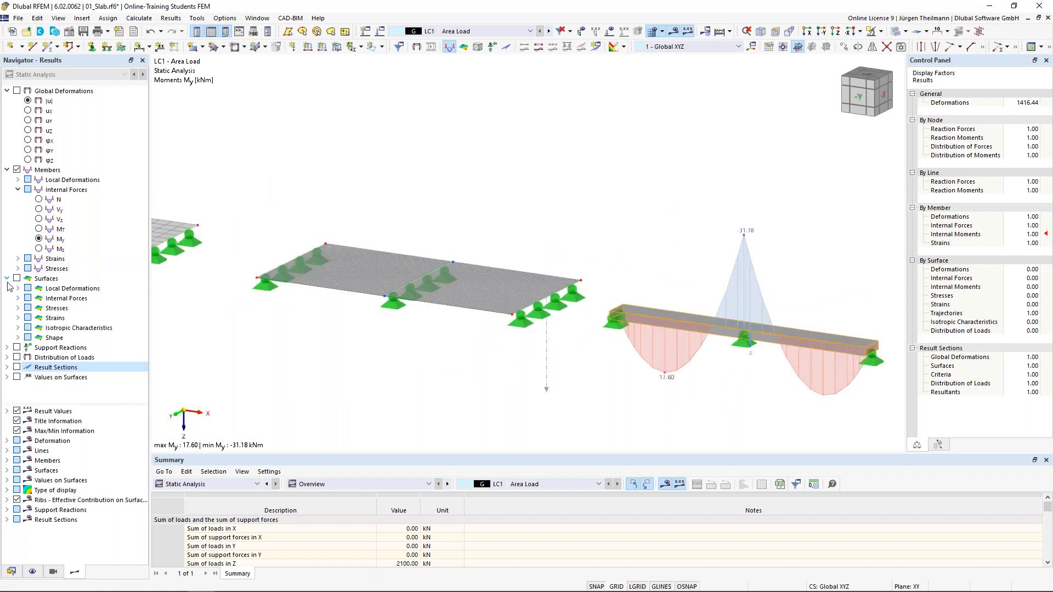
pyautogui.click(18, 298)
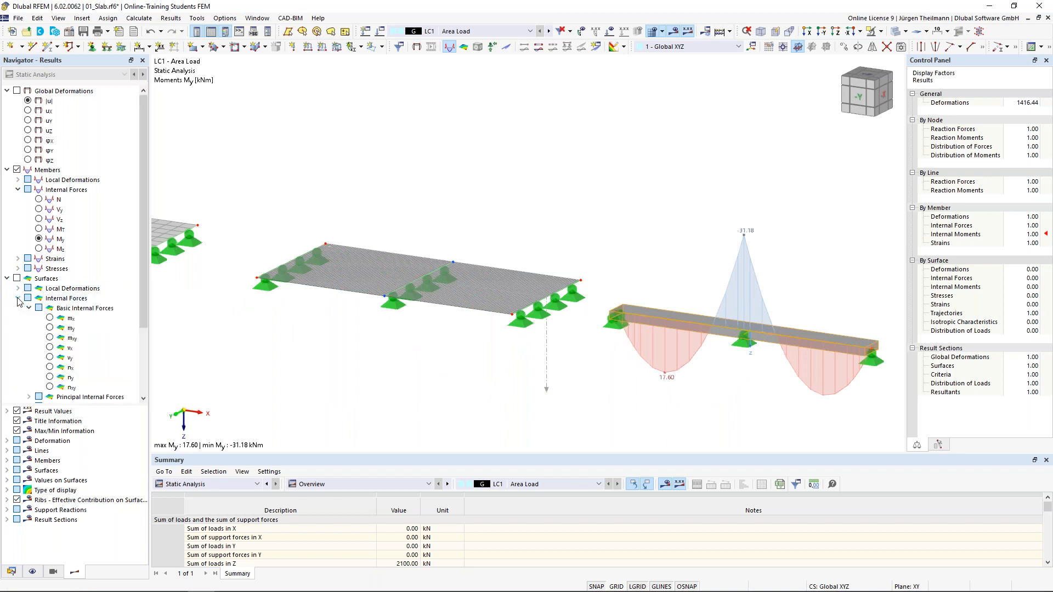
pyautogui.click(49, 319)
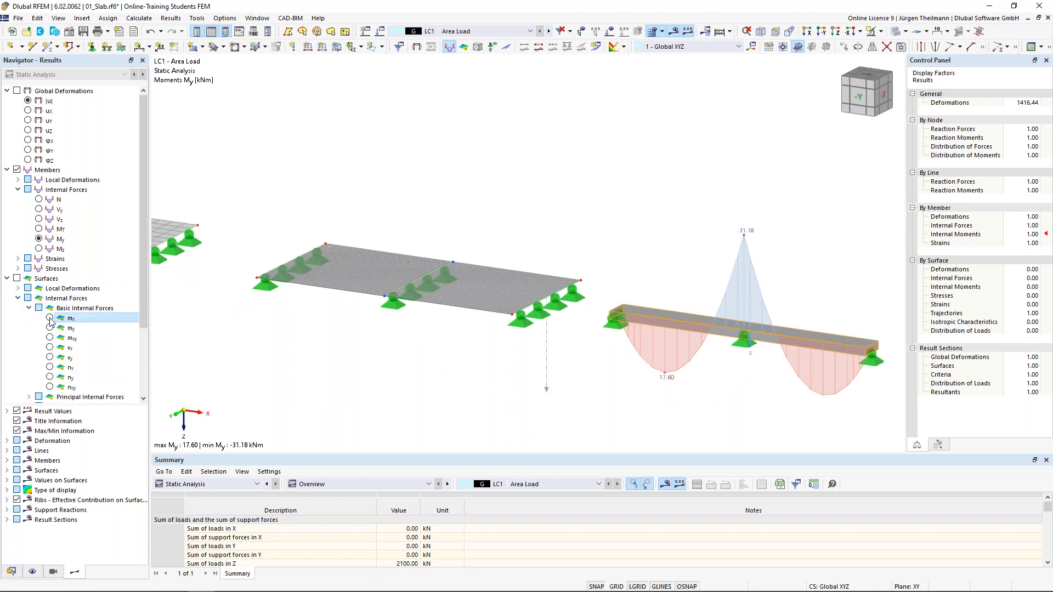
pyautogui.scroll(2, 428, 277)
pyautogui.scroll(2, 428, 277)
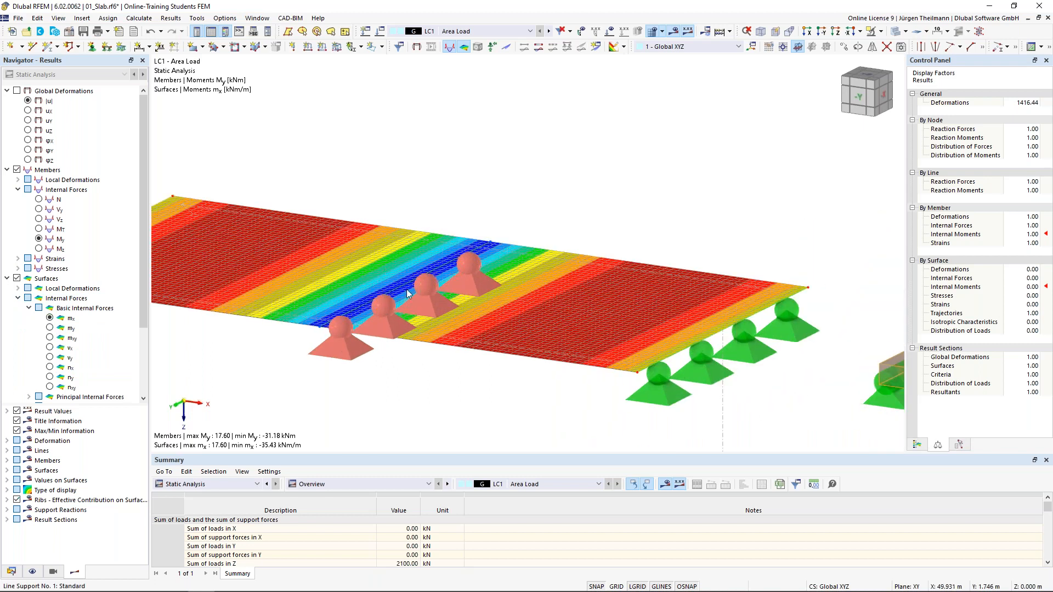
pyautogui.moveTo(407, 294); pyautogui.dragTo(518, 273, button='middle')
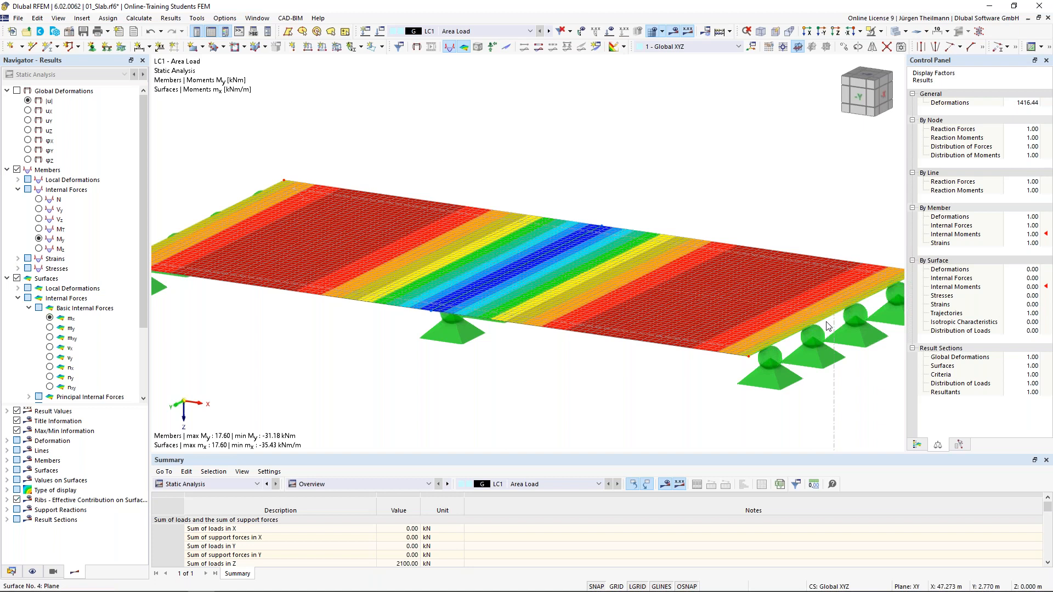
pyautogui.click(50, 349)
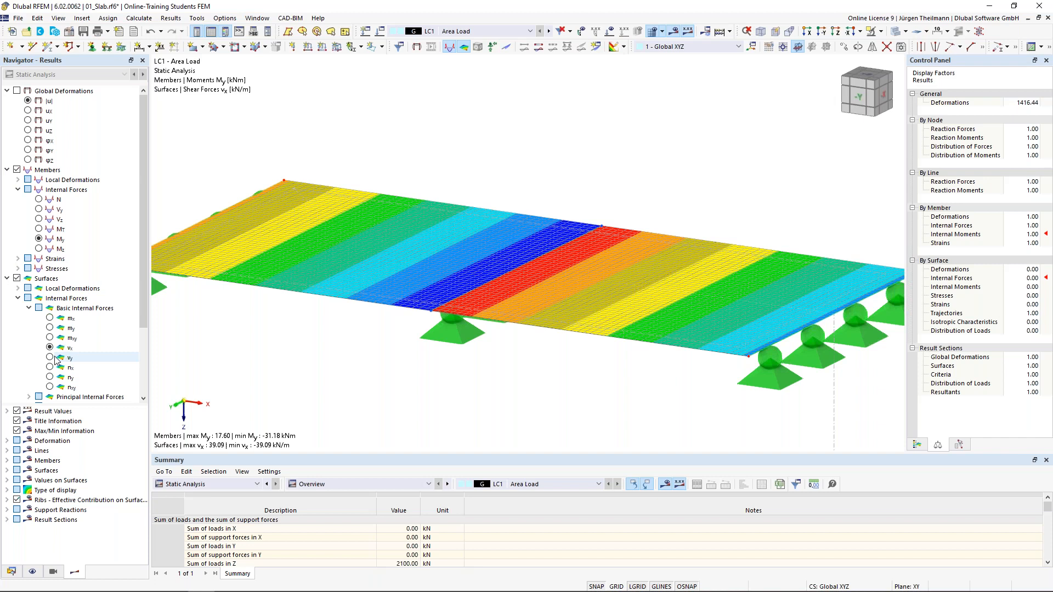
pyautogui.click(50, 359)
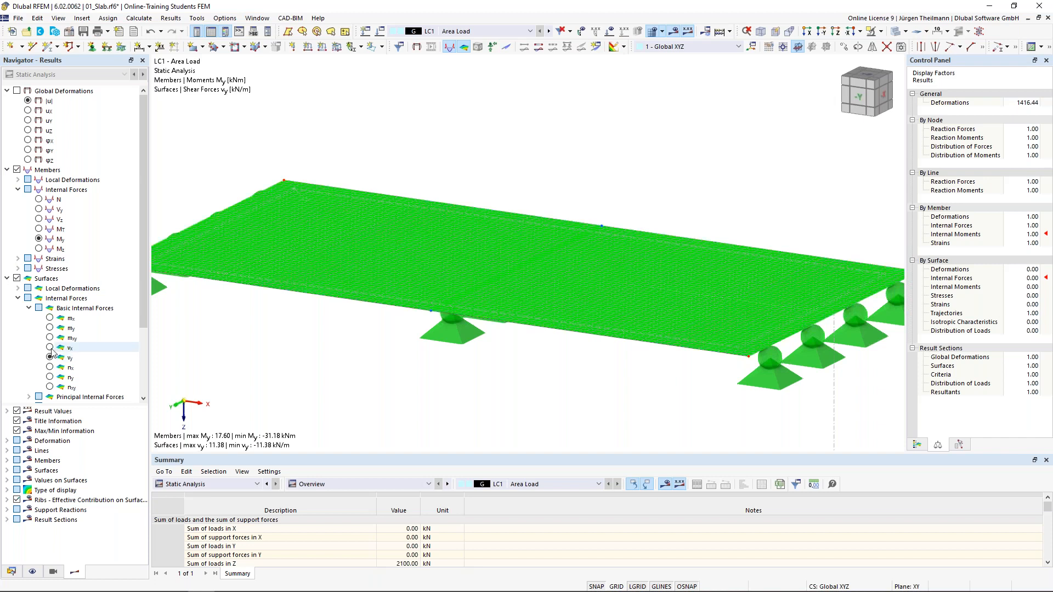
pyautogui.click(50, 348)
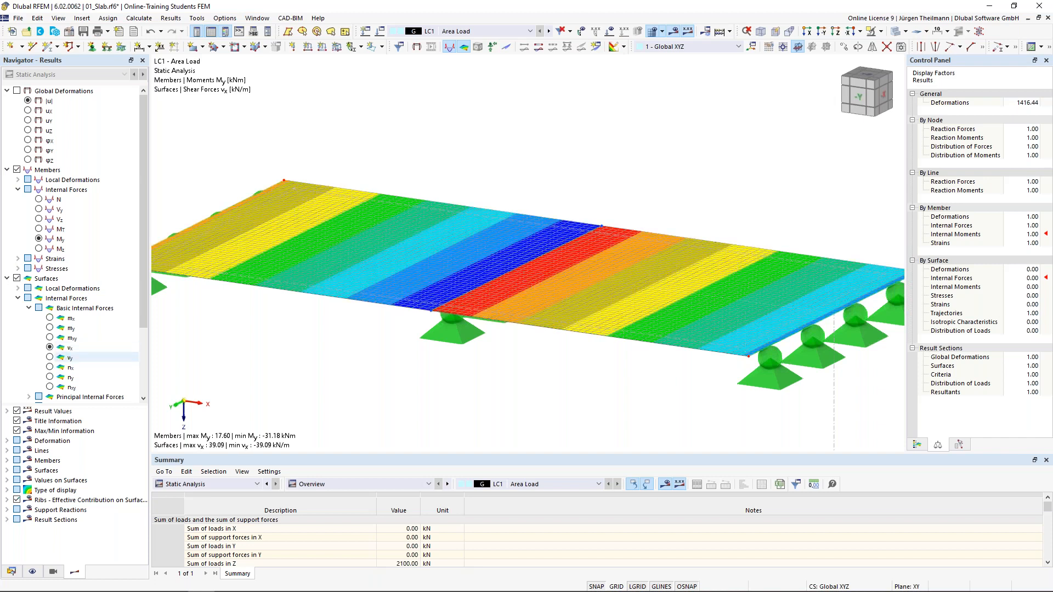
pyautogui.scroll(-3, 477, 278)
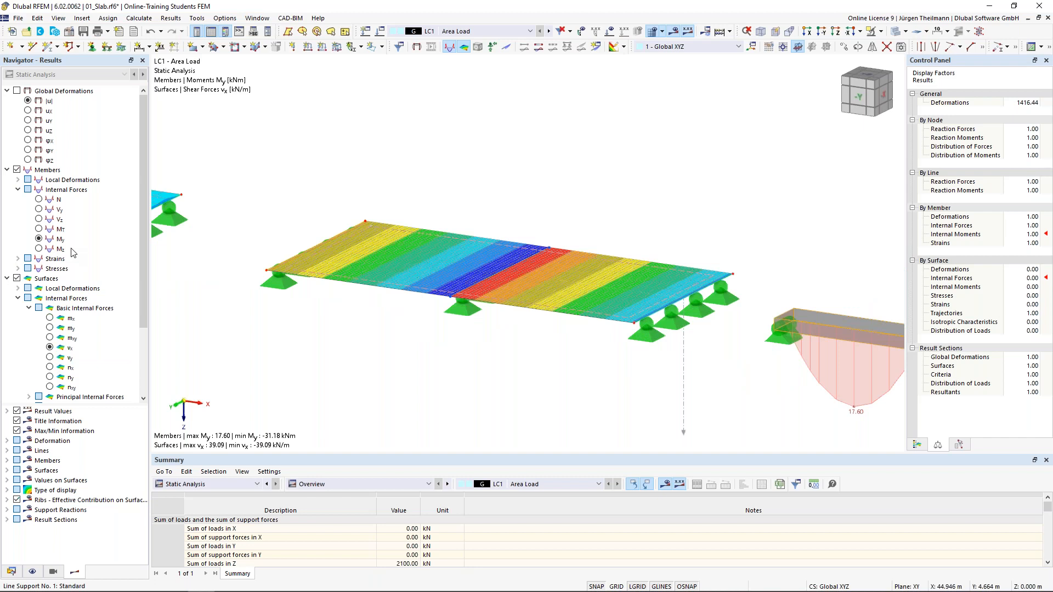
pyautogui.click(38, 220)
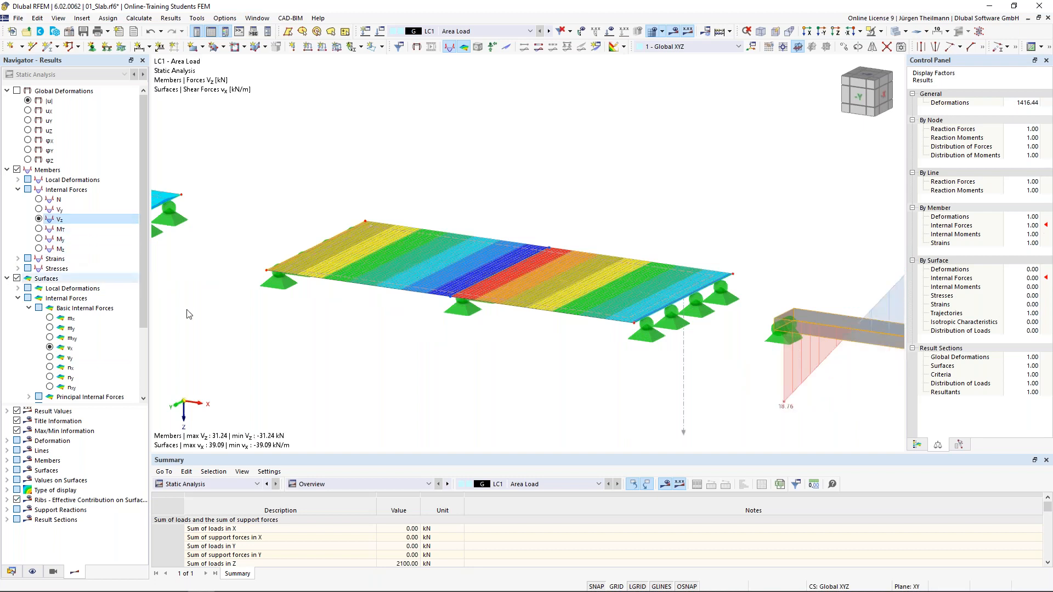
pyautogui.moveTo(749, 397); pyautogui.dragTo(679, 377, button='middle')
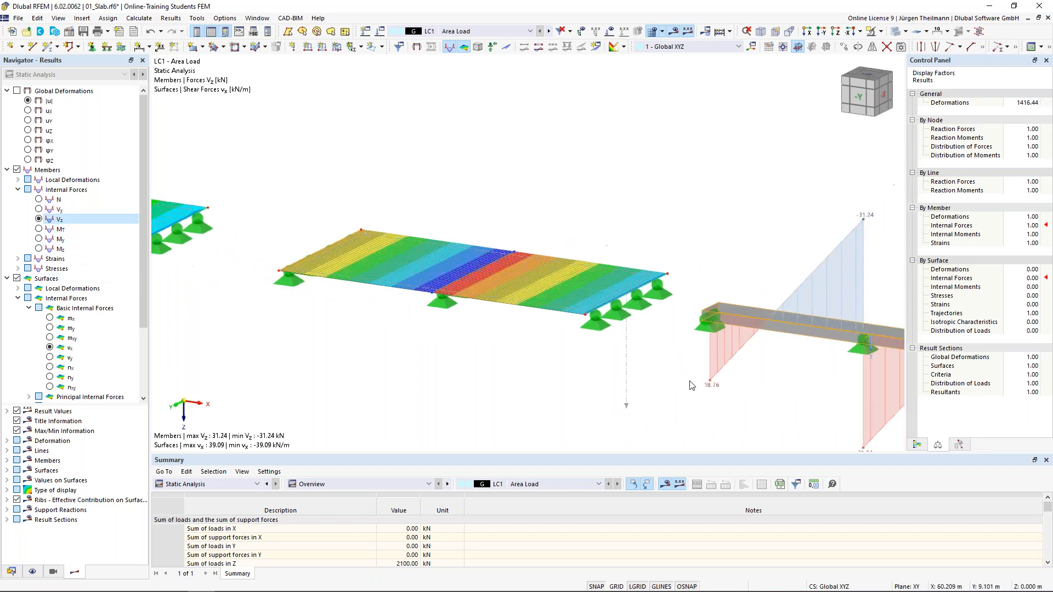
pyautogui.moveTo(751, 405); pyautogui.dragTo(645, 391, button='middle')
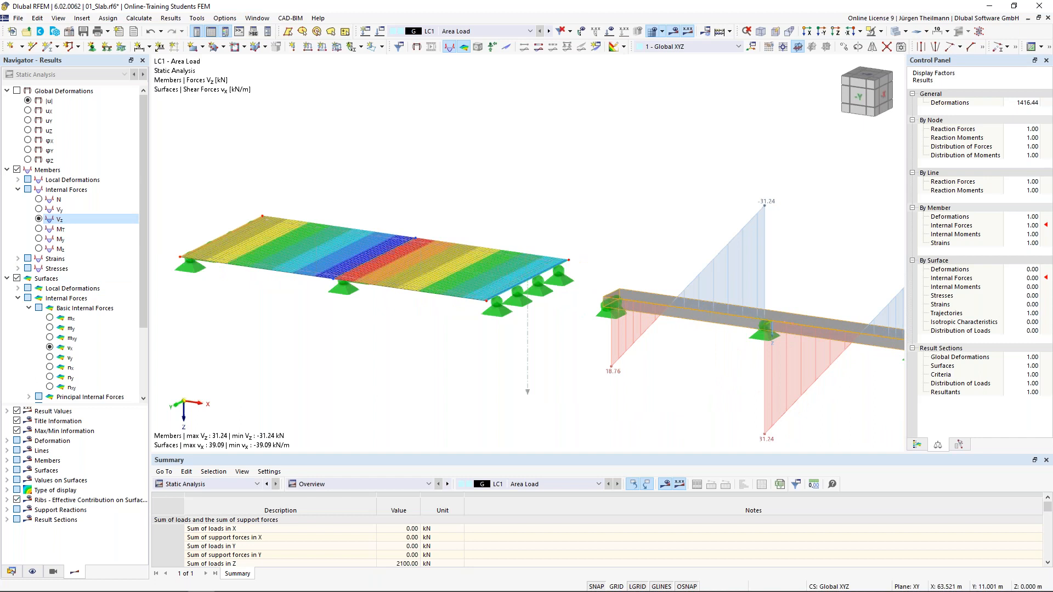
pyautogui.moveTo(466, 375); pyautogui.dragTo(570, 396, button='middle')
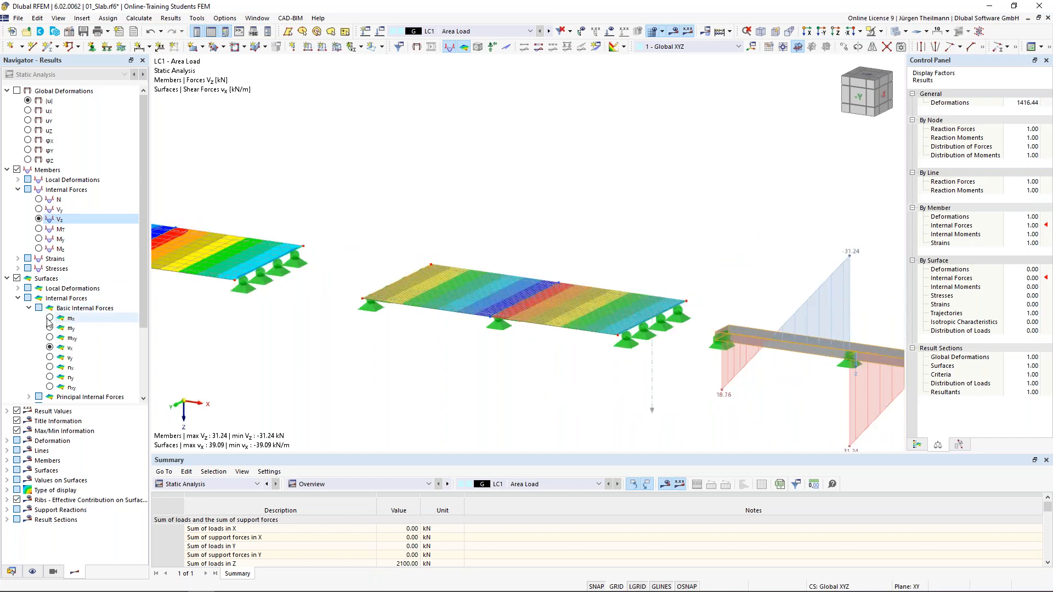
pyautogui.click(107, 348)
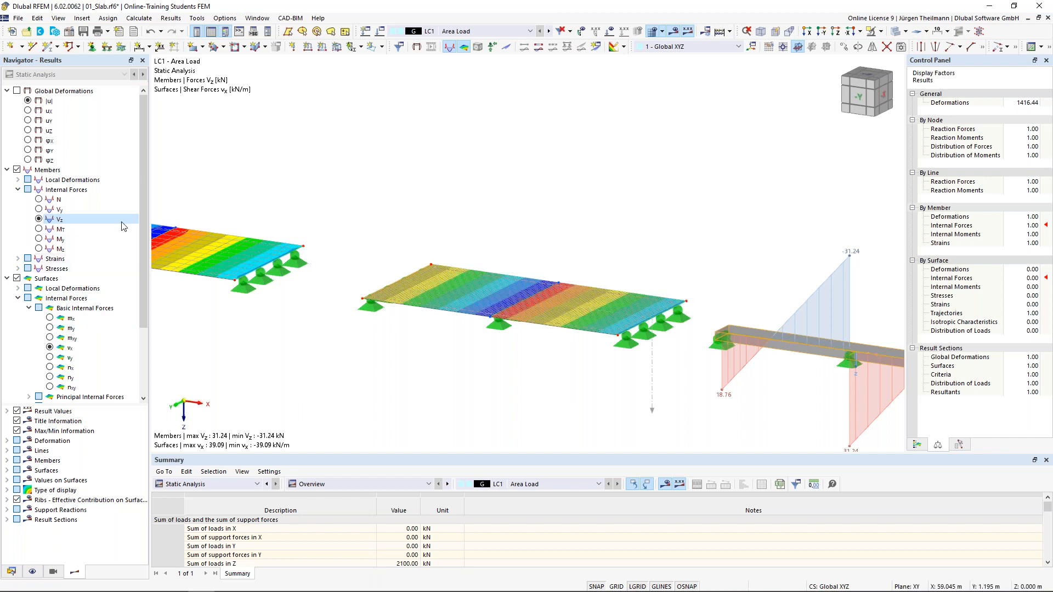
pyautogui.click(39, 240)
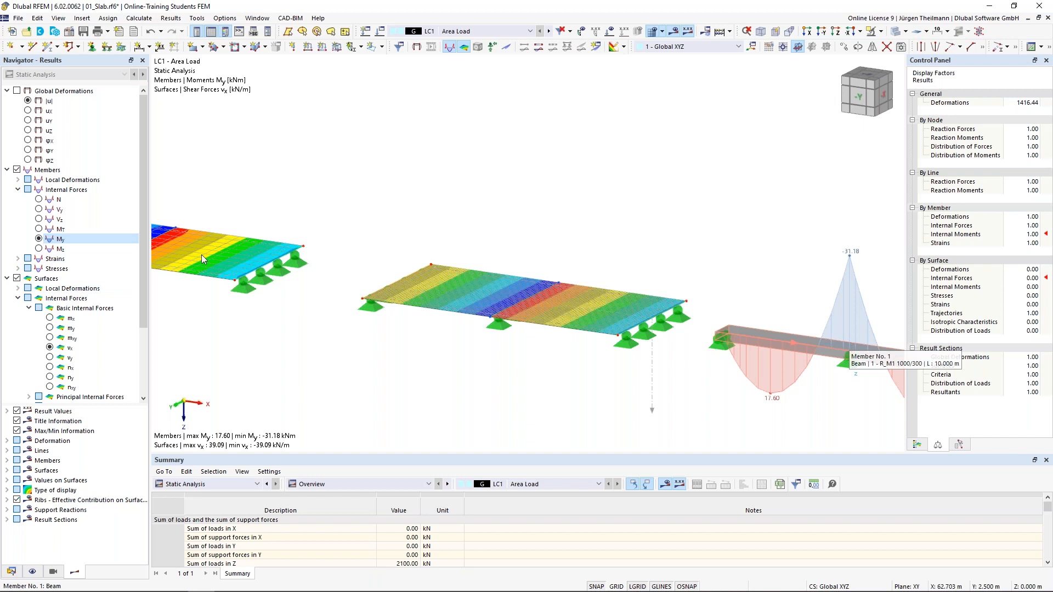
pyautogui.click(50, 318)
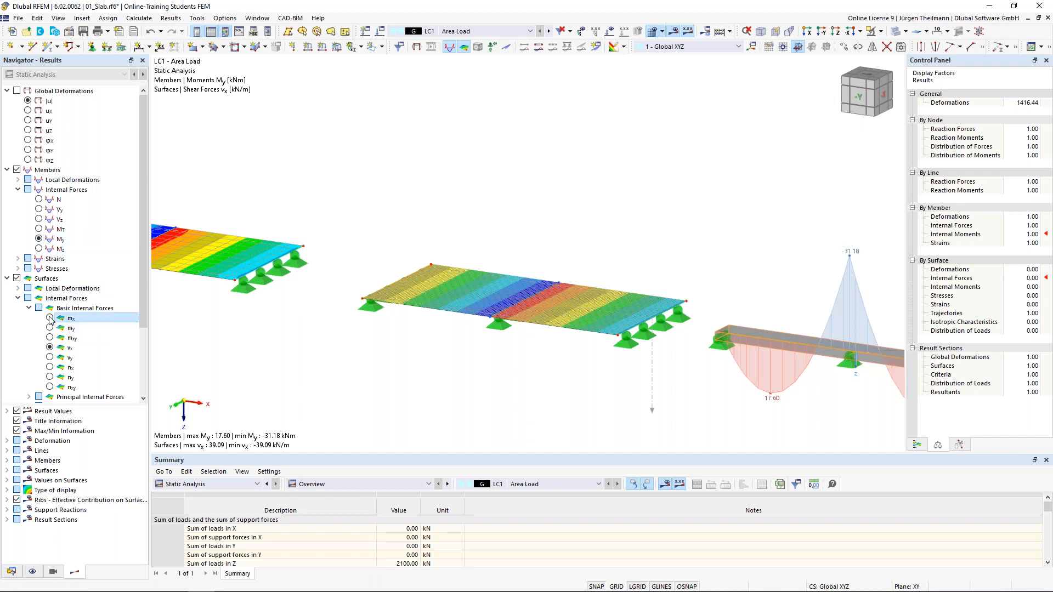
pyautogui.scroll(-3, 606, 399)
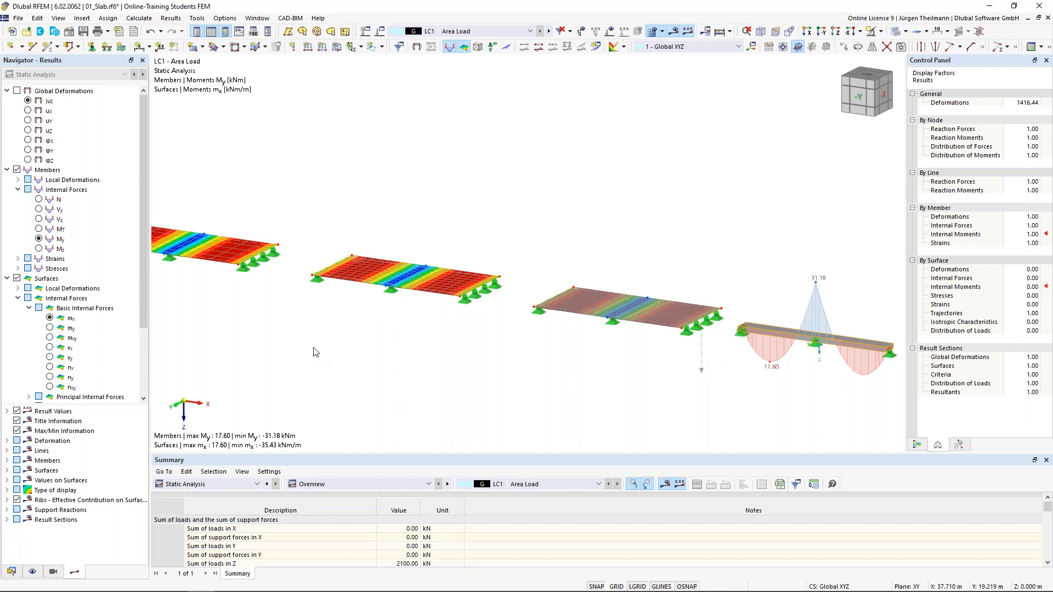
pyautogui.scroll(-3, 48, 354)
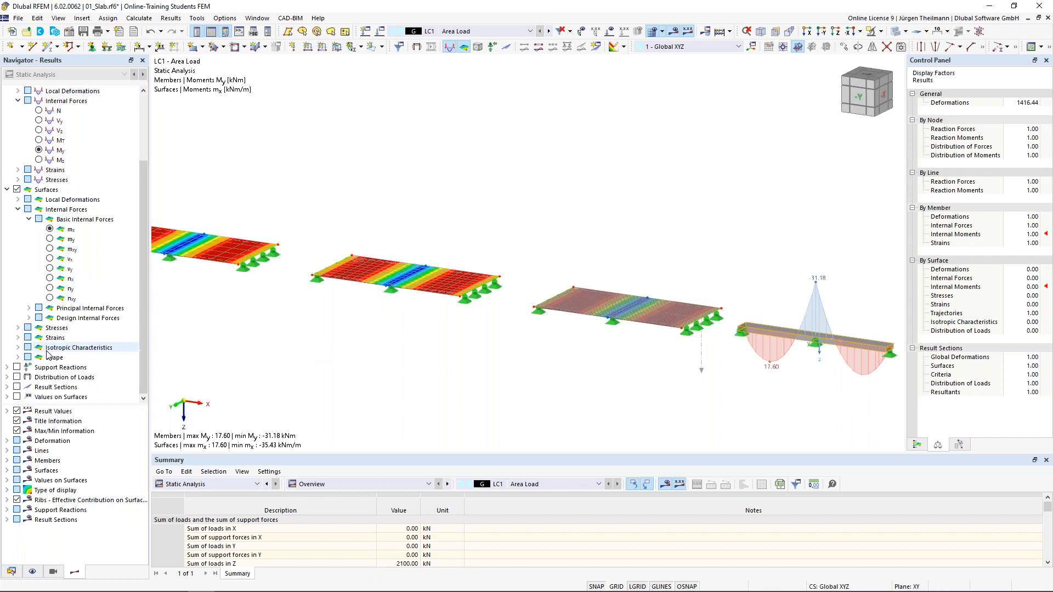
# Turn on slab moment diagrams along Section 1, peaking at -31.84, and expand their display options.
pyautogui.click(17, 386)
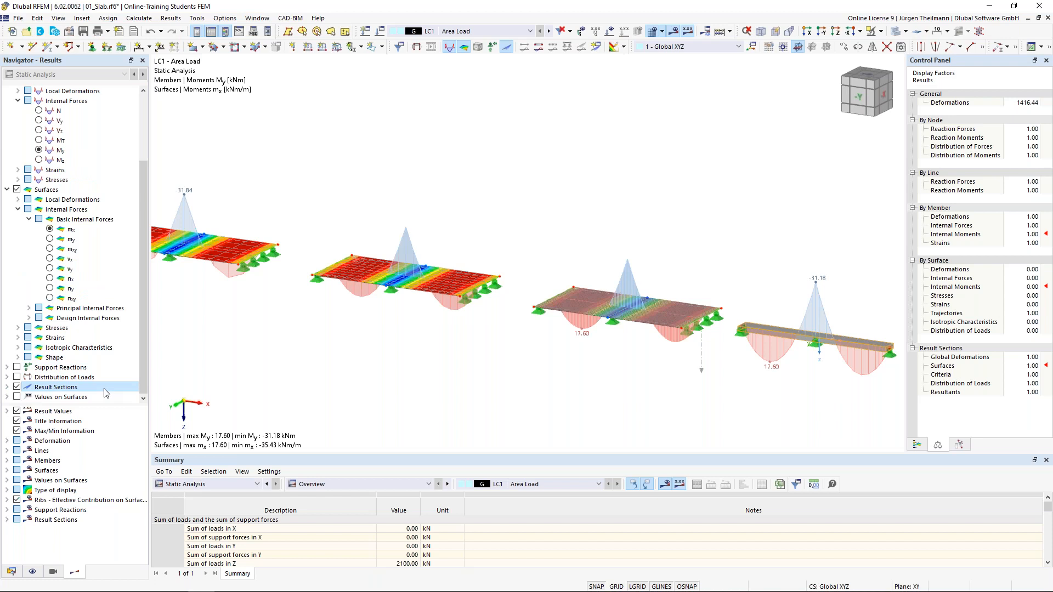
pyautogui.moveTo(353, 371); pyautogui.dragTo(398, 337, button='middle')
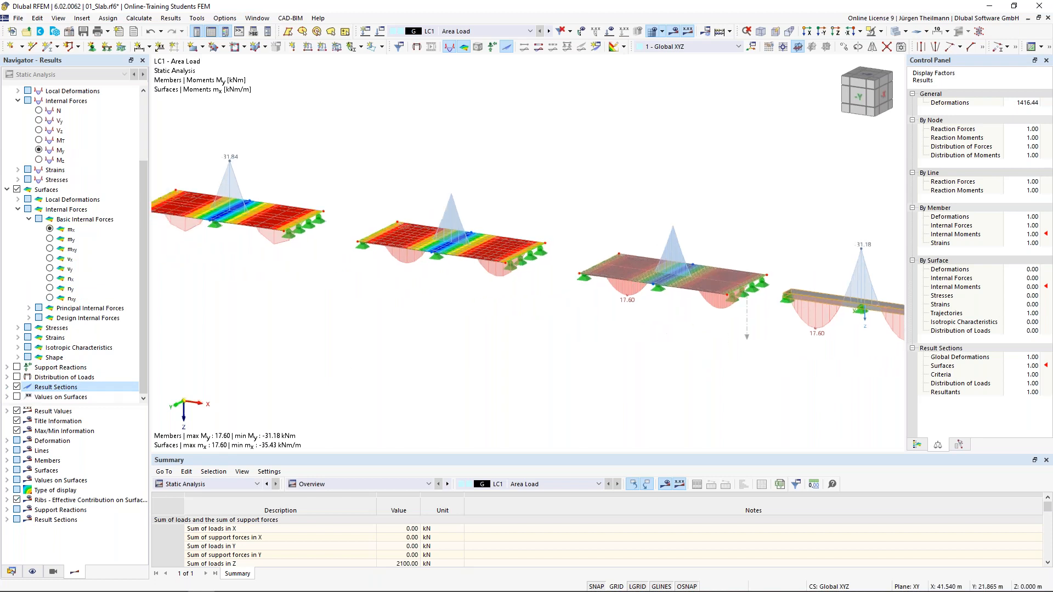
pyautogui.scroll(-1, 398, 337)
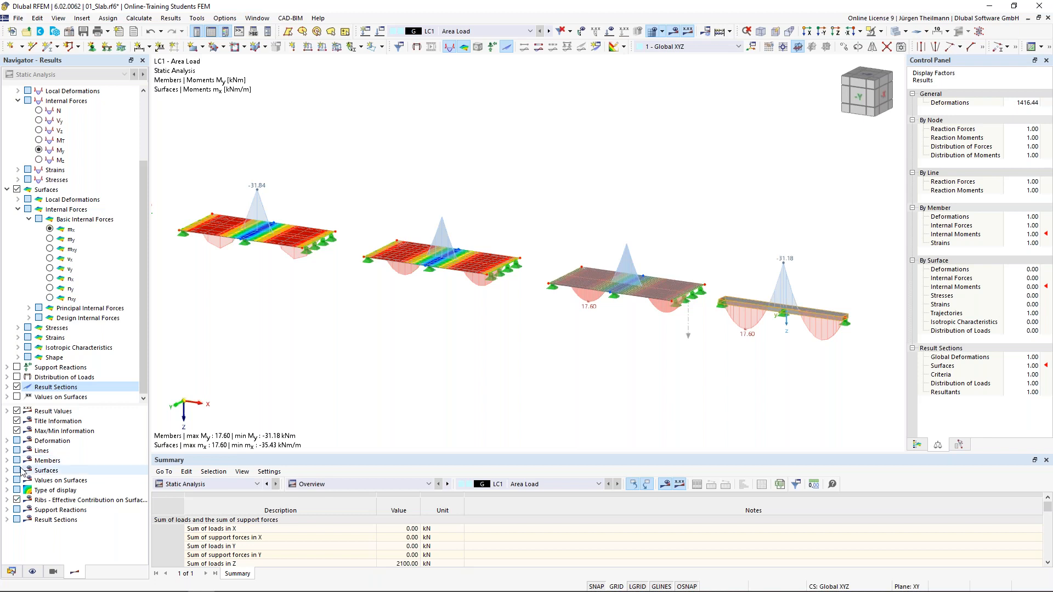
pyautogui.click(7, 520)
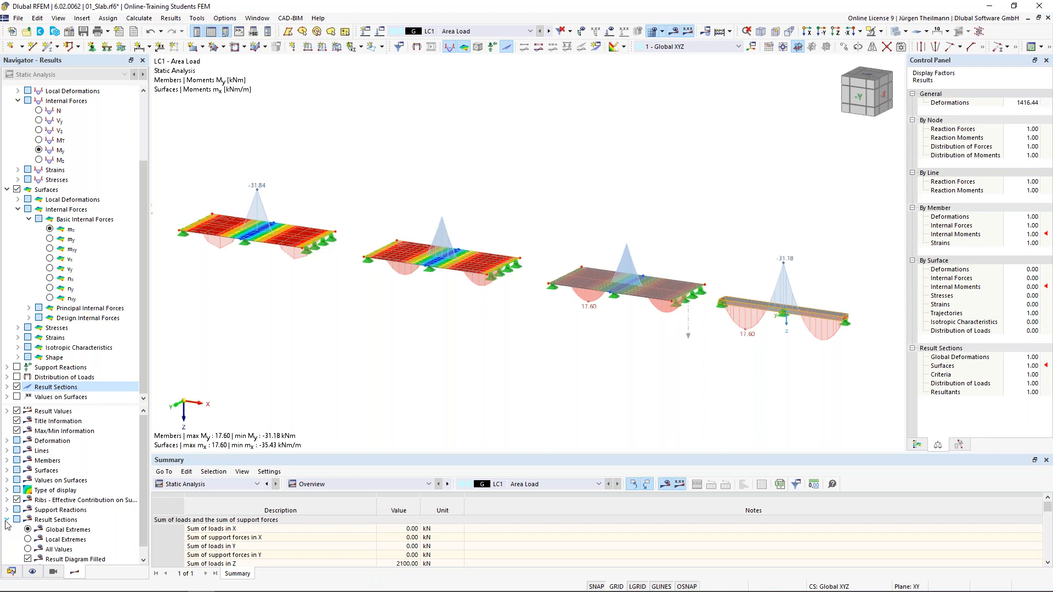
pyautogui.scroll(-1, 6, 525)
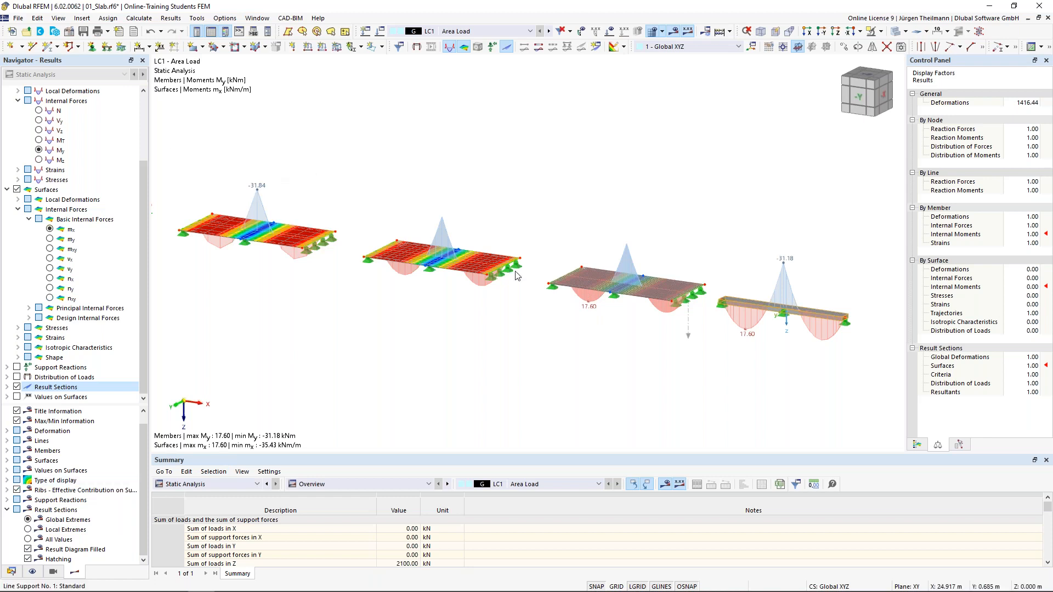
pyautogui.click(28, 529)
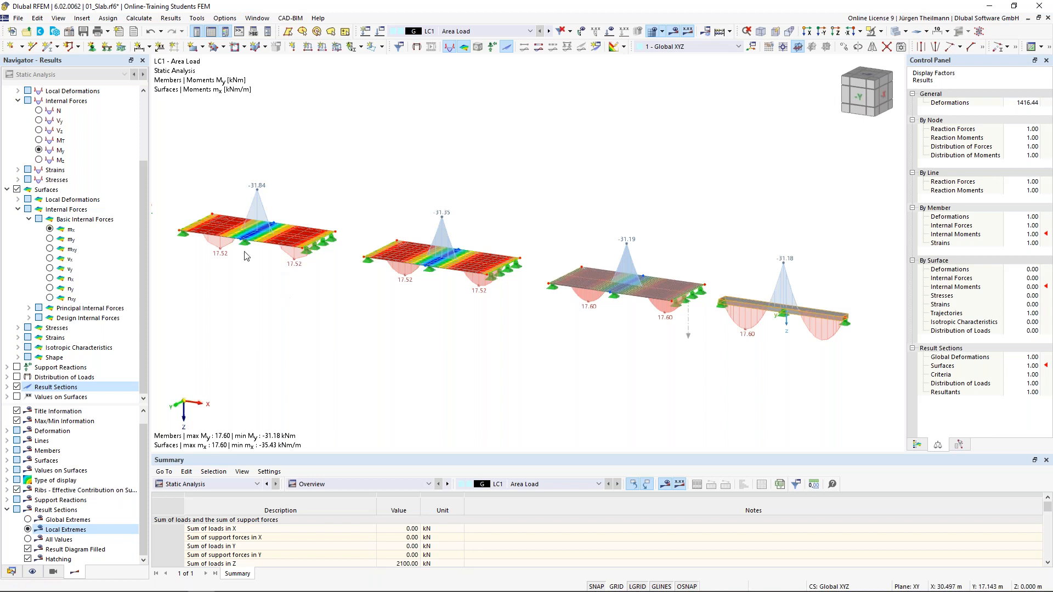
pyautogui.moveTo(223, 277); pyautogui.dragTo(326, 311, button='middle')
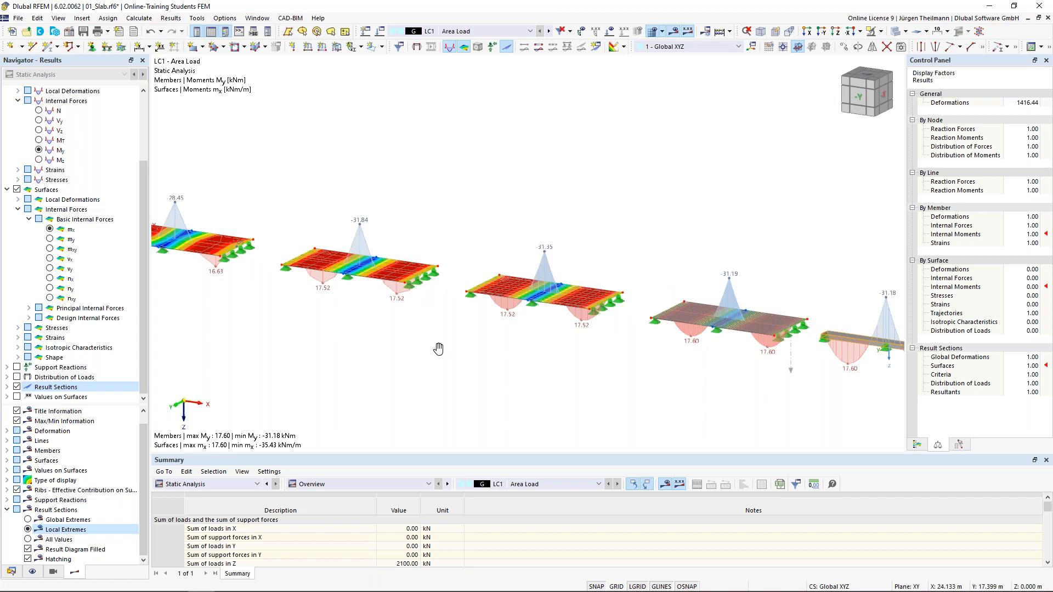
pyautogui.moveTo(439, 349); pyautogui.dragTo(684, 391, button='middle')
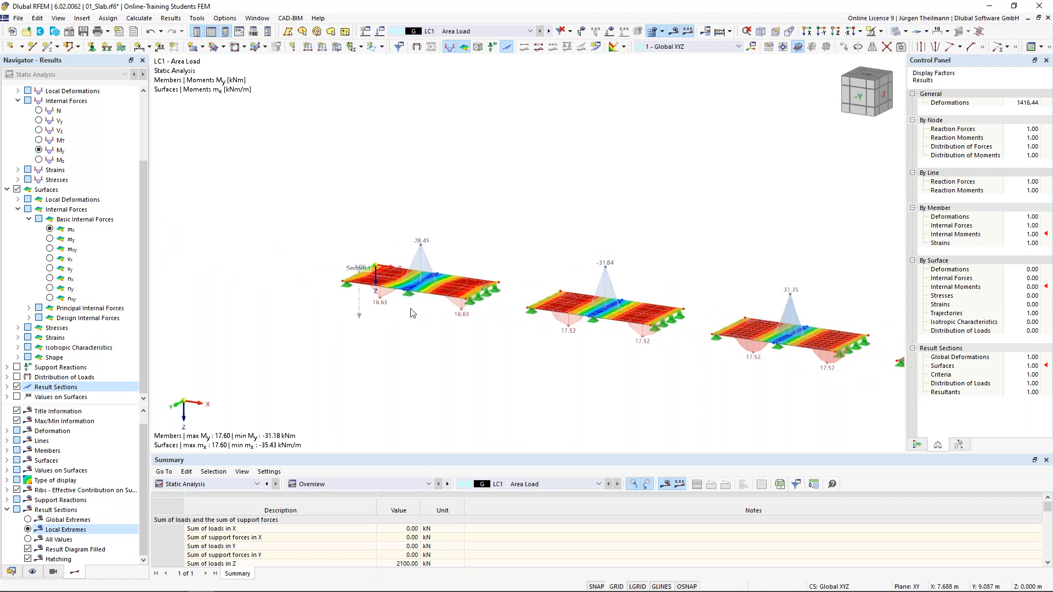
pyautogui.scroll(4, 411, 310)
pyautogui.scroll(1, 413, 312)
pyautogui.moveTo(400, 356); pyautogui.dragTo(411, 358, button='middle')
pyautogui.scroll(-2, 412, 357)
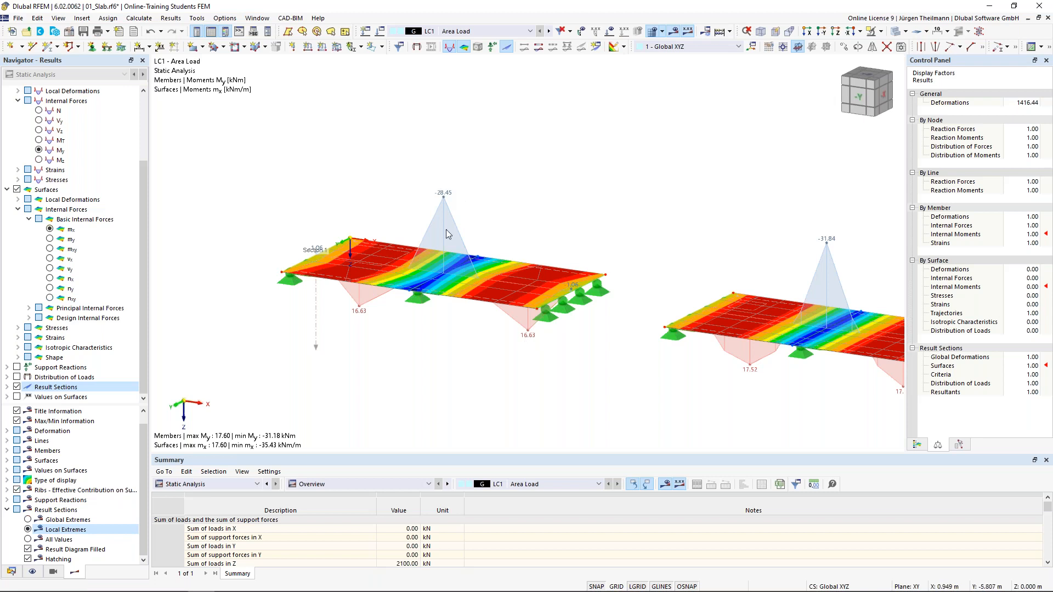
pyautogui.scroll(-2, 484, 264)
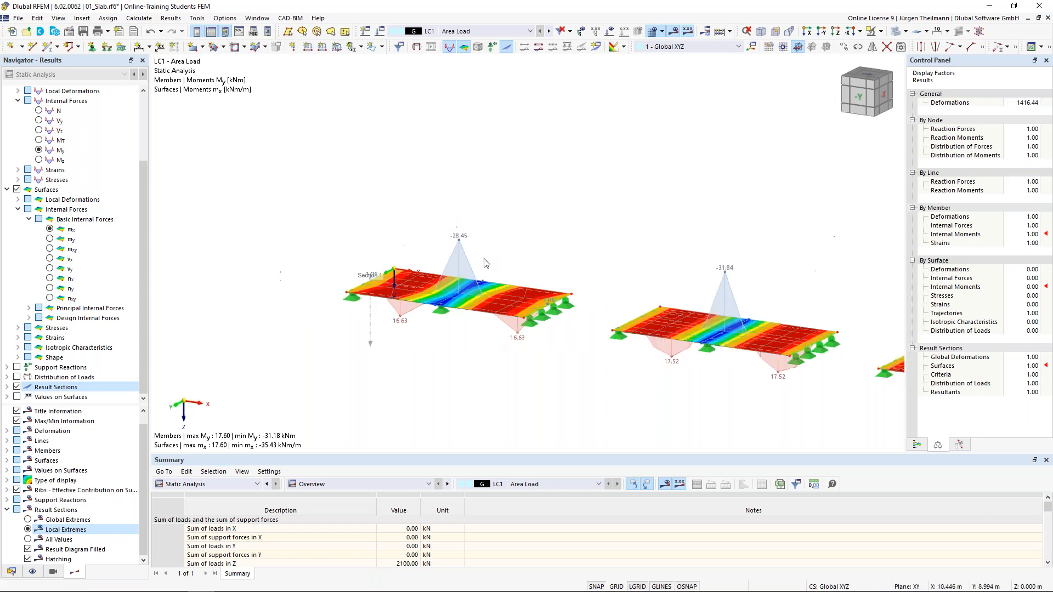
pyautogui.scroll(-1, 484, 264)
pyautogui.scroll(-2, 421, 377)
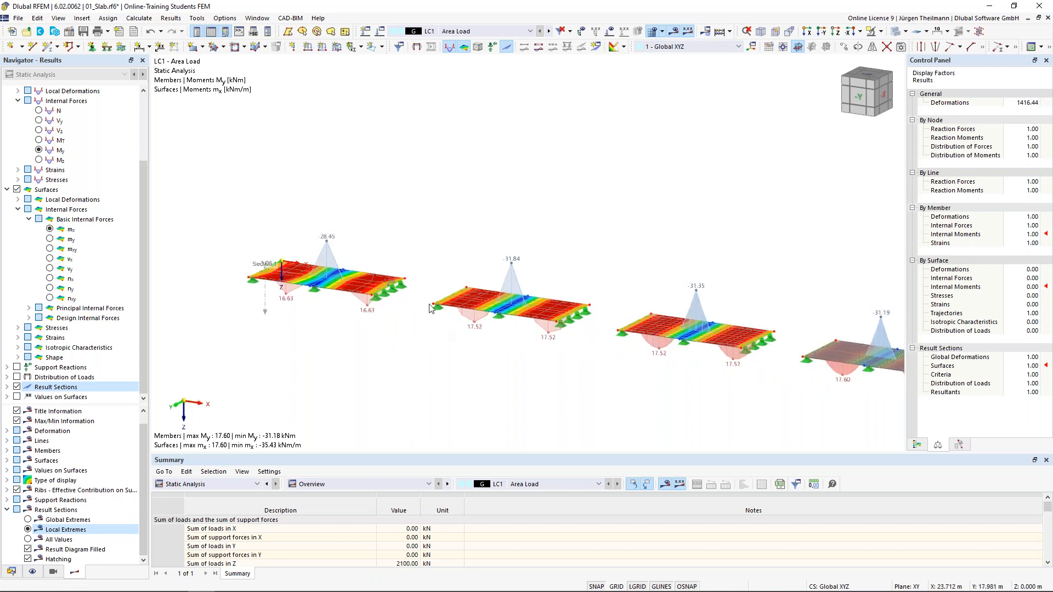
pyautogui.moveTo(604, 359); pyautogui.dragTo(497, 323, button='middle')
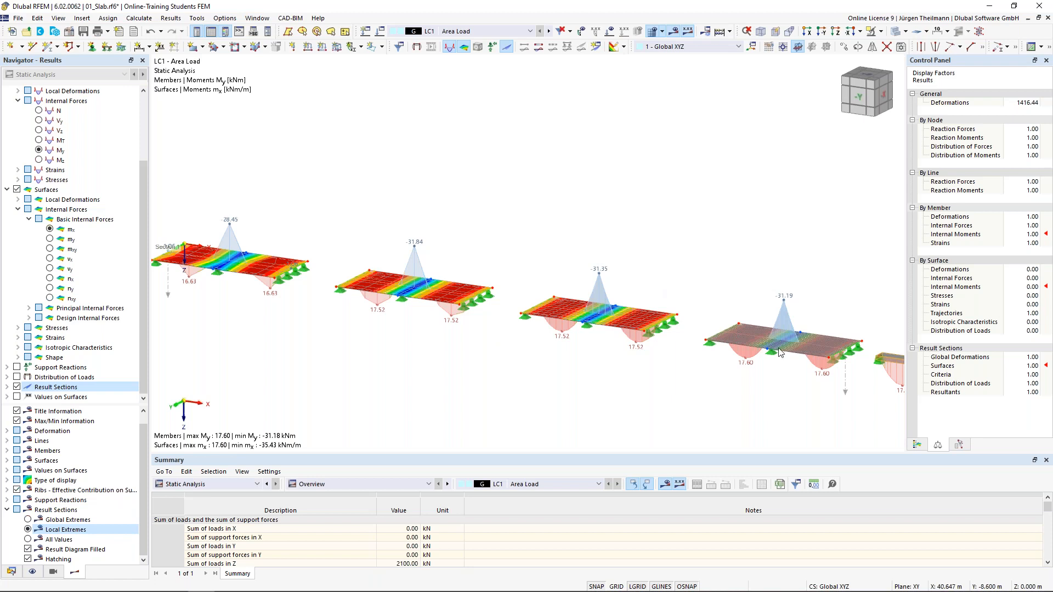
pyautogui.moveTo(796, 382); pyautogui.dragTo(674, 362, button='middle')
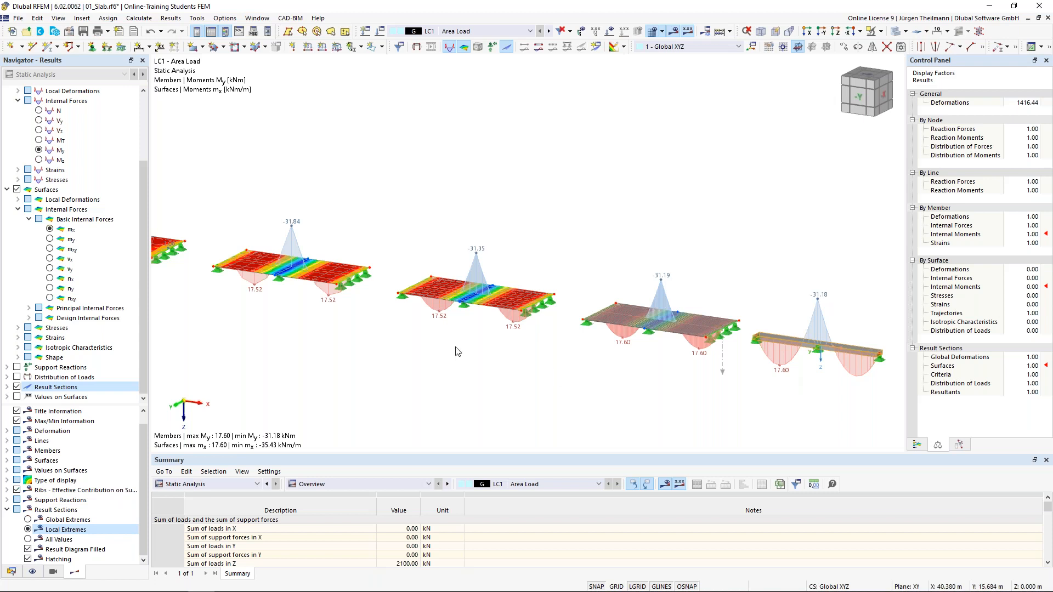
pyautogui.moveTo(456, 347); pyautogui.dragTo(502, 331, button='middle')
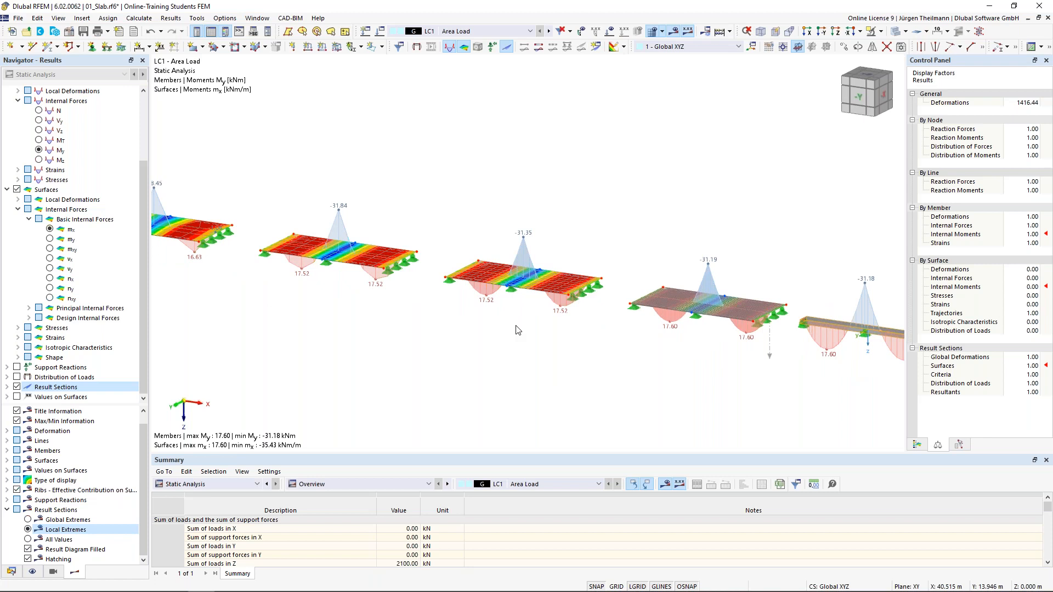
pyautogui.scroll(-1, 516, 330)
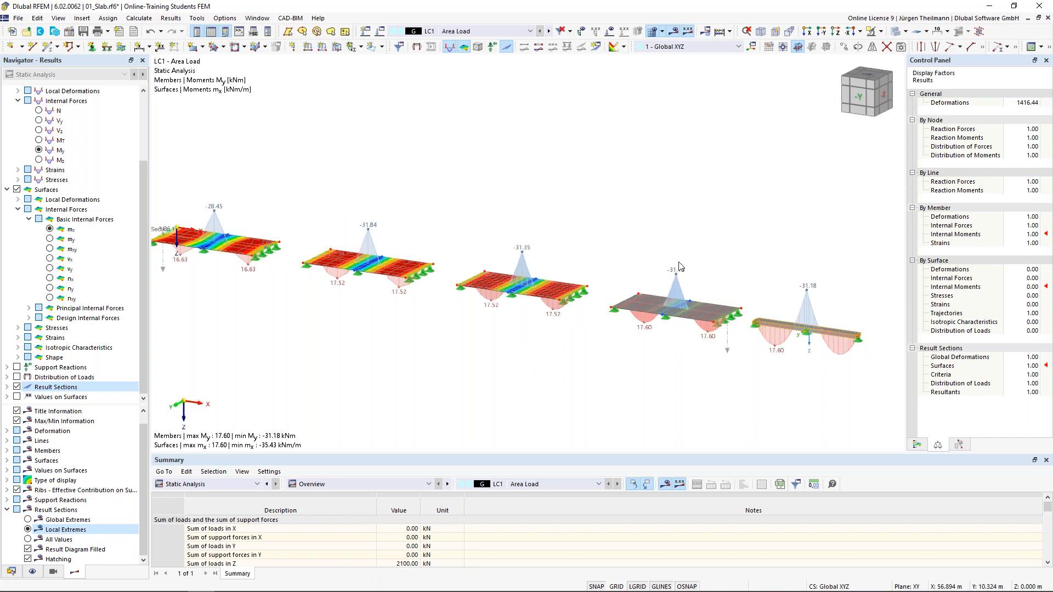
pyautogui.scroll(2, 707, 311)
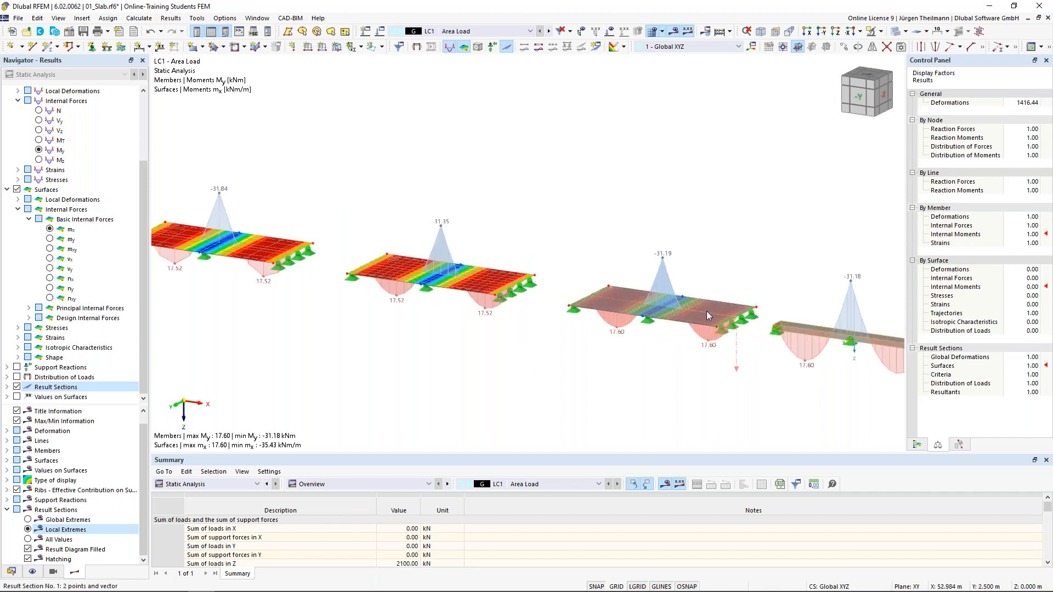
pyautogui.scroll(3, 706, 311)
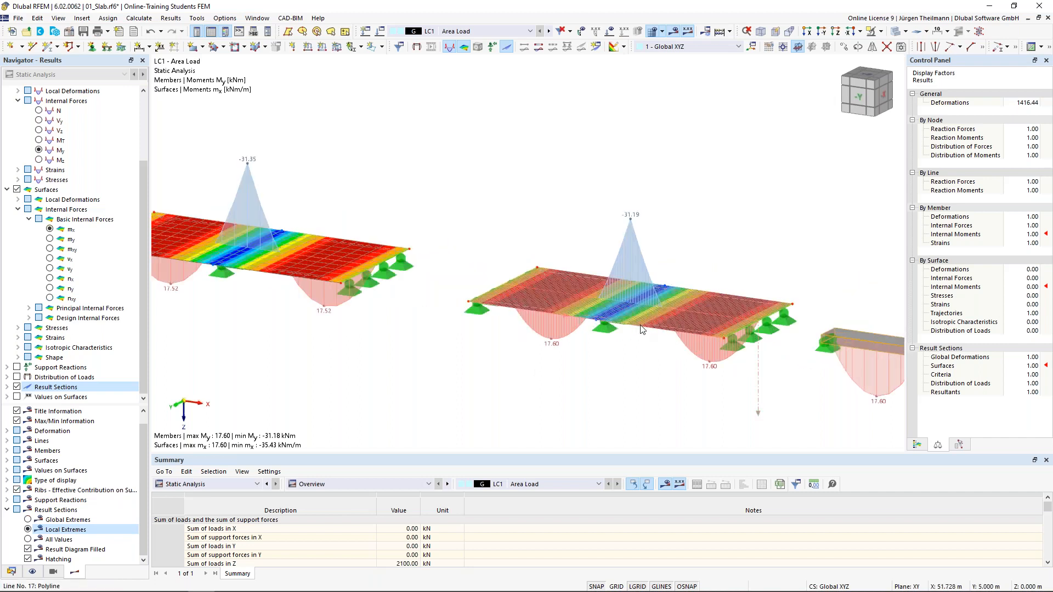
pyautogui.scroll(4, 642, 329)
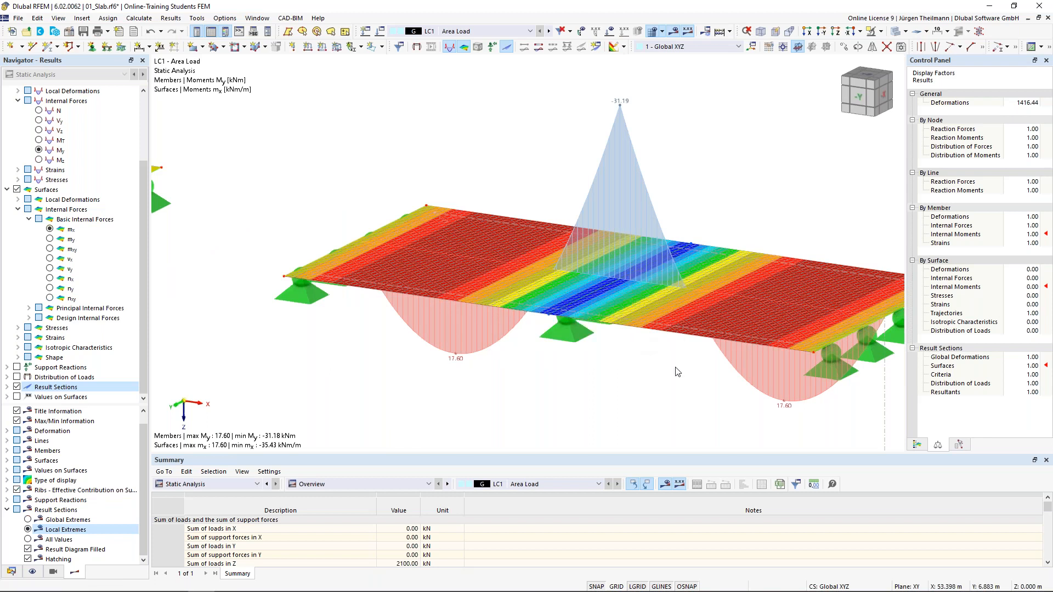
pyautogui.scroll(-2, 677, 371)
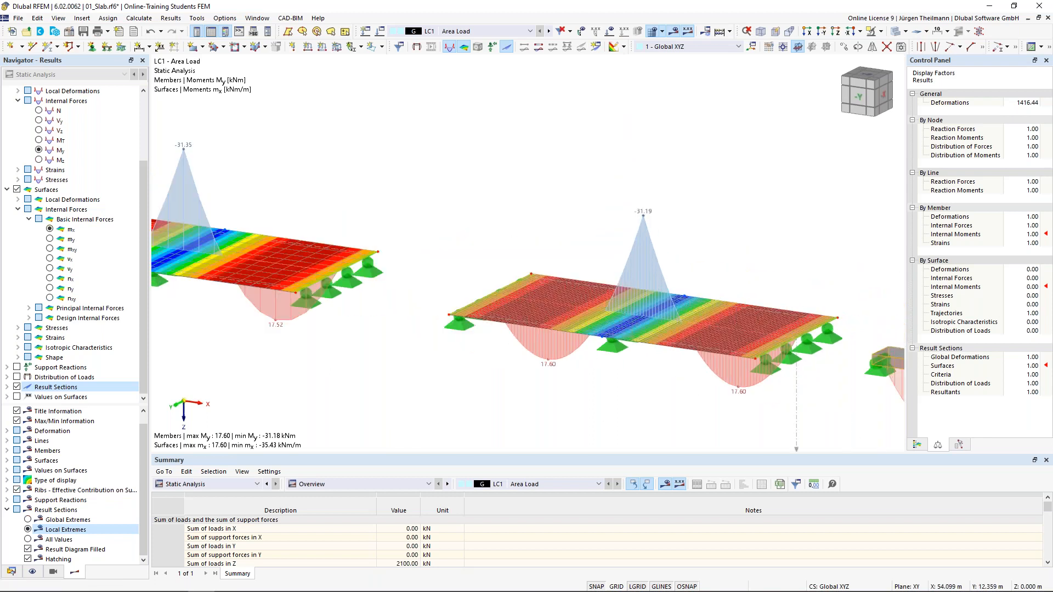
pyautogui.scroll(-2, 840, 351)
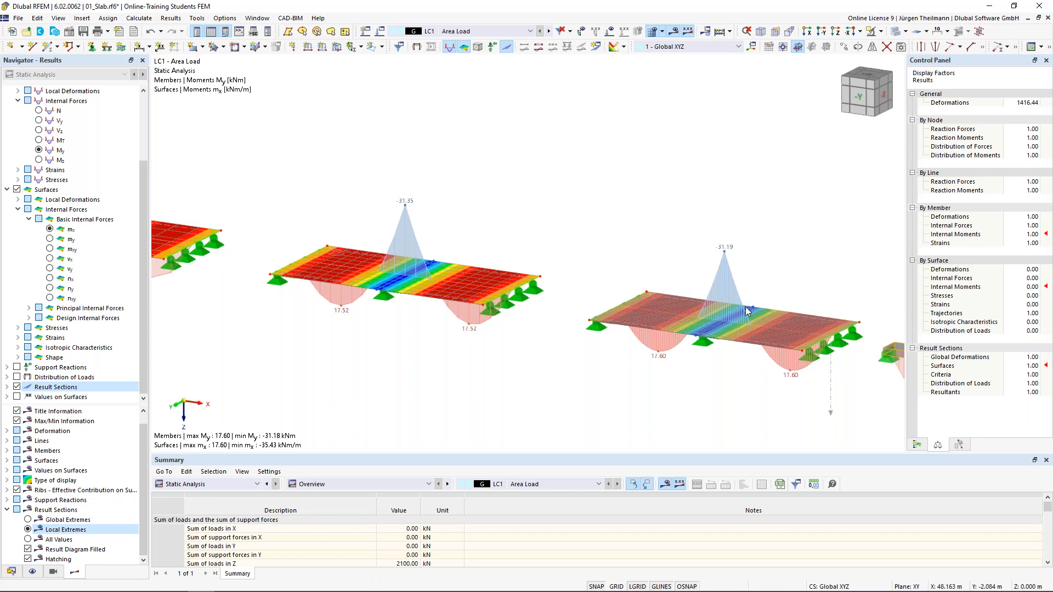
pyautogui.scroll(-2, 718, 351)
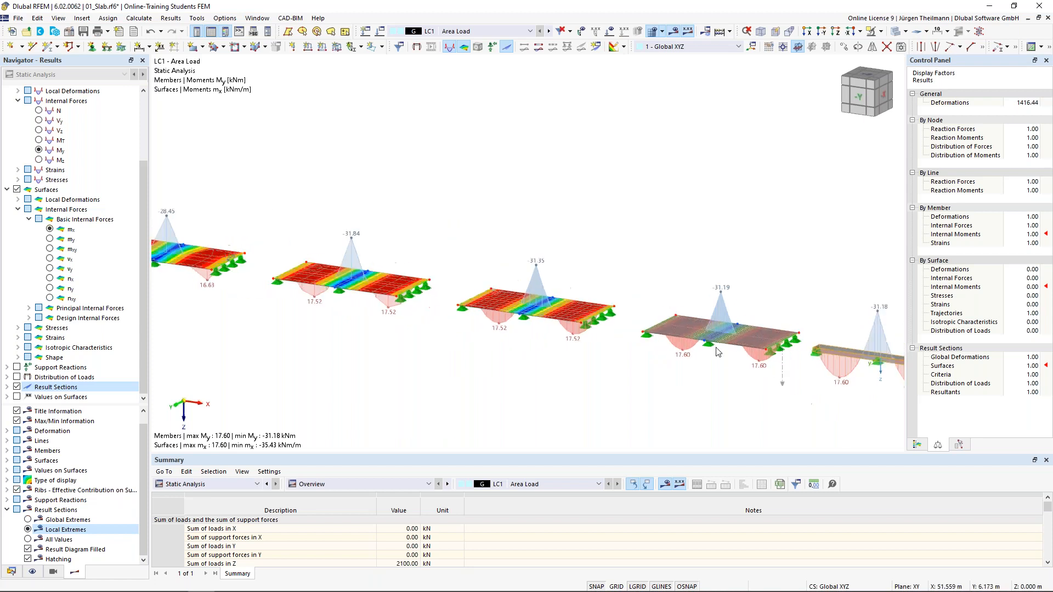
pyautogui.scroll(-1, 718, 351)
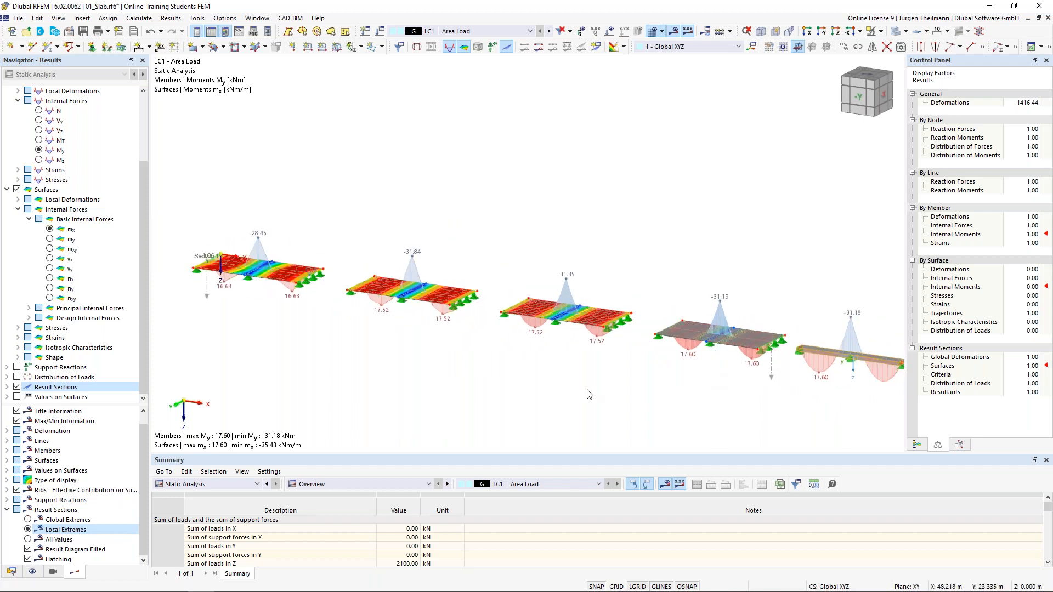
pyautogui.scroll(-1, 646, 404)
pyautogui.scroll(1, 644, 411)
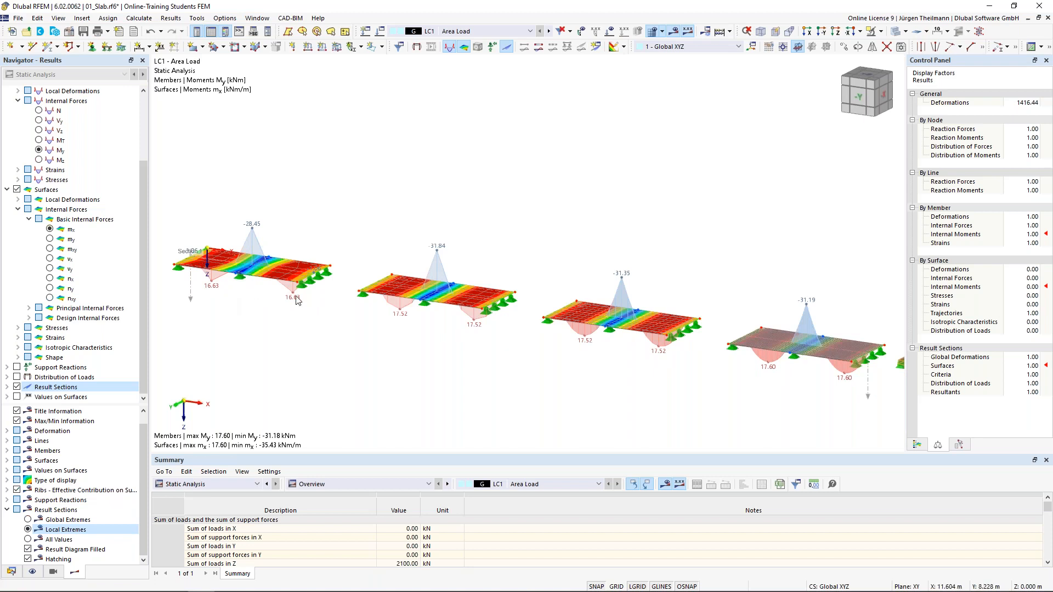
pyautogui.scroll(1, 261, 252)
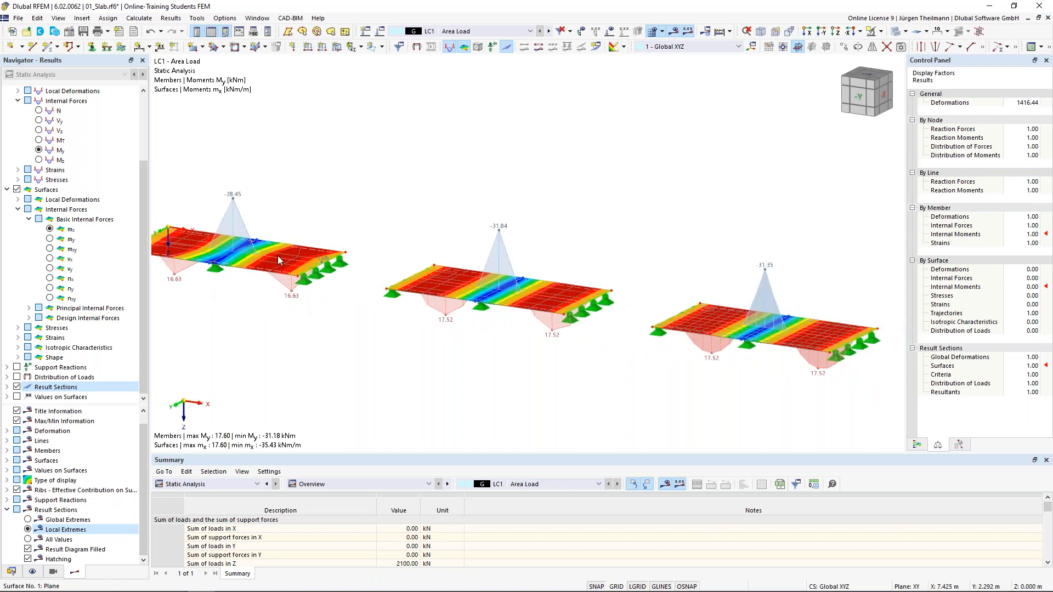
pyautogui.scroll(-1, 277, 255)
pyautogui.scroll(-1, 277, 256)
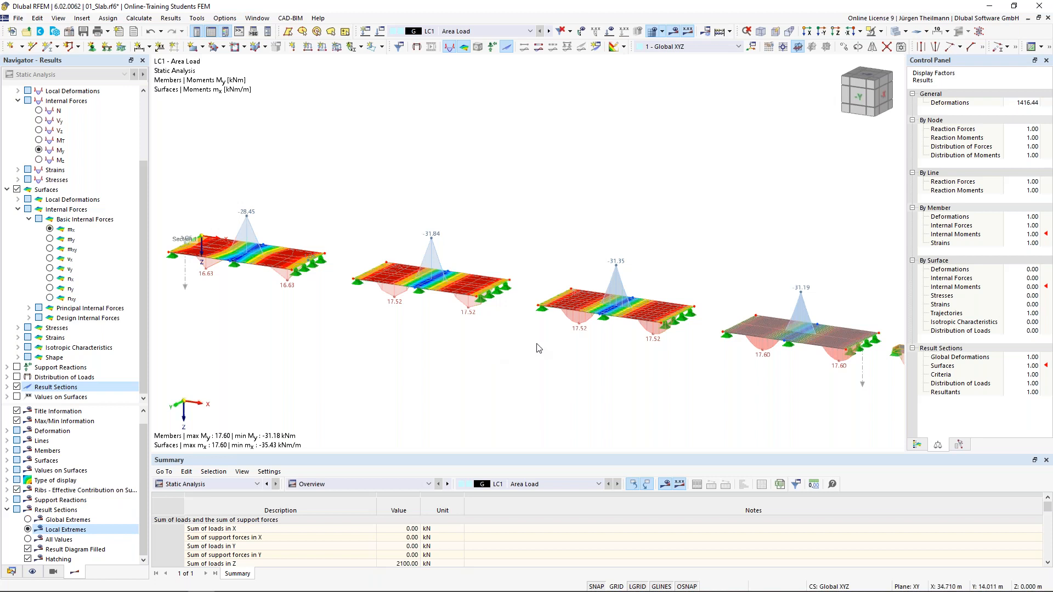
# Turn off the results display and zoom in on the plain supported slabs.
pyautogui.click(674, 32)
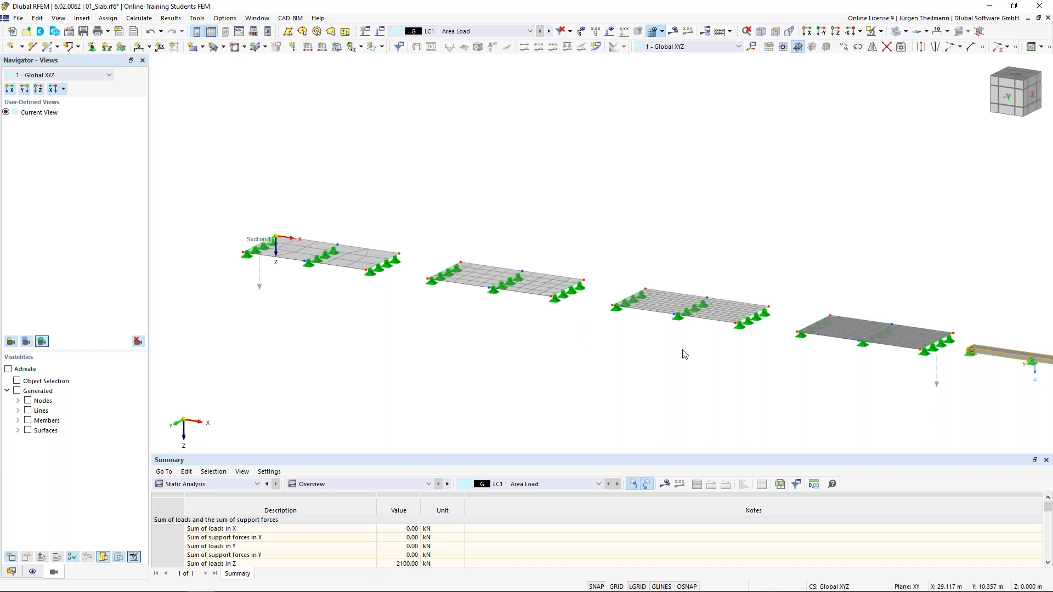
pyautogui.scroll(1, 685, 354)
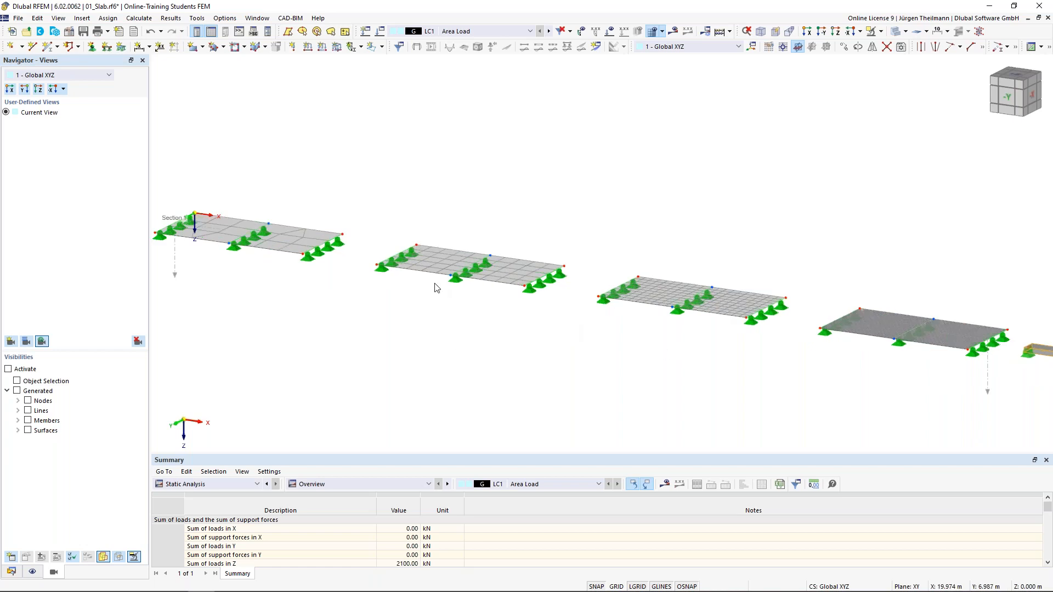
pyautogui.scroll(1, 401, 297)
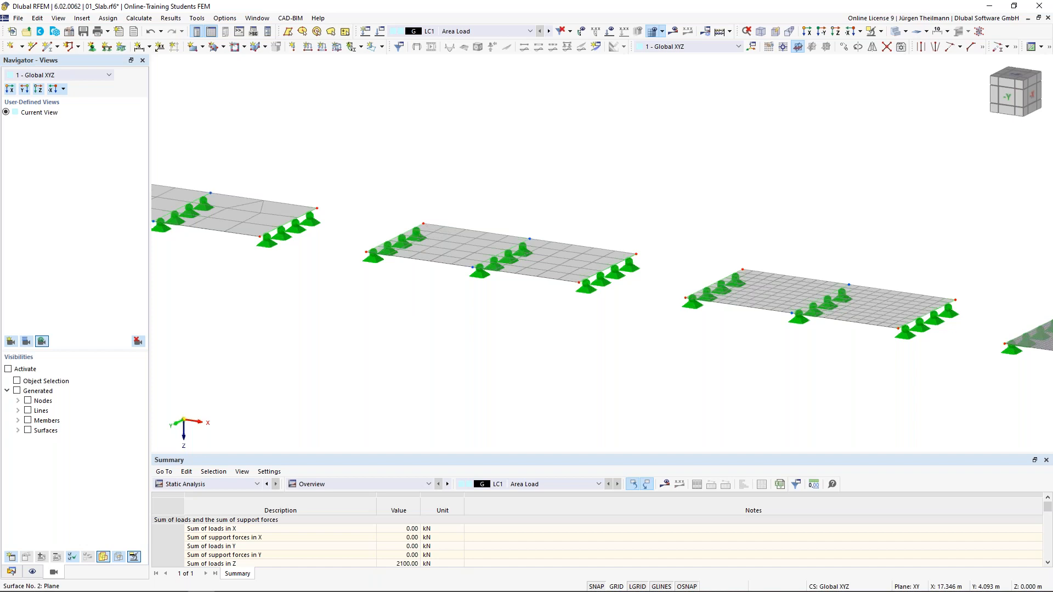
pyautogui.moveTo(425, 268); pyautogui.dragTo(497, 303, button='middle')
pyautogui.scroll(1, 495, 301)
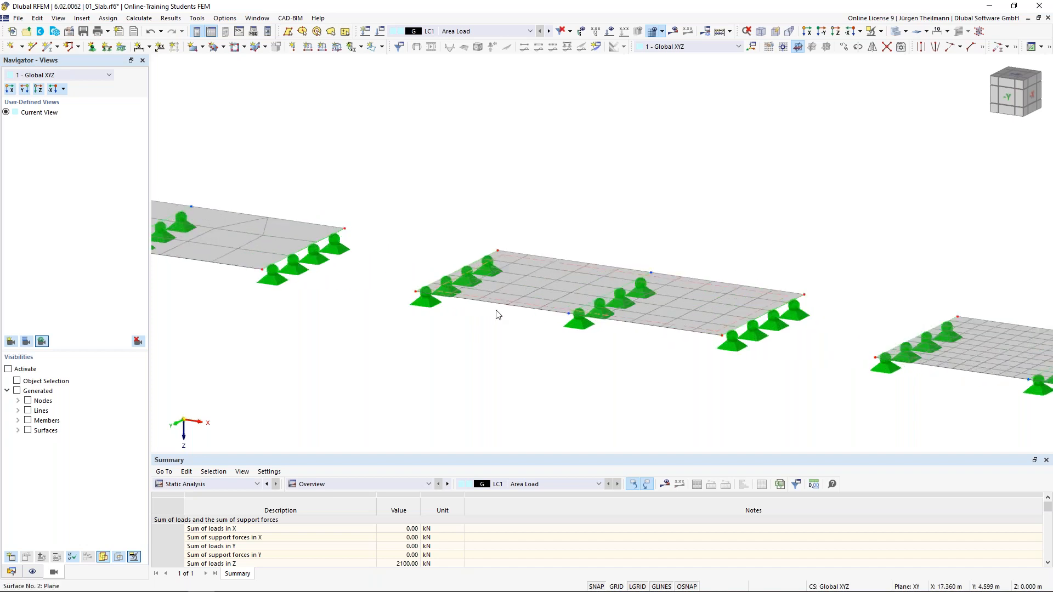
pyautogui.scroll(1, 471, 287)
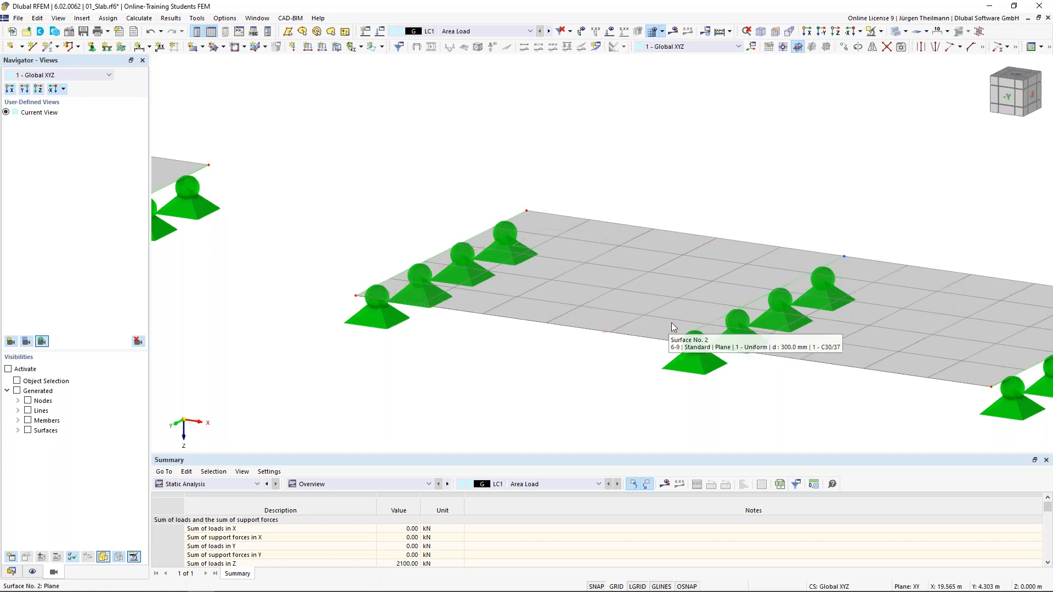
pyautogui.scroll(-1, 673, 327)
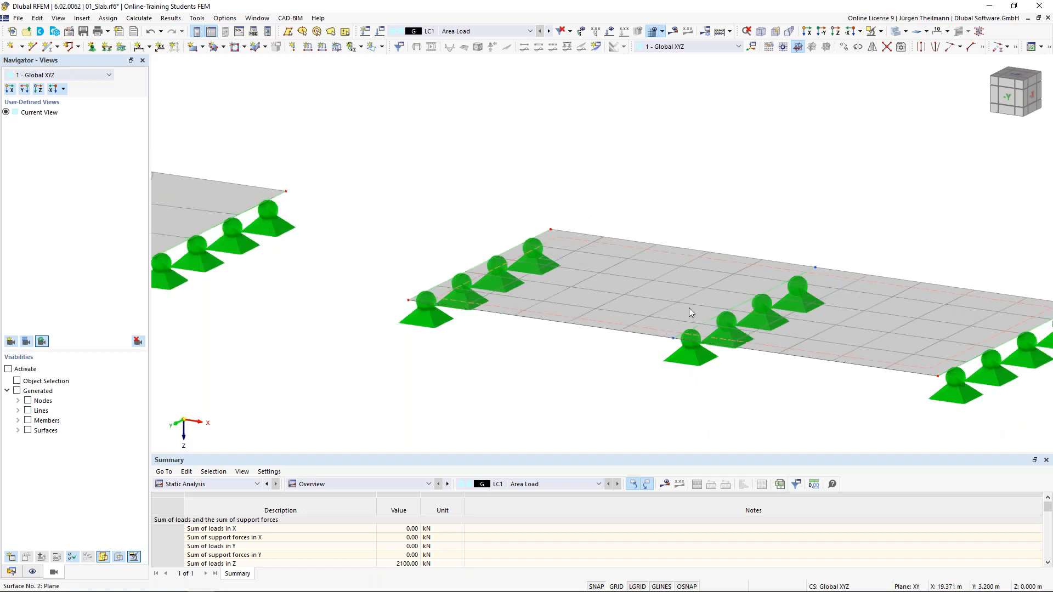
pyautogui.moveTo(689, 307); pyautogui.dragTo(743, 260, button='middle')
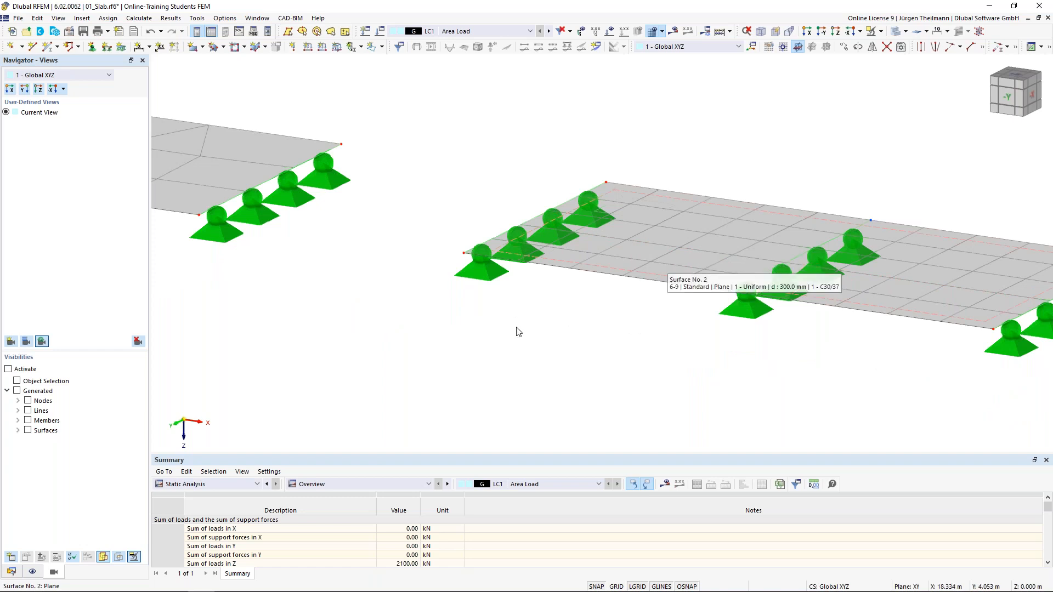
pyautogui.scroll(-2, 540, 309)
pyautogui.moveTo(438, 332); pyautogui.dragTo(572, 369, button='middle')
pyautogui.moveTo(249, 268); pyautogui.dragTo(399, 285, button='middle')
pyautogui.scroll(2, 400, 286)
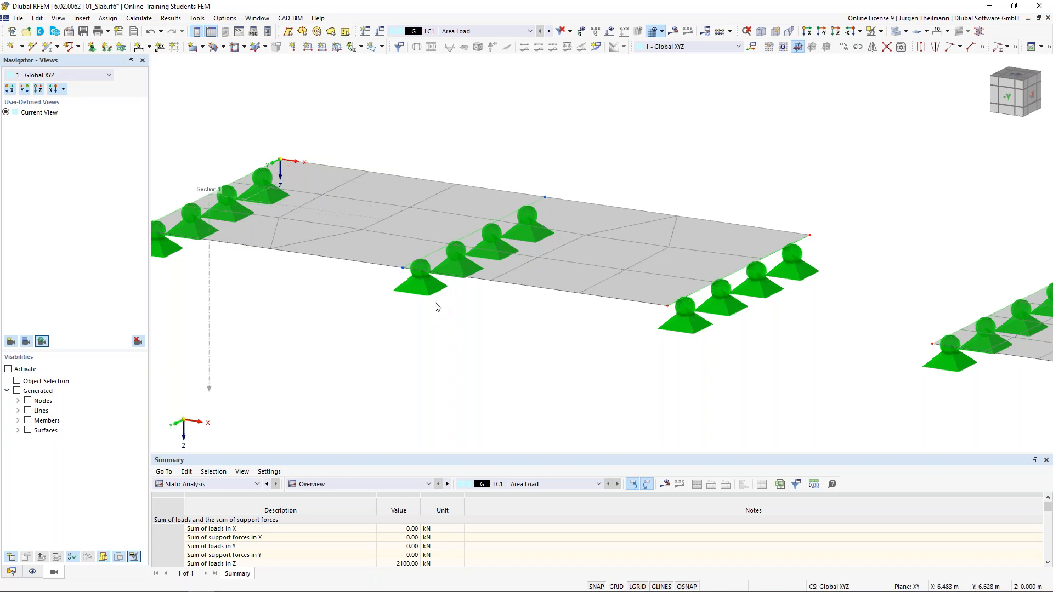
pyautogui.scroll(-3, 440, 310)
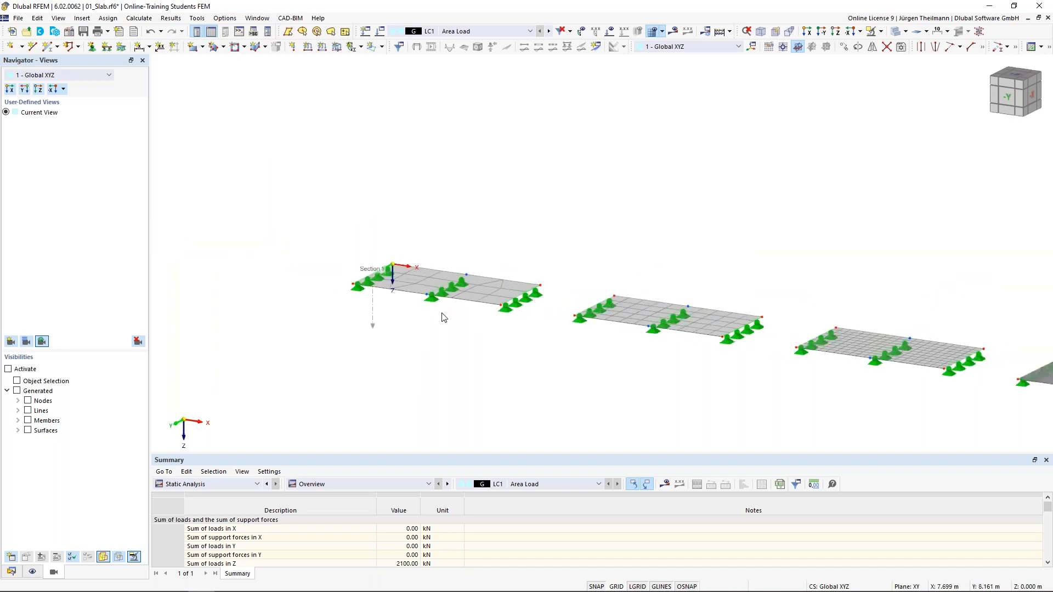
pyautogui.moveTo(568, 331); pyautogui.dragTo(326, 263, button='middle')
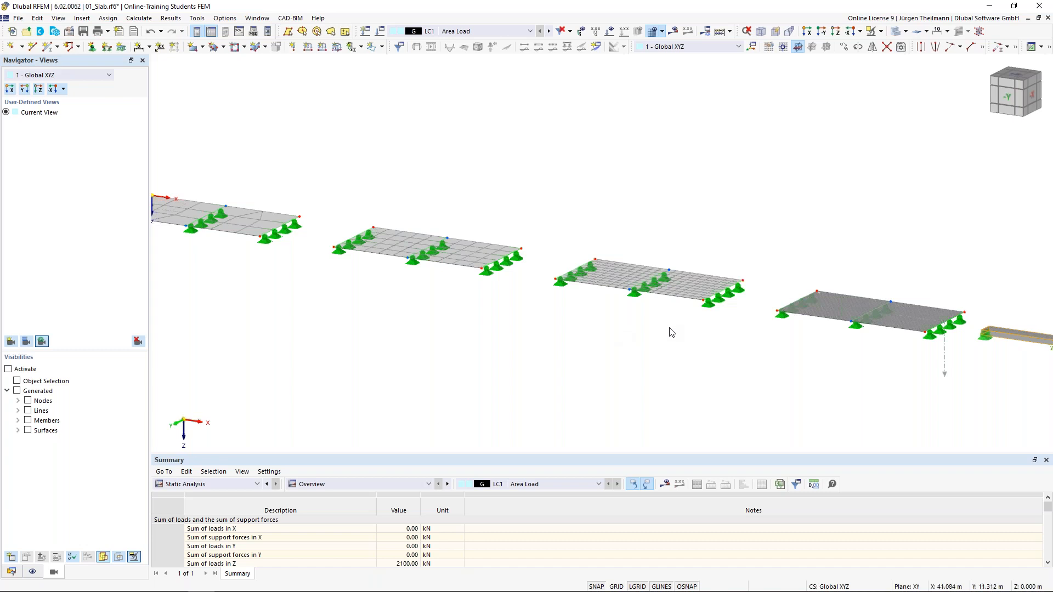
pyautogui.moveTo(671, 332); pyautogui.dragTo(662, 329, button='middle')
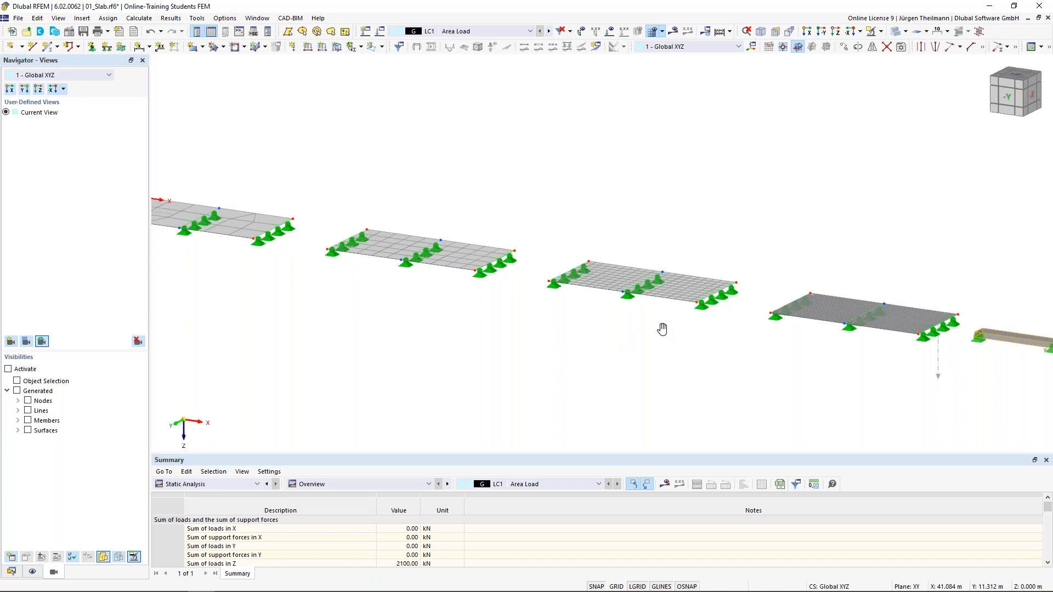
pyautogui.moveTo(664, 362); pyautogui.dragTo(527, 351, button='middle')
pyautogui.click(673, 31)
pyautogui.moveTo(622, 392); pyautogui.dragTo(496, 315, button='middle')
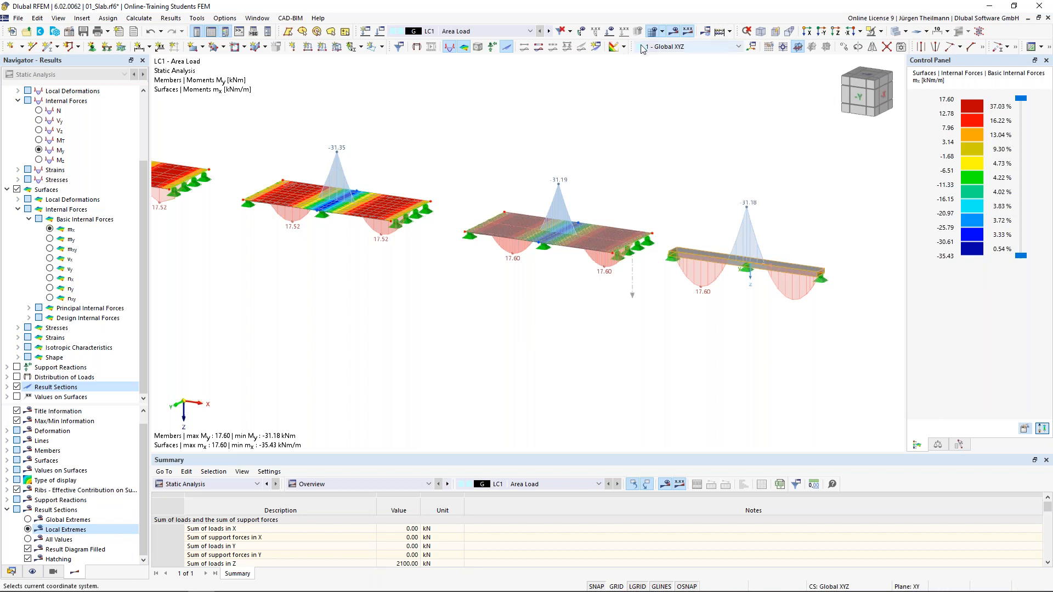
pyautogui.click(675, 33)
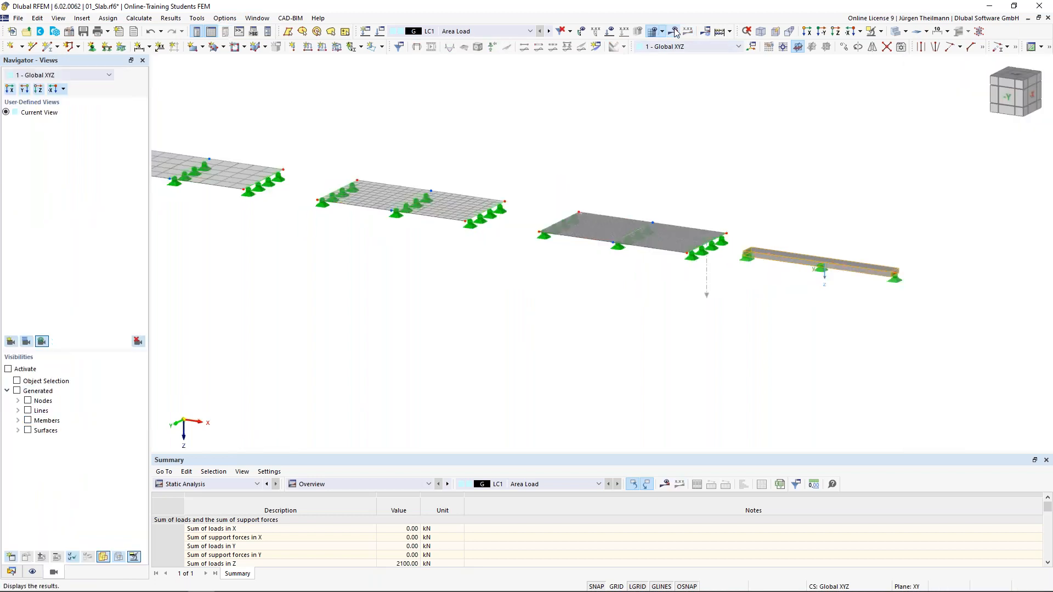
pyautogui.scroll(2, 378, 205)
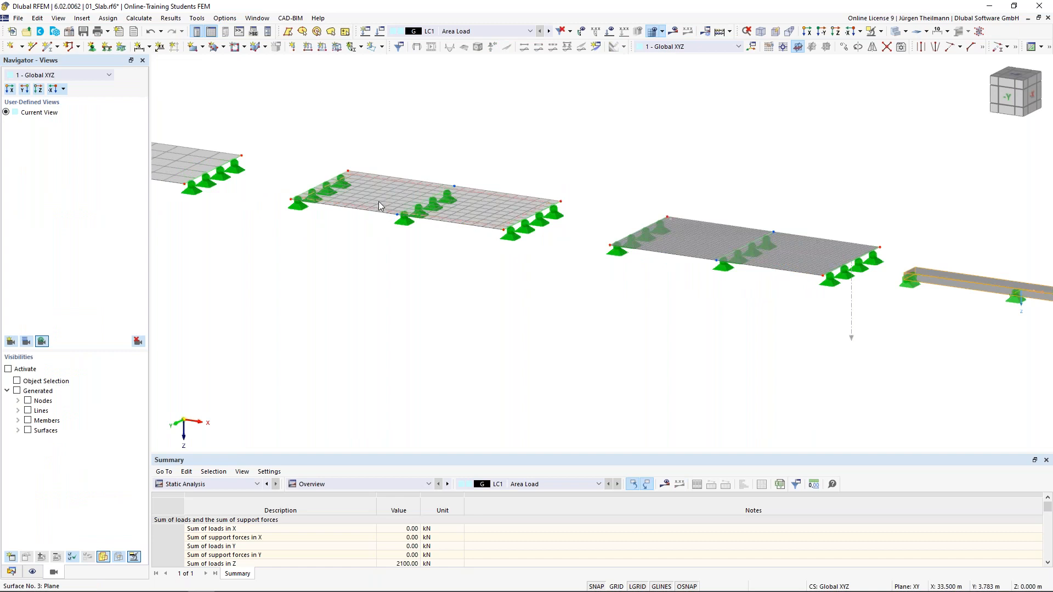
pyautogui.moveTo(379, 206); pyautogui.dragTo(539, 295, button='middle')
pyautogui.scroll(2, 538, 296)
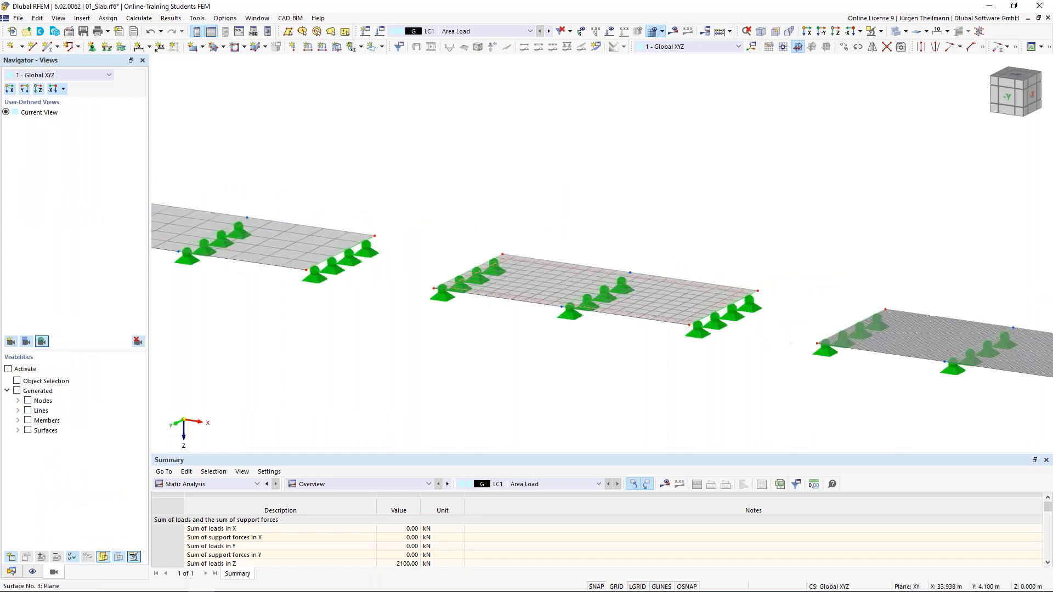
pyautogui.rightClick(535, 274)
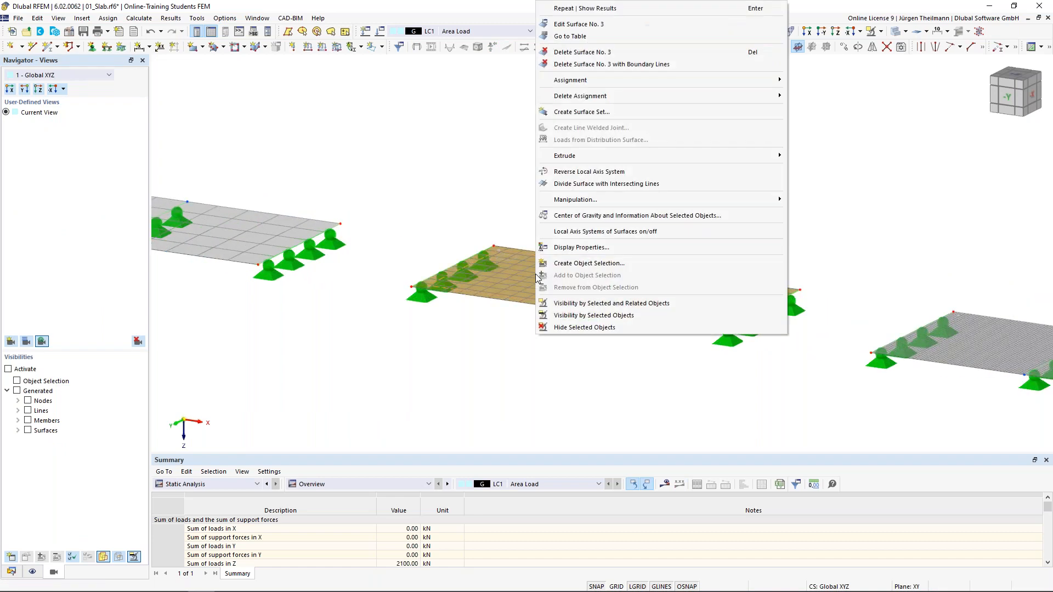
# Open the slab's Display Properties and collapse General to reach the Surfaces settings.
pyautogui.click(566, 247)
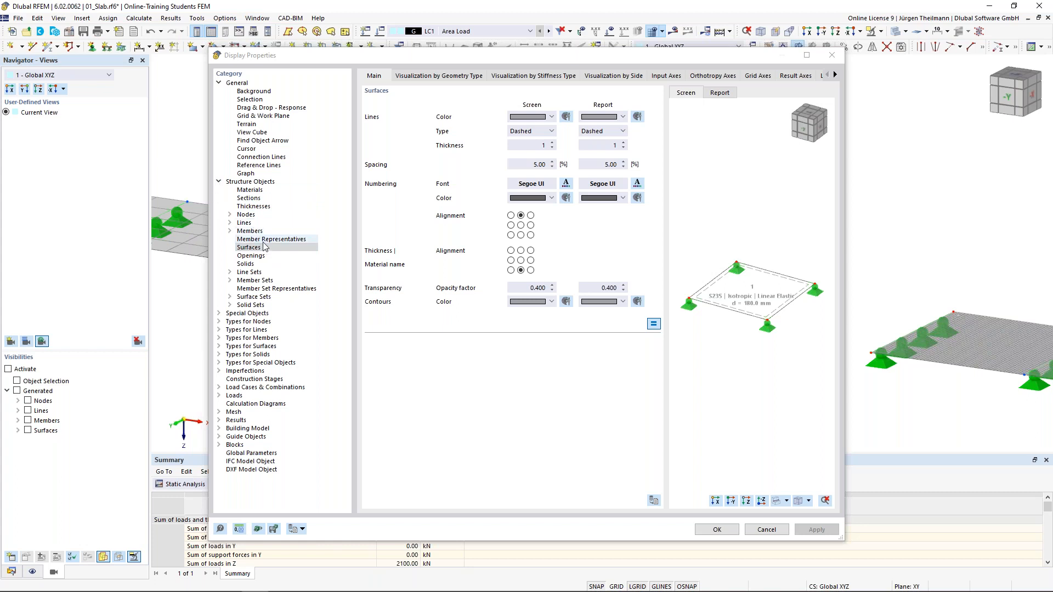
pyautogui.click(219, 82)
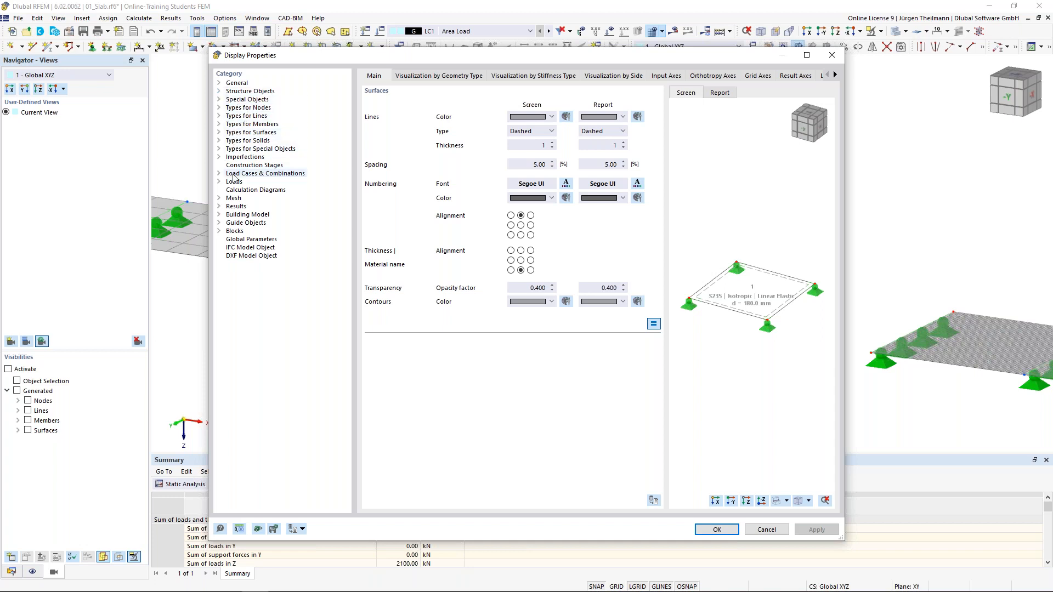
# Review the Axes settings for FE Elements under Mesh > On Surfaces, then cancel without changes.
pyautogui.click(219, 198)
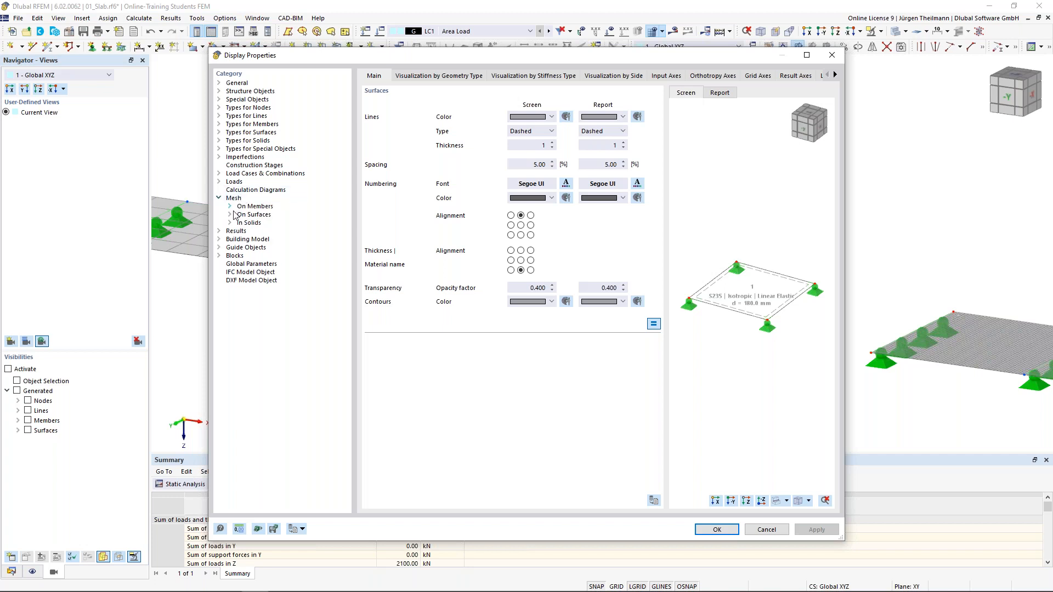
pyautogui.click(230, 215)
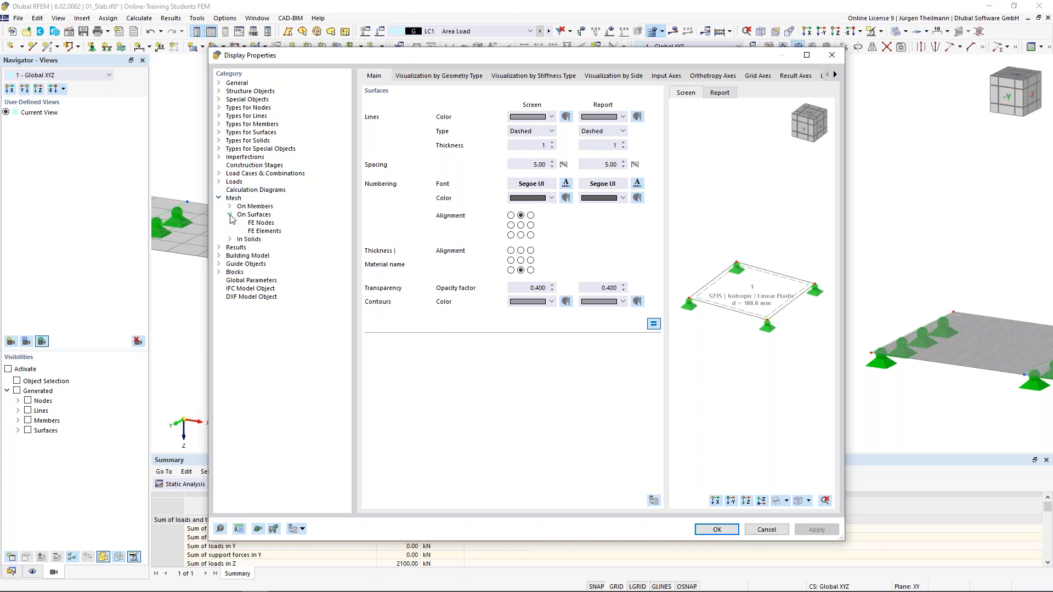
pyautogui.click(268, 231)
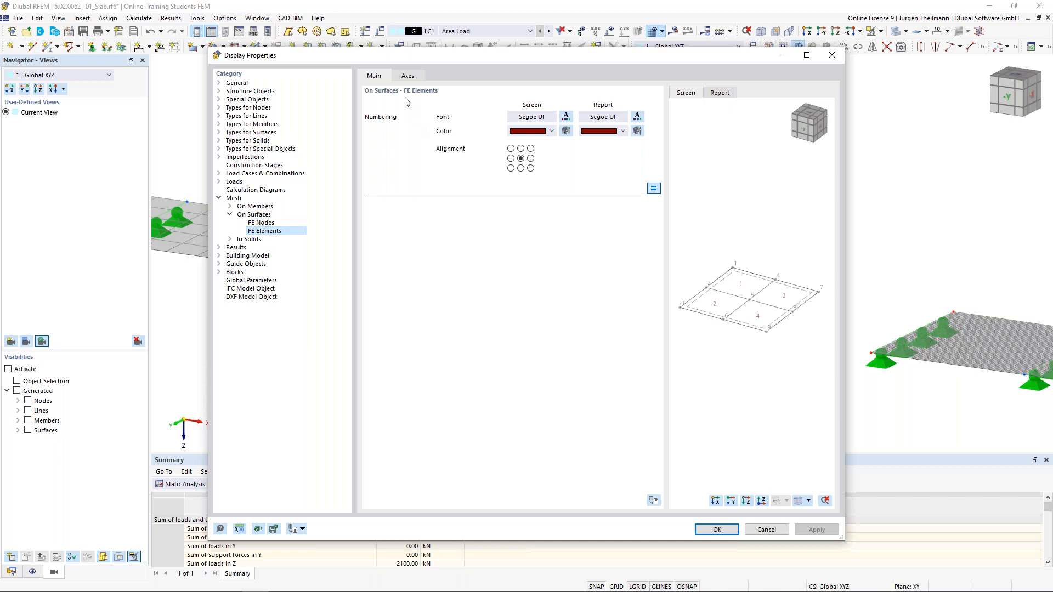
pyautogui.click(260, 223)
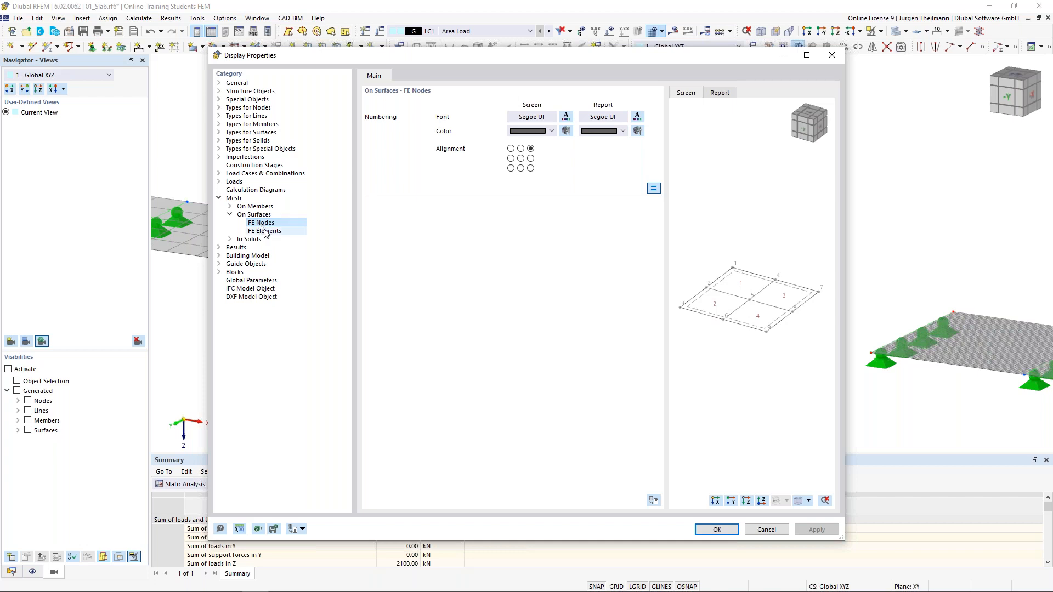
pyautogui.press('Down')
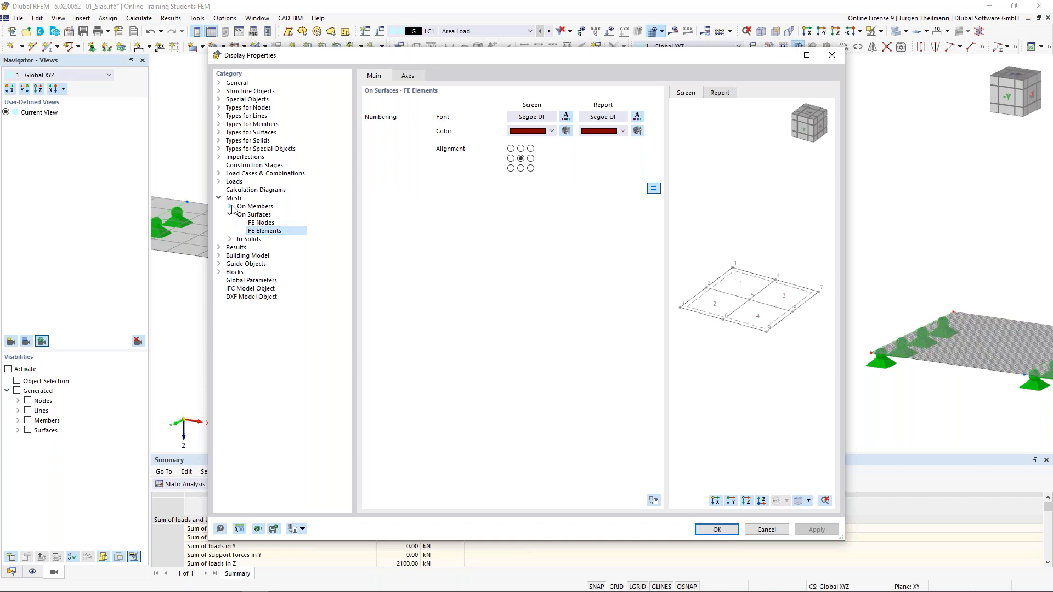
pyautogui.click(229, 206)
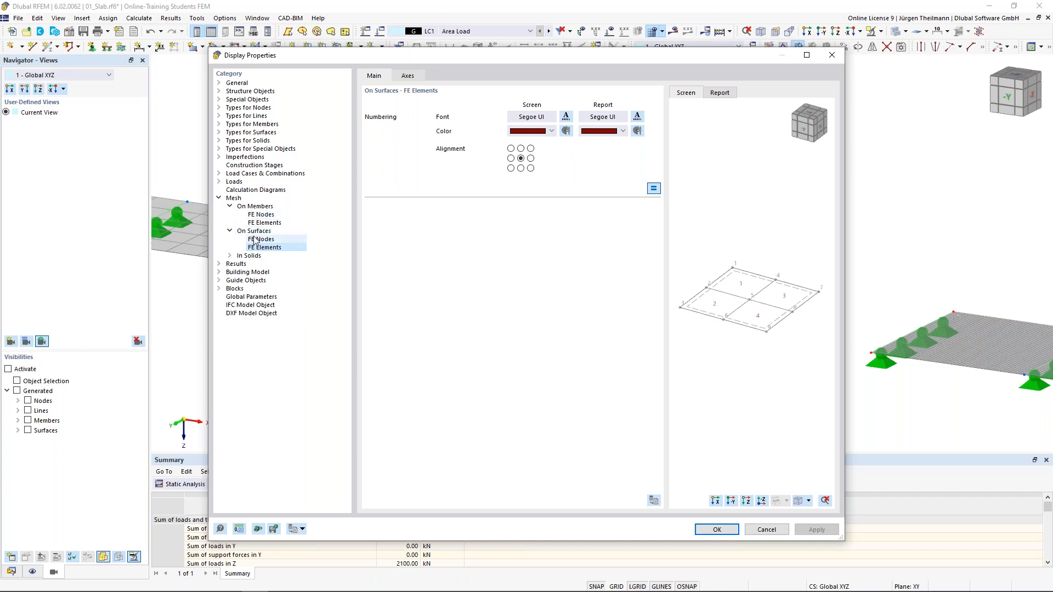
pyautogui.click(409, 79)
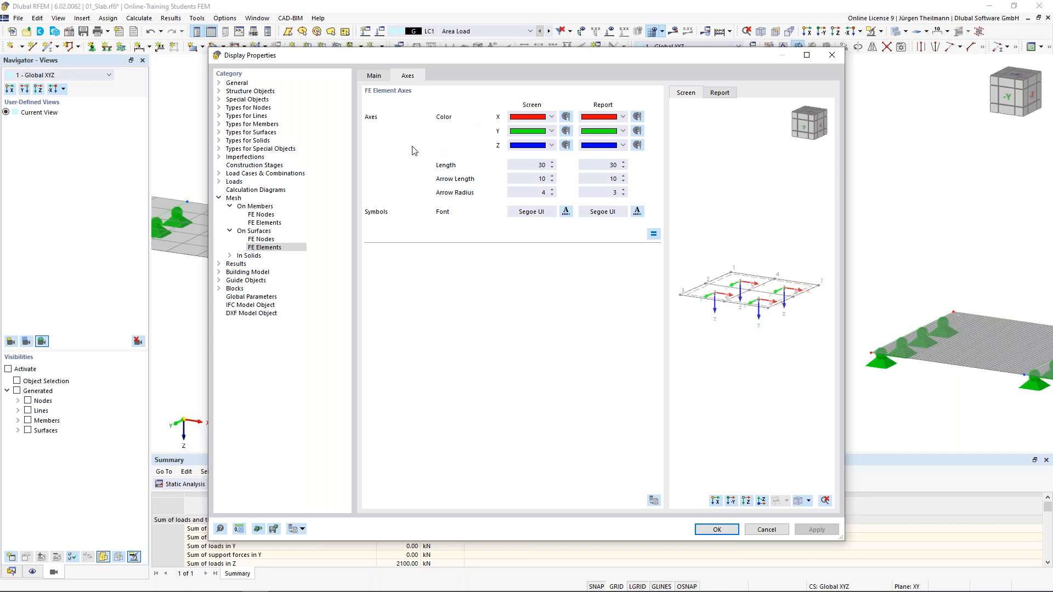
pyautogui.click(767, 530)
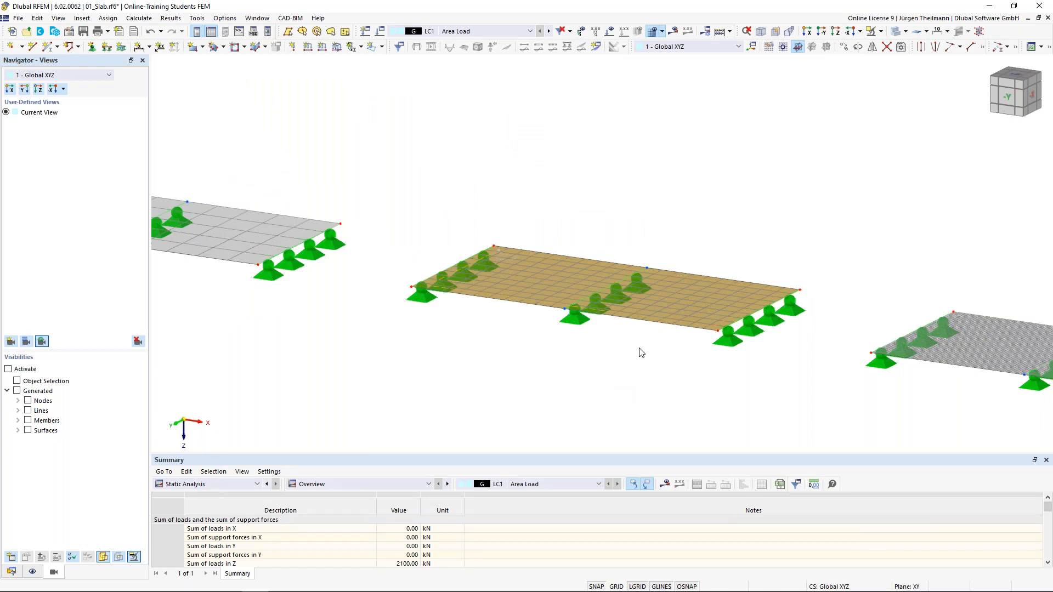
# Zoom onto the last slab and beam, then open the static analysis settings (SA1 Geometrically linear).
pyautogui.scroll(-2, 639, 352)
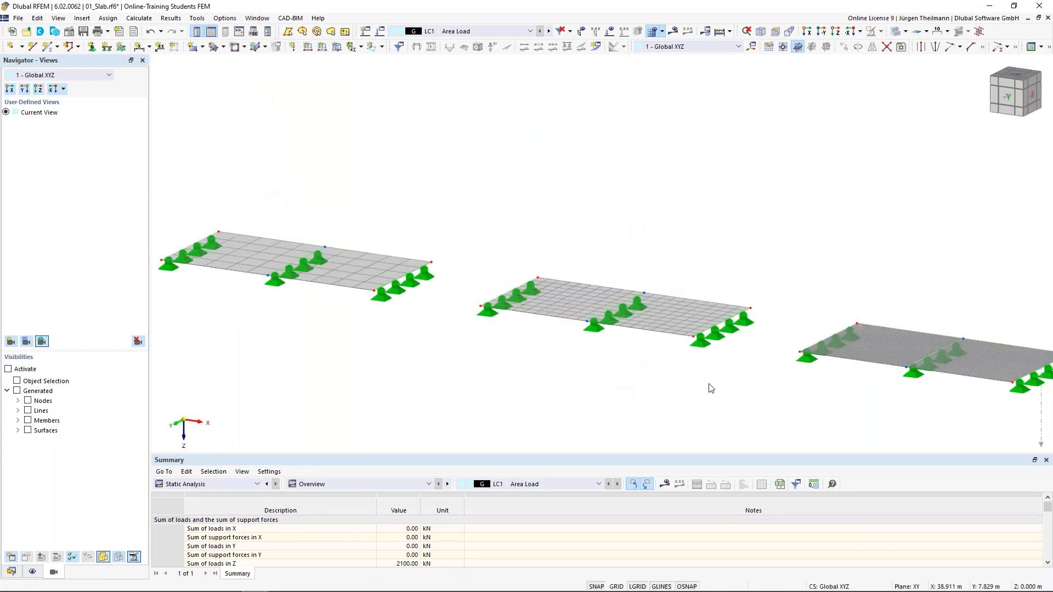
pyautogui.scroll(-3, 629, 265)
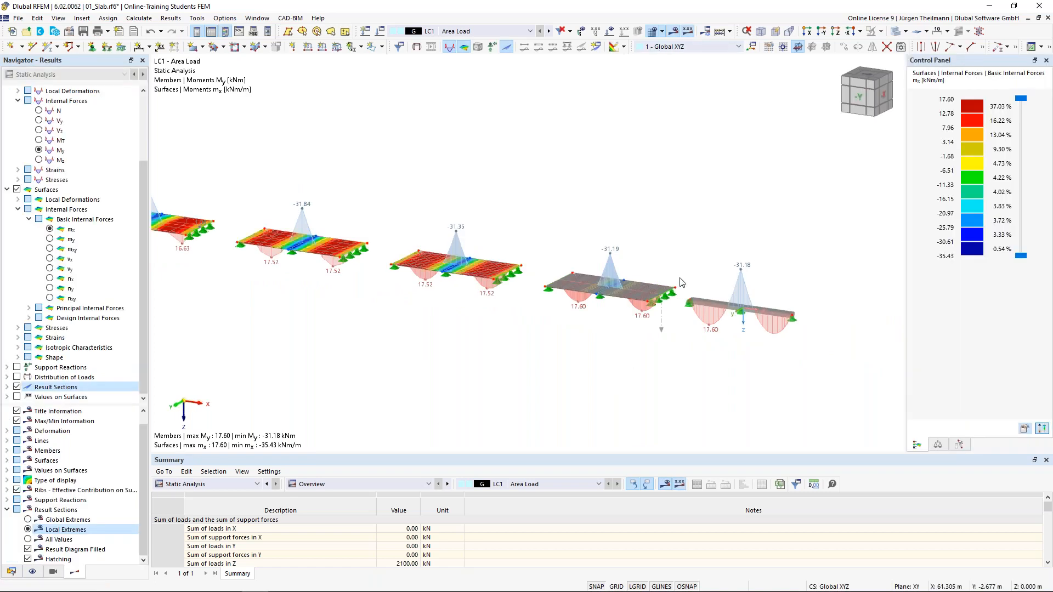
pyautogui.scroll(3, 767, 302)
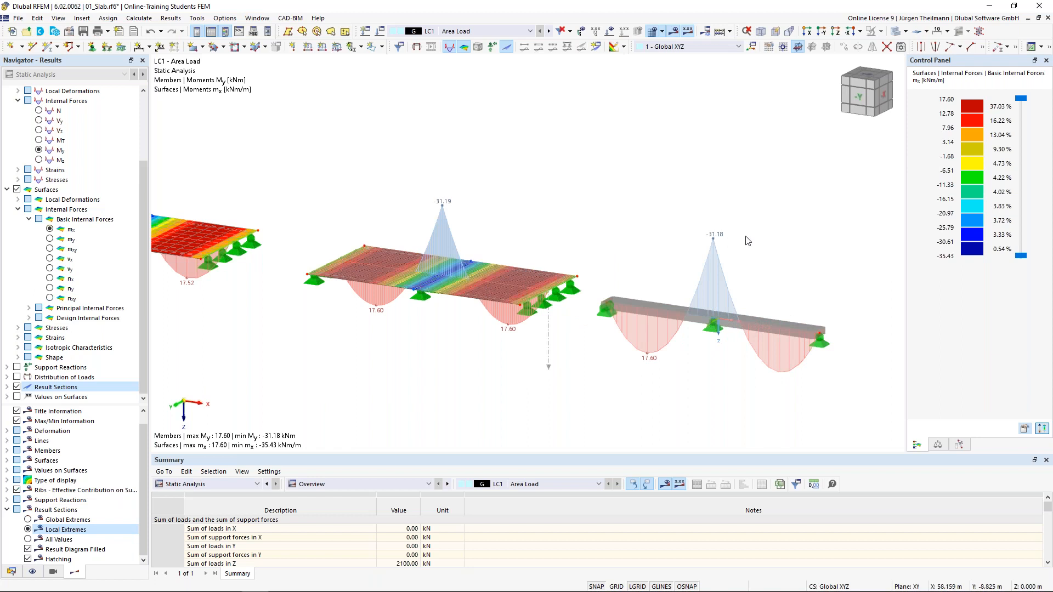
pyautogui.scroll(2, 765, 314)
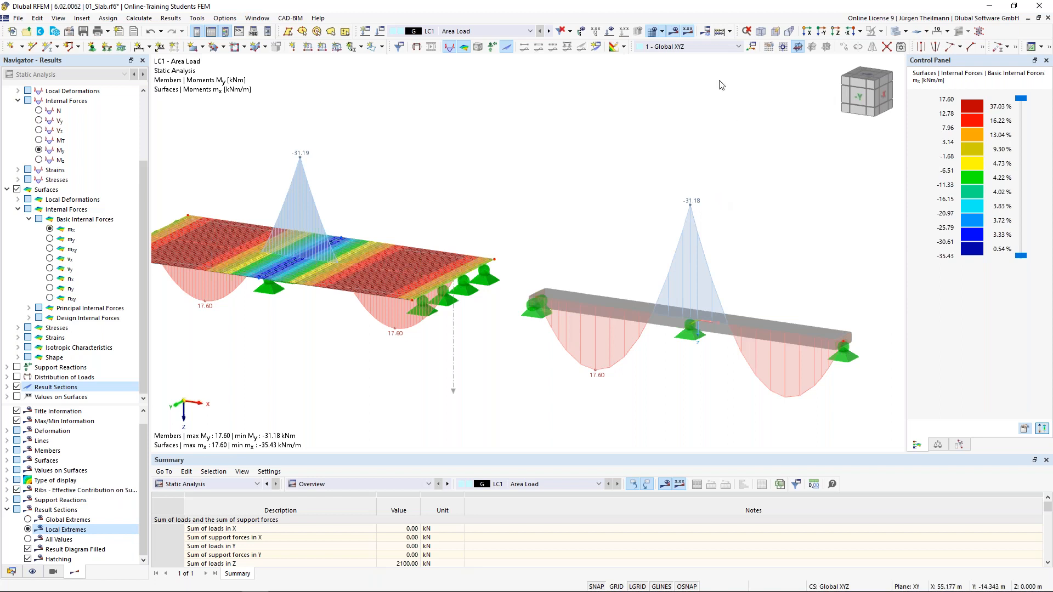
pyautogui.click(707, 33)
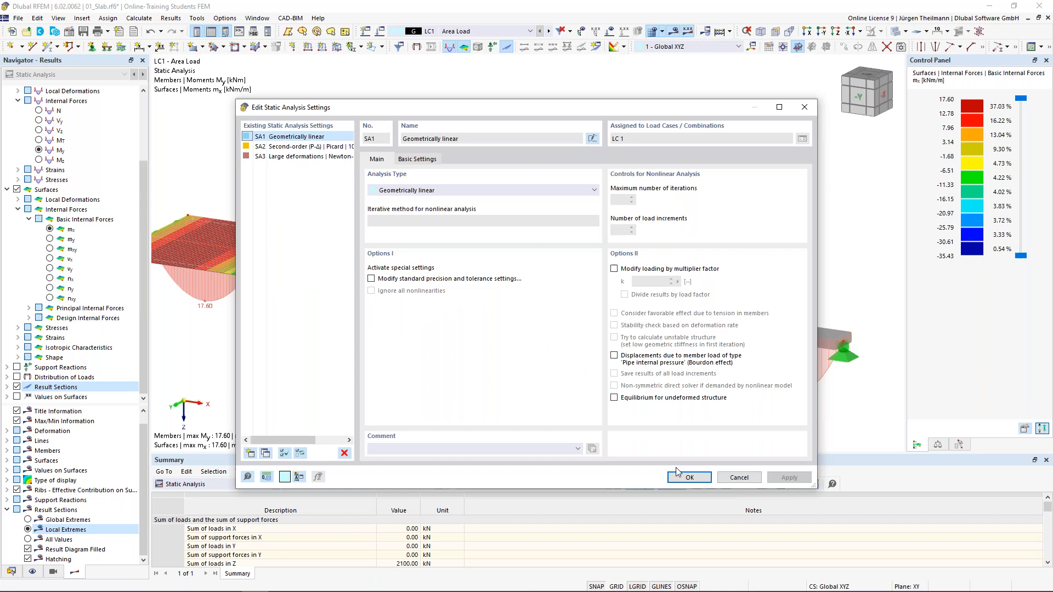
# Cancel the analysis settings and show the Data tree with section R_M1 1000/300 in C30/37.
pyautogui.click(735, 480)
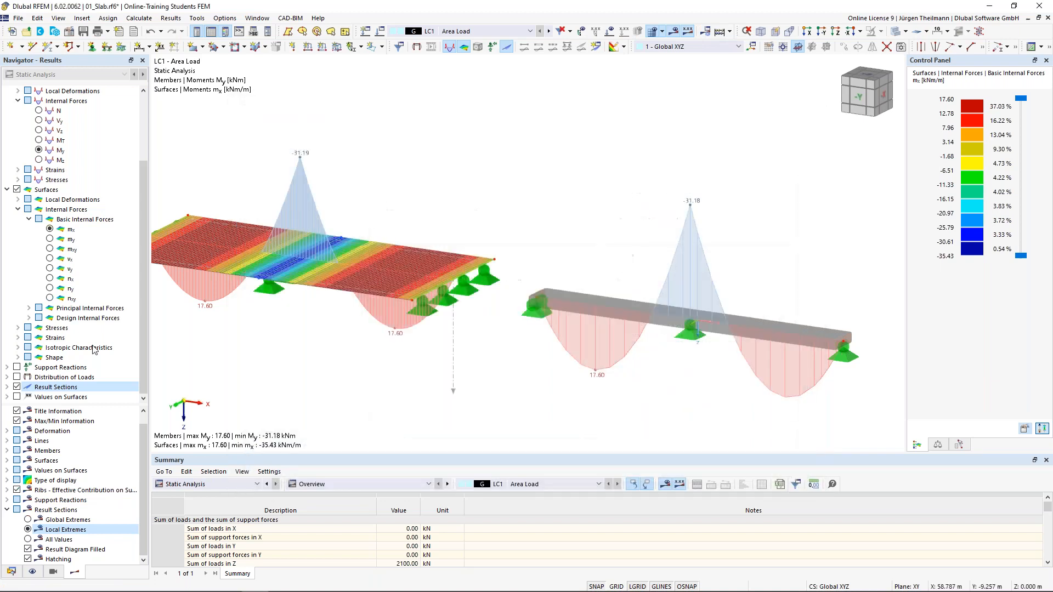
pyautogui.click(11, 572)
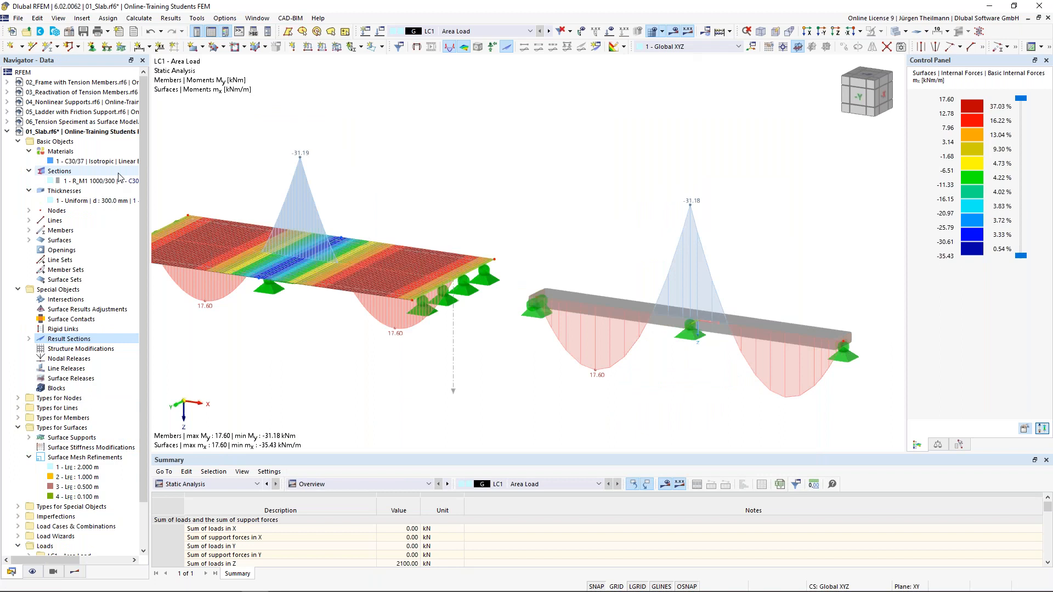
# Deactivate shear stiffness for section R_M1 1000/300, accepting deletion of existing results and mesh.
pyautogui.click(59, 183)
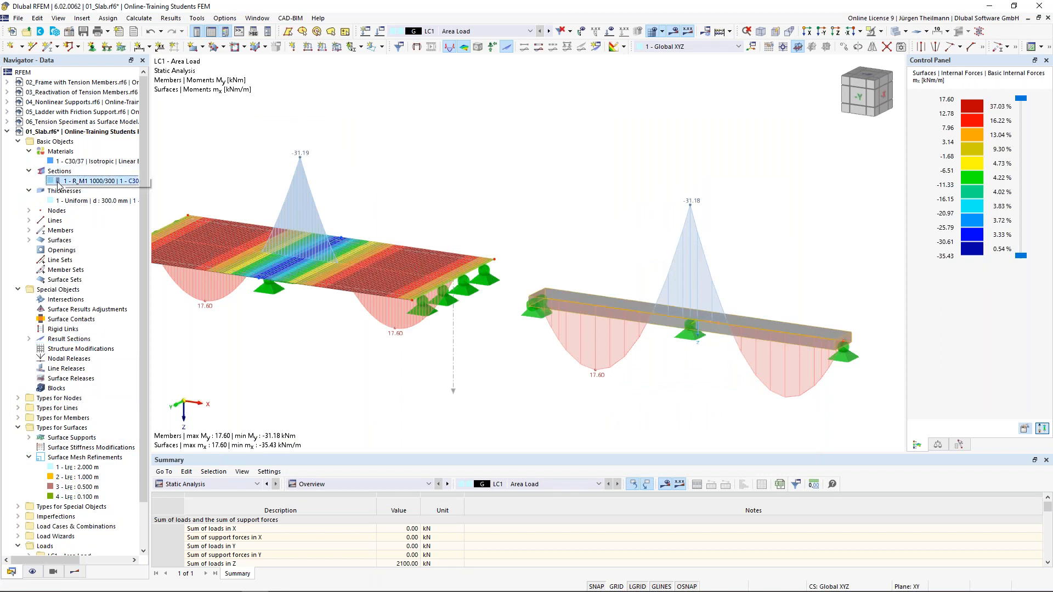
pyautogui.doubleClick(59, 183)
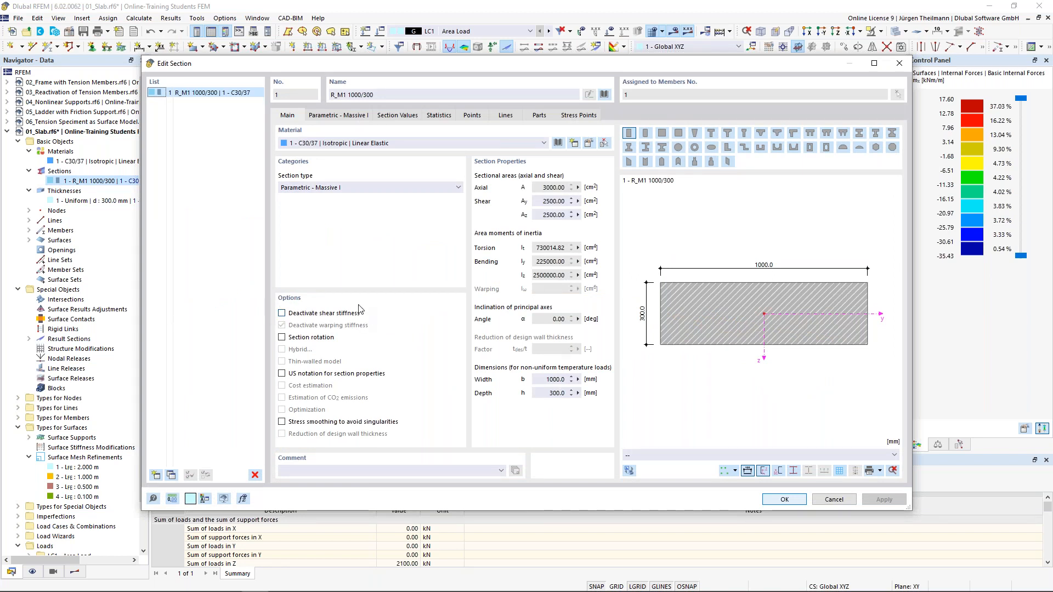
pyautogui.click(282, 313)
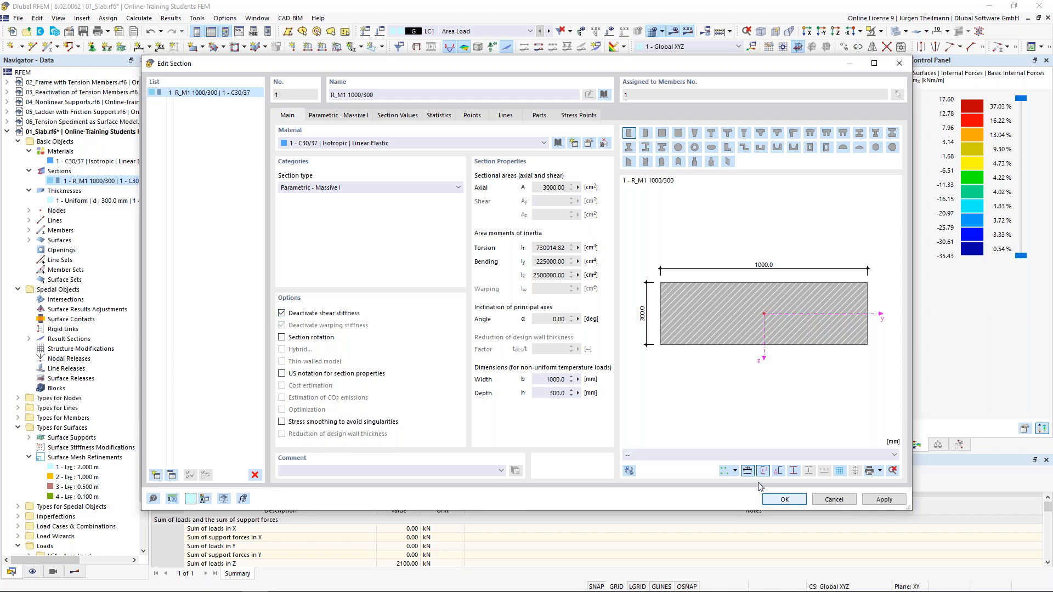
pyautogui.click(783, 499)
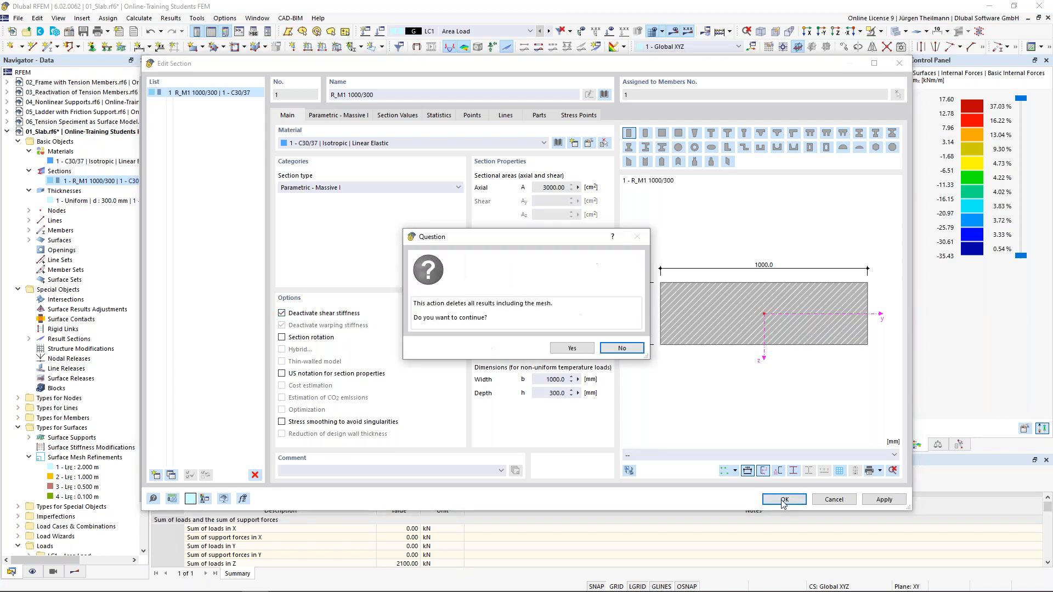
pyautogui.click(581, 349)
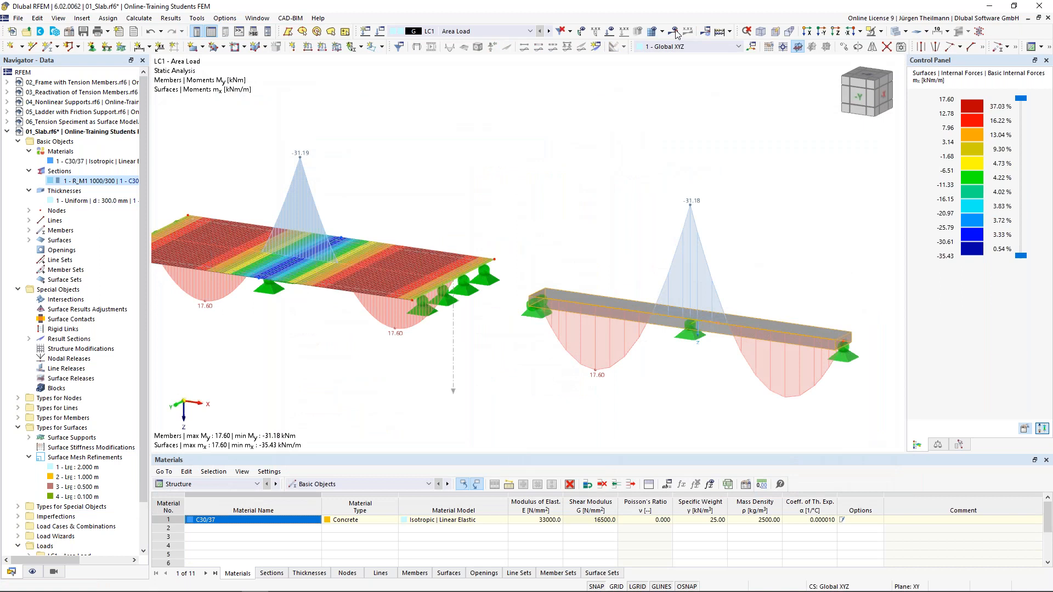
# Recalculate LC1, giving beam My from 17.57 to -31.25 kNm.
pyautogui.click(675, 32)
pyautogui.click(676, 33)
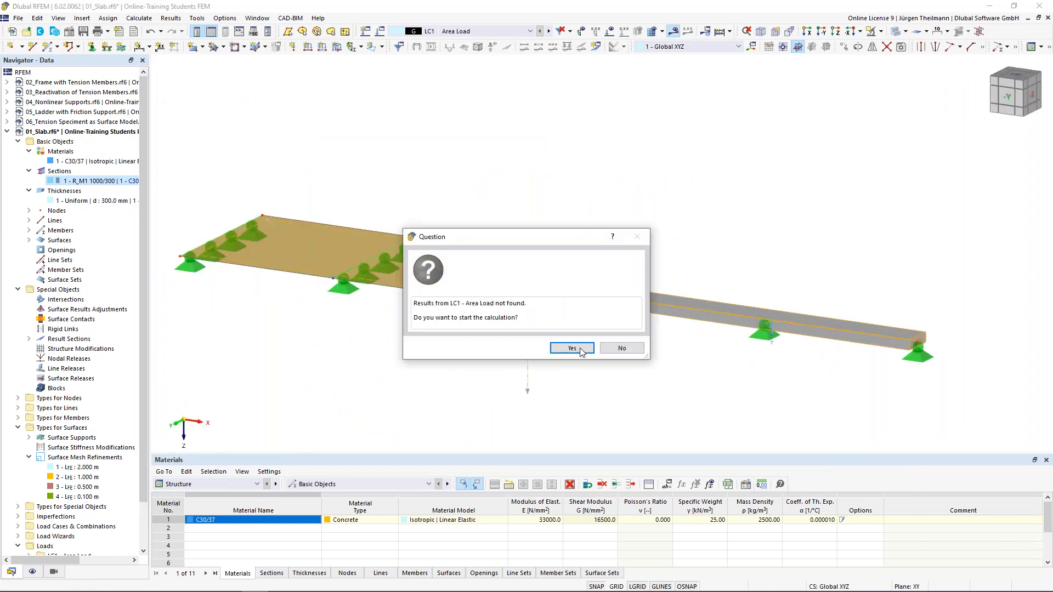
pyautogui.click(582, 351)
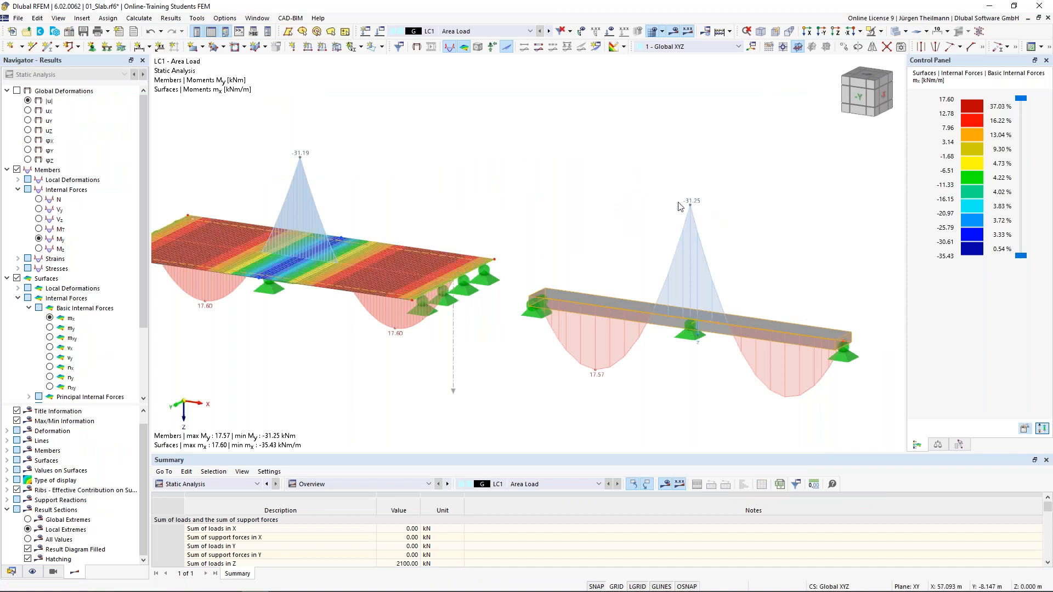
# Pan the view to set the beam's 17.57 / −31.25 kNm moments beside the slab's 17.60 / −31.19.
pyautogui.moveTo(746, 248); pyautogui.dragTo(696, 236, button='middle')
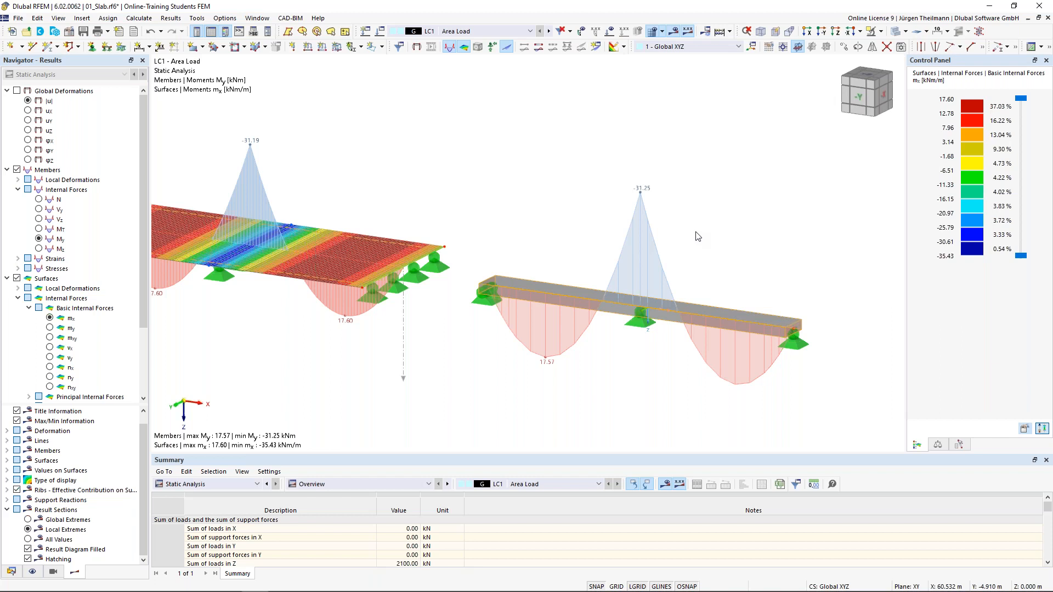
pyautogui.moveTo(493, 274); pyautogui.dragTo(458, 258, button='middle')
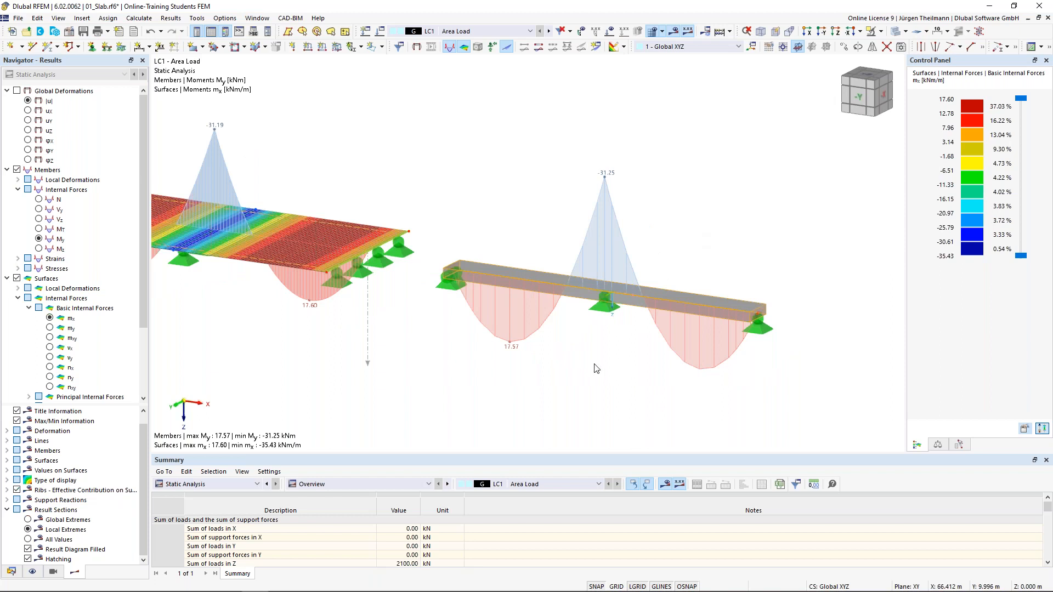
# Save the model, then pan to the earlier slabs showing −31.84 and −31.35 support and 17.52 span moments.
pyautogui.click(83, 31)
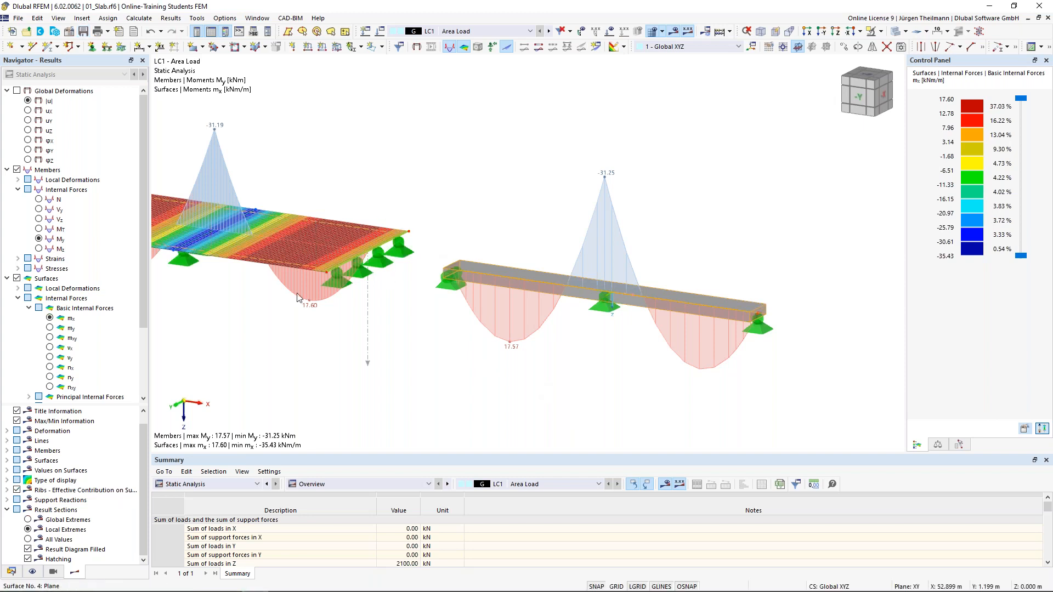
pyautogui.moveTo(259, 316); pyautogui.dragTo(524, 331, button='middle')
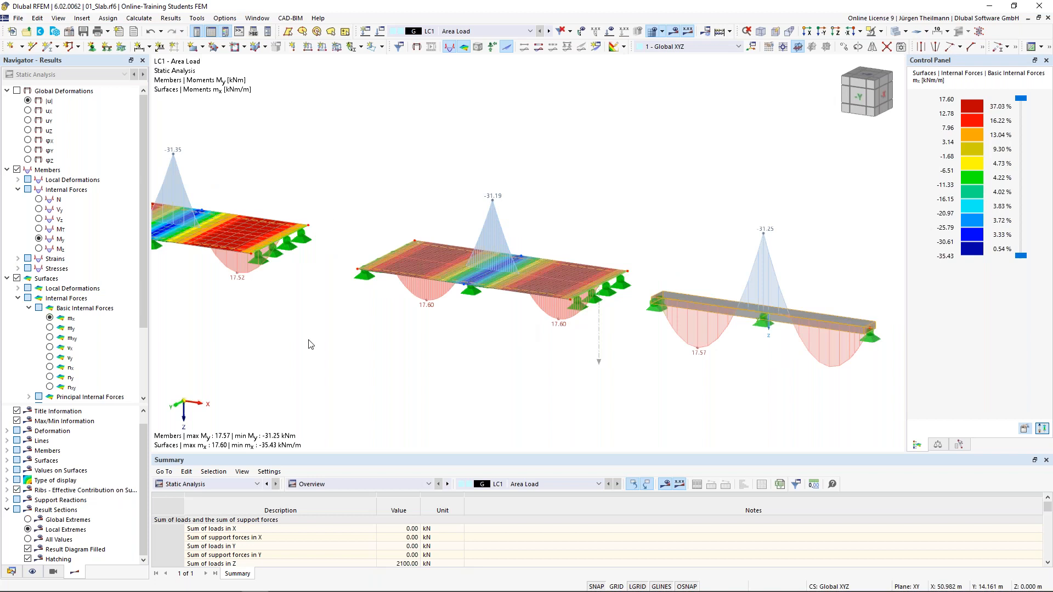
pyautogui.moveTo(310, 344); pyautogui.dragTo(539, 394, button='middle')
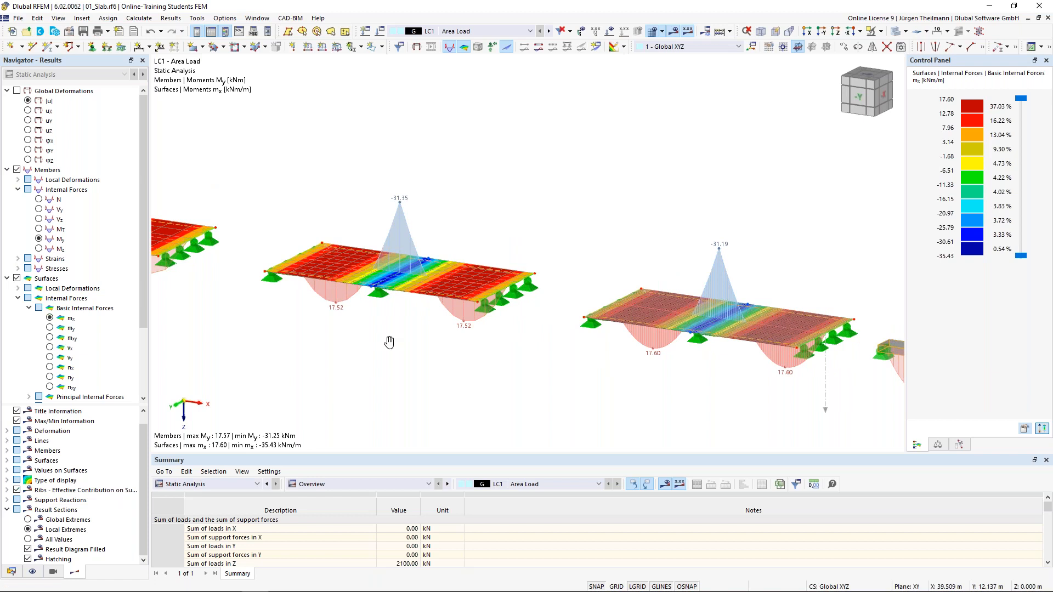
pyautogui.moveTo(389, 342); pyautogui.dragTo(583, 341, button='middle')
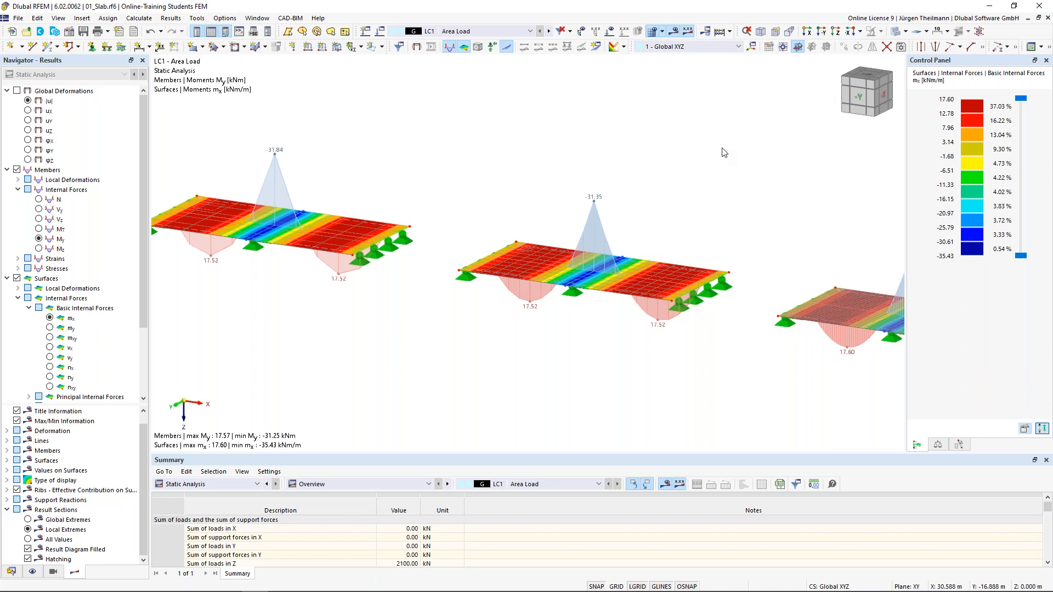
# Show the model data tree in the Navigator and collapse the 01_Slab model.
pyautogui.moveTo(2, 582)
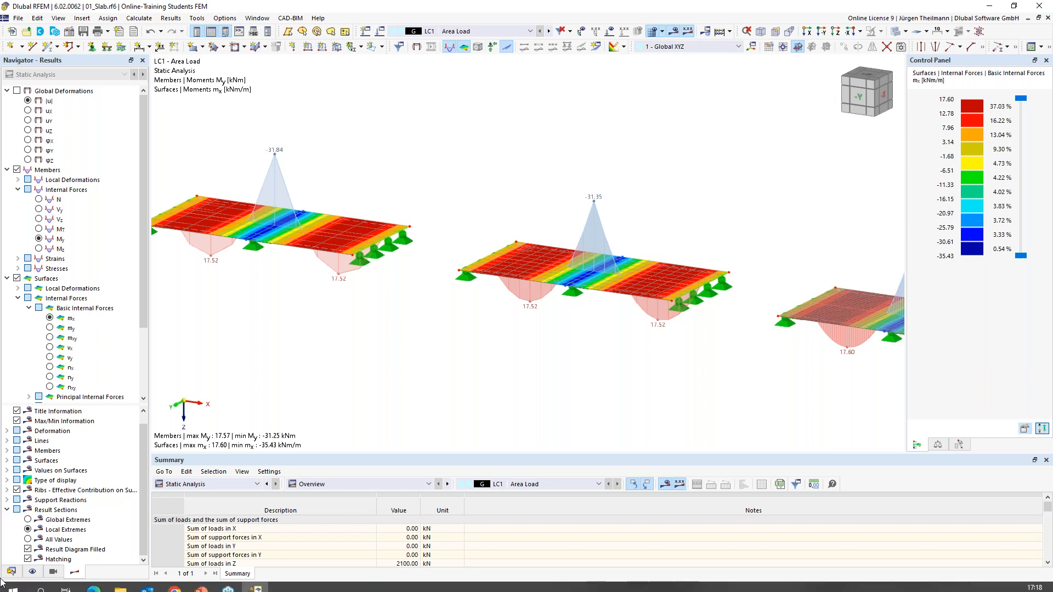
pyautogui.click(11, 572)
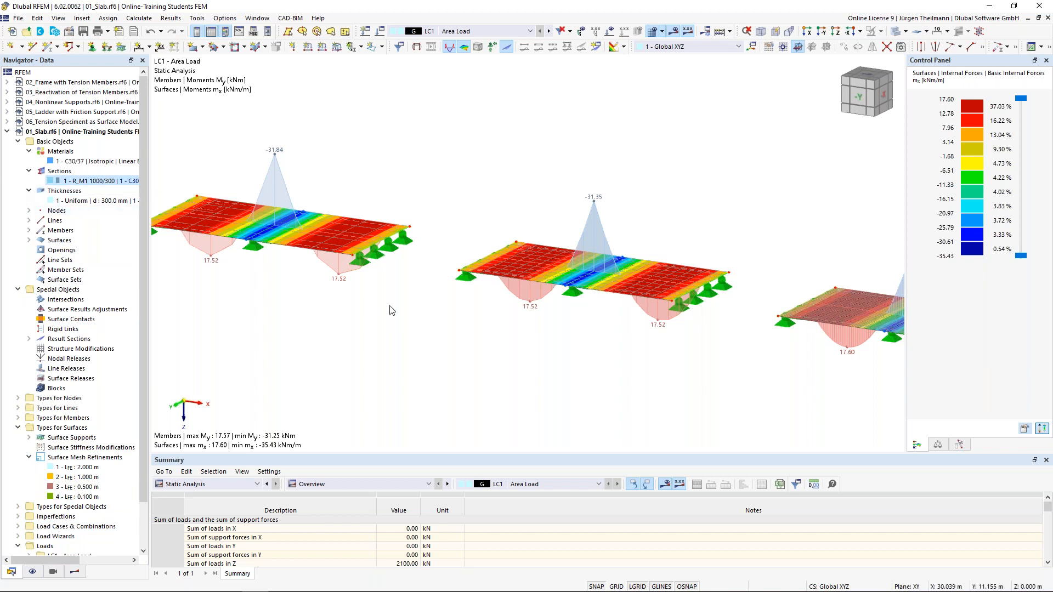
pyautogui.click(7, 131)
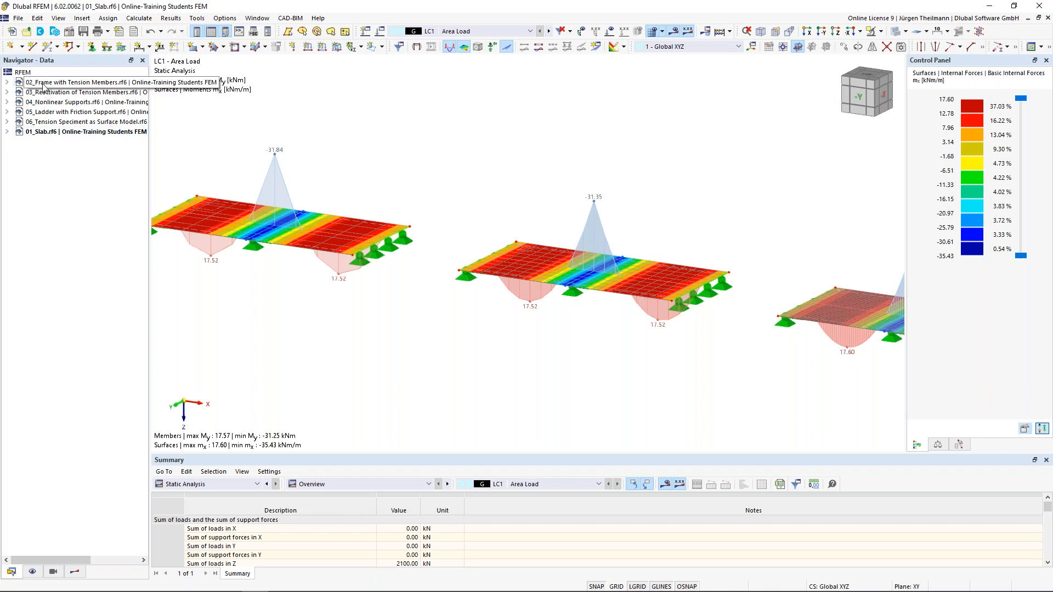
# Activate 02_Frame with Tension Members.rf6 and view the frame straight on in elevation.
pyautogui.click(76, 86)
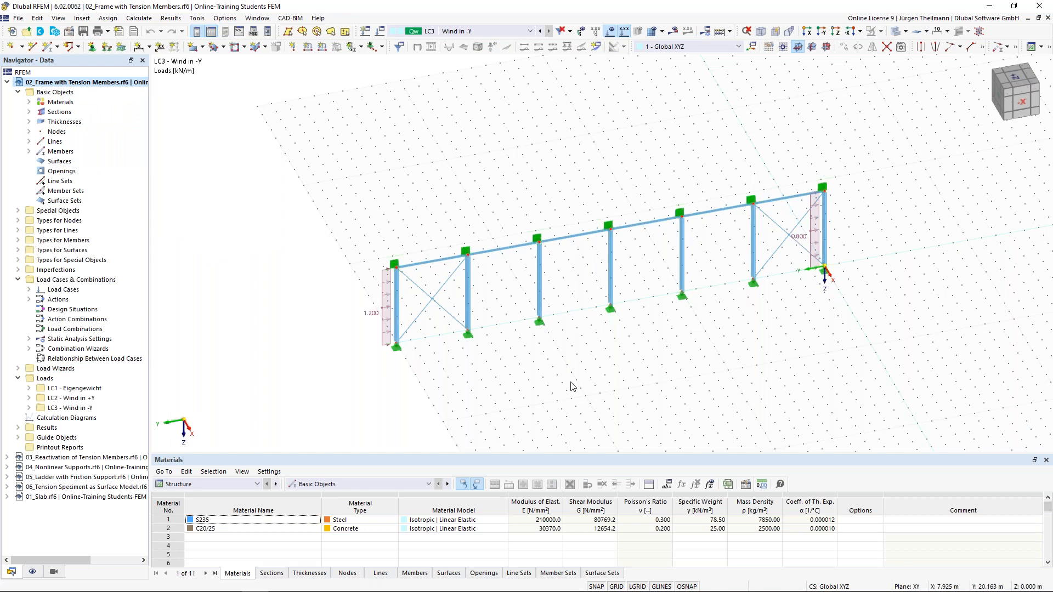
pyautogui.click(1025, 106)
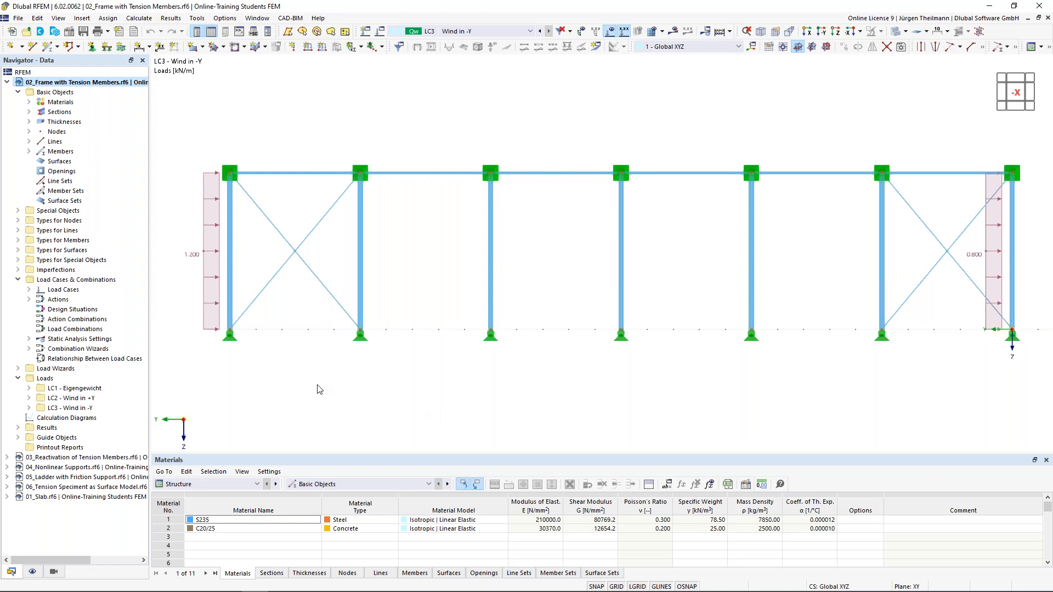
# Delete the X-bracing diagonals from the left and right end bays and request LC3 results.
pyautogui.moveTo(331, 359); pyautogui.dragTo(292, 241)
pyautogui.press('Delete')
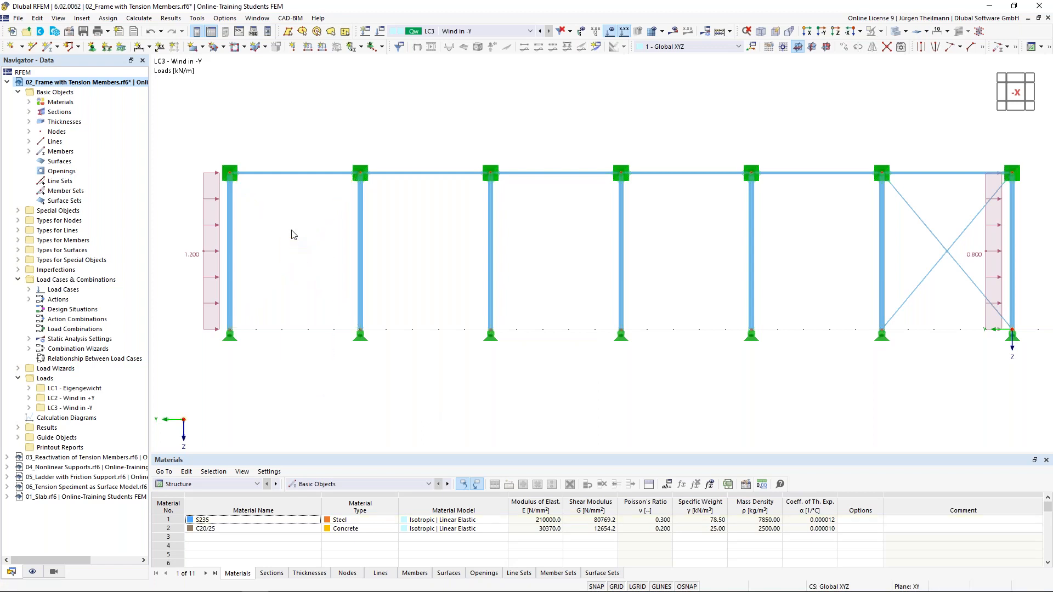
pyautogui.moveTo(955, 295); pyautogui.dragTo(934, 226)
pyautogui.press('Delete')
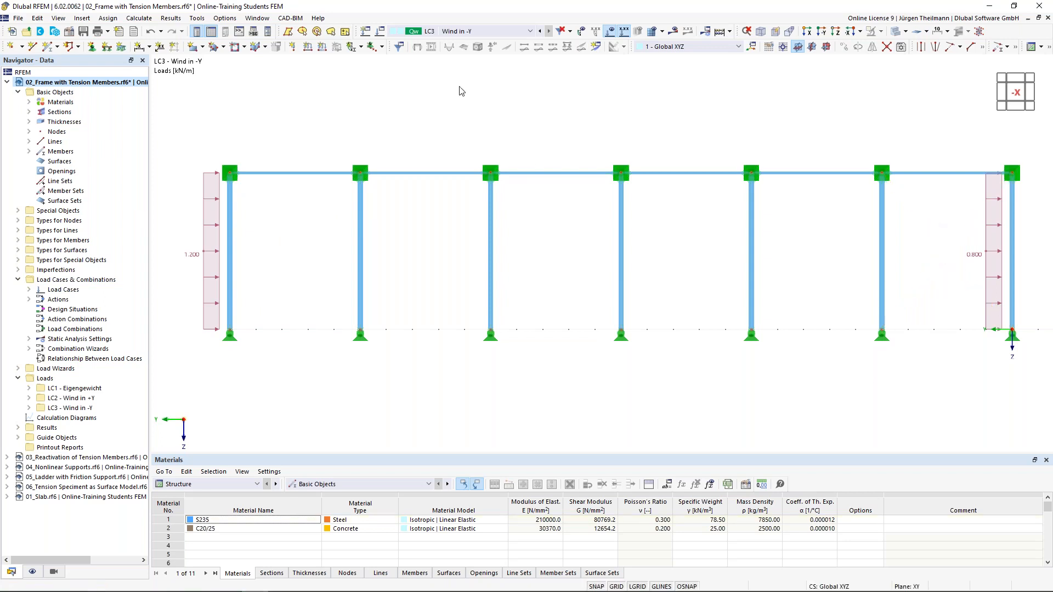
pyautogui.click(674, 32)
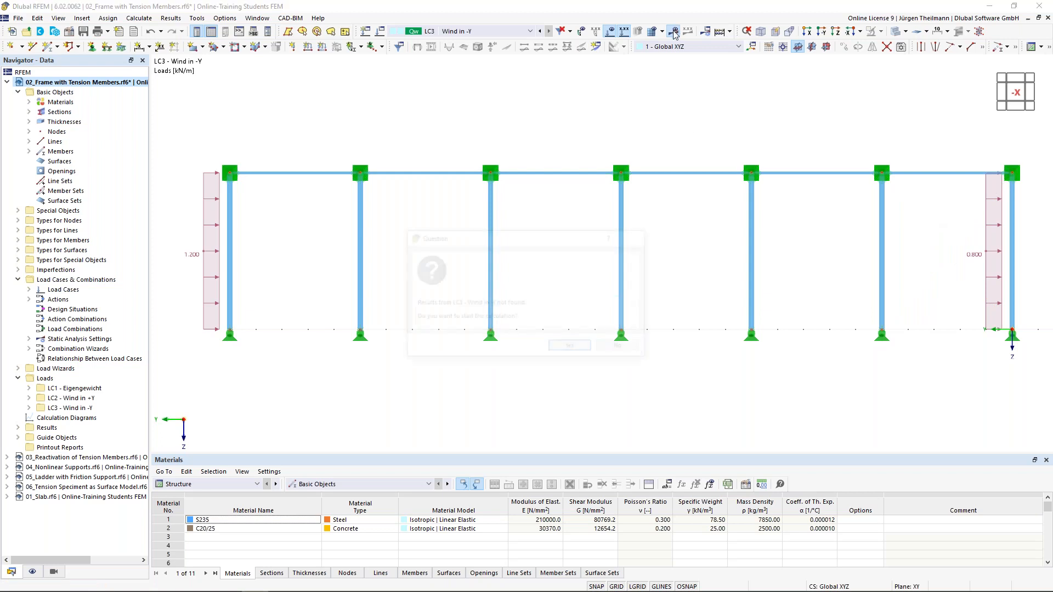
# Run the LC3 calculation and acknowledge error 10060: structure unstable at FE node 20 in Y.
pyautogui.click(570, 350)
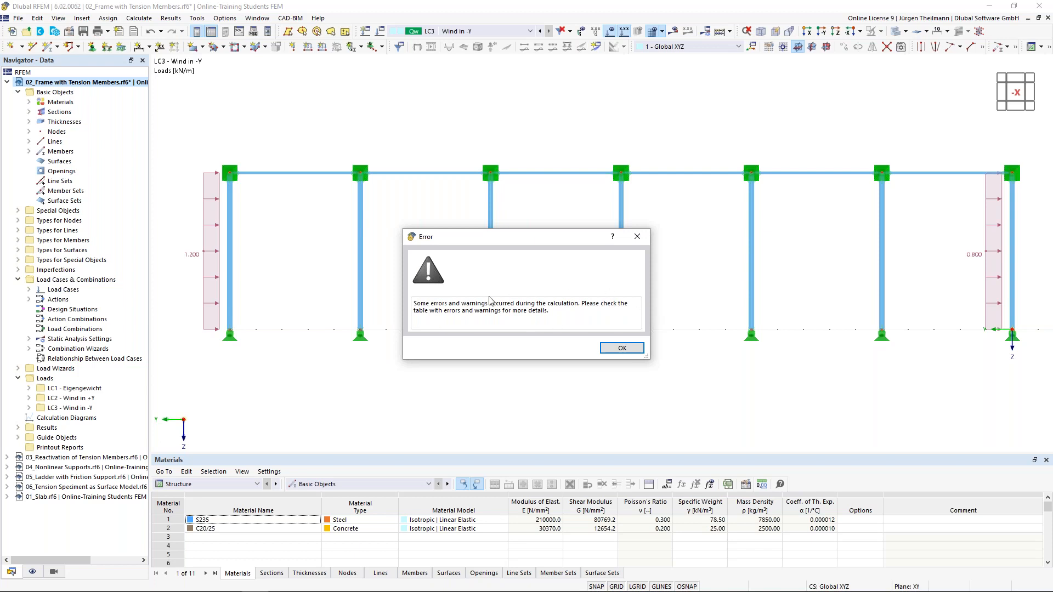
pyautogui.click(622, 349)
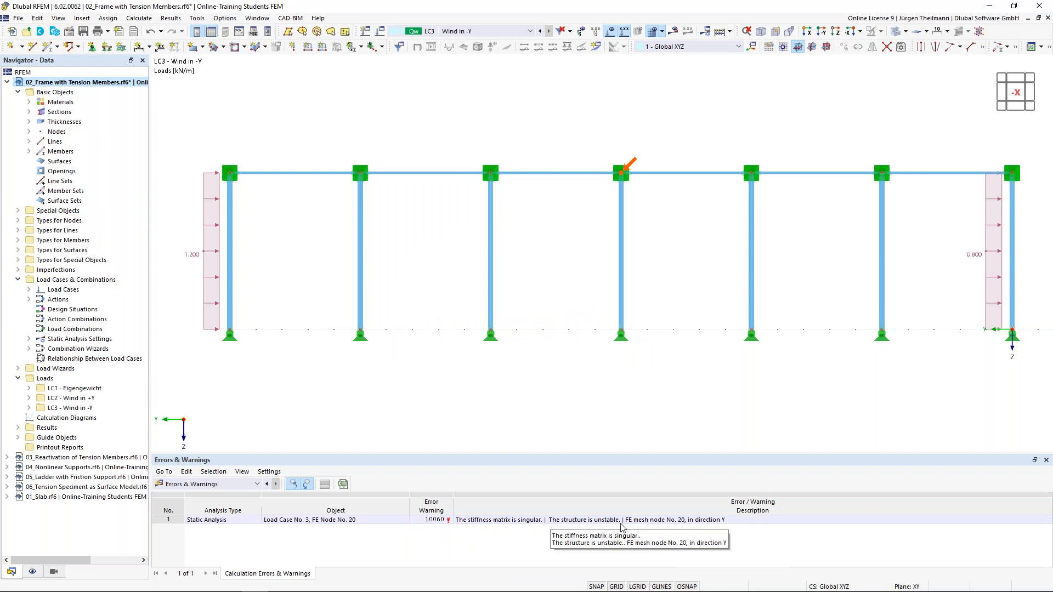
pyautogui.click(556, 292)
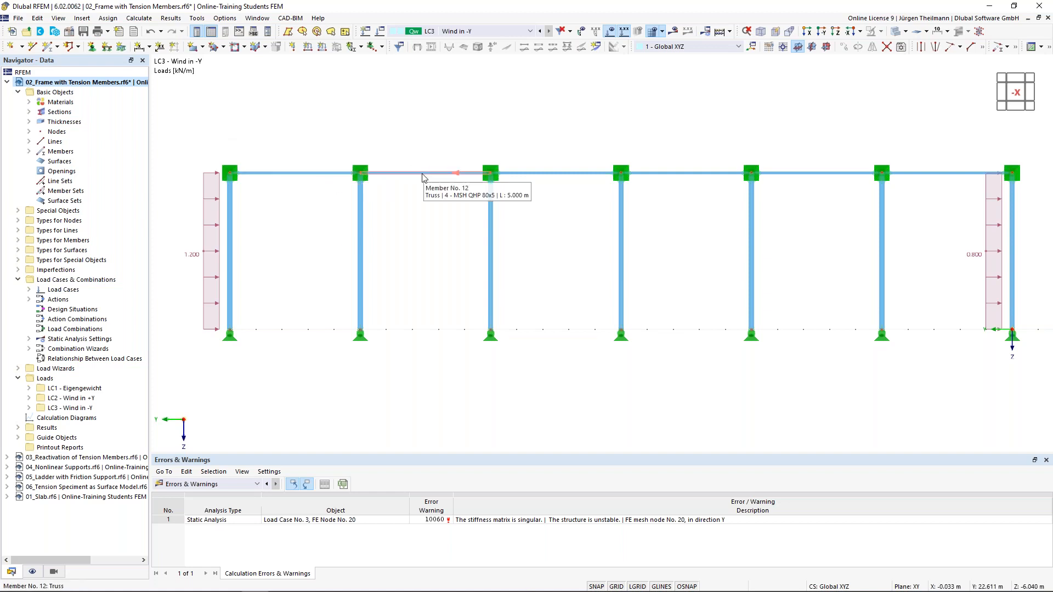
pyautogui.doubleClick(290, 178)
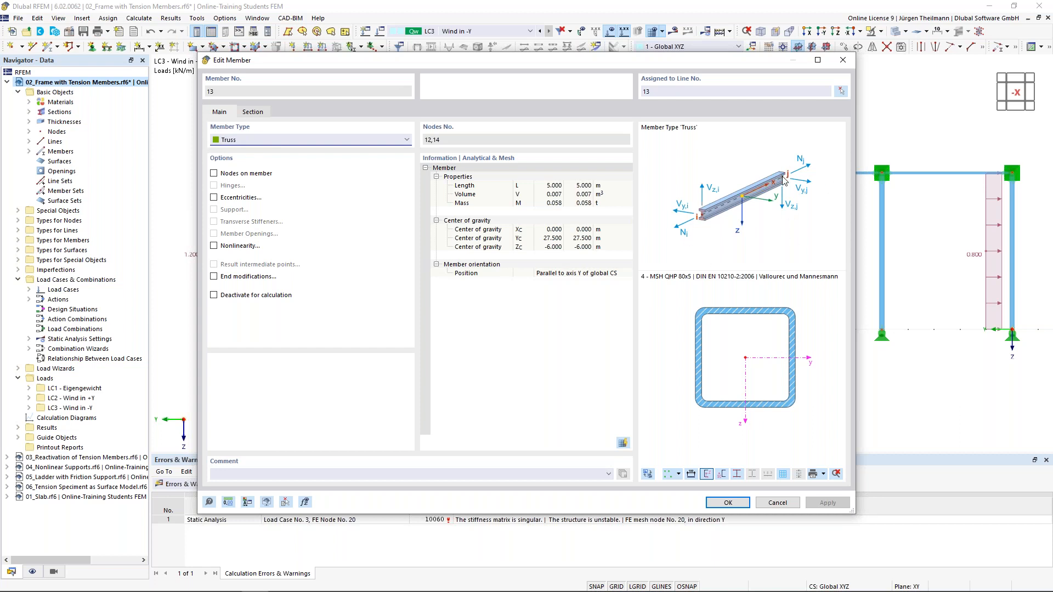
pyautogui.click(785, 508)
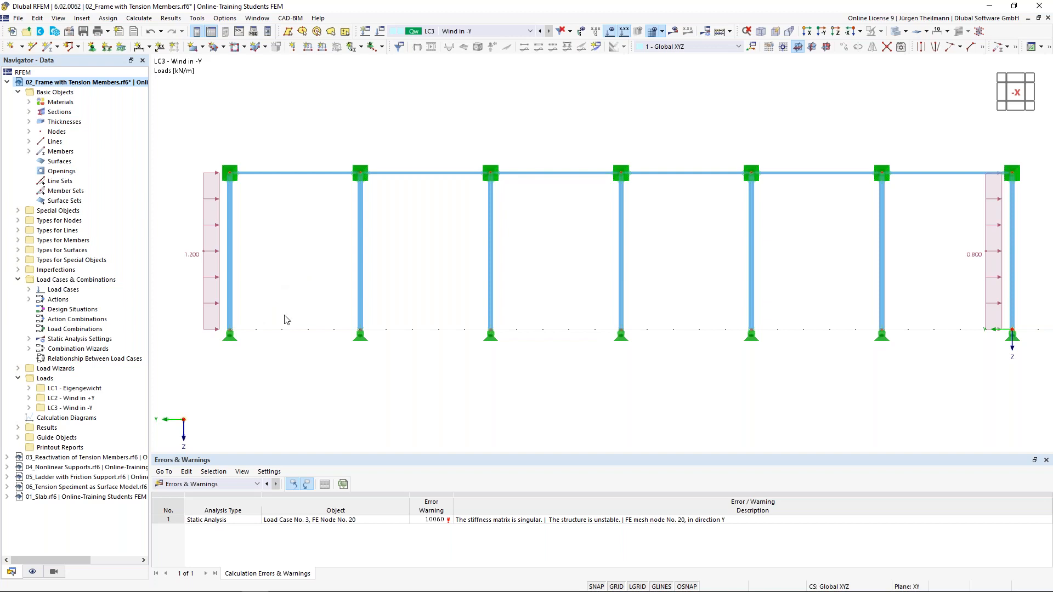
pyautogui.click(49, 48)
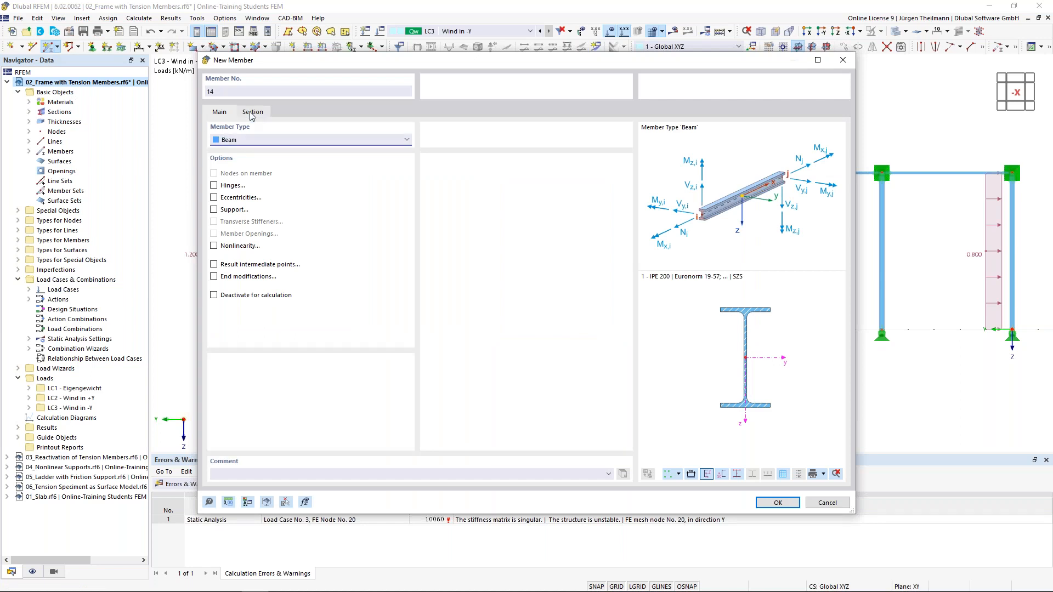
pyautogui.click(251, 113)
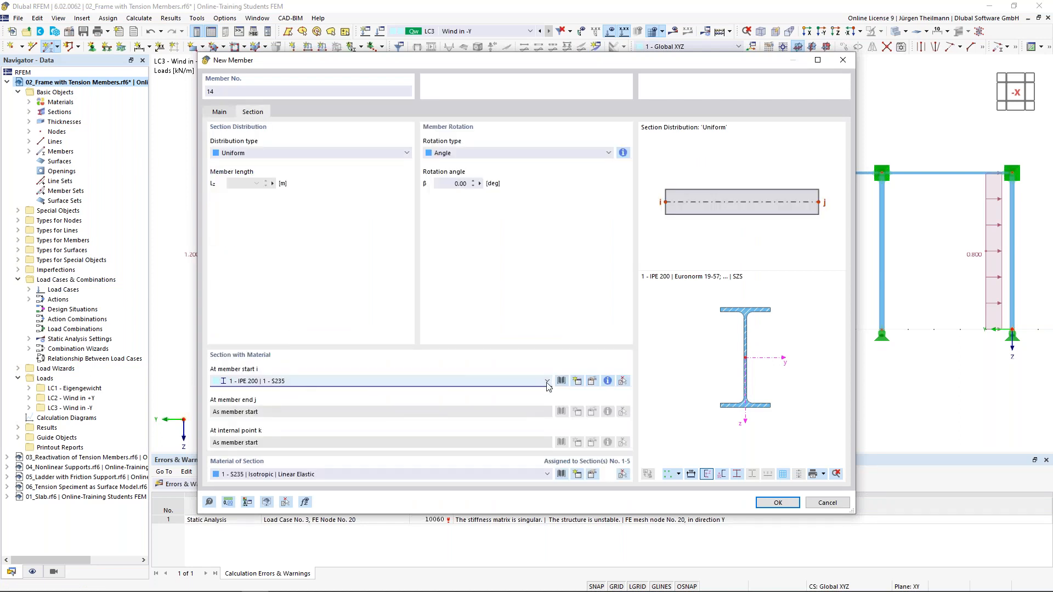
pyautogui.click(547, 382)
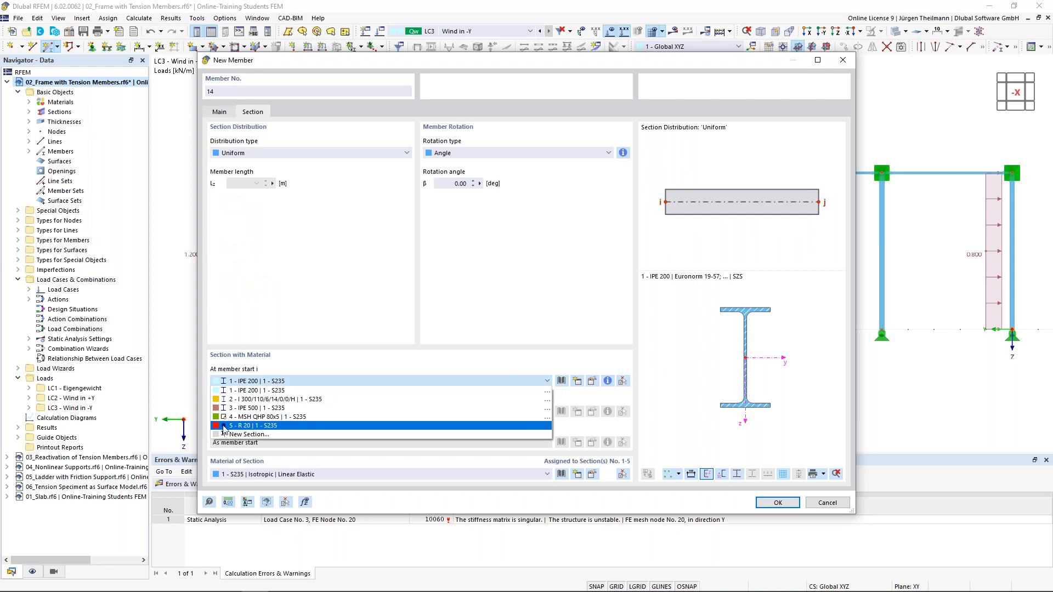
pyautogui.click(223, 426)
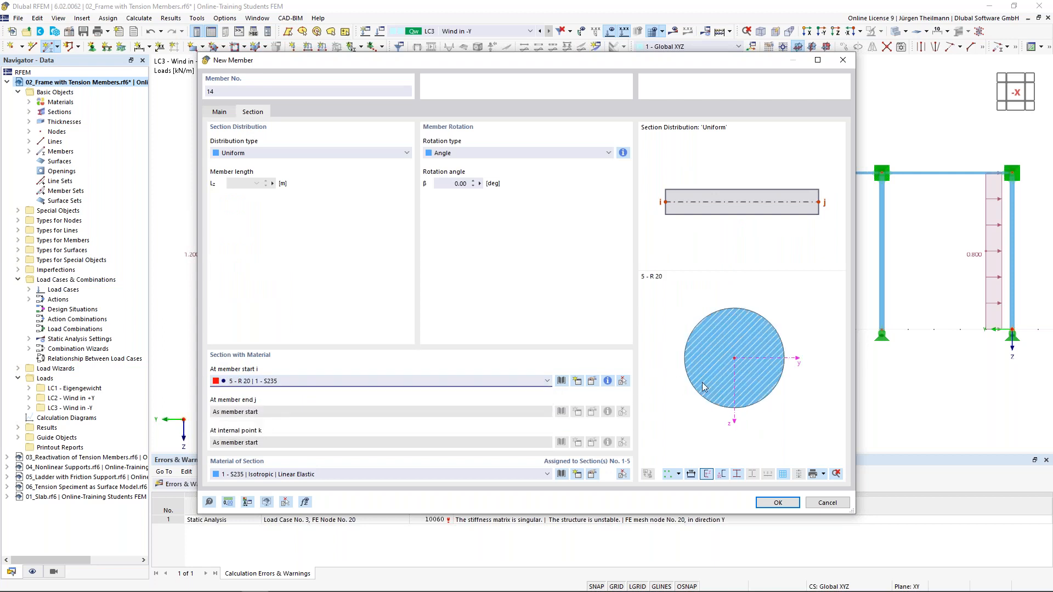
pyautogui.click(774, 503)
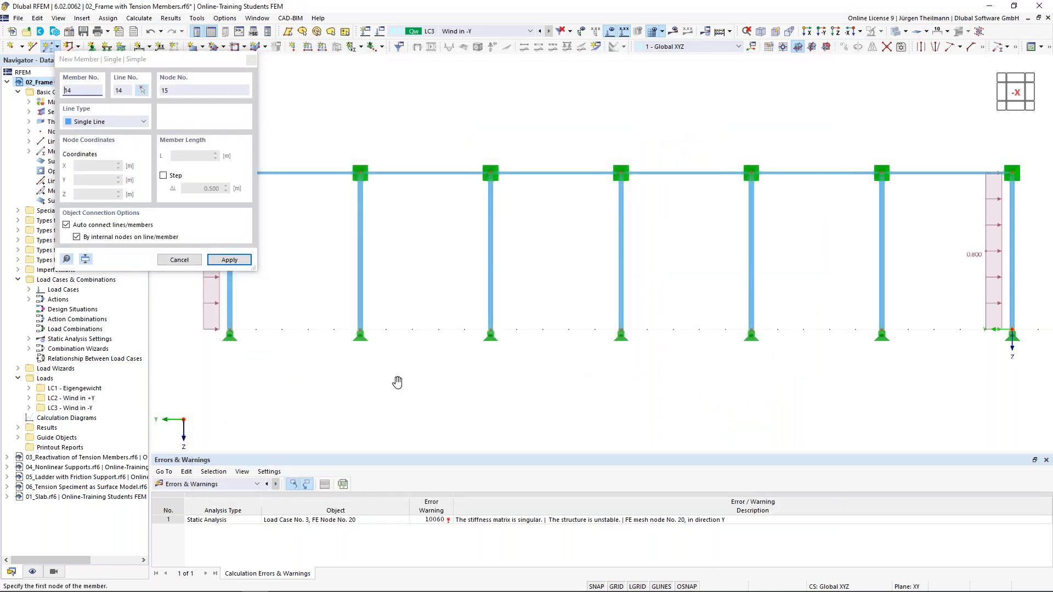
pyautogui.moveTo(397, 380); pyautogui.dragTo(458, 392, button='middle')
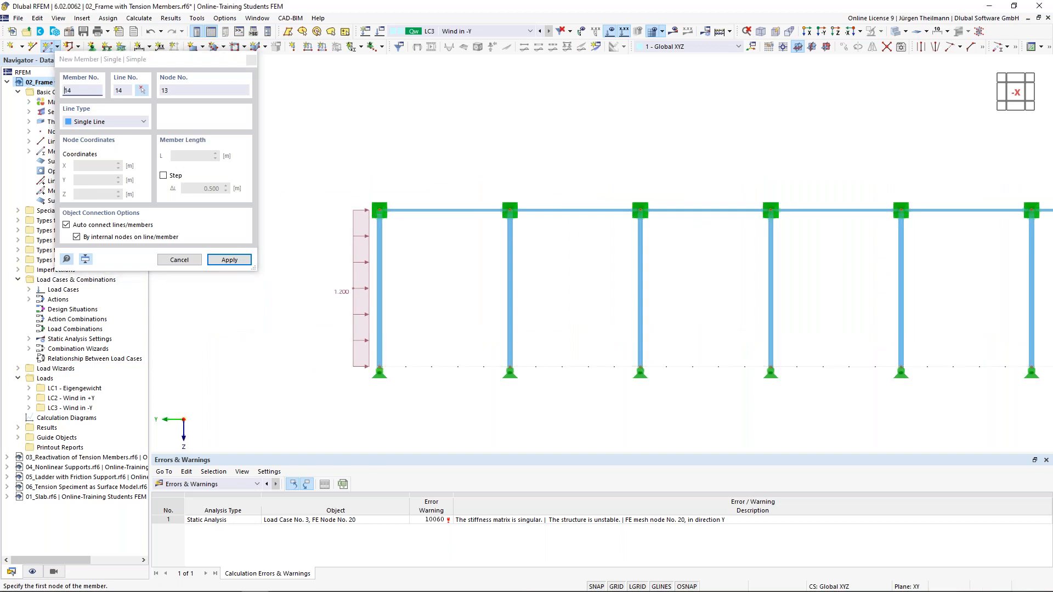
pyautogui.press('Escape')
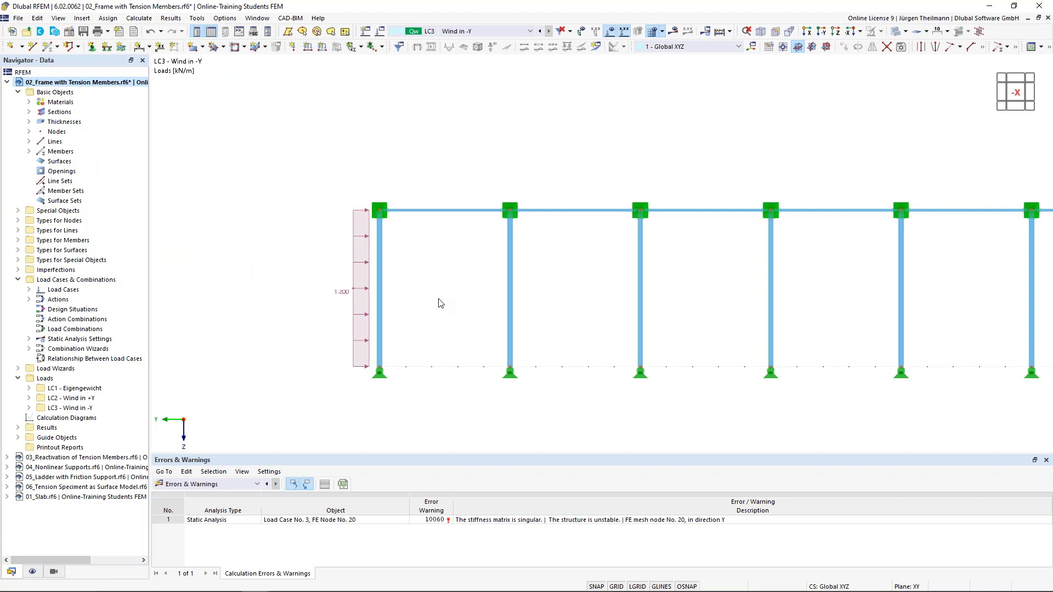
pyautogui.rightClick(391, 137)
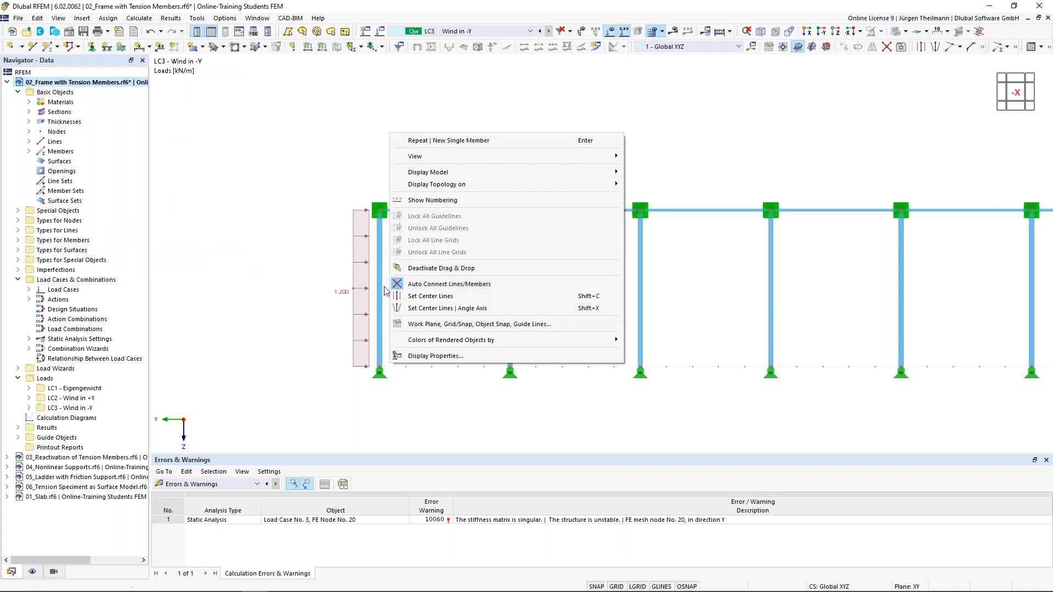
# Toggle automatic line/member connection and define a new single member with R 20 round bar section.
pyautogui.click(449, 284)
pyautogui.rightClick(421, 120)
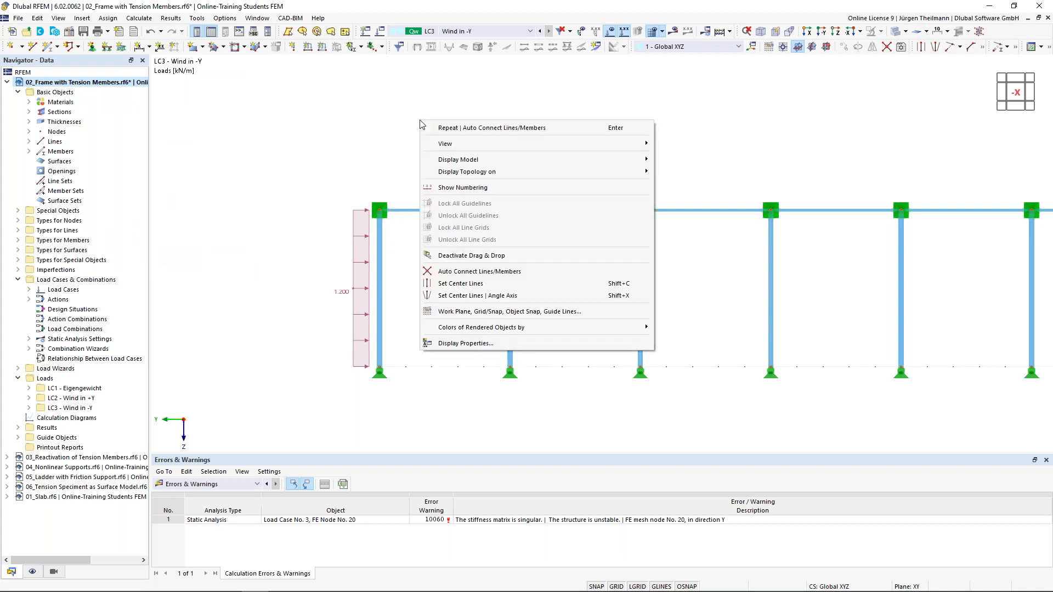
pyautogui.click(298, 146)
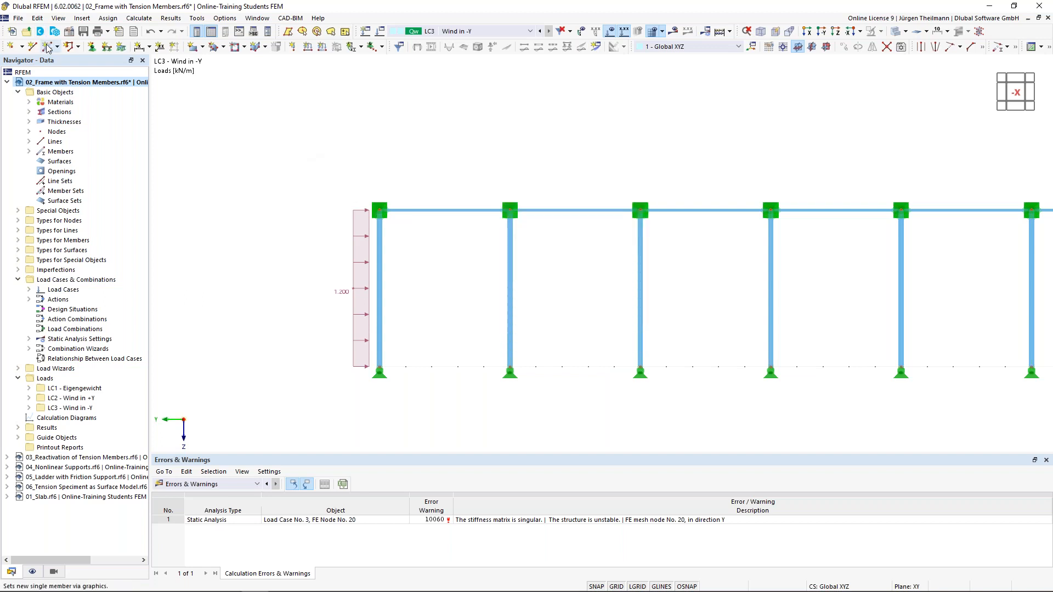
pyautogui.click(48, 47)
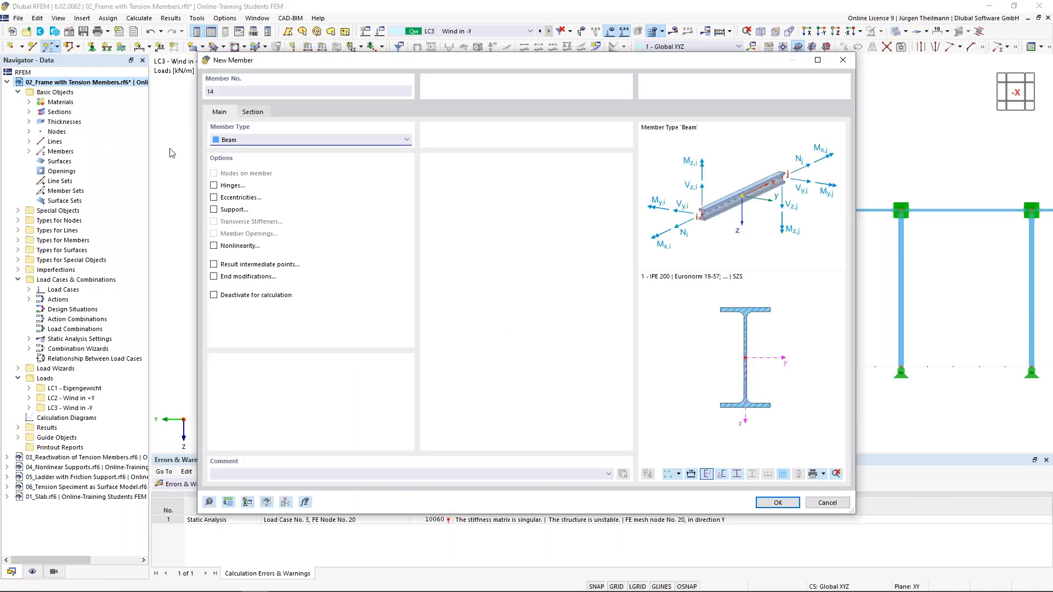
pyautogui.click(253, 111)
pyautogui.click(283, 383)
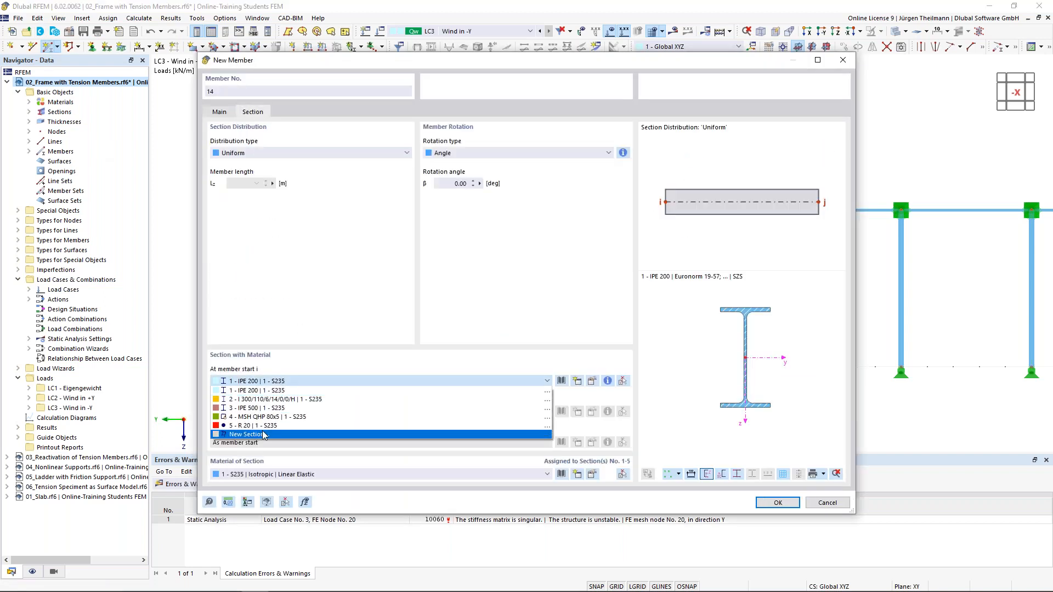
pyautogui.click(262, 432)
pyautogui.click(777, 502)
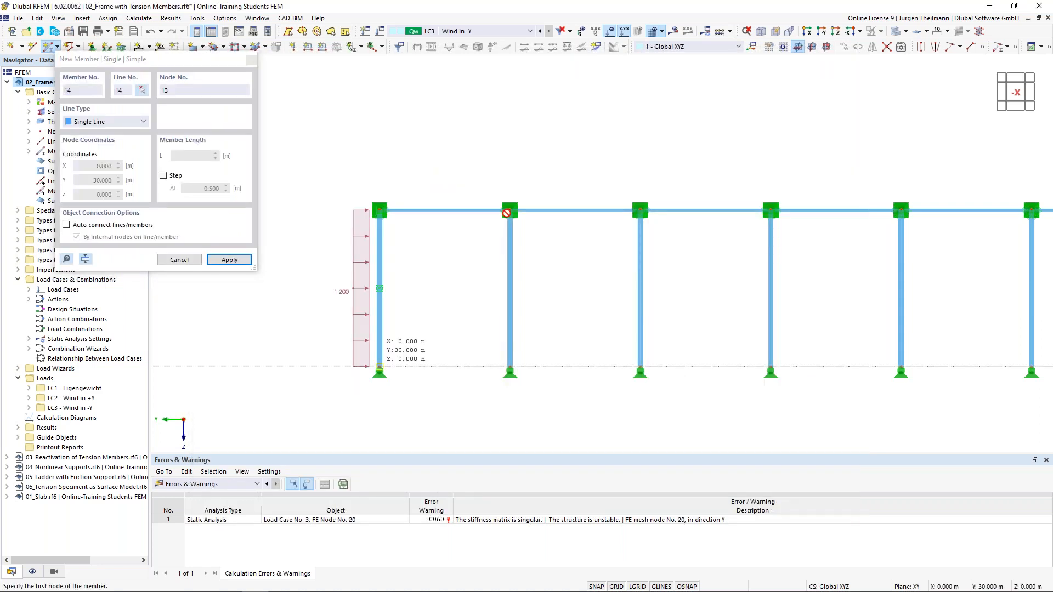
# Draw the crossed diagonals in the left bay, discarding the existing results.
pyautogui.click(509, 210)
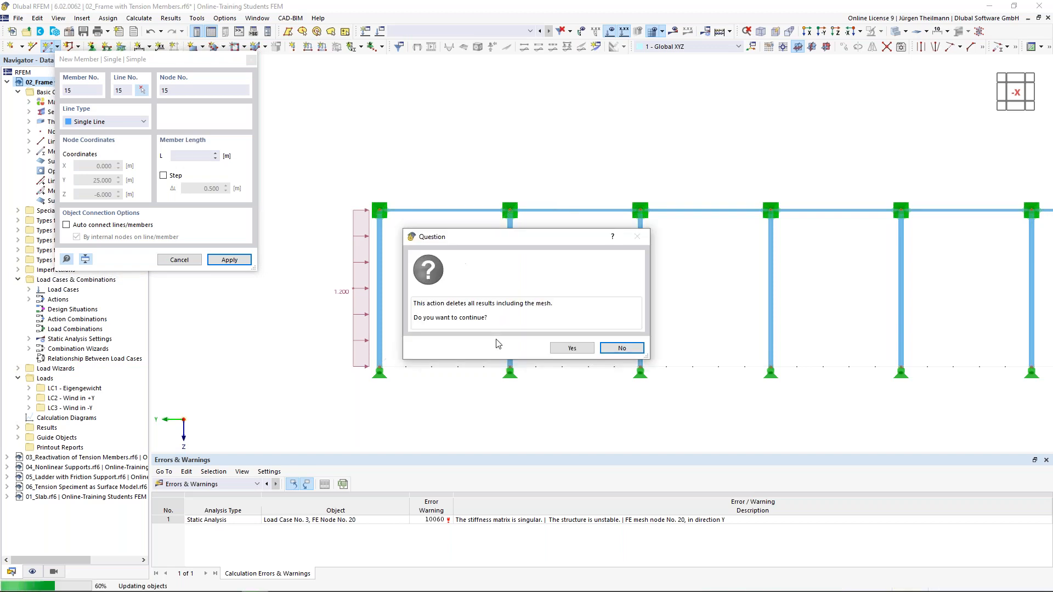
pyautogui.click(575, 349)
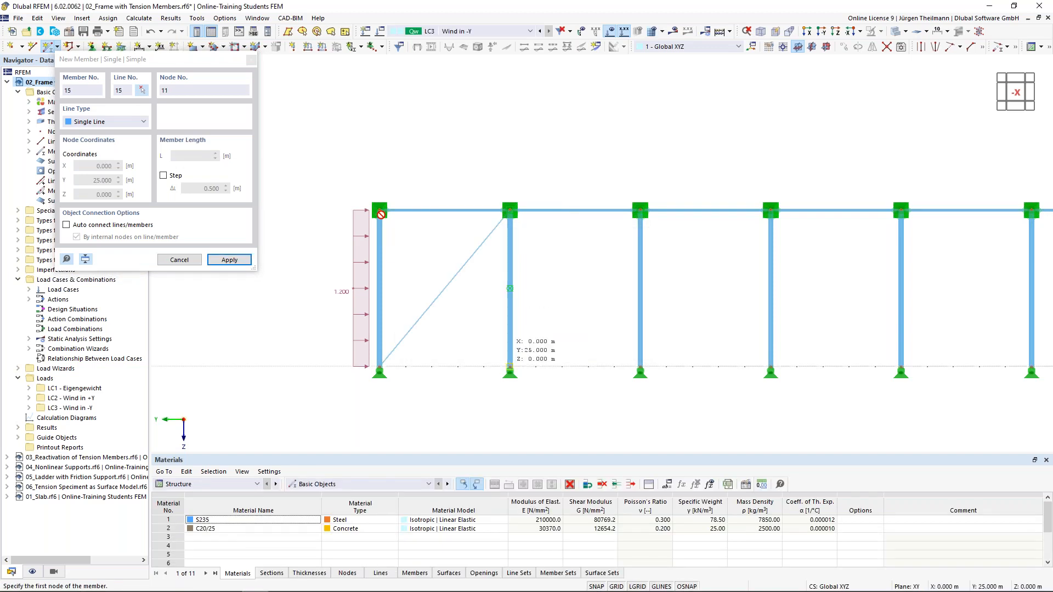
pyautogui.click(509, 366)
pyautogui.click(379, 210)
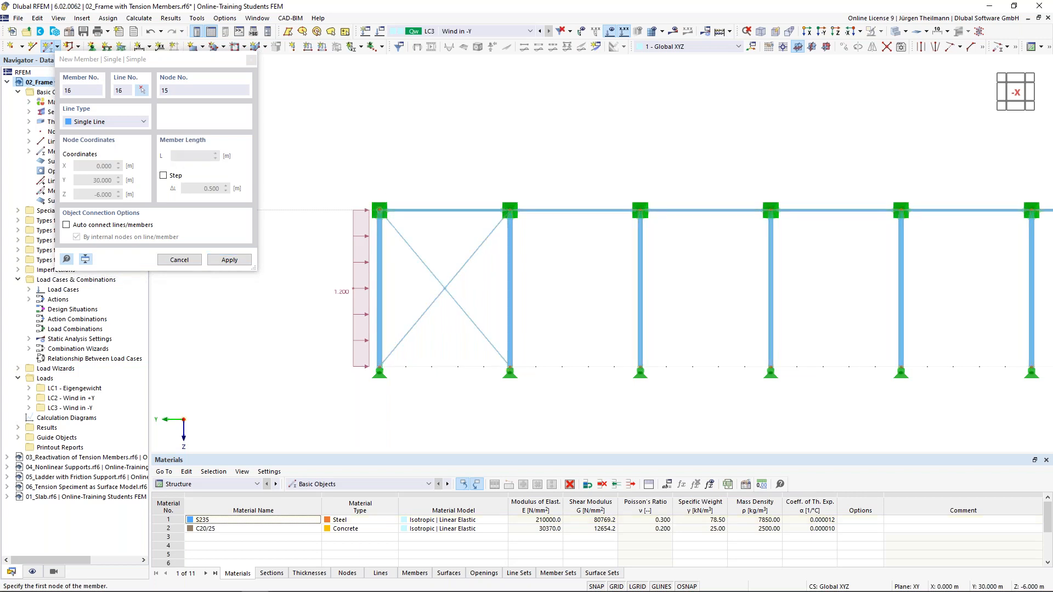
pyautogui.scroll(-3, 380, 210)
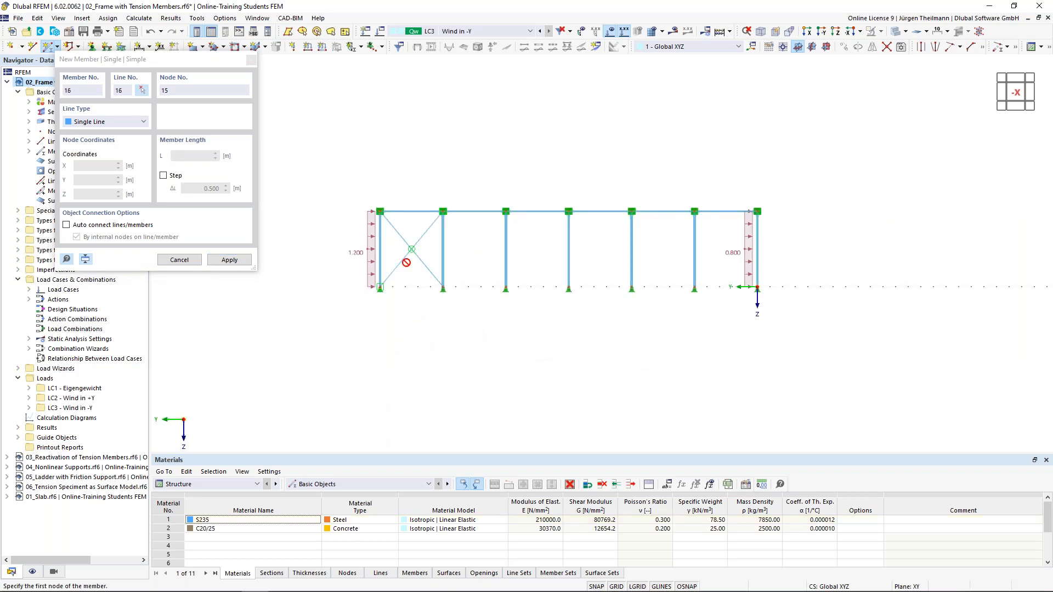
pyautogui.scroll(8, 405, 252)
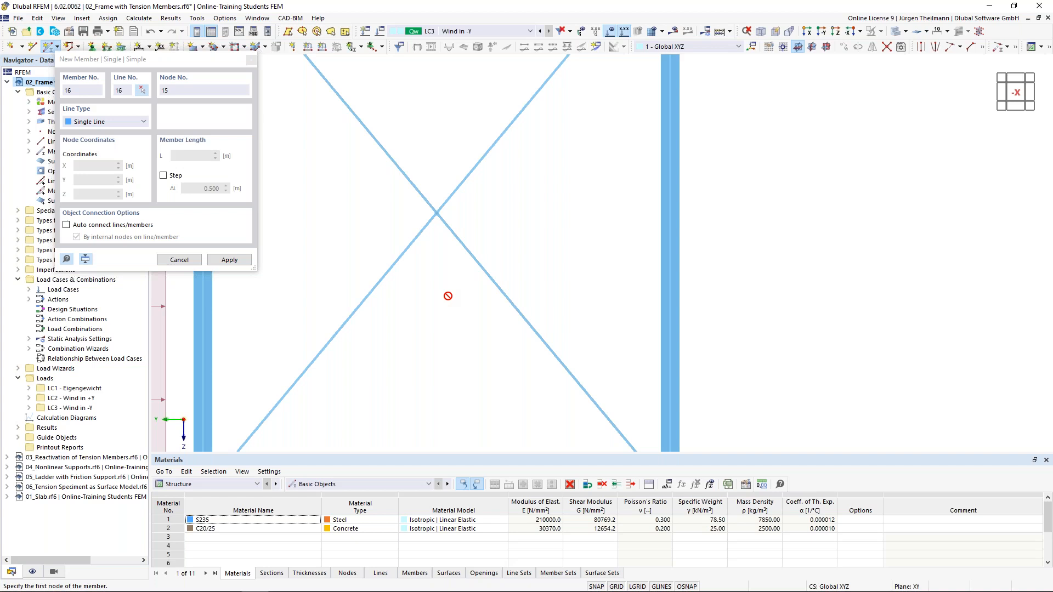
pyautogui.scroll(-5, 448, 297)
pyautogui.scroll(-2, 857, 332)
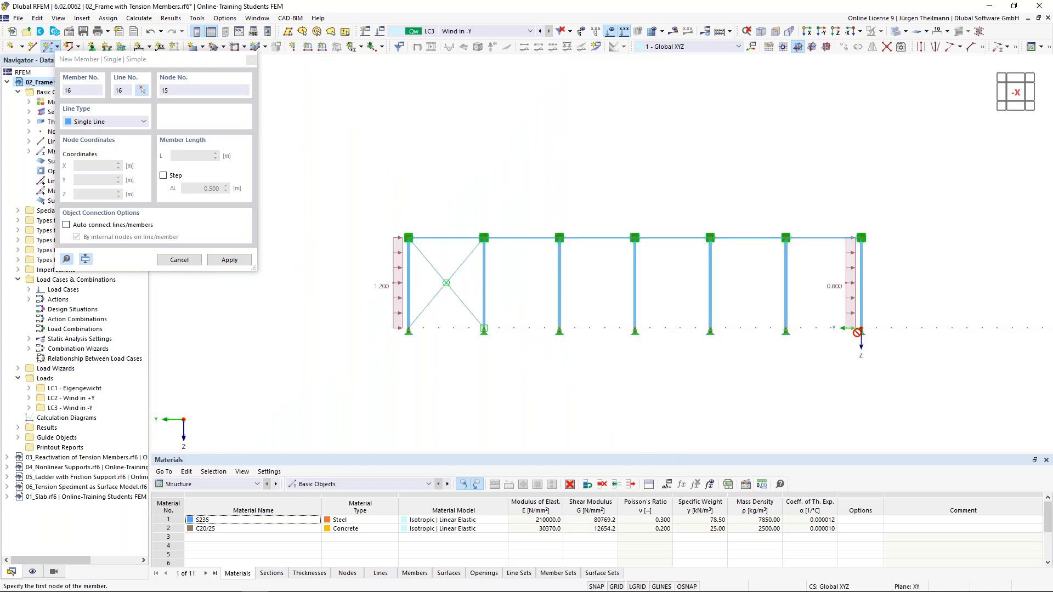
pyautogui.scroll(4, 837, 325)
pyautogui.scroll(-2, 658, 344)
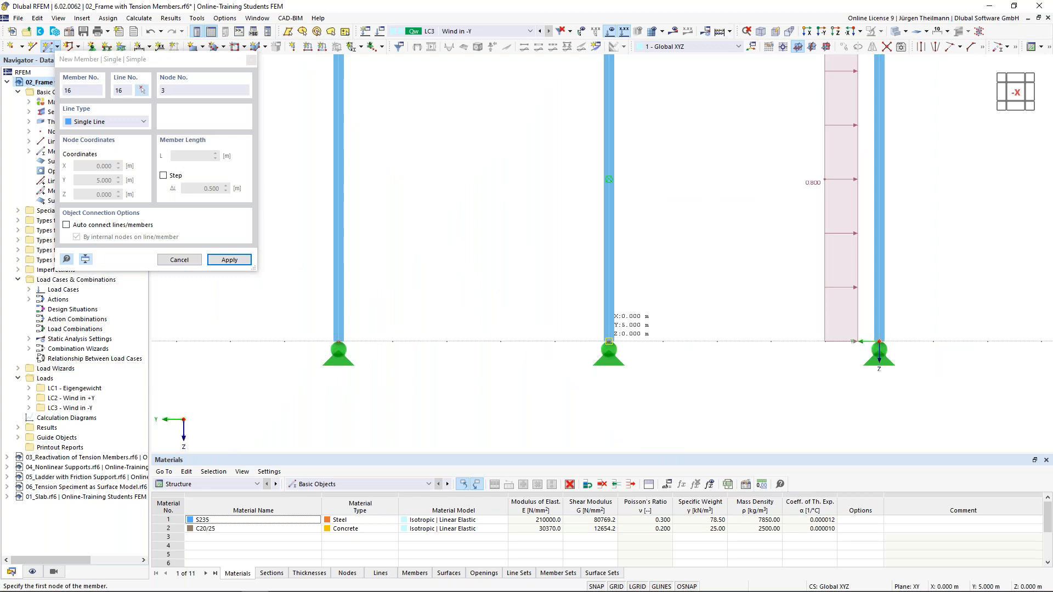
# Draw the crossed diagonals in the right bay from support nodes to top nodes, then finish.
pyautogui.click(608, 341)
pyautogui.moveTo(609, 341); pyautogui.dragTo(554, 451, button='middle')
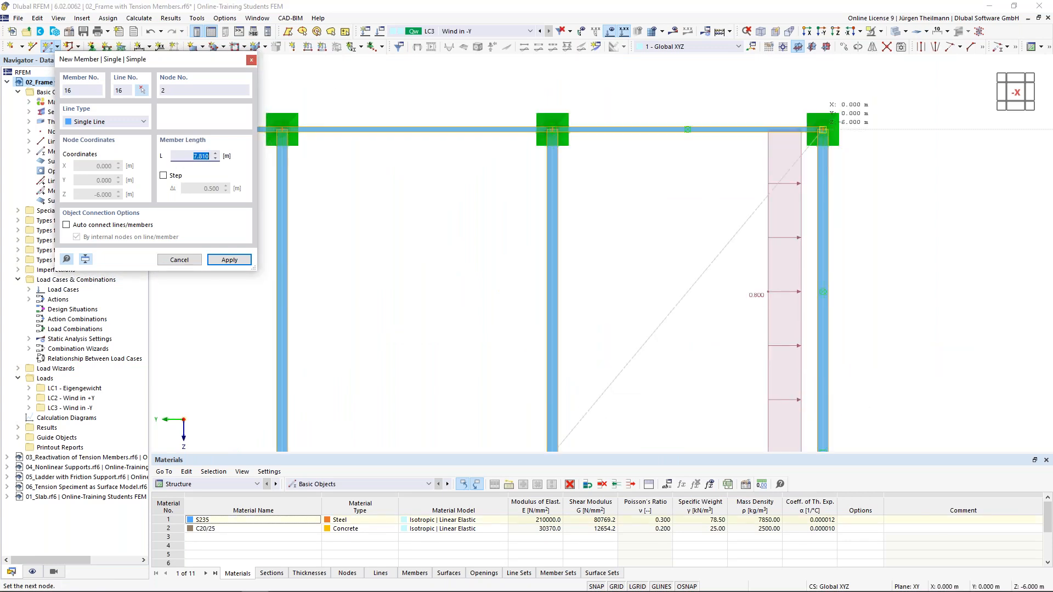
pyautogui.click(708, 210)
pyautogui.scroll(-2, 705, 207)
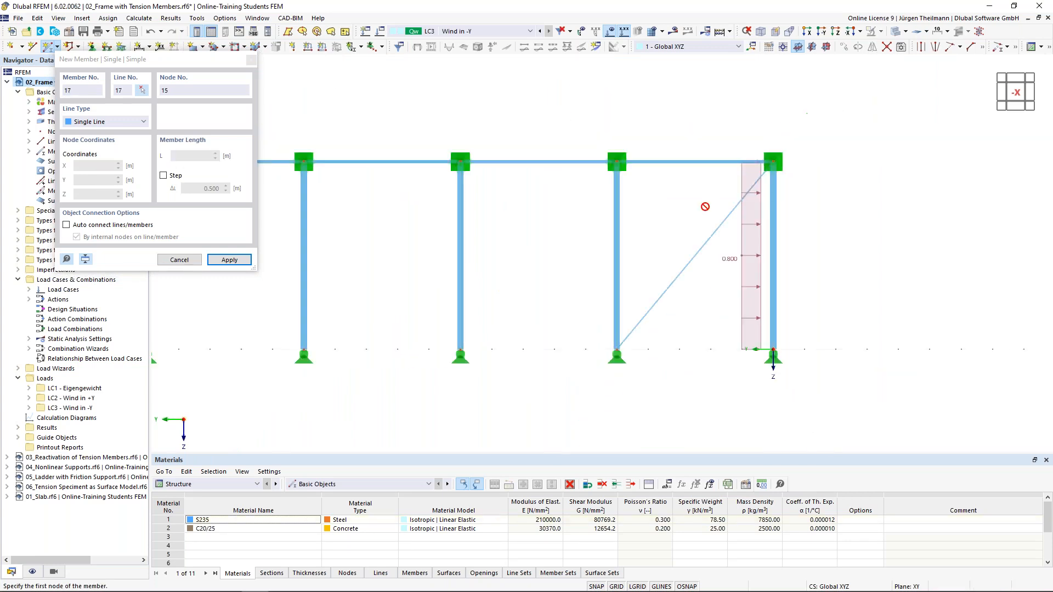
pyautogui.click(773, 349)
pyautogui.click(617, 161)
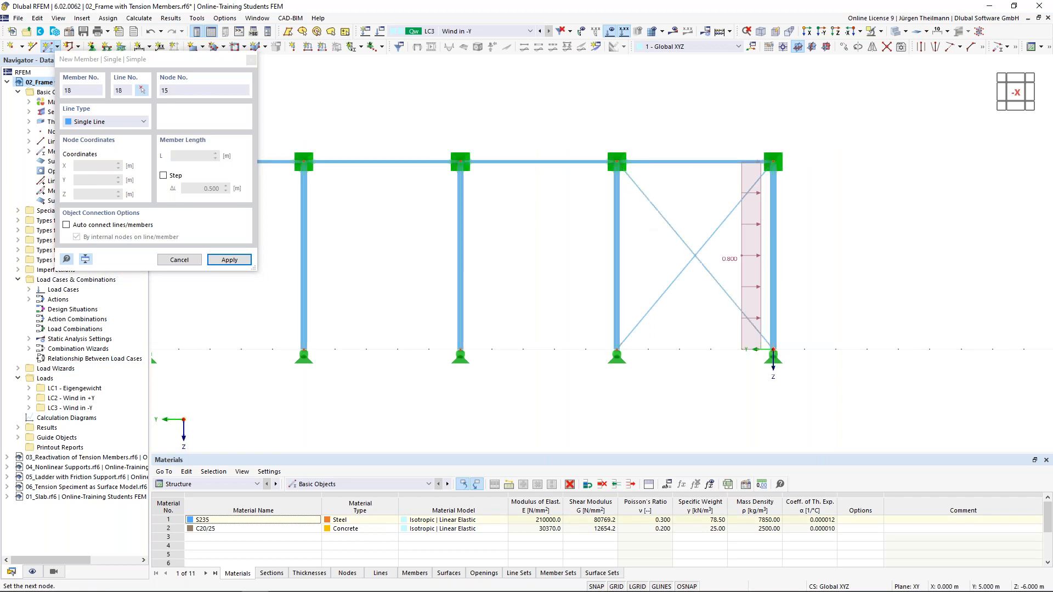
pyautogui.press('Escape')
pyautogui.scroll(-1, 602, 261)
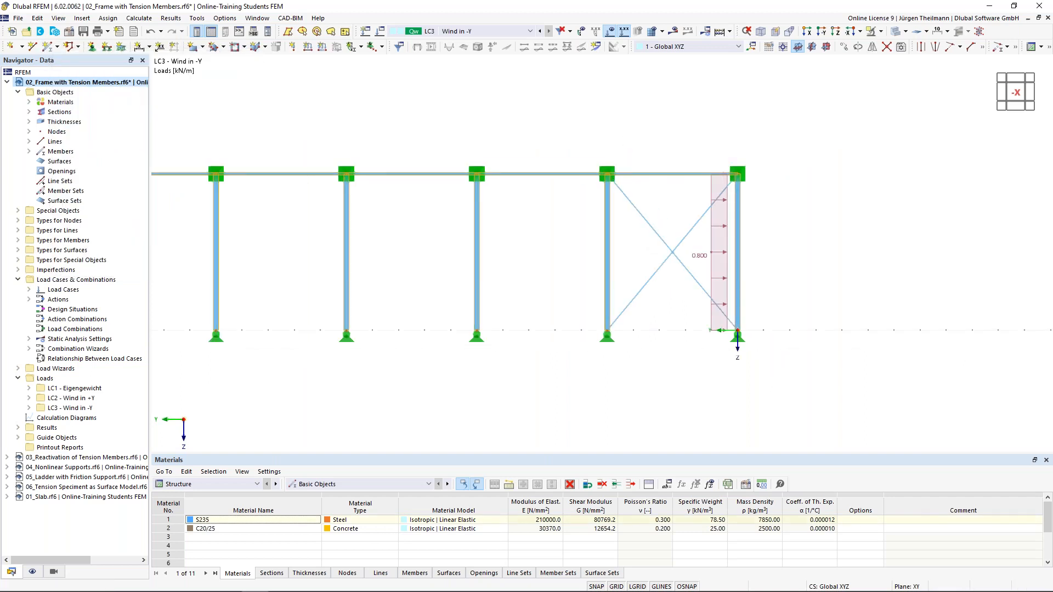
pyautogui.scroll(-2, 556, 246)
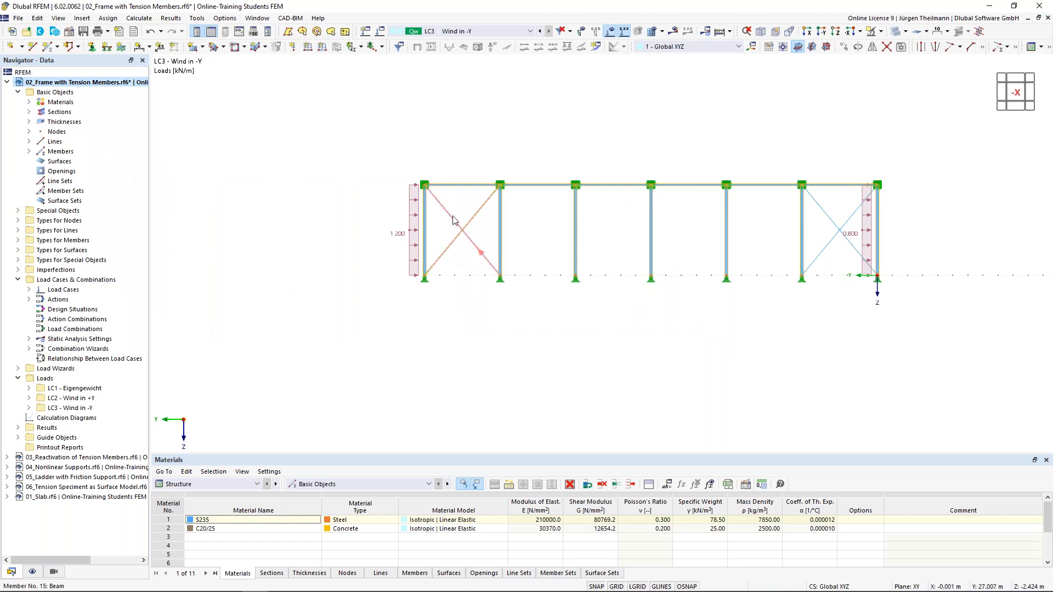
# Deselect all and calculate LC3, giving a maximum displacement uy of -4.7 mm.
pyautogui.click(544, 219)
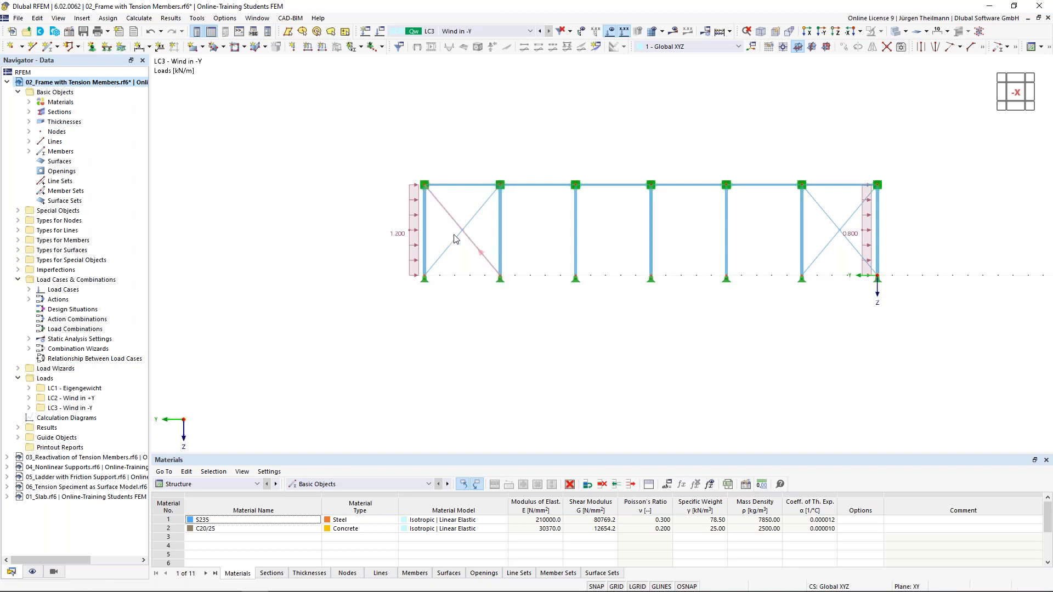
pyautogui.click(676, 32)
pyautogui.click(576, 349)
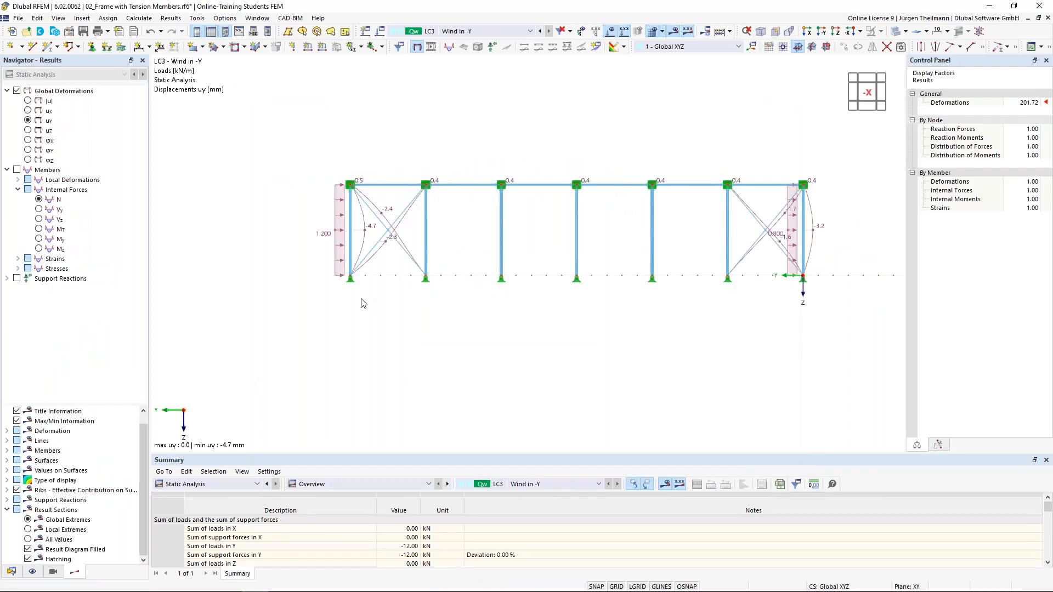
# Bring the right-hand bracing into view and show member axial forces N instead of deformations.
pyautogui.scroll(1, 388, 245)
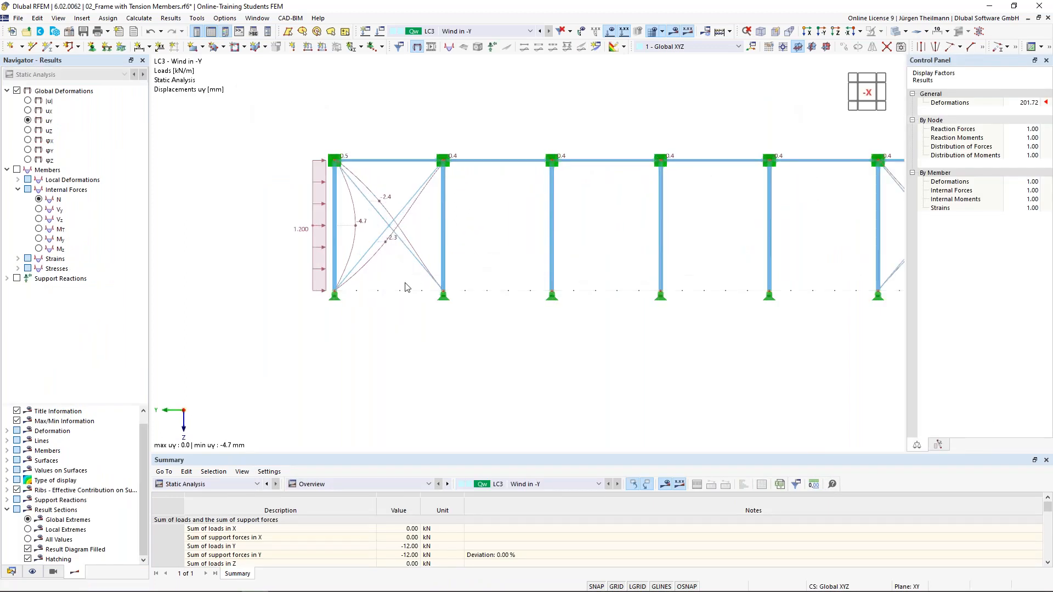
pyautogui.moveTo(406, 288); pyautogui.dragTo(330, 346, button='middle')
pyautogui.moveTo(456, 365); pyautogui.dragTo(429, 339, button='middle')
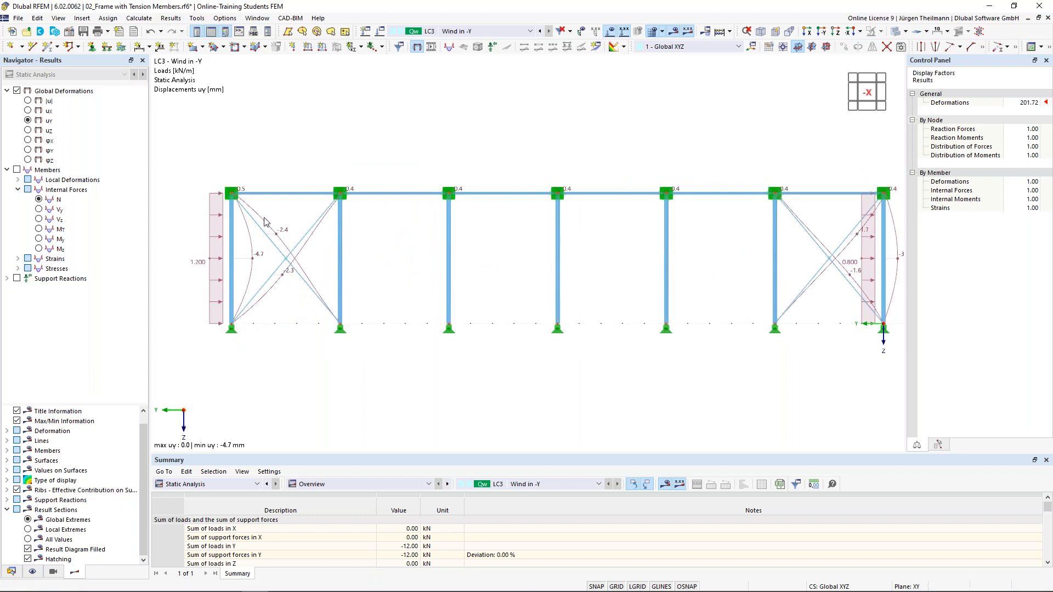
pyautogui.click(17, 170)
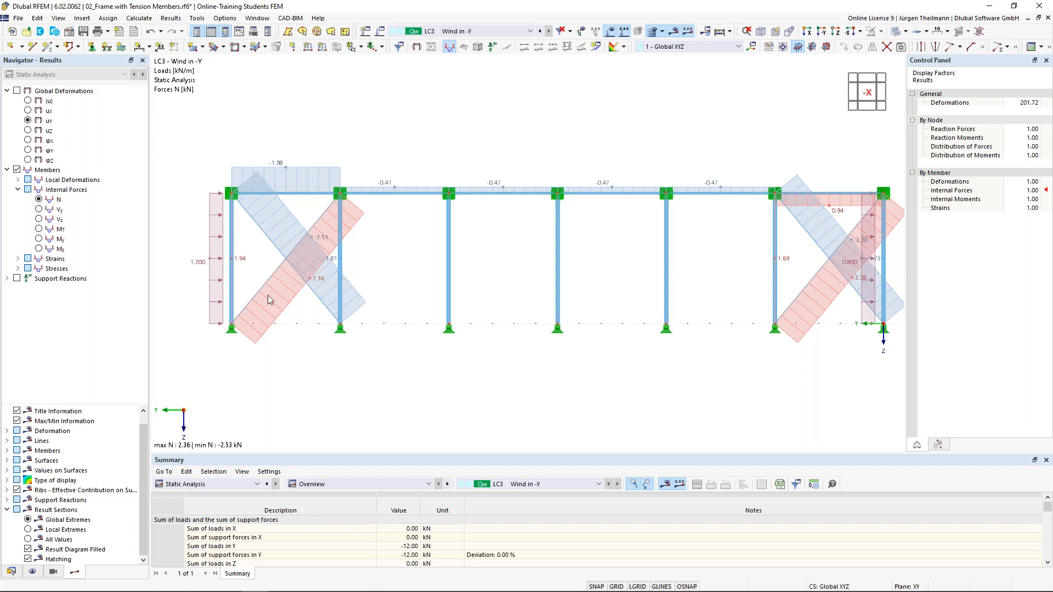
# Window-select the right bay's bracing diagonals.
pyautogui.scroll(2, 263, 278)
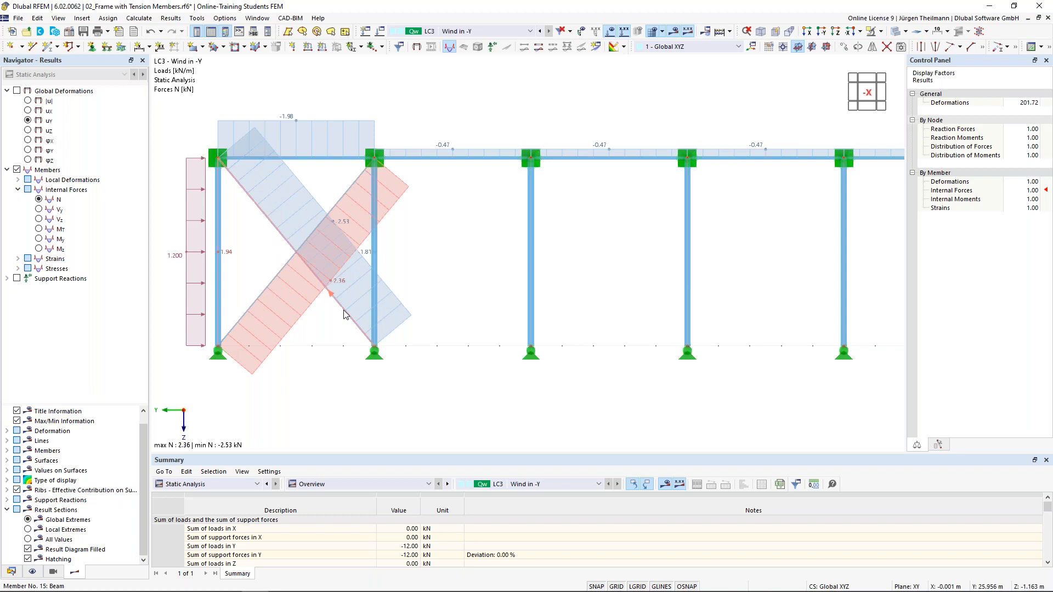
pyautogui.scroll(-3, 349, 314)
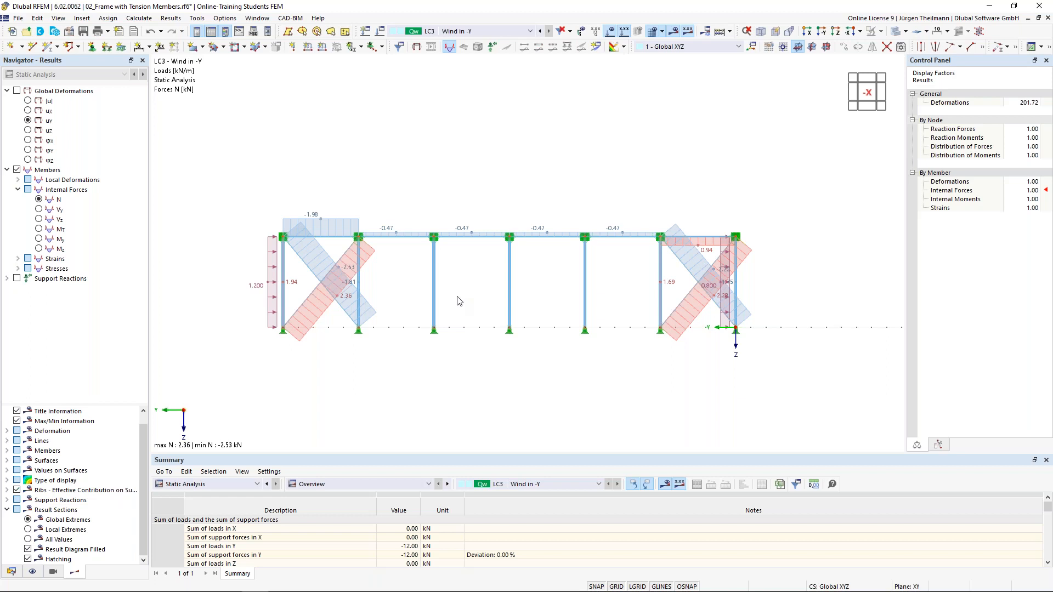
pyautogui.scroll(2, 306, 319)
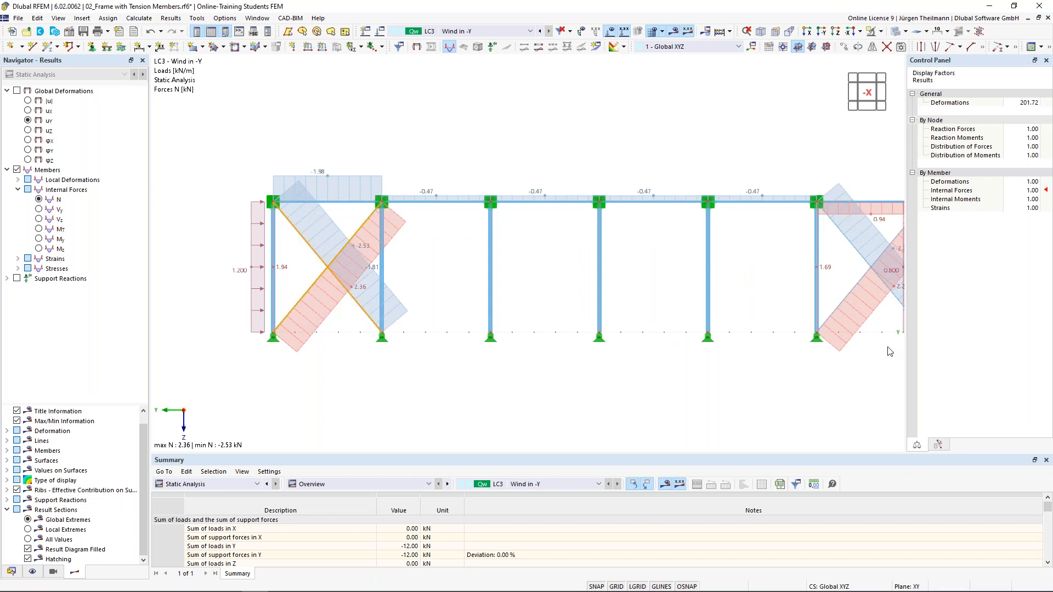
pyautogui.keyDown('ctrl'); pyautogui.moveTo(892, 315); pyautogui.dragTo(847, 250); pyautogui.keyUp('ctrl')
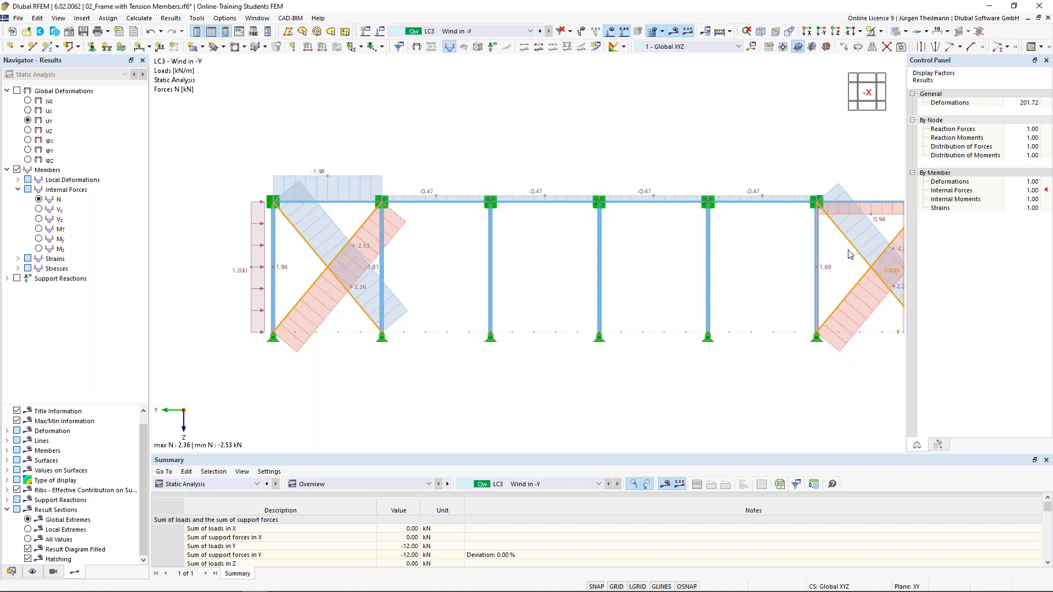
# Assign the Failure if compression nonlinearity to bracing members 14-17.
pyautogui.doubleClick(853, 289)
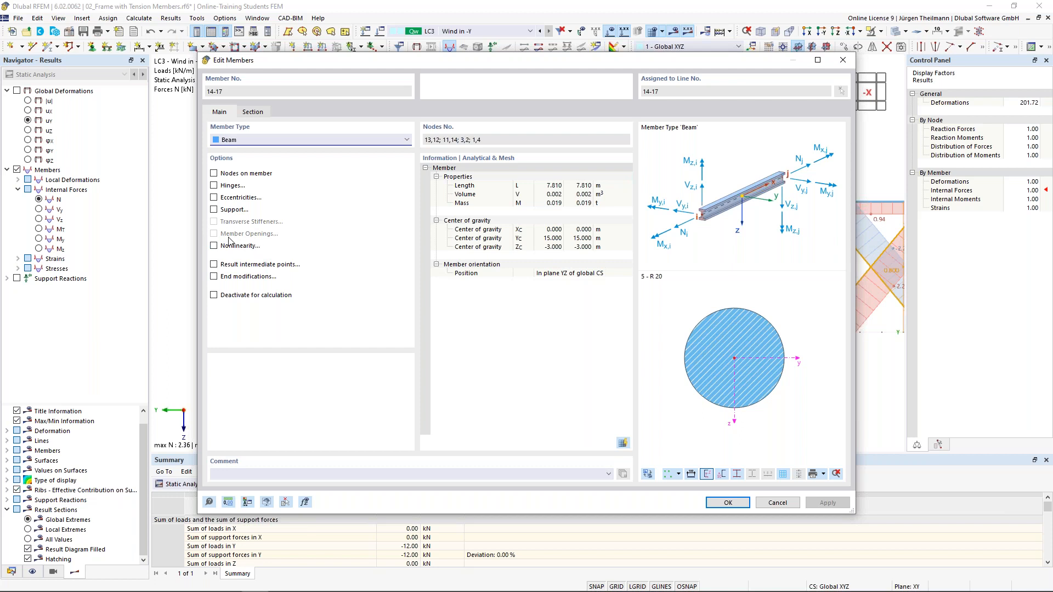
pyautogui.click(214, 245)
pyautogui.click(306, 113)
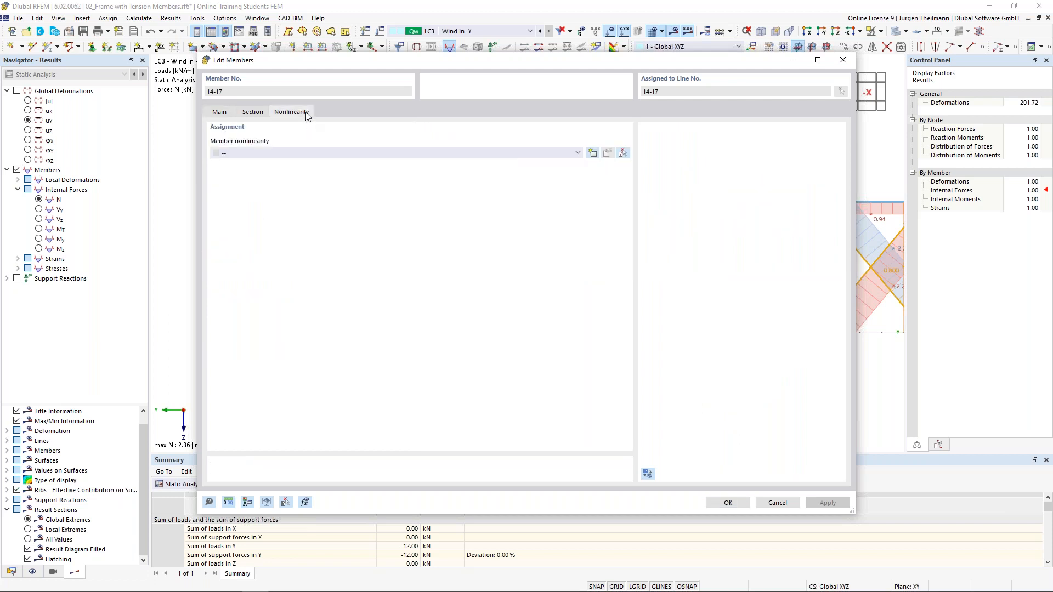
pyautogui.click(354, 154)
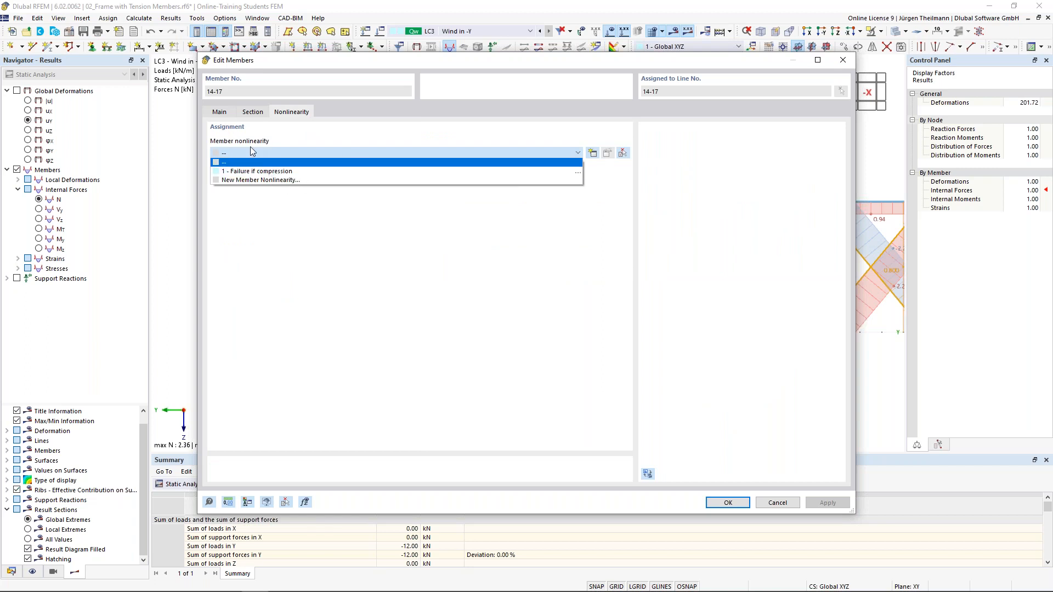
pyautogui.click(286, 171)
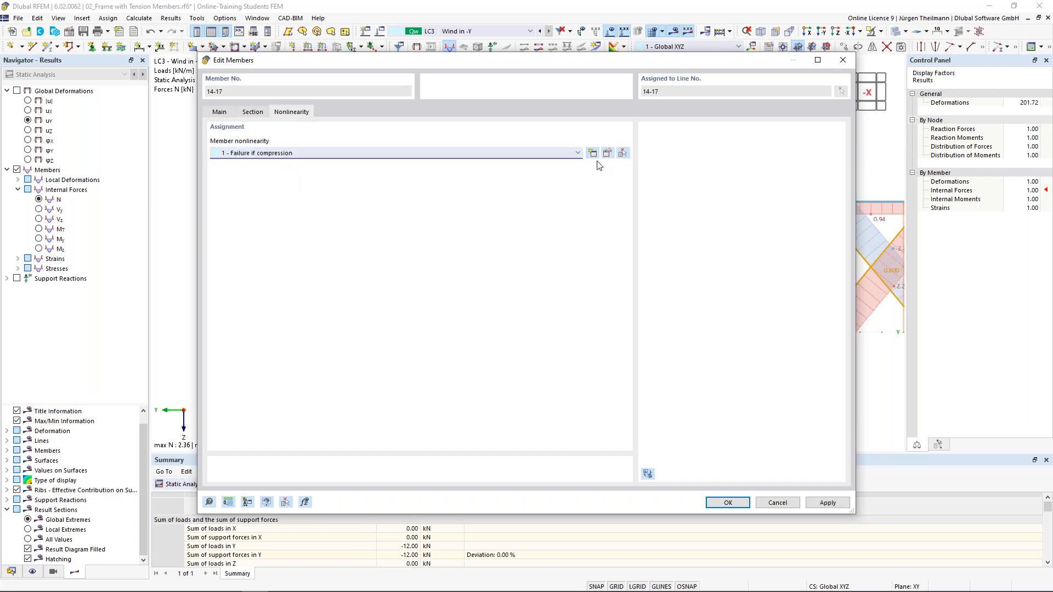
# Try the 'Failure if compression - with slippage' type, then revert to plain Failure if compression.
pyautogui.click(608, 153)
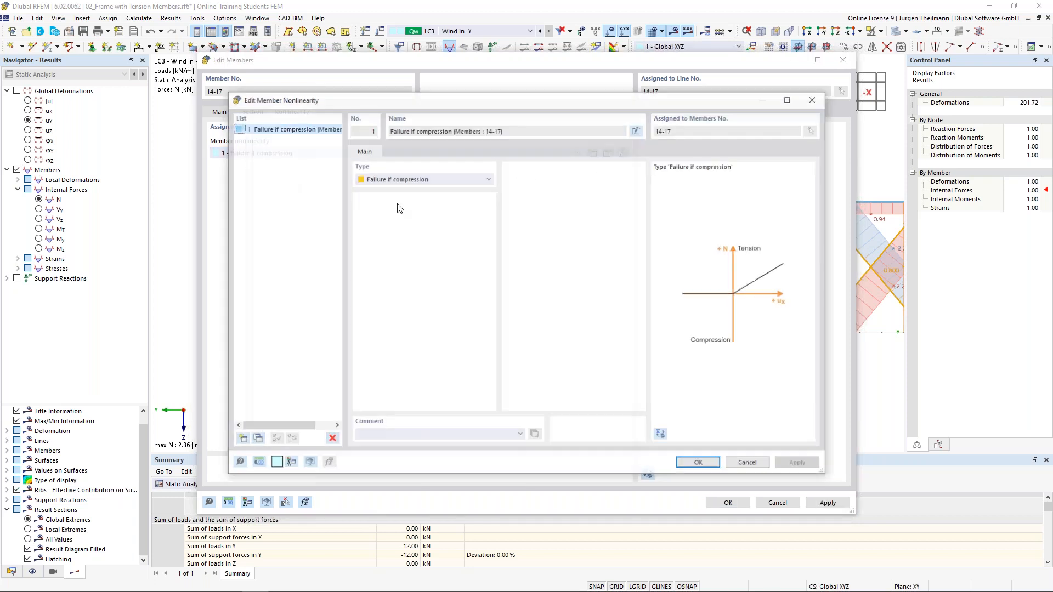
pyautogui.click(489, 179)
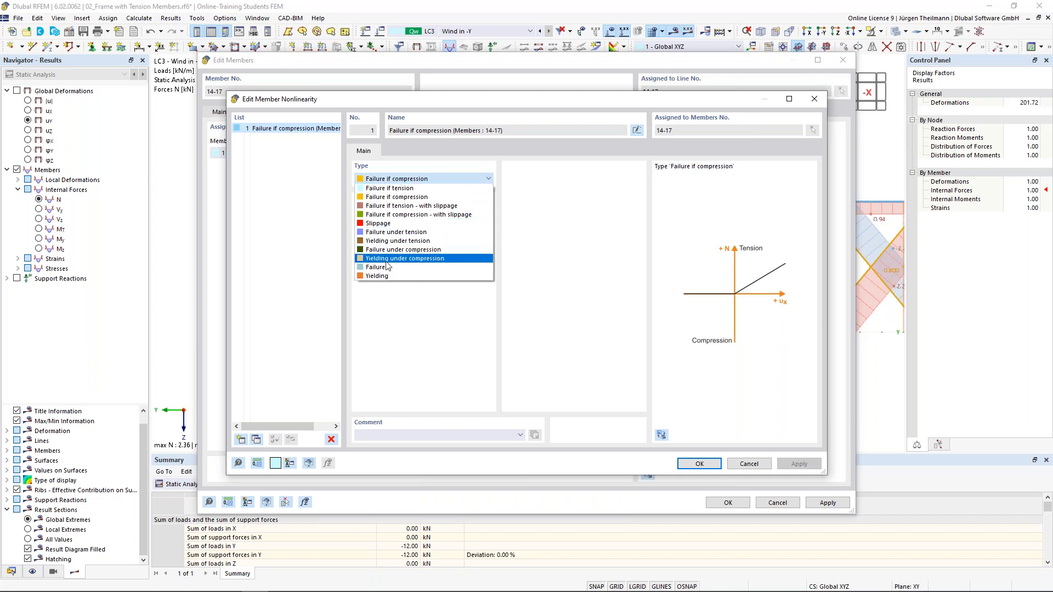
pyautogui.click(443, 179)
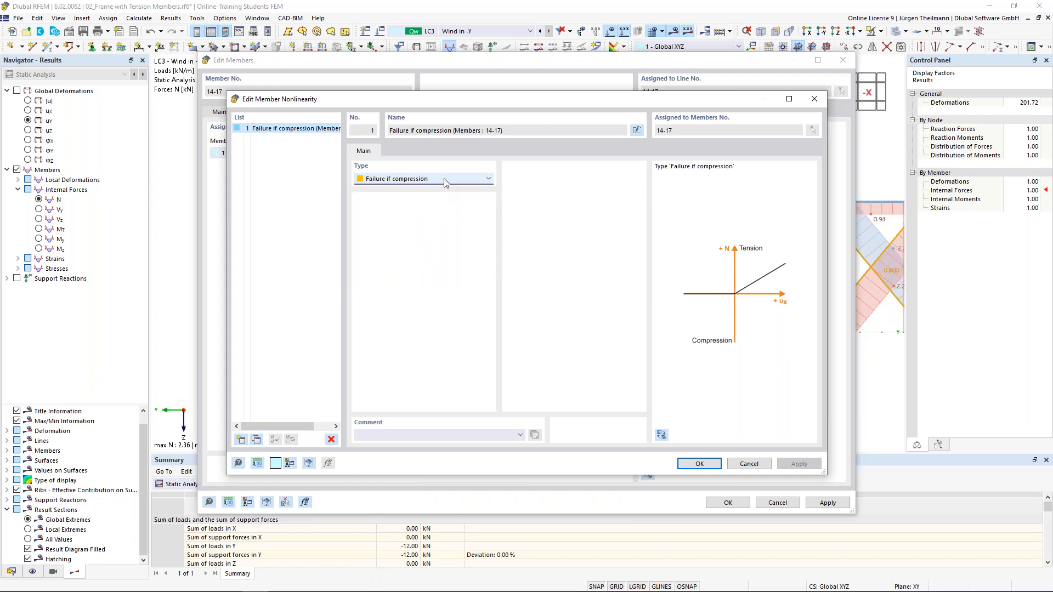
pyautogui.click(443, 179)
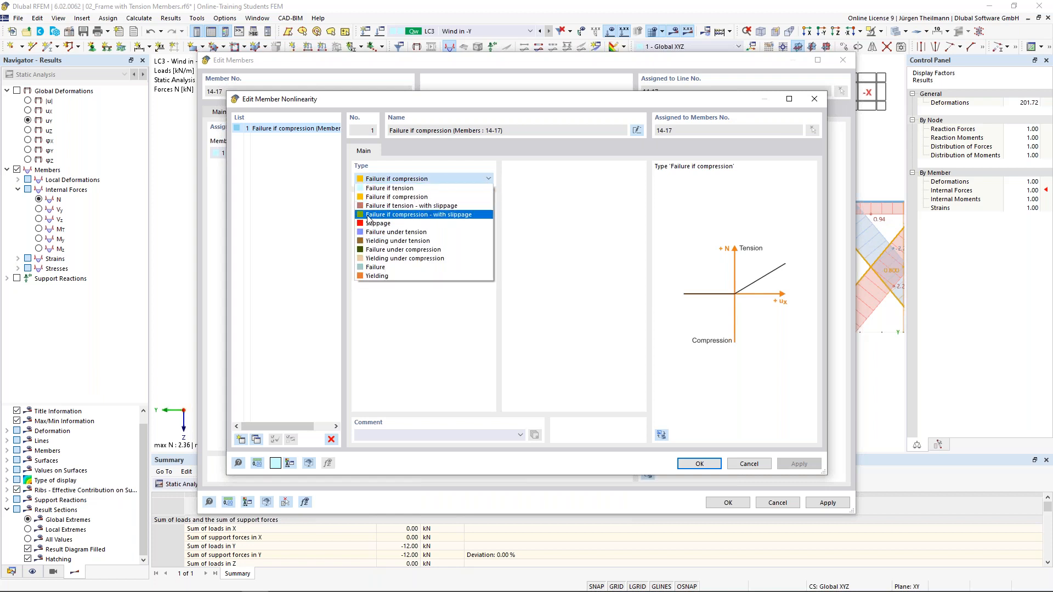
pyautogui.click(466, 215)
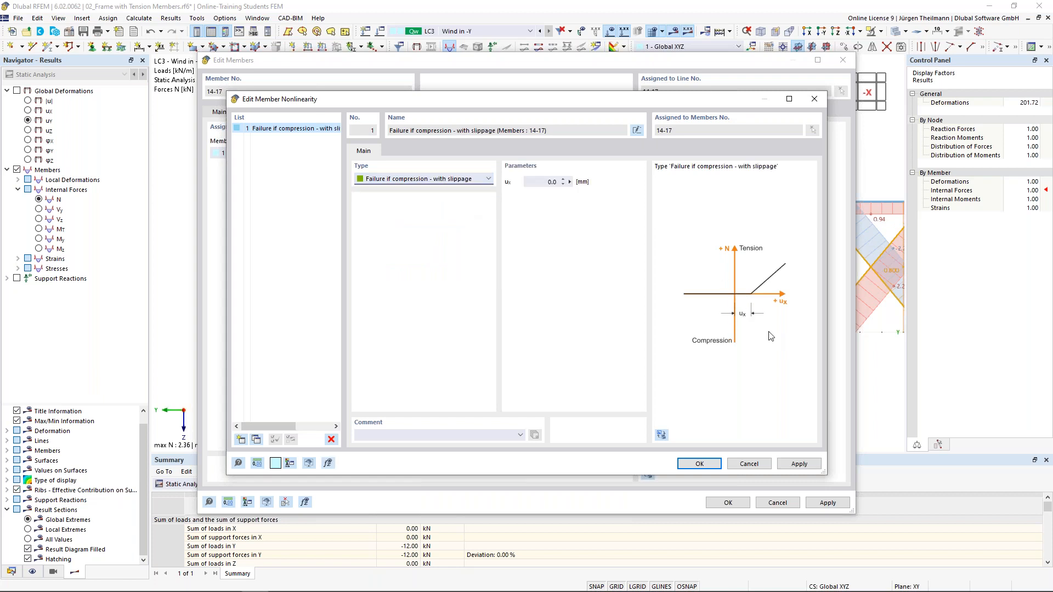
pyautogui.click(548, 182)
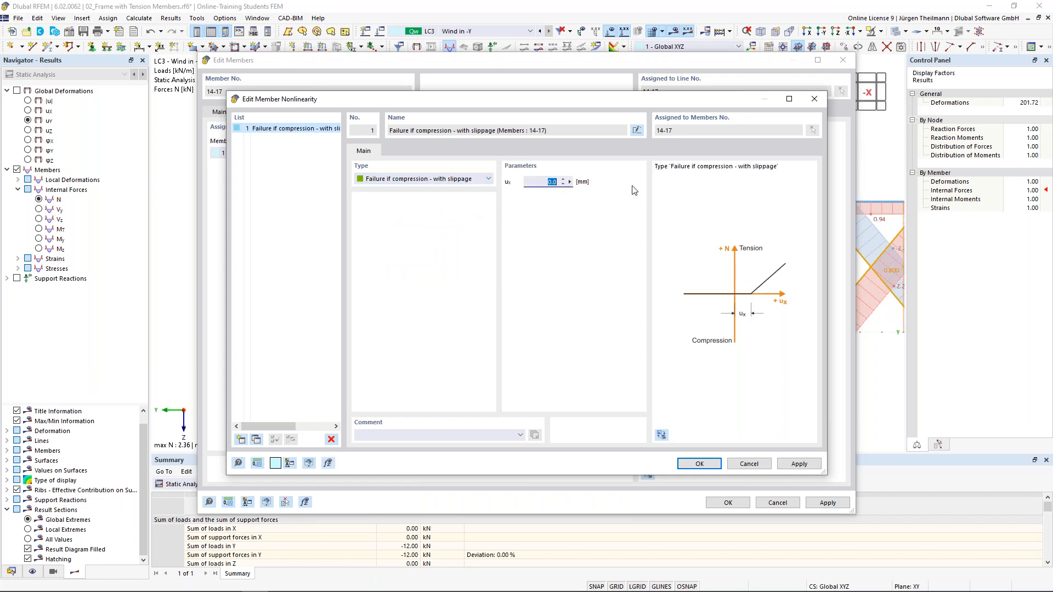
pyautogui.click(490, 179)
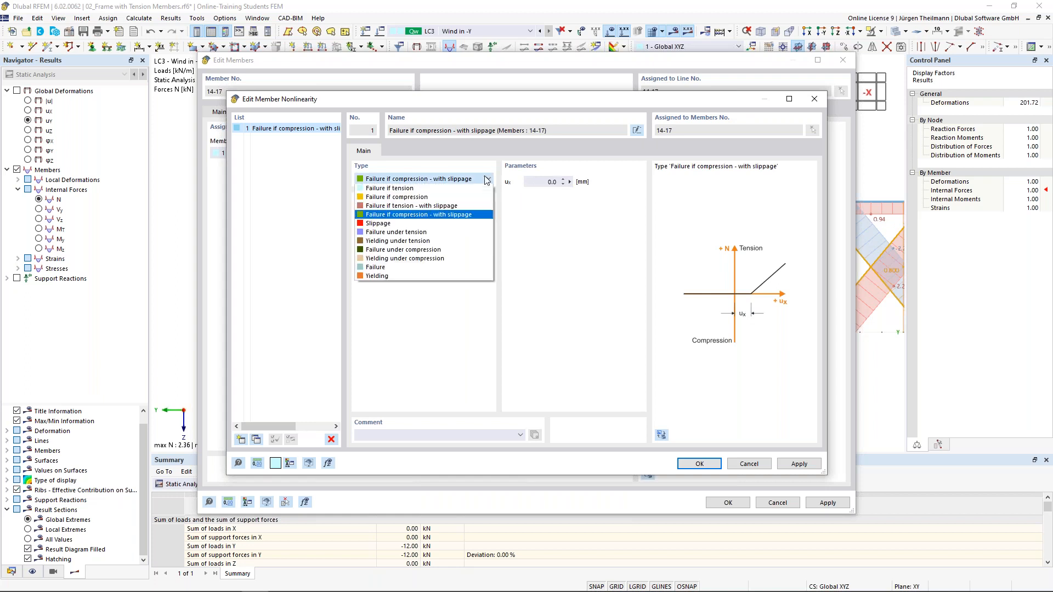
pyautogui.click(370, 197)
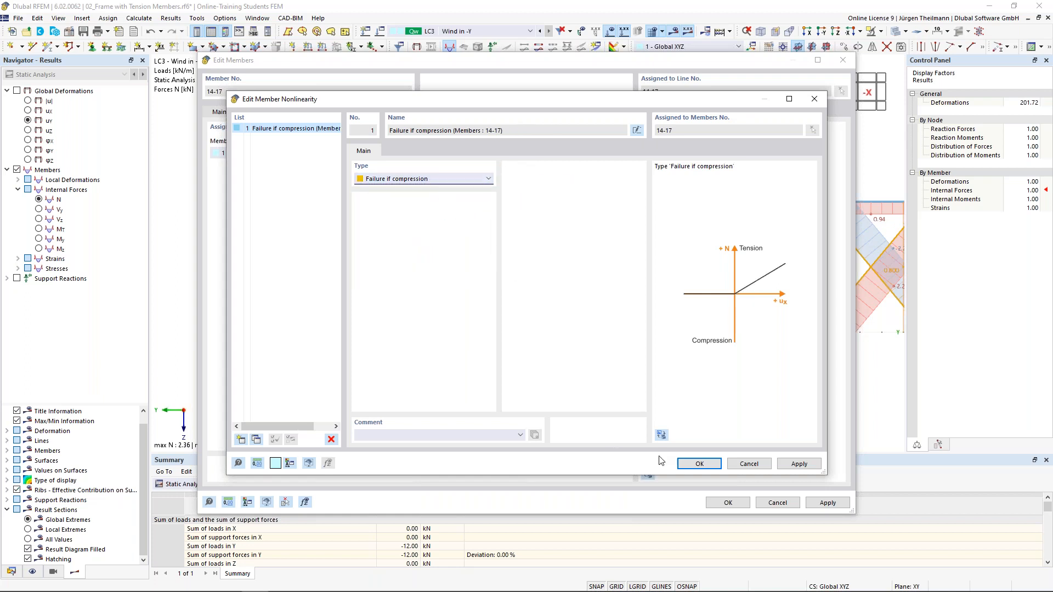
# Confirm the member edits, discard old results and recalculate LC3 (N from -3.69 to 4.80 kN).
pyautogui.click(698, 463)
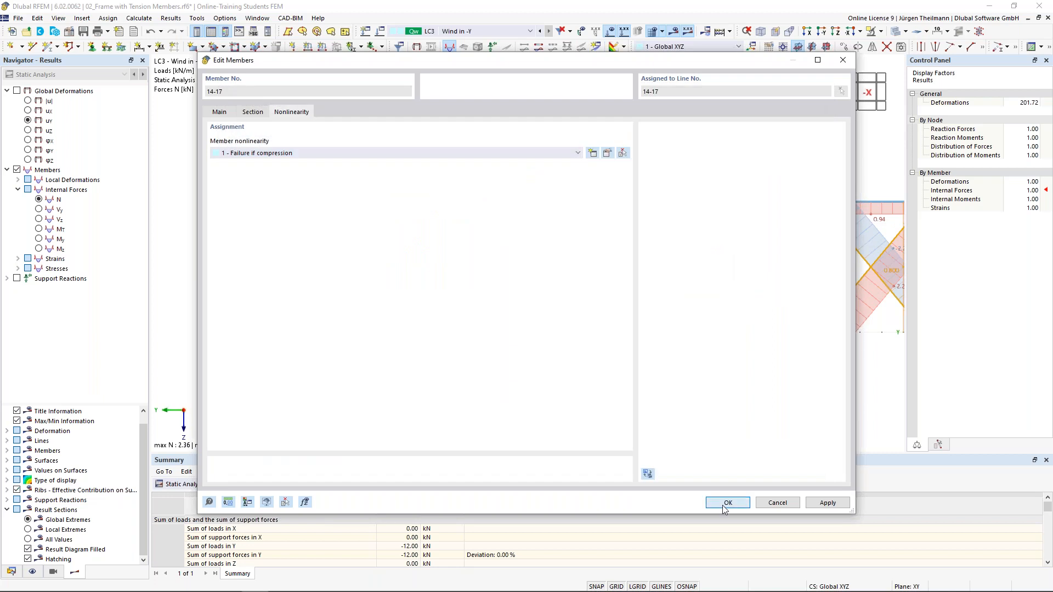
pyautogui.click(724, 508)
pyautogui.click(573, 352)
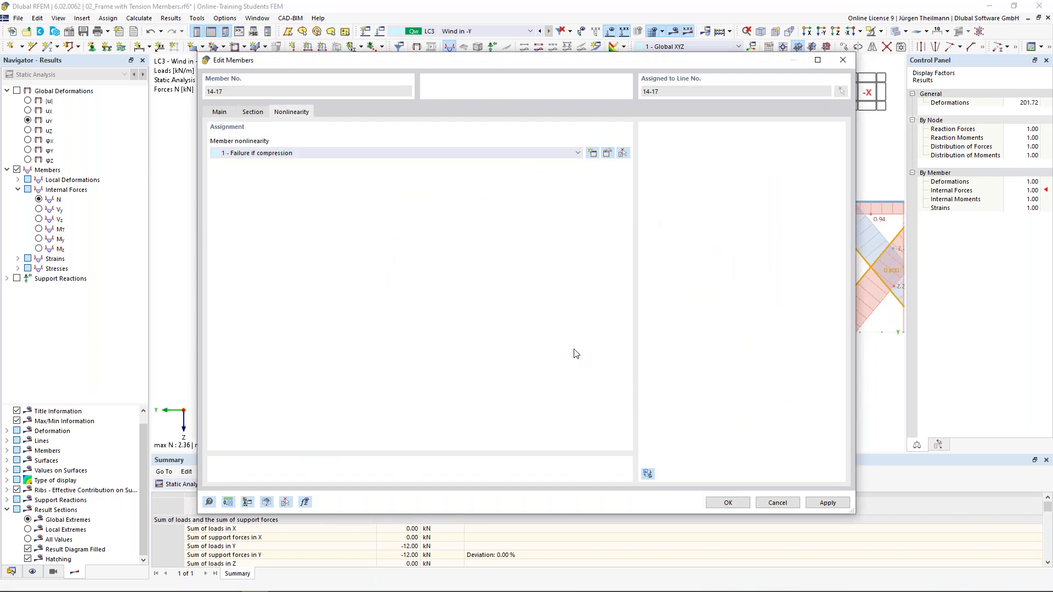
pyautogui.click(678, 34)
pyautogui.click(572, 352)
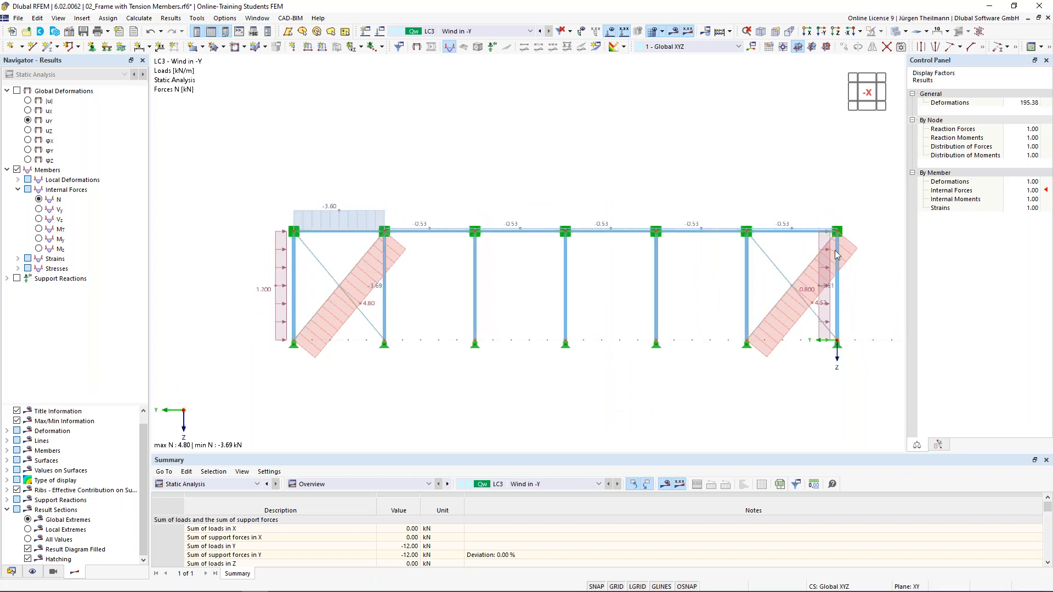
# Display LC3 total displacement |u|, peaking at 5.0 mm, and select the left-bay diagonals.
pyautogui.click(17, 90)
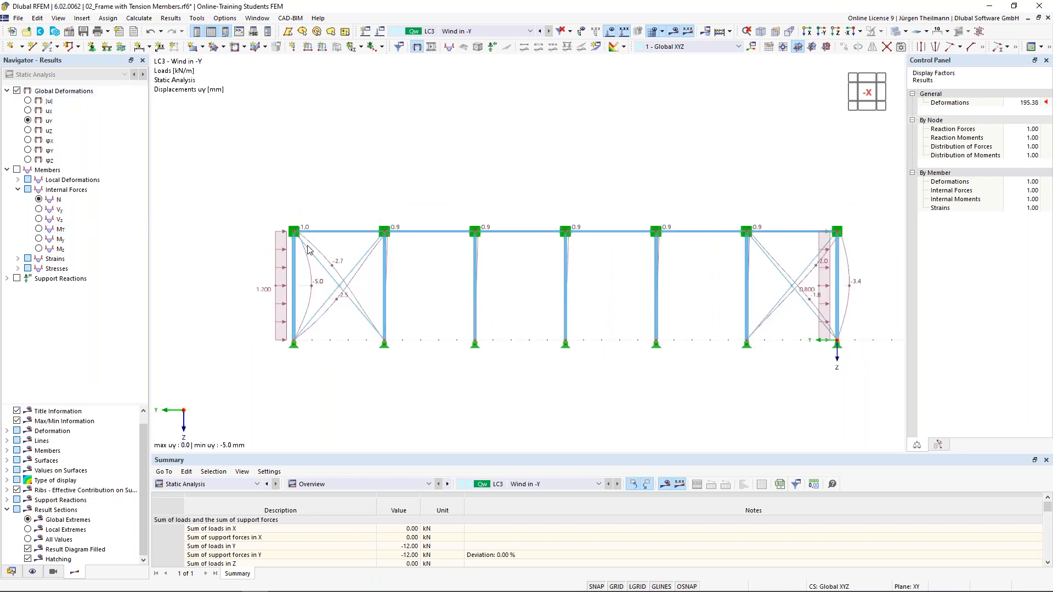
pyautogui.click(39, 240)
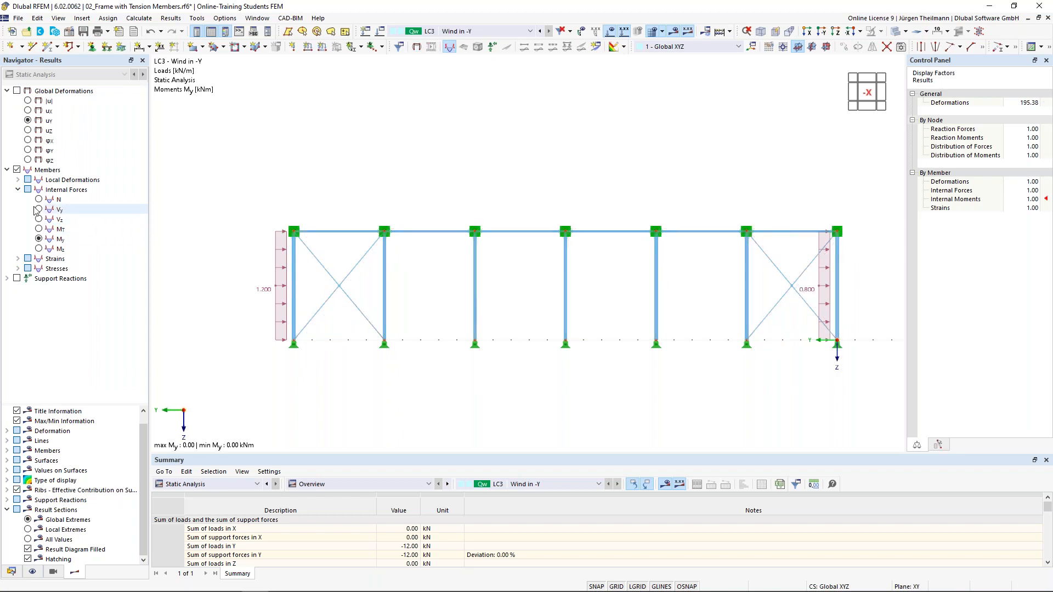
pyautogui.click(17, 91)
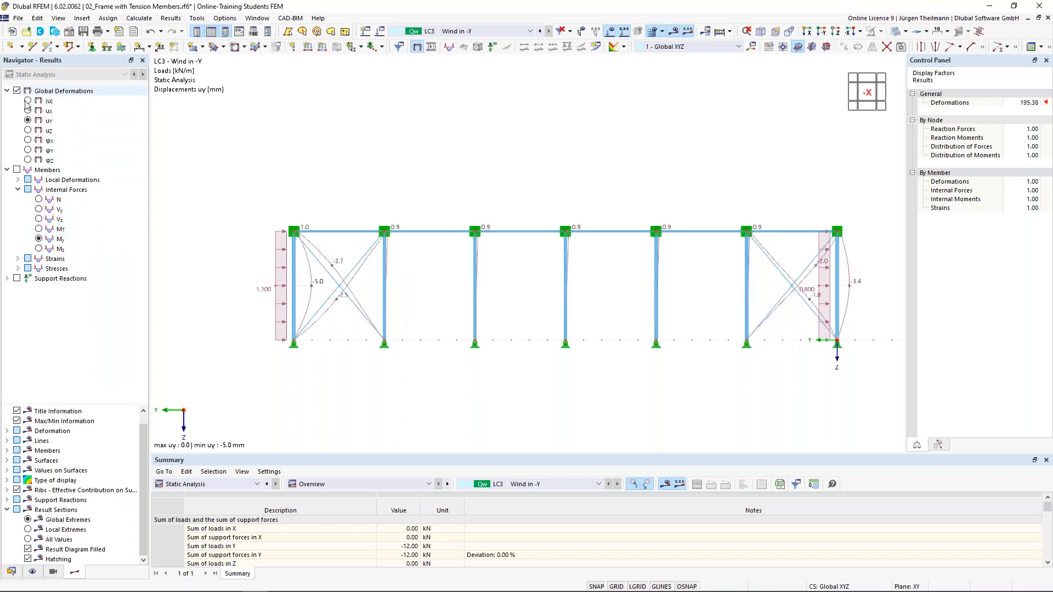
pyautogui.click(28, 101)
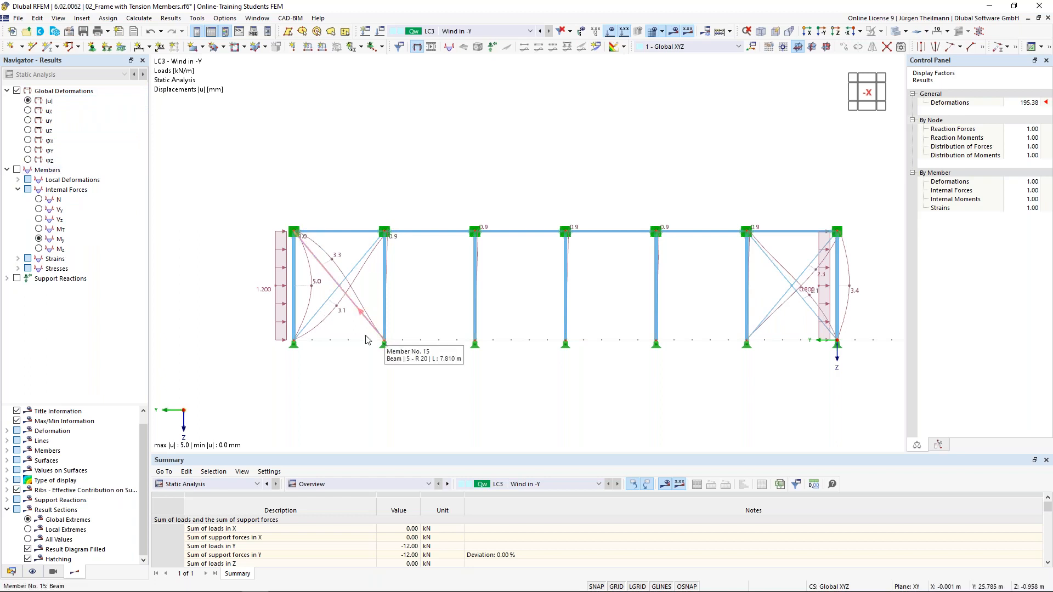
pyautogui.click(337, 278)
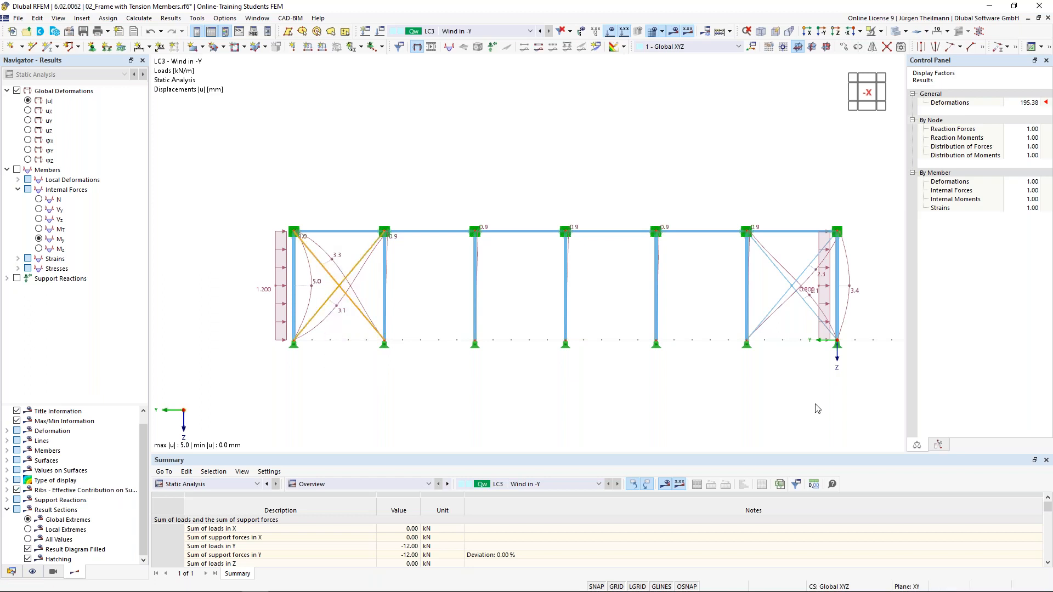
# Change both bays' bracing diagonals to Truss (only N) members, keeping failure-if-compression nonlinearity.
pyautogui.moveTo(814, 368); pyautogui.dragTo(779, 277)
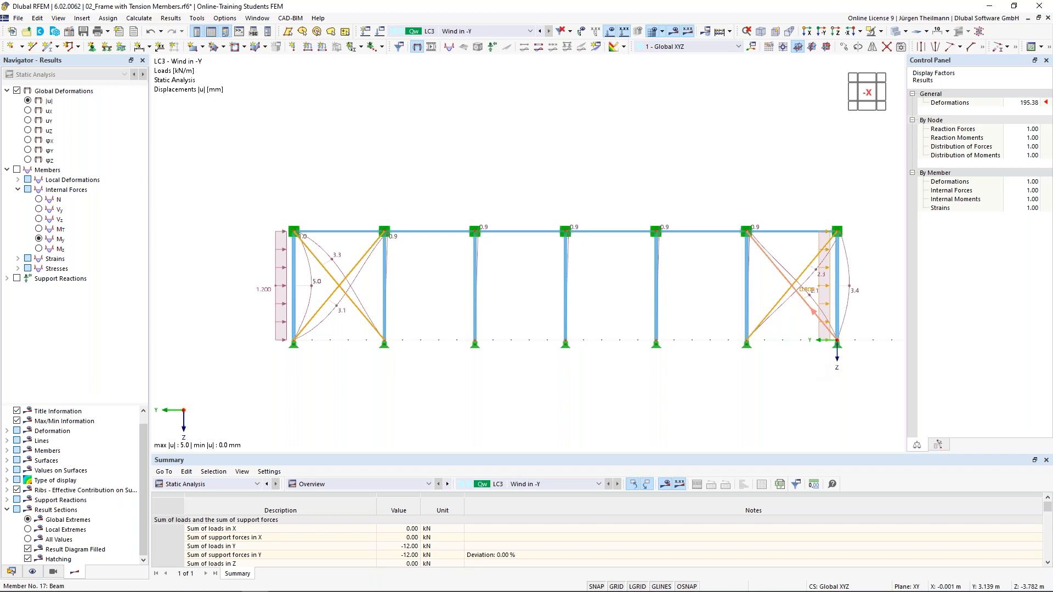
pyautogui.doubleClick(778, 274)
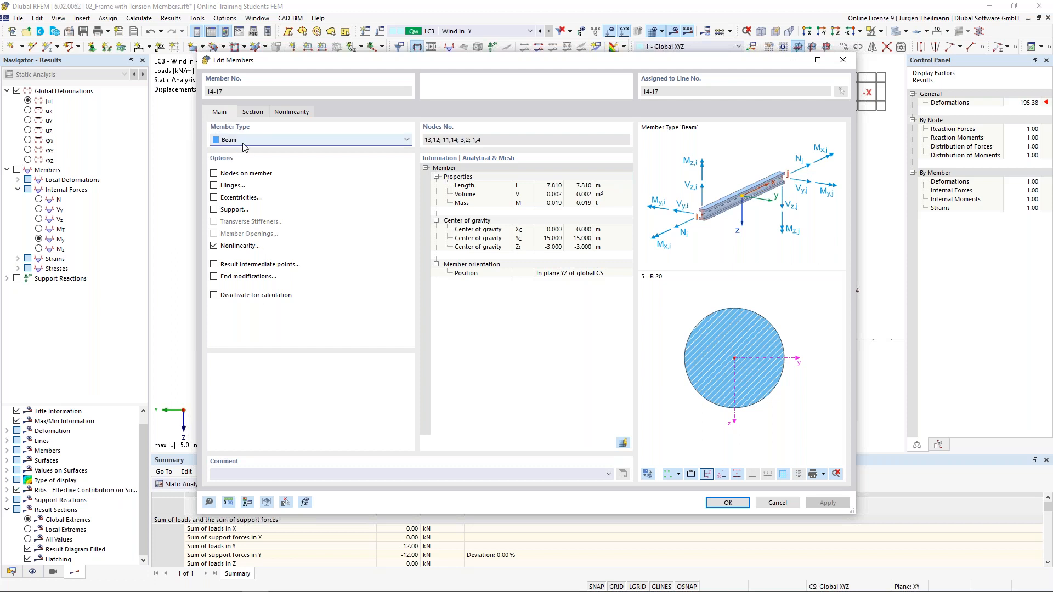
pyautogui.click(406, 141)
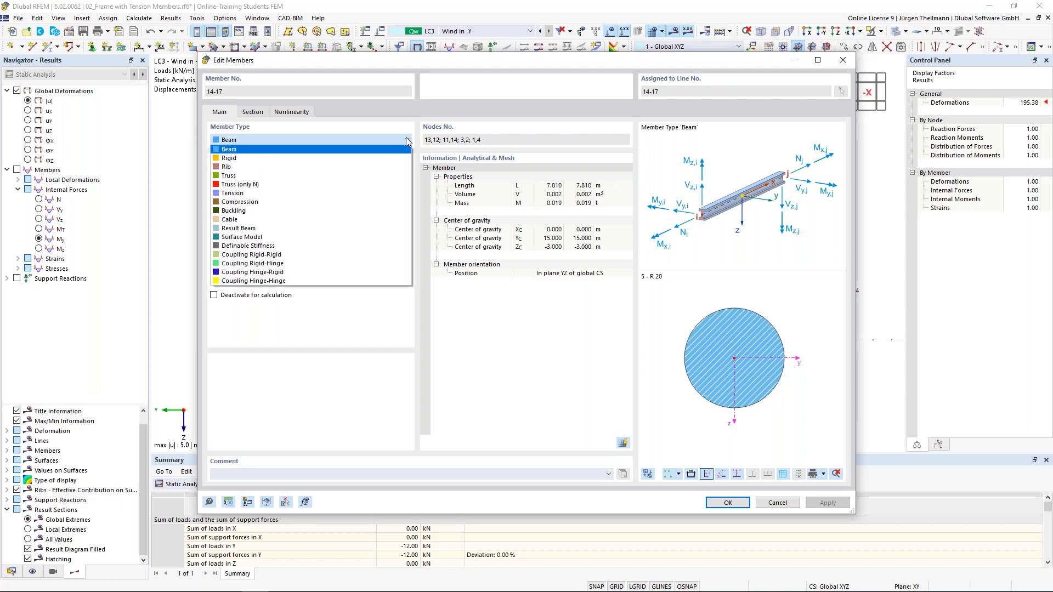
pyautogui.click(260, 185)
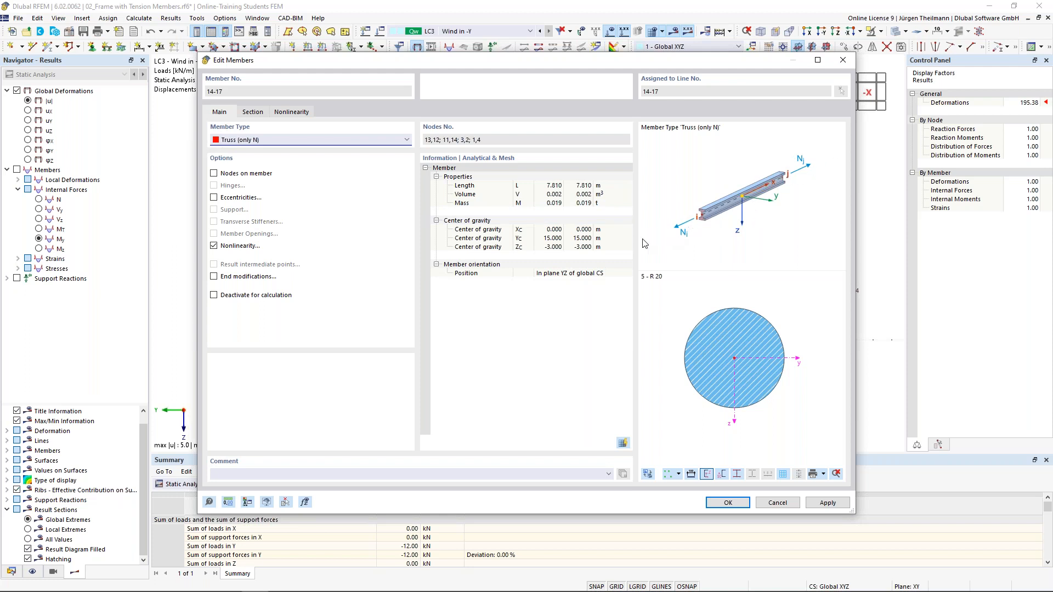
pyautogui.click(288, 113)
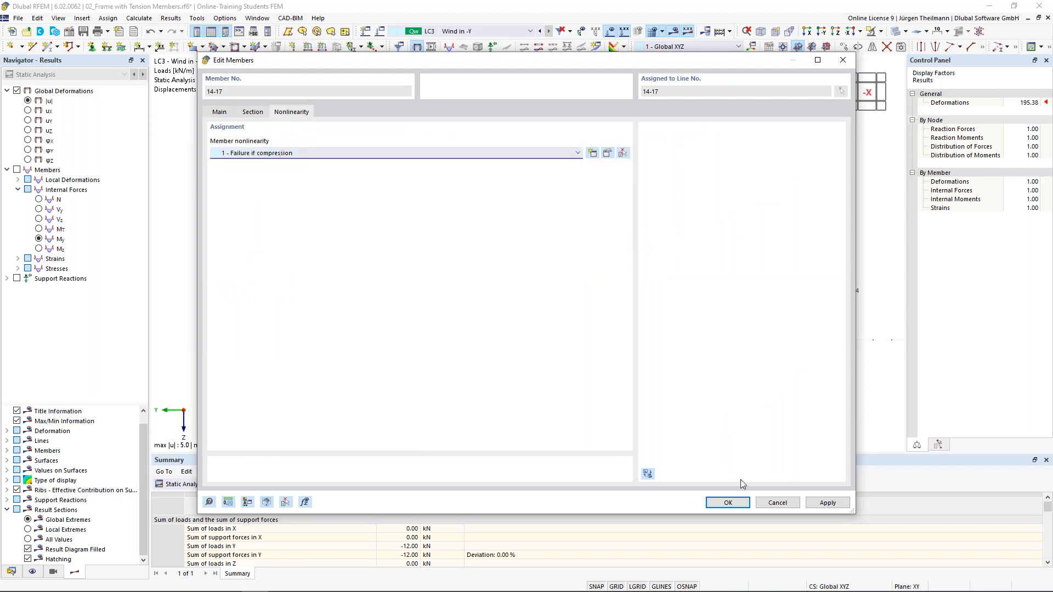
pyautogui.click(721, 506)
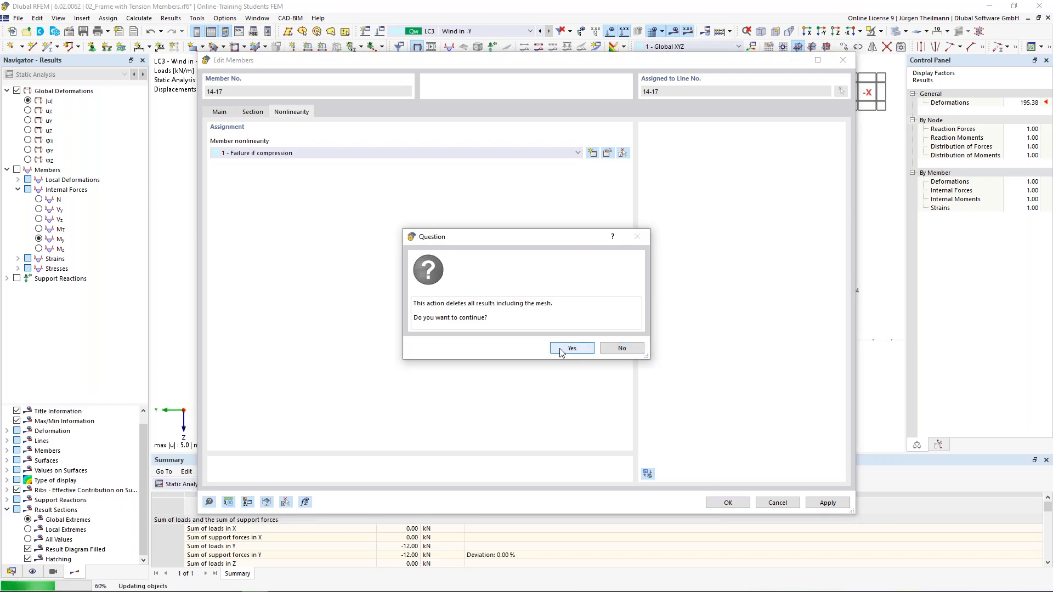
# Discard old results and recalculate LC3, with |u| still peaking at 5.0 mm.
pyautogui.click(563, 351)
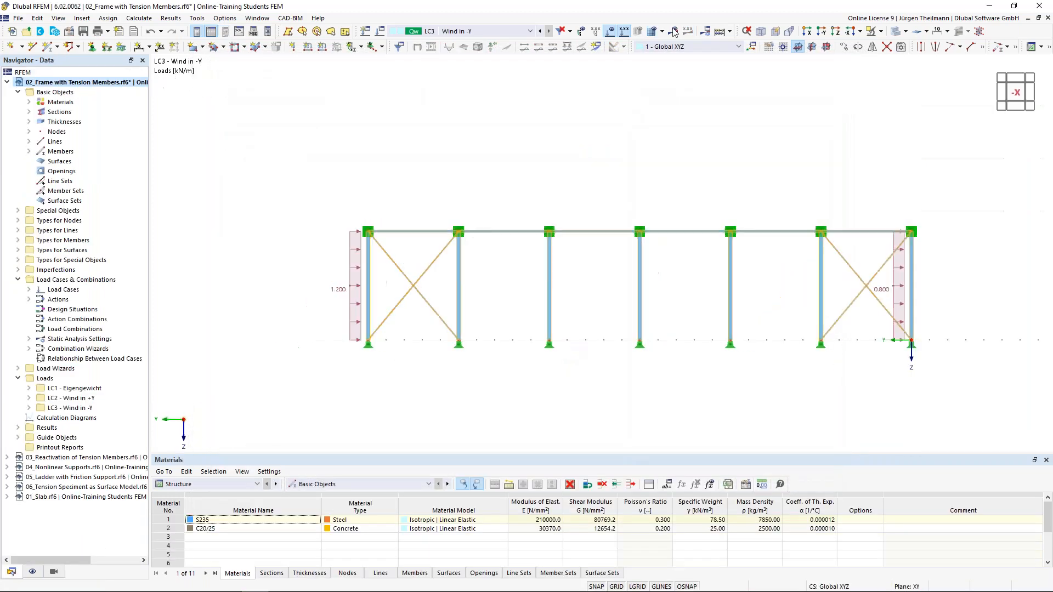
pyautogui.click(673, 33)
pyautogui.click(580, 351)
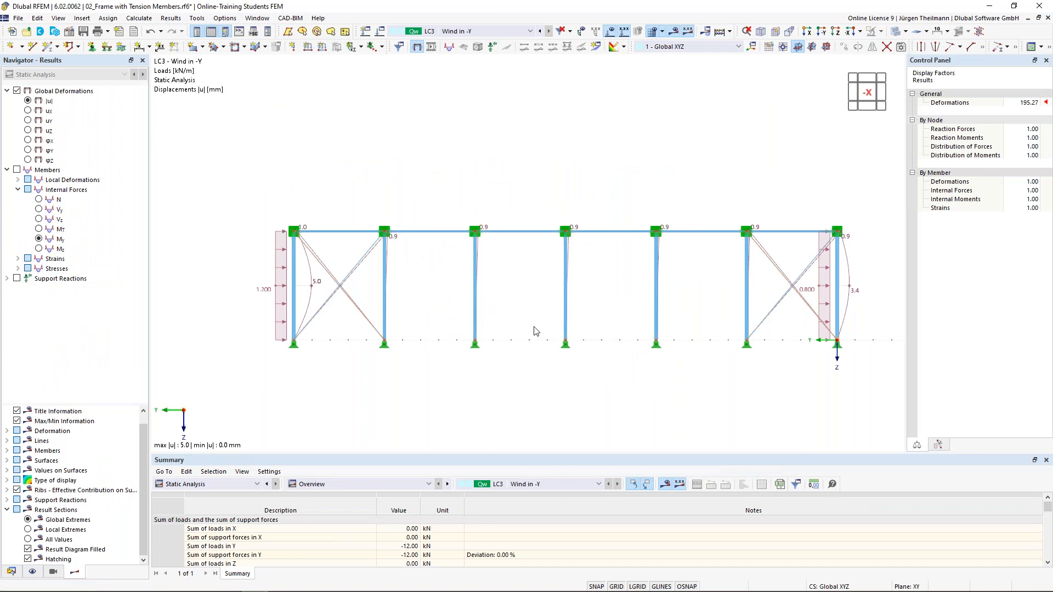
# Turn off the load display and zoom around the braced bays to inspect the deformed frame.
pyautogui.click(610, 32)
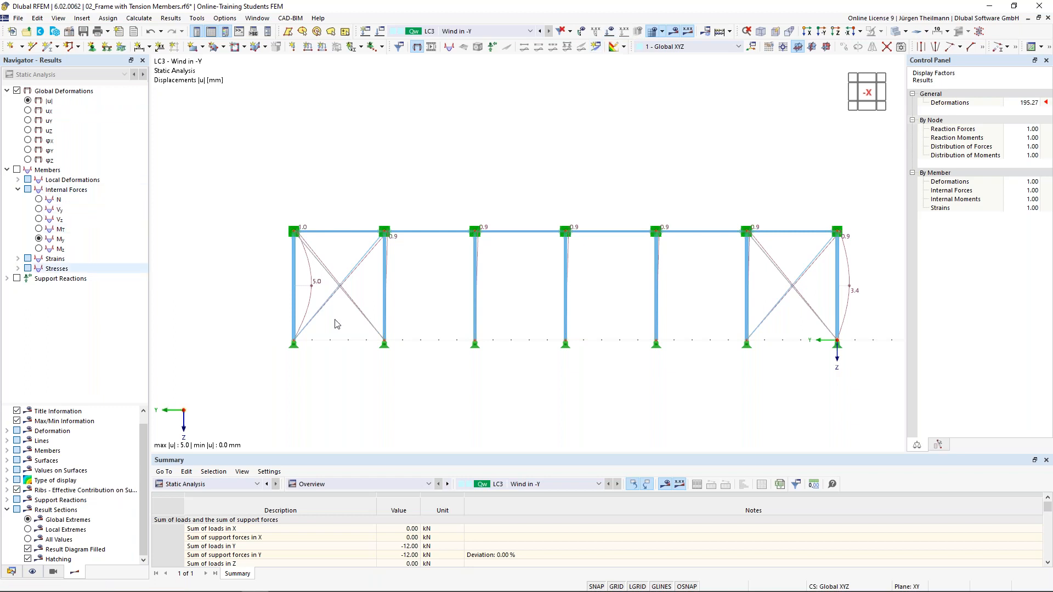
pyautogui.scroll(4, 339, 322)
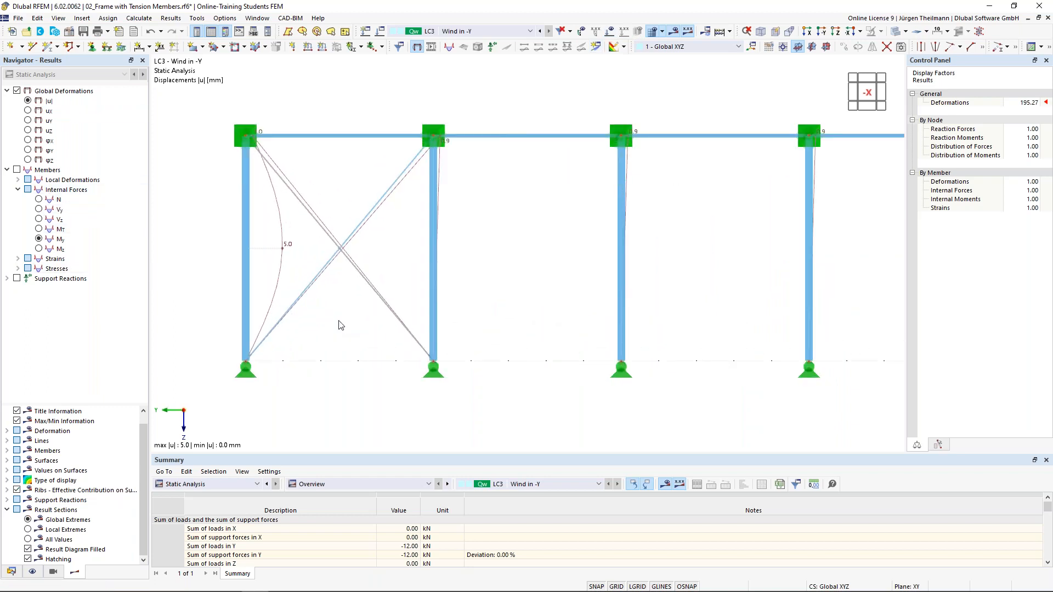
pyautogui.scroll(-4, 339, 325)
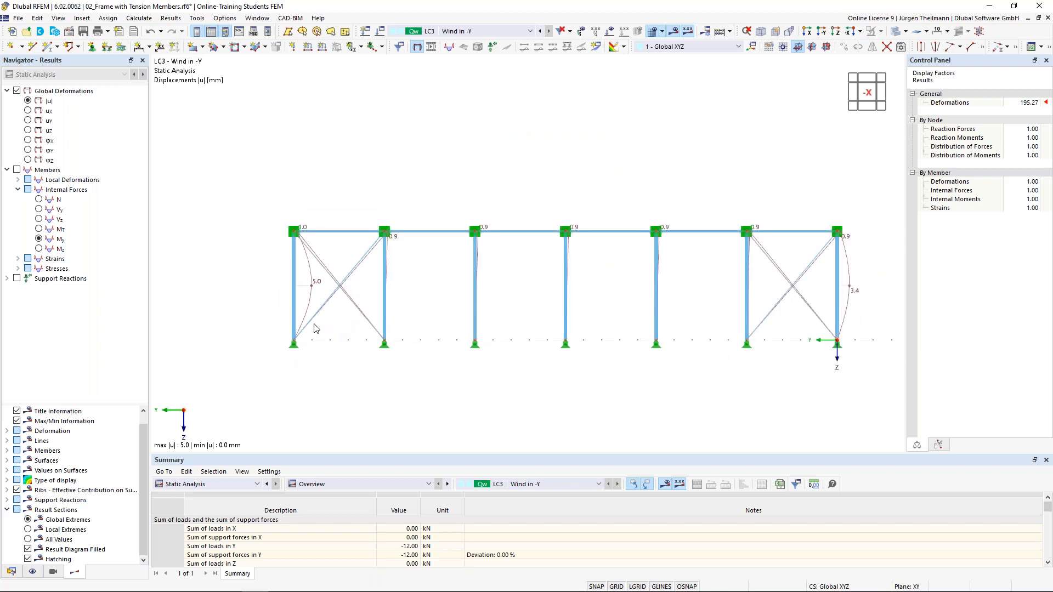
pyautogui.moveTo(377, 375); pyautogui.dragTo(349, 361, button='middle')
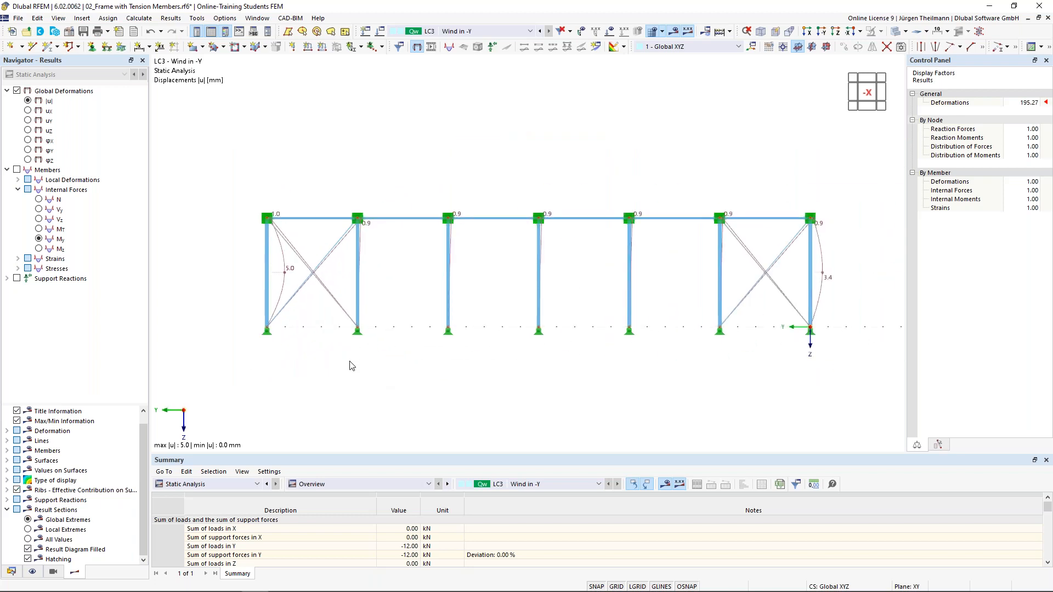
pyautogui.scroll(5, 774, 281)
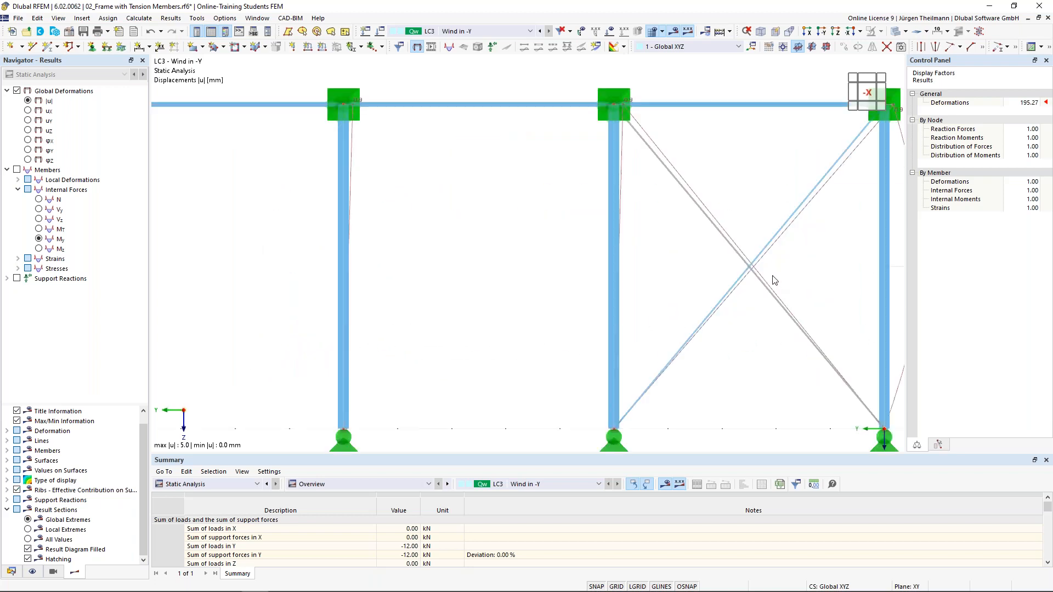
pyautogui.scroll(-3, 683, 166)
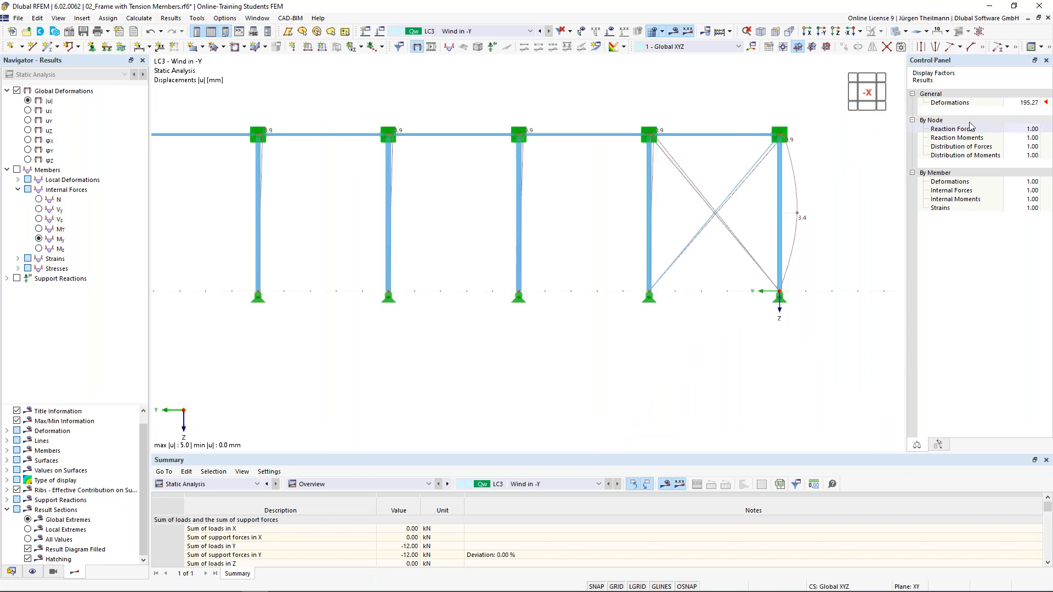
pyautogui.click(1026, 102)
# Raise the Deformations display factor to 1024 to exaggerate the LC3 deformed shape.
pyautogui.click(1036, 99)
pyautogui.click(1035, 100)
pyautogui.click(1036, 99)
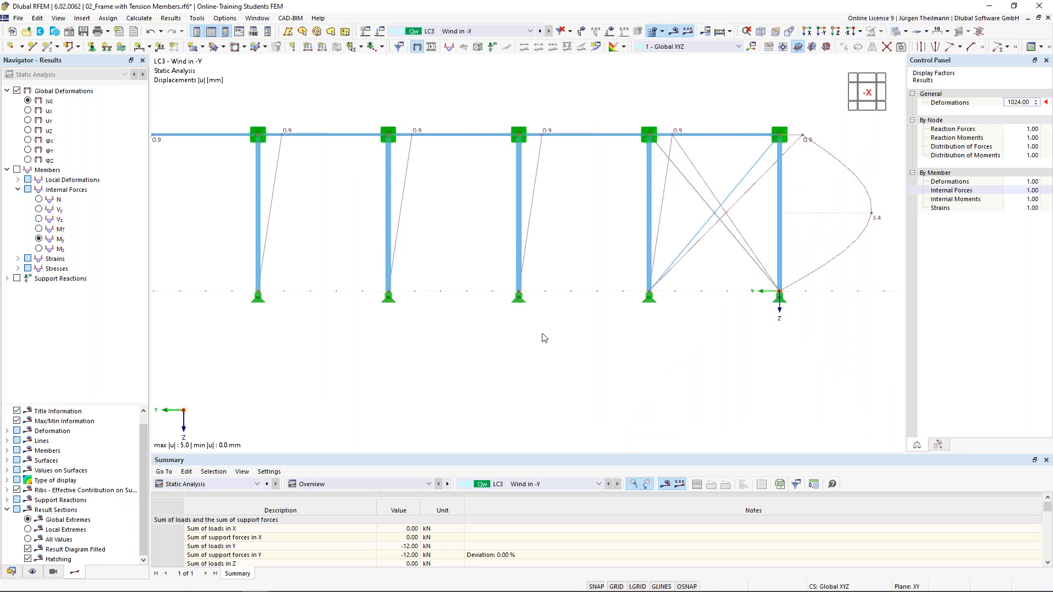
pyautogui.moveTo(497, 379); pyautogui.dragTo(556, 392, button='middle')
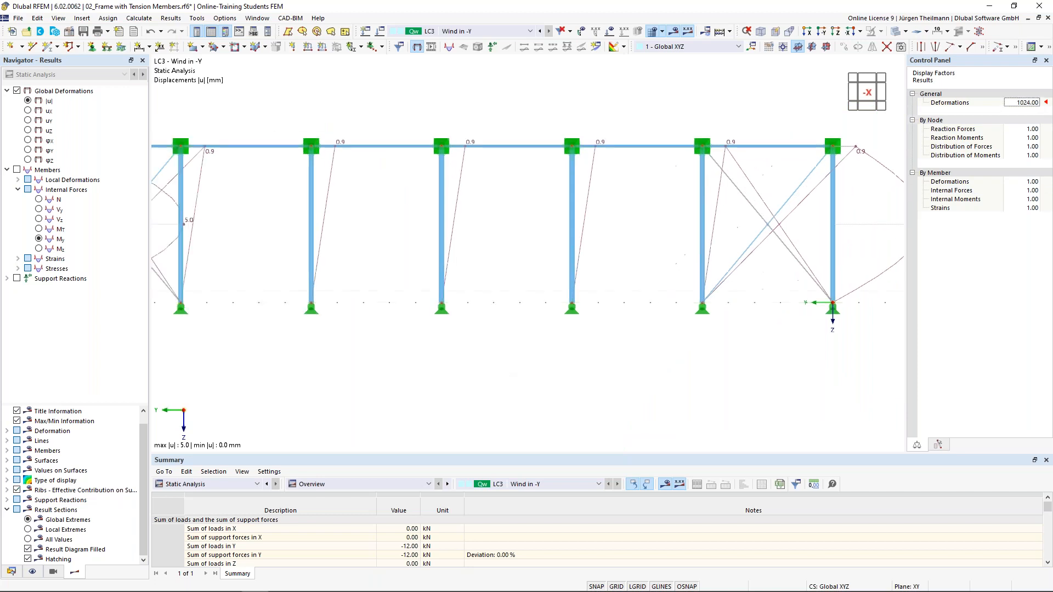
pyautogui.scroll(-1, 553, 366)
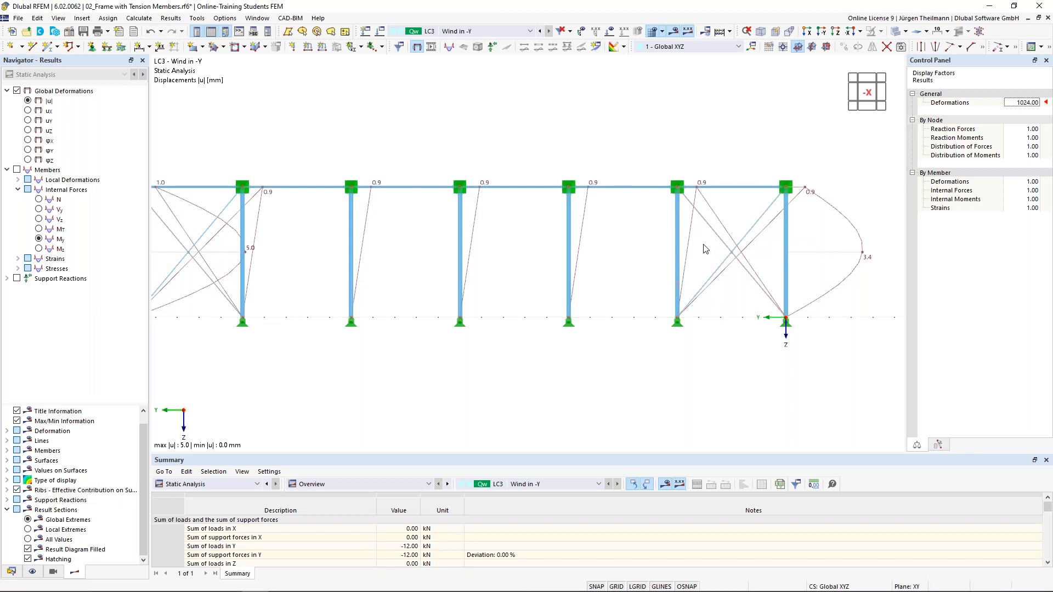
# Window-select the cross-bracing diagonals in both the left and right bays.
pyautogui.moveTo(715, 235)
pyautogui.scroll(-2, 714, 231)
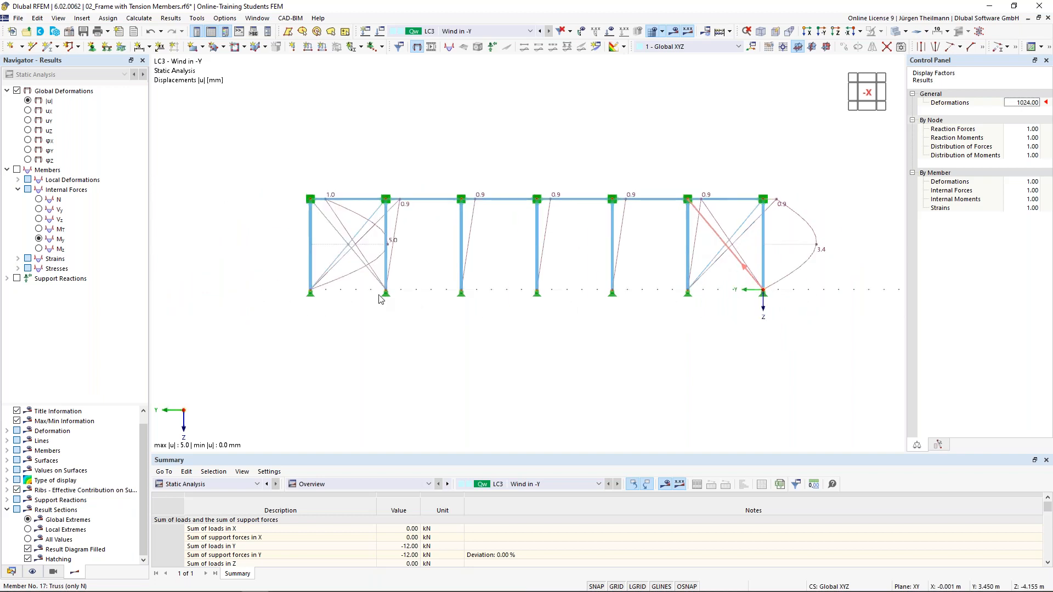
pyautogui.scroll(3, 325, 221)
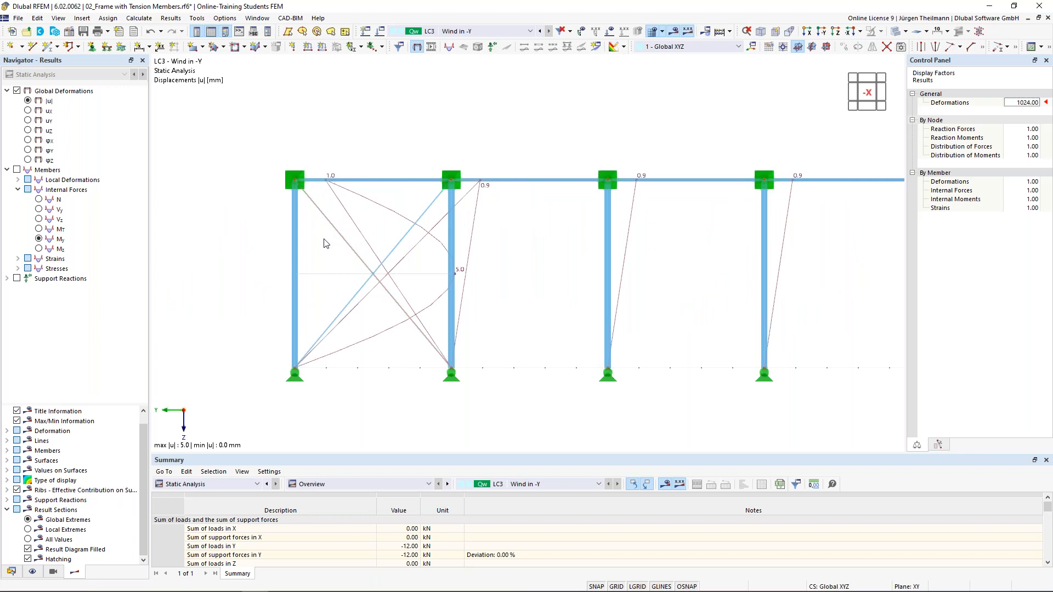
pyautogui.scroll(-3, 324, 243)
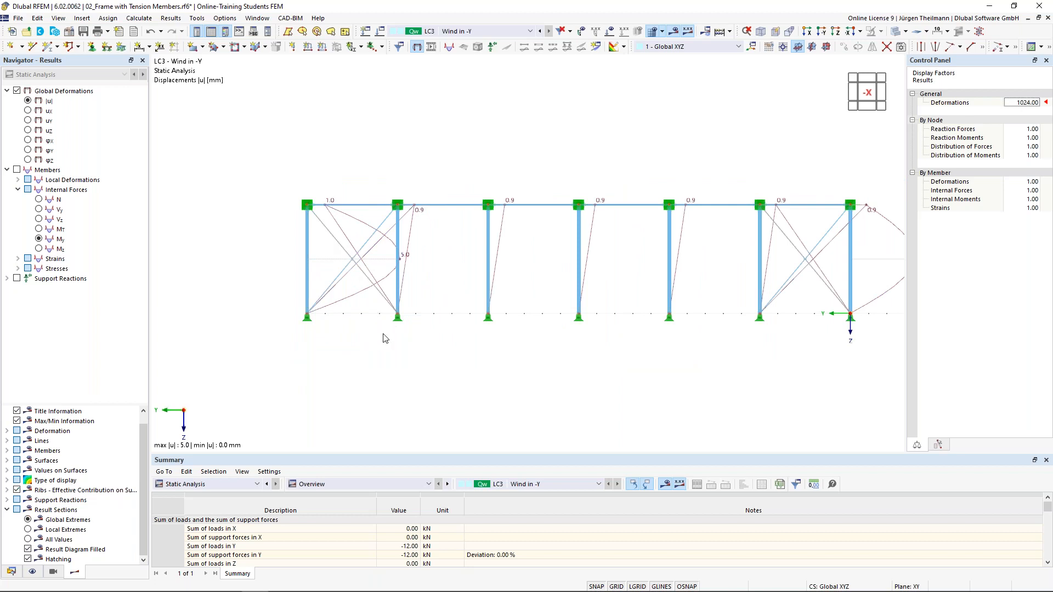
pyautogui.moveTo(375, 332); pyautogui.dragTo(323, 231)
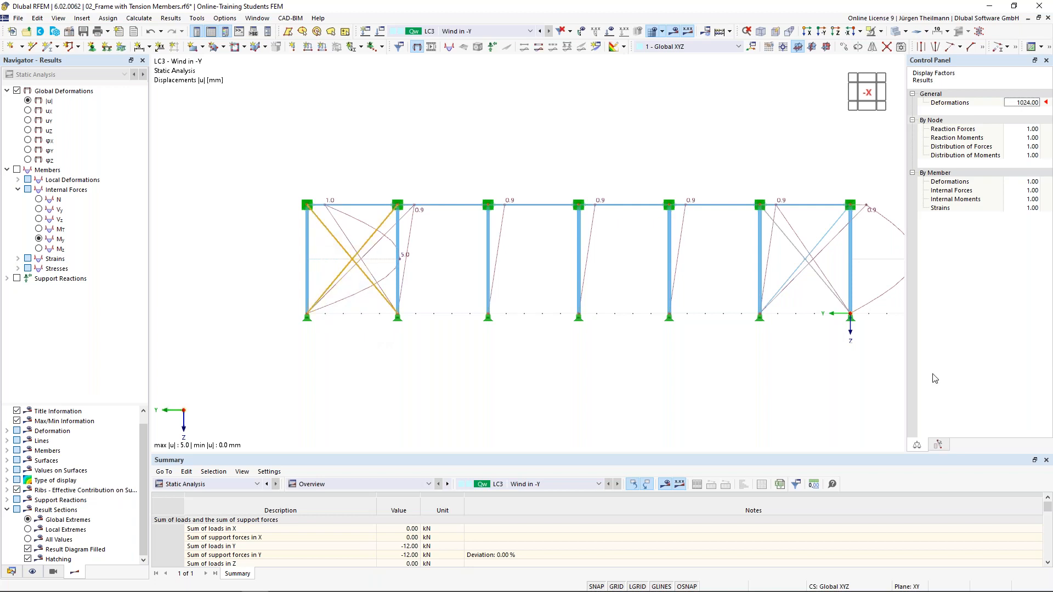
pyautogui.moveTo(834, 335); pyautogui.dragTo(788, 236)
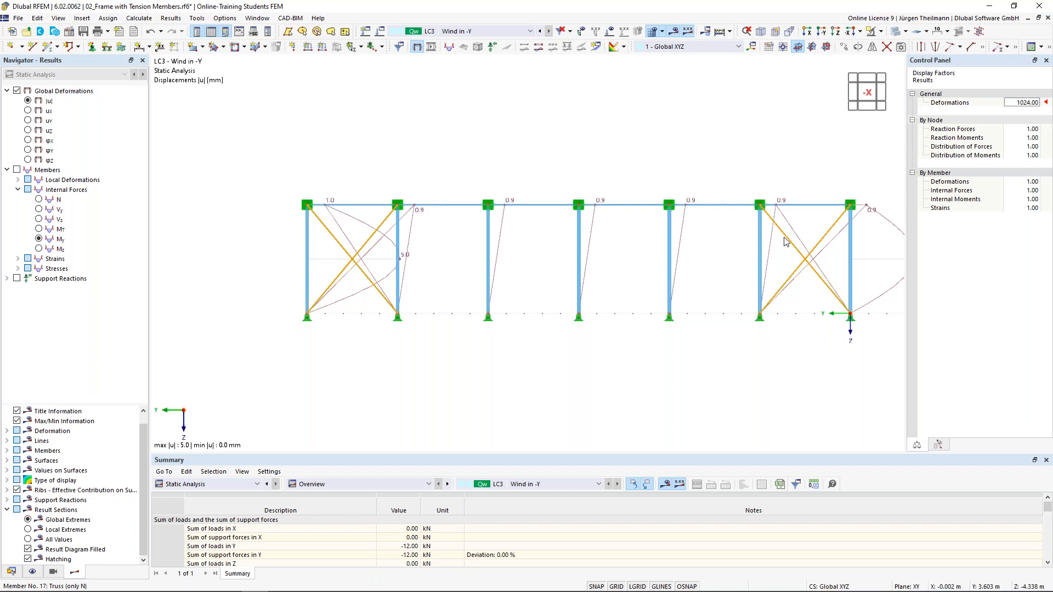
# Make bracing members 14-17 Tension members without nonlinearity, accepting deletion of results and mesh.
pyautogui.doubleClick(788, 242)
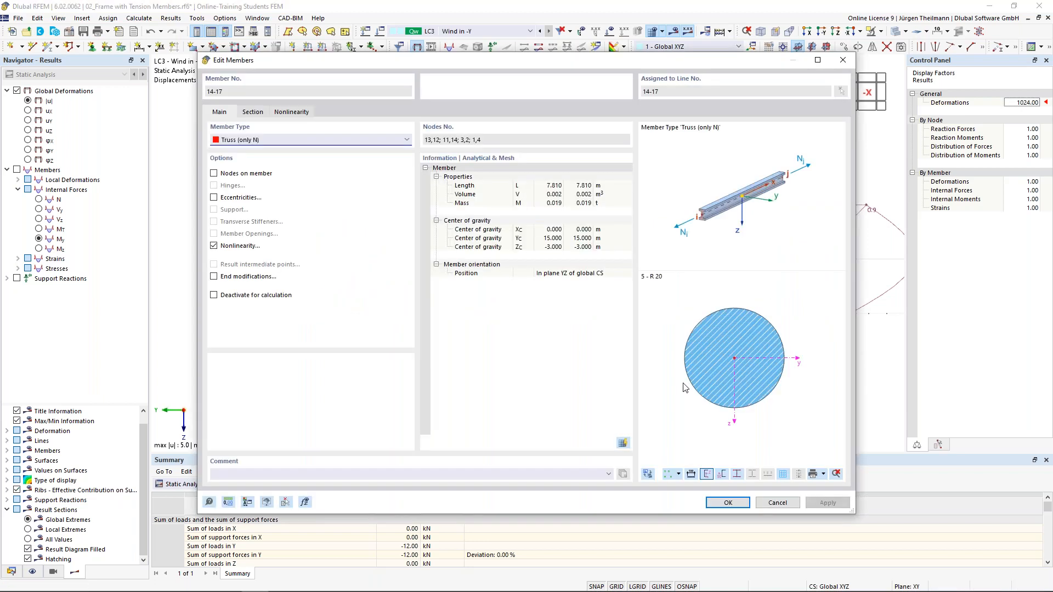
pyautogui.click(214, 245)
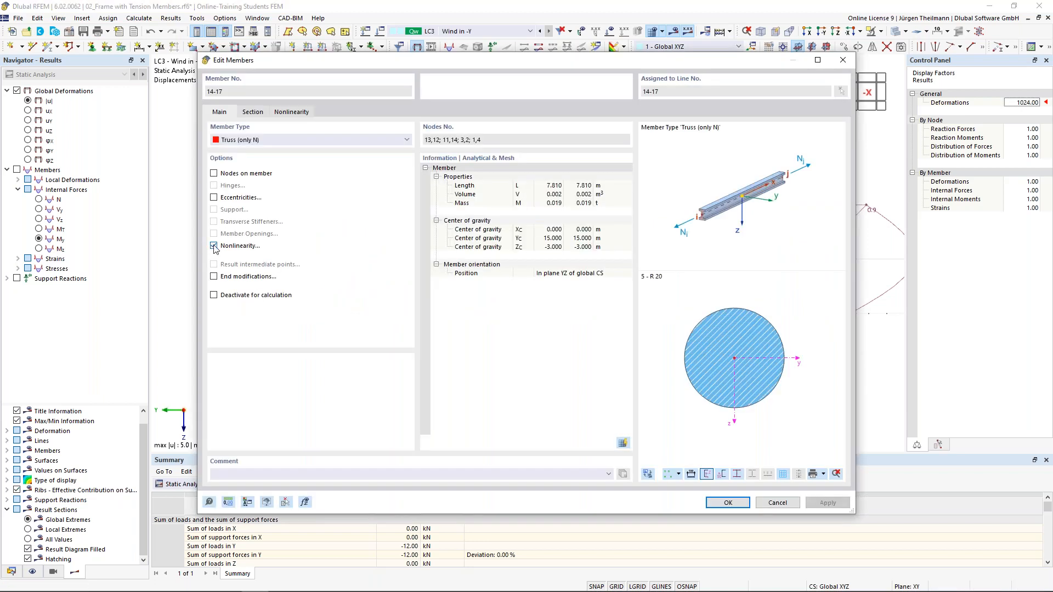
pyautogui.click(238, 142)
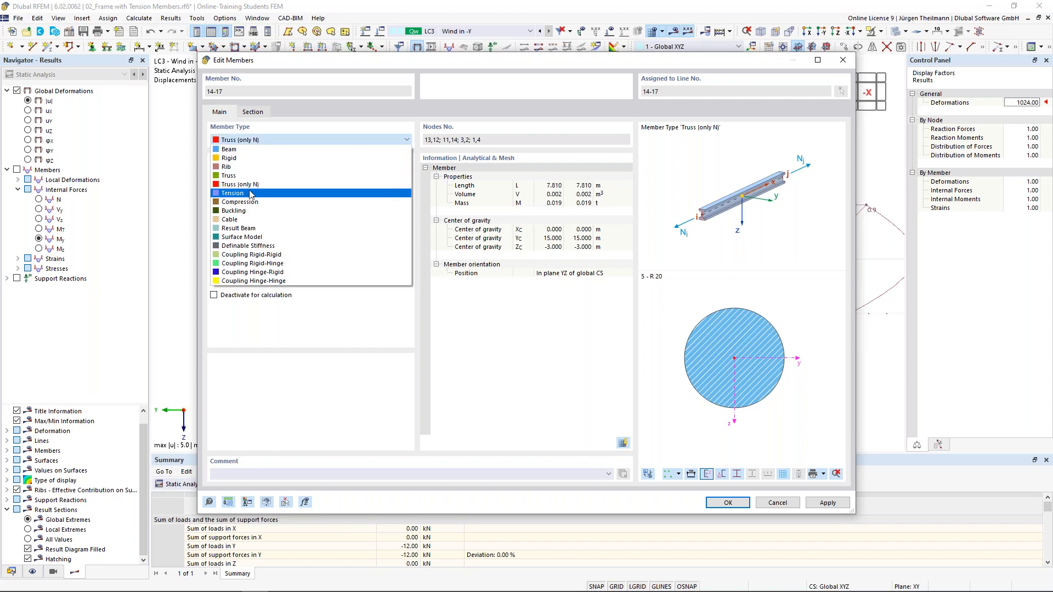
pyautogui.click(253, 195)
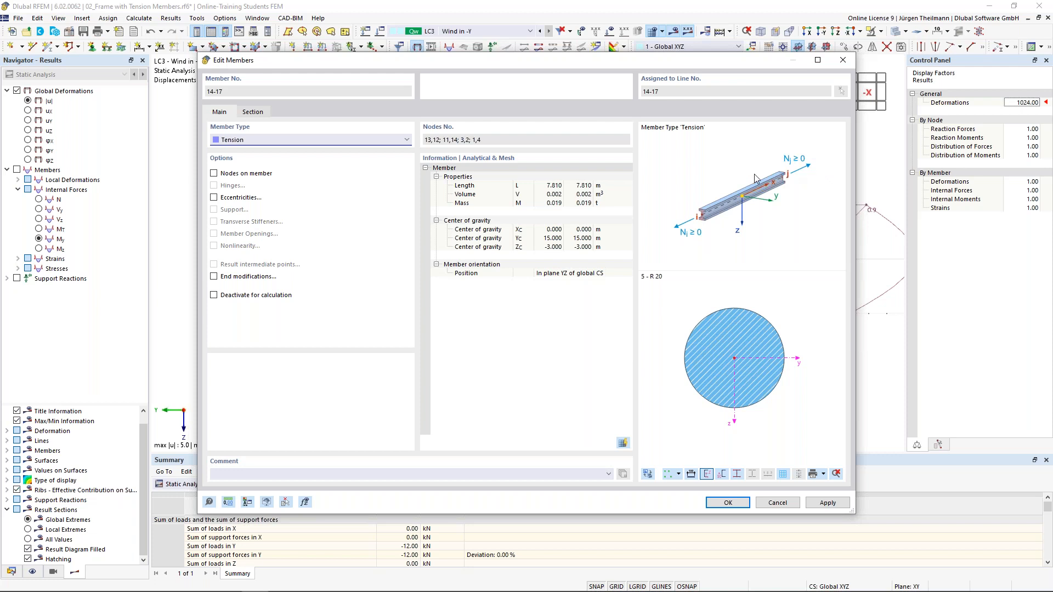
pyautogui.click(733, 502)
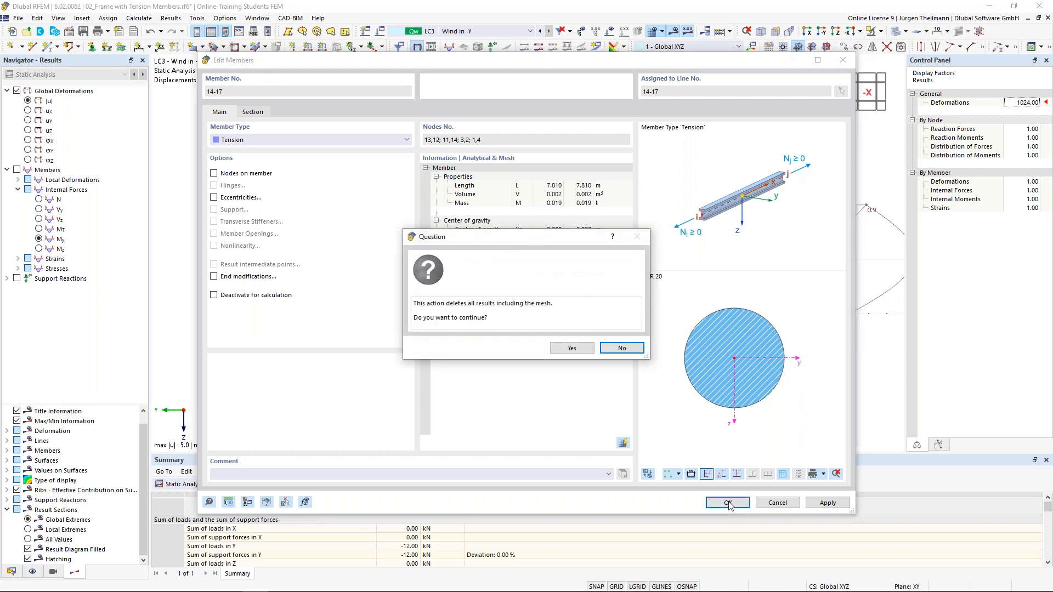
pyautogui.click(576, 350)
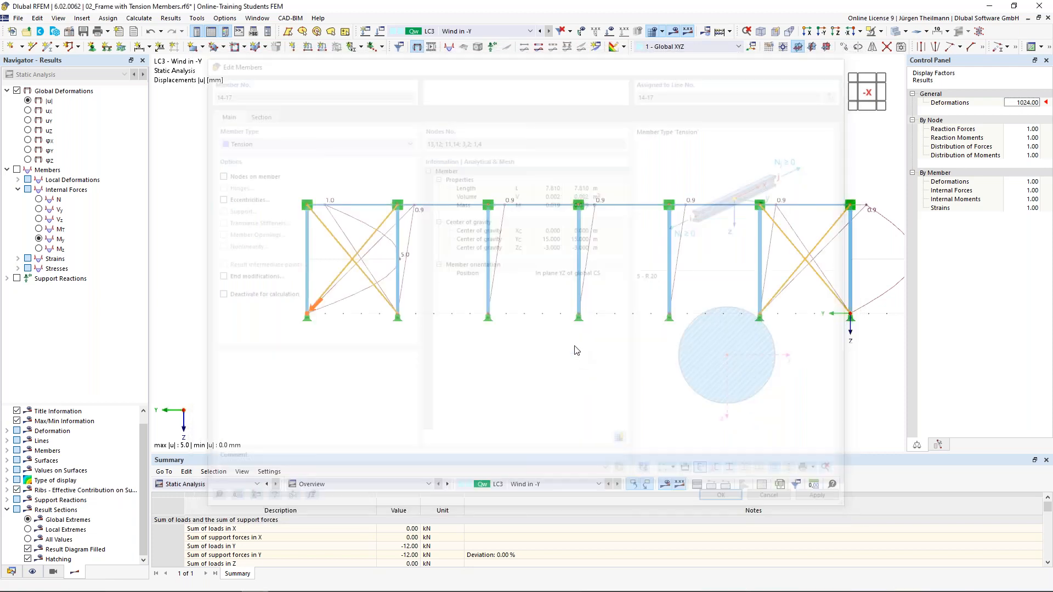
pyautogui.click(674, 31)
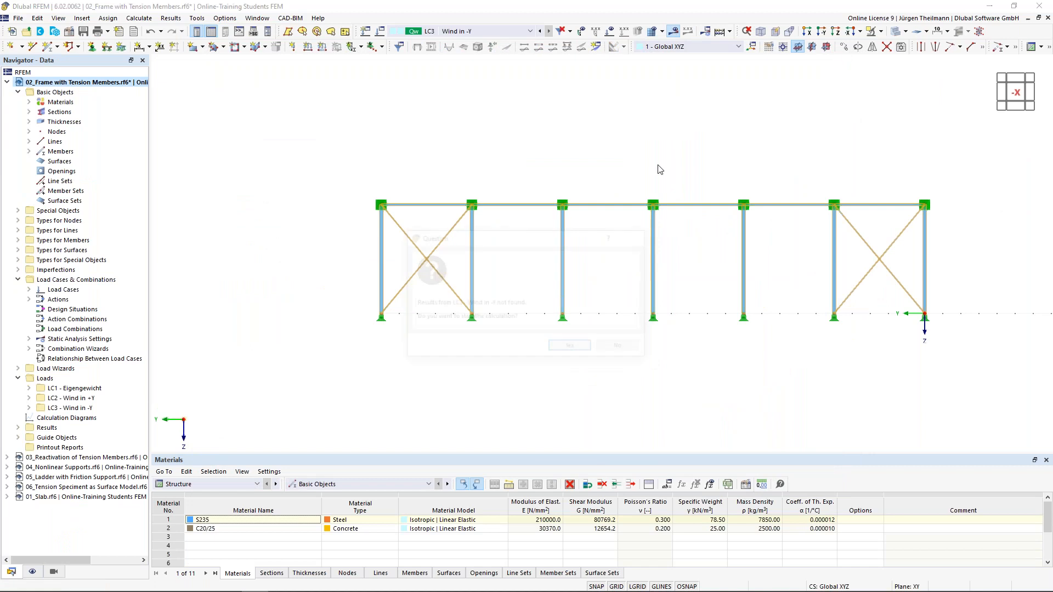
# Recalculate LC3, set the deformation factor to 512 and inspect tension member 17.
pyautogui.click(564, 350)
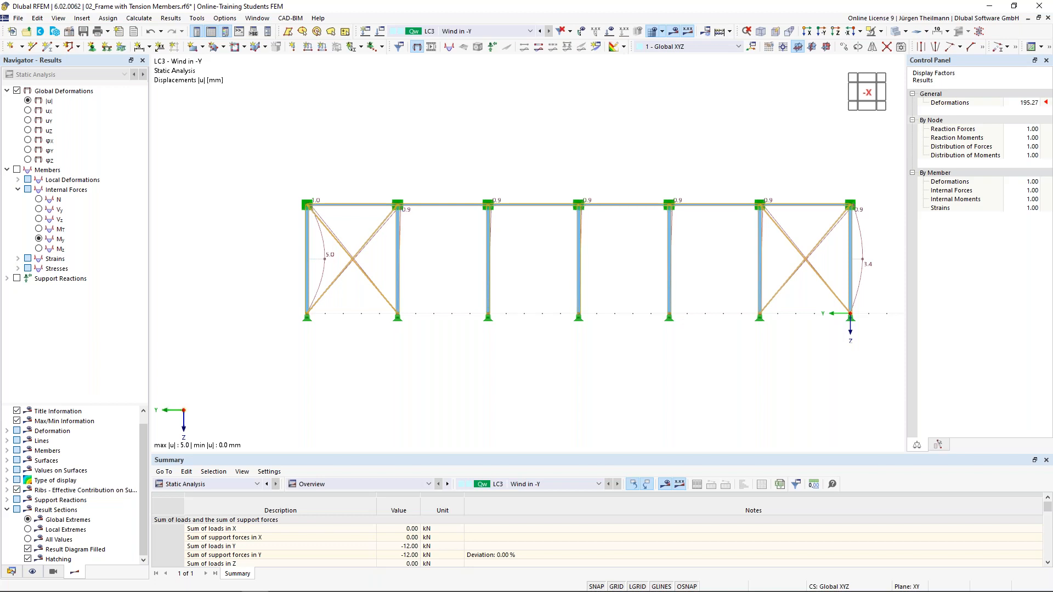
pyautogui.click(511, 354)
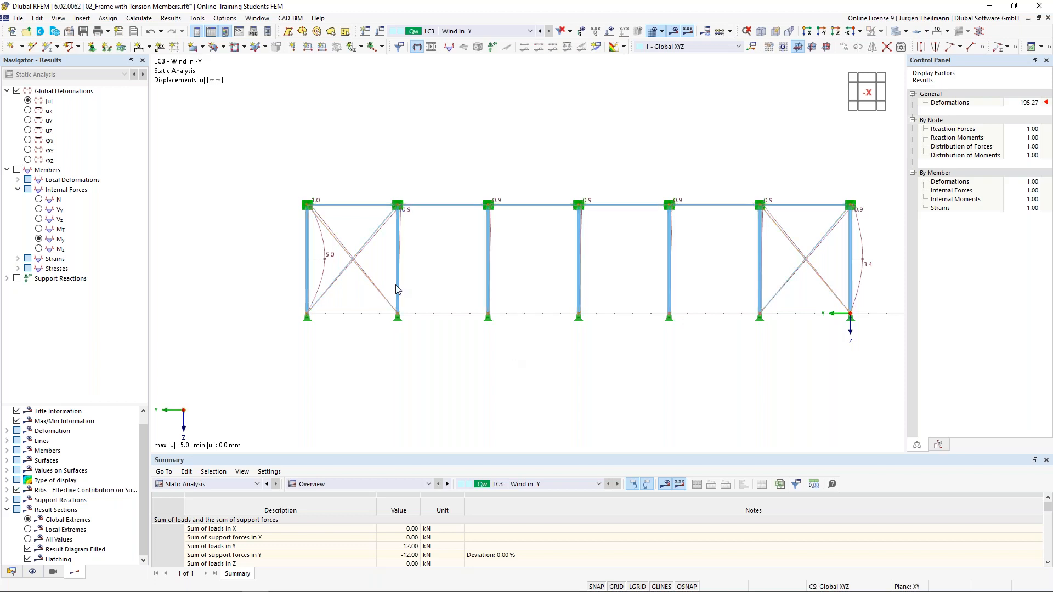
pyautogui.click(1040, 102)
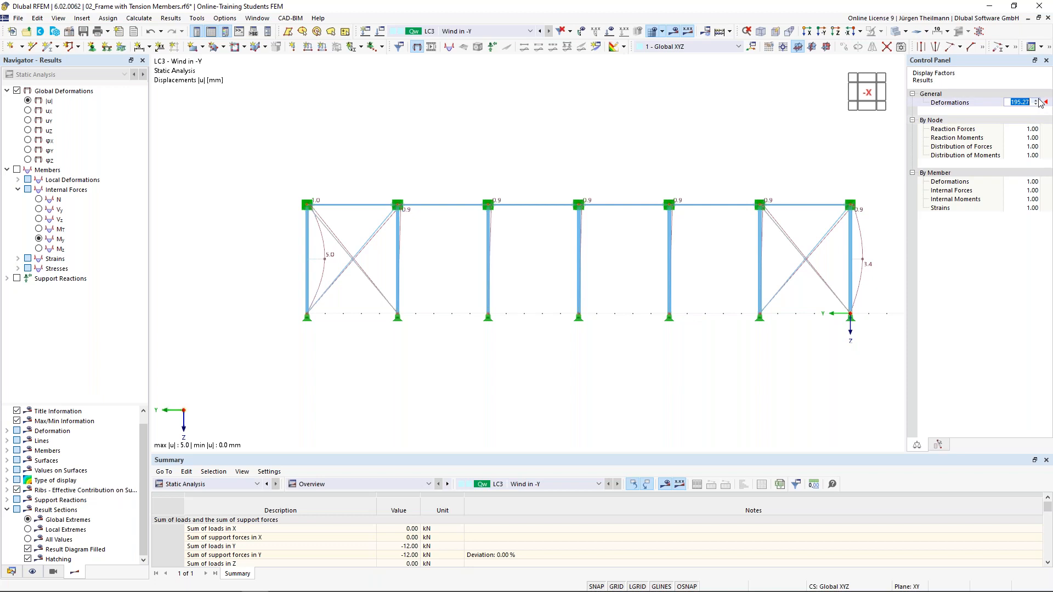
pyautogui.scroll(2, 1037, 102)
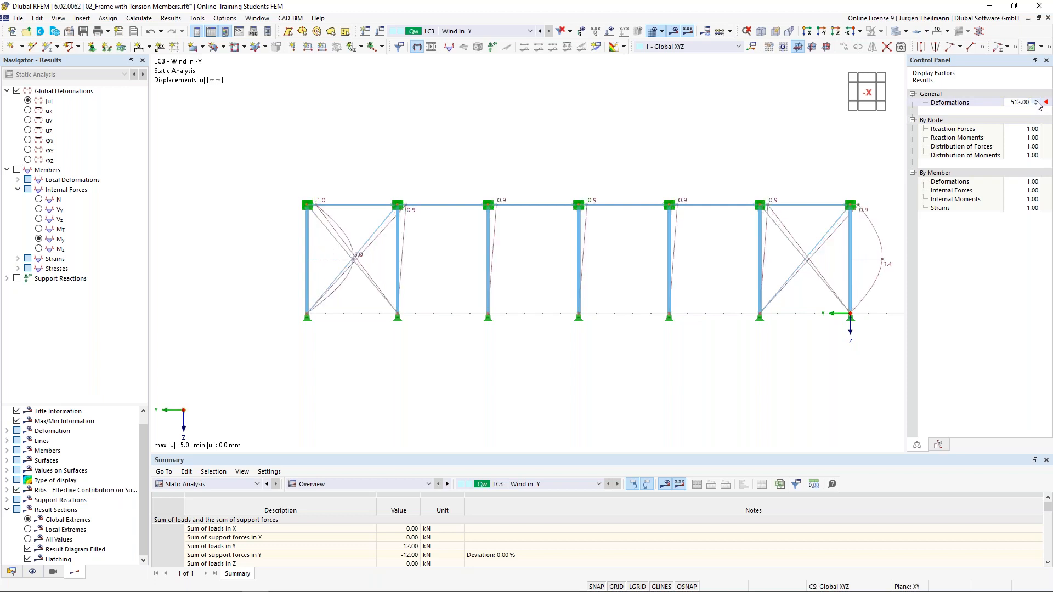
pyautogui.moveTo(501, 381); pyautogui.dragTo(469, 385, button='middle')
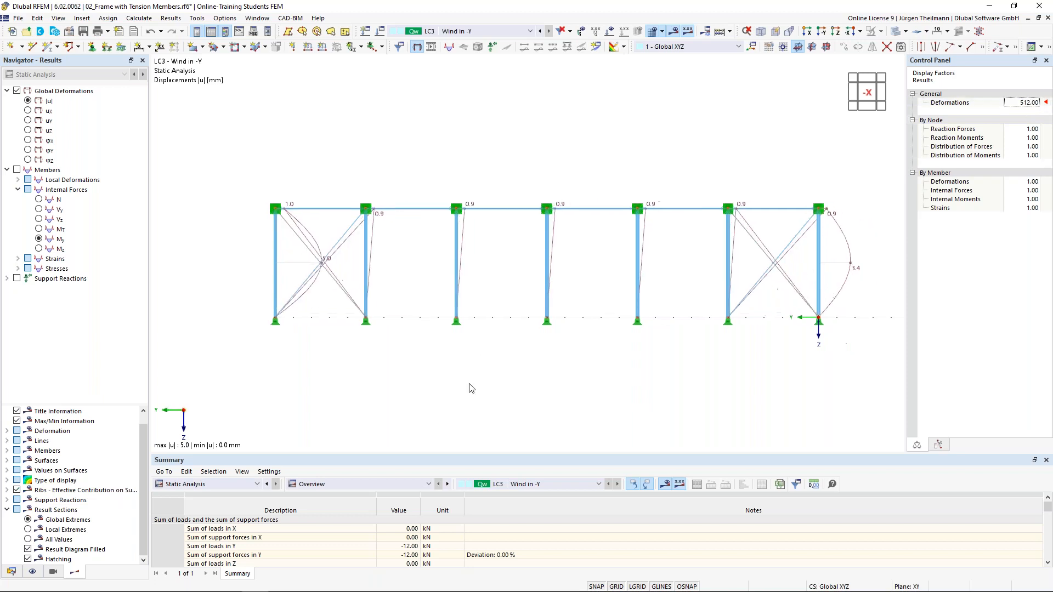
pyautogui.click(761, 248)
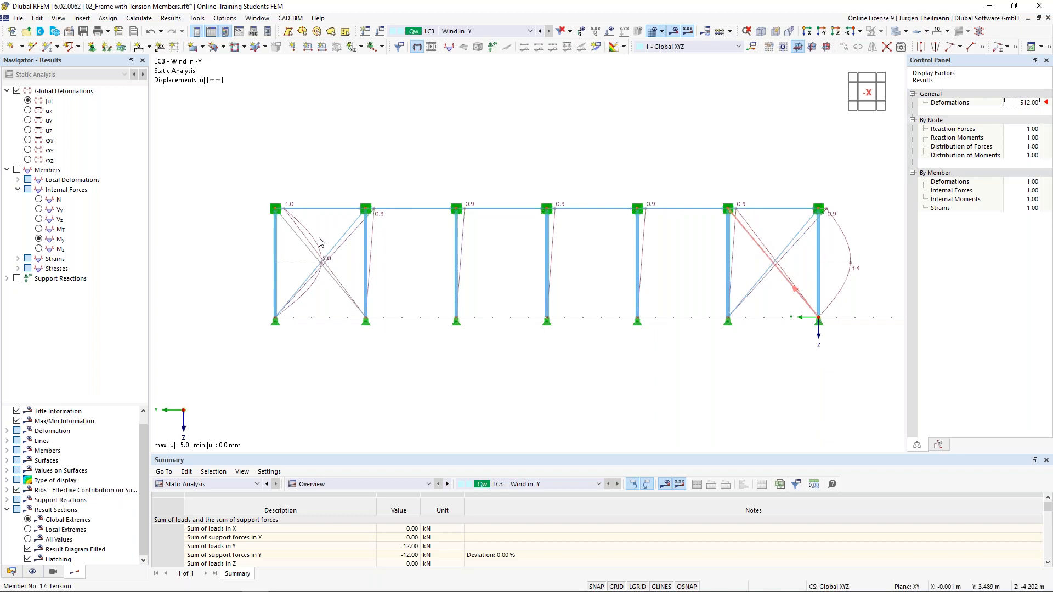
pyautogui.scroll(1, 675, 376)
pyautogui.scroll(-1, 676, 377)
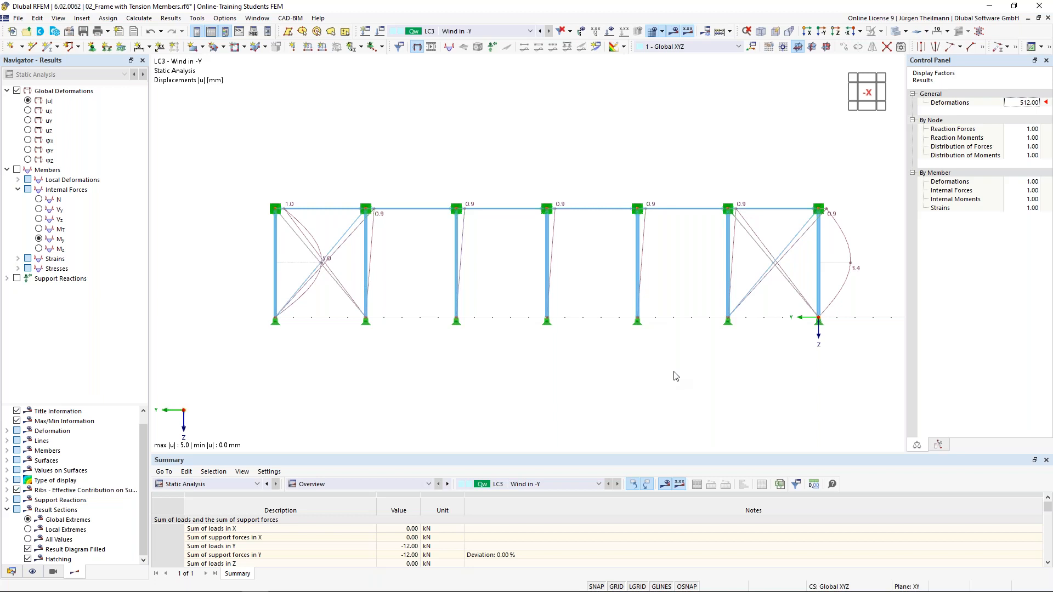
pyautogui.click(10, 573)
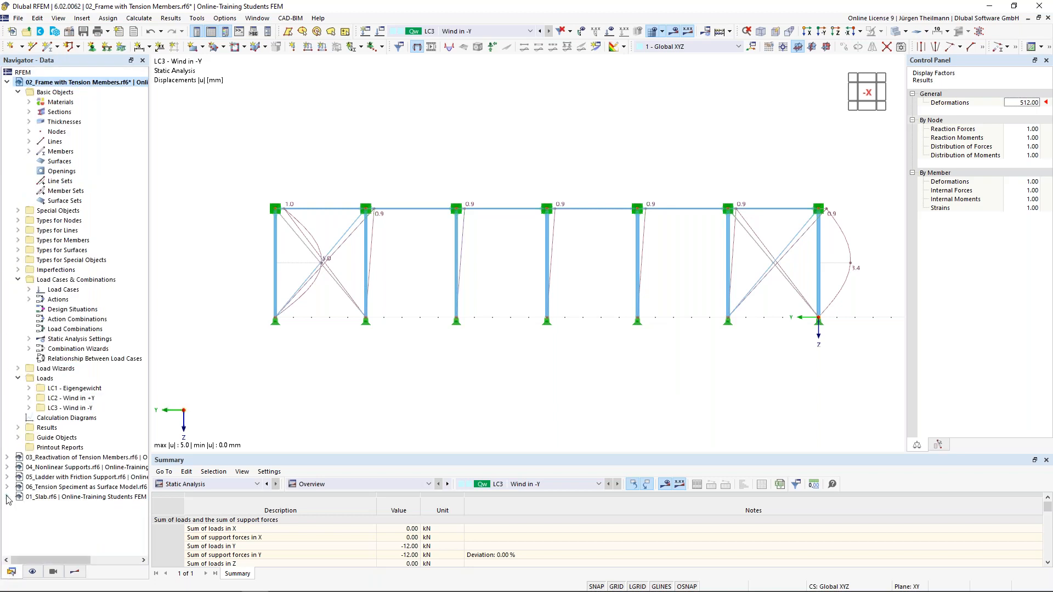
# Open 03_Reactivation of Tension Members.rf6 from the Navigator's model list.
pyautogui.click(61, 461)
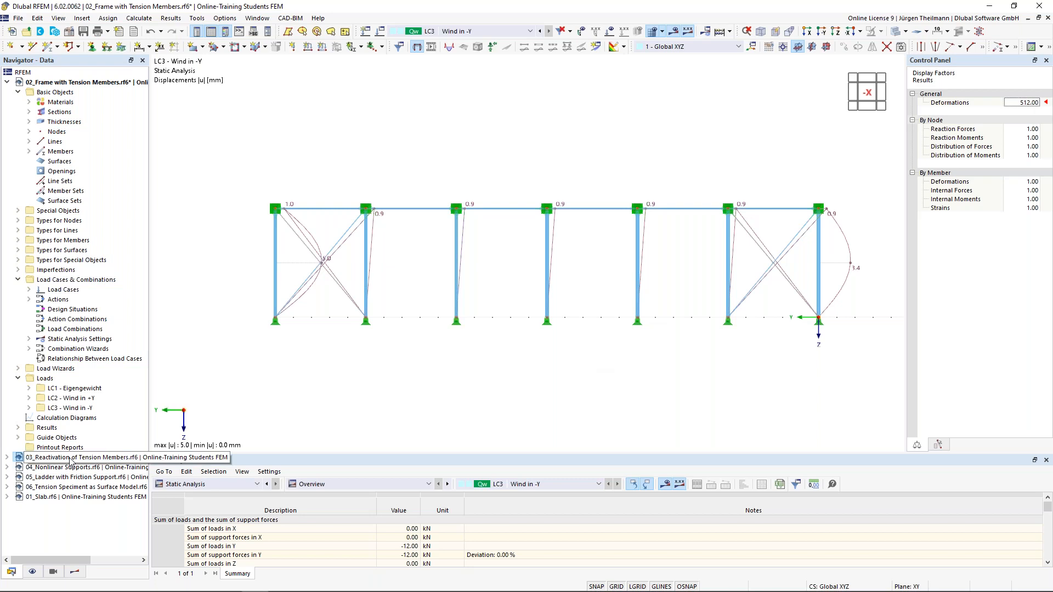
pyautogui.click(70, 457)
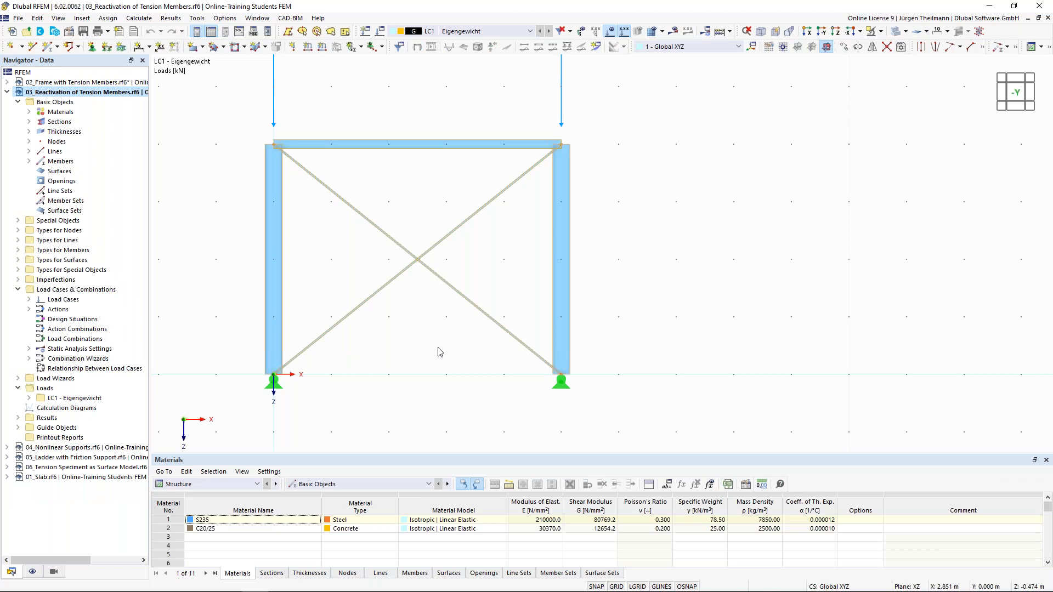
pyautogui.hotkey('ctrl', 'shift', 'a')
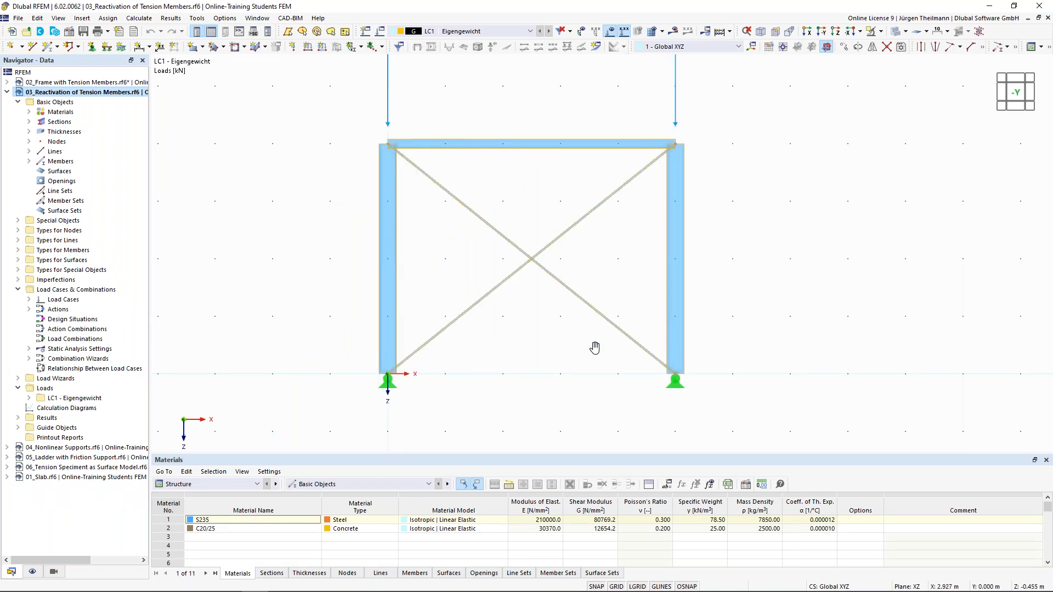
pyautogui.click(622, 365)
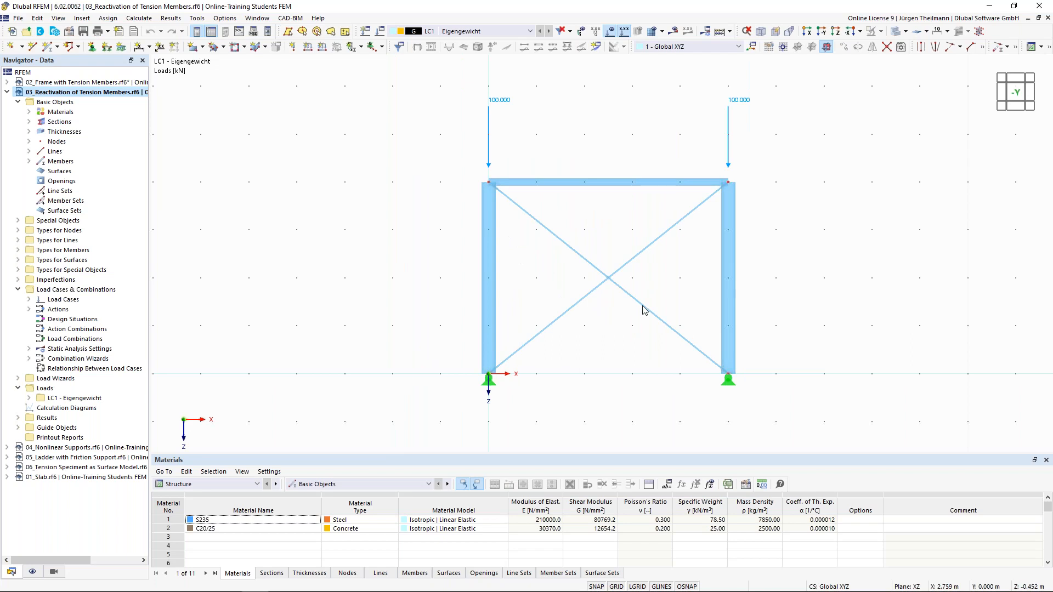
pyautogui.doubleClick(652, 245)
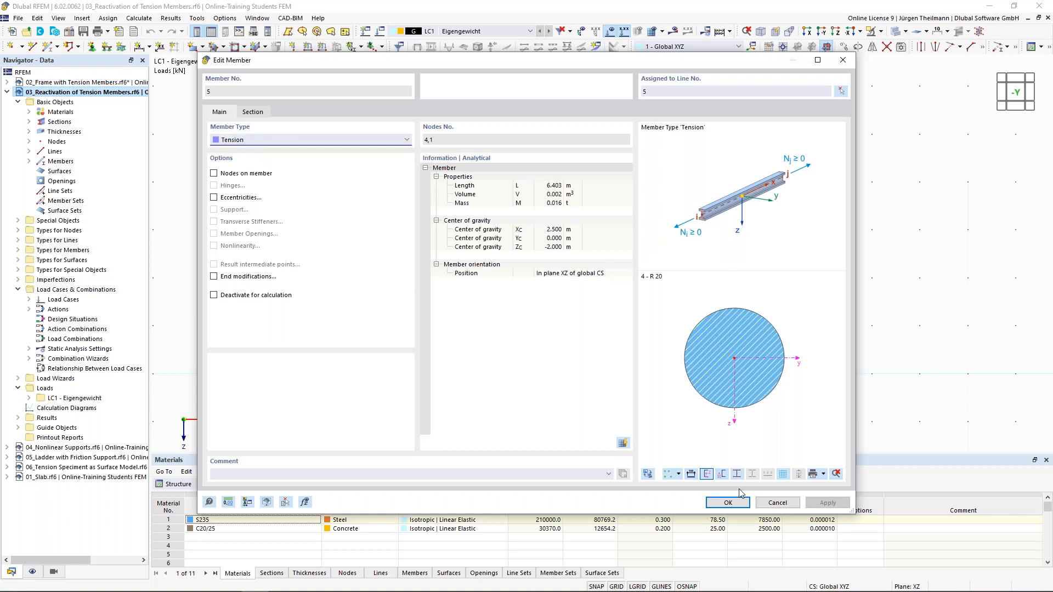
pyautogui.click(777, 503)
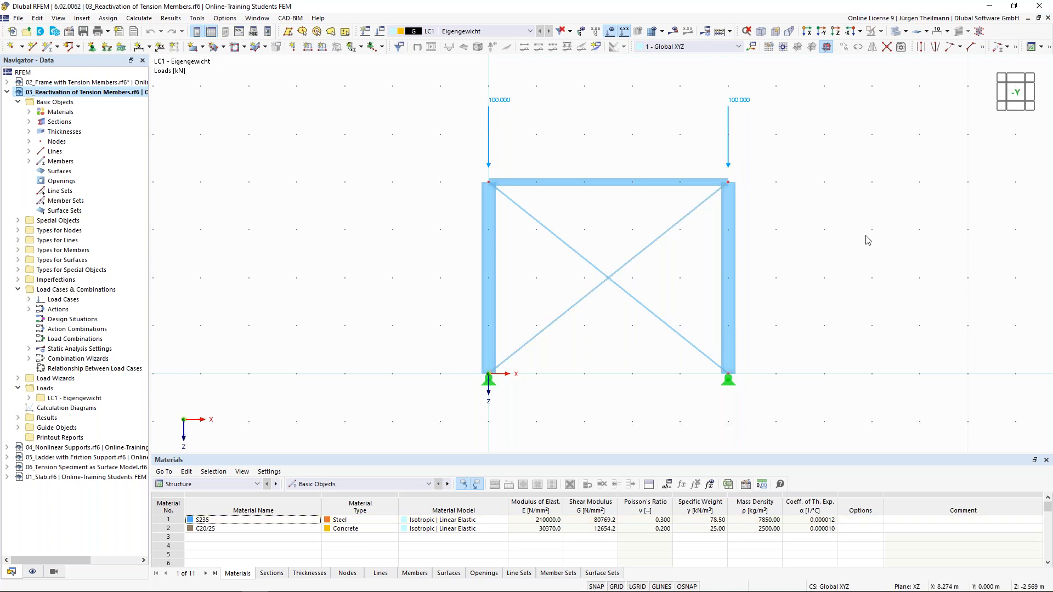
# Calculate LC1 and review the error: singular stiffness matrix, unstable at node 2.
pyautogui.click(675, 33)
pyautogui.click(577, 349)
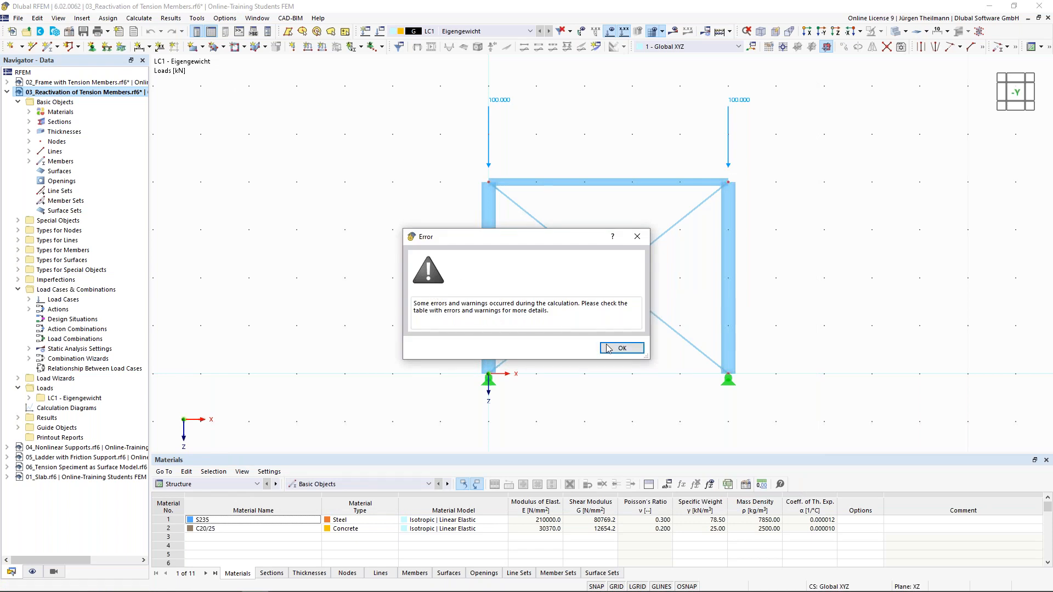
pyautogui.click(617, 349)
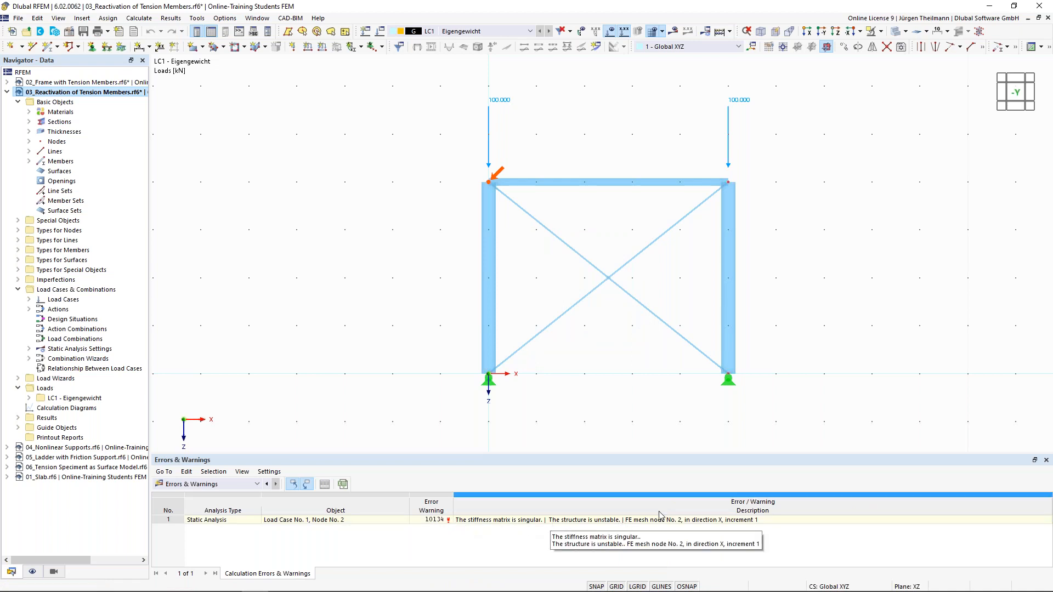
pyautogui.click(619, 340)
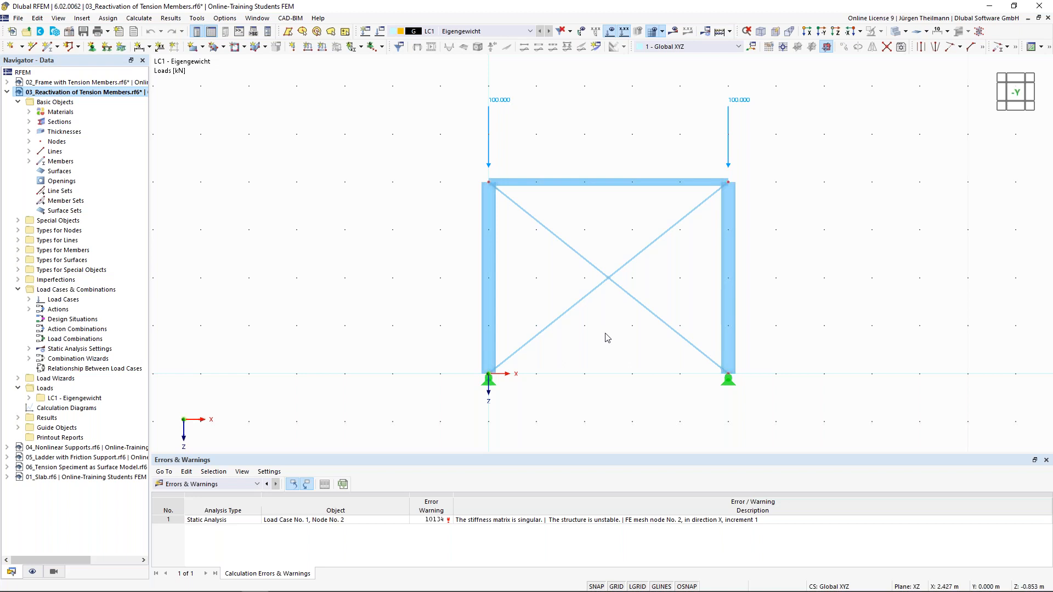
# Enable SA2 exceptional handling with failing members removed individually in the Reactivation settings.
pyautogui.click(708, 34)
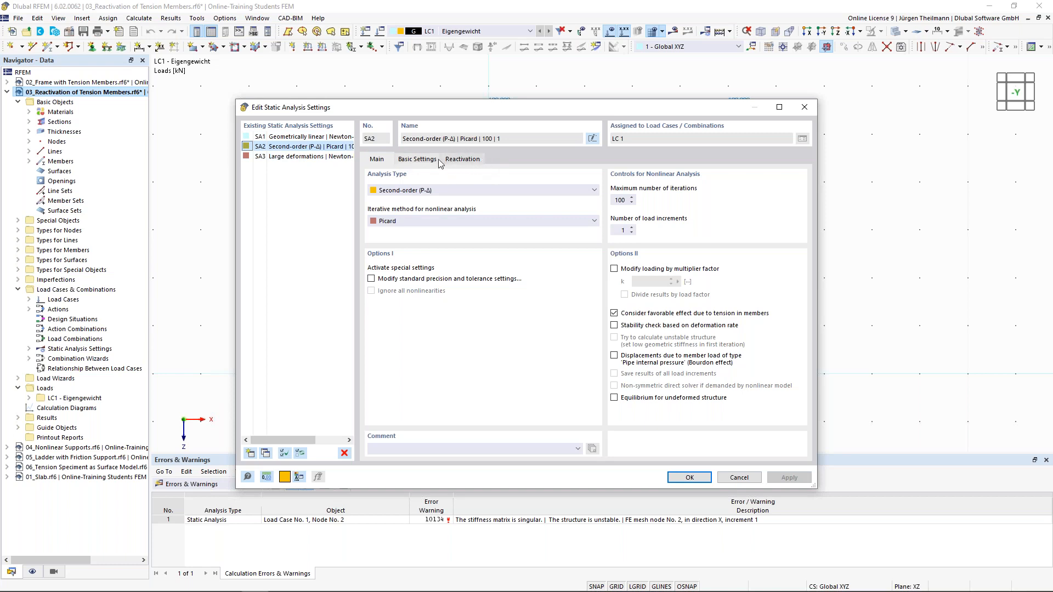
pyautogui.click(466, 159)
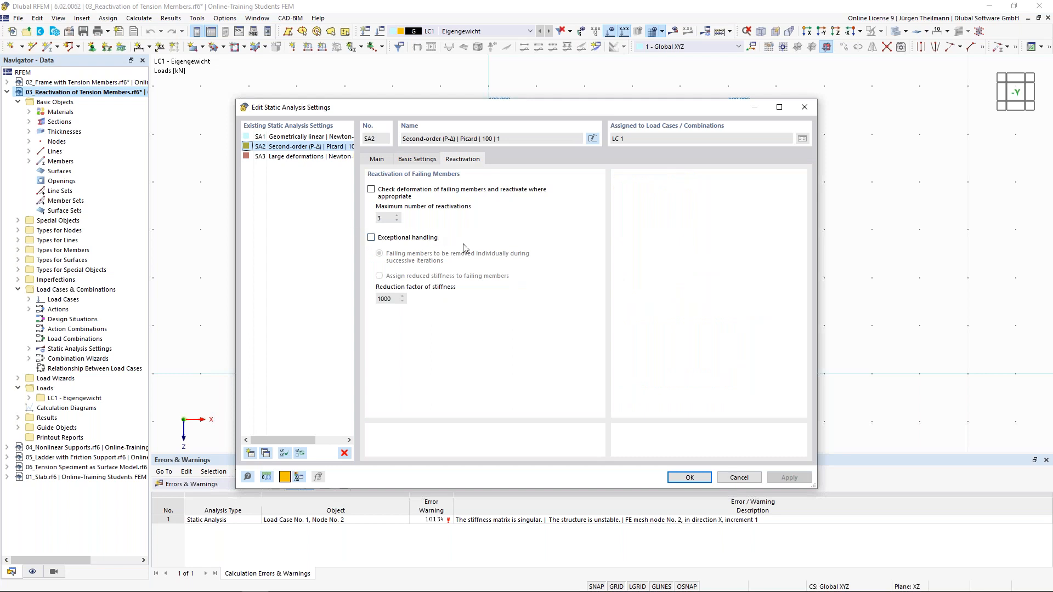
pyautogui.click(371, 239)
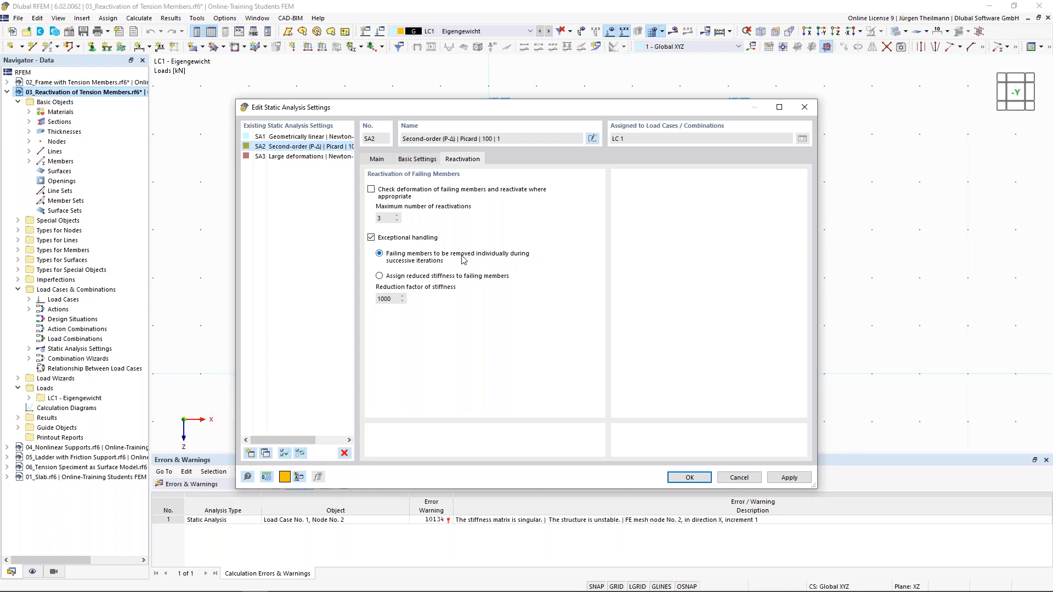
pyautogui.click(380, 276)
pyautogui.click(379, 255)
pyautogui.click(690, 478)
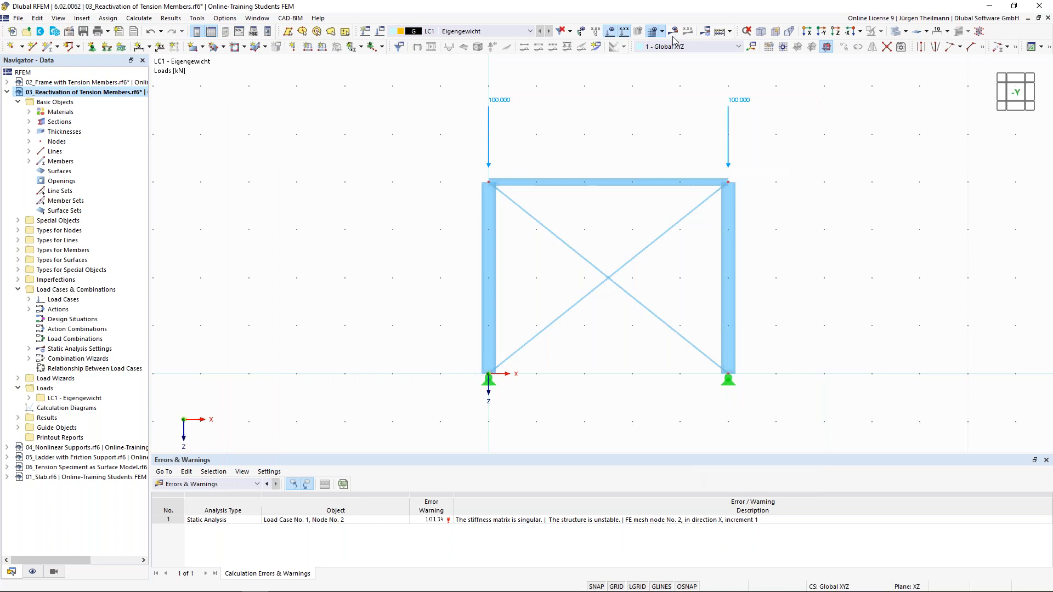
# Recalculate LC1, giving ux displacements from 0.0 to -0.3 mm.
pyautogui.click(674, 31)
pyautogui.click(570, 346)
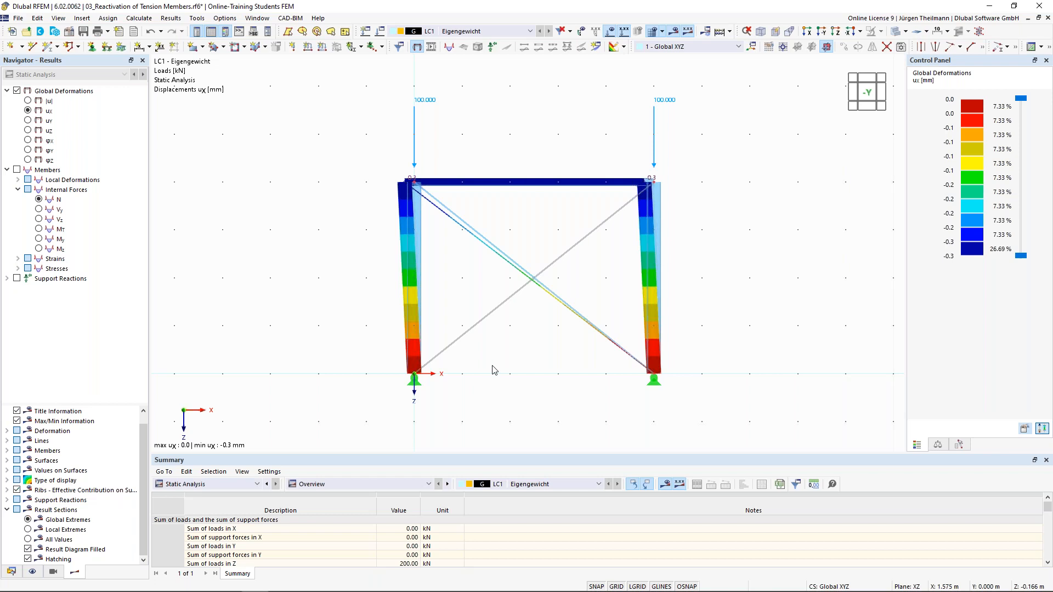
pyautogui.click(707, 31)
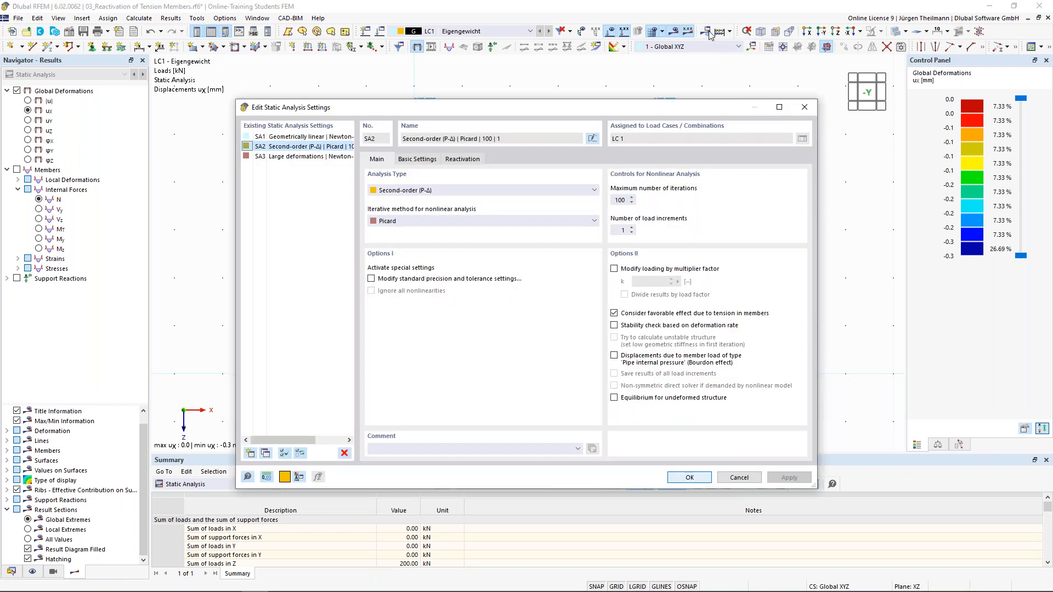
# Uncheck exceptional handling in SA2's Reactivation settings and accept deleting the results.
pyautogui.click(461, 159)
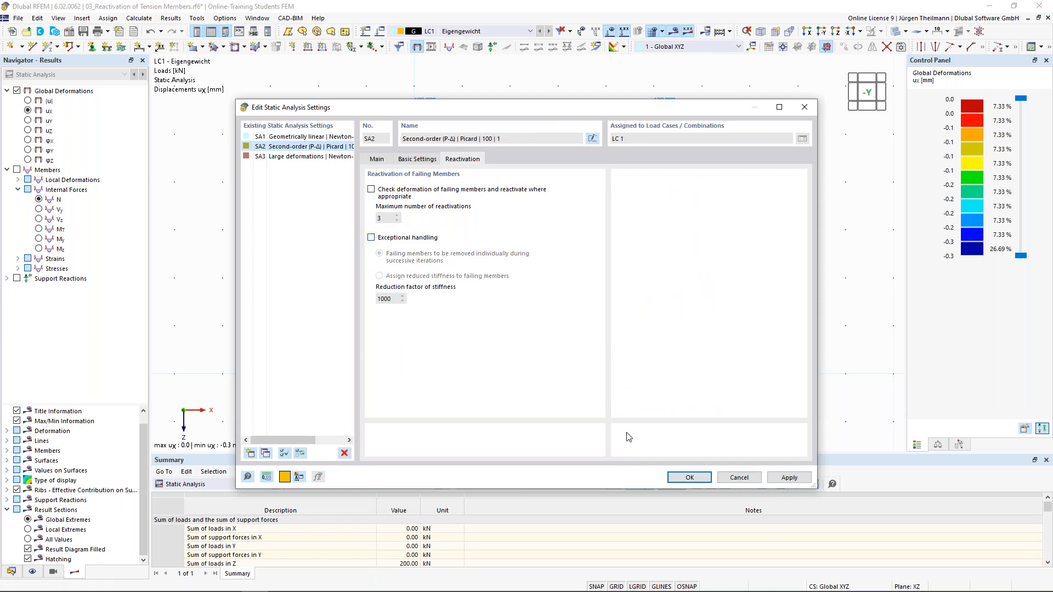
pyautogui.click(685, 478)
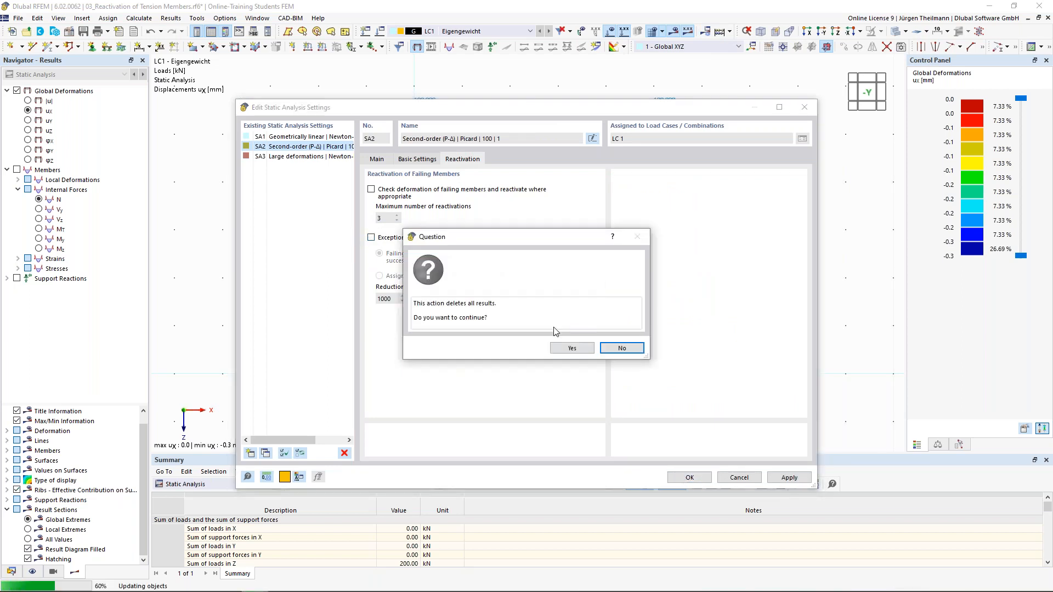
pyautogui.click(568, 348)
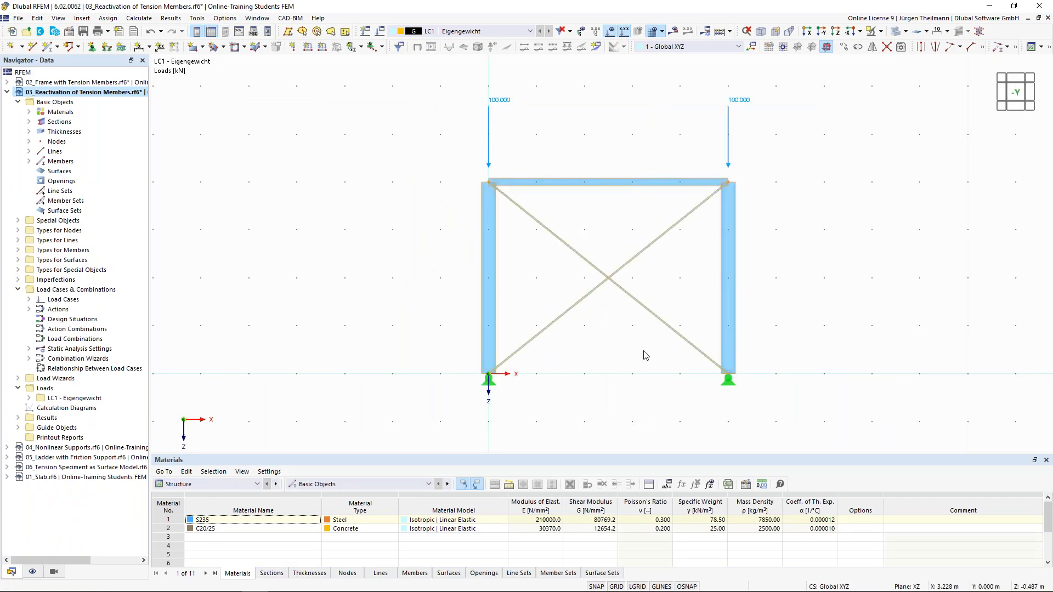
# Set LC1's static analysis to SA1 - Geometrically linear and calculate.
pyautogui.click(380, 32)
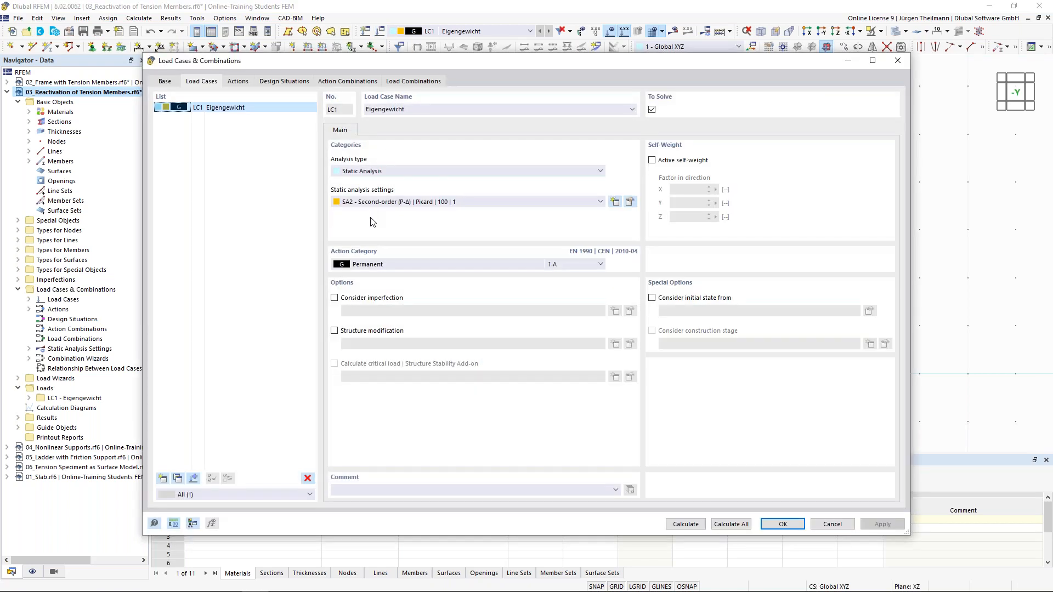
pyautogui.click(600, 203)
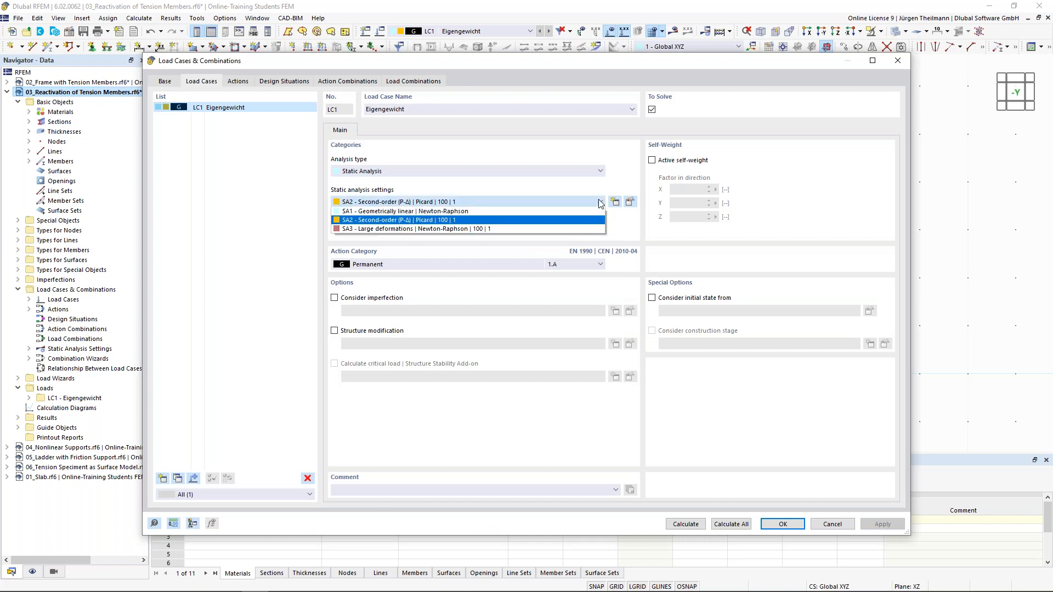
pyautogui.click(439, 211)
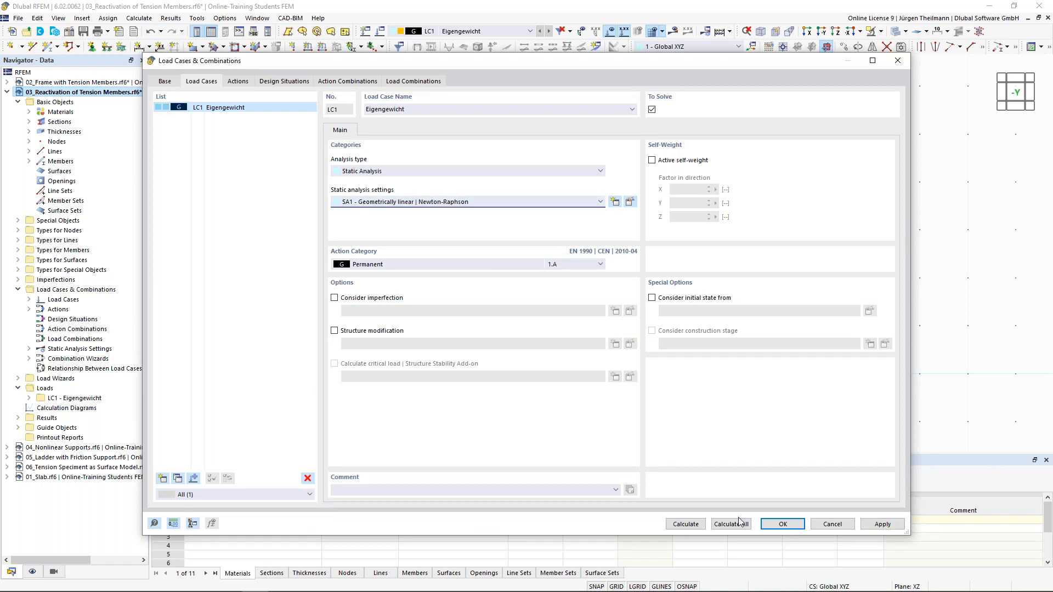
pyautogui.click(685, 525)
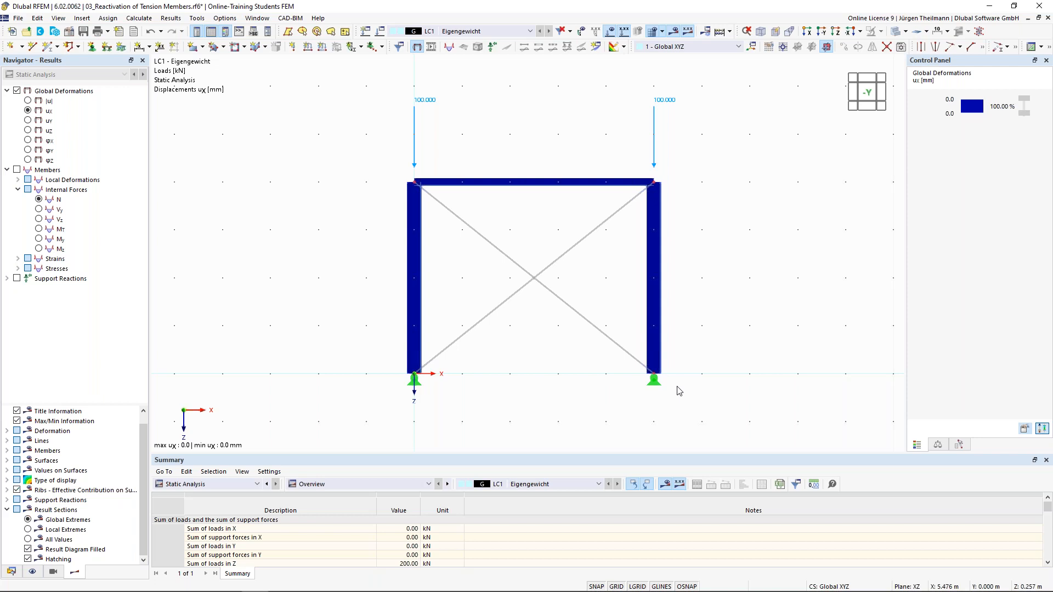
# Show the LC1 total displacement |u| results, peaking at 0.4 mm.
pyautogui.click(28, 101)
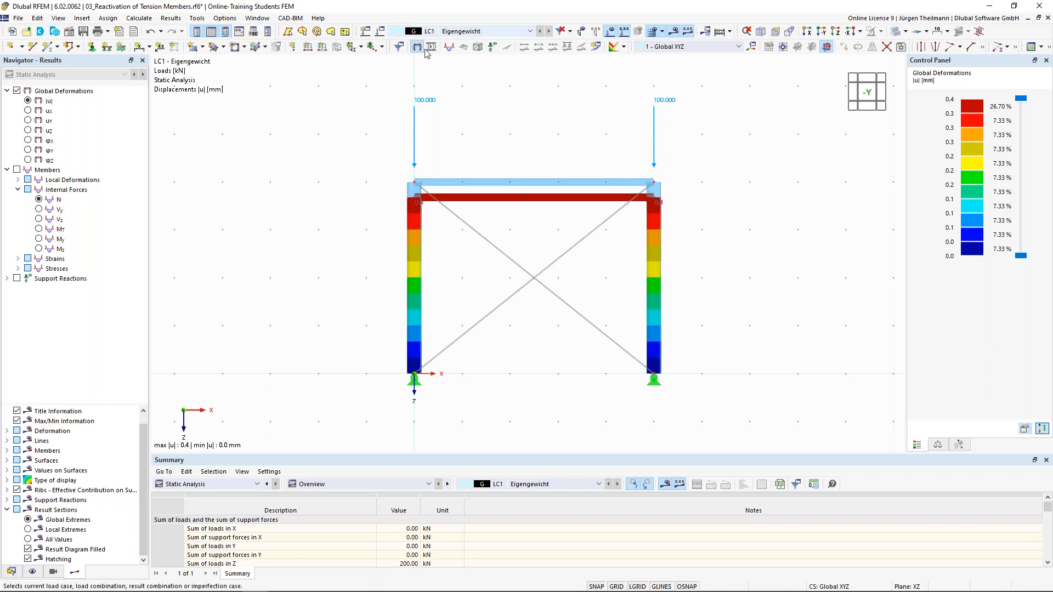
# Enable exceptional handling for failing members in SA2's reactivation settings.
pyautogui.click(705, 31)
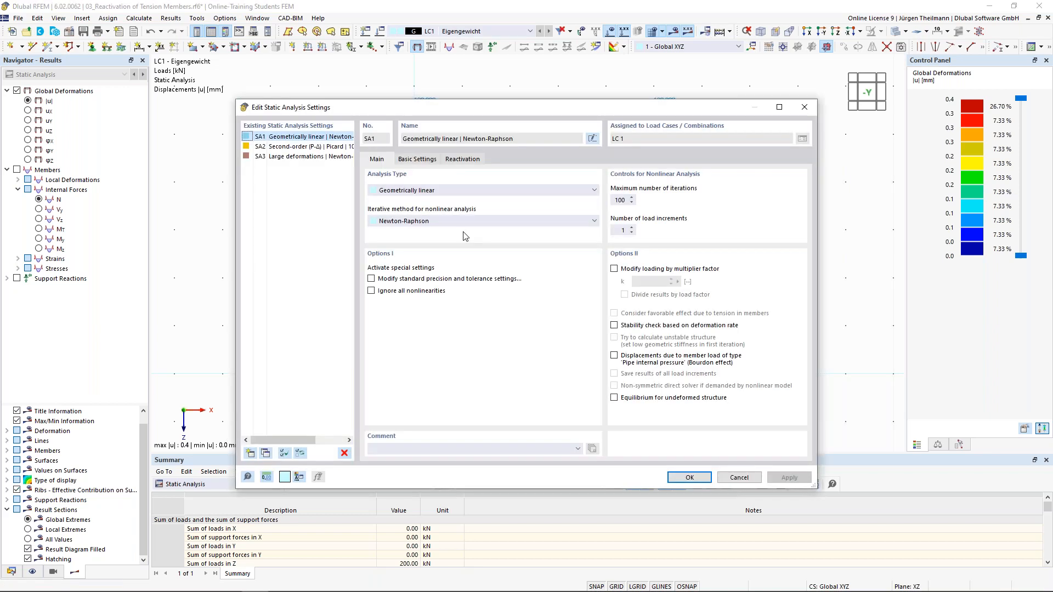
pyautogui.click(300, 147)
pyautogui.click(463, 160)
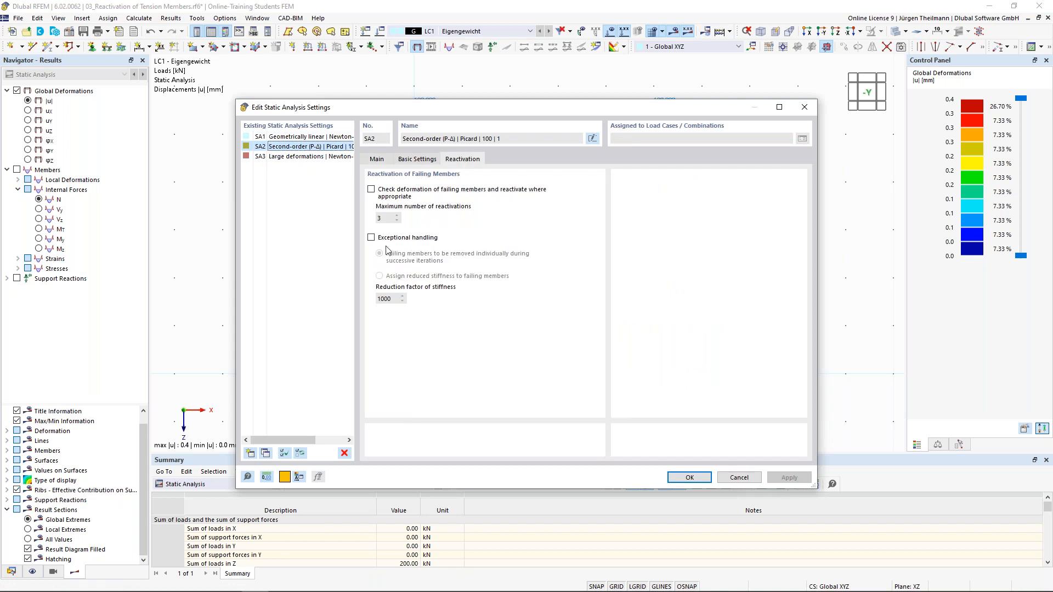
pyautogui.click(371, 238)
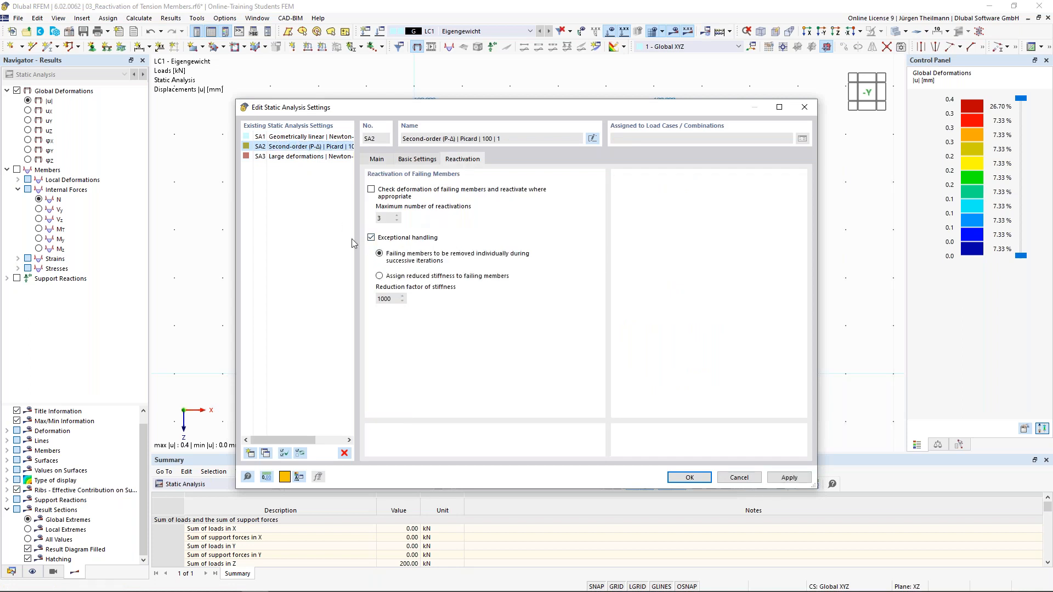
pyautogui.click(690, 478)
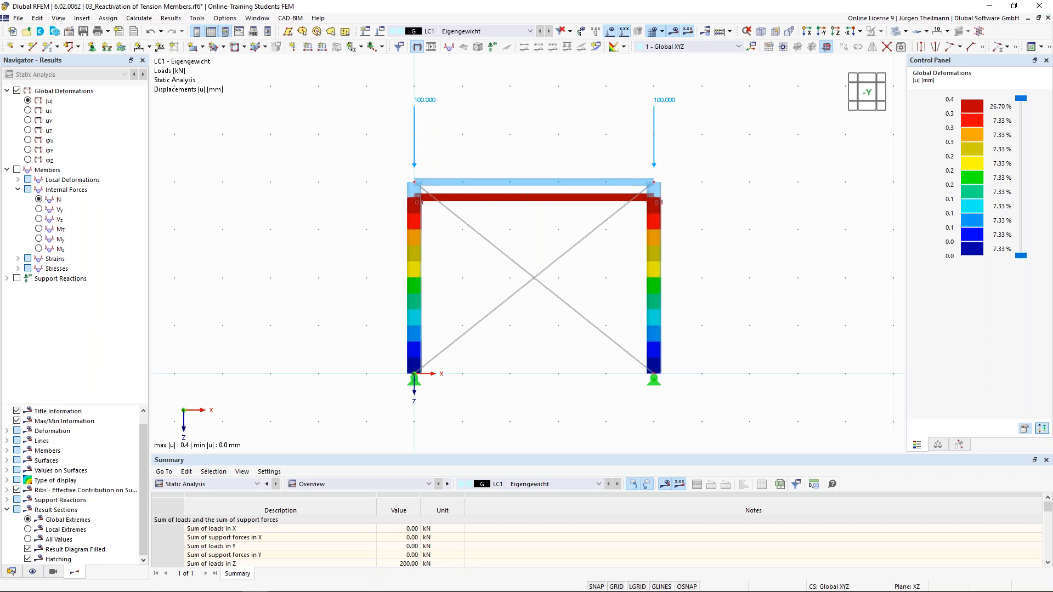
# Switch to the Nonlinear Calculation slide and advance to the Coffee Break slide.
pyautogui.hotkey('alt', 'Tab')
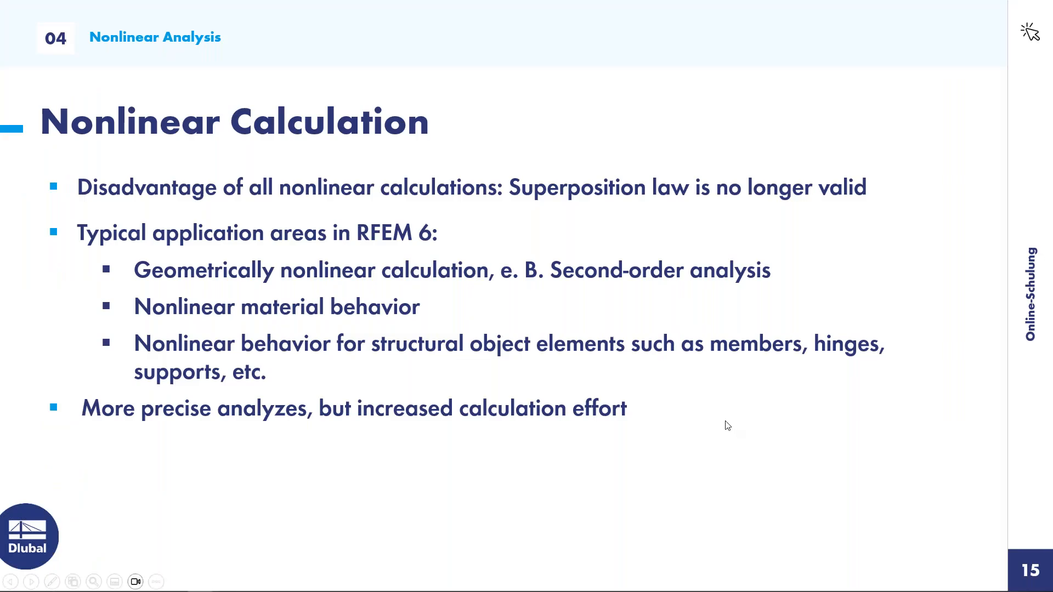
pyautogui.press('Right')
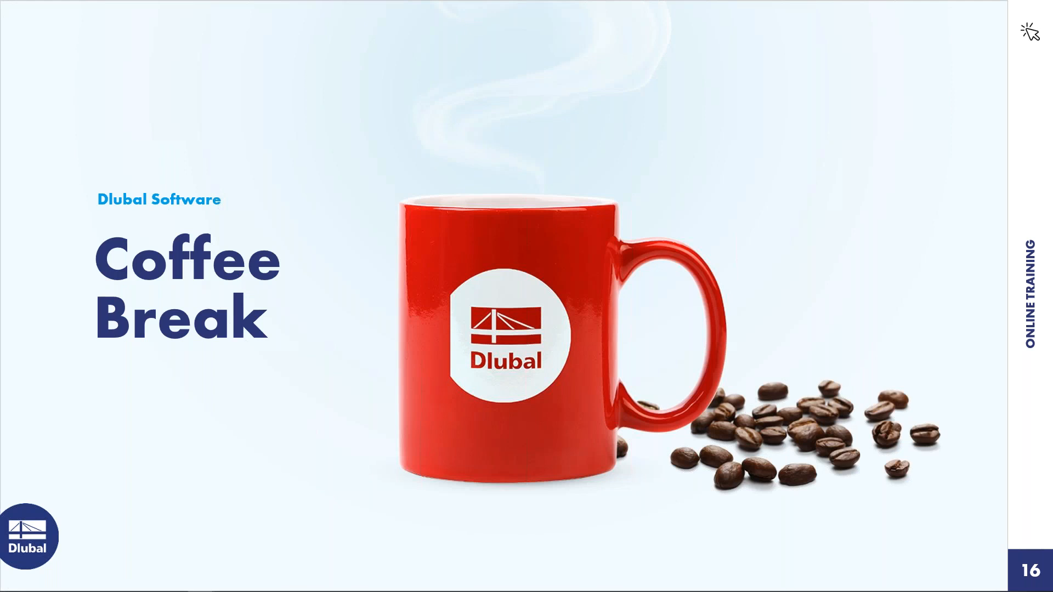
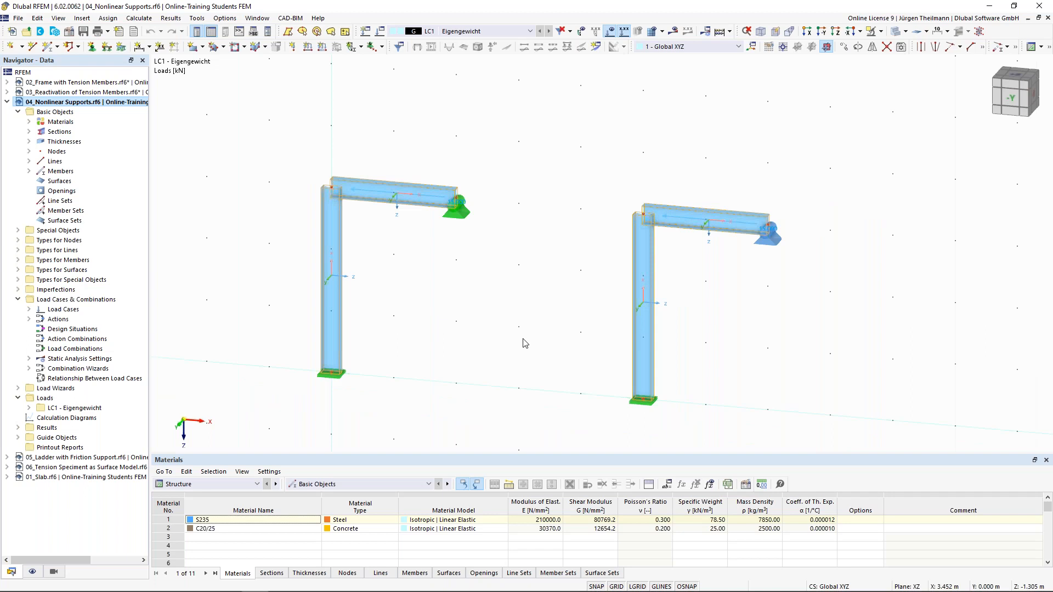
pyautogui.scroll(-2, 505, 331)
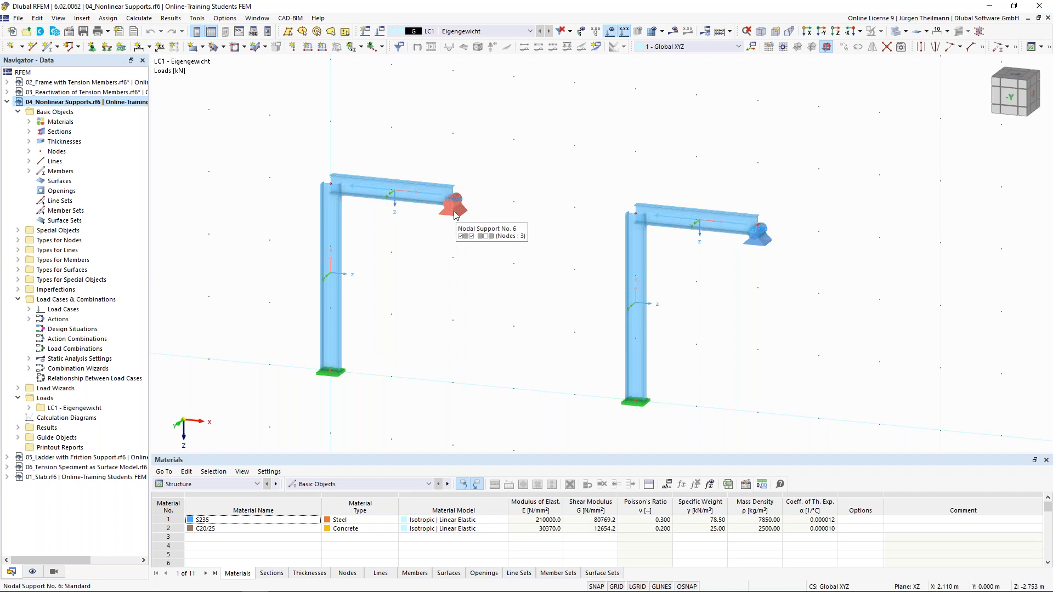
pyautogui.doubleClick(453, 185)
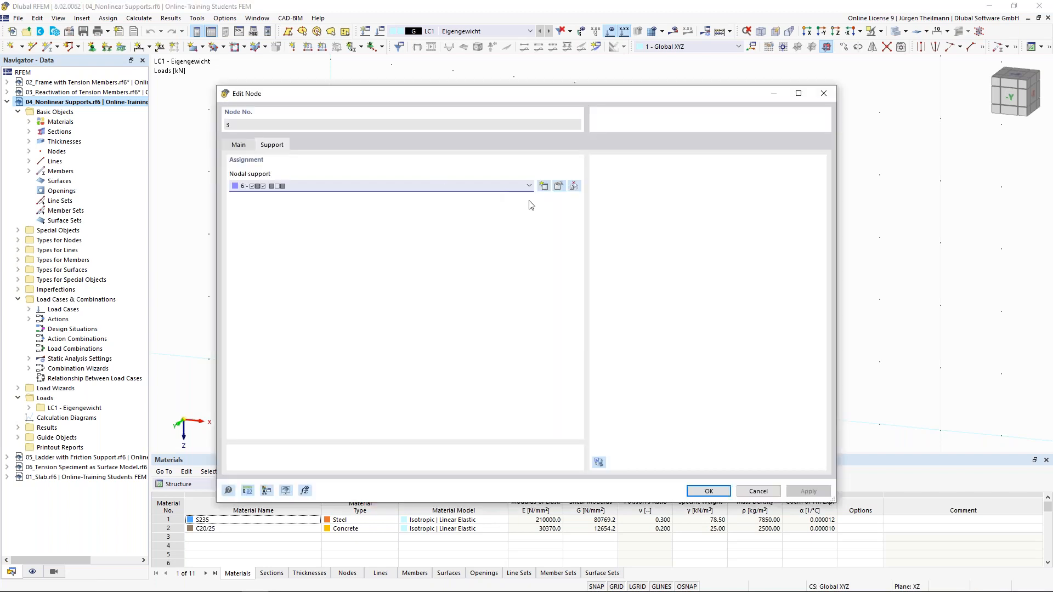
pyautogui.click(559, 186)
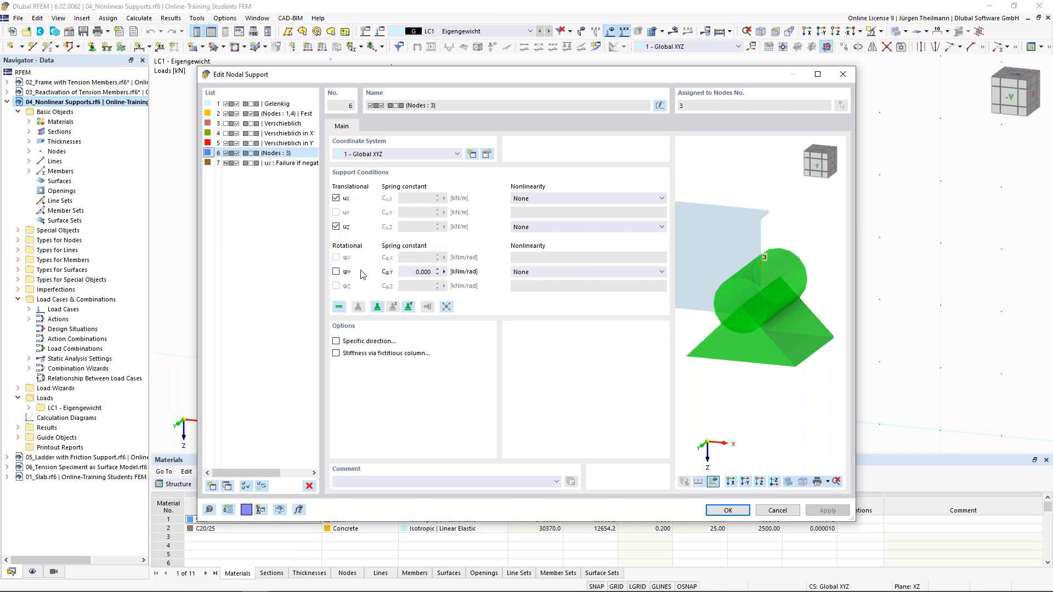
pyautogui.click(774, 510)
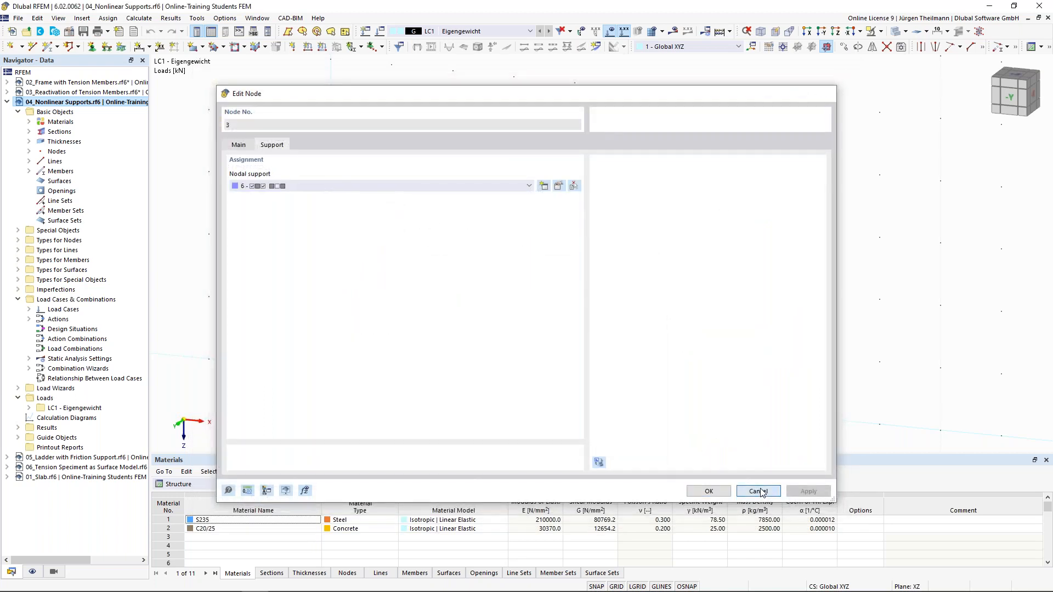
pyautogui.click(760, 491)
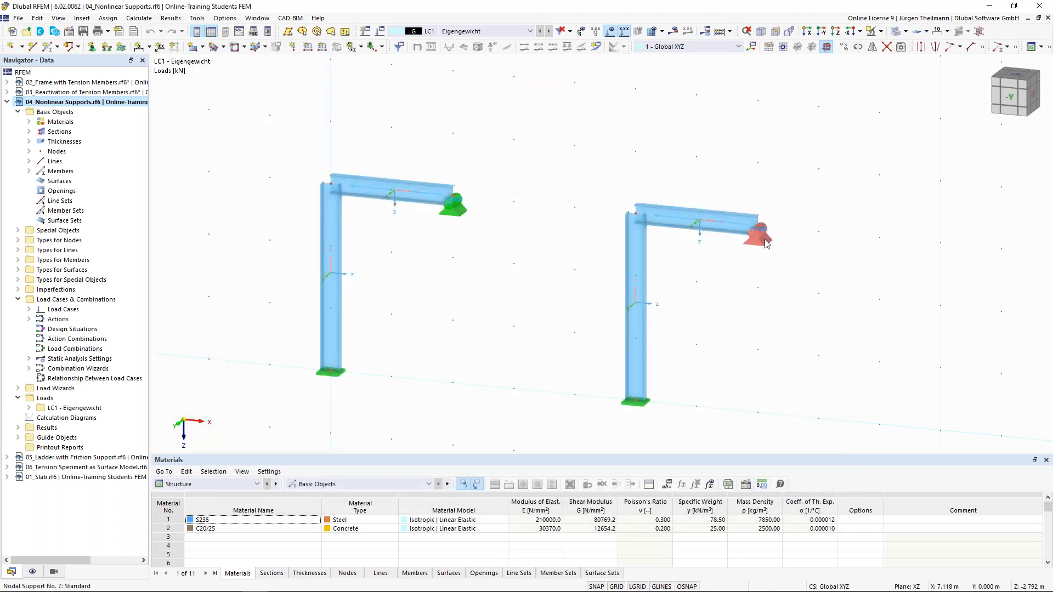
pyautogui.doubleClick(766, 243)
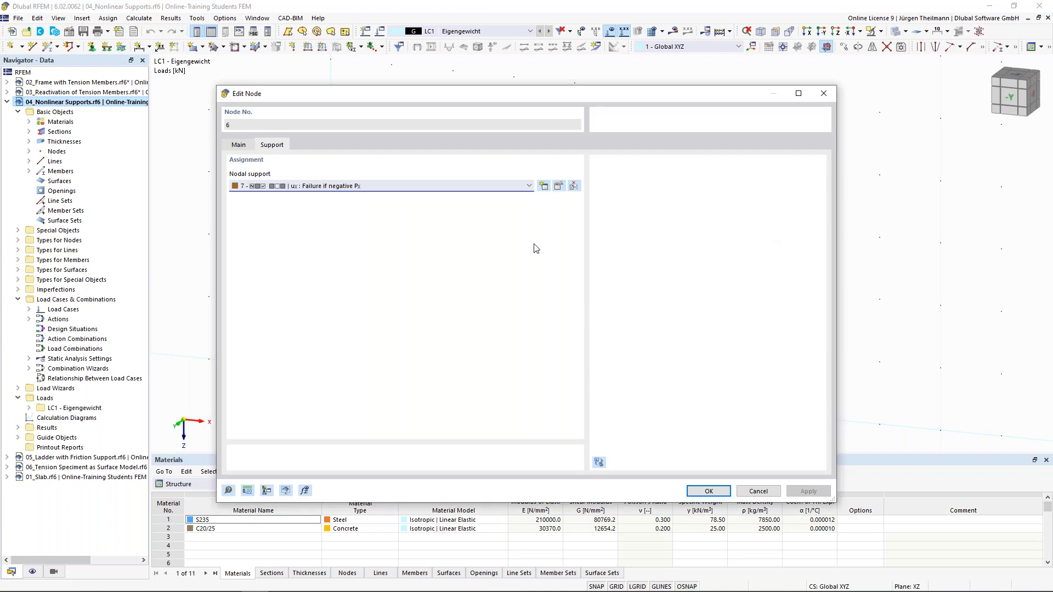
pyautogui.click(560, 186)
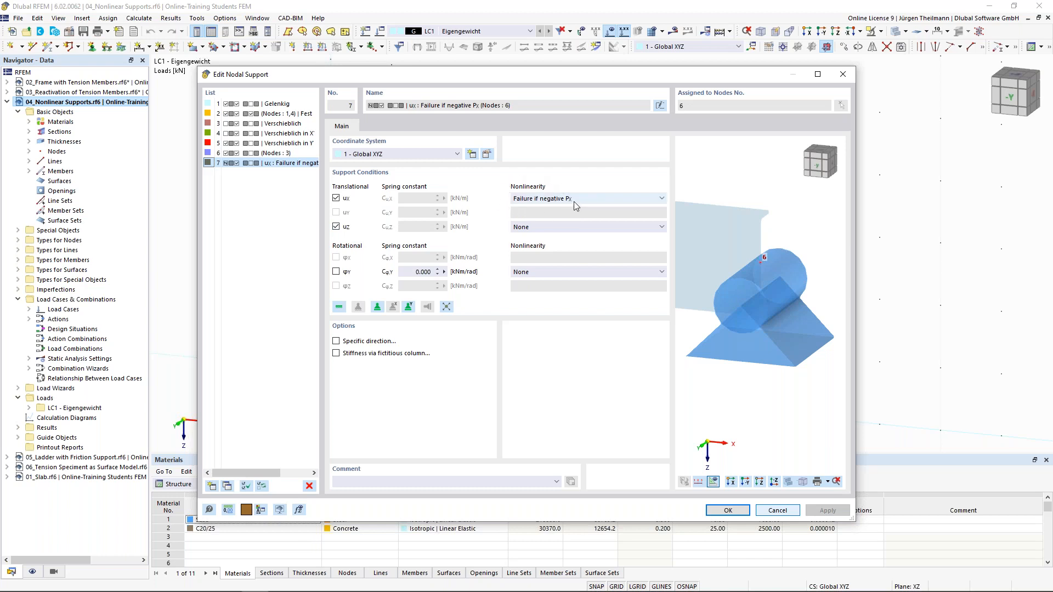
pyautogui.click(662, 198)
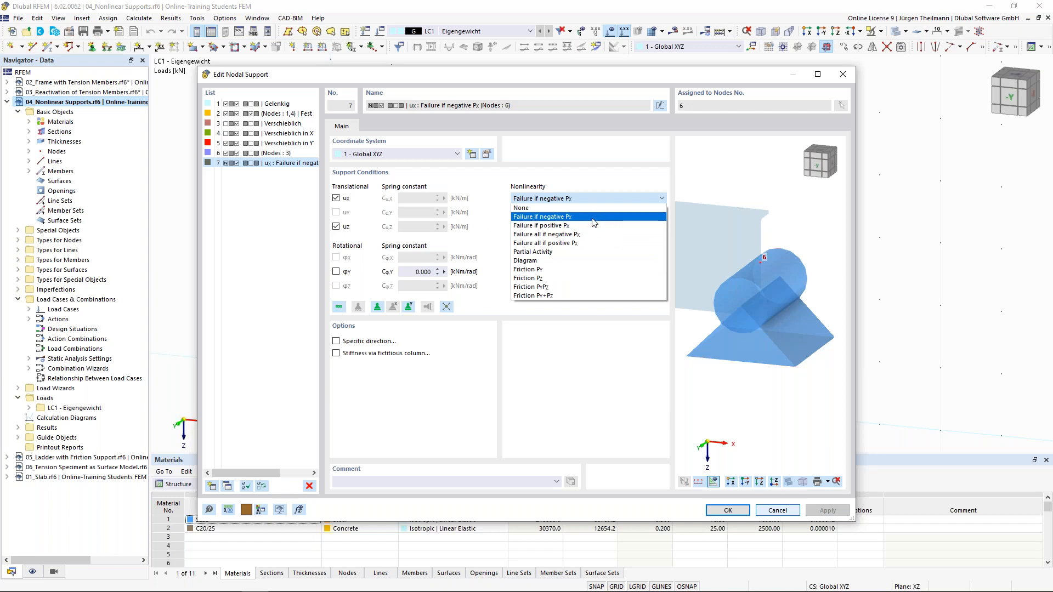
pyautogui.click(655, 199)
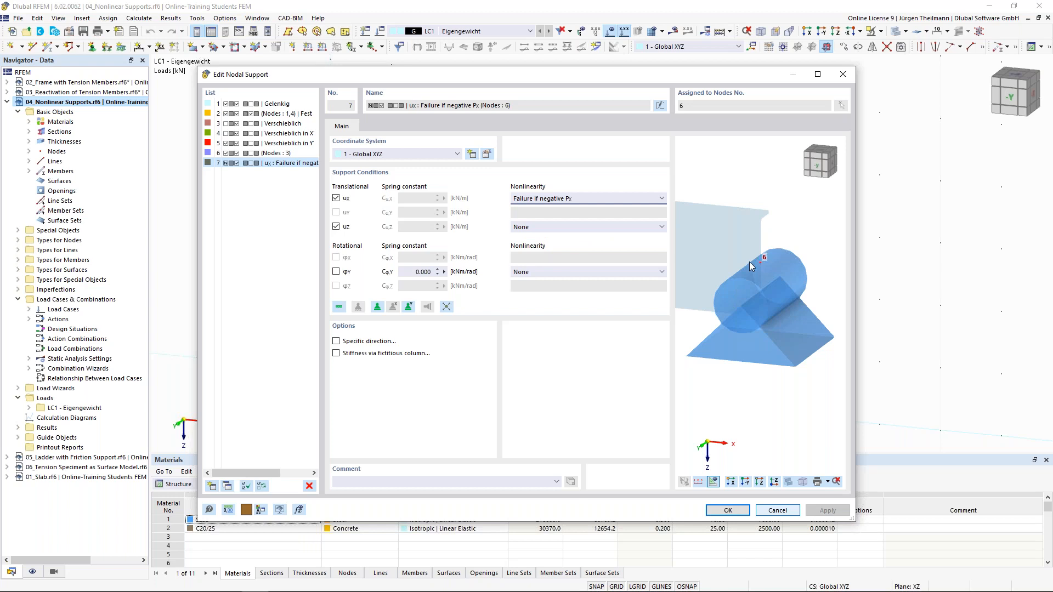
pyautogui.scroll(-3, 749, 261)
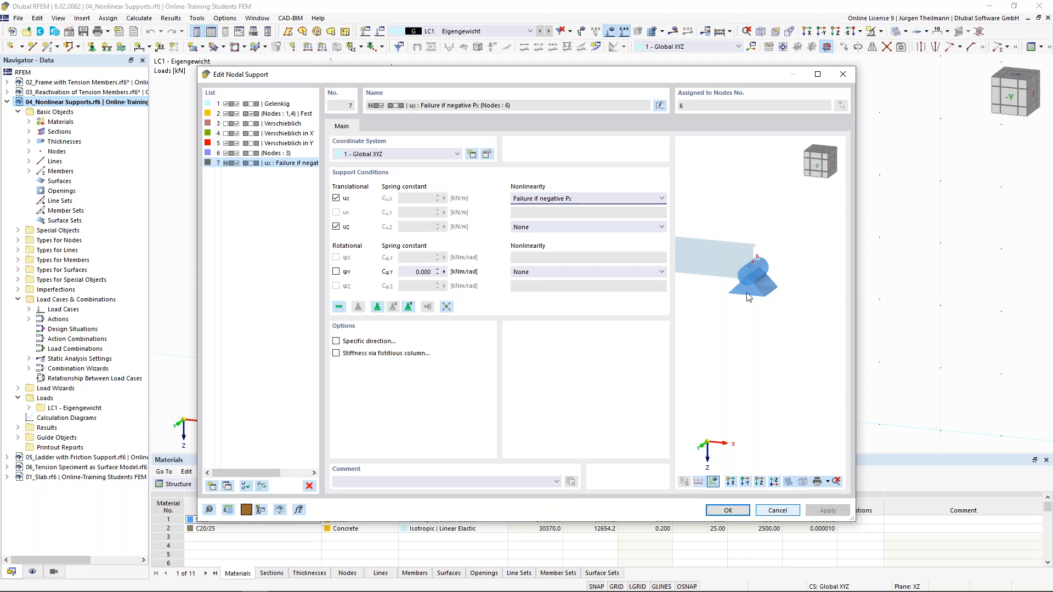
pyautogui.click(777, 511)
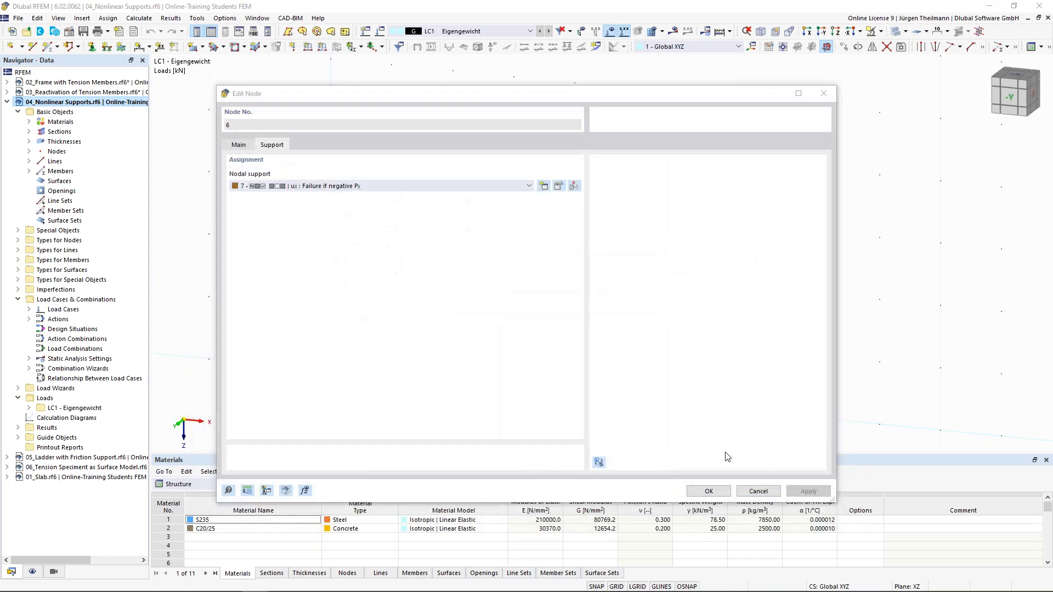
pyautogui.click(772, 493)
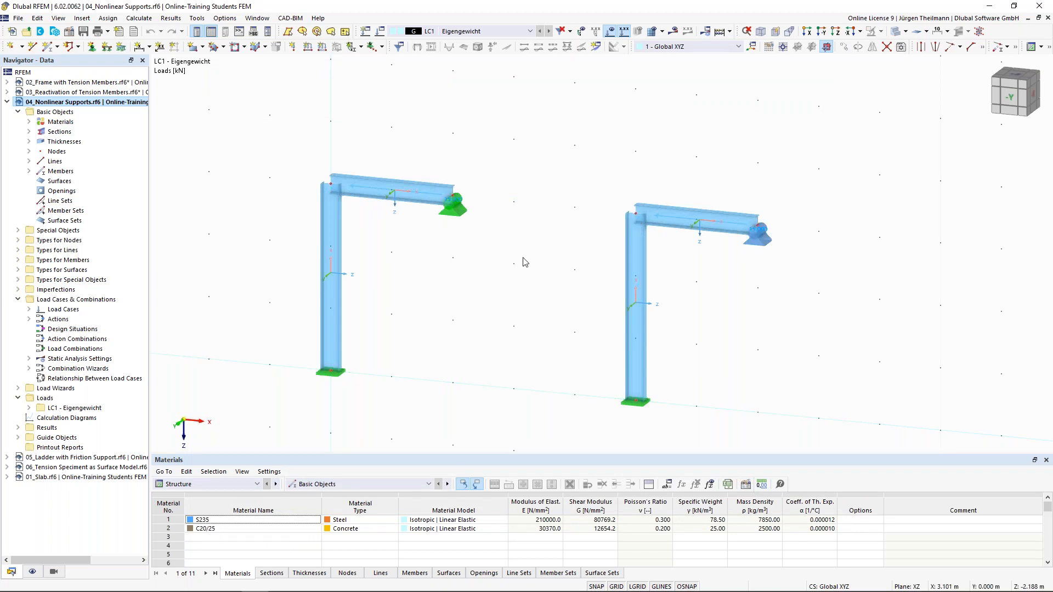
# Show the frames as lines only and calculate LC1, giving global deformations |u| up to 3.3 mm.
pyautogui.click(897, 31)
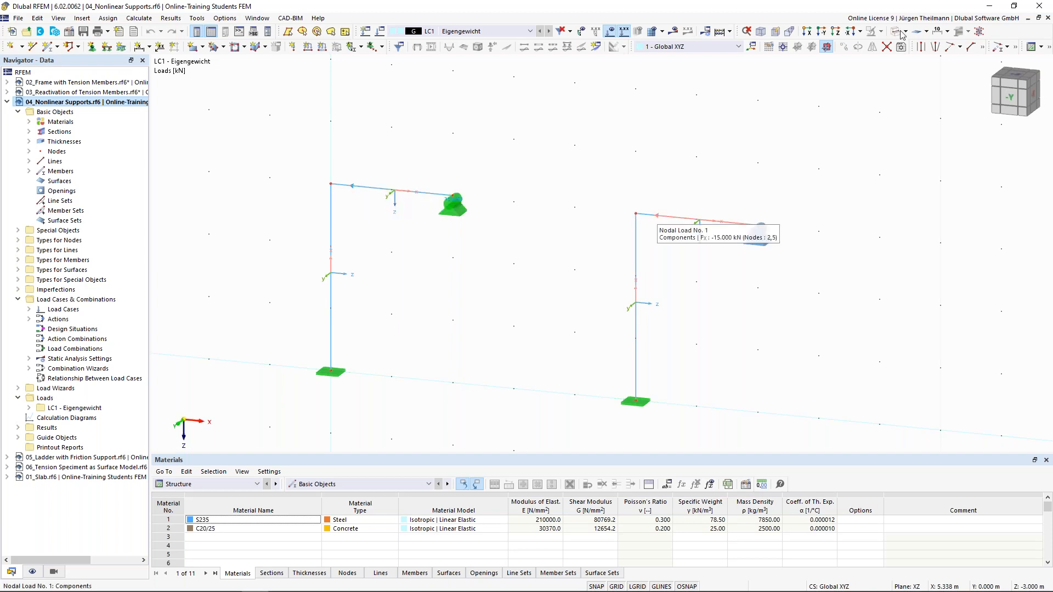
pyautogui.click(674, 31)
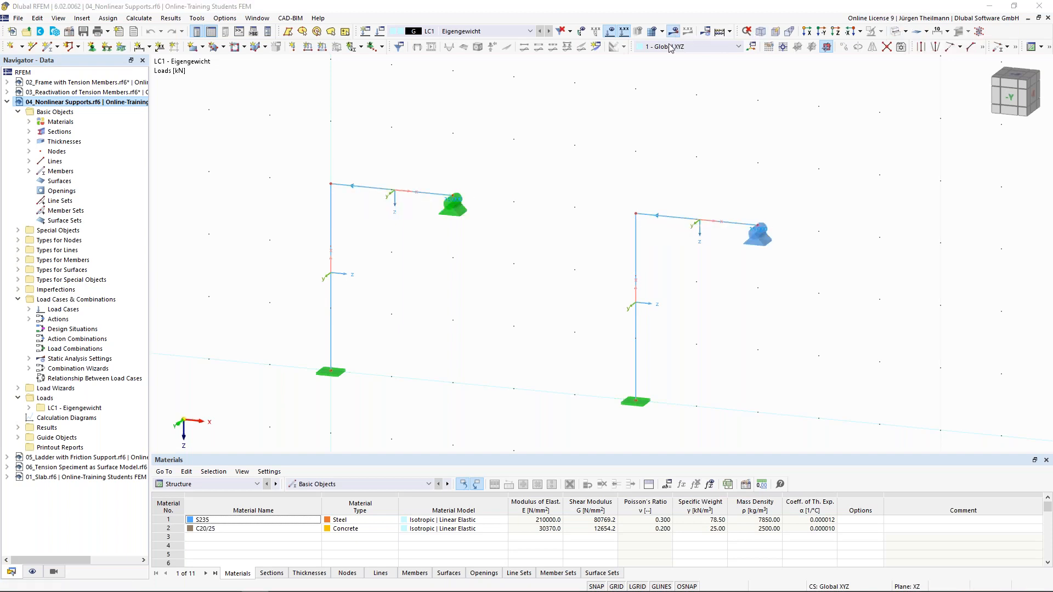
pyautogui.click(559, 352)
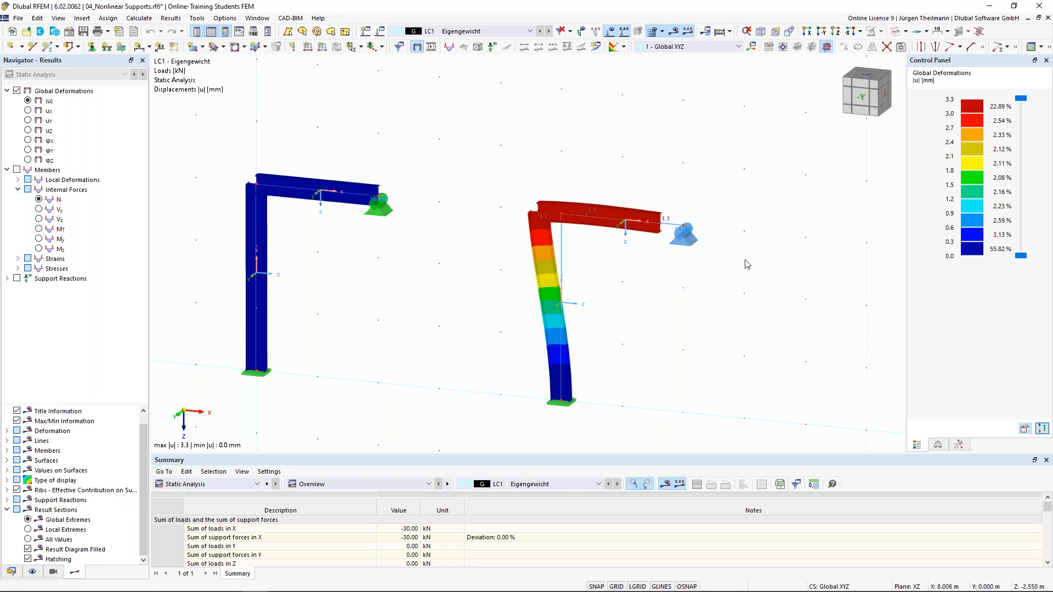
# In node 6's nodal support 7, try a 10.00 kN/m spring for uX.
pyautogui.doubleClick(683, 245)
pyautogui.click(559, 186)
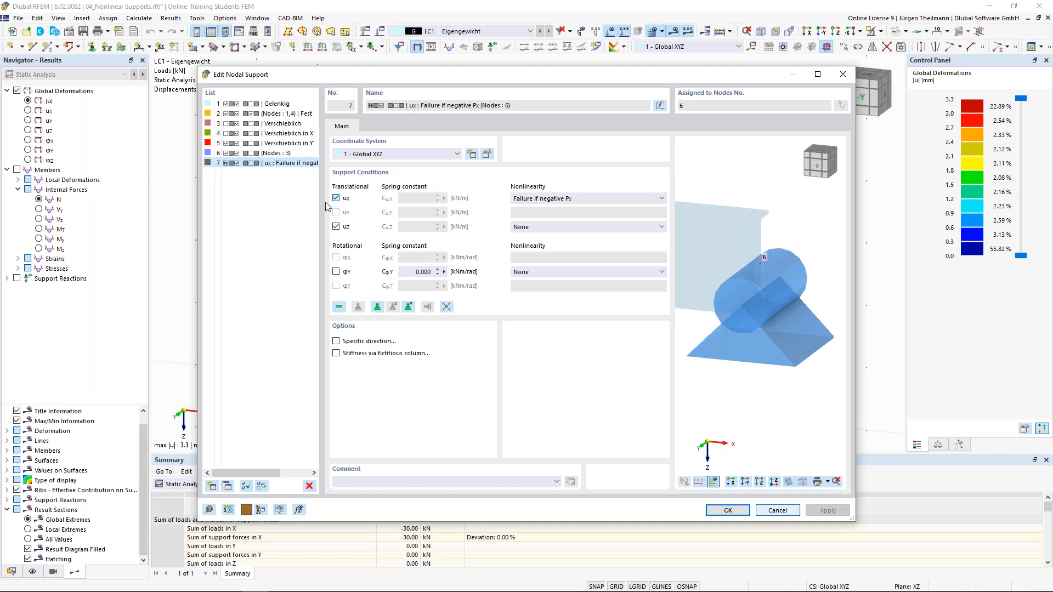
pyautogui.press('space')
pyautogui.press('Tab')
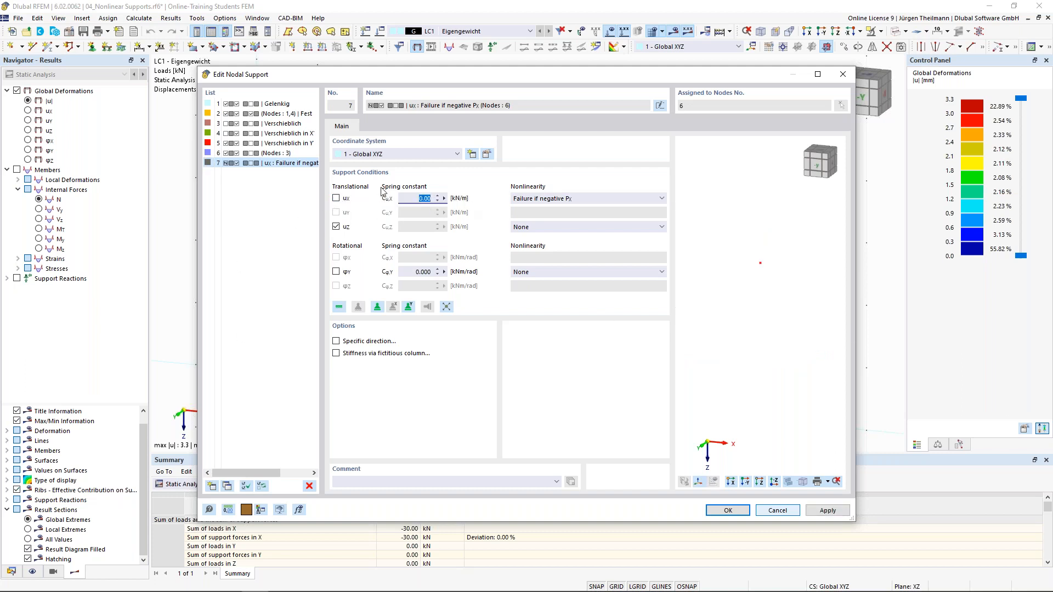
pyautogui.write('10')
pyautogui.press('Tab')
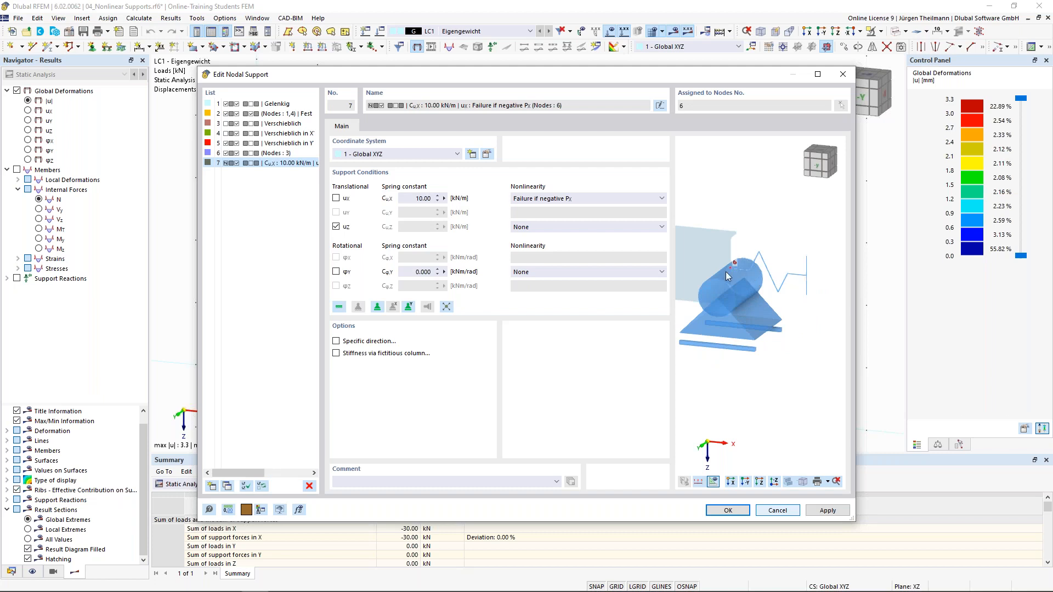
# Keep Failure if negative Px, restore rigid uX, cancel both dialogs, and show the Data tree.
pyautogui.click(660, 199)
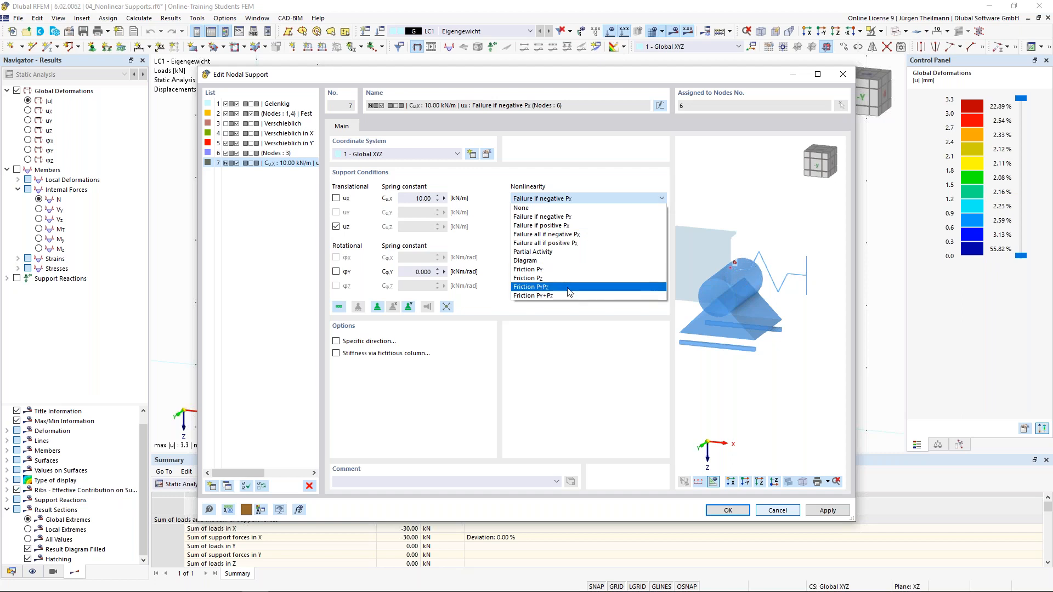
pyautogui.click(647, 198)
pyautogui.click(335, 198)
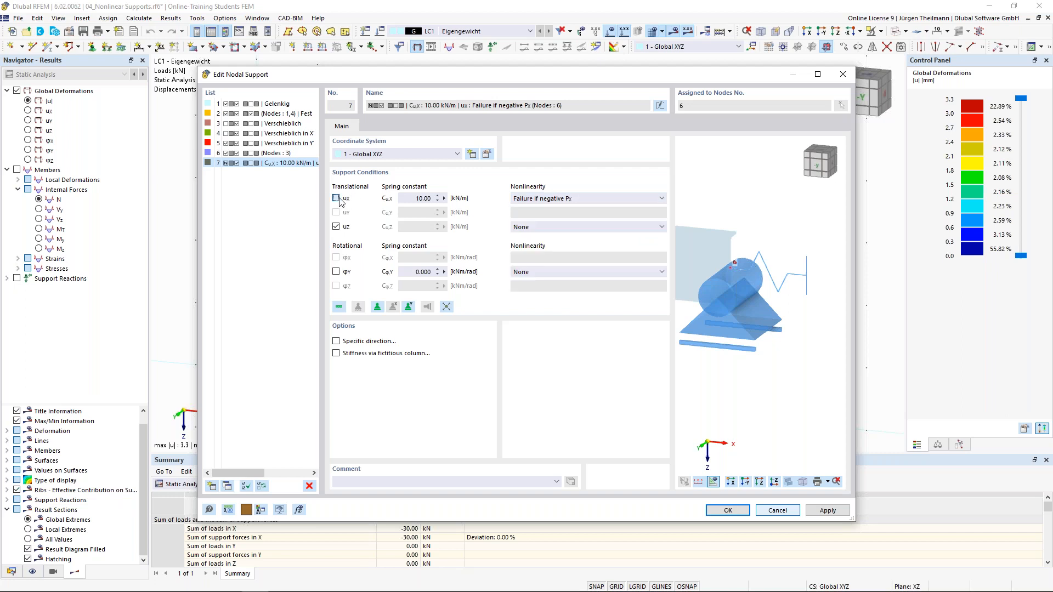
pyautogui.click(776, 510)
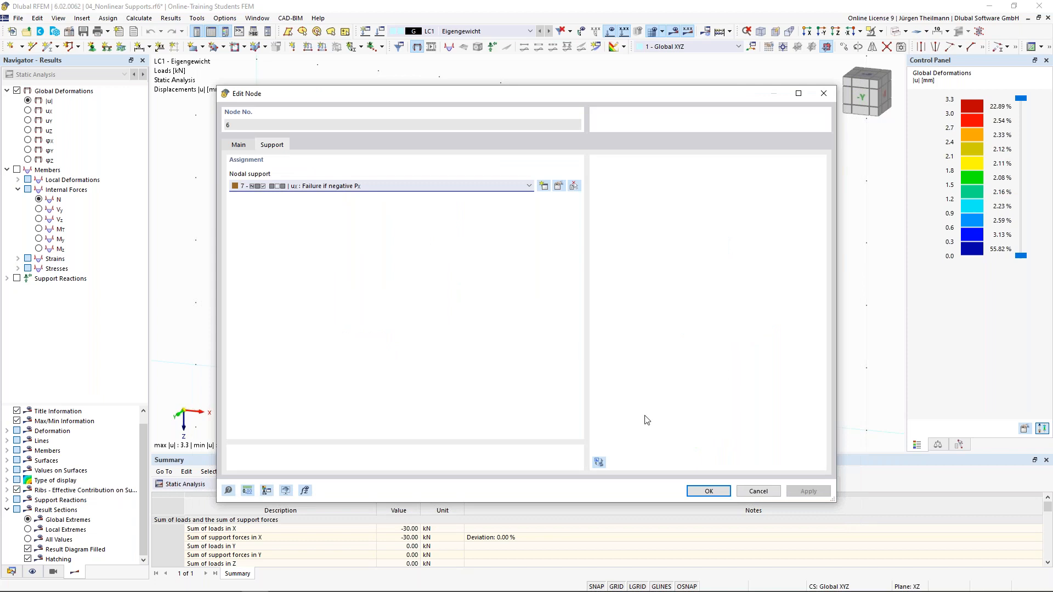
pyautogui.click(758, 491)
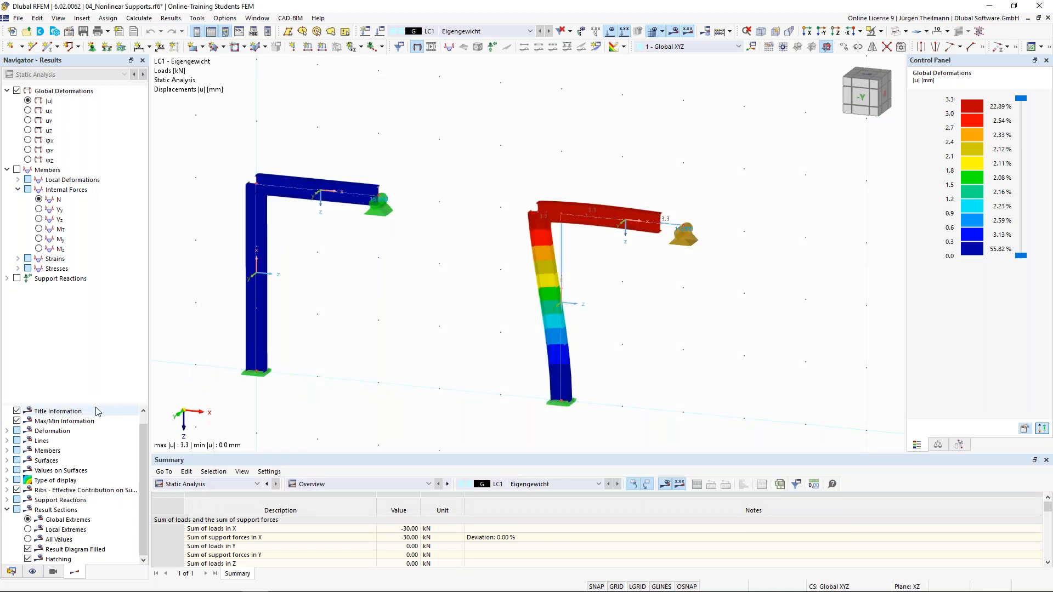
pyautogui.click(11, 571)
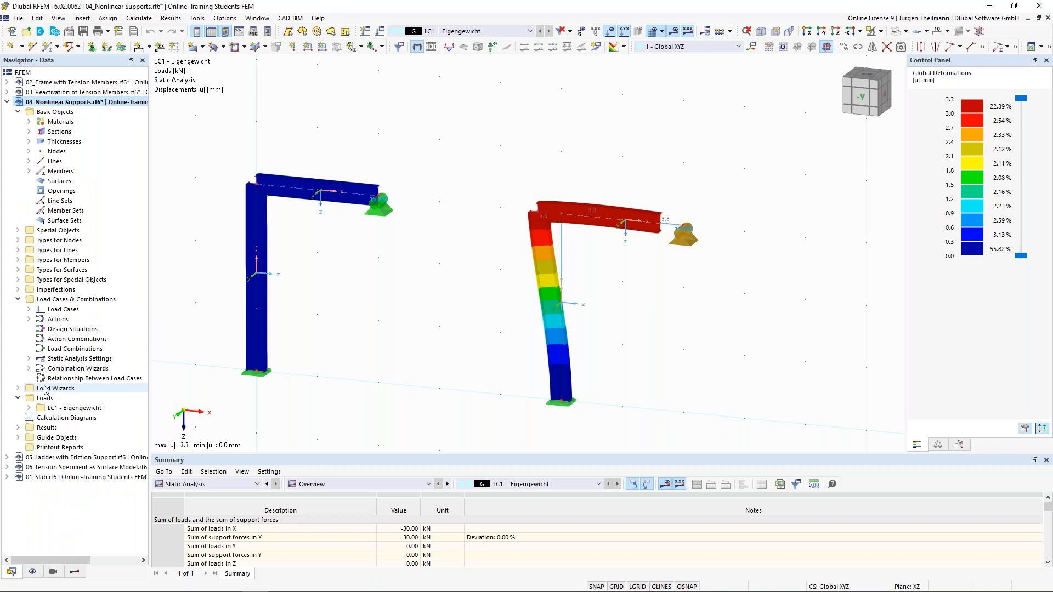
pyautogui.click(67, 457)
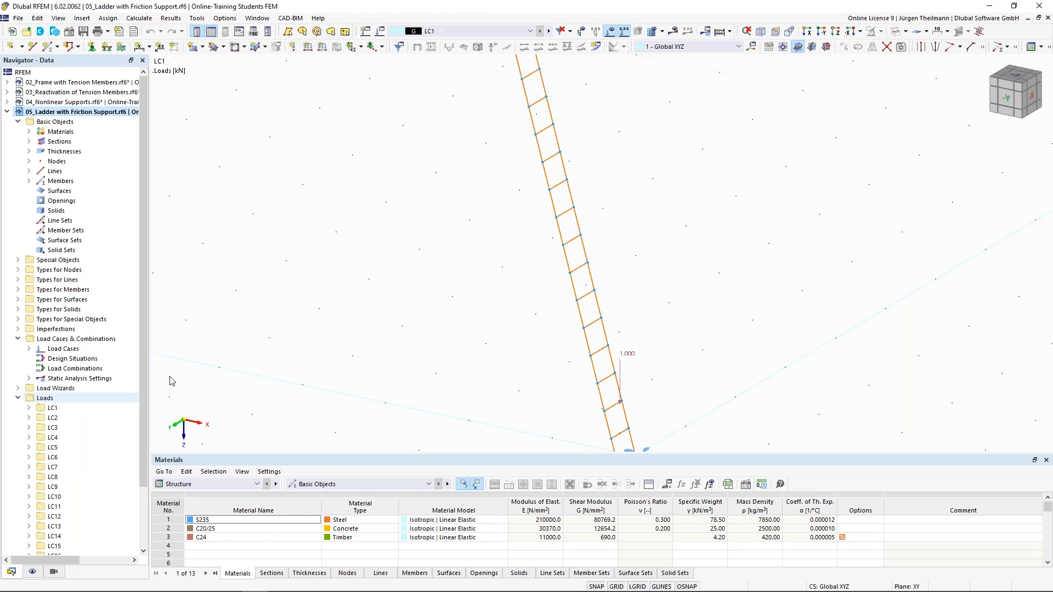
pyautogui.scroll(-3, 690, 233)
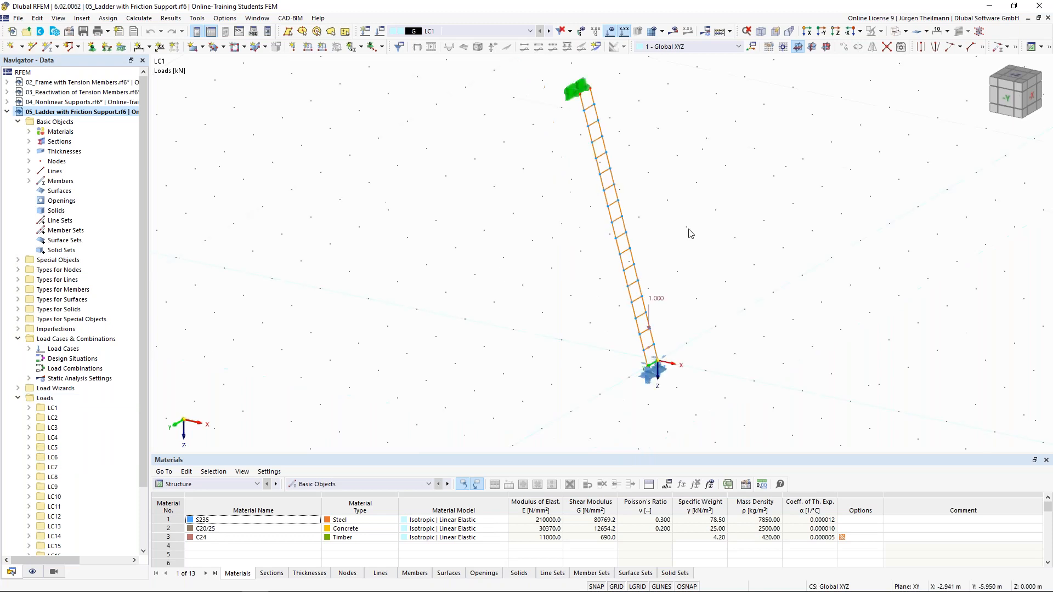
pyautogui.moveTo(435, 268); pyautogui.dragTo(413, 298, button='middle')
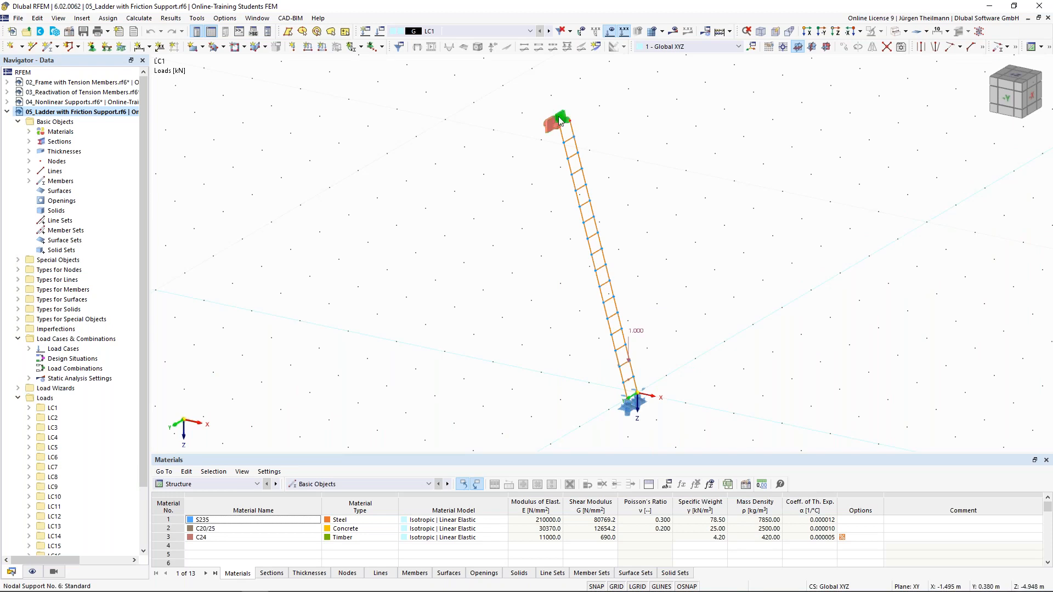
pyautogui.scroll(2, 629, 298)
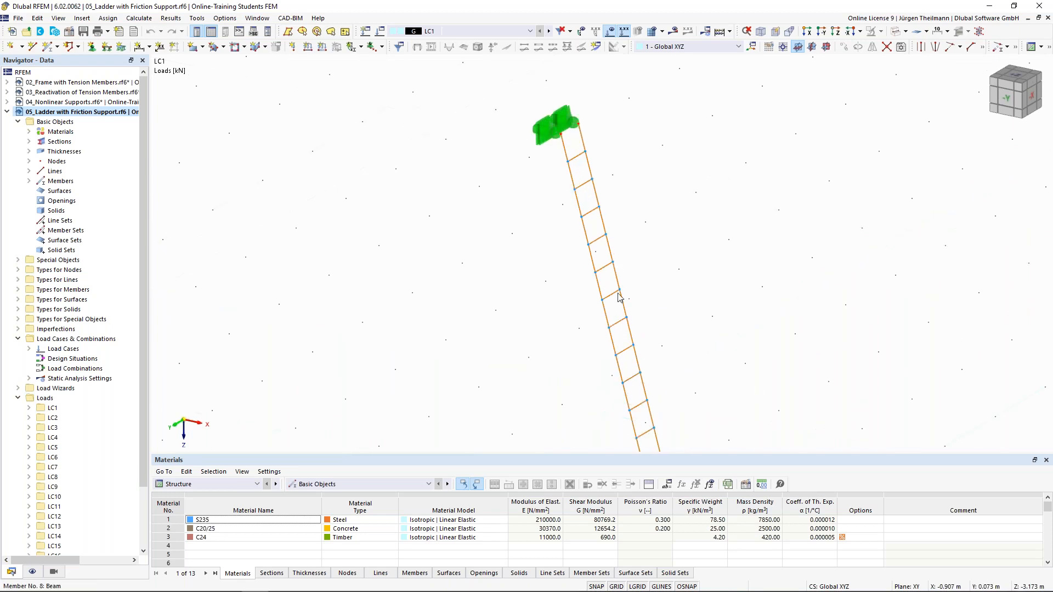
pyautogui.scroll(-3, 619, 297)
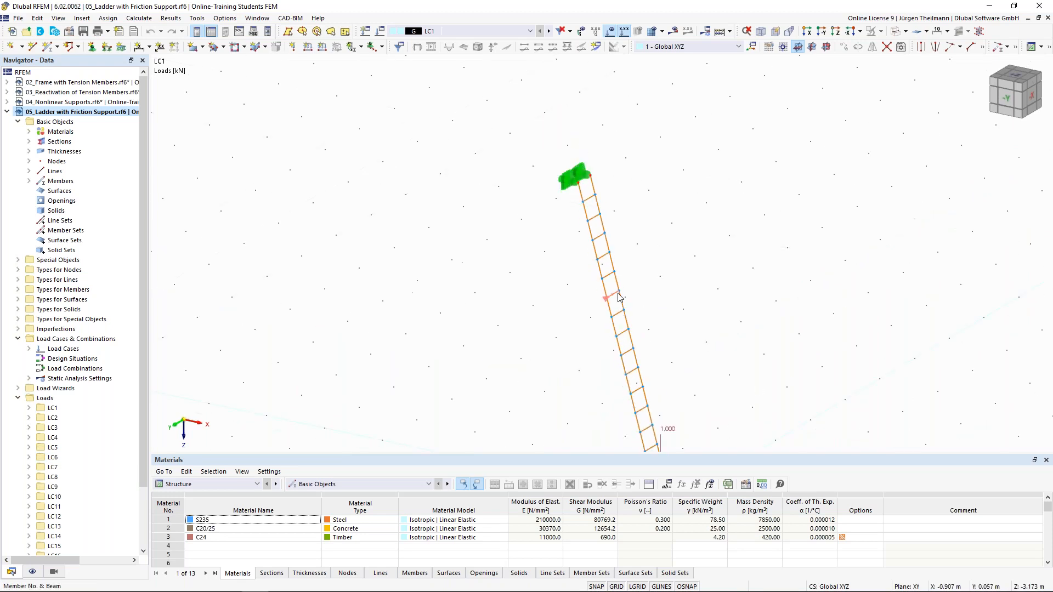
pyautogui.click(69, 35)
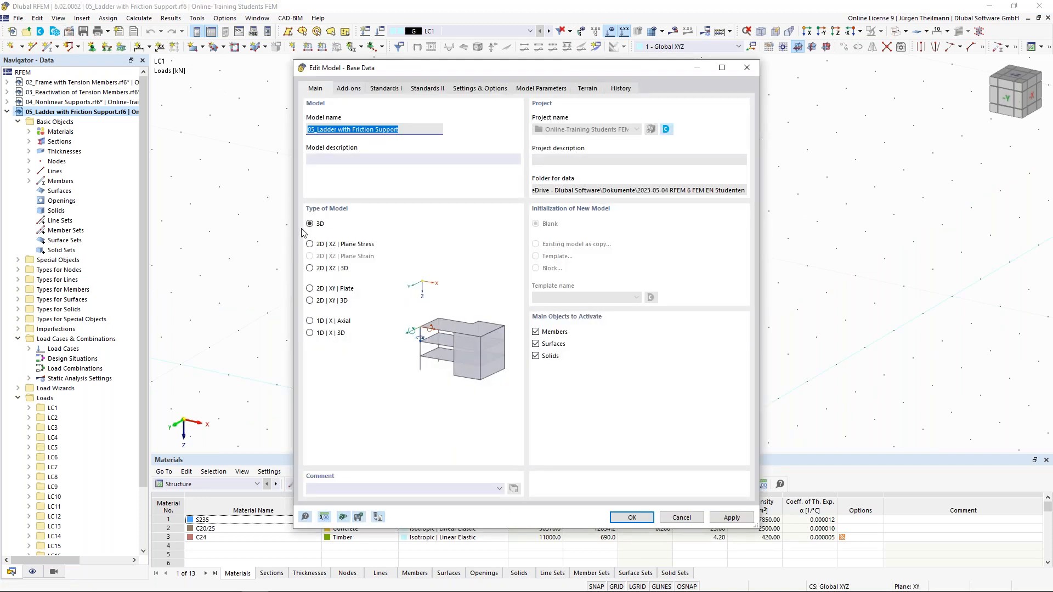
pyautogui.click(692, 521)
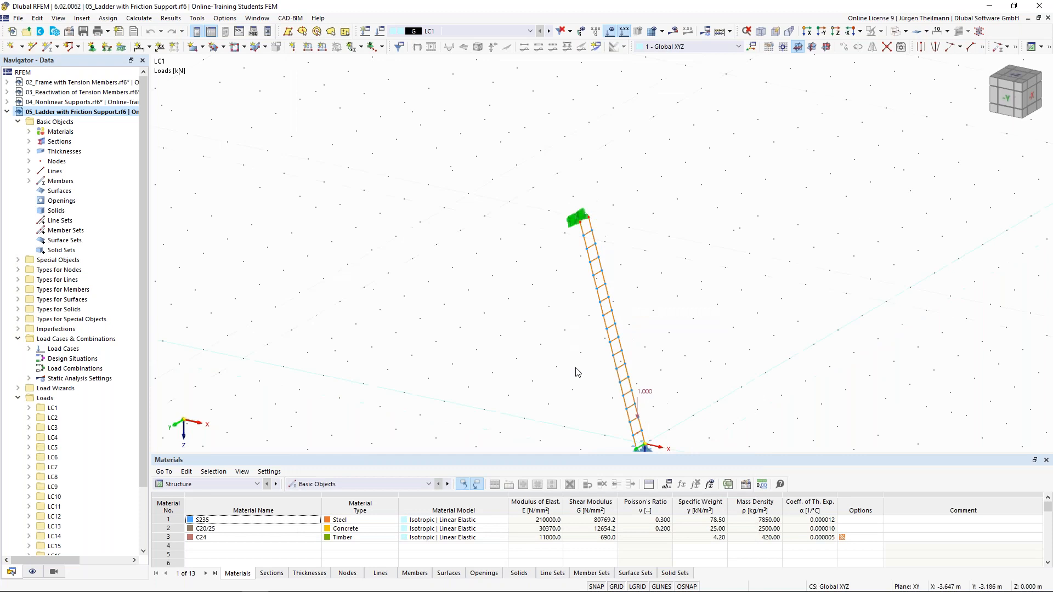
pyautogui.moveTo(515, 300); pyautogui.dragTo(455, 235, button='middle')
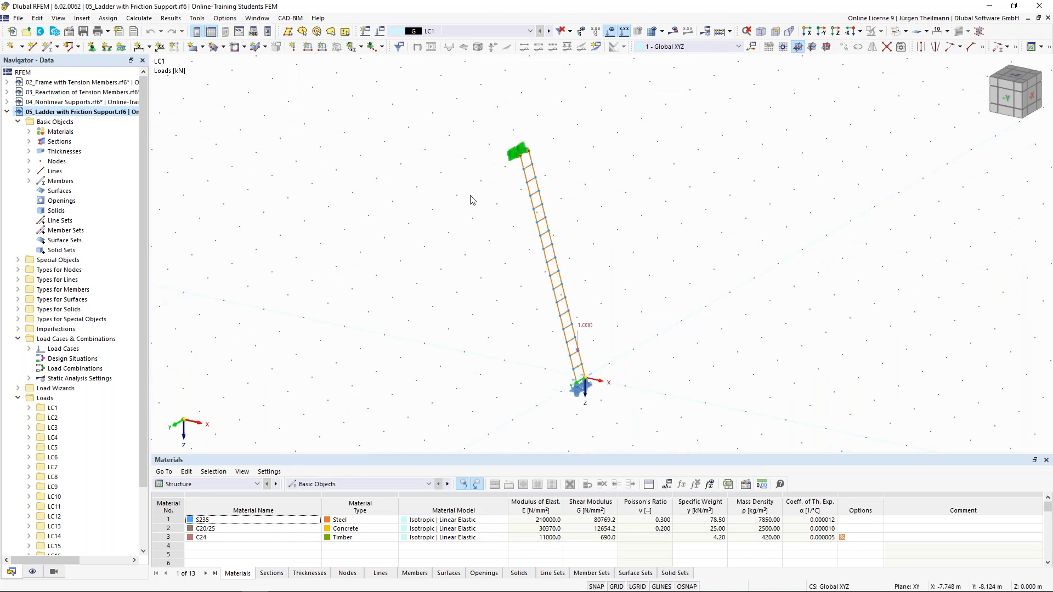
pyautogui.scroll(2, 501, 167)
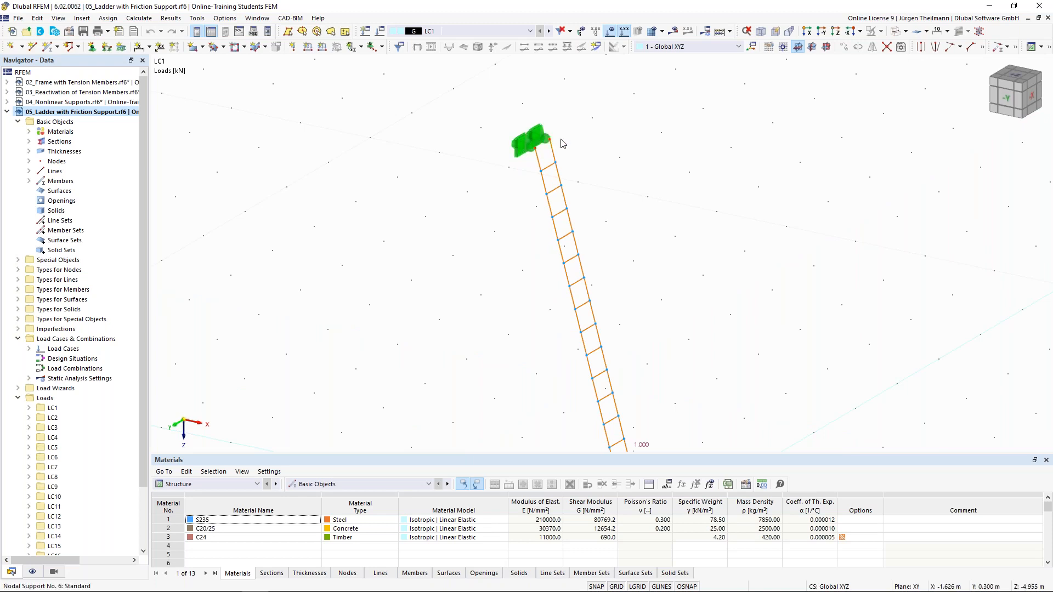
pyautogui.scroll(-2, 560, 144)
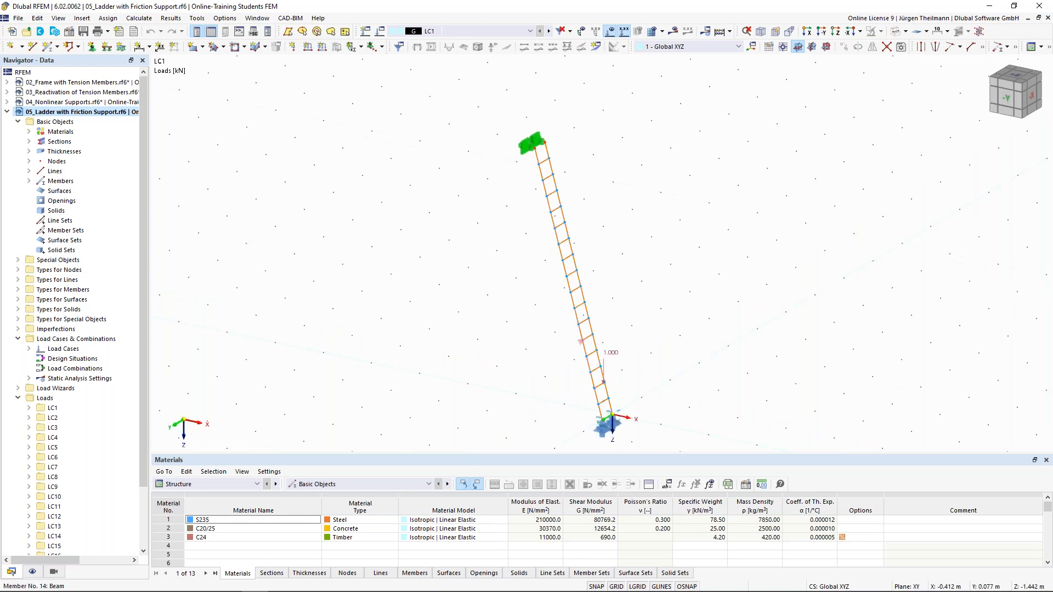
pyautogui.scroll(3, 557, 334)
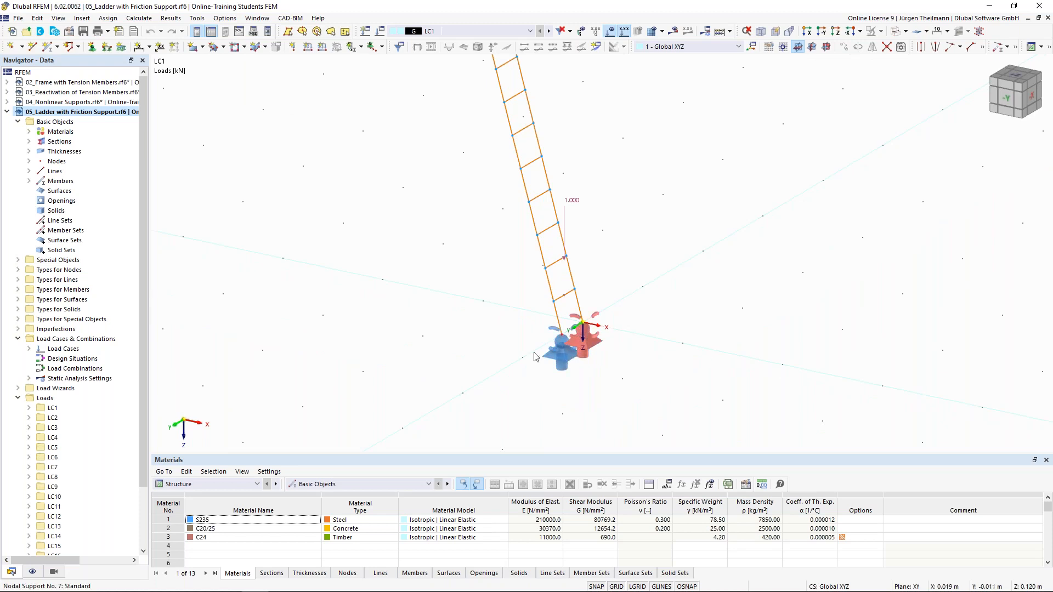
pyautogui.doubleClick(557, 361)
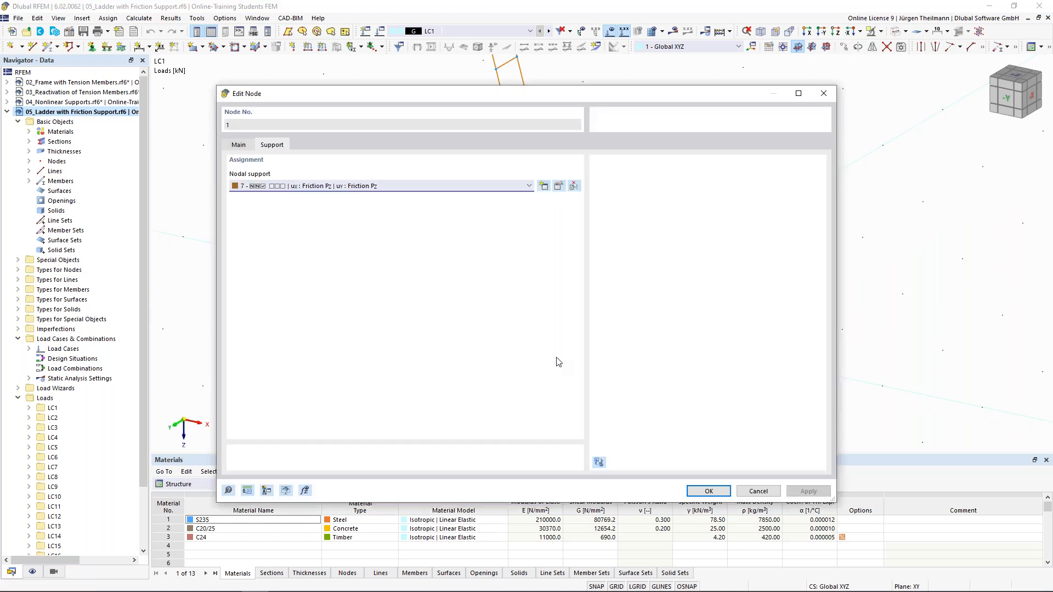
pyautogui.click(560, 188)
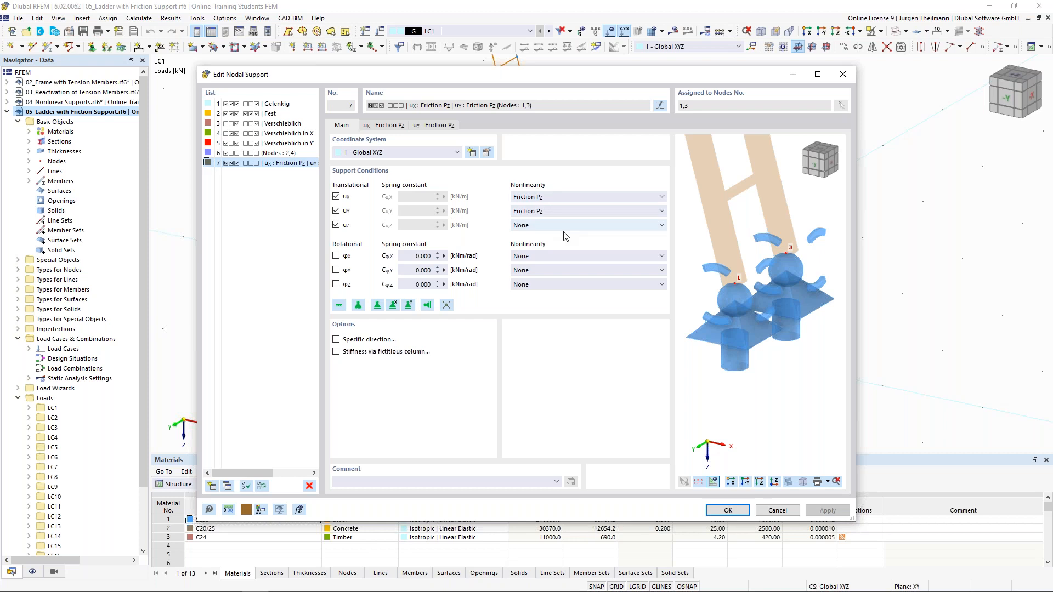
pyautogui.click(387, 126)
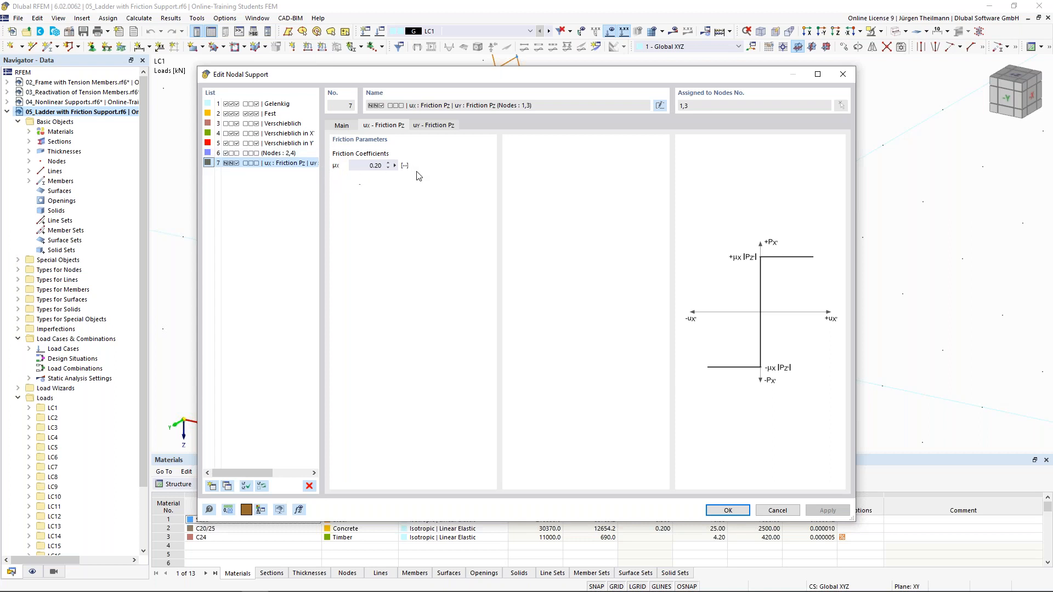
pyautogui.click(363, 165)
pyautogui.click(366, 165)
pyautogui.click(443, 126)
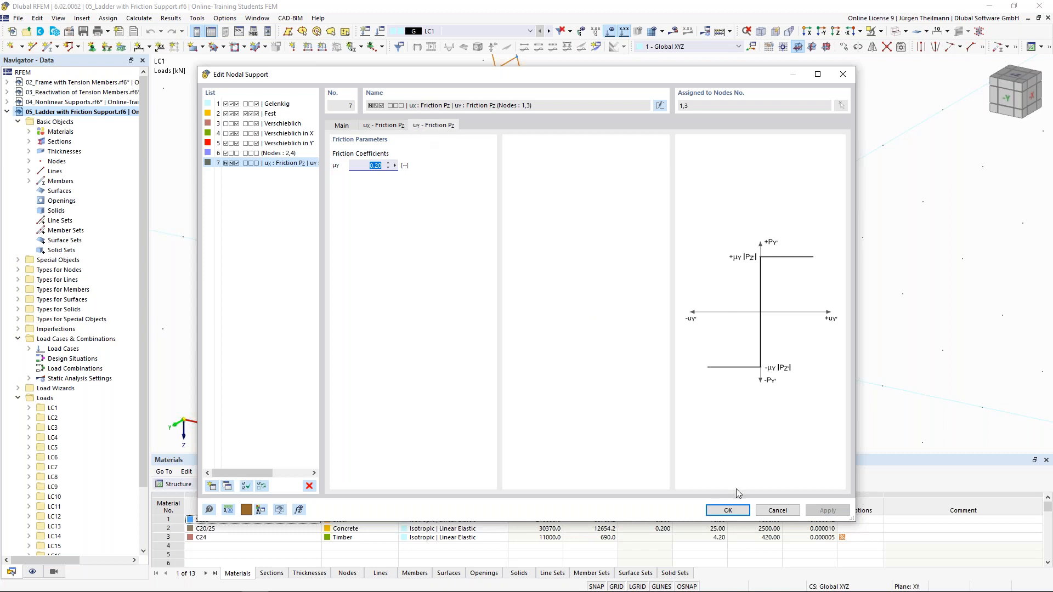
pyautogui.click(728, 511)
pyautogui.click(708, 491)
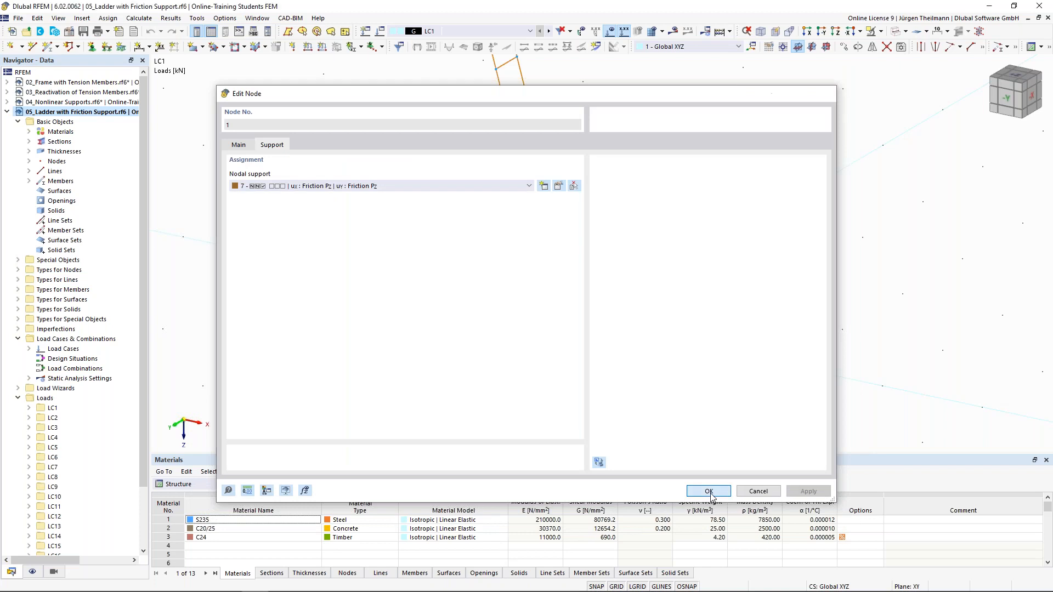
pyautogui.scroll(-1, 658, 405)
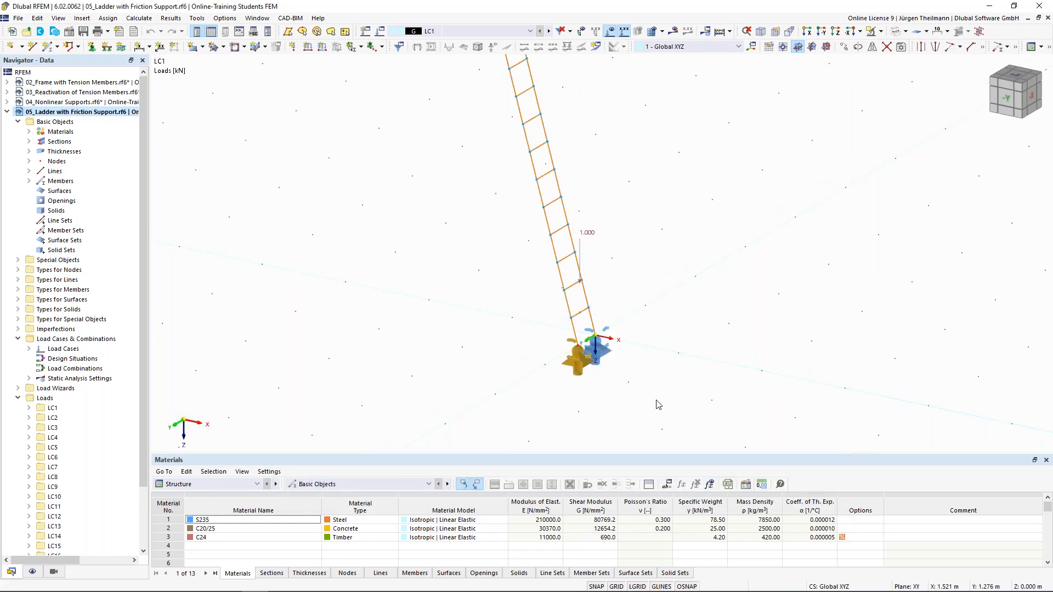
# Reposition and zoom out on the ladder, then display load case LC2.
pyautogui.moveTo(582, 311); pyautogui.dragTo(667, 373, button='middle')
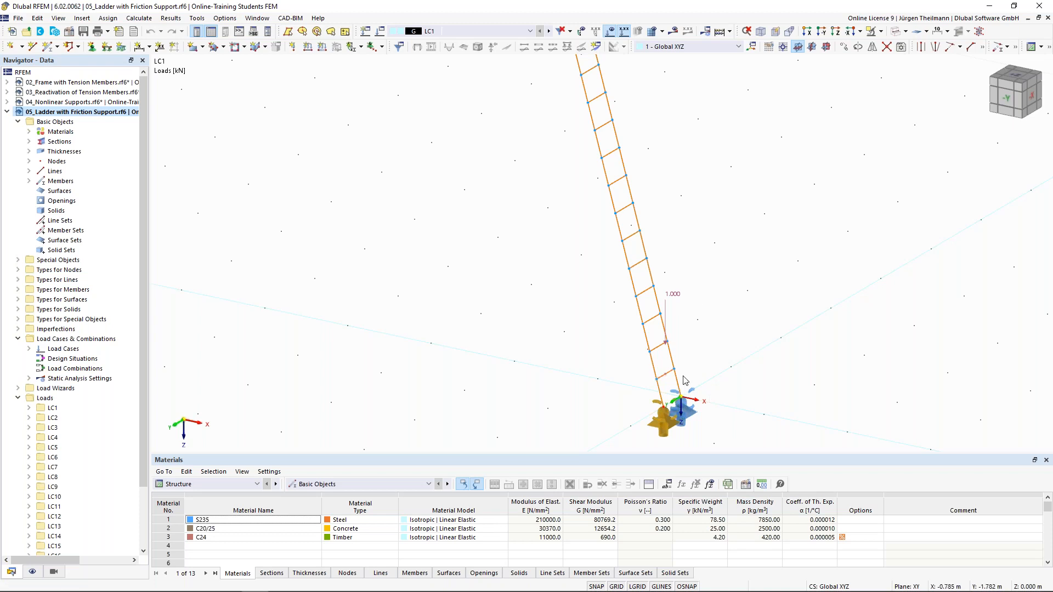
pyautogui.scroll(-1, 683, 377)
pyautogui.moveTo(683, 377); pyautogui.dragTo(656, 396, button='middle')
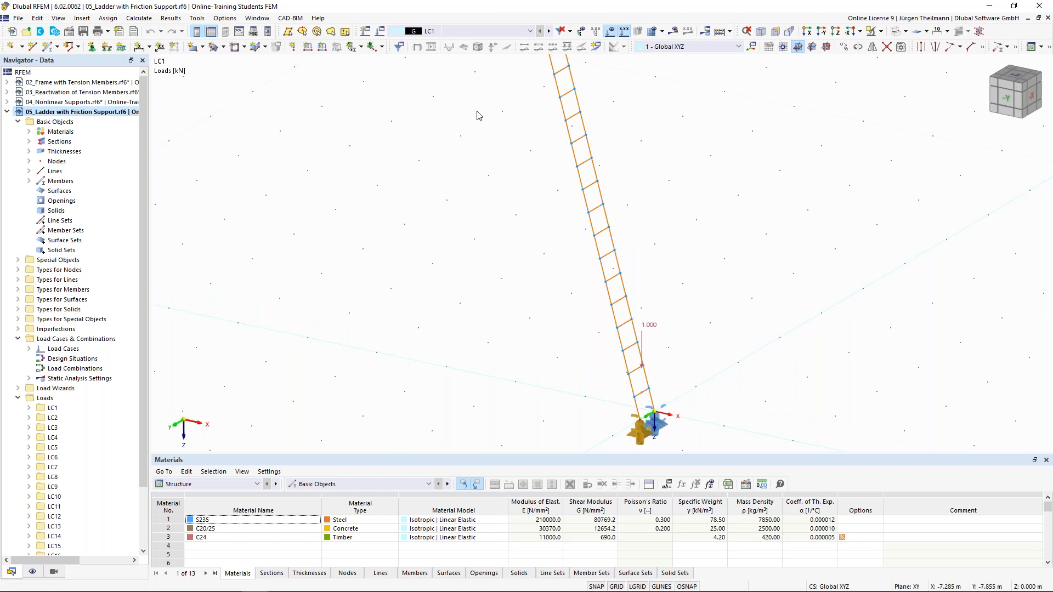
pyautogui.click(549, 31)
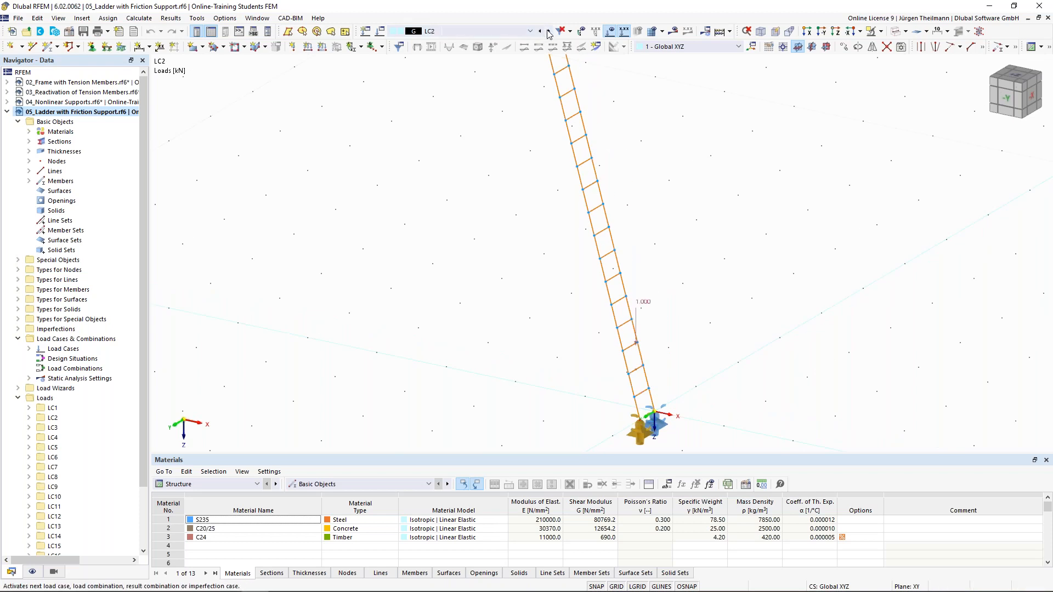
# Step forward to load case LC3 and back to LC1.
pyautogui.click(549, 31)
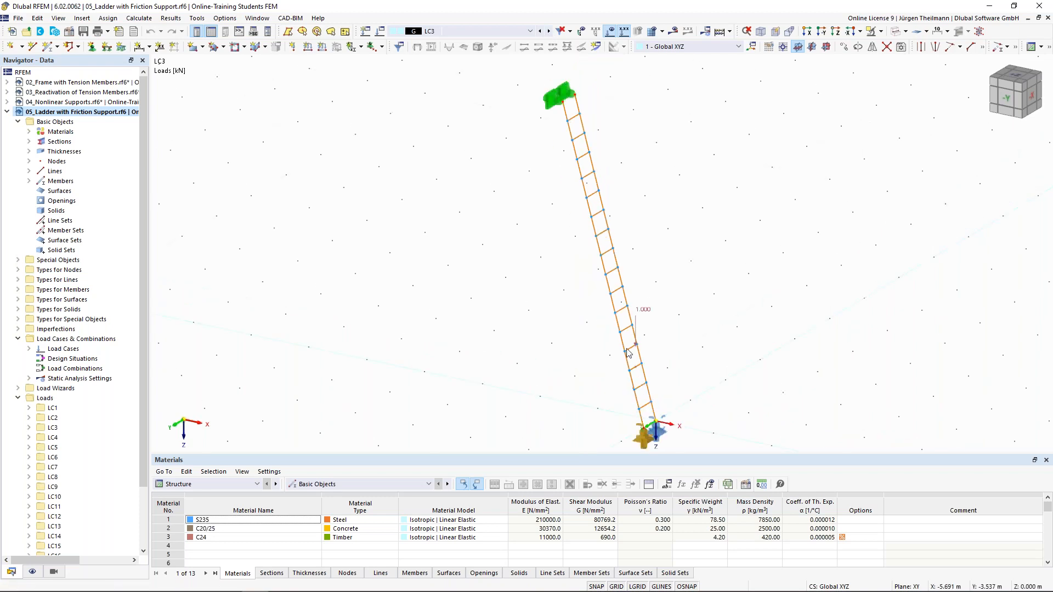
pyautogui.click(541, 31)
pyautogui.click(540, 32)
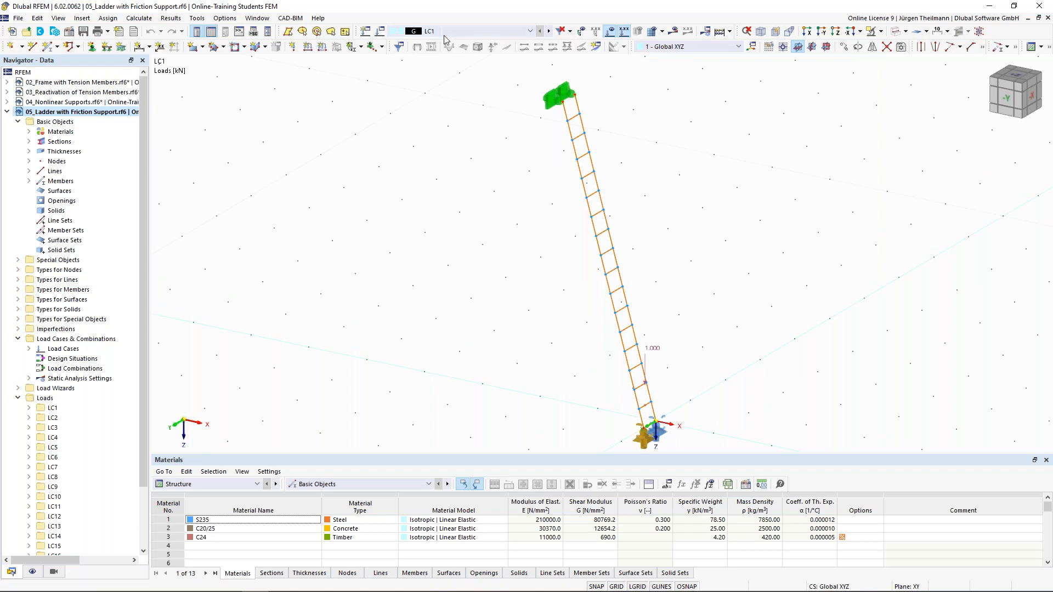
# Set the animation speed, run the automatic load-case animation, then stop it.
pyautogui.moveTo(476, 36)
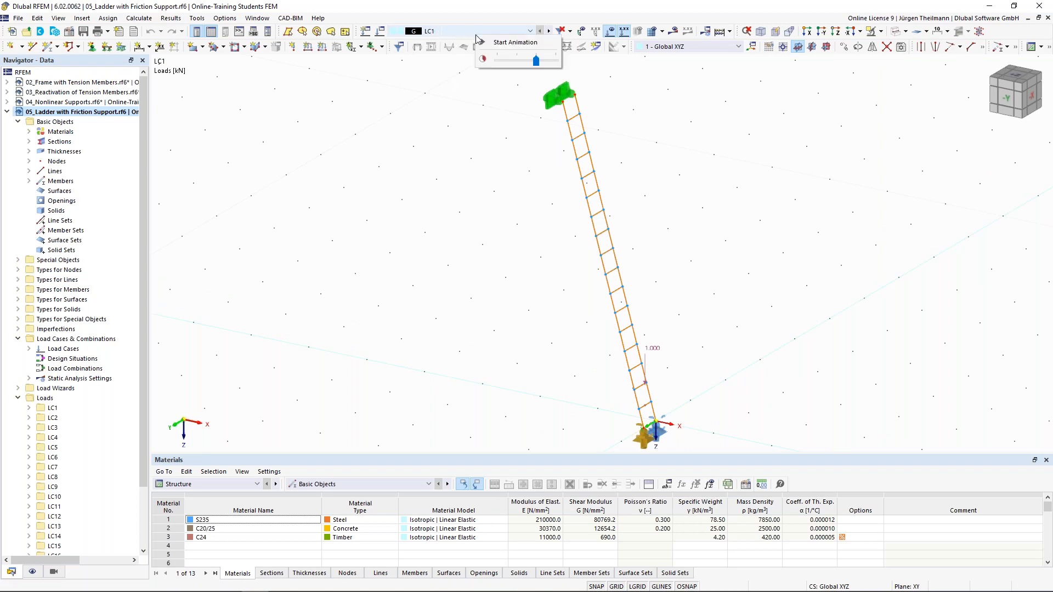
pyautogui.moveTo(539, 62)
pyautogui.moveTo(501, 66); pyautogui.dragTo(500, 64)
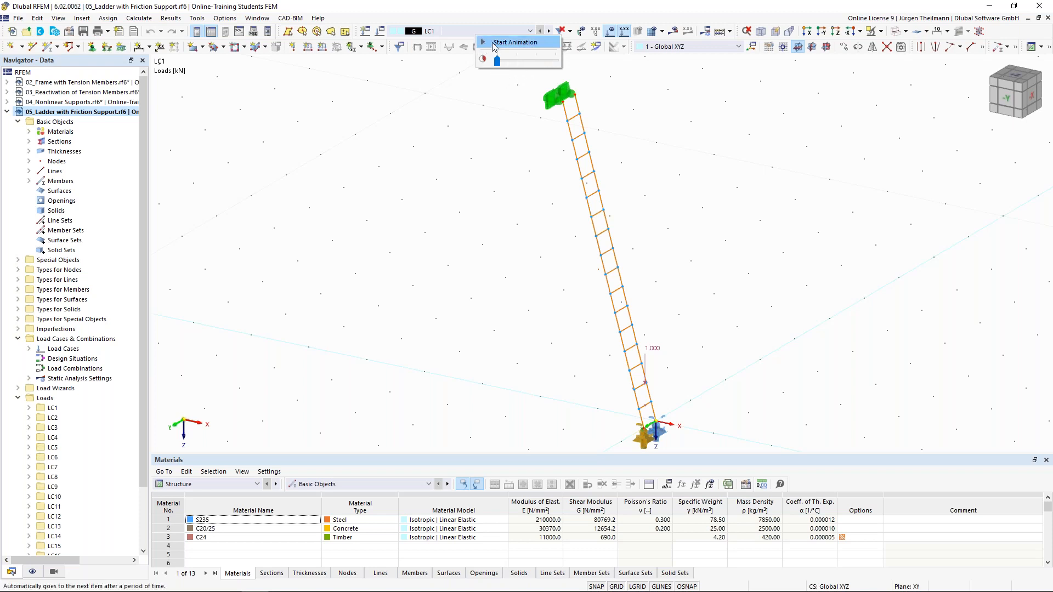
pyautogui.click(495, 43)
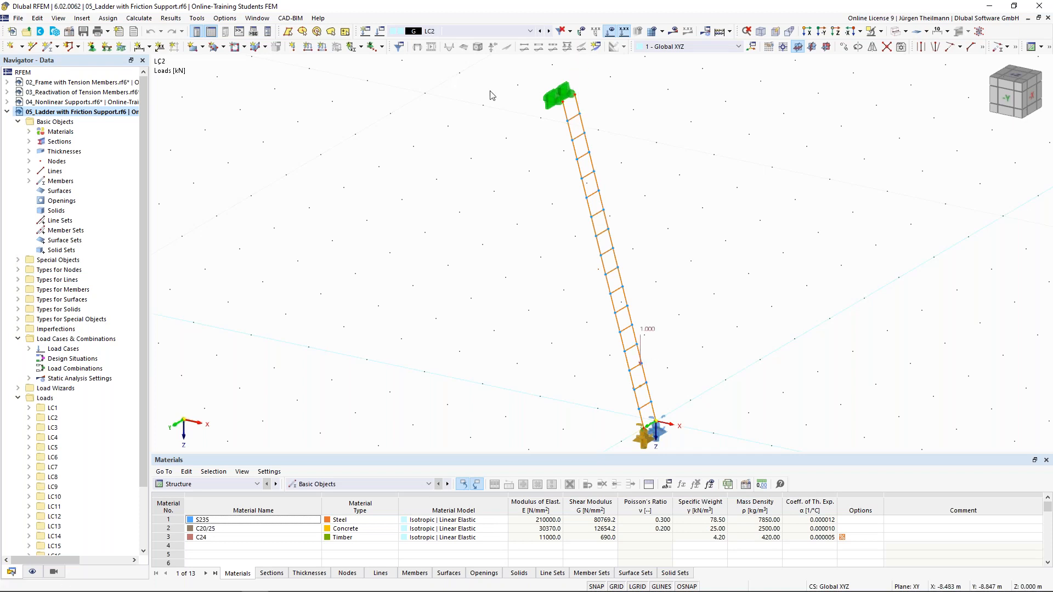
pyautogui.rightClick(492, 37)
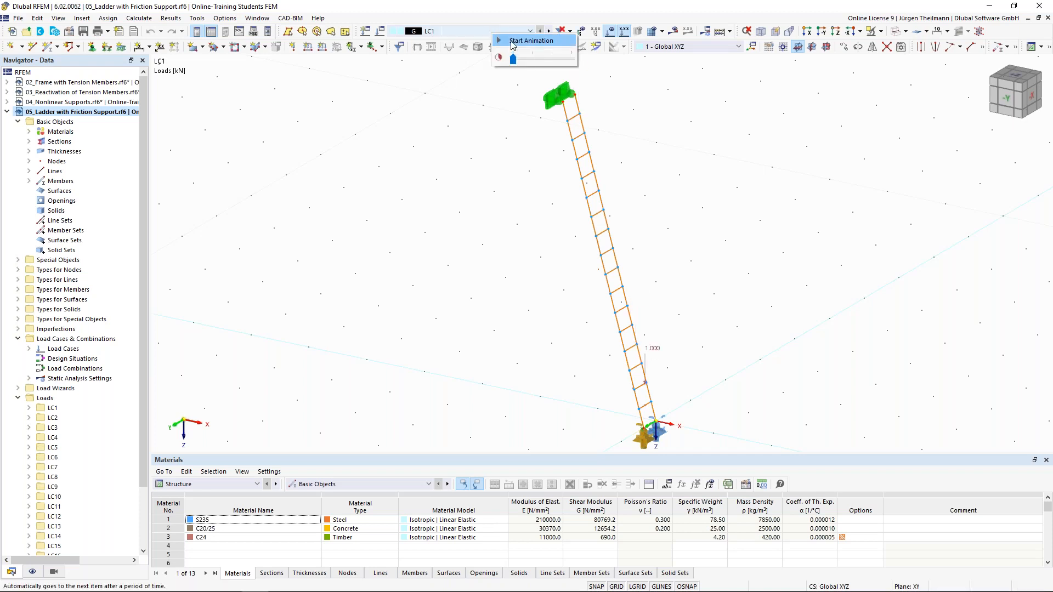
pyautogui.click(512, 42)
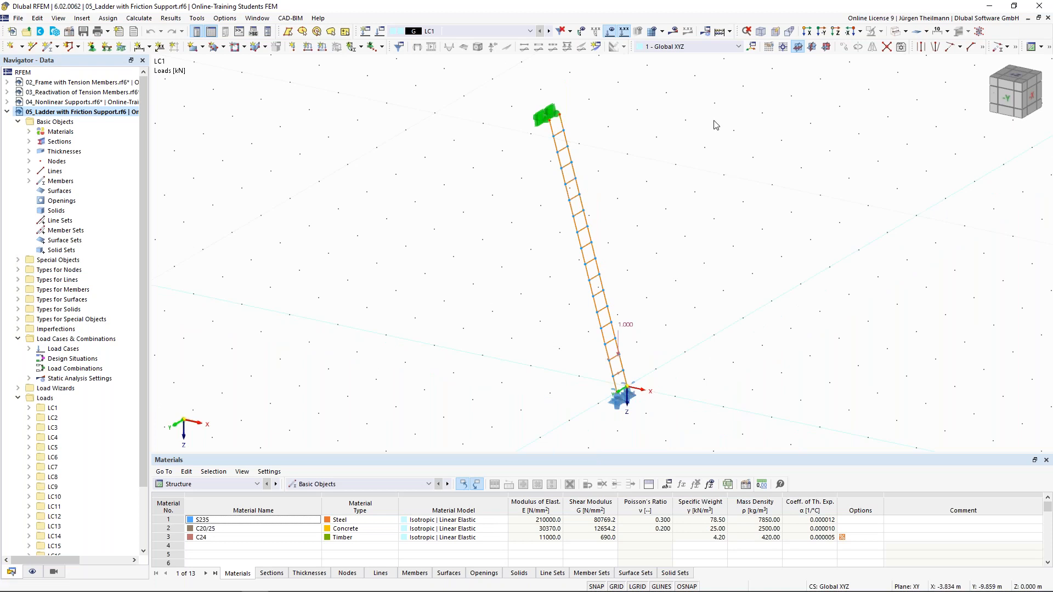
# Calculate all sixteen load cases LC1–LC16 and dismiss the errors-and-warnings message.
pyautogui.click(139, 18)
pyautogui.click(147, 56)
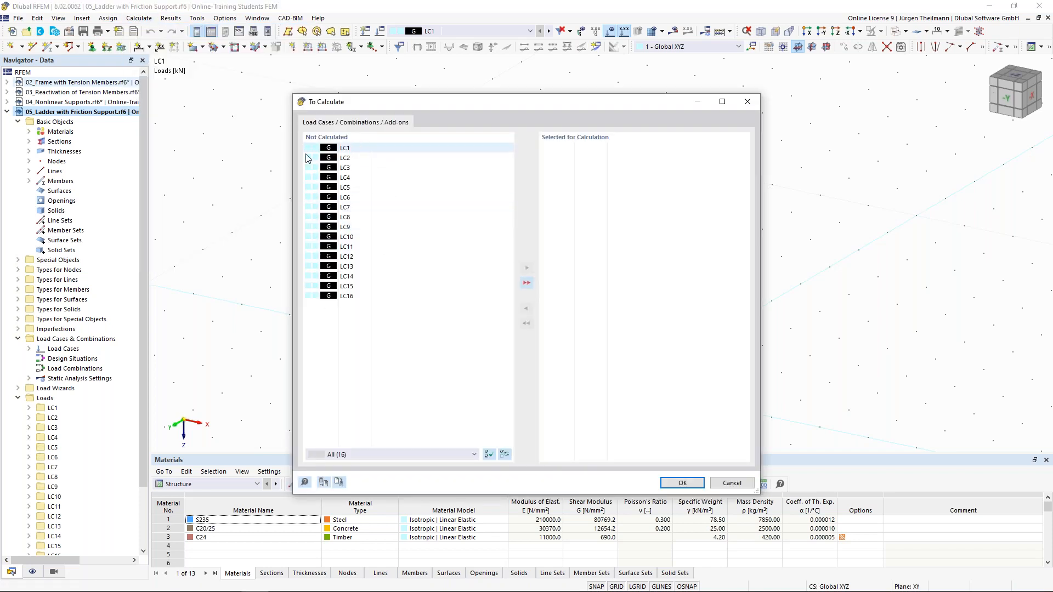
pyautogui.click(526, 282)
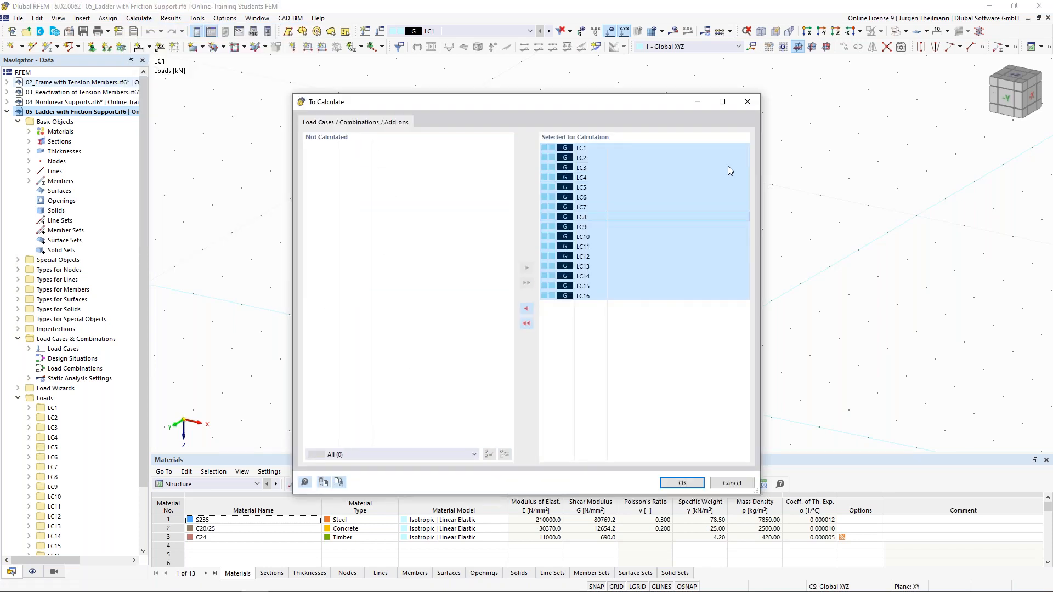
pyautogui.click(686, 483)
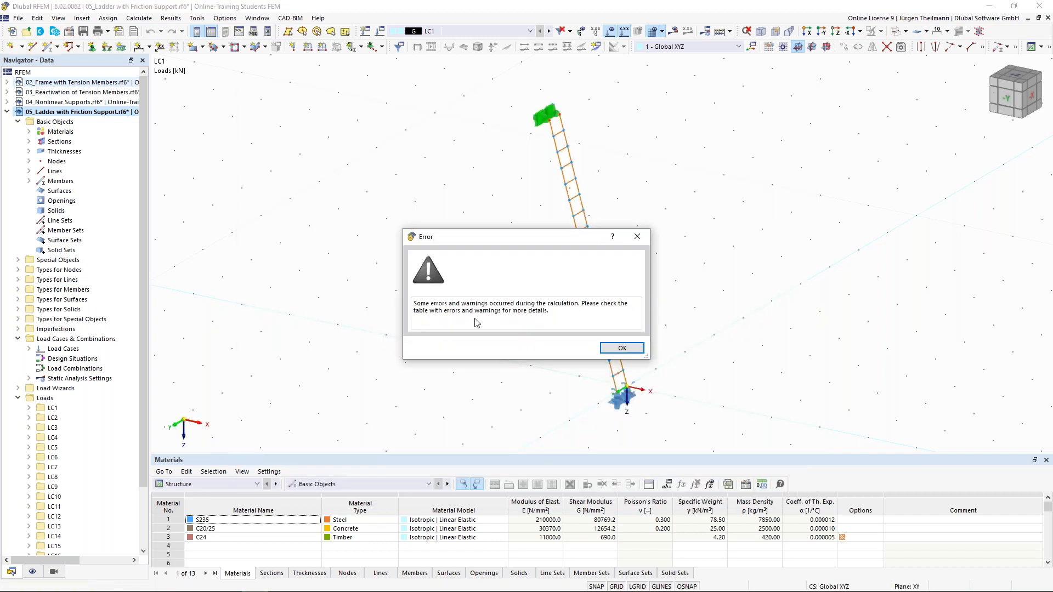
pyautogui.click(622, 350)
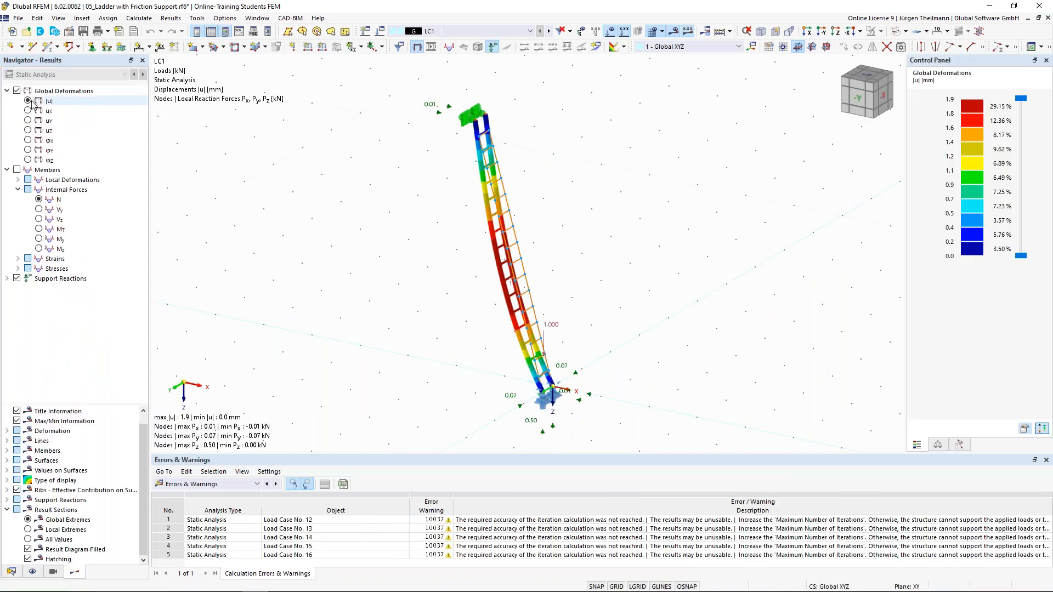
# Step the deformation results through the load cases from LC2 up to LC12.
pyautogui.scroll(1, 562, 392)
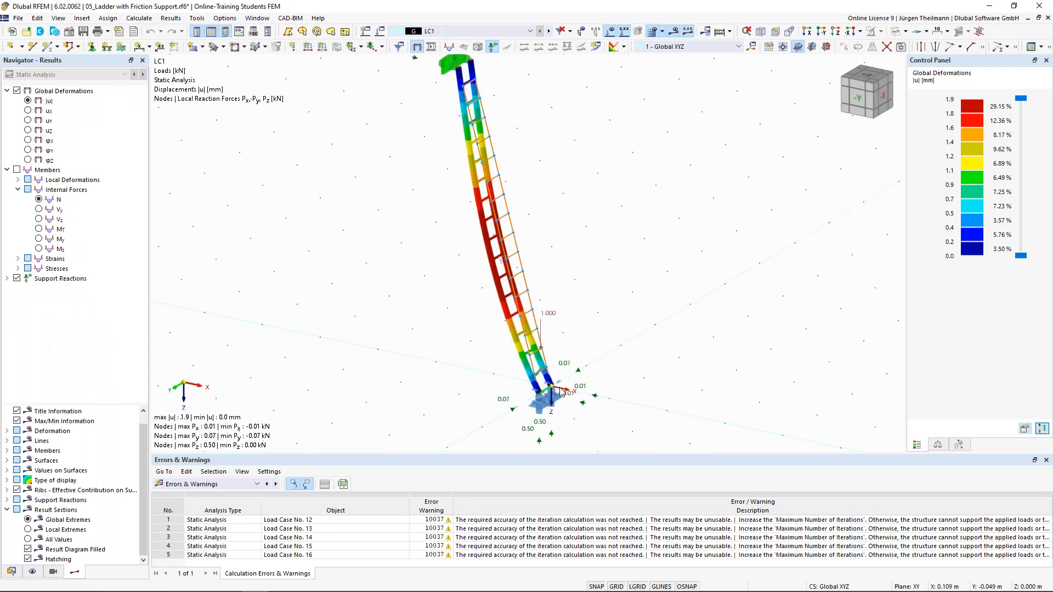
pyautogui.moveTo(611, 406); pyautogui.dragTo(678, 403, button='middle')
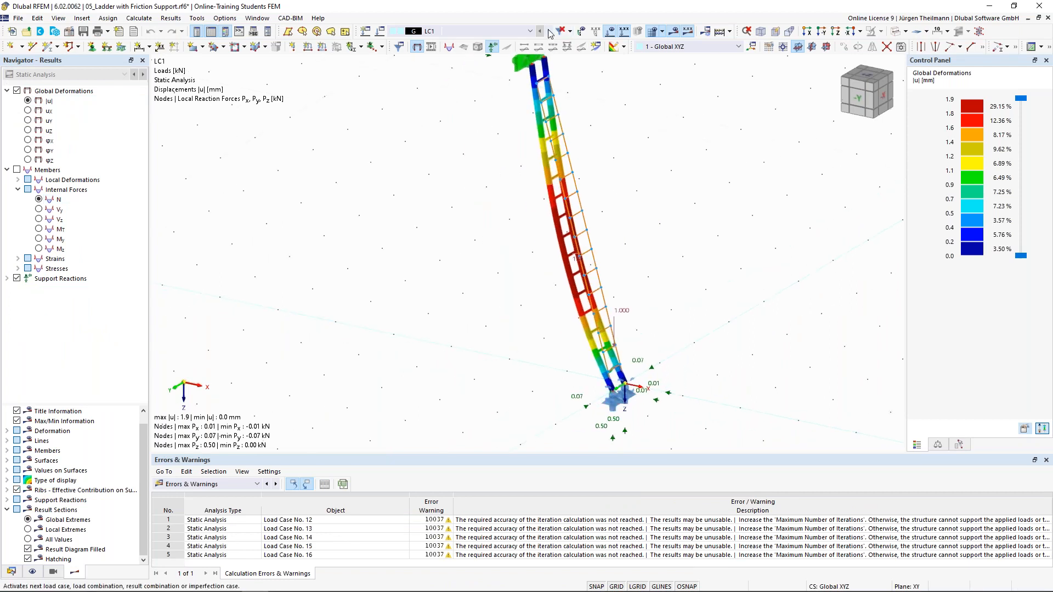
pyautogui.click(549, 33)
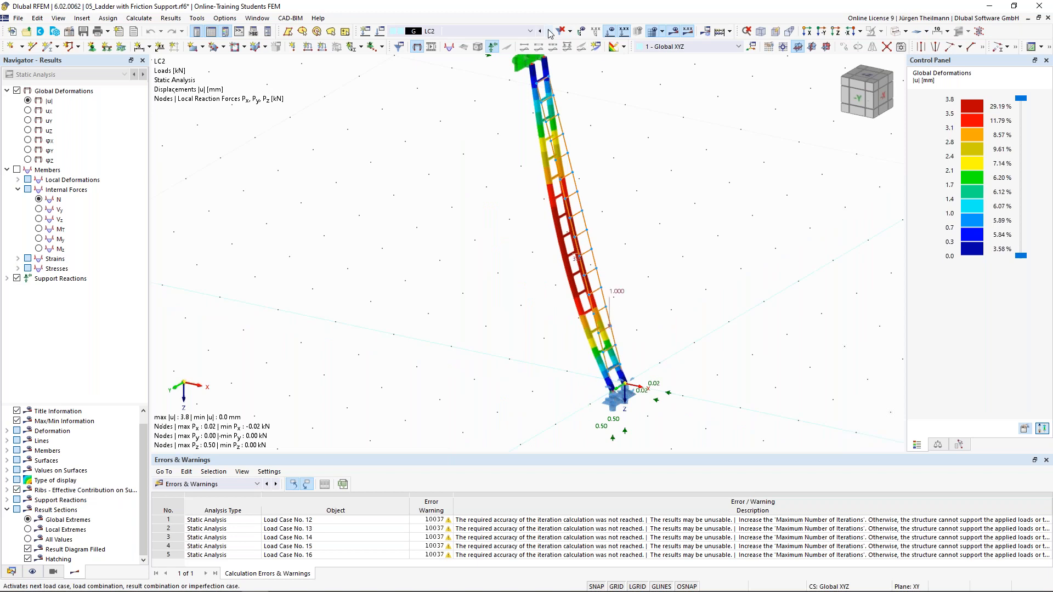
pyautogui.click(549, 32)
pyautogui.click(549, 33)
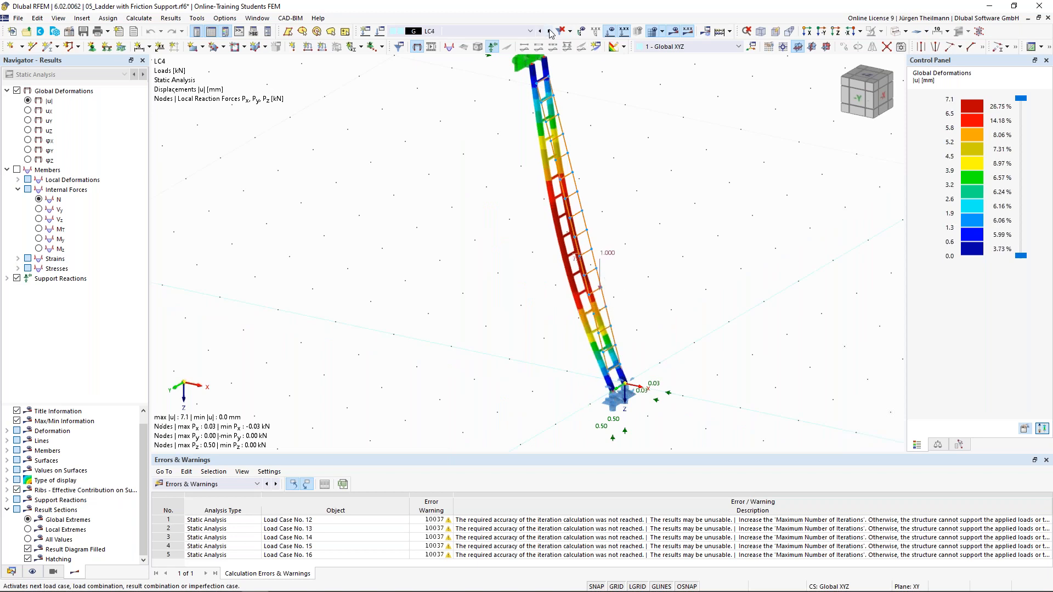
pyautogui.click(549, 33)
pyautogui.click(549, 33)
pyautogui.click(549, 33)
pyautogui.click(549, 33)
pyautogui.click(549, 33)
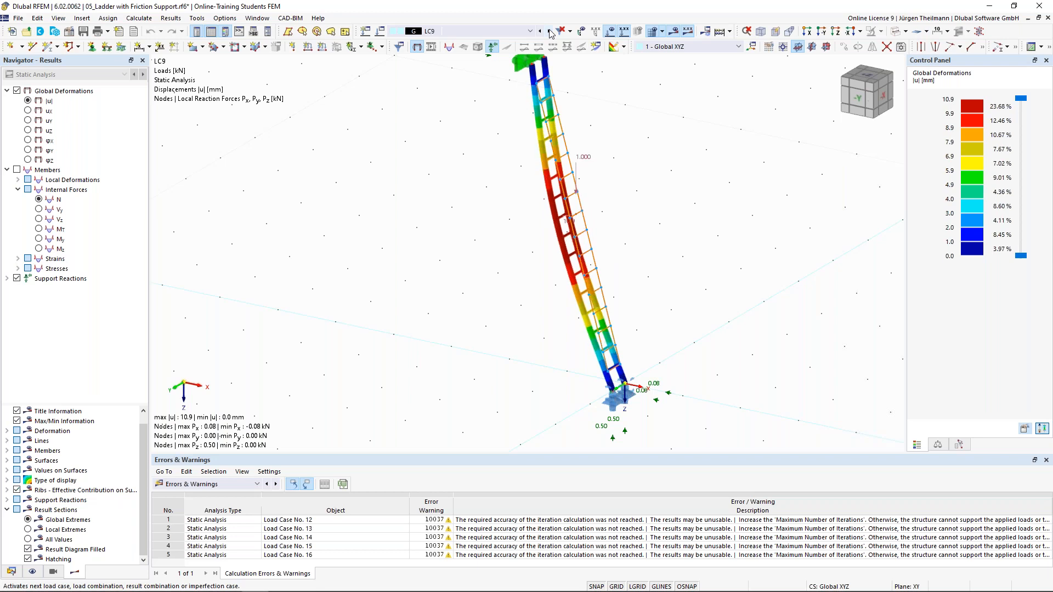
pyautogui.click(550, 33)
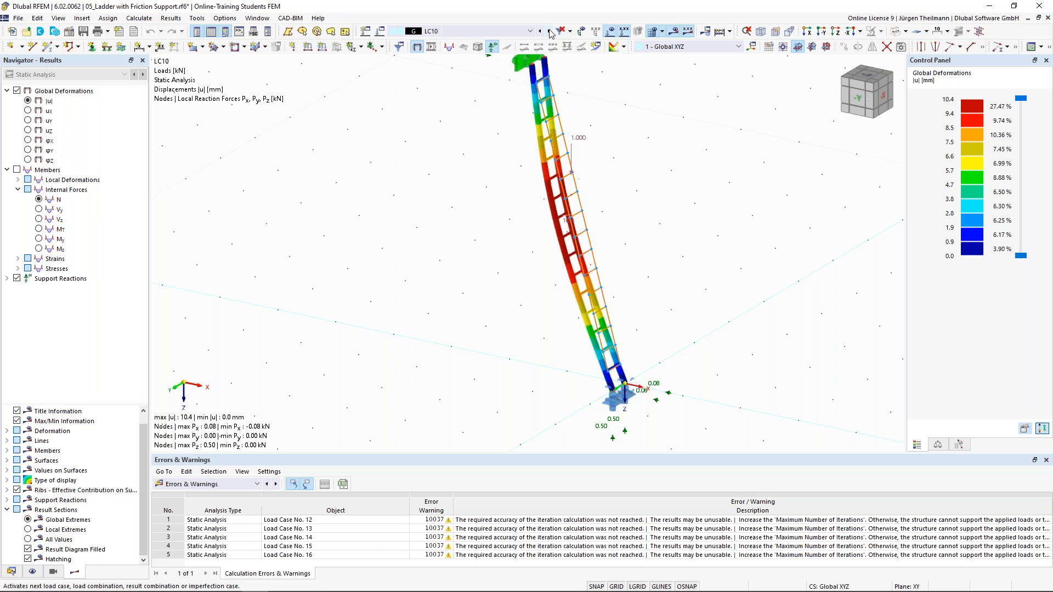
pyautogui.click(550, 32)
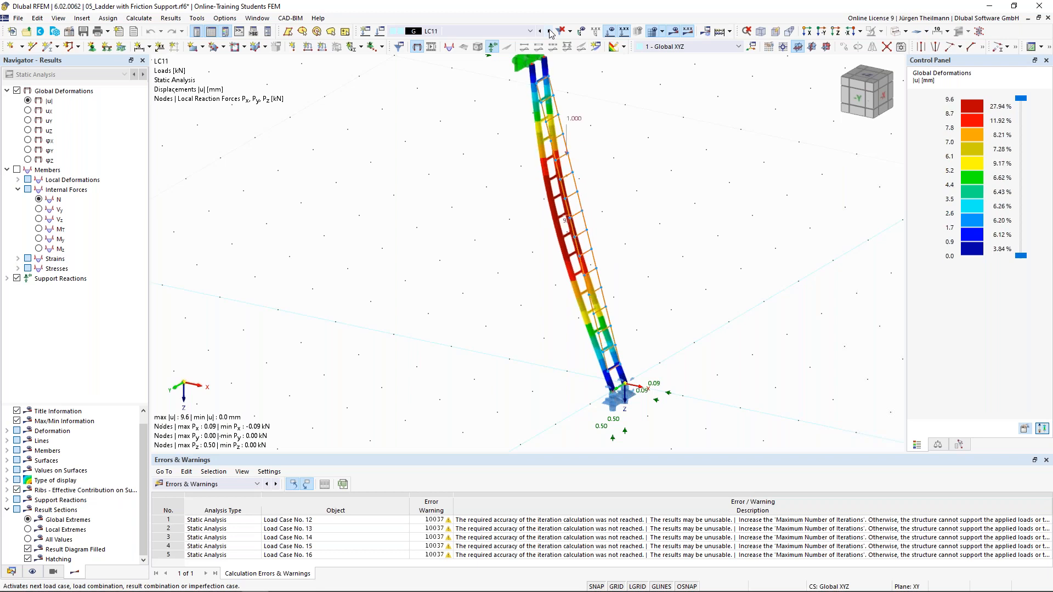
pyautogui.click(550, 32)
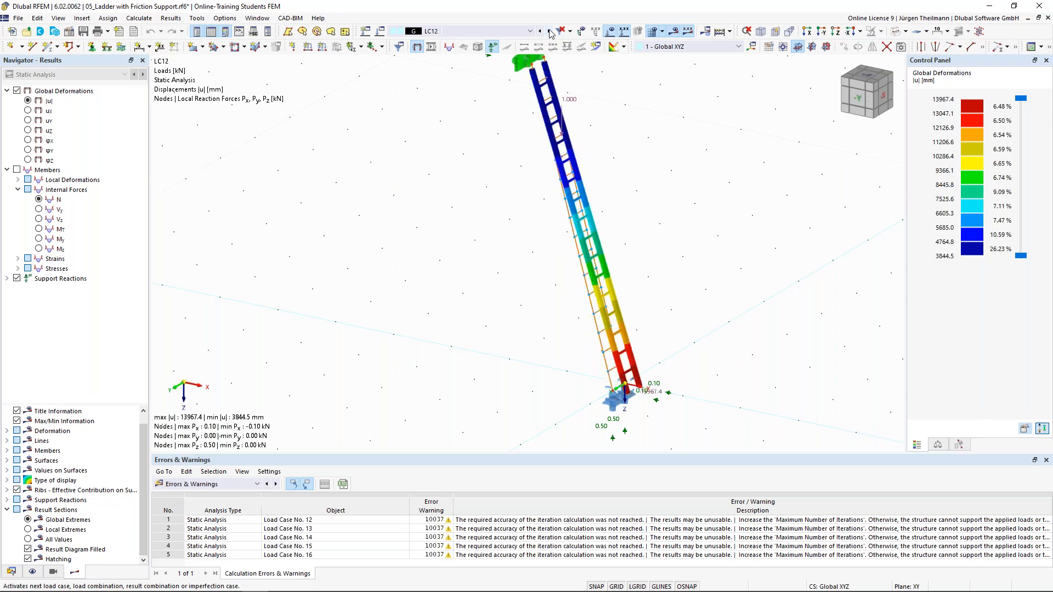
# Display LC12's ux displacements and open the active load case's settings.
pyautogui.moveTo(465, 247); pyautogui.dragTo(443, 251, button='middle')
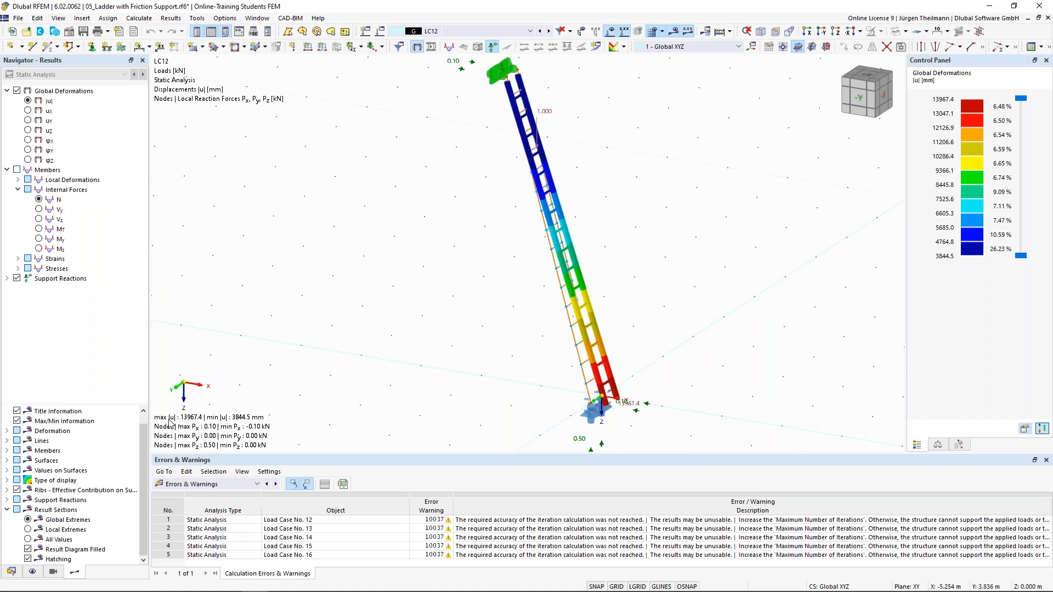
pyautogui.click(28, 111)
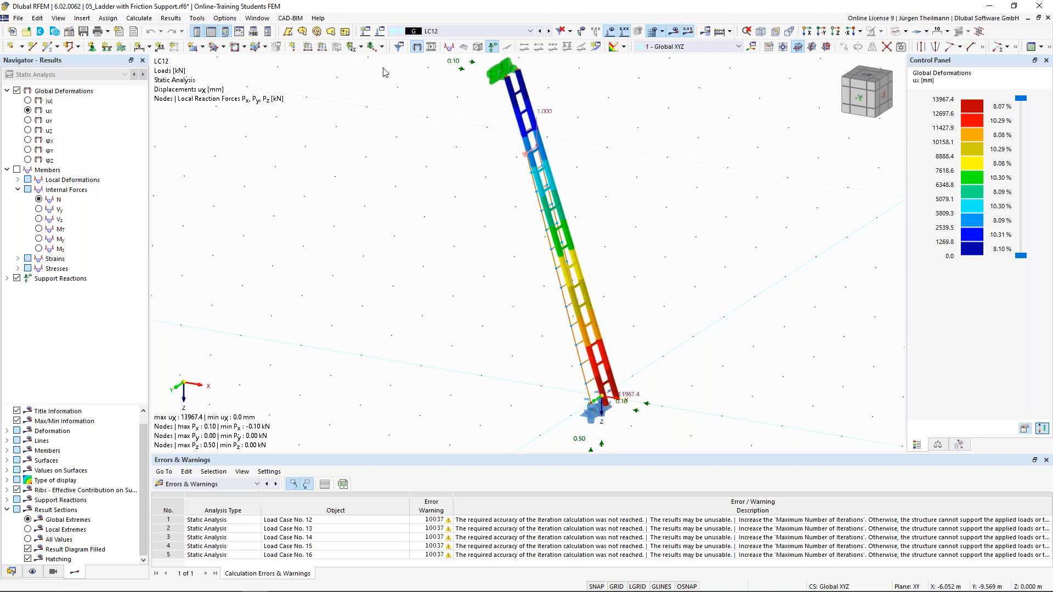
pyautogui.click(381, 32)
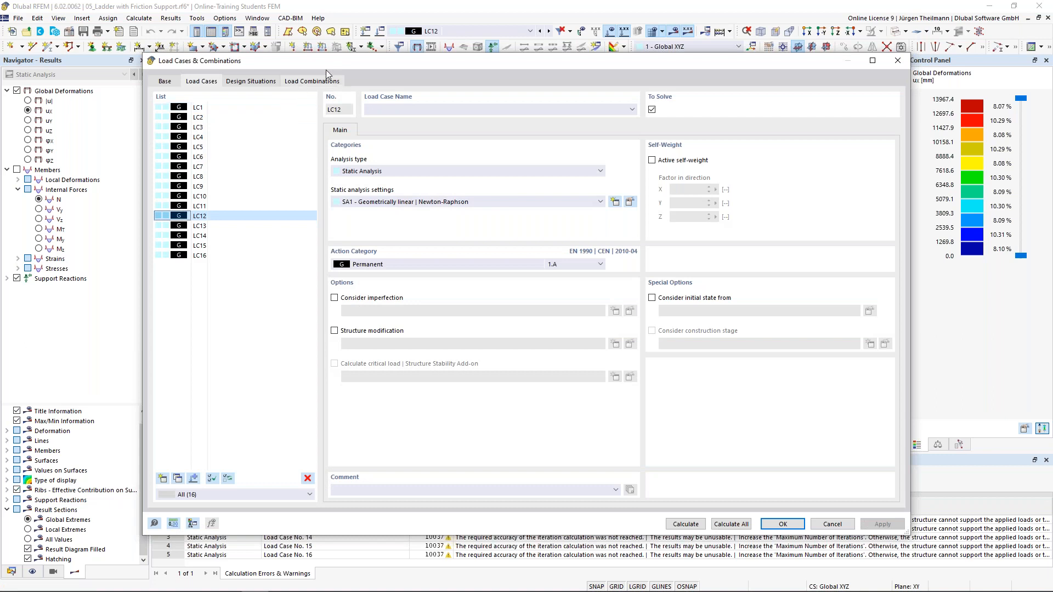
# Create a new load combination using static analysis settings SA1 geometrically linear Newton-Raphson.
pyautogui.click(311, 81)
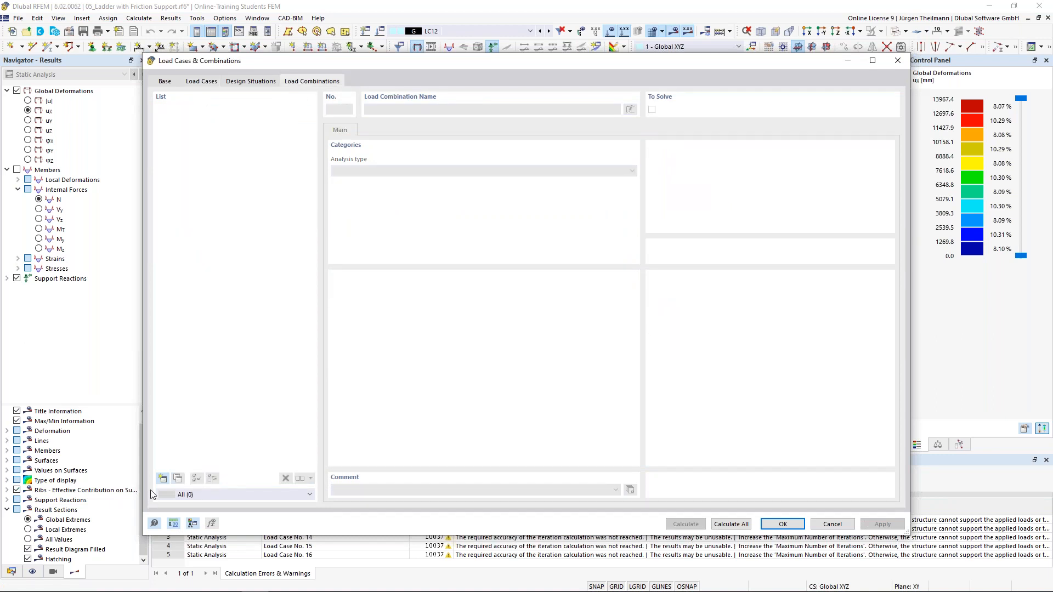
pyautogui.click(162, 479)
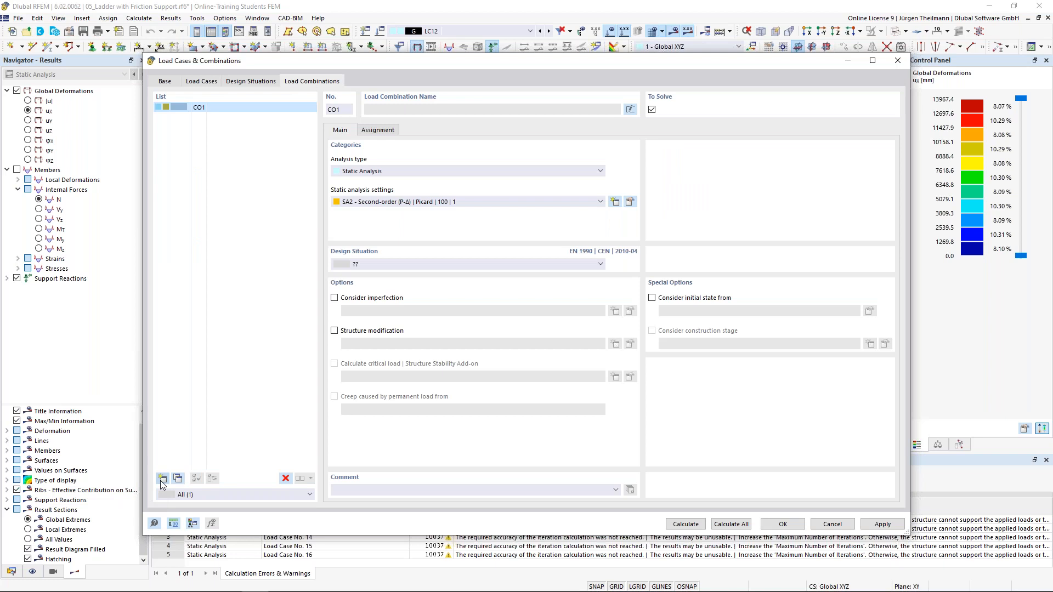
pyautogui.click(430, 202)
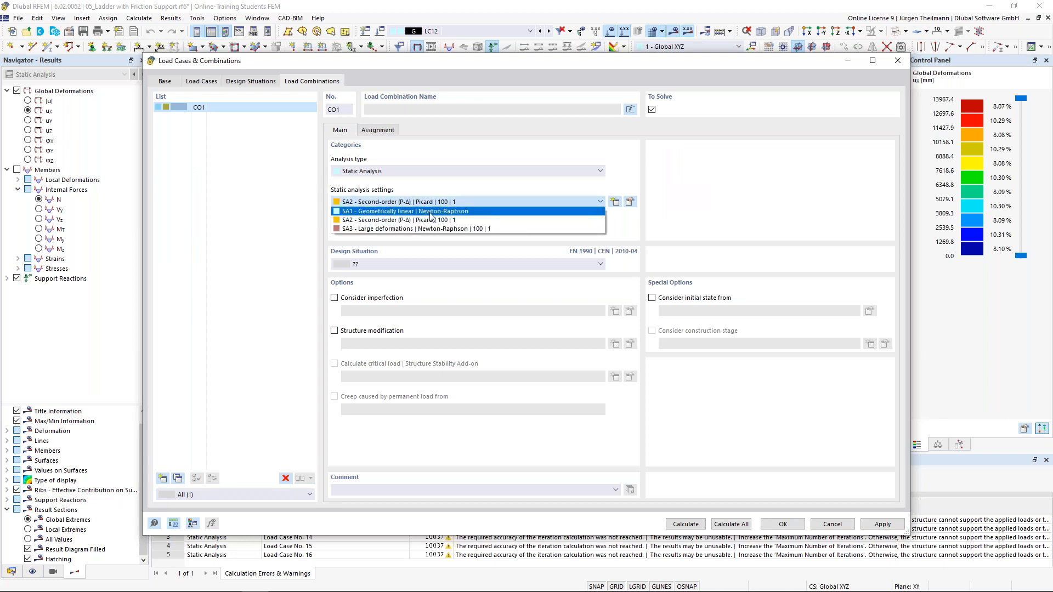
pyautogui.click(430, 212)
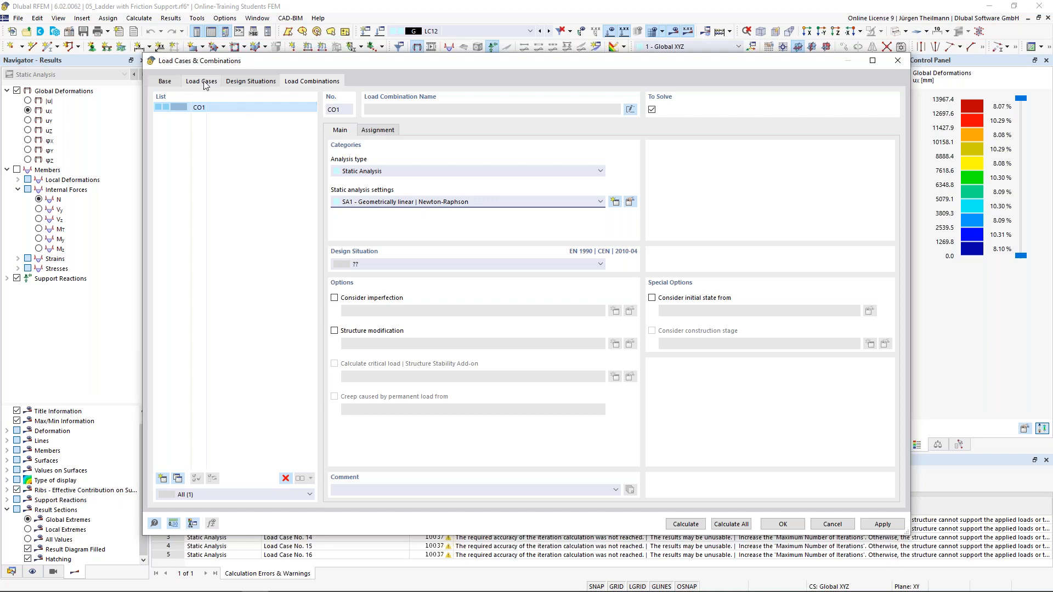
pyautogui.click(393, 264)
pyautogui.click(400, 261)
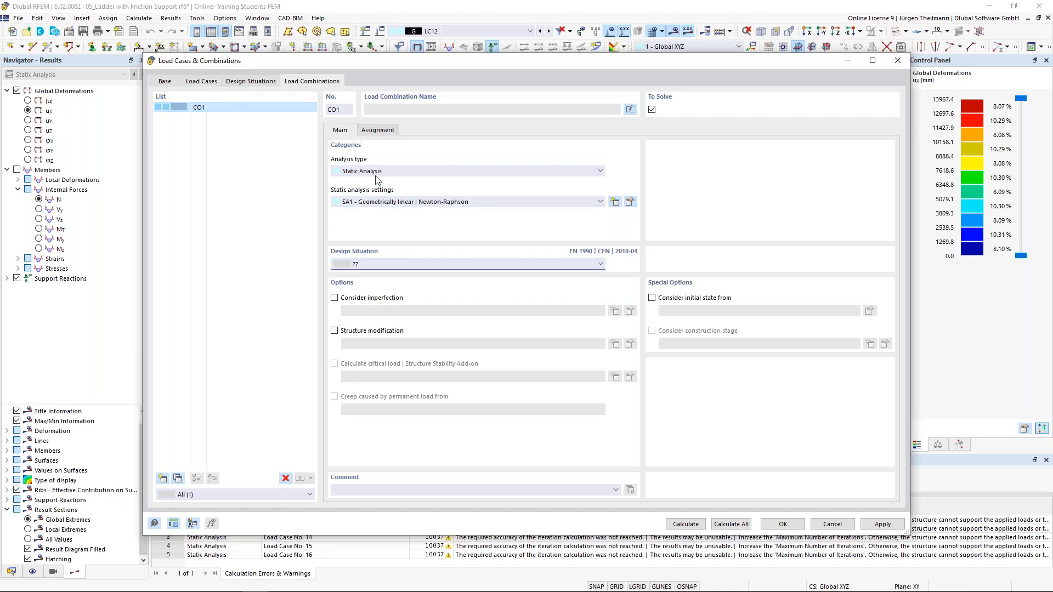
# Assign LC12 and LC1 to CO1, then attempt calculation and dismiss the missing-design-situation error.
pyautogui.click(374, 132)
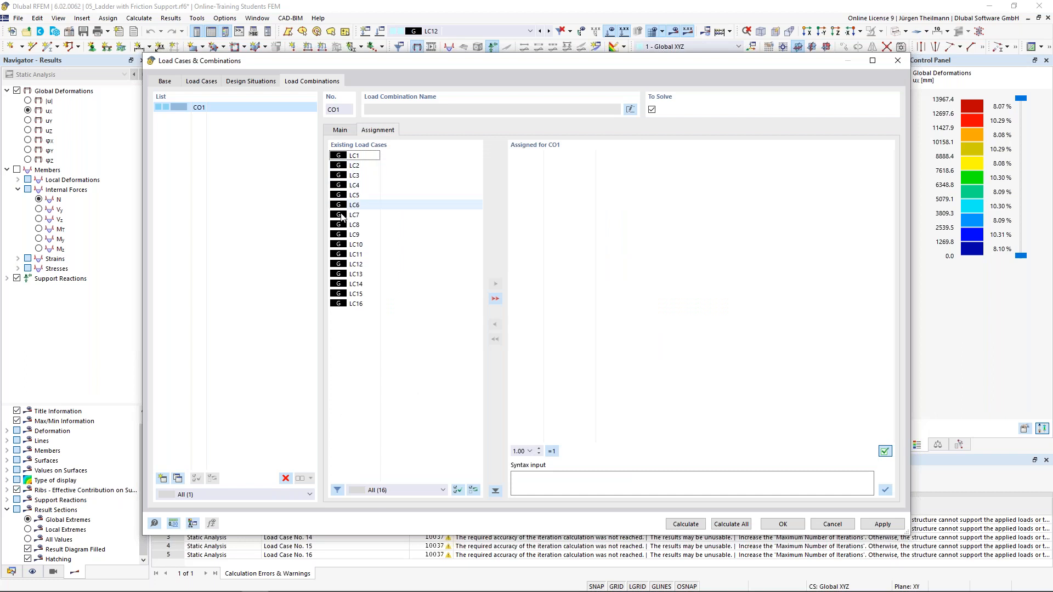
pyautogui.doubleClick(340, 266)
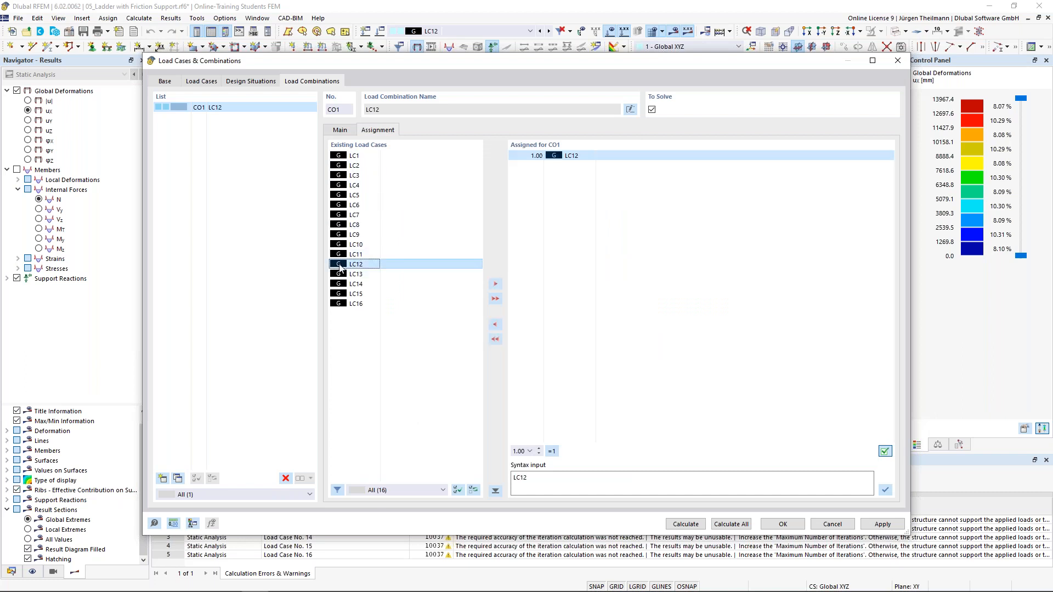
pyautogui.doubleClick(339, 156)
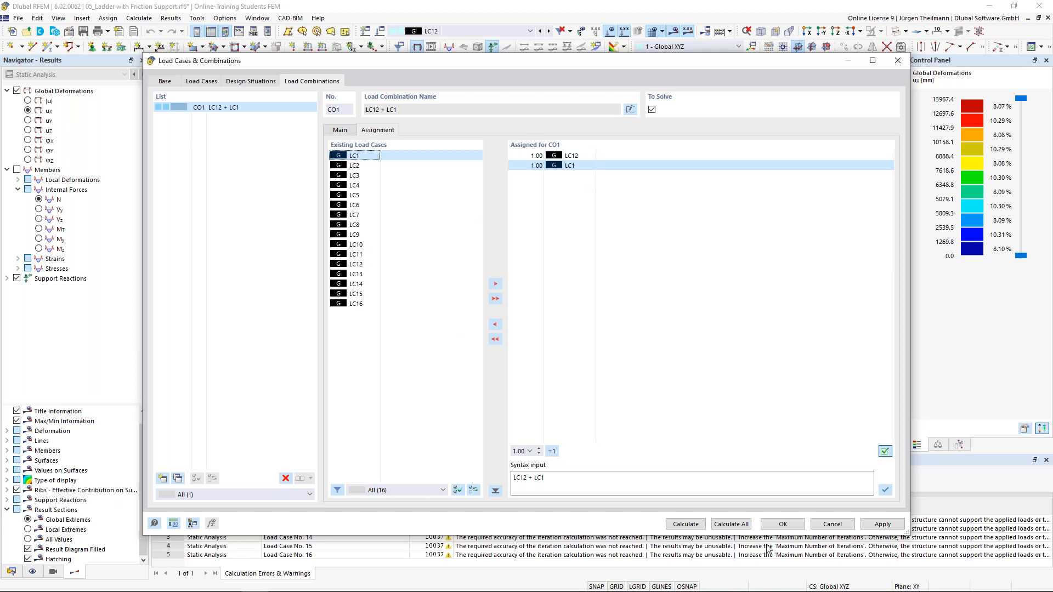
pyautogui.click(684, 525)
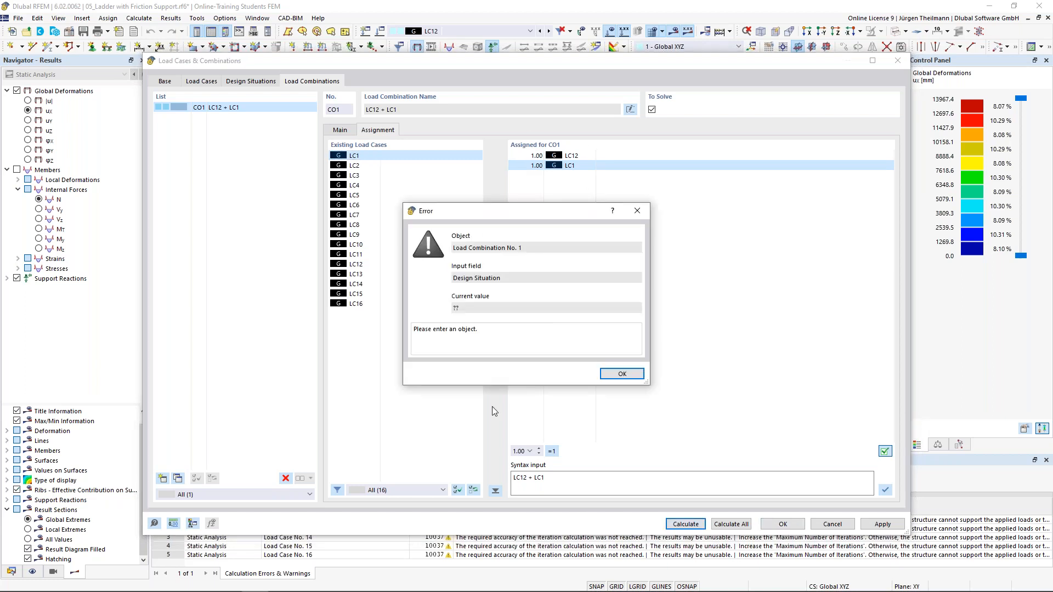
pyautogui.click(623, 373)
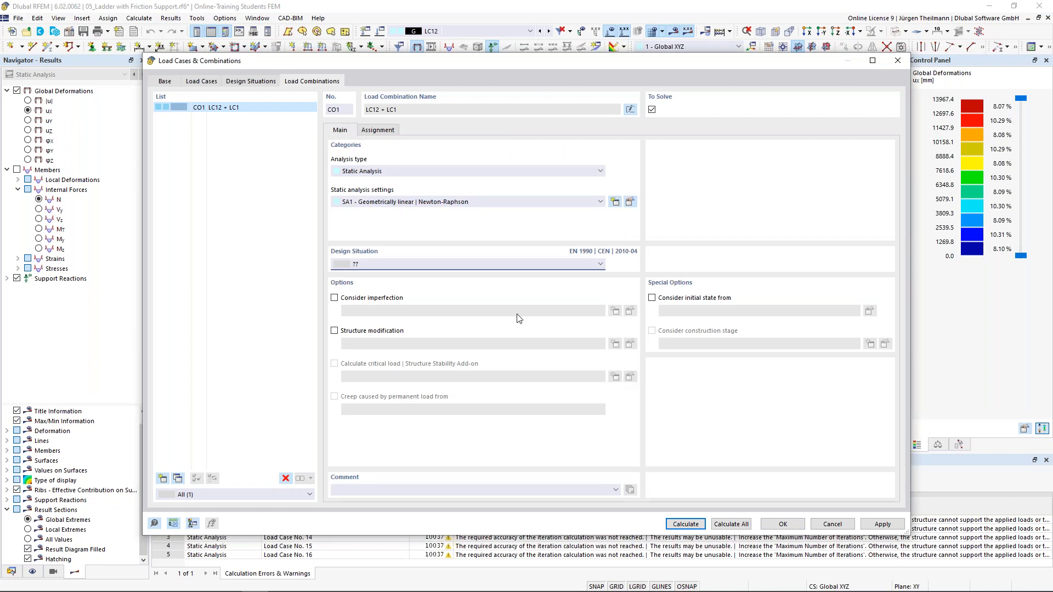
# Create design situation DS1 of type ULS (EQU) Permanent and transient.
pyautogui.click(250, 83)
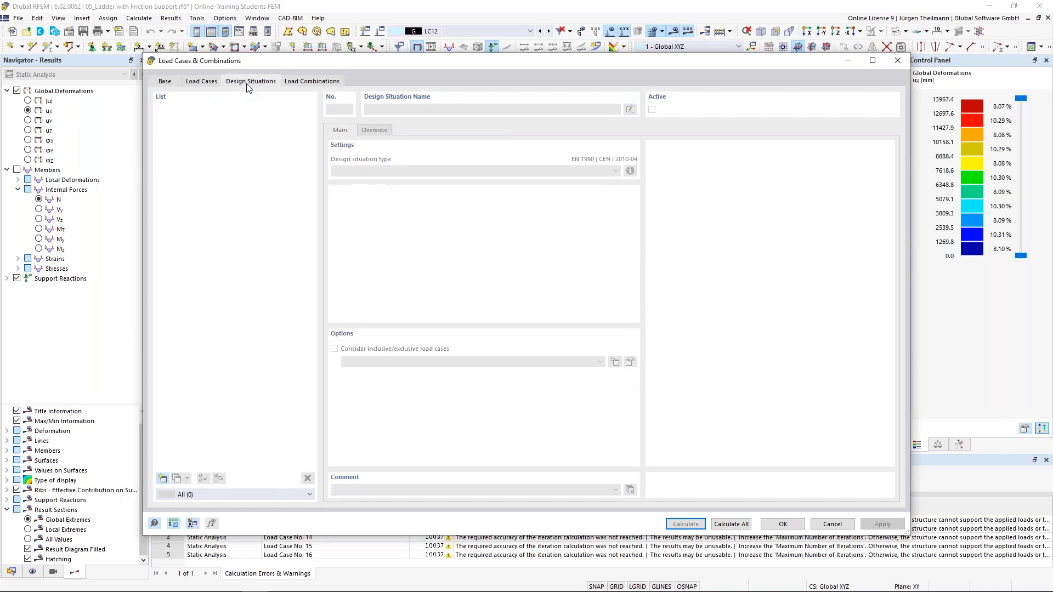
pyautogui.click(163, 479)
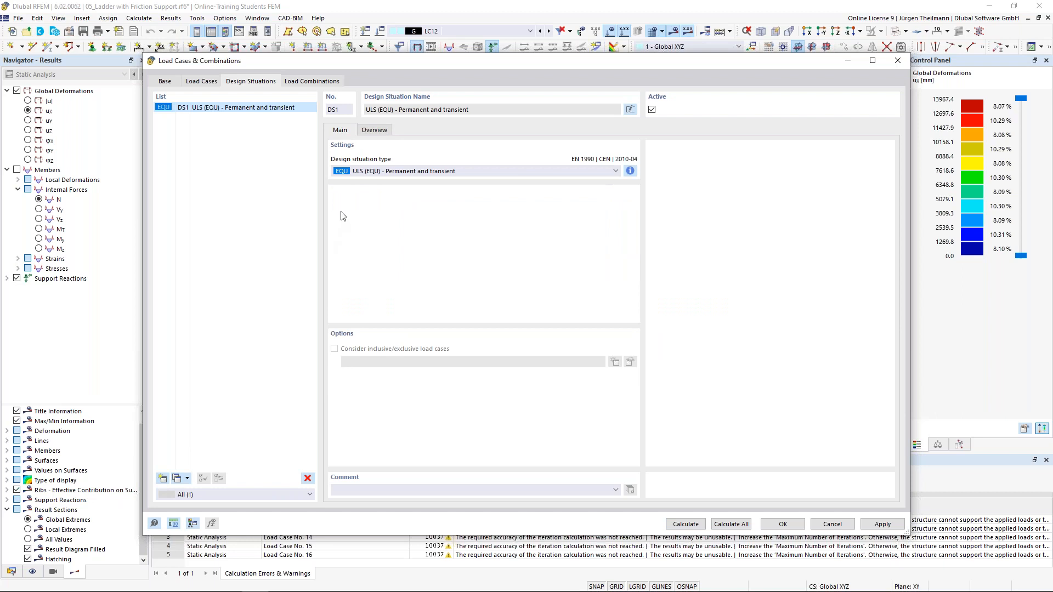
pyautogui.click(363, 171)
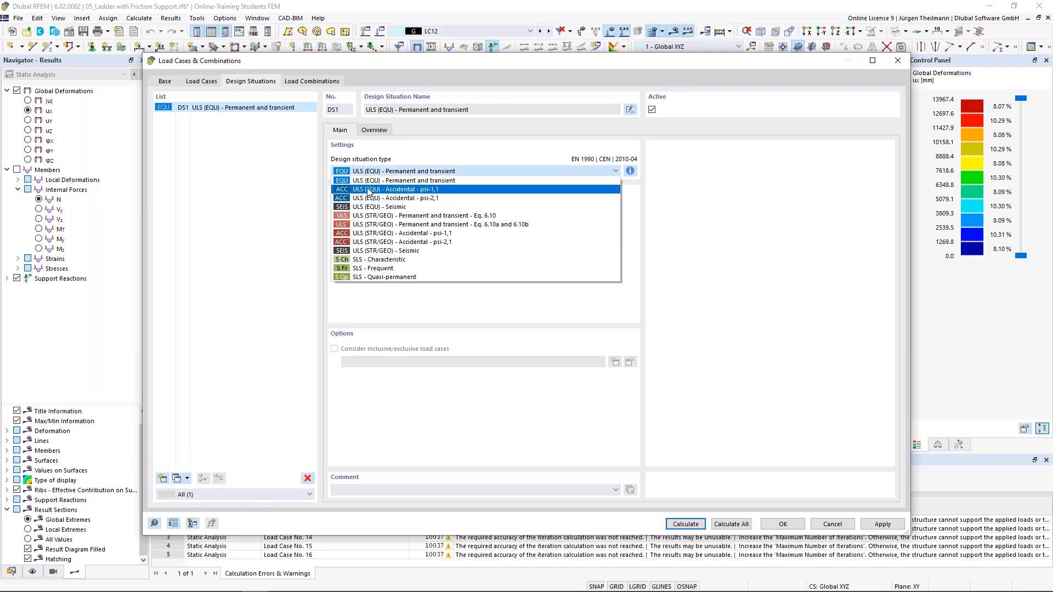
pyautogui.click(372, 175)
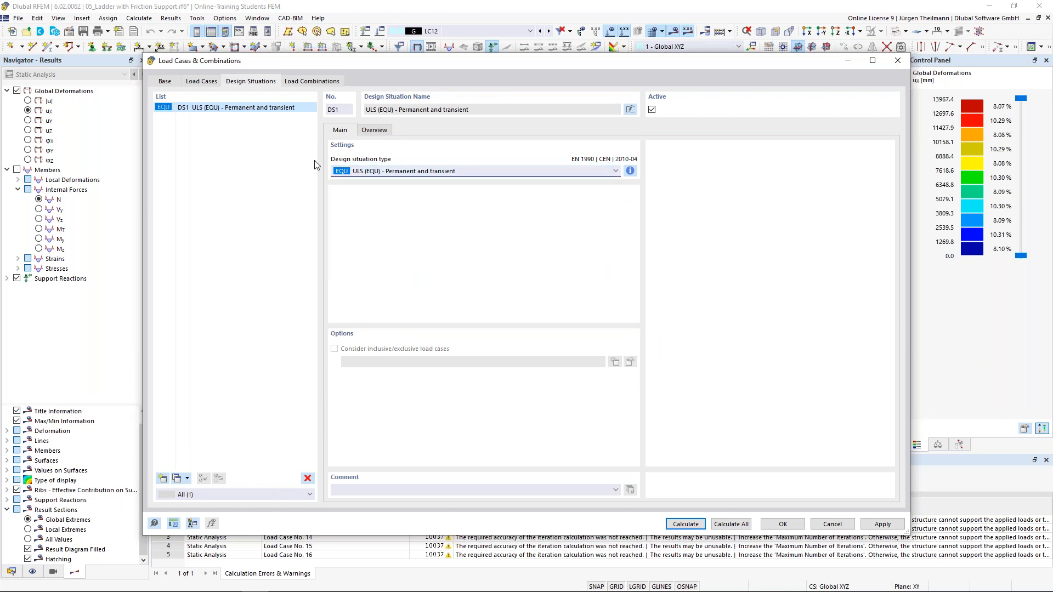
# Calculate CO1, with ux reaching -9.9 mm, then collapse the ladder's data tree.
pyautogui.click(304, 82)
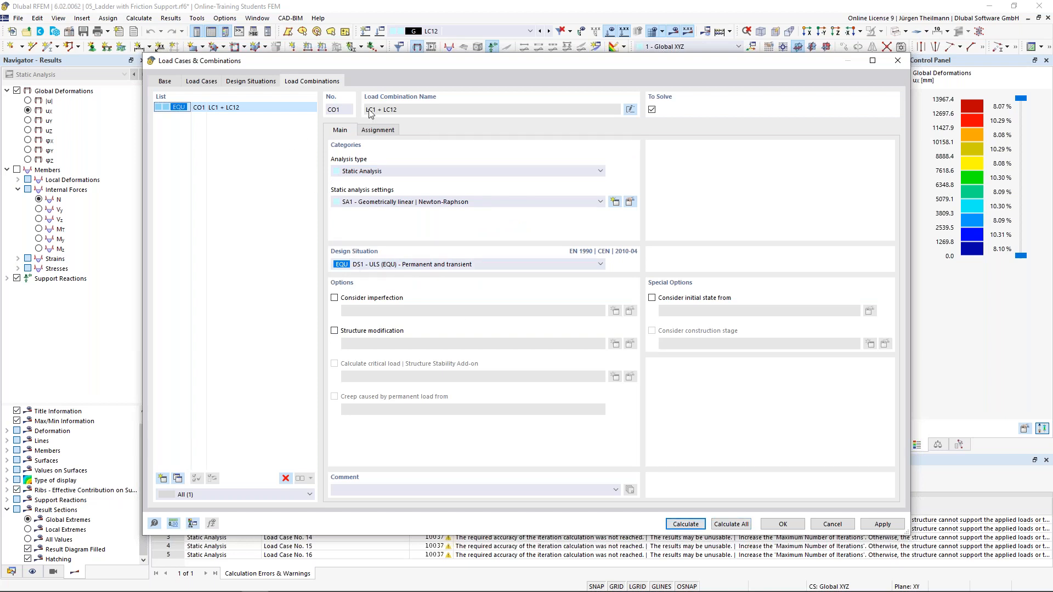
pyautogui.click(685, 524)
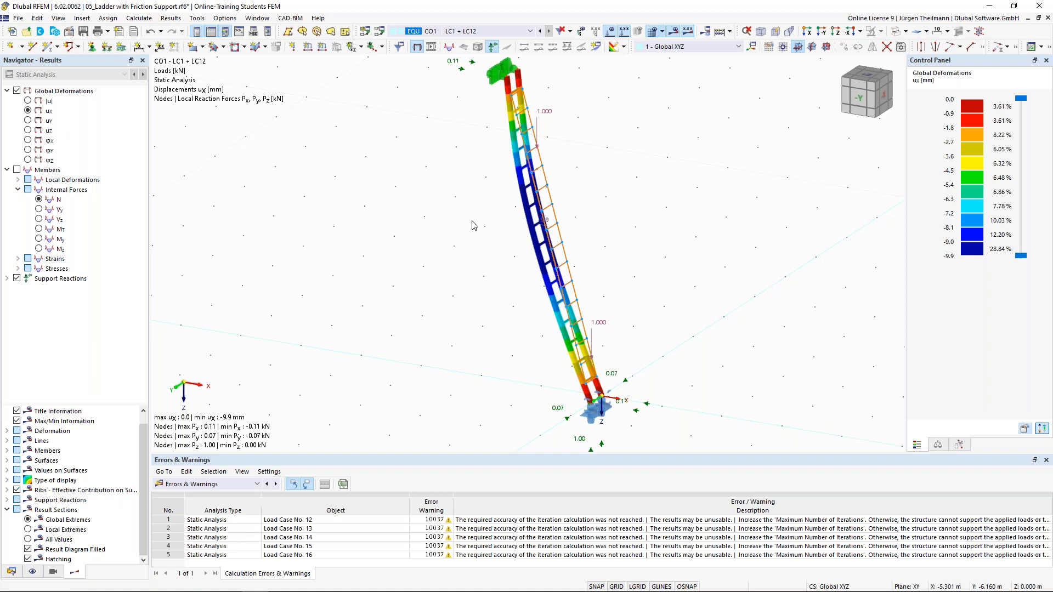
pyautogui.click(11, 571)
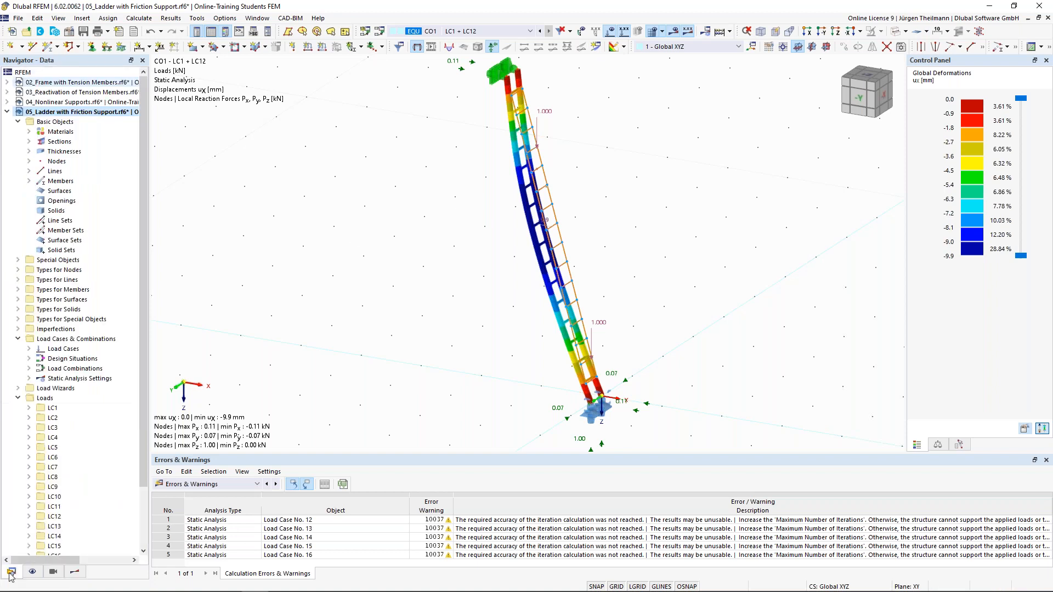
pyautogui.click(6, 112)
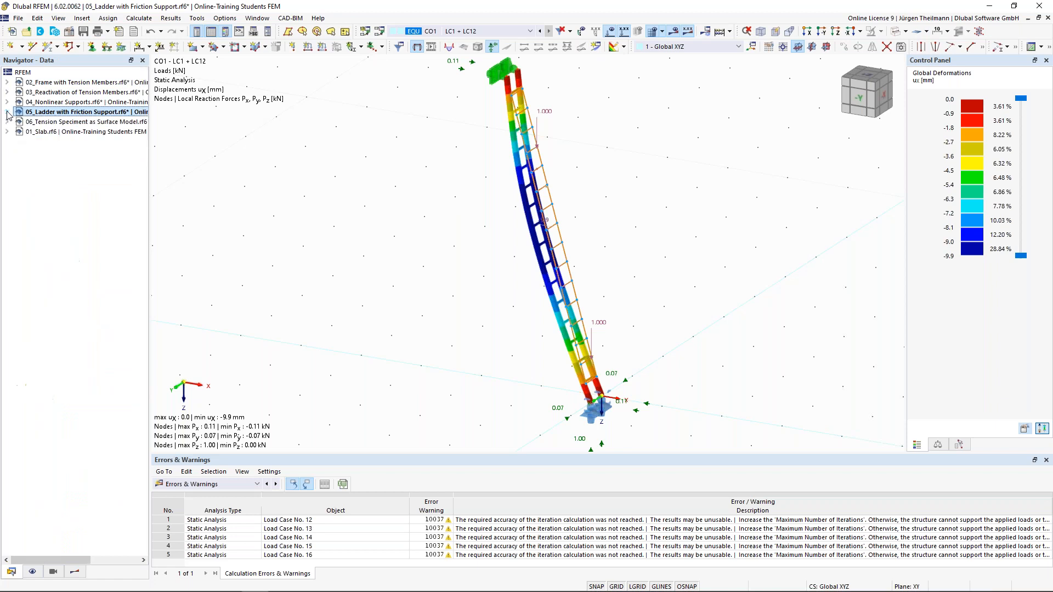
# Open 06_Tension Speciment as Surface Model, fit the whole specimen into view, and open its base data.
pyautogui.click(25, 122)
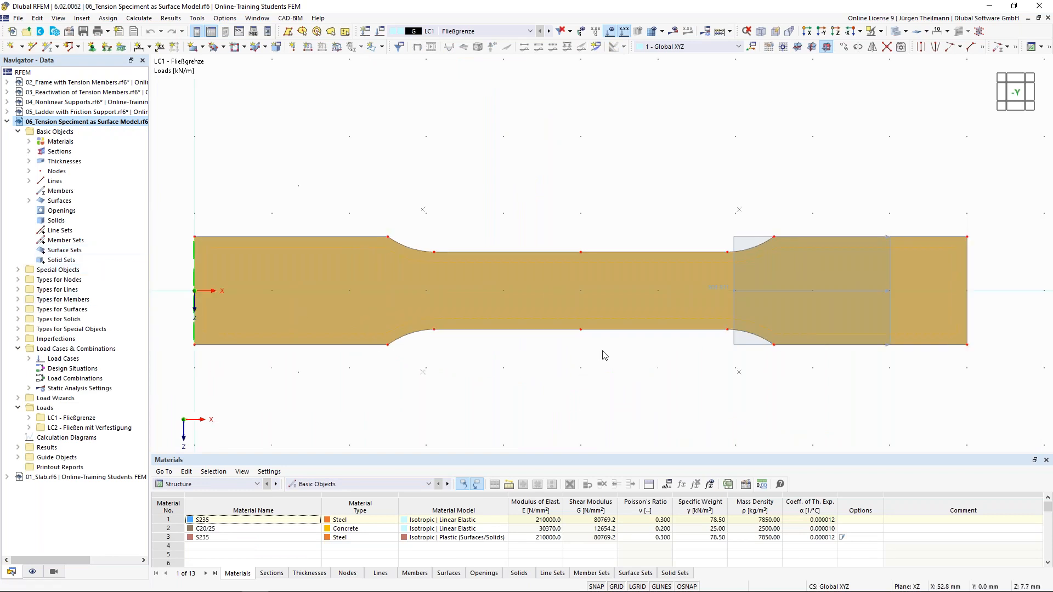
pyautogui.press('F8')
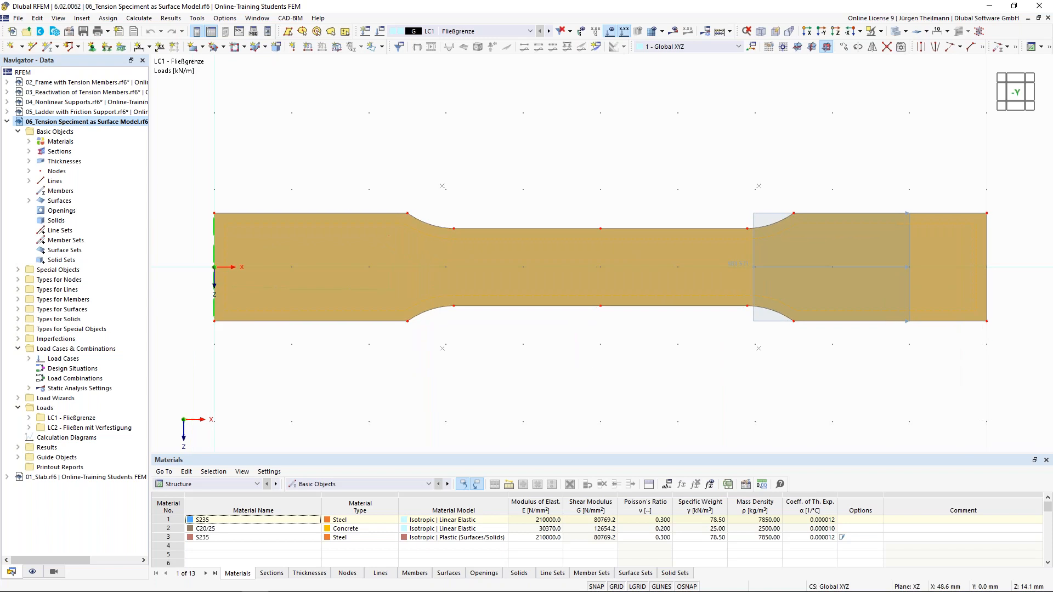
pyautogui.scroll(-1, 590, 380)
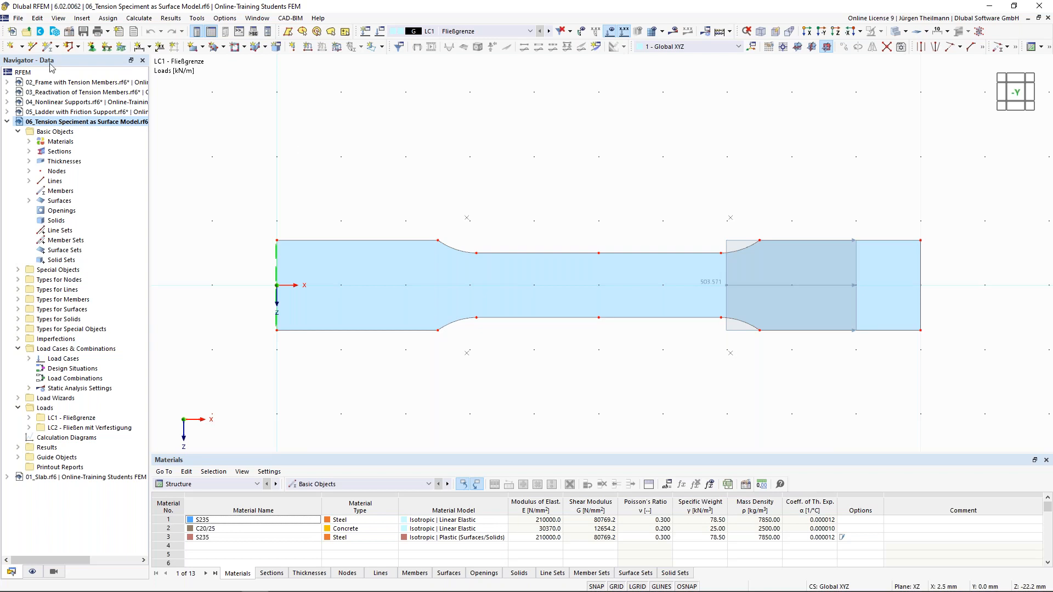
pyautogui.click(71, 34)
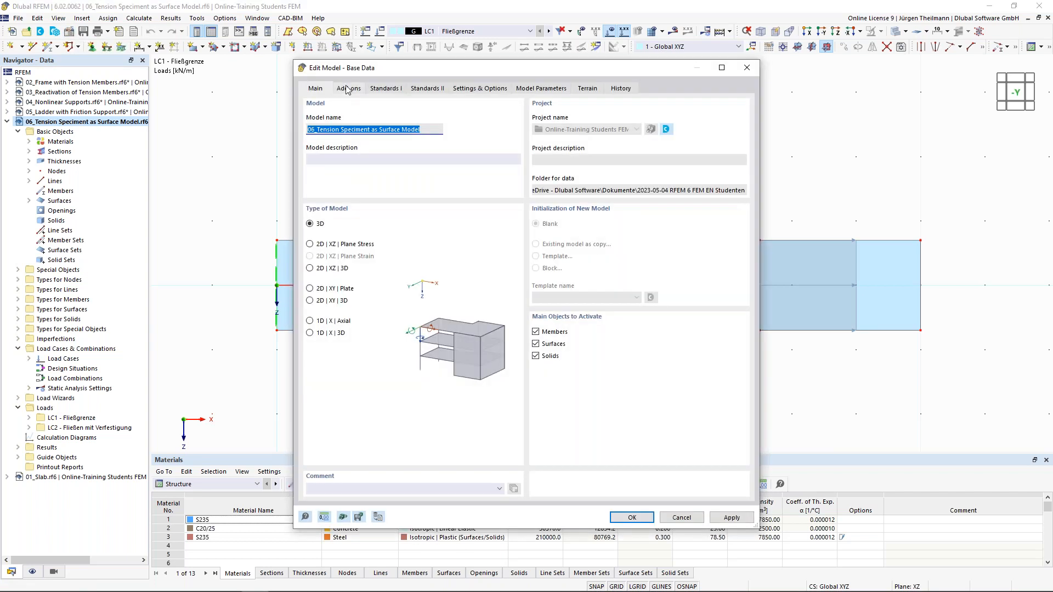
pyautogui.click(347, 90)
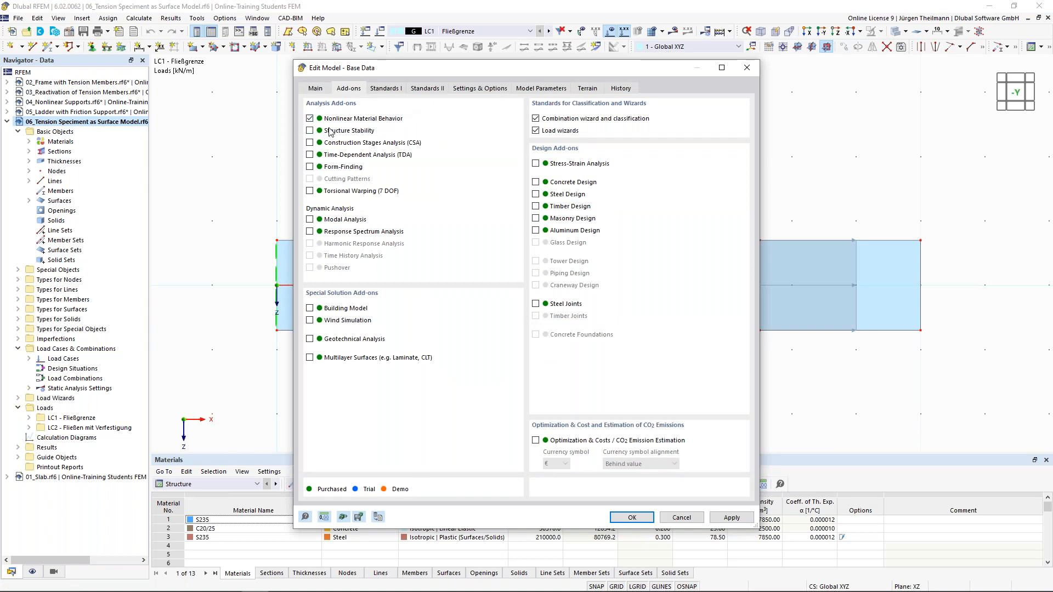
pyautogui.click(632, 517)
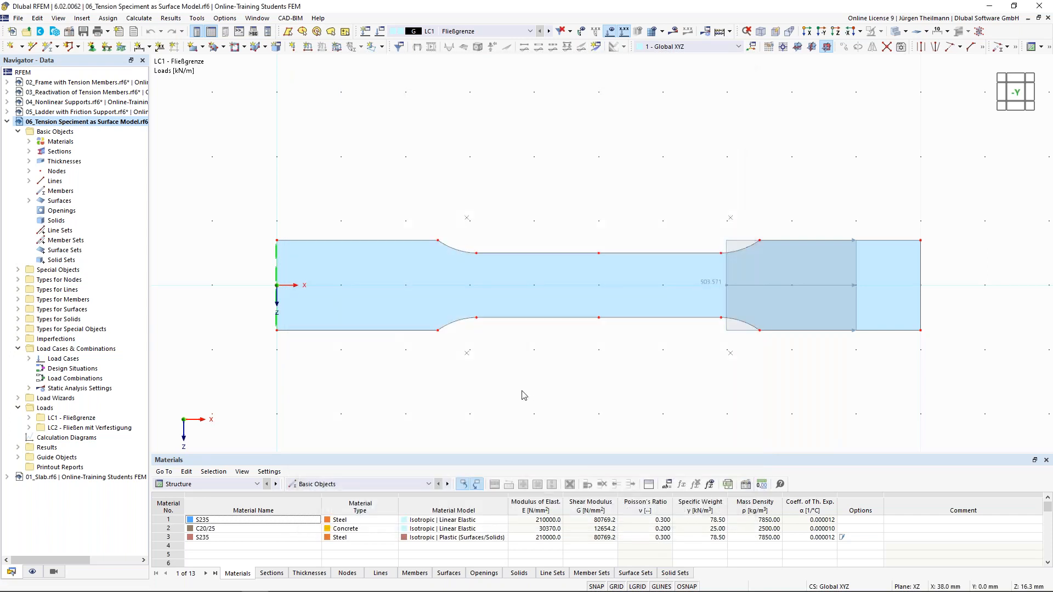
pyautogui.scroll(-1, 524, 395)
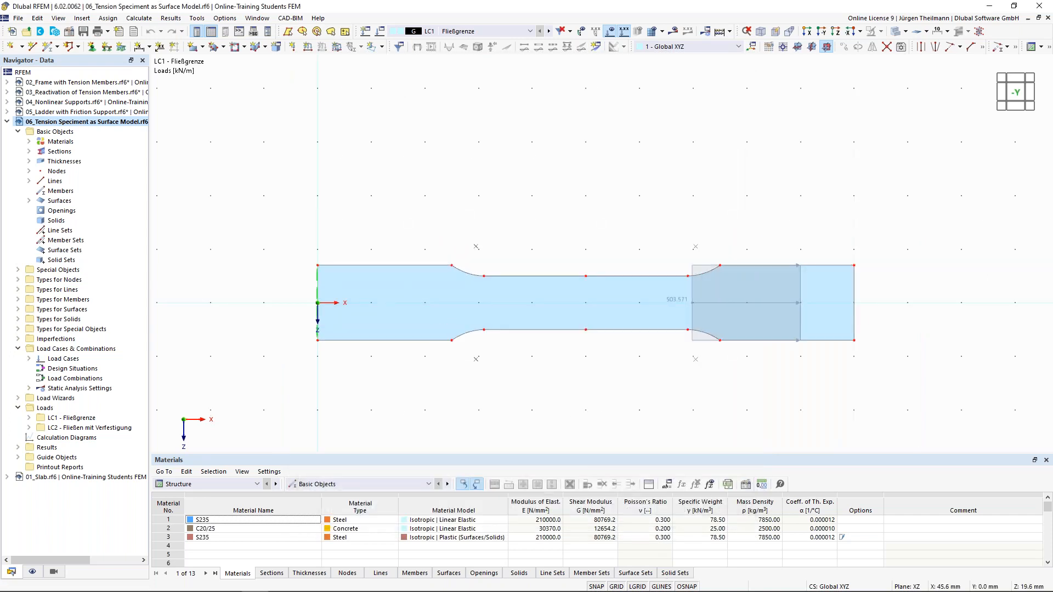
pyautogui.scroll(2, 545, 341)
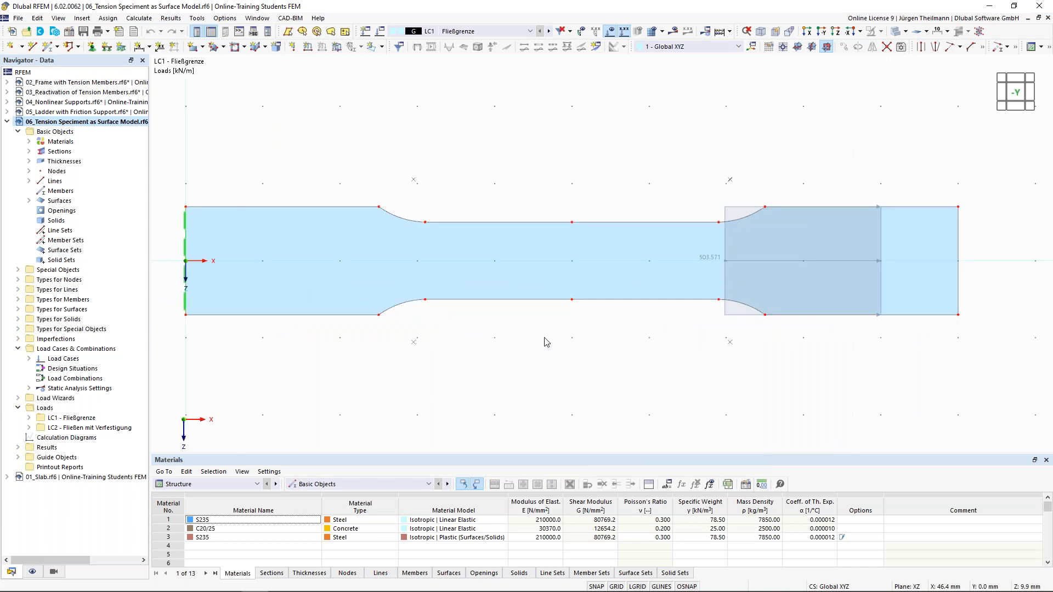
pyautogui.scroll(-1, 546, 341)
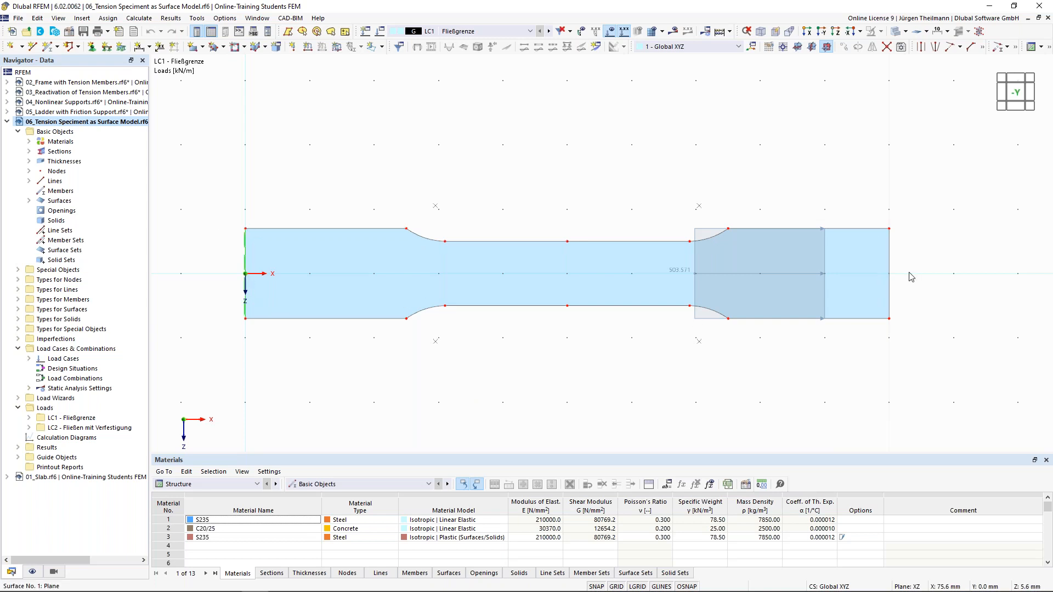
pyautogui.moveTo(890, 323)
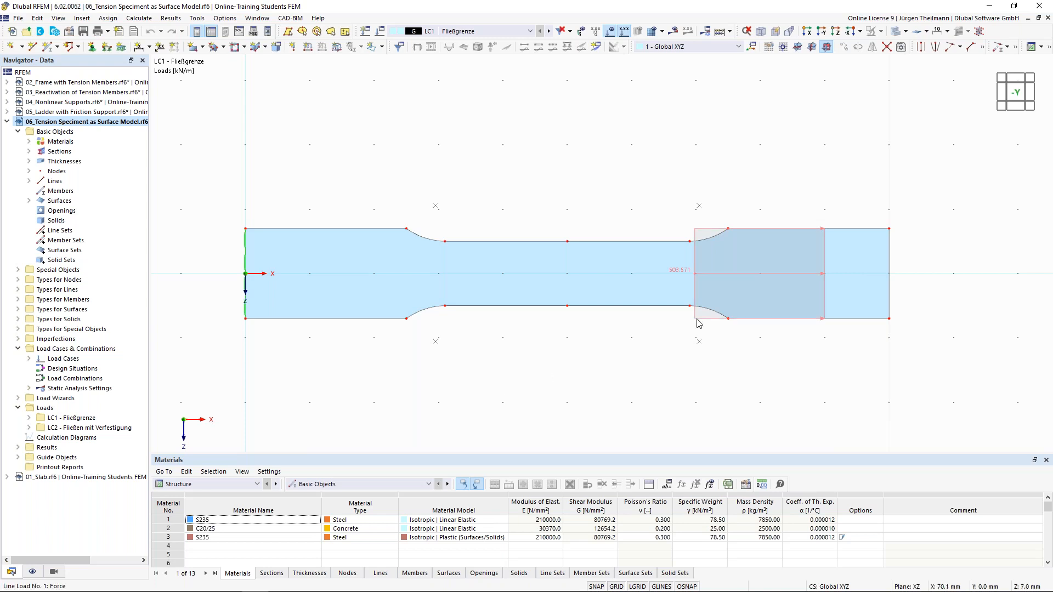
pyautogui.moveTo(698, 322)
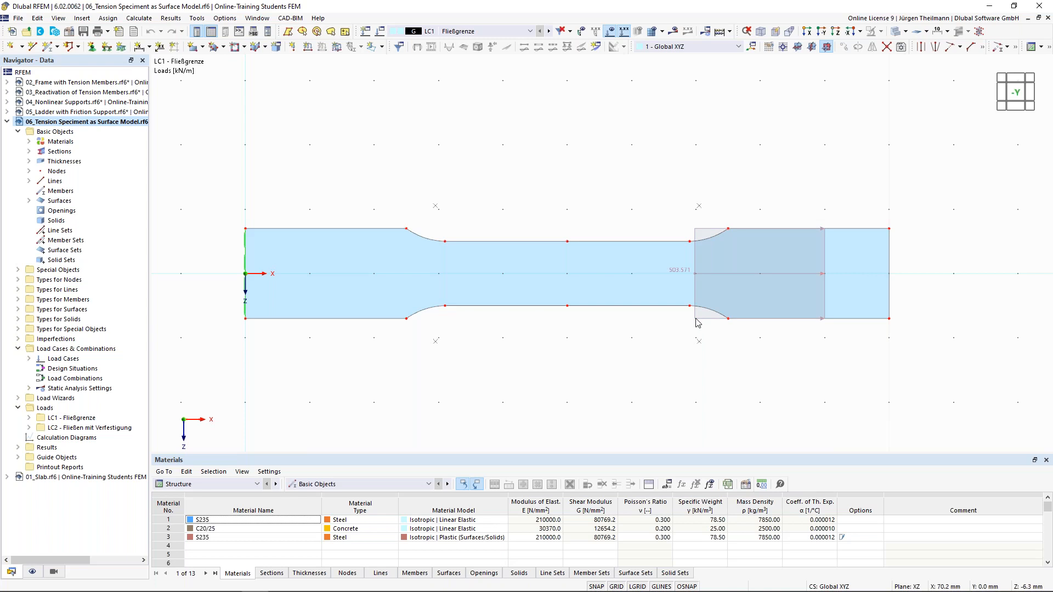
pyautogui.moveTo(577, 273)
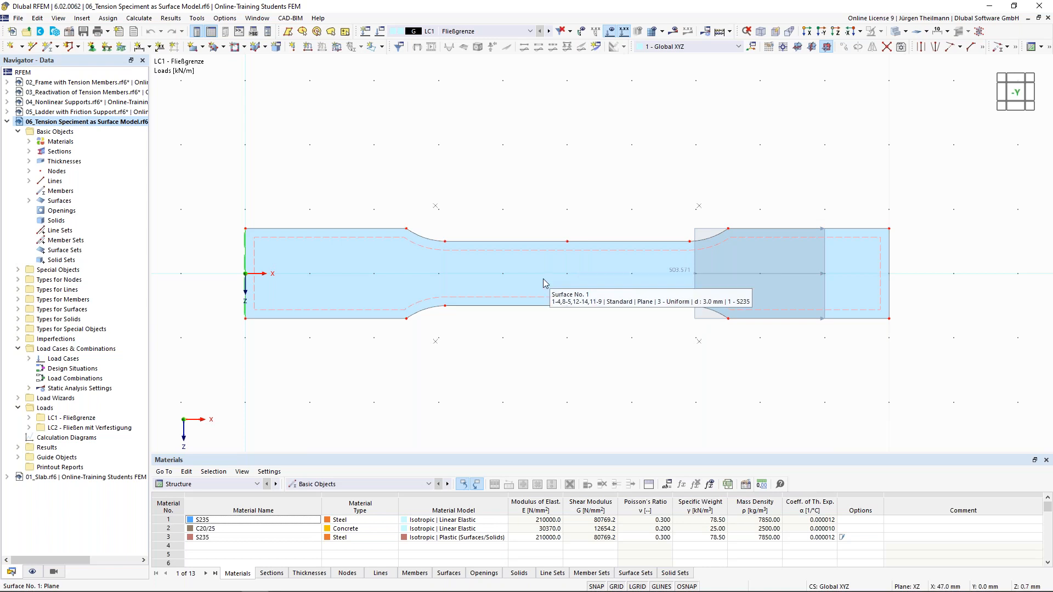
# Add linear dimensions: middle width 0.010 between edge nodes, right end 0.014 in the second plane.
pyautogui.click(140, 51)
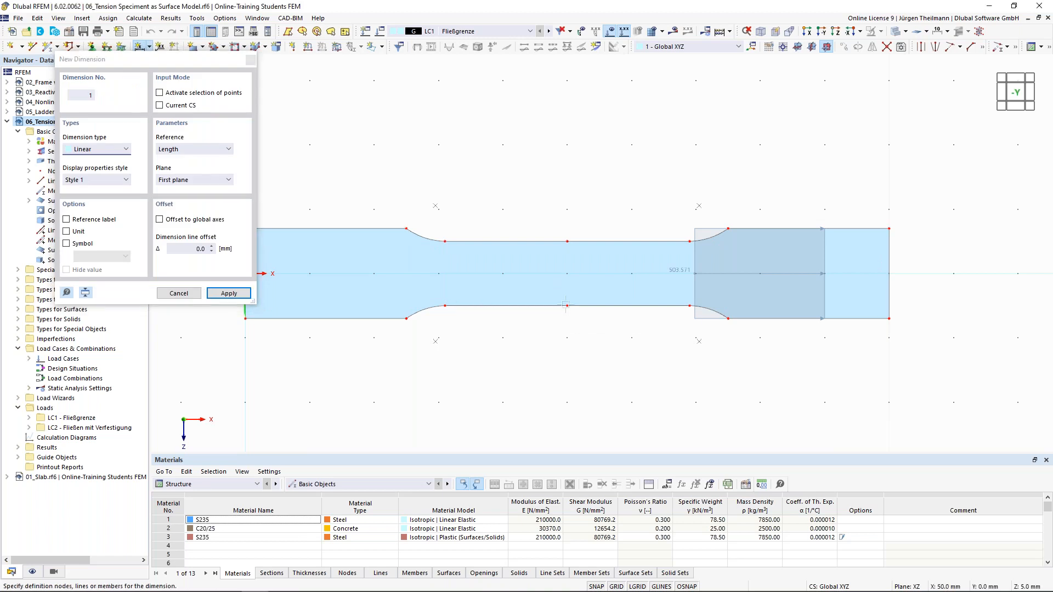
pyautogui.click(567, 241)
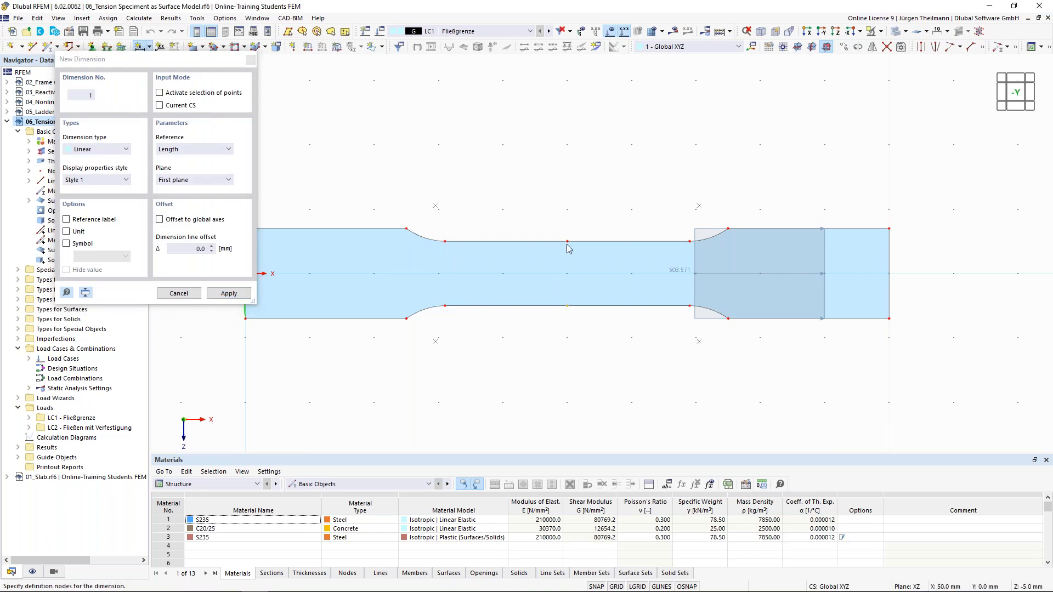
pyautogui.click(552, 272)
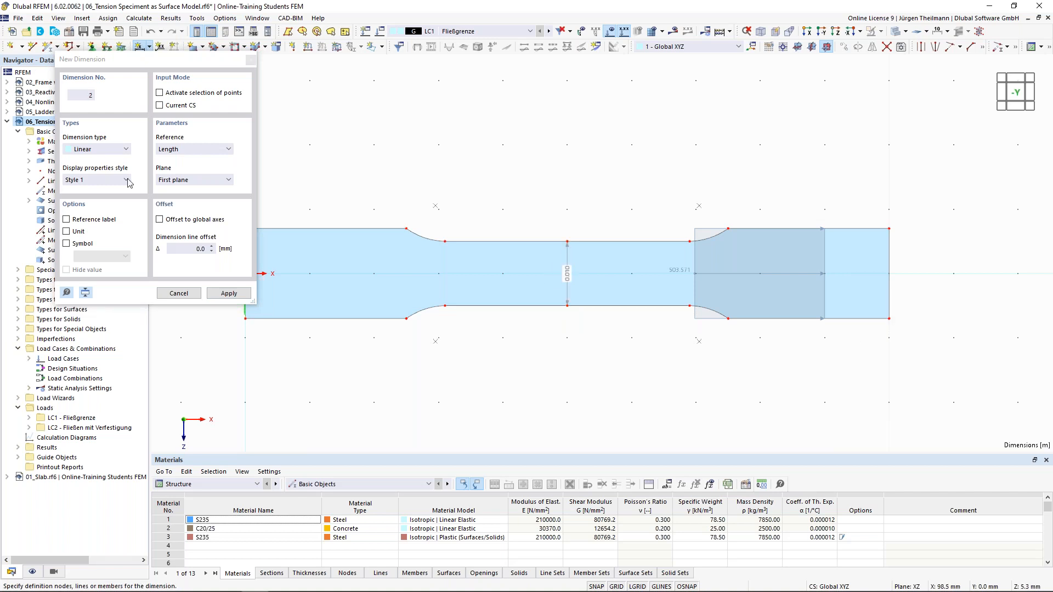
pyautogui.click(203, 180)
pyautogui.click(186, 199)
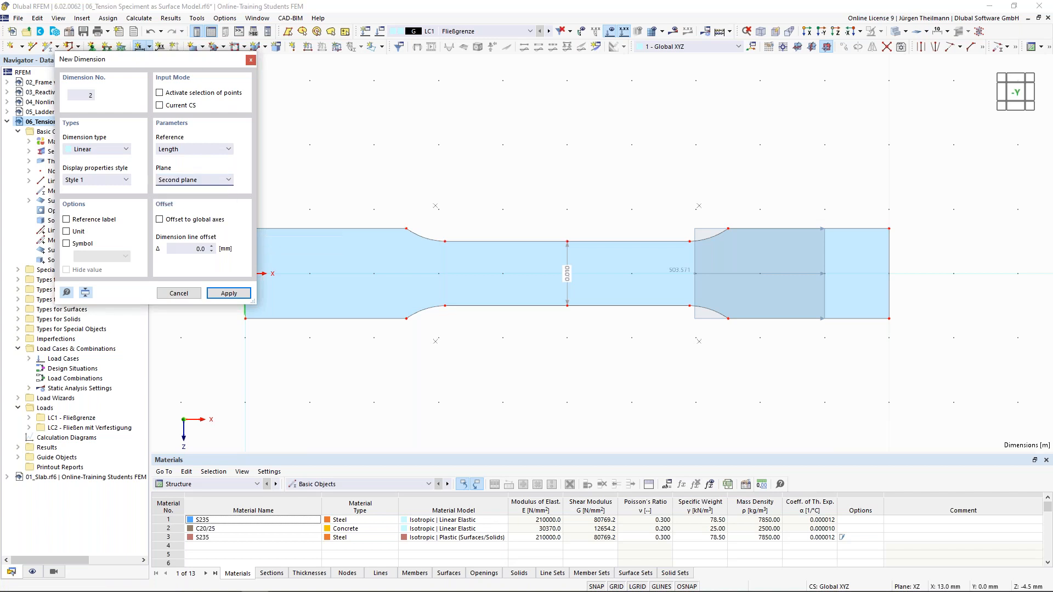
pyautogui.click(889, 274)
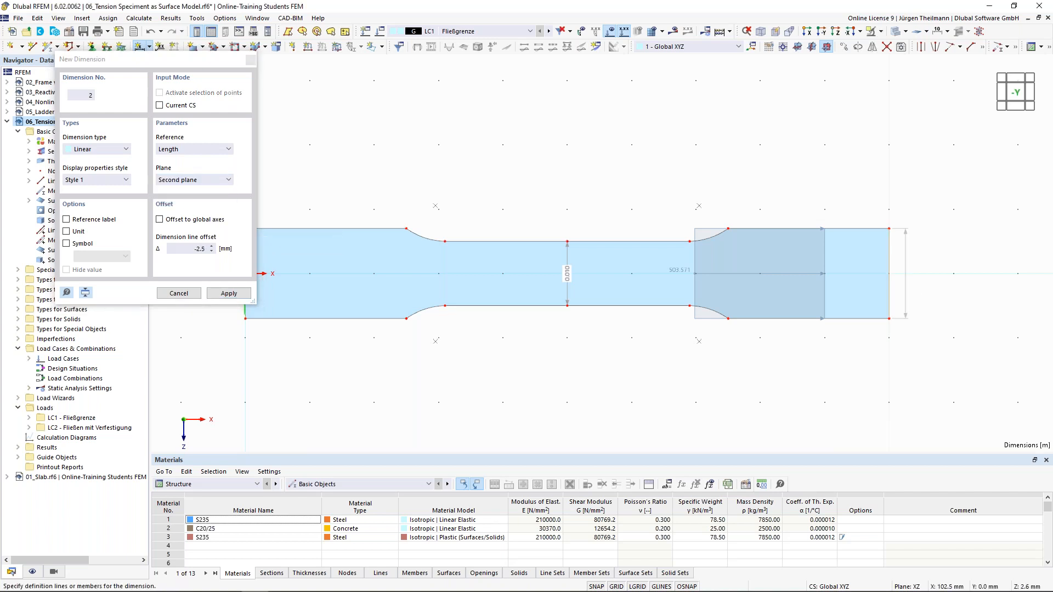
pyautogui.click(910, 291)
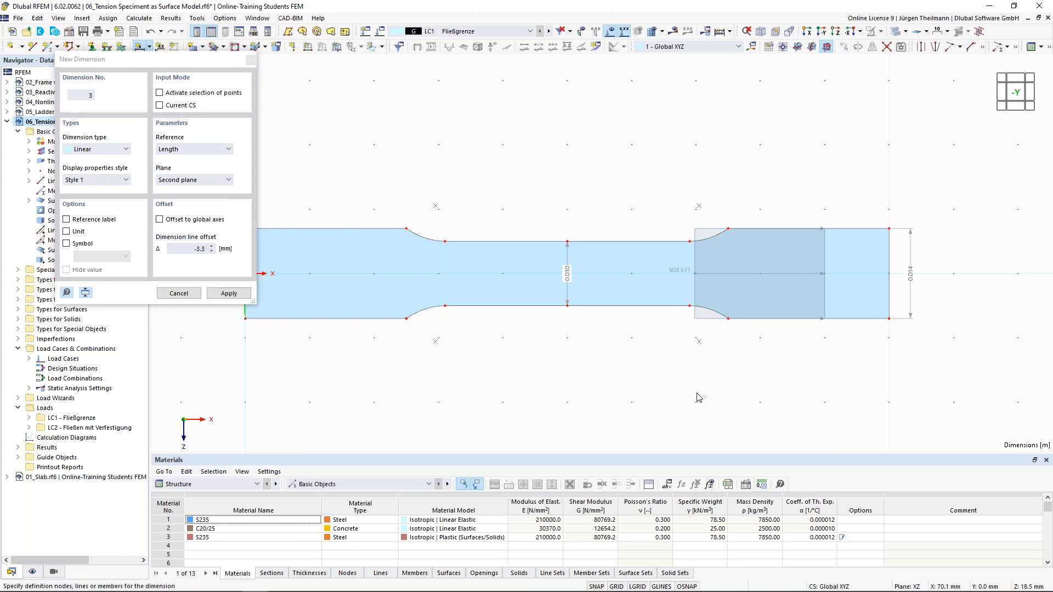
pyautogui.press('Escape')
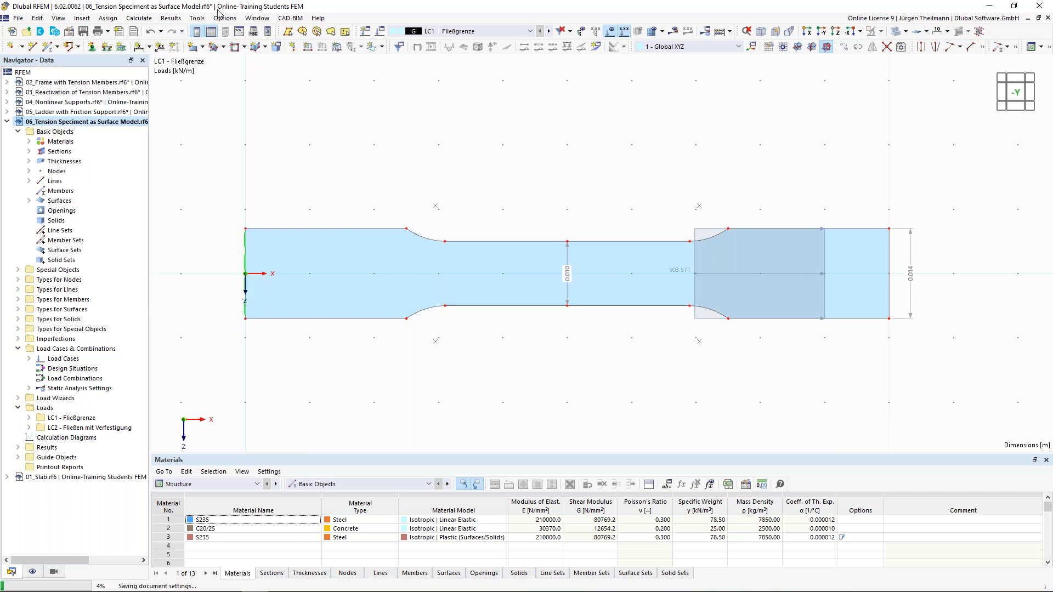
# Set the Dimensions length unit to mm with 0 decimal places, so the widths read 10 and 14.
pyautogui.click(231, 20)
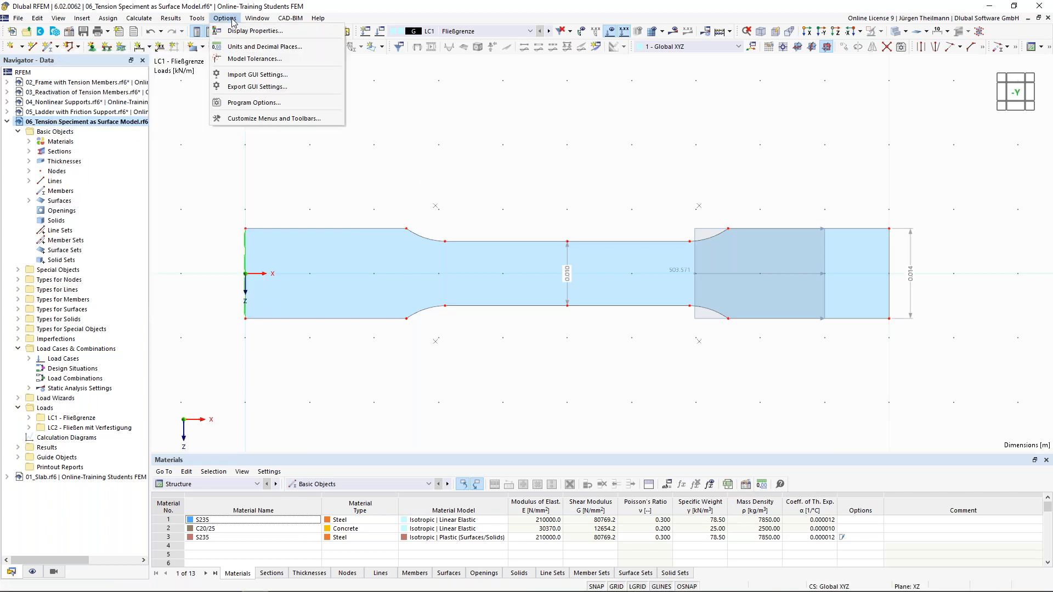
pyautogui.click(246, 48)
pyautogui.click(361, 198)
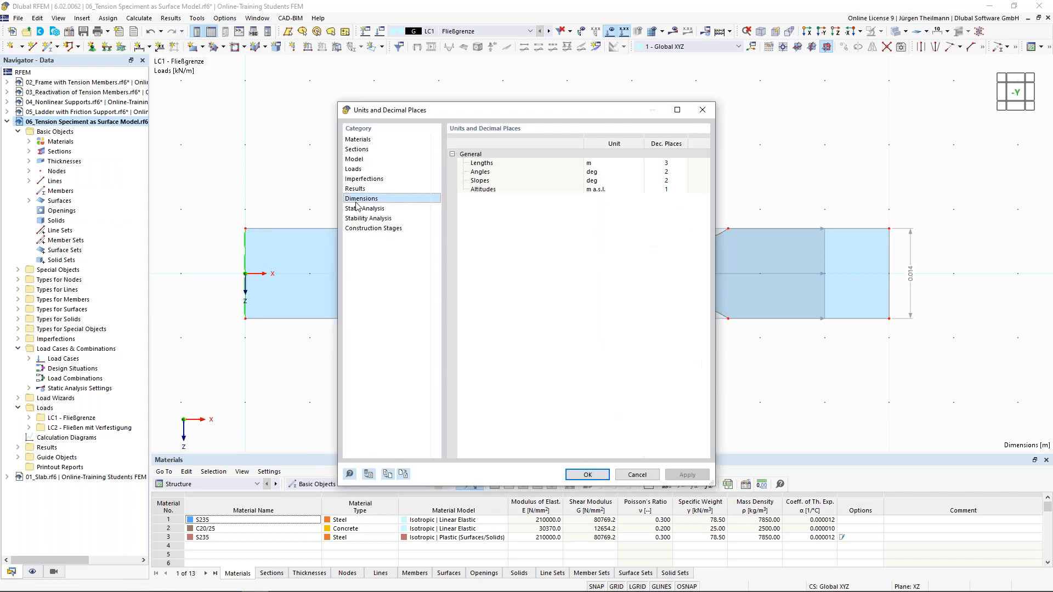
pyautogui.click(608, 162)
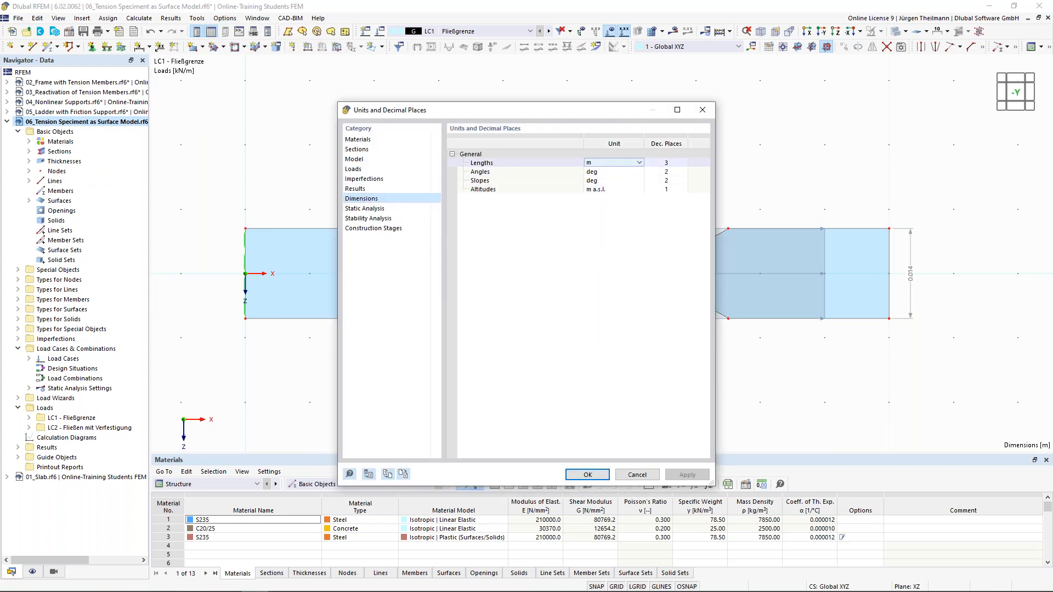
pyautogui.click(639, 163)
pyautogui.click(638, 172)
pyautogui.click(678, 163)
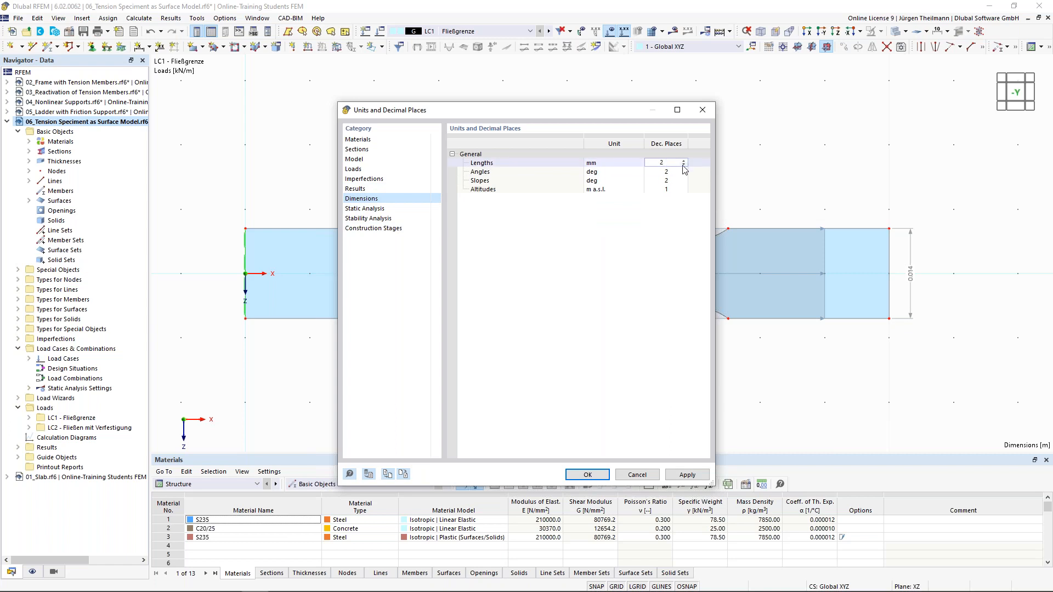
pyautogui.click(576, 479)
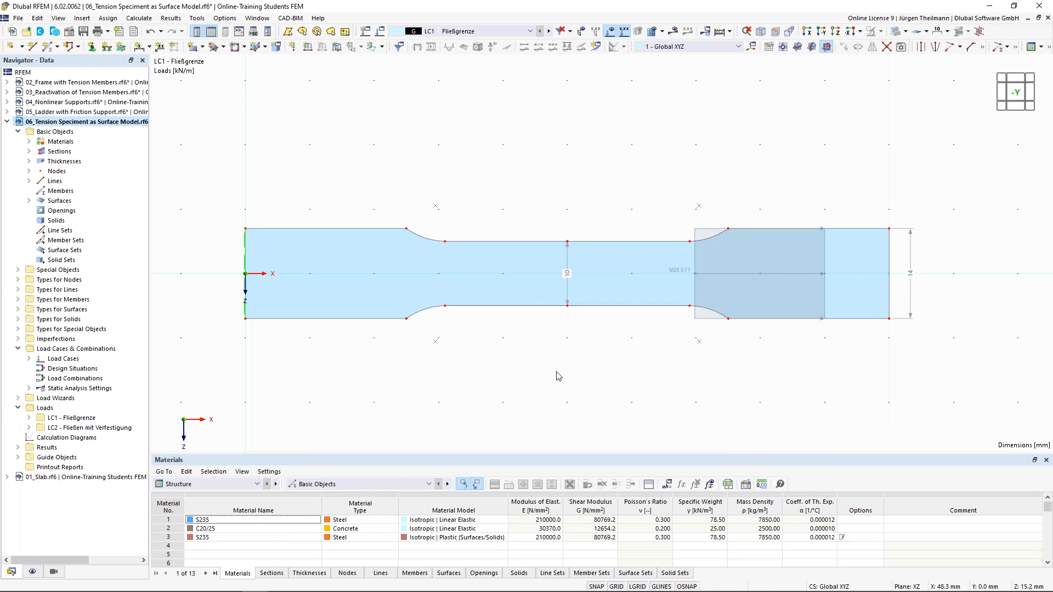
# Enable Units for Guide Objects > Dimensions in the display settings so the labels read 10 mm and 14 mm.
pyautogui.click(32, 572)
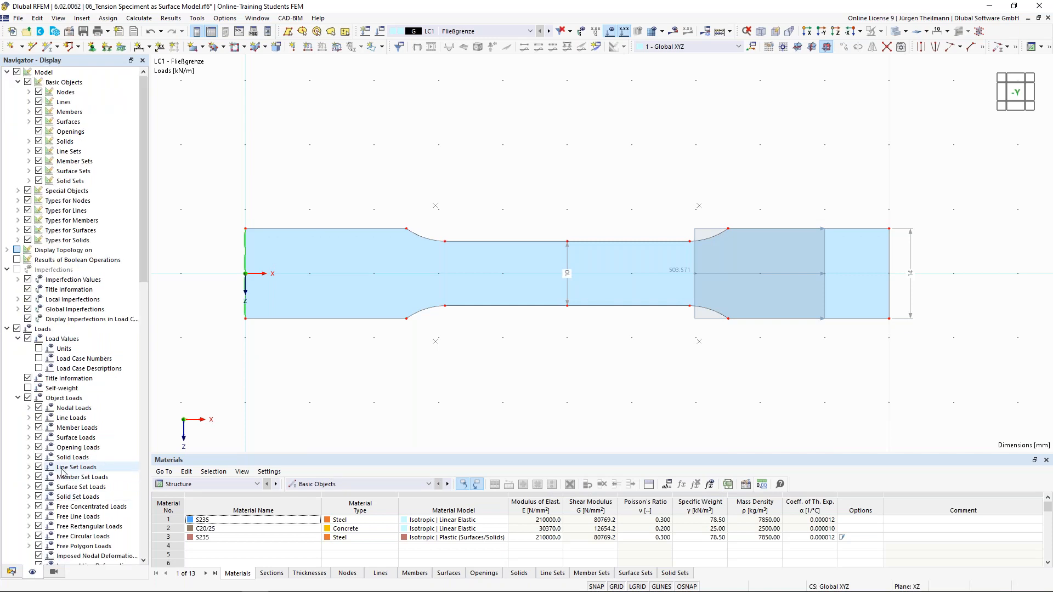
pyautogui.scroll(-9, 50, 438)
pyautogui.scroll(-1, 49, 439)
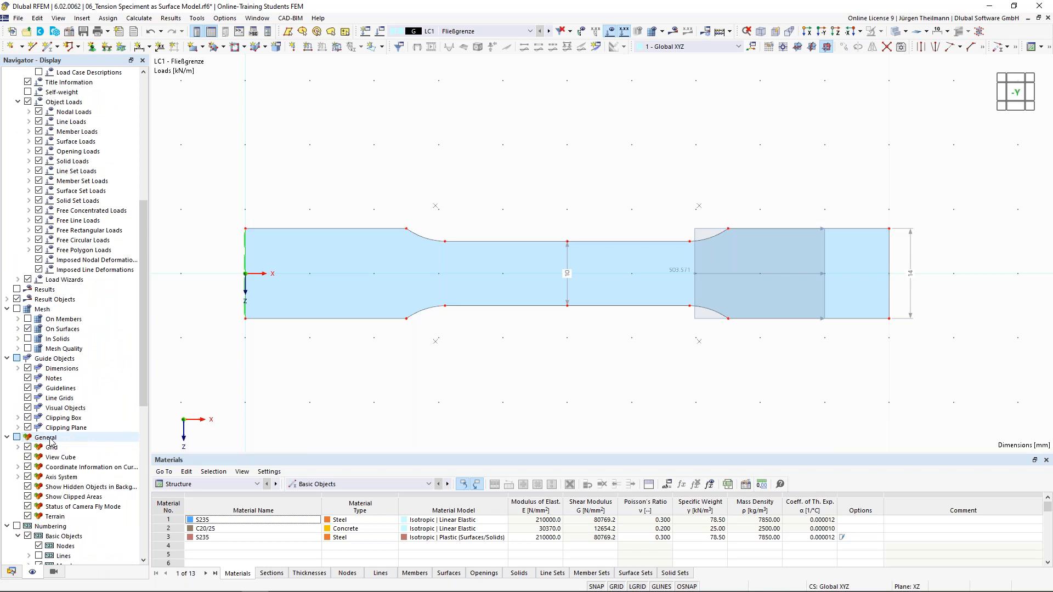
pyautogui.scroll(-7, 68, 385)
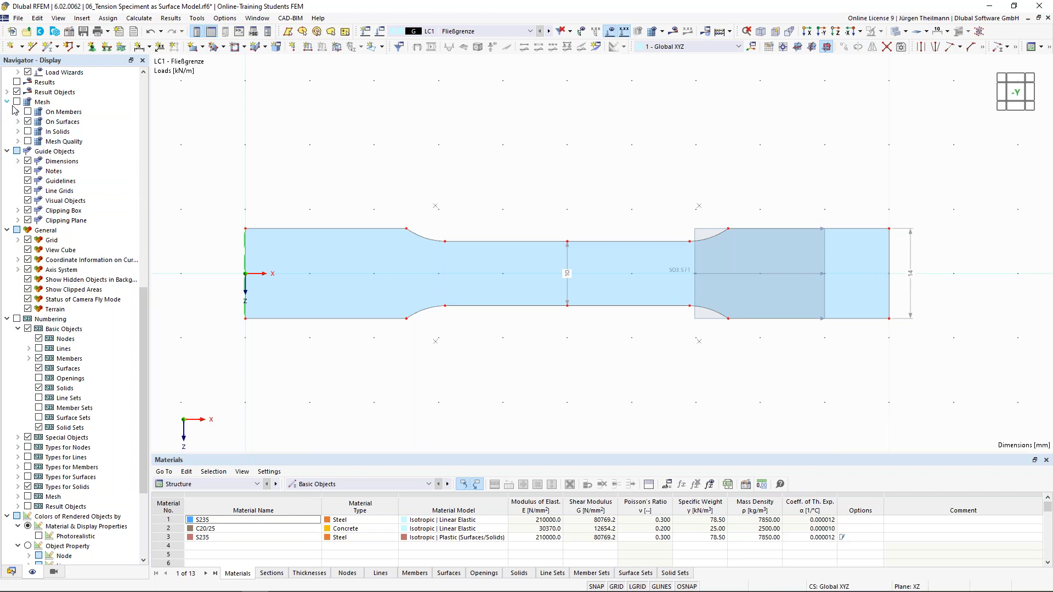
pyautogui.click(18, 161)
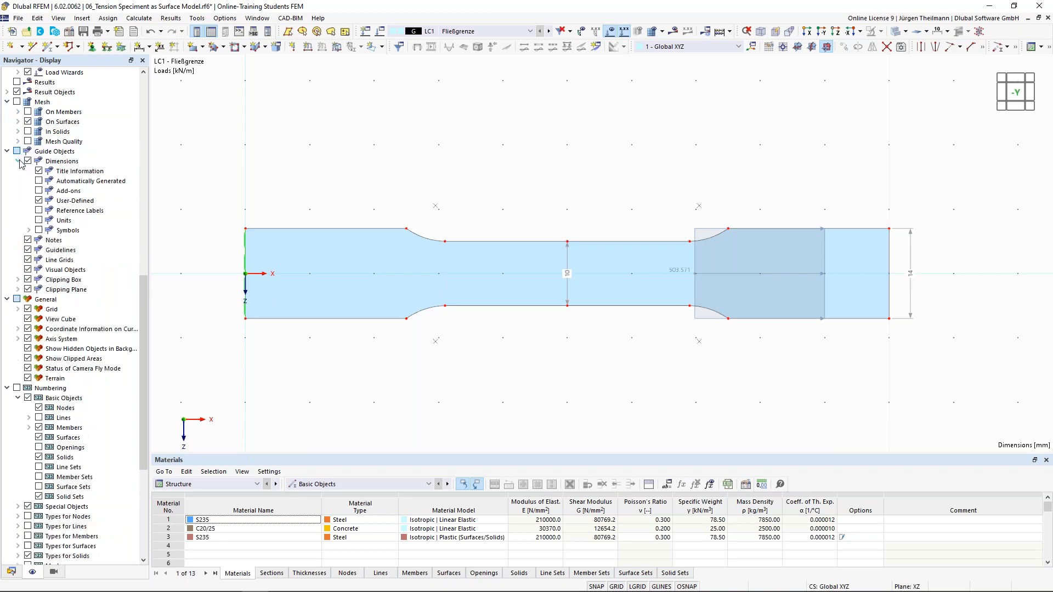
pyautogui.click(39, 220)
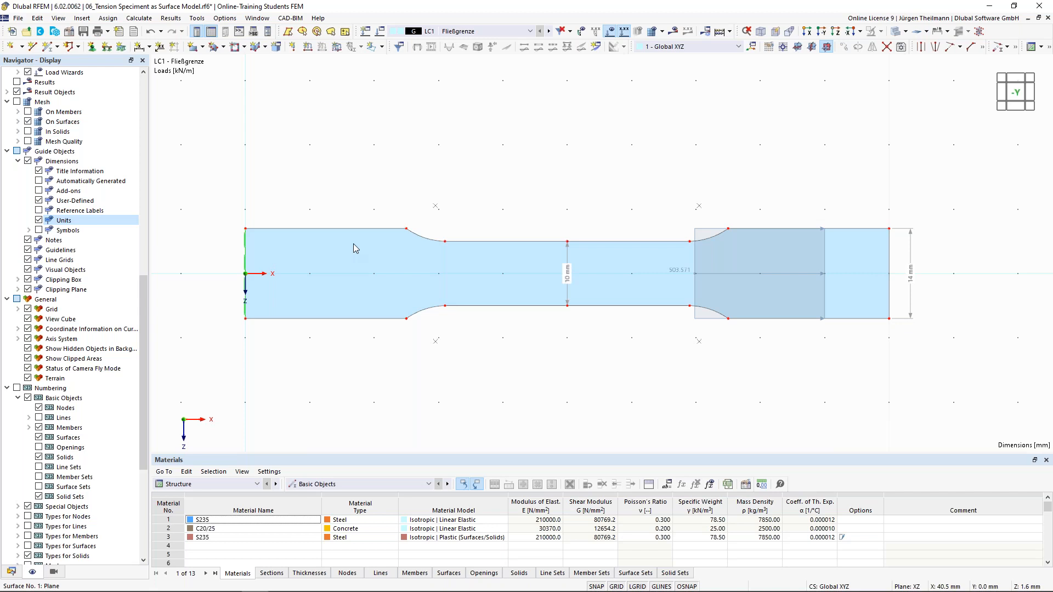
pyautogui.click(515, 256)
pyautogui.doubleClick(515, 253)
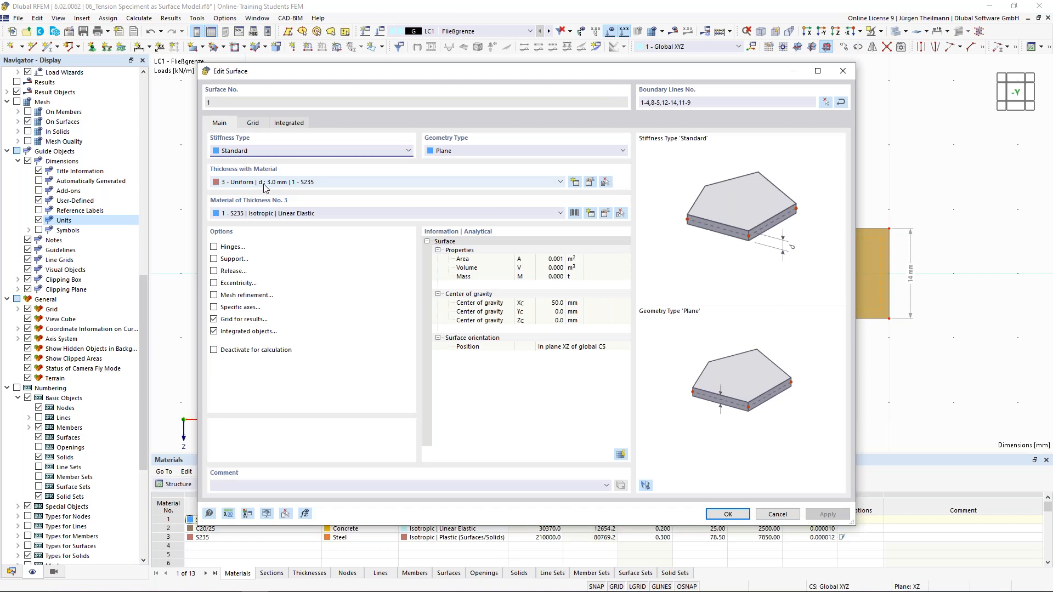
pyautogui.click(778, 514)
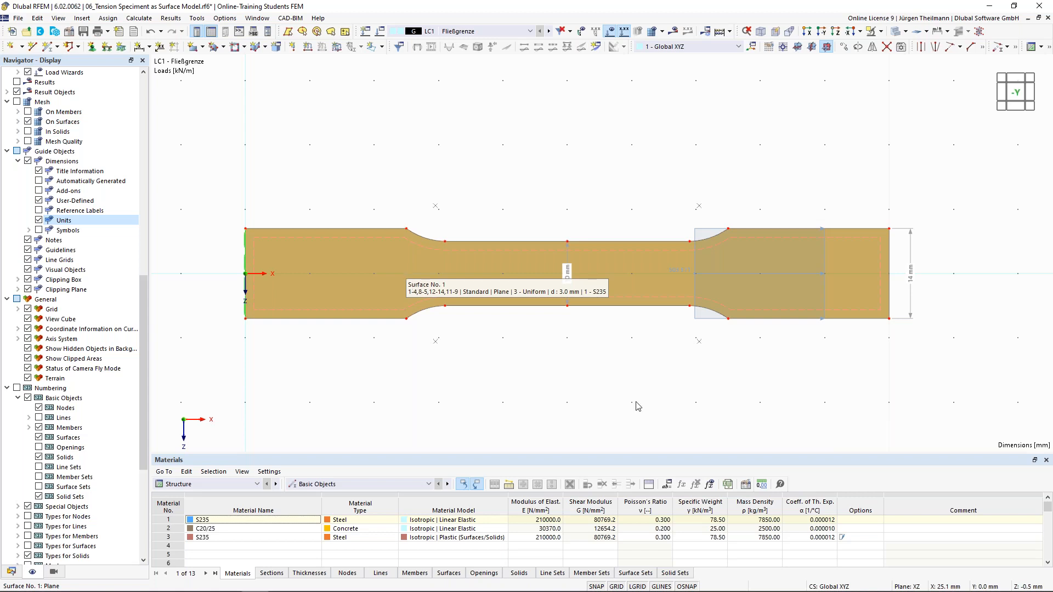
# From line load 1's properties, open Edit Formula for its 503.571 kN/m magnitude.
pyautogui.doubleClick(698, 324)
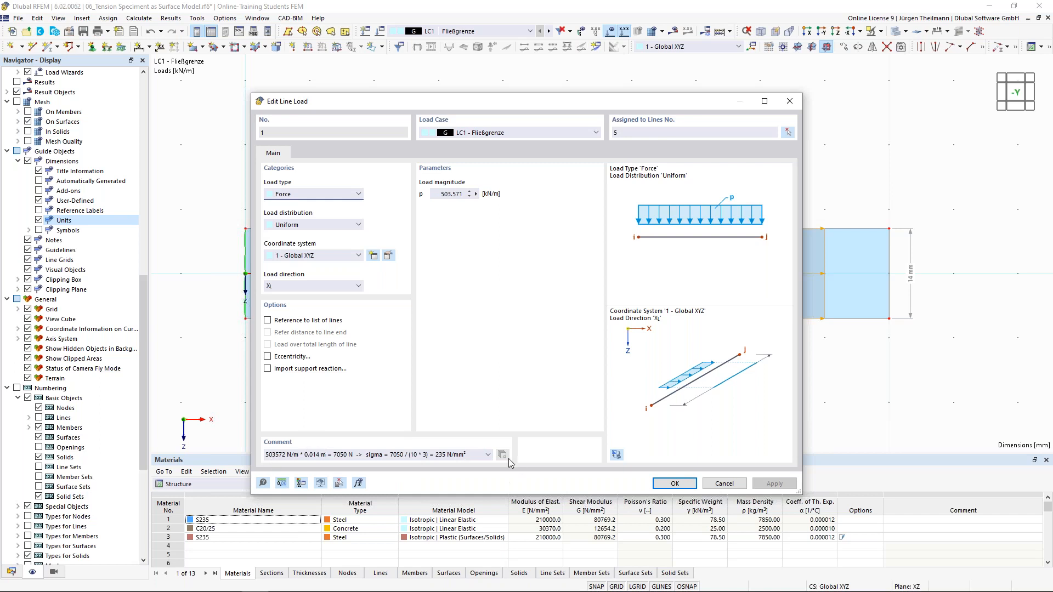
pyautogui.moveTo(434, 454); pyautogui.dragTo(451, 455)
pyautogui.click(470, 456)
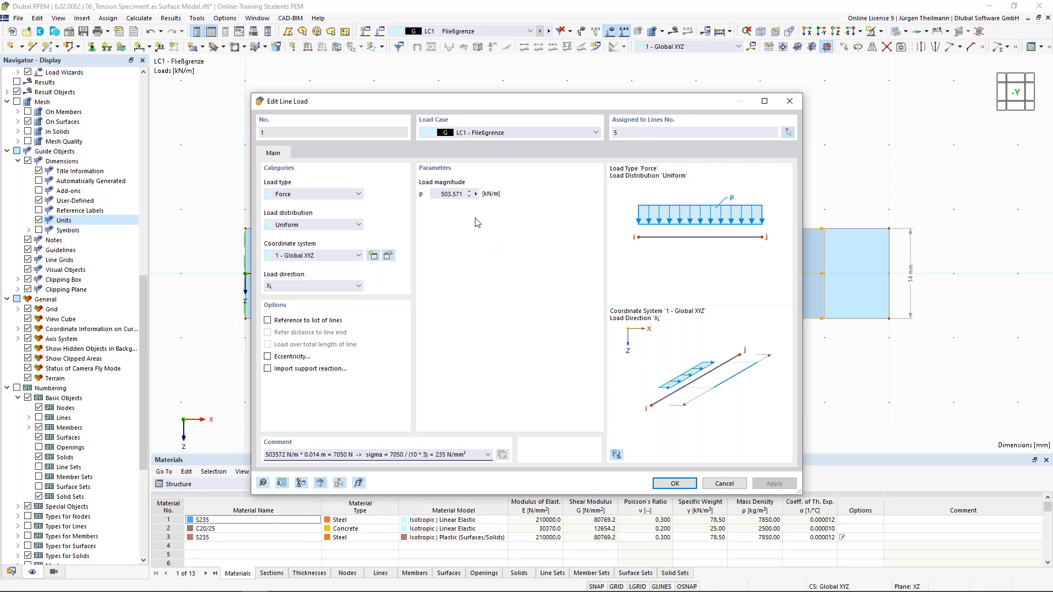
pyautogui.click(476, 194)
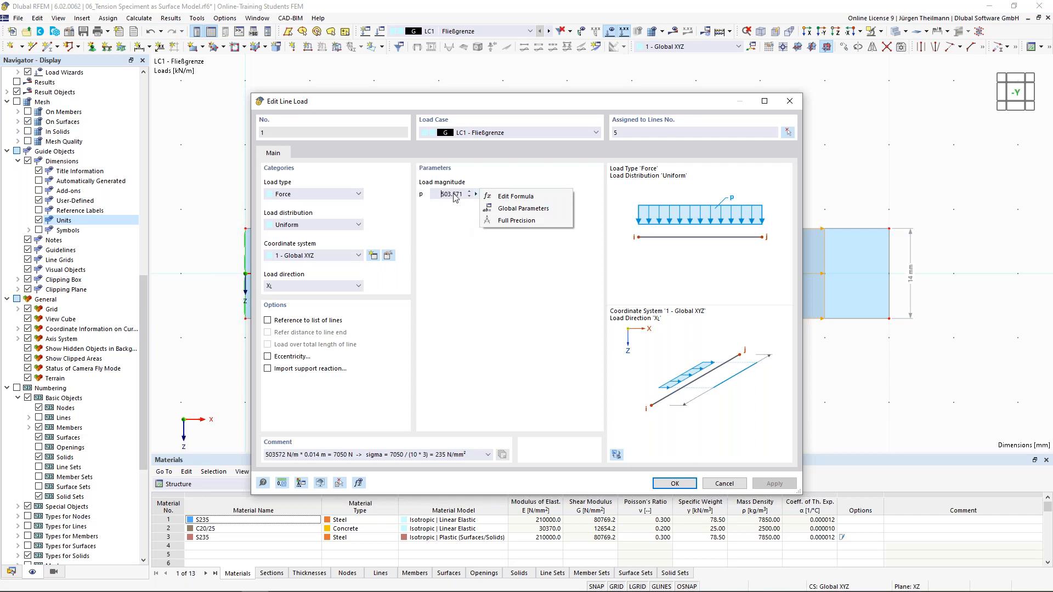
pyautogui.click(529, 201)
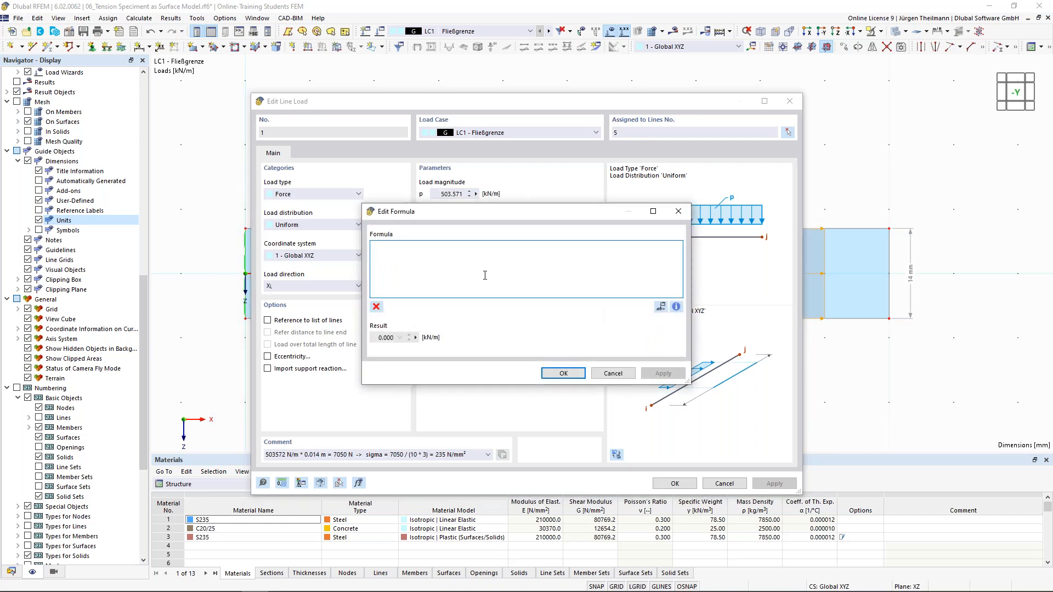
# Start the formula with 235 N/mm^2 * thicknesses[3].uniform_thickness.
pyautogui.write('235 n')
pyautogui.press('BackSpace')
pyautogui.write('N')
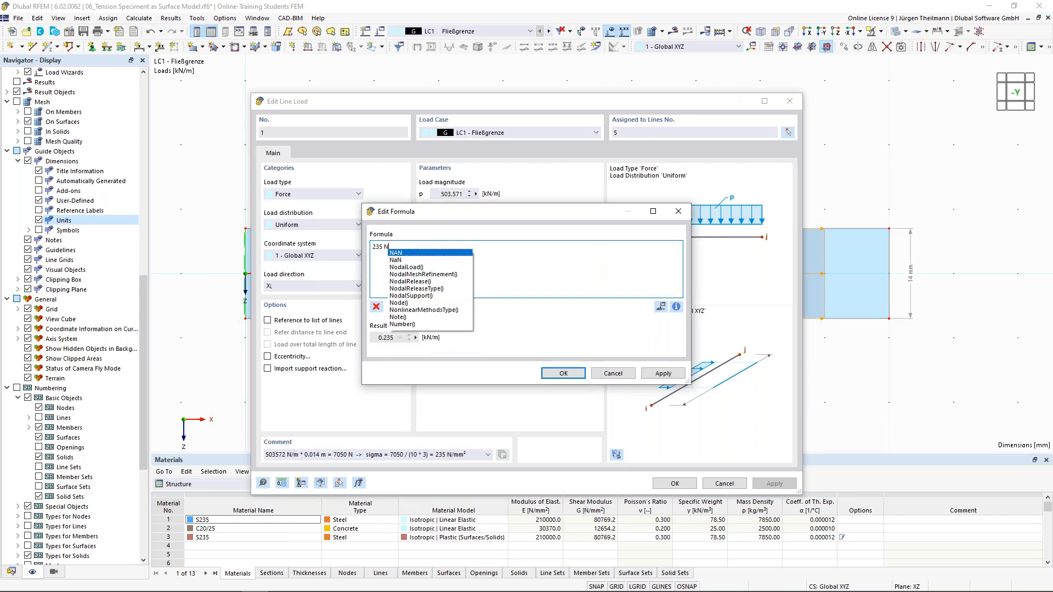
pyautogui.write('/m')
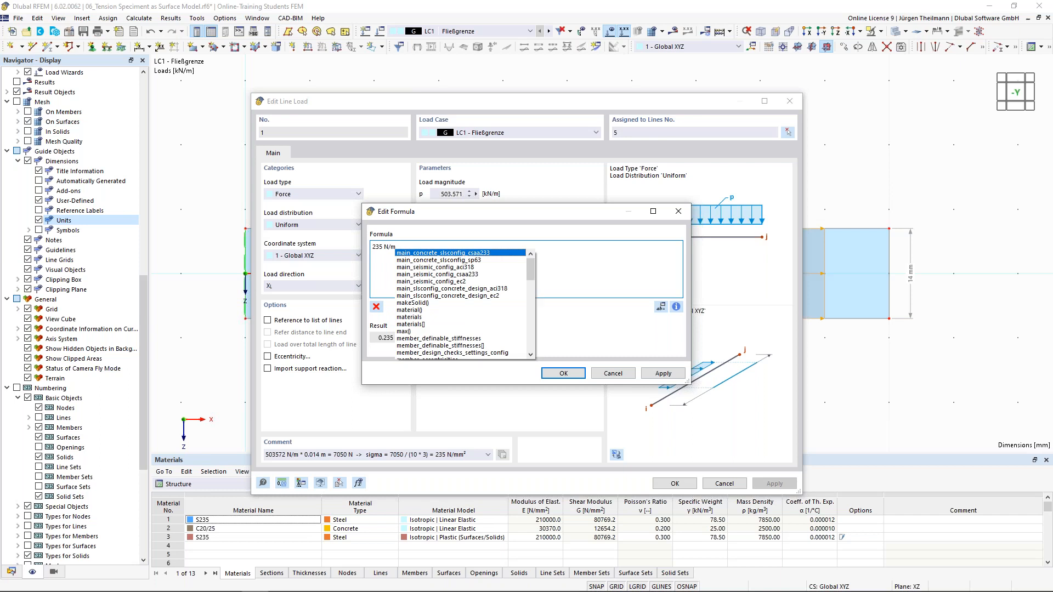
pyautogui.write('m^2')
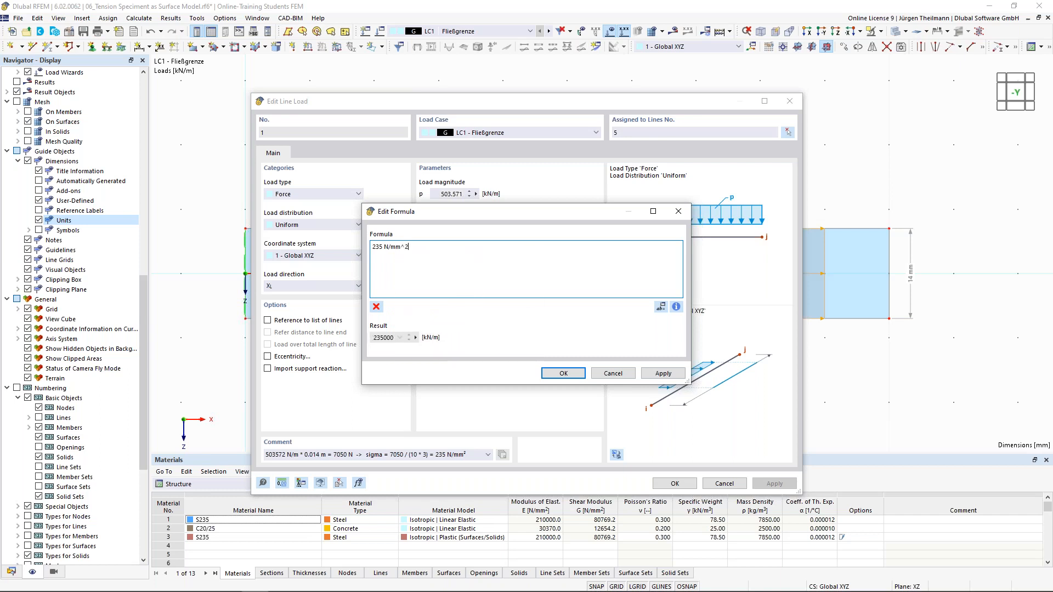
pyautogui.write(' *')
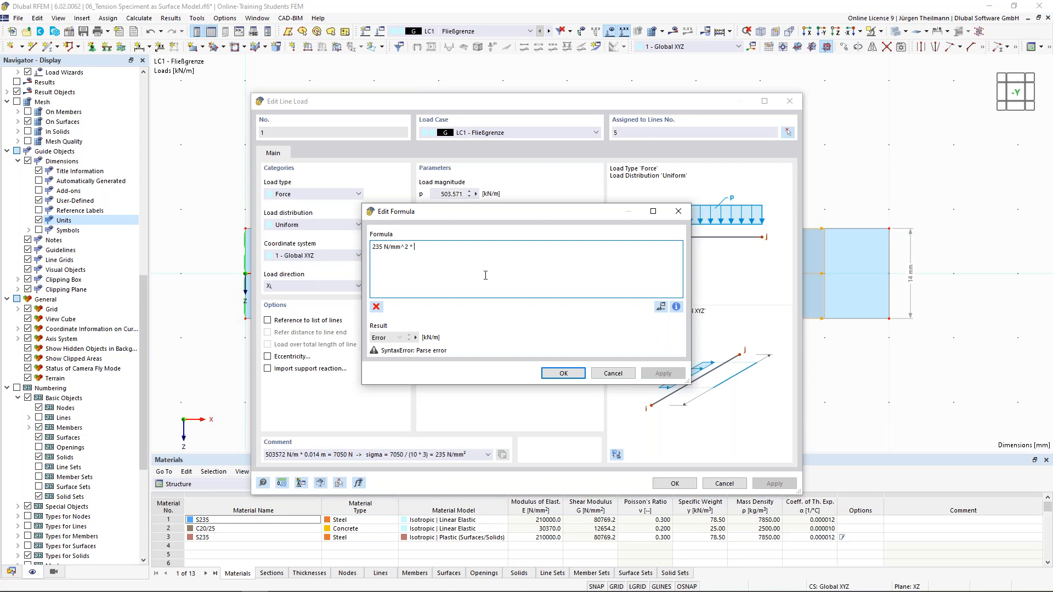
pyautogui.click(676, 306)
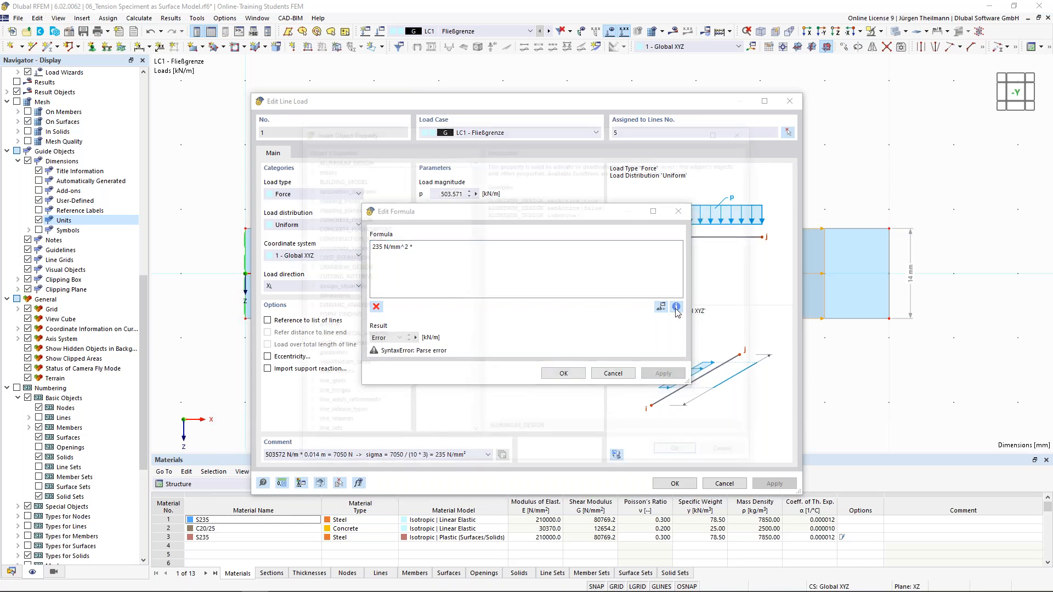
pyautogui.moveTo(474, 204); pyautogui.dragTo(477, 181)
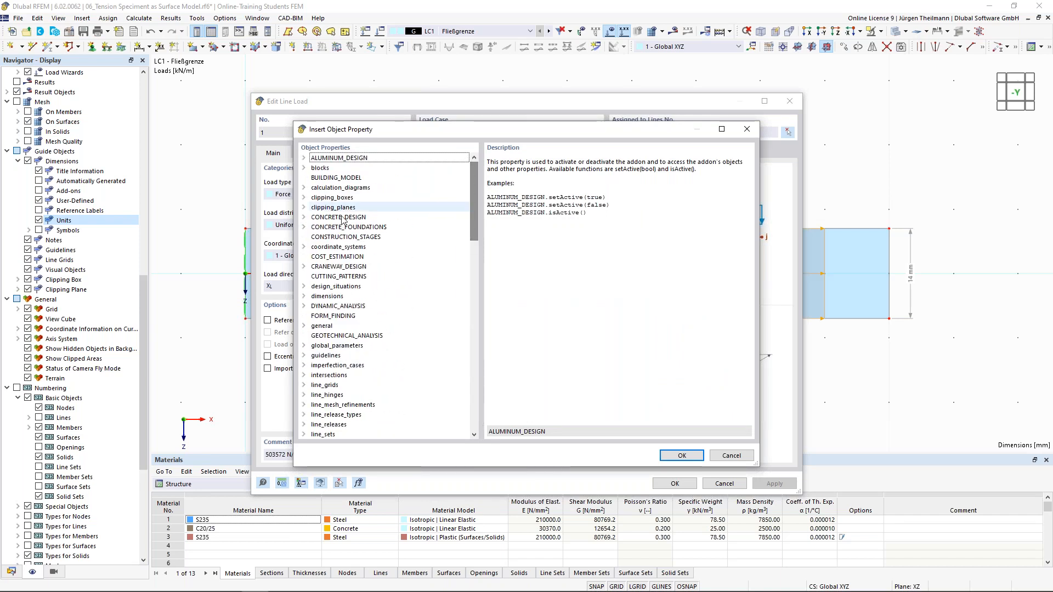
pyautogui.click(731, 456)
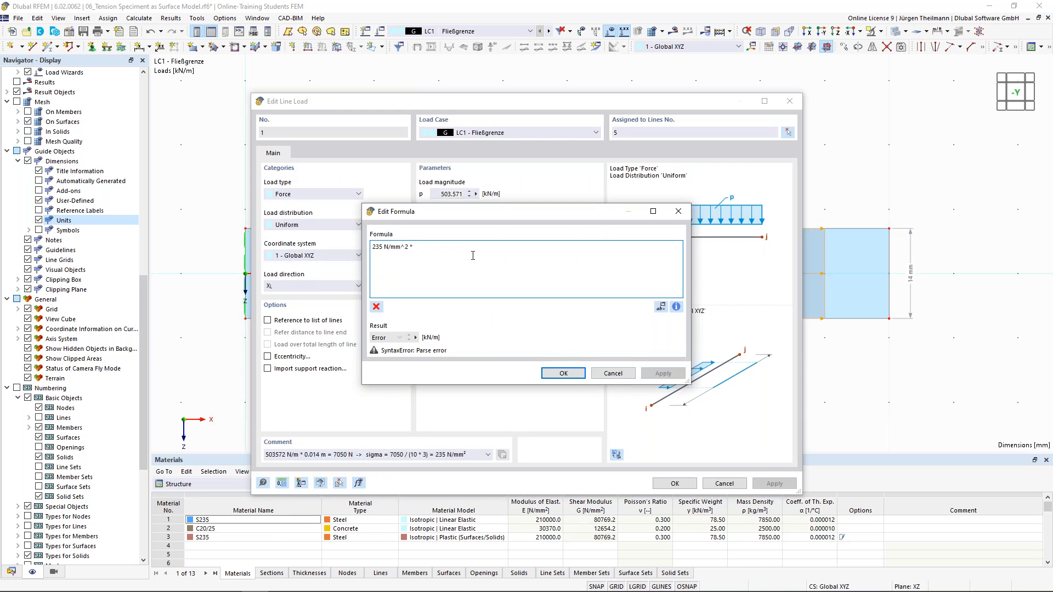
pyautogui.write('th')
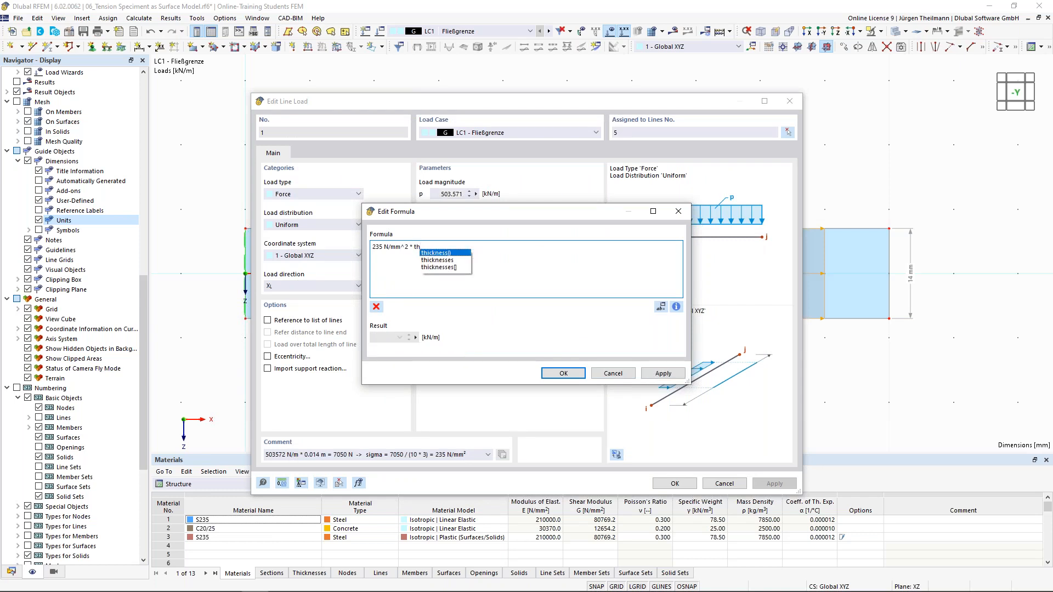
pyautogui.doubleClick(451, 267)
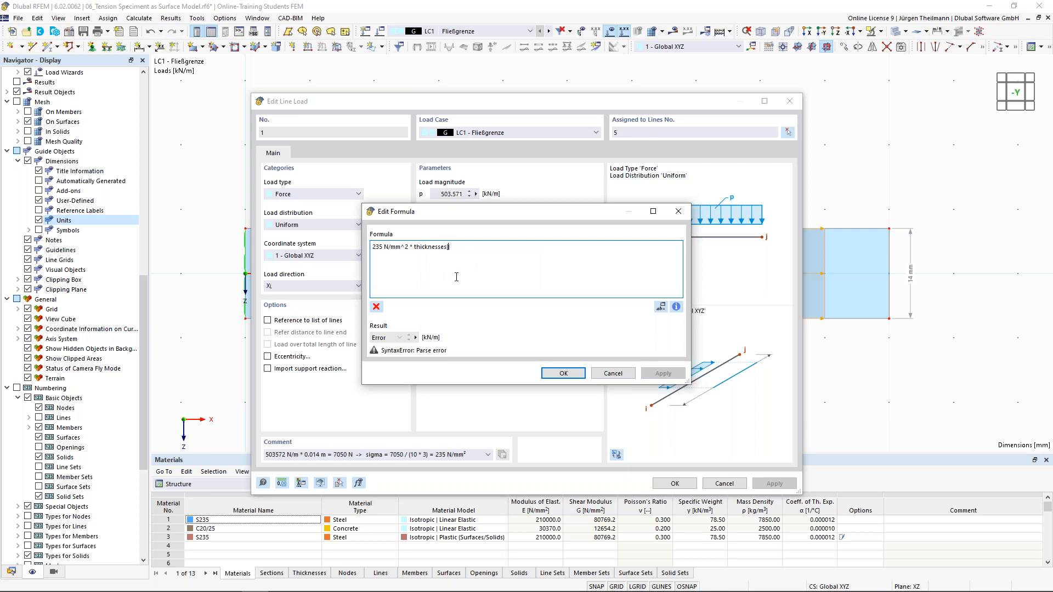
pyautogui.write('3]')
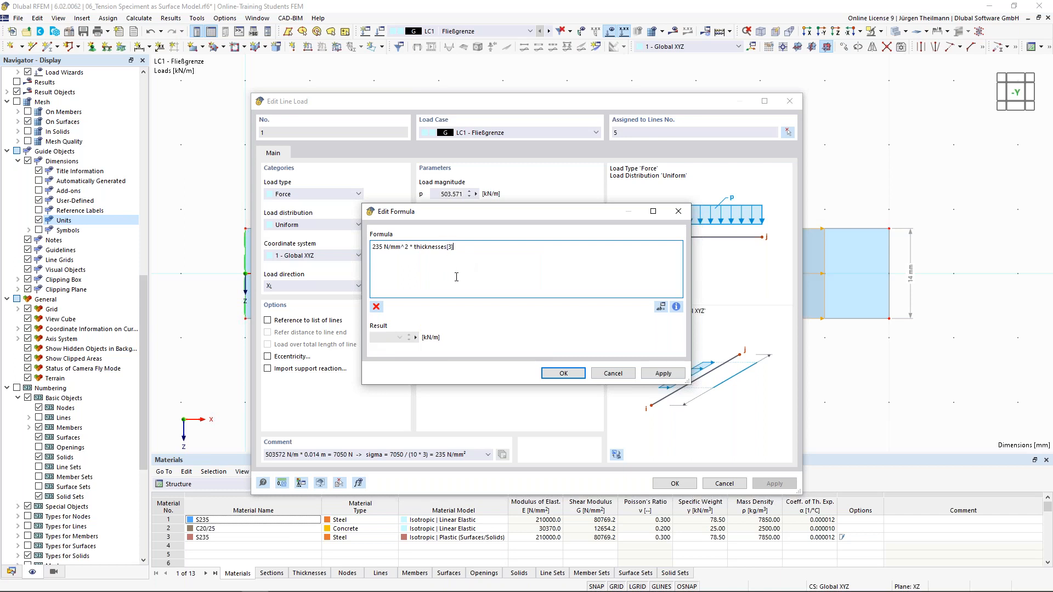
pyautogui.write('.u')
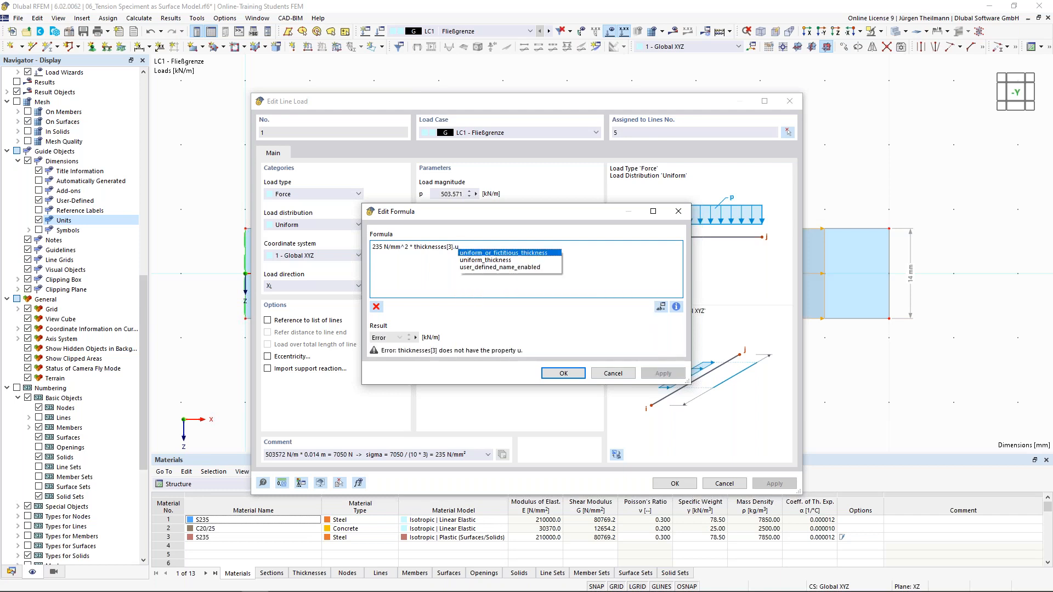
pyautogui.doubleClick(482, 260)
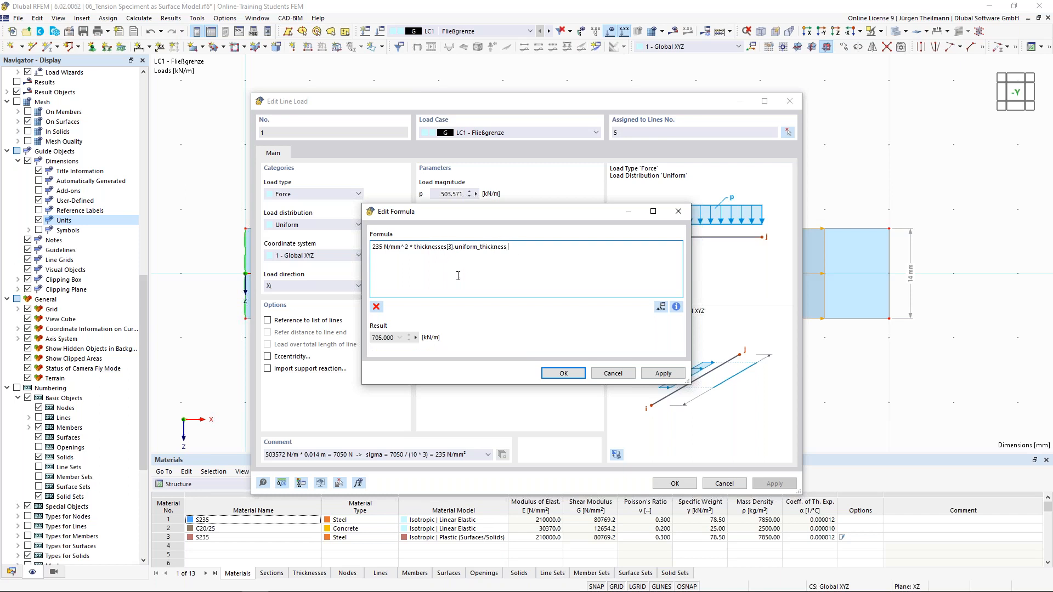
# Complete it with * dimensions[1].measured_length / dimensions[2].measured_length and accept the formula.
pyautogui.write('*')
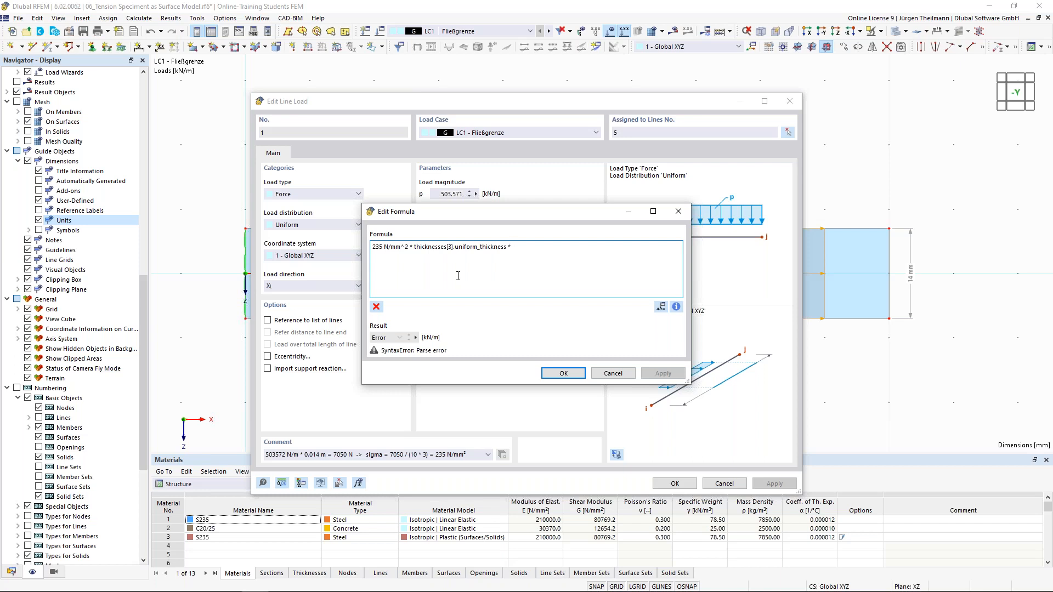
pyautogui.write(' dime')
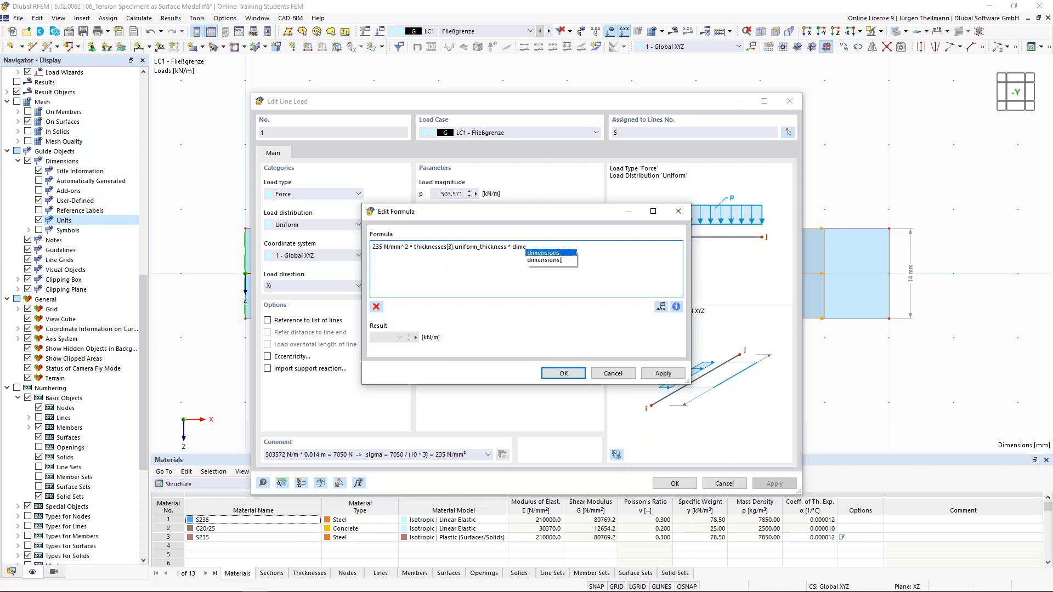
pyautogui.click(543, 260)
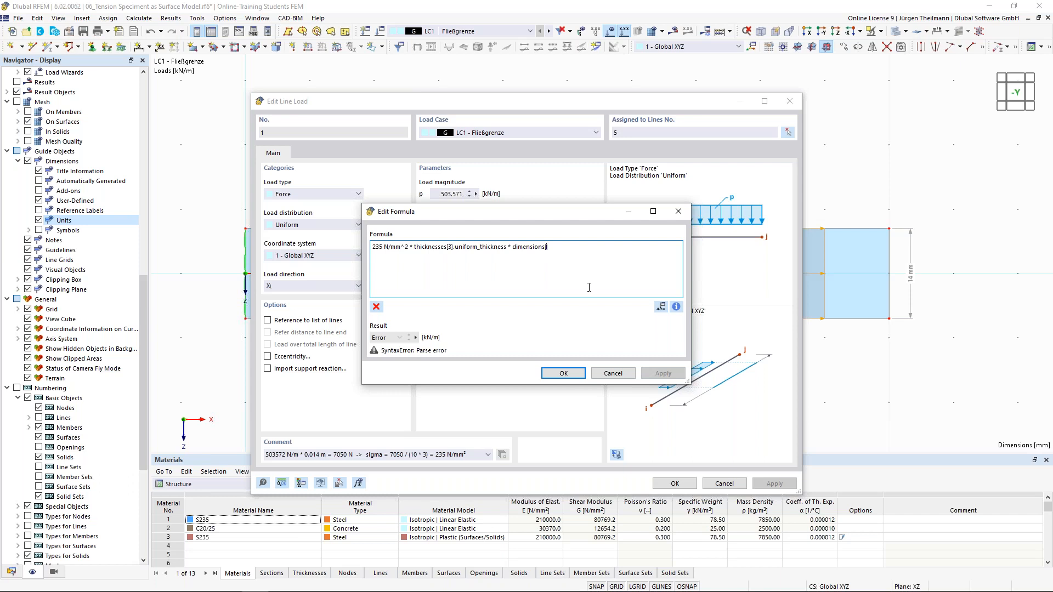
pyautogui.write('1]')
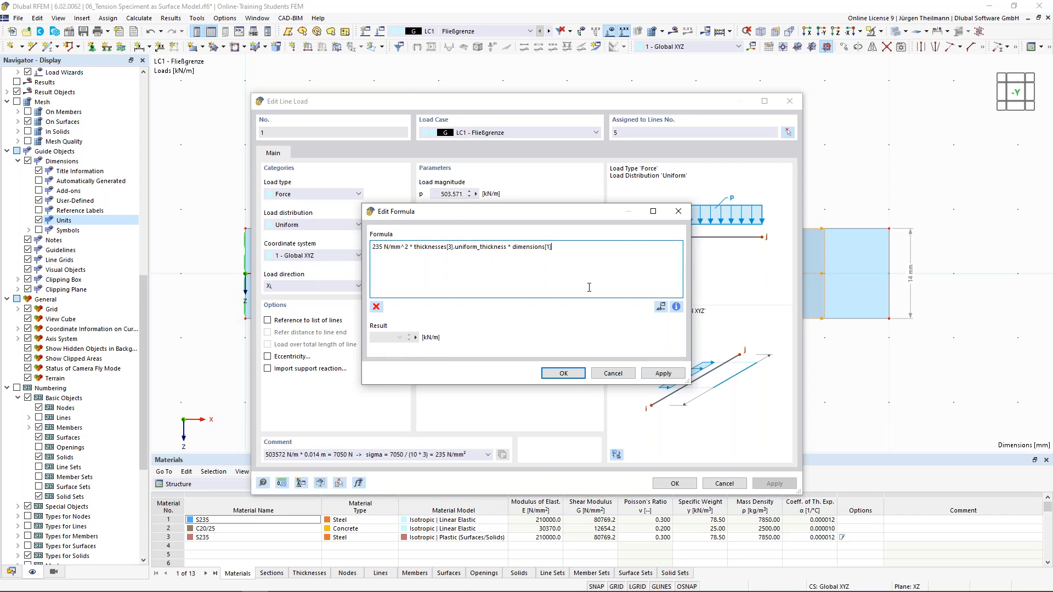
pyautogui.write('.m')
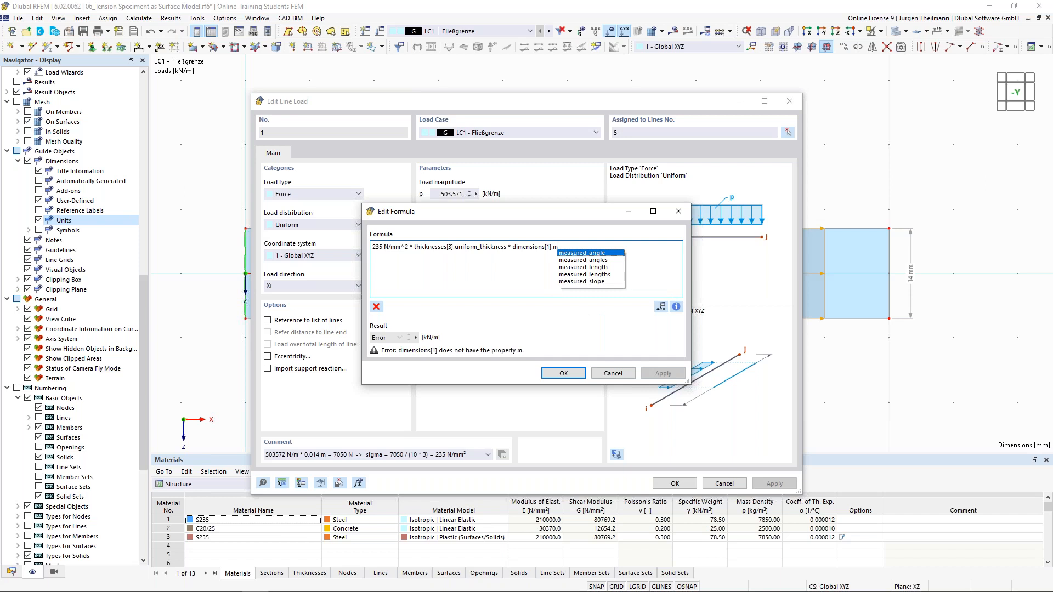
pyautogui.doubleClick(593, 268)
pyautogui.write('/')
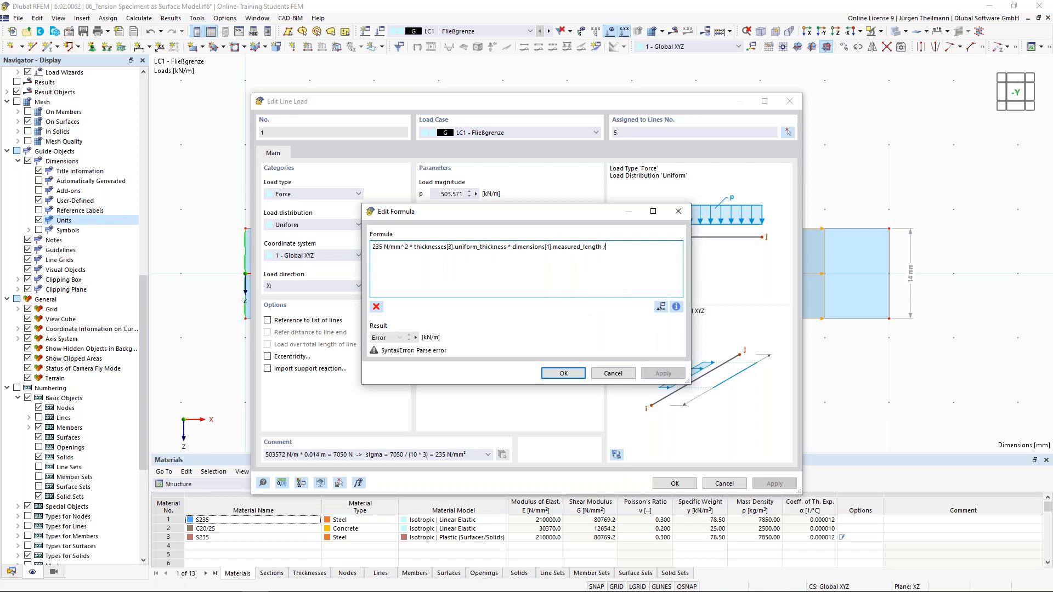
pyautogui.write(' dim')
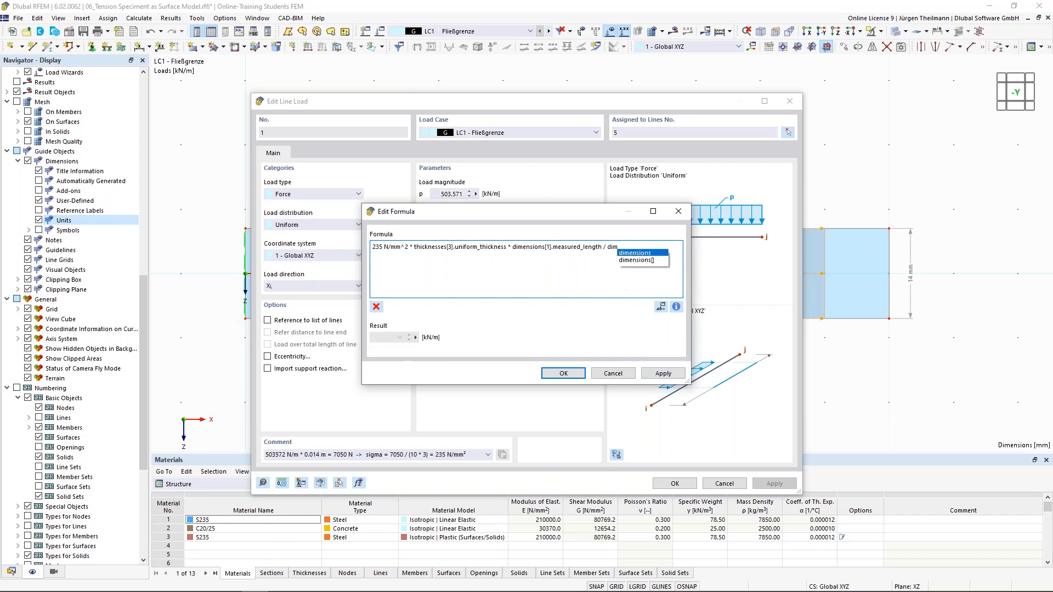
pyautogui.doubleClick(635, 260)
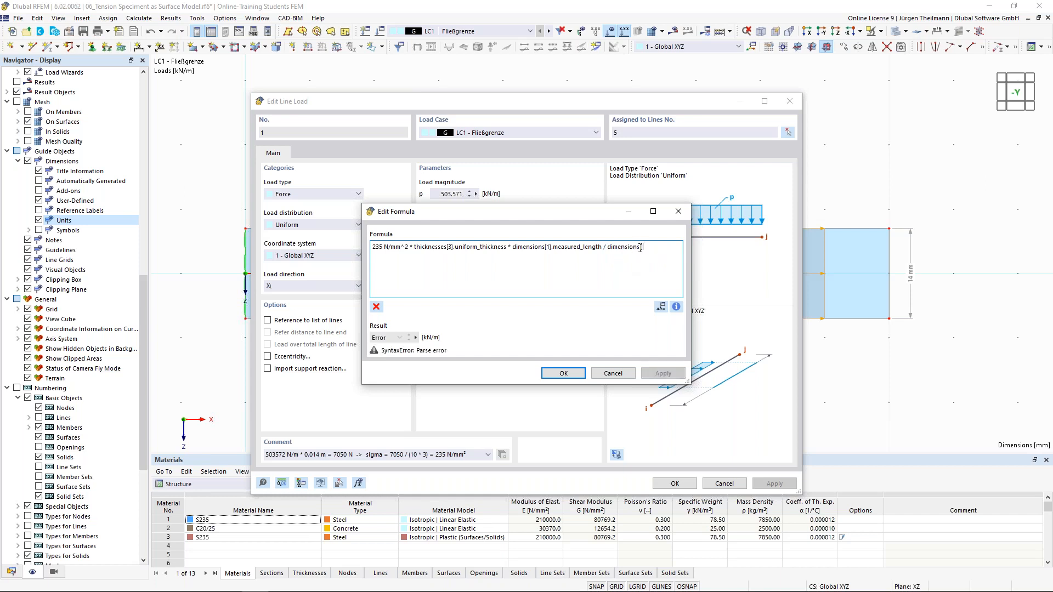
pyautogui.write('2]')
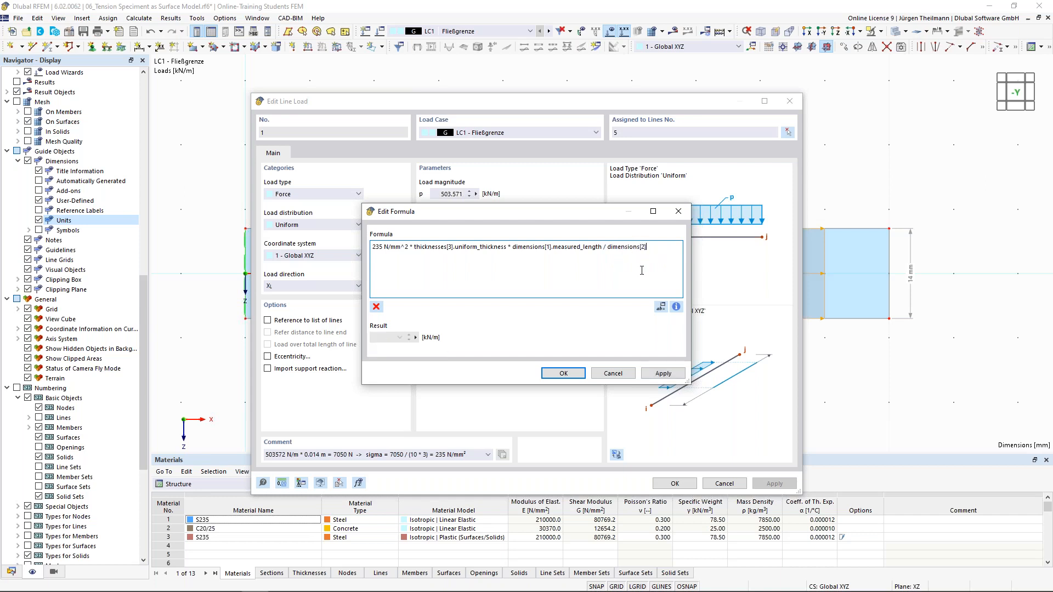
pyautogui.write('.m')
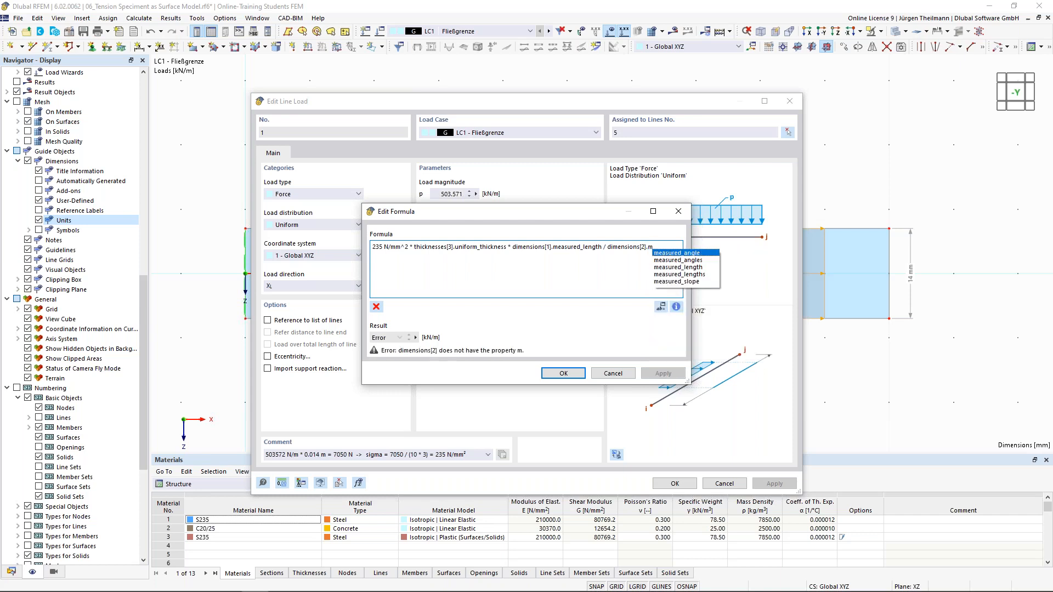
pyautogui.click(662, 267)
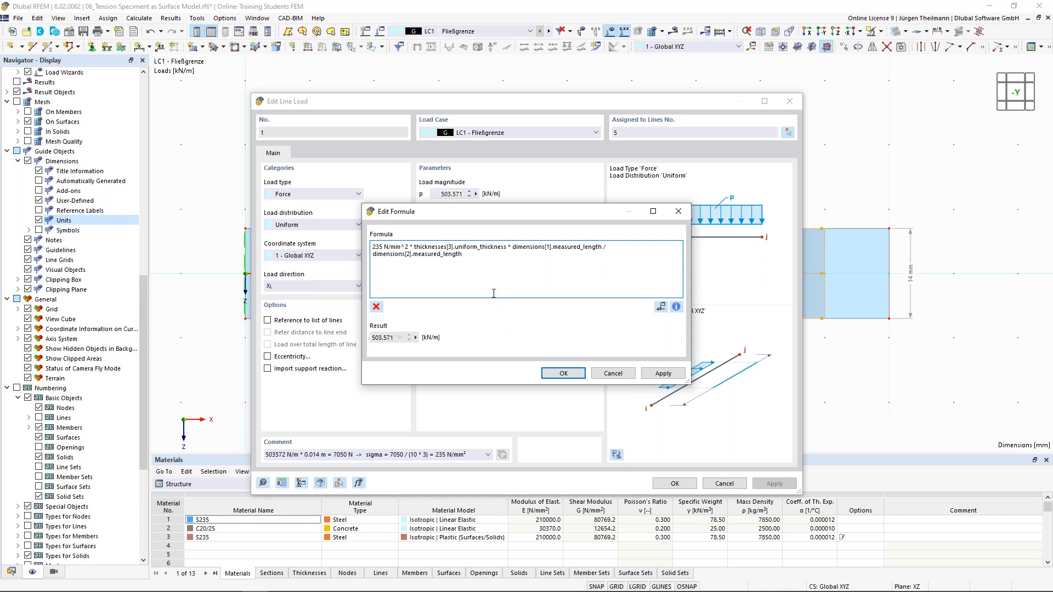
pyautogui.click(552, 374)
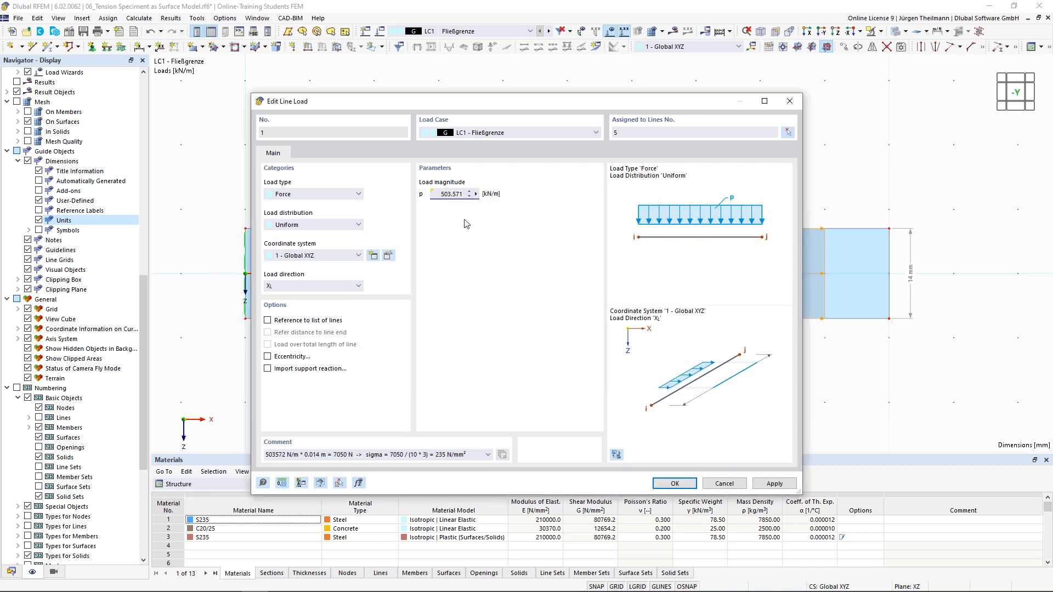
# Apply the line load, then confirm the specimen surface uses thickness 3 (3.0 mm uniform S235).
pyautogui.click(665, 484)
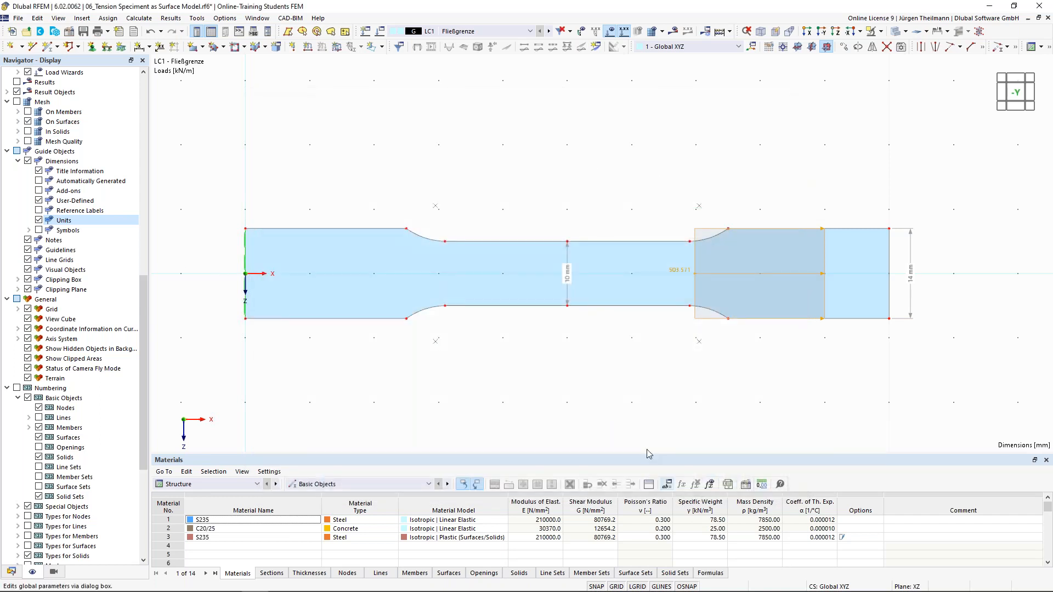
pyautogui.click(11, 572)
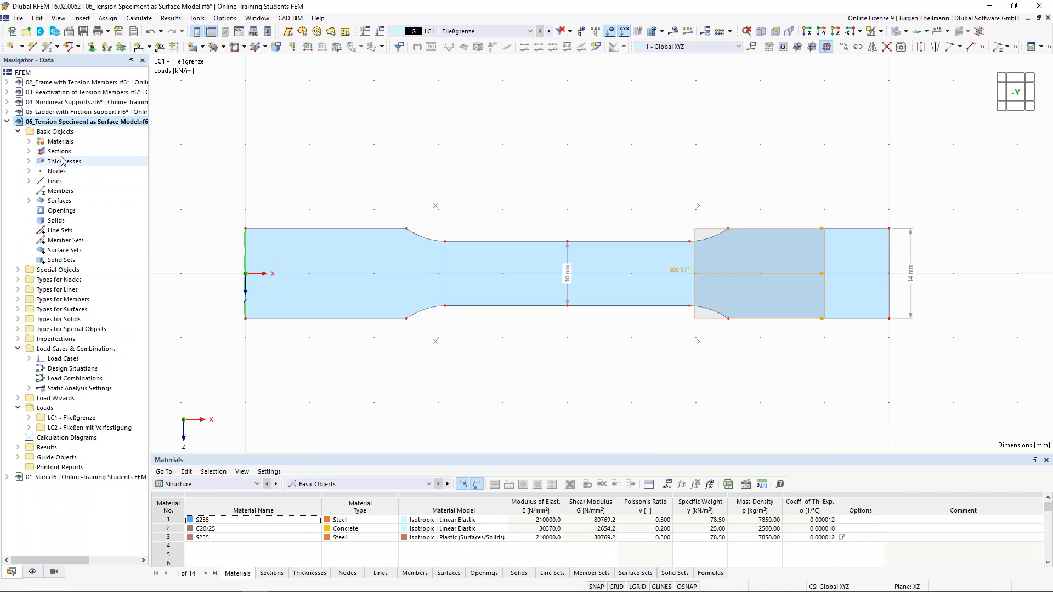
pyautogui.click(29, 162)
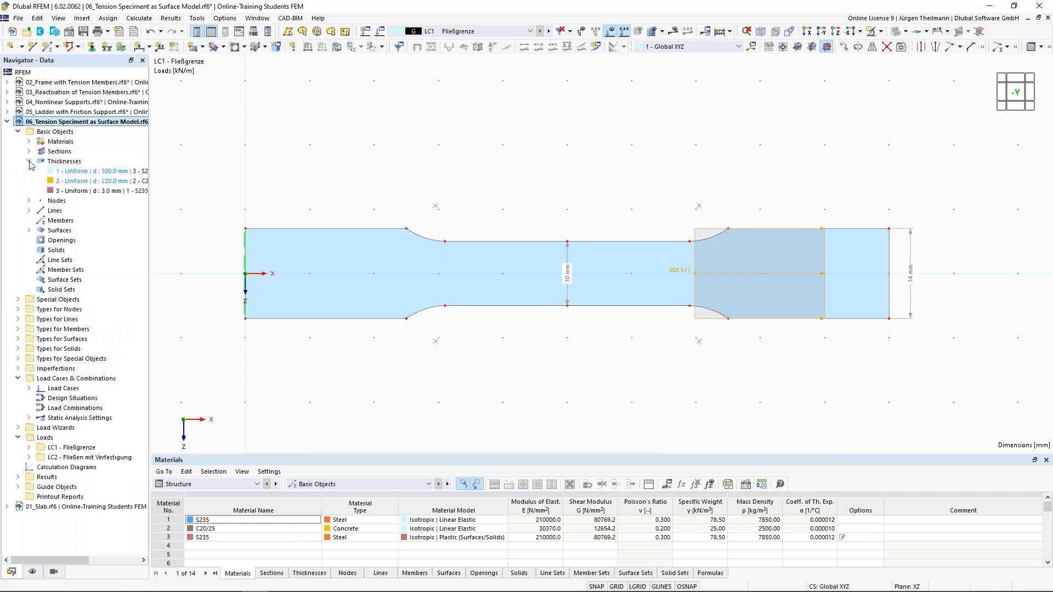
pyautogui.click(51, 192)
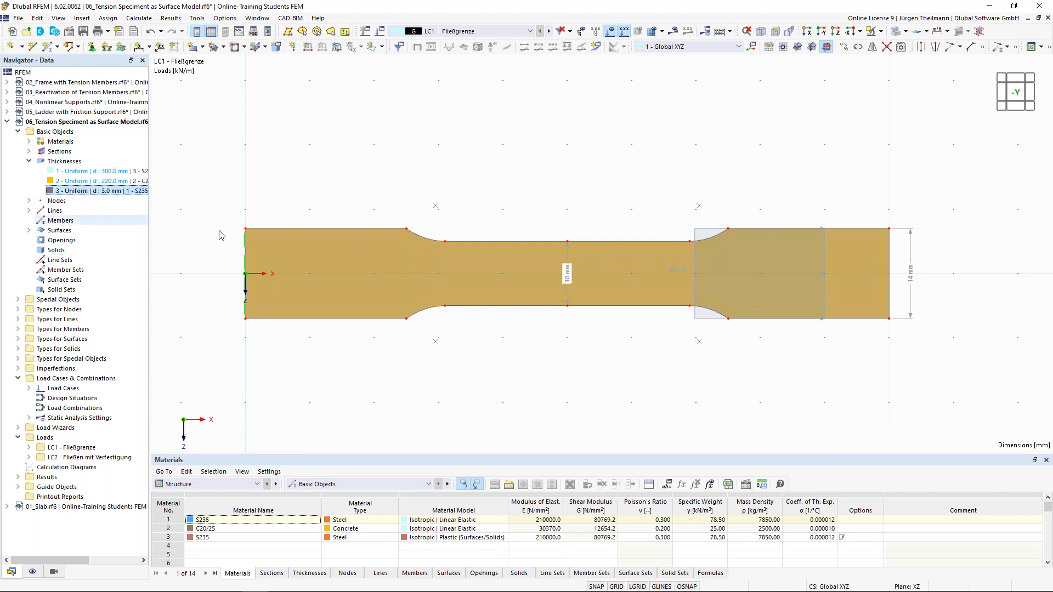
pyautogui.doubleClick(327, 253)
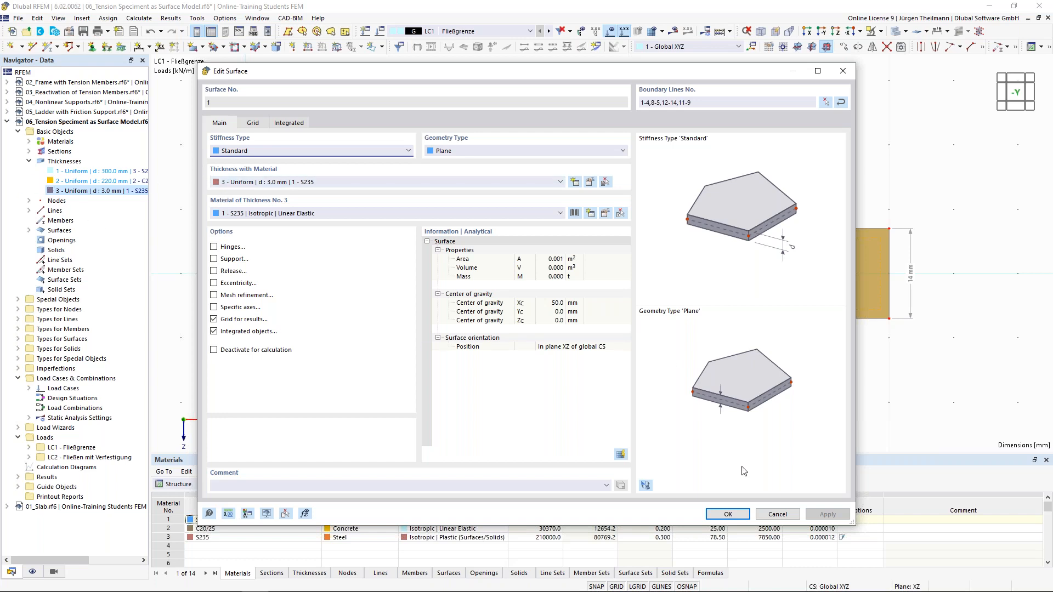
pyautogui.click(777, 515)
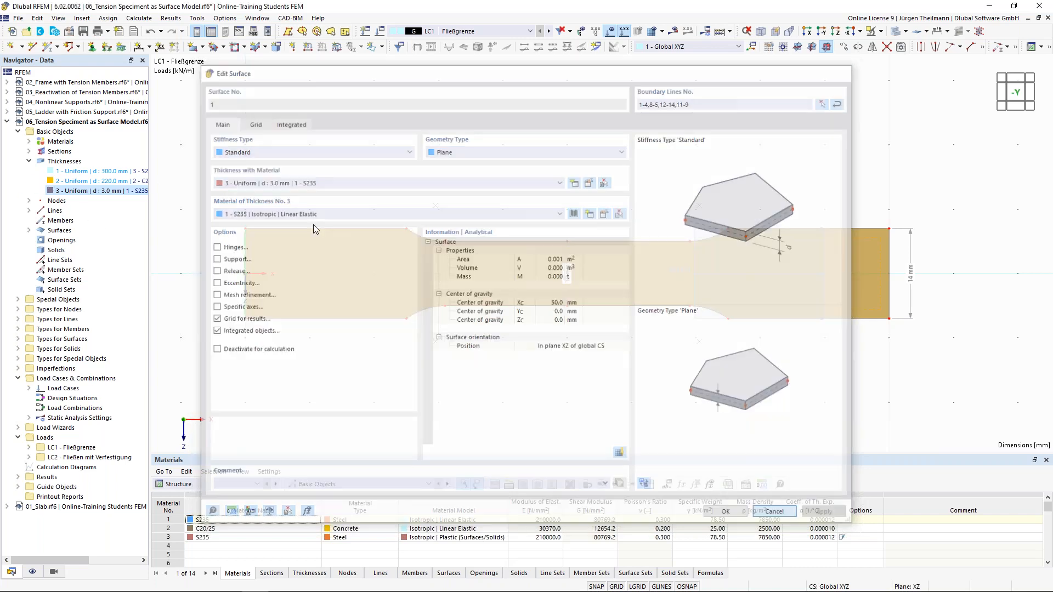
pyautogui.click(18, 487)
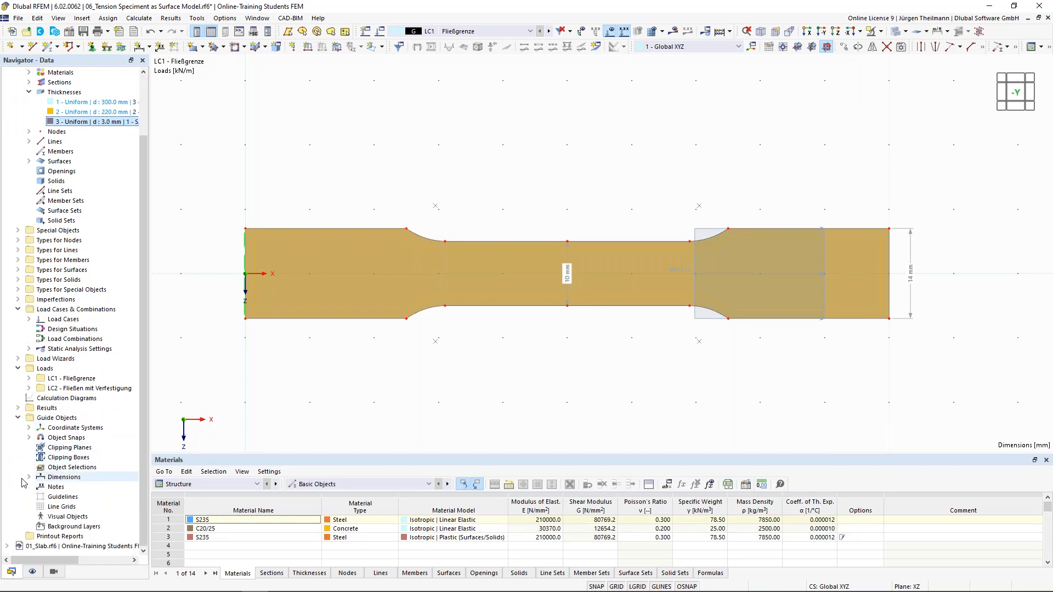
# Identify dimension 1 as the 10 mm width and dimension 2 as the 14 mm width.
pyautogui.click(28, 477)
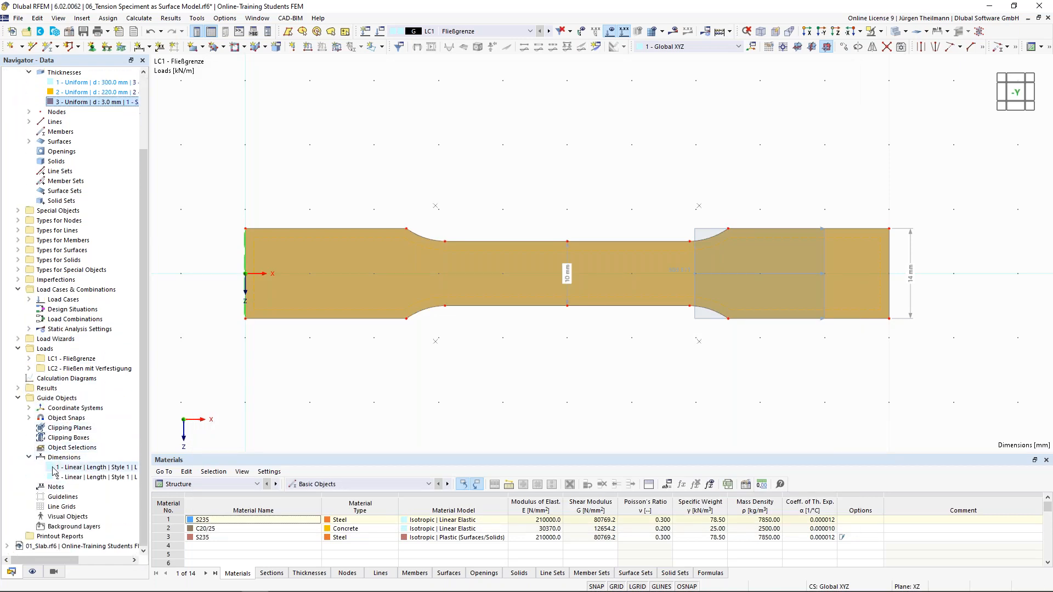
pyautogui.click(55, 468)
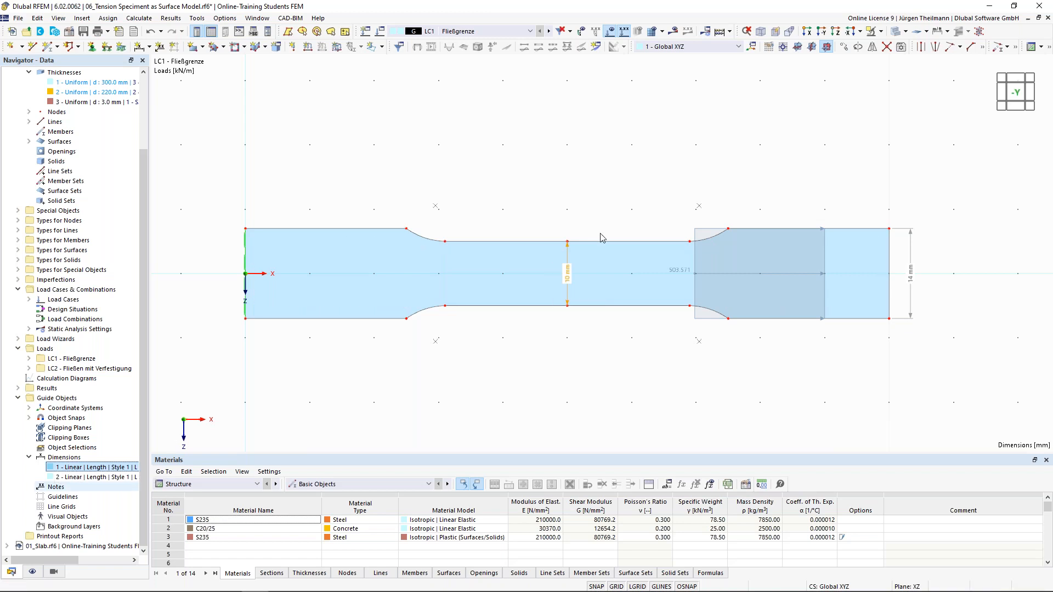
pyautogui.press('Down')
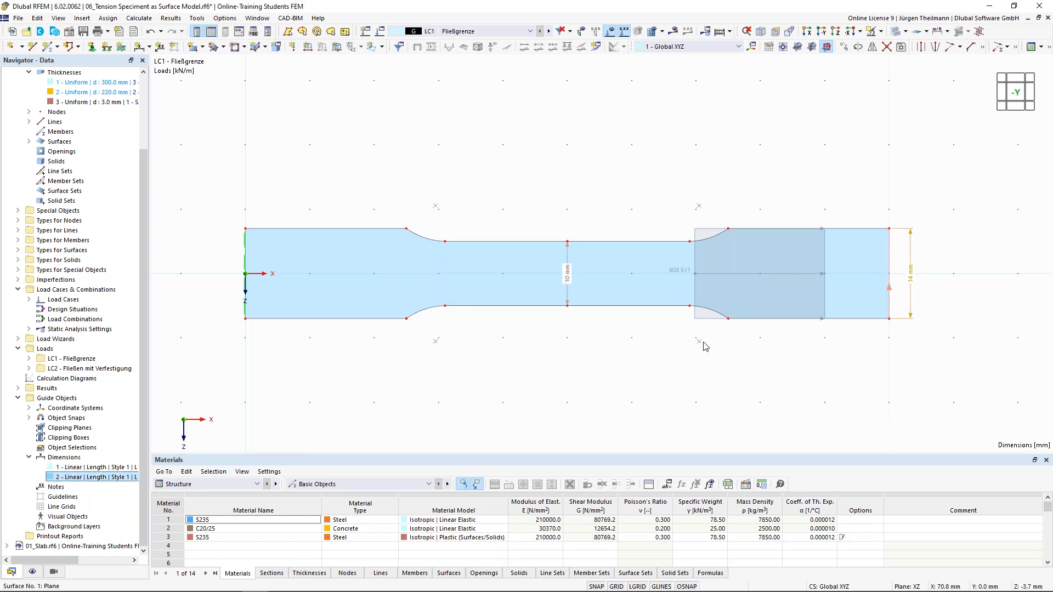
pyautogui.click(415, 412)
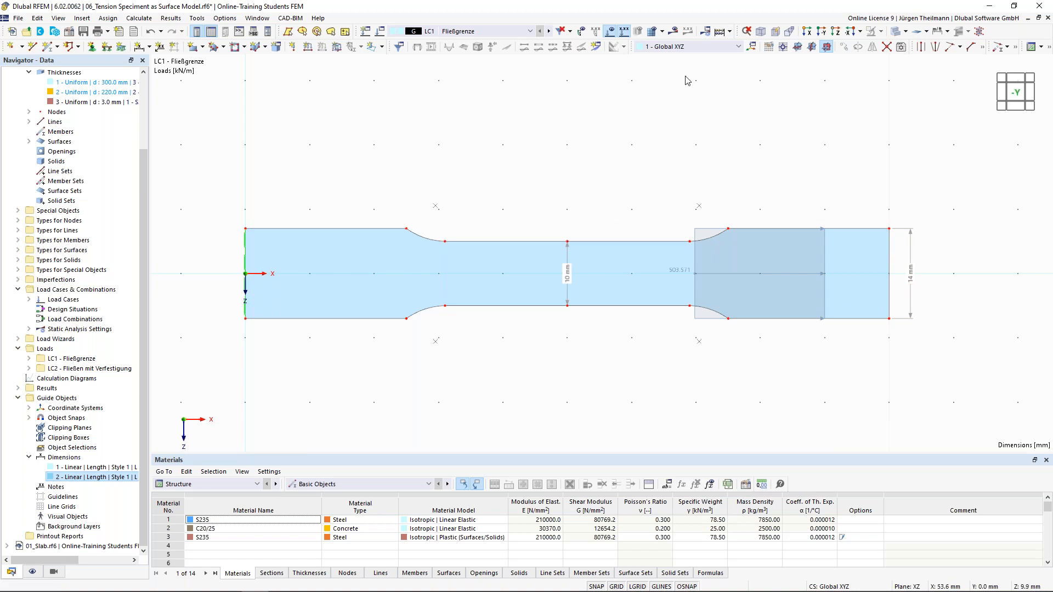
# Calculate LC1 and view its global displacement |u| results, peaking around 0.1 mm.
pyautogui.click(673, 31)
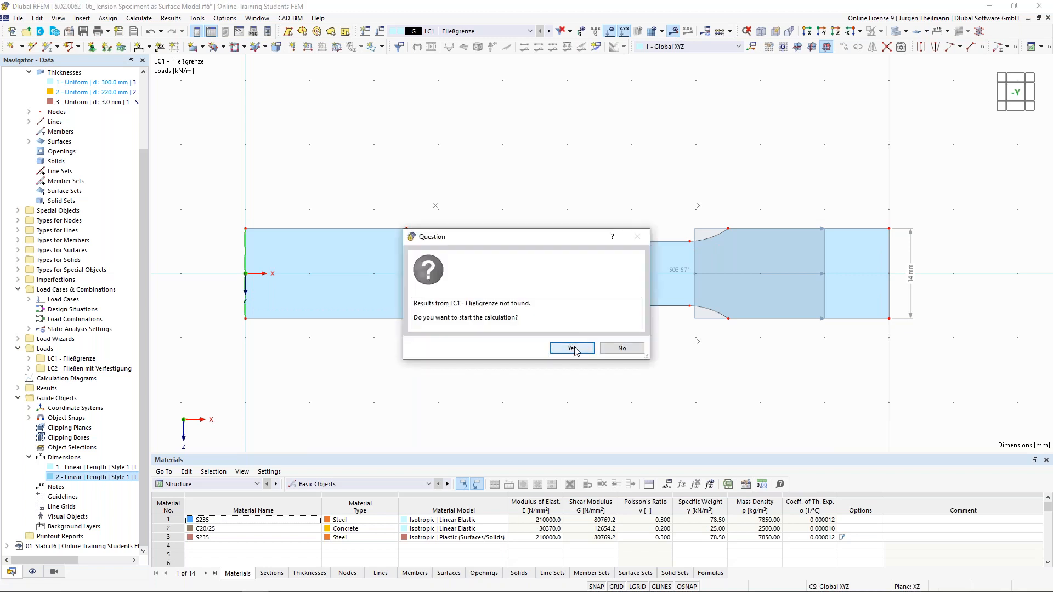
pyautogui.click(569, 345)
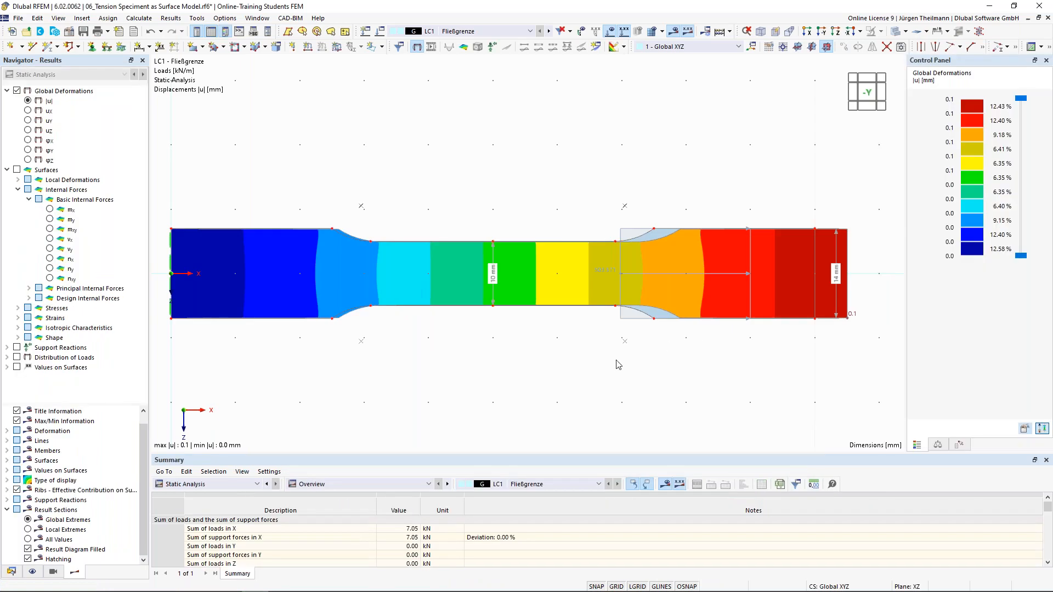
pyautogui.moveTo(517, 363); pyautogui.dragTo(527, 357, button='middle')
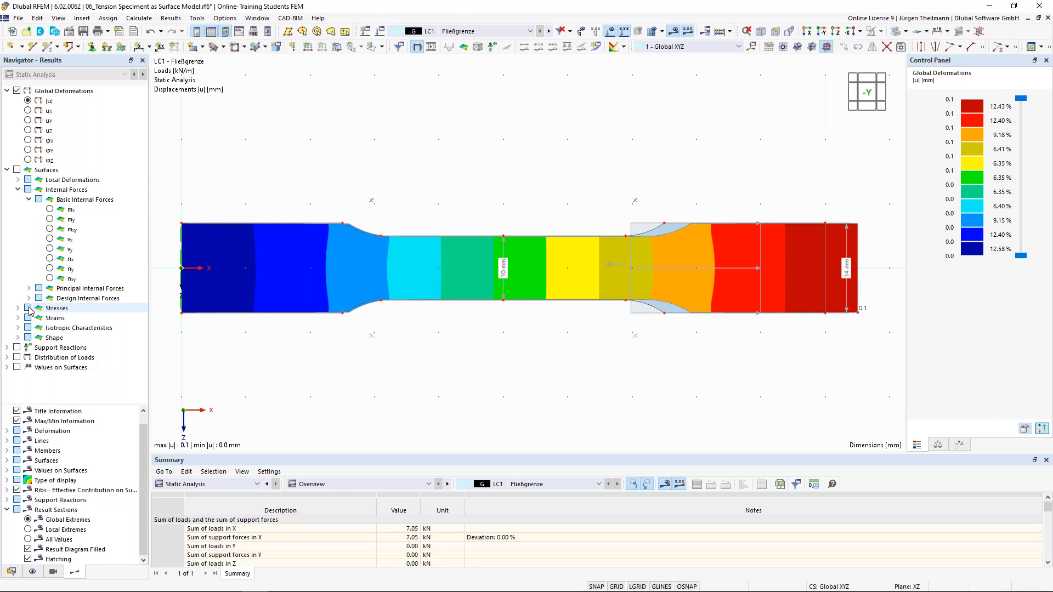
# Display σeqv,Mises,Max equivalent stresses on the specimen surface, 104.130 to 268.375 N/mm².
pyautogui.click(18, 170)
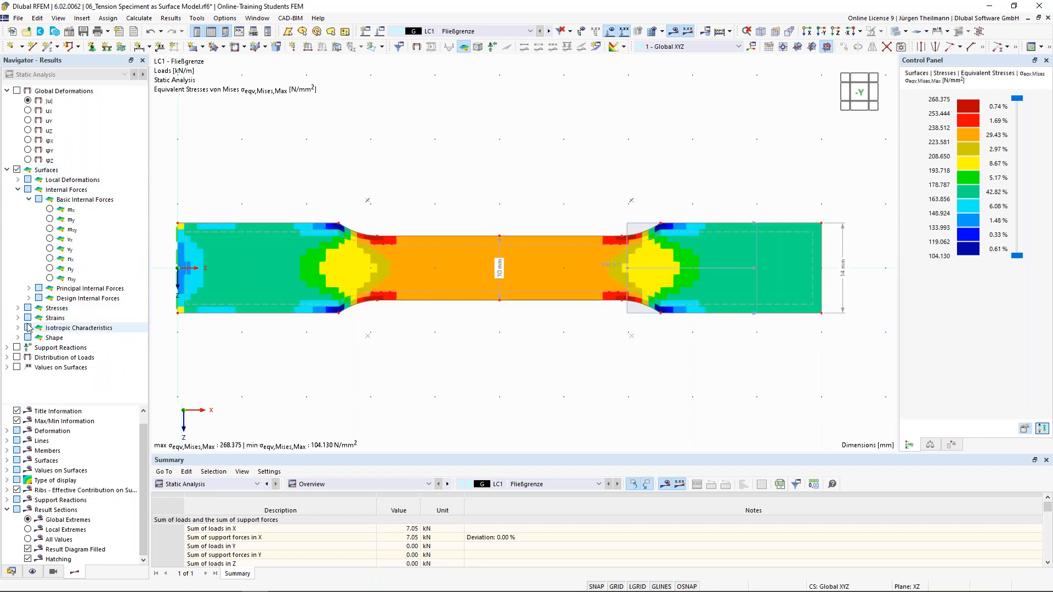
pyautogui.click(18, 308)
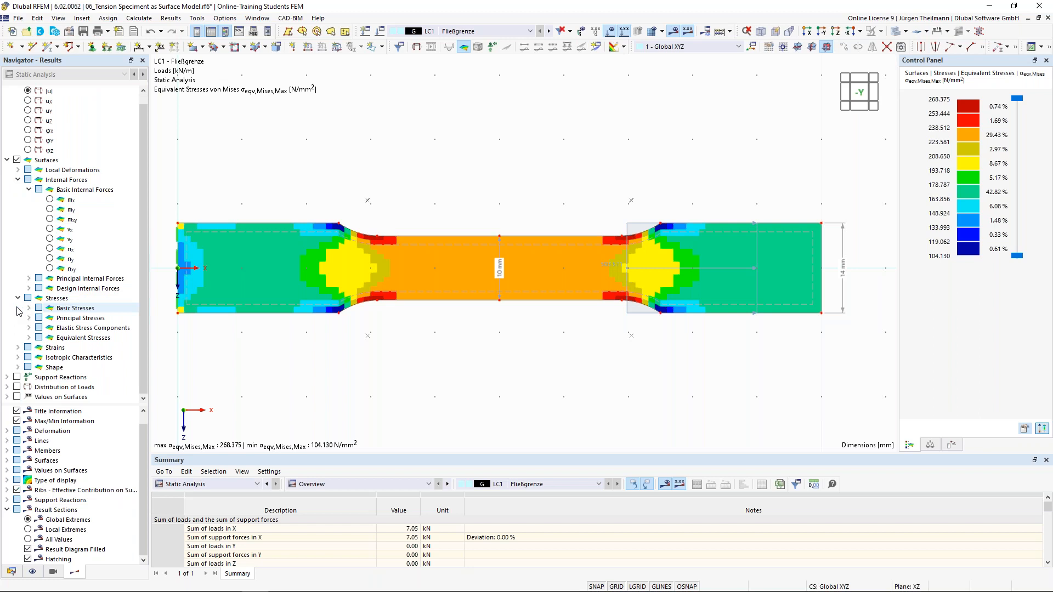
pyautogui.click(29, 337)
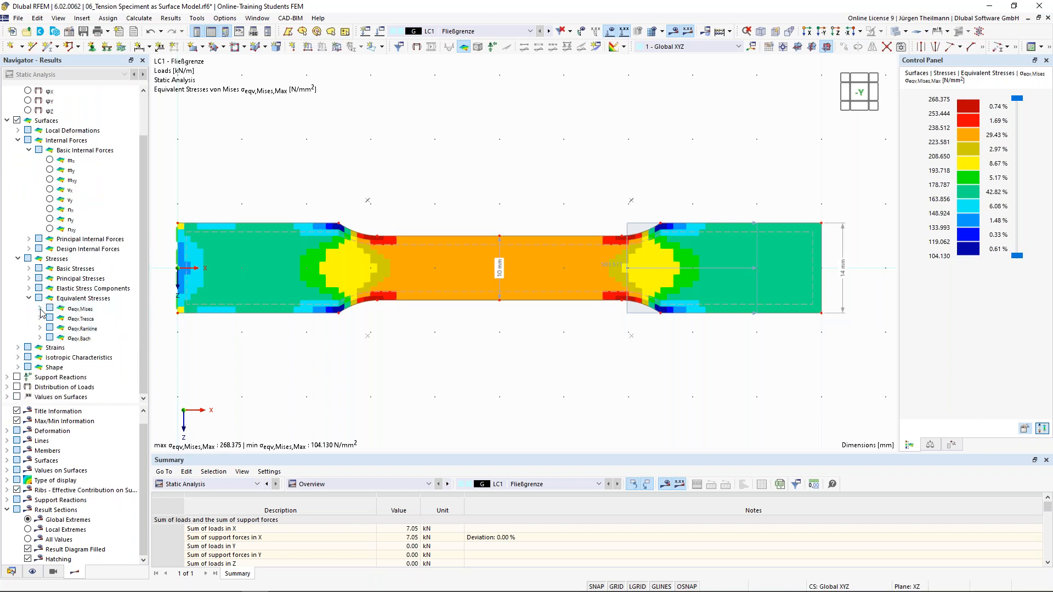
pyautogui.click(39, 309)
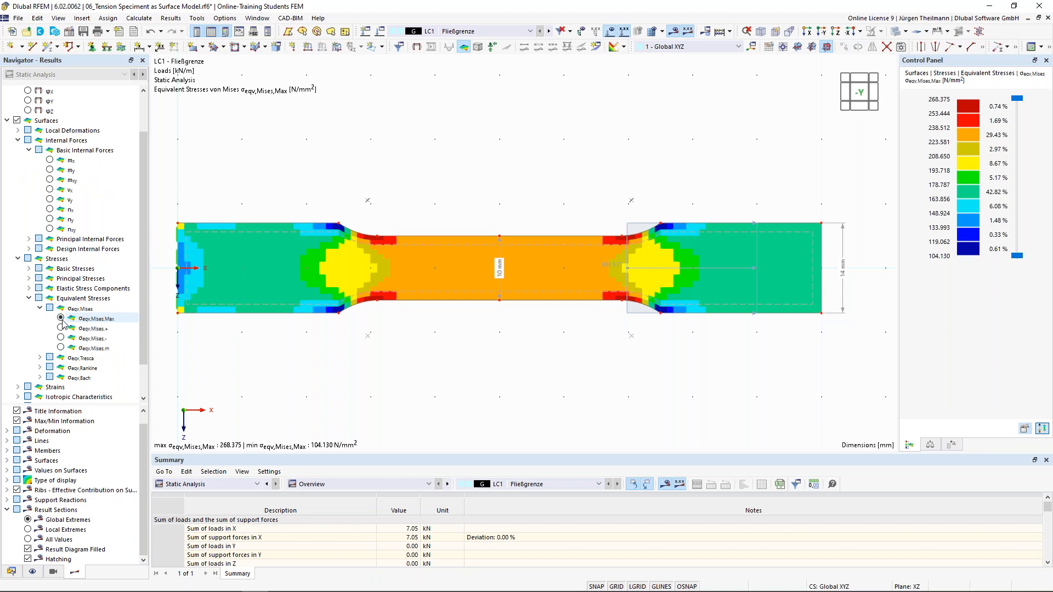
pyautogui.click(61, 318)
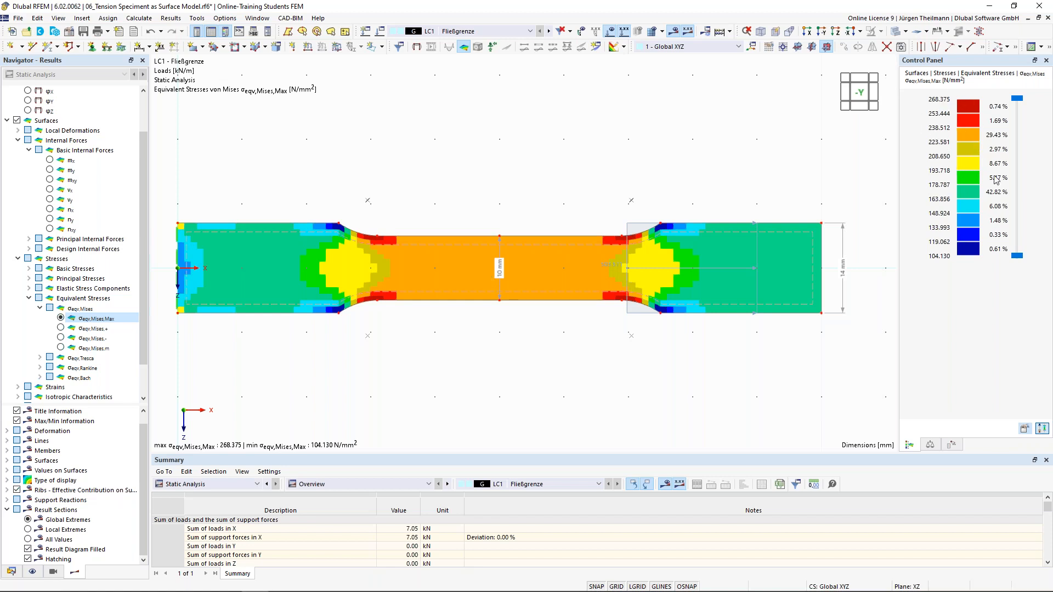
# Switch the result colour scale to Limits, 119.062 to 235 N/mm².
pyautogui.doubleClick(974, 170)
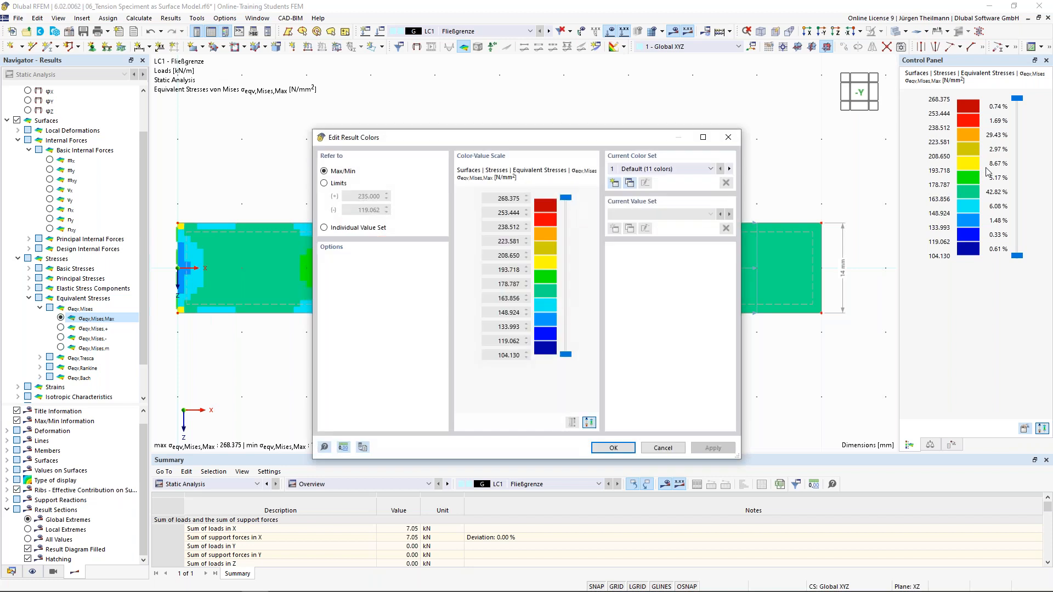
pyautogui.click(324, 183)
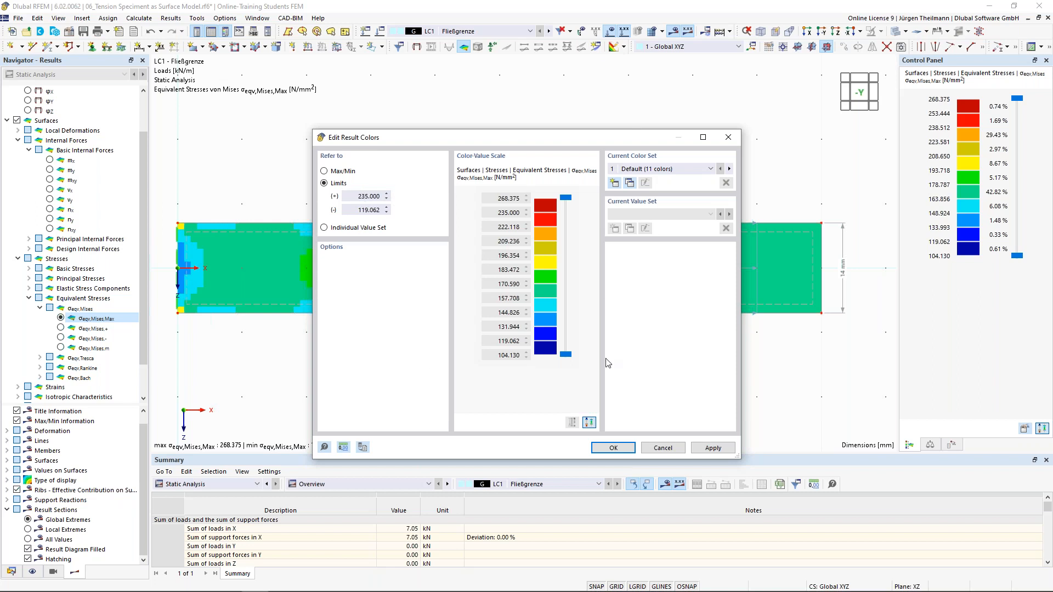
pyautogui.click(614, 448)
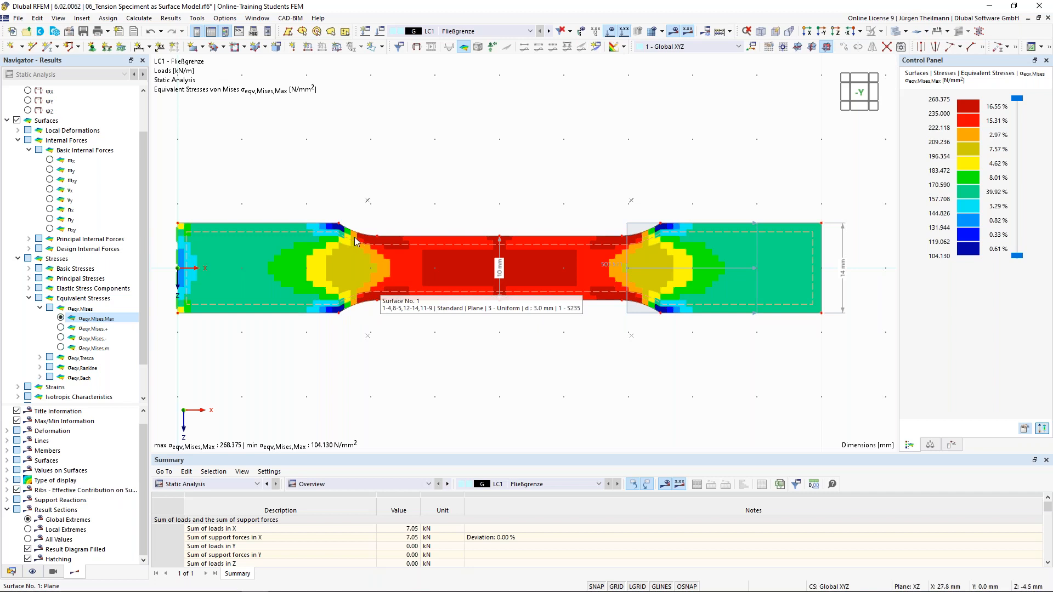
pyautogui.click(144, 20)
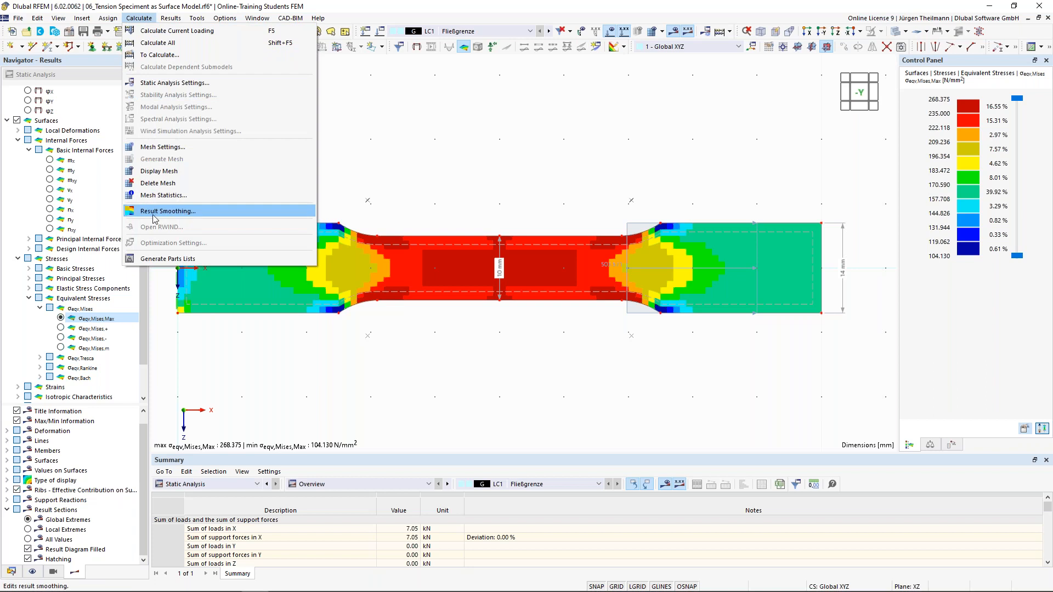
# Set result smoothing to 'Continuous within surface sets, otherwise within surfaces'.
pyautogui.click(167, 211)
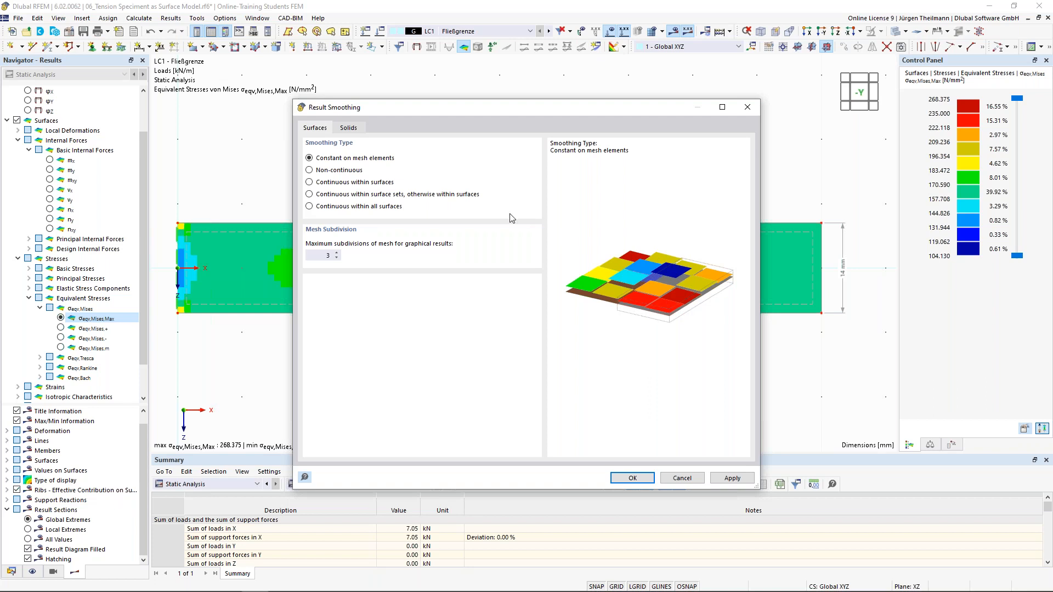
pyautogui.click(318, 196)
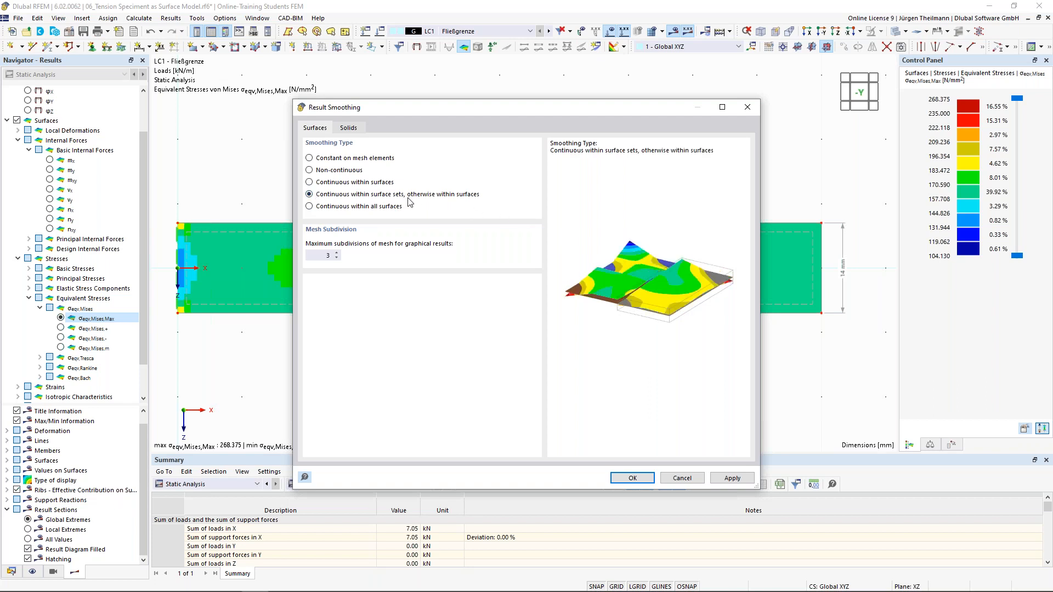
pyautogui.click(631, 478)
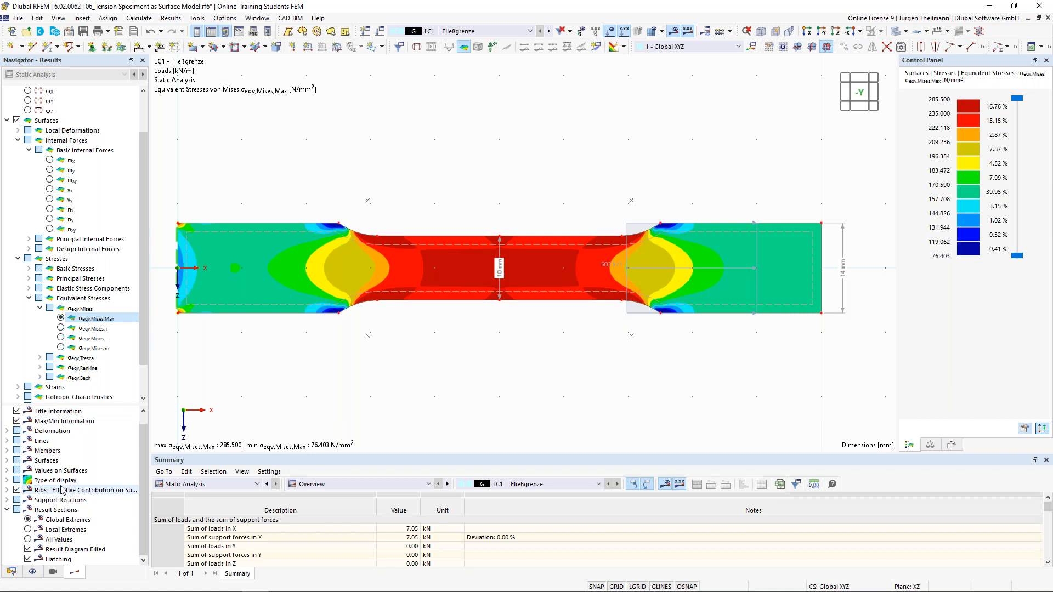
pyautogui.click(7, 480)
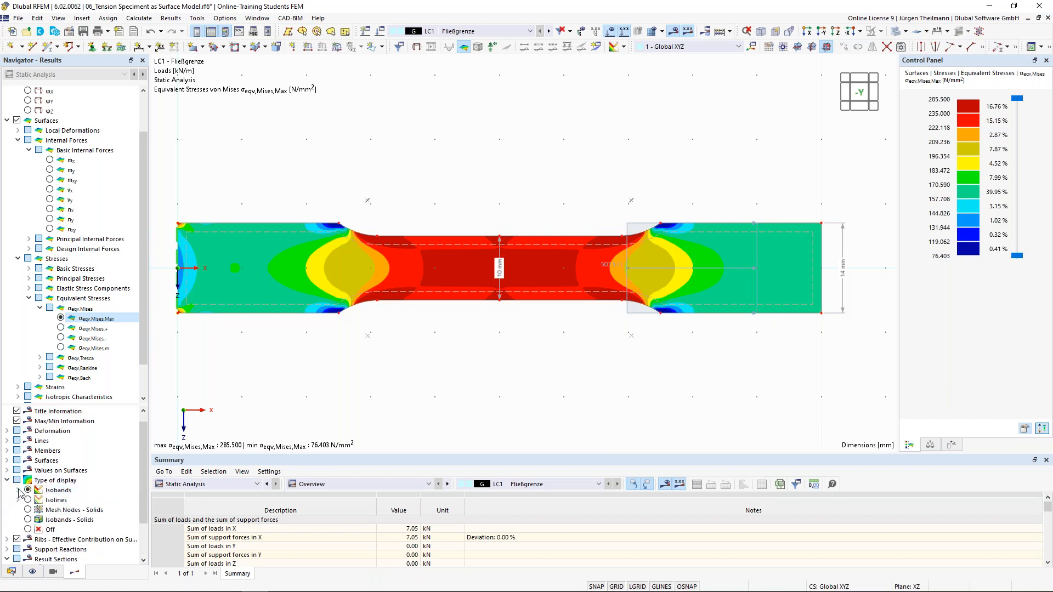
pyautogui.click(18, 490)
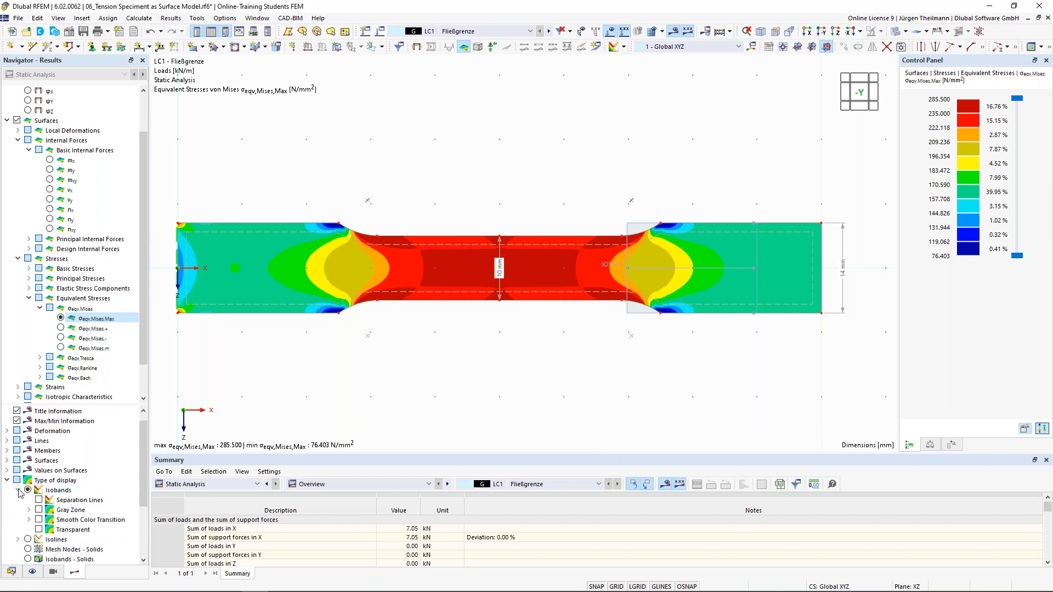
pyautogui.click(38, 520)
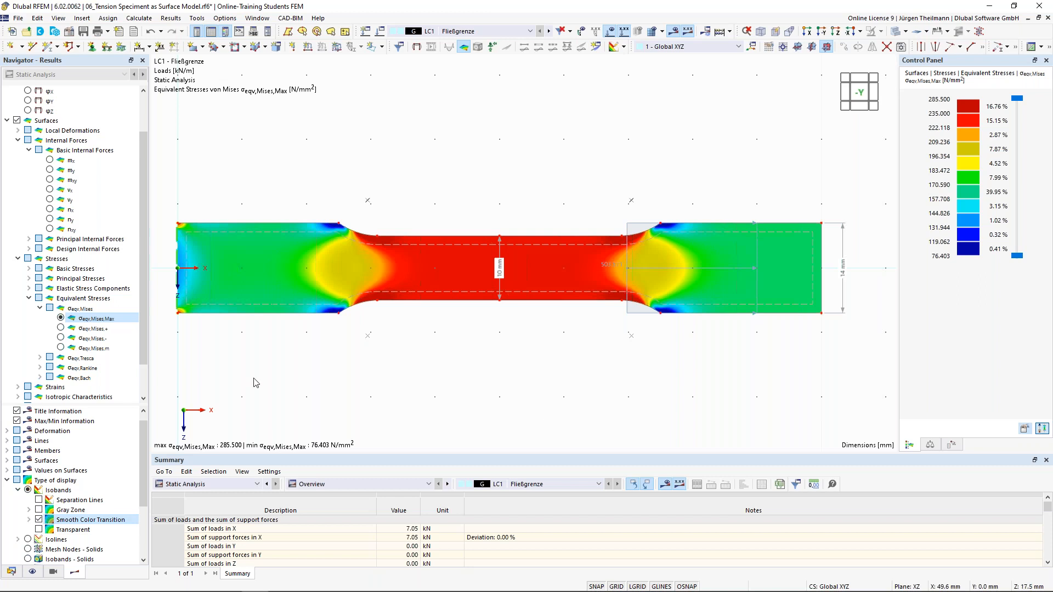
pyautogui.click(39, 520)
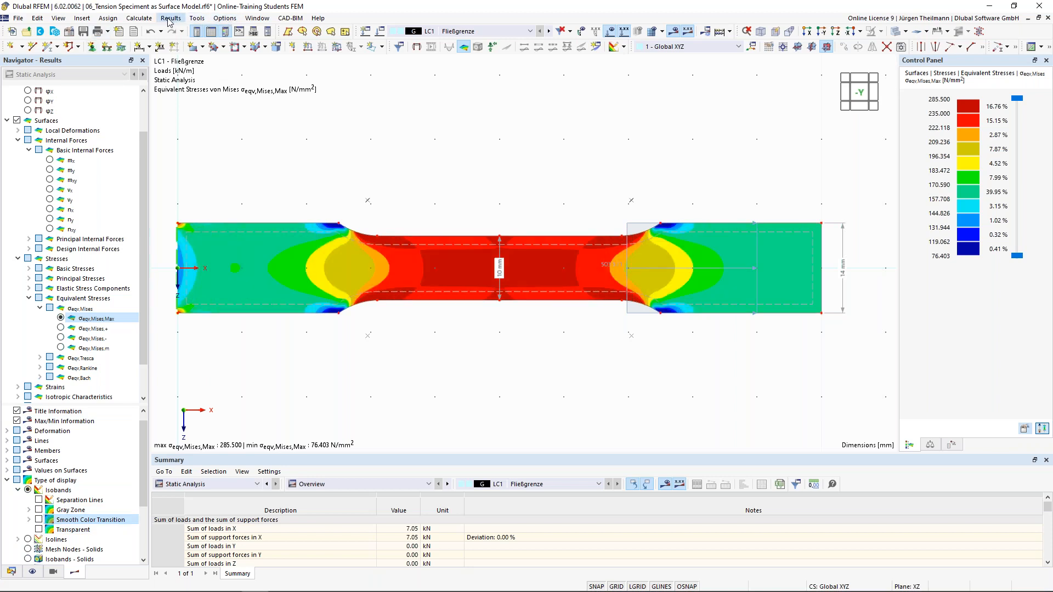
pyautogui.click(138, 18)
# Set result smoothing to 'Constant on mesh elements' so von Mises stresses show blocky bands.
pyautogui.click(158, 213)
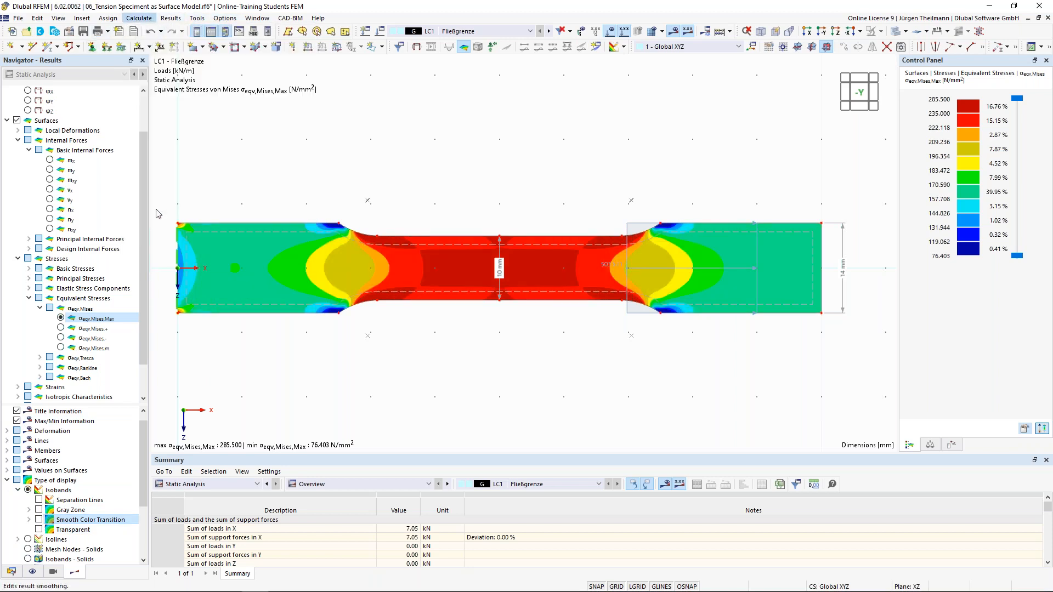
pyautogui.click(311, 157)
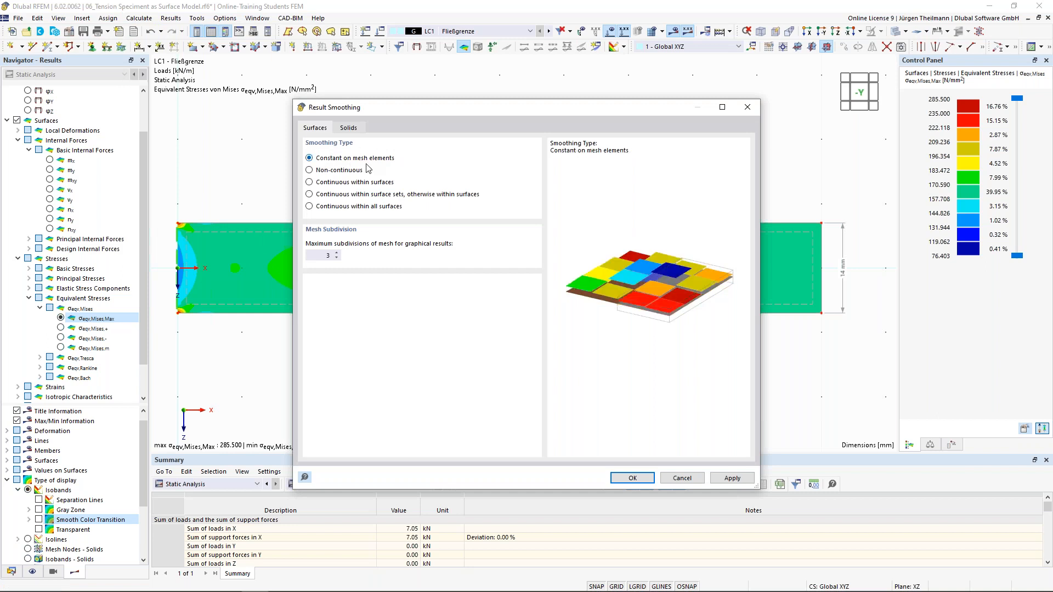
pyautogui.click(630, 479)
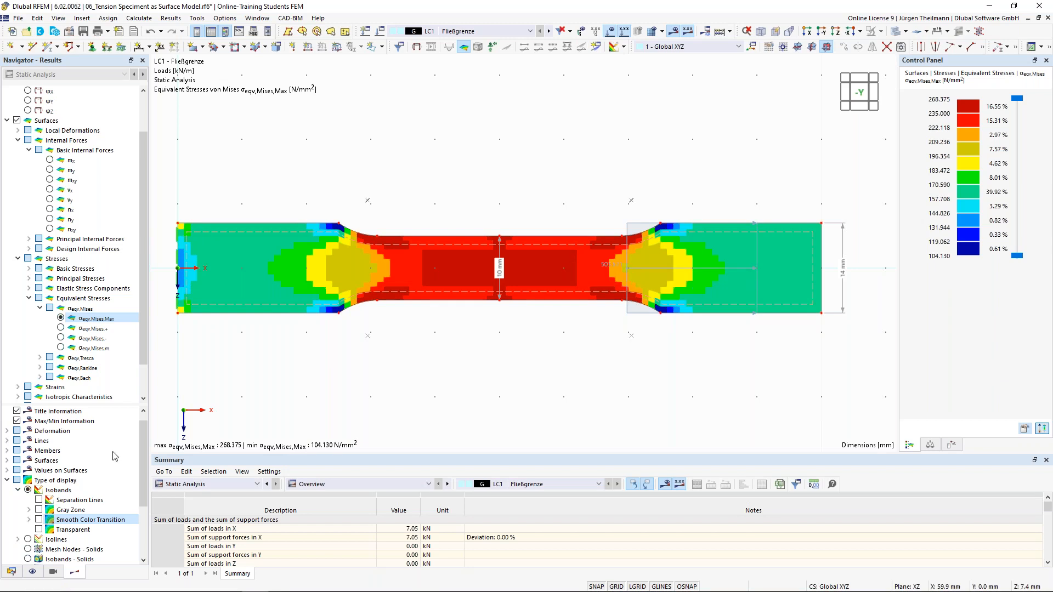
# Assign '3 - S235 | Isotropic | Plastic' to surface 1's thickness and open it in Edit Material.
pyautogui.click(11, 572)
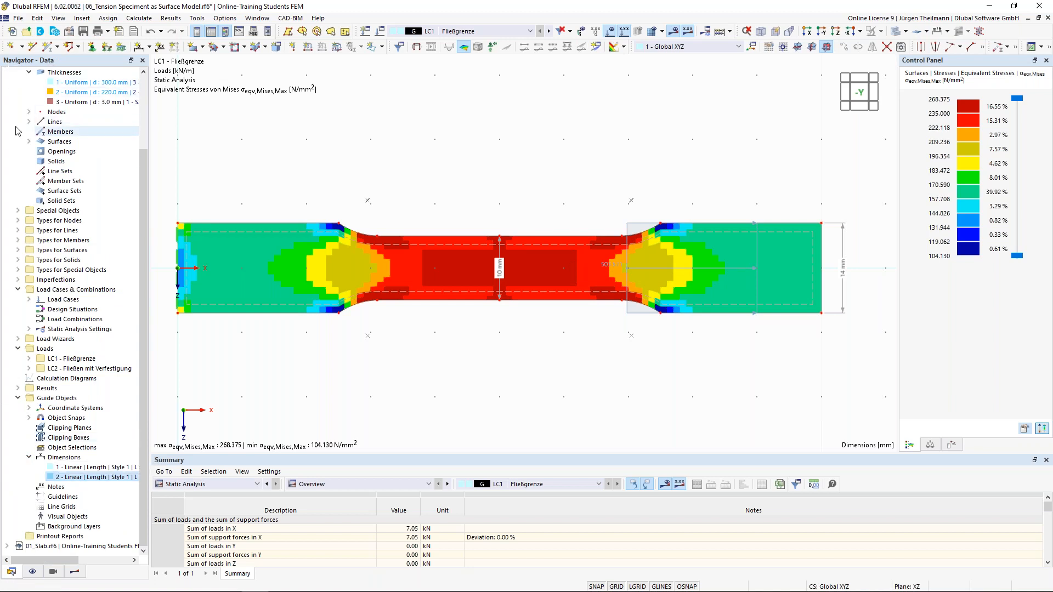
pyautogui.scroll(3, 19, 136)
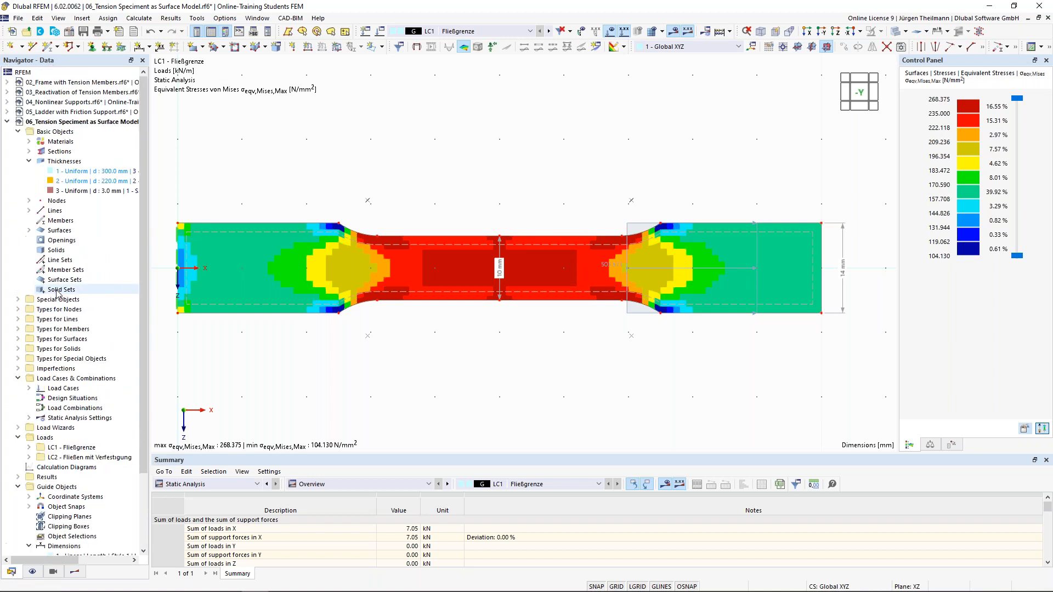
pyautogui.click(30, 142)
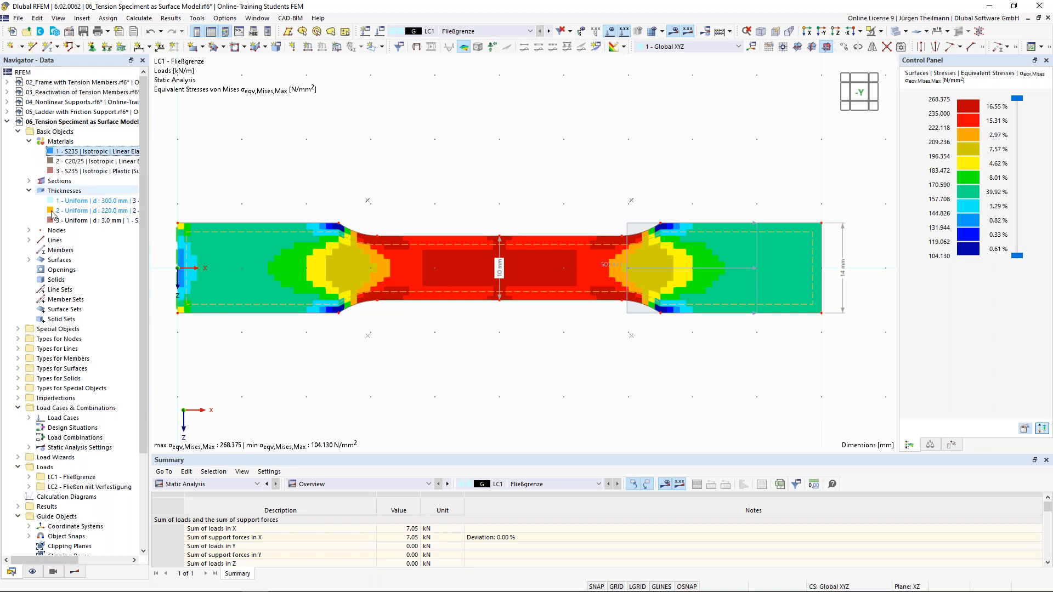
pyautogui.doubleClick(464, 245)
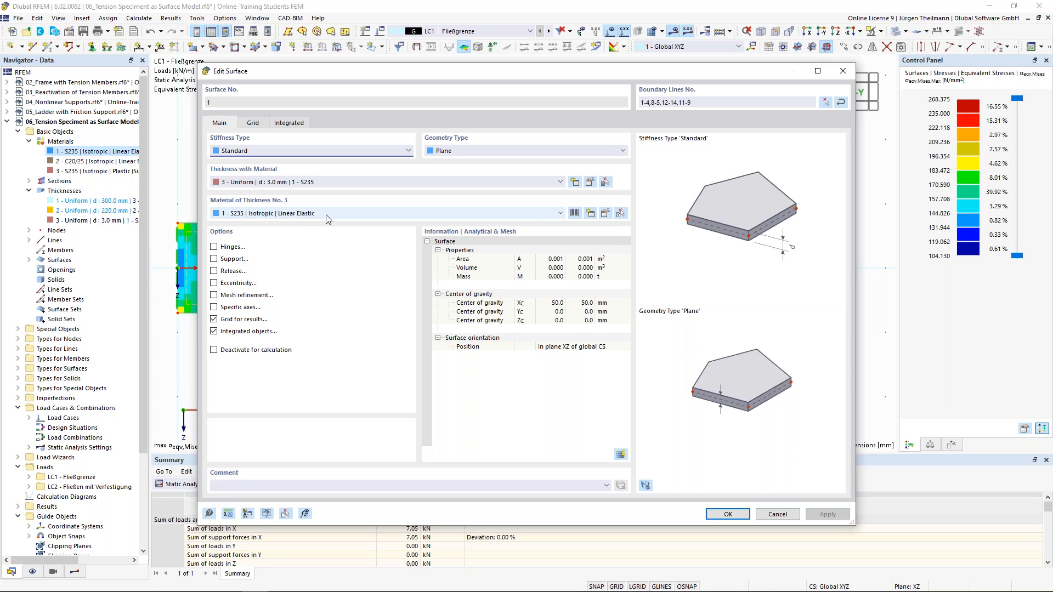
pyautogui.click(560, 213)
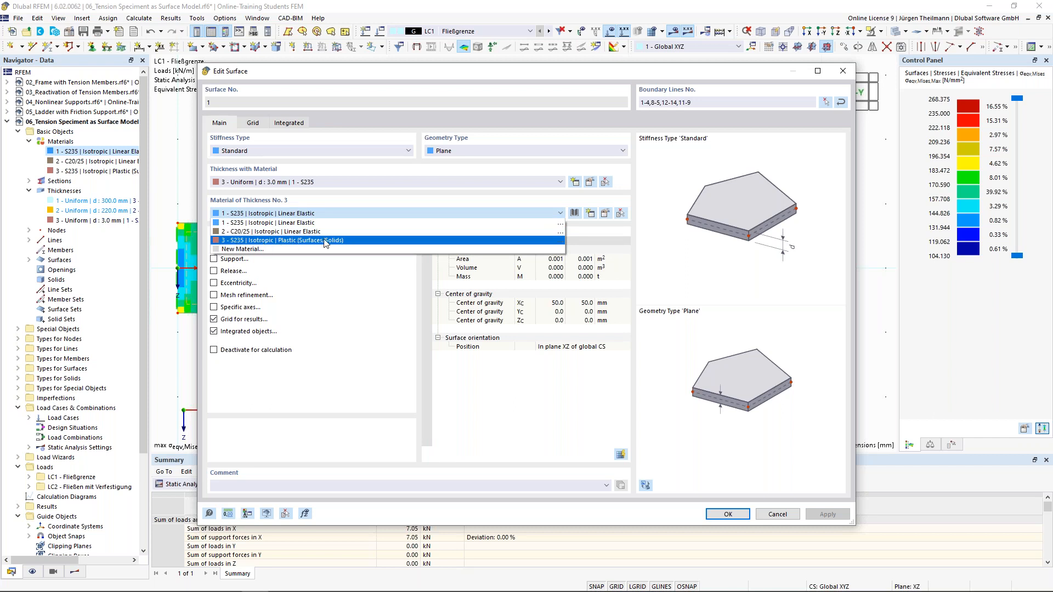
pyautogui.click(292, 241)
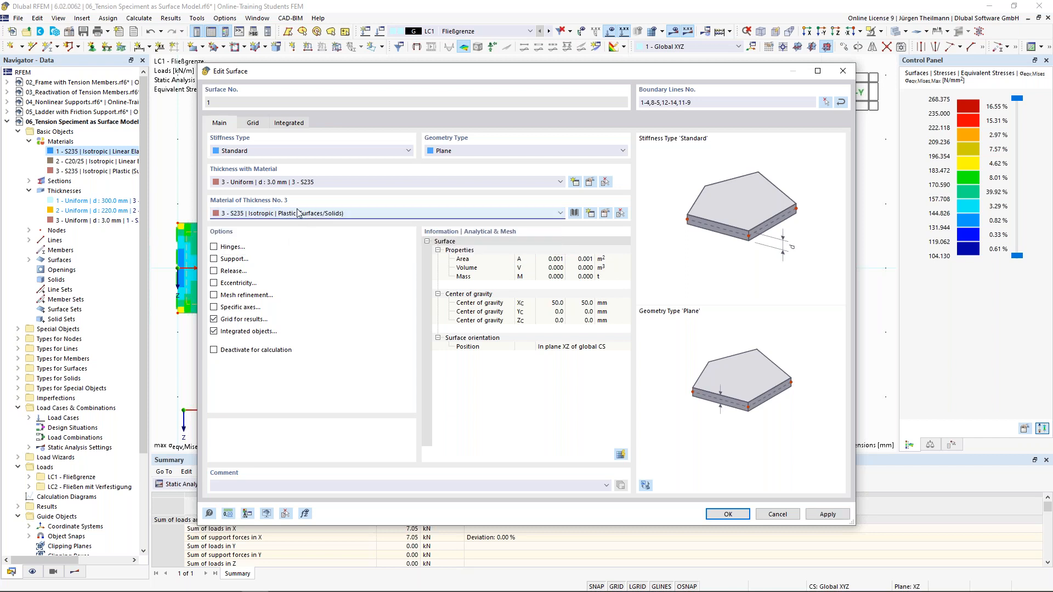
pyautogui.click(606, 214)
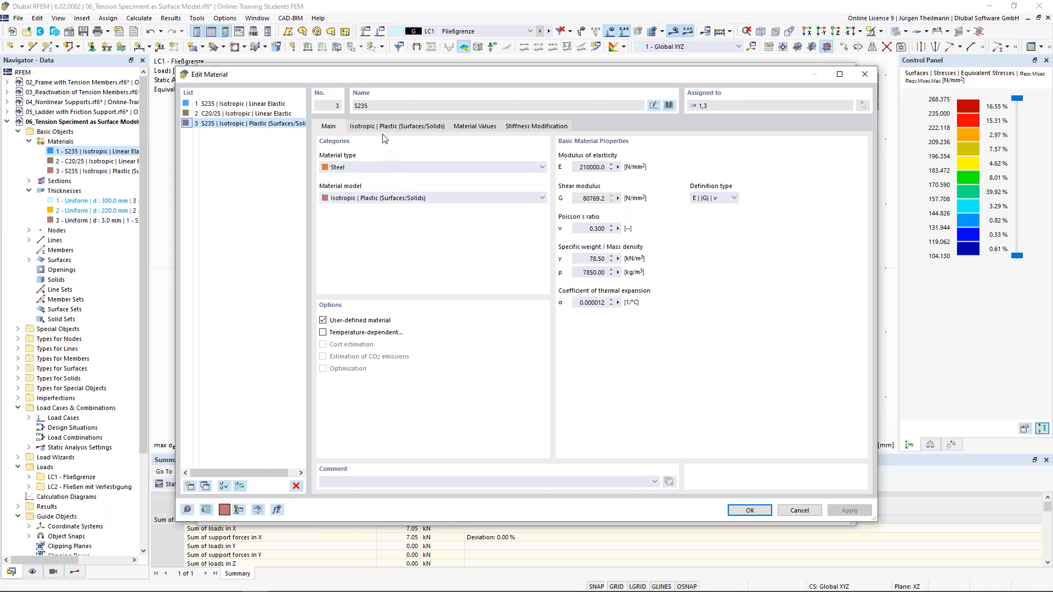
# Review the plastic S235 settings: von Mises hypothesis, yield strength 235 N/mm², E = 210000 N/mm².
pyautogui.click(413, 127)
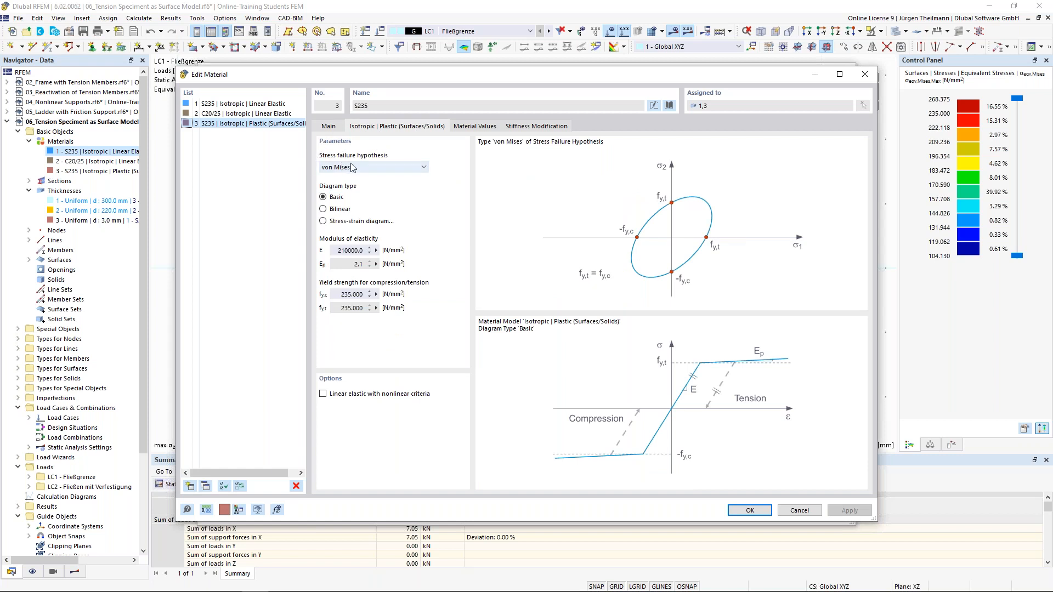
pyautogui.click(421, 169)
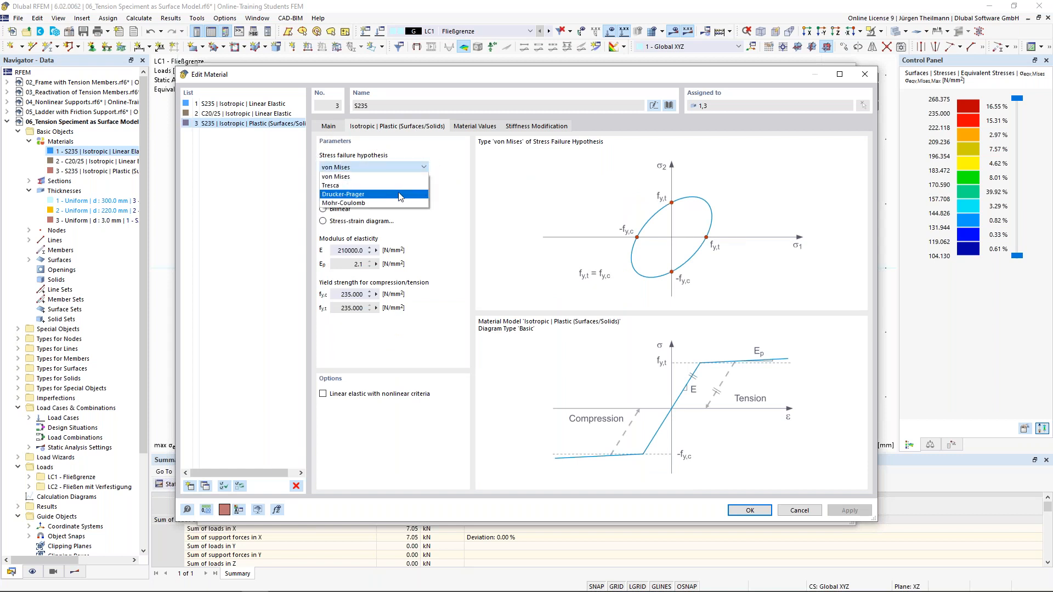
pyautogui.click(343, 177)
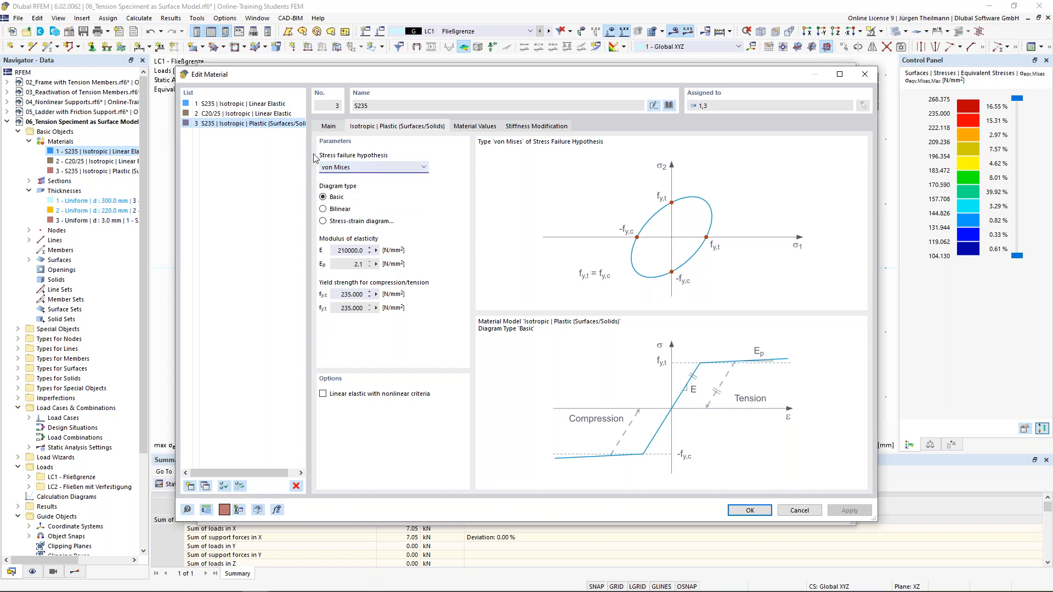
pyautogui.click(341, 294)
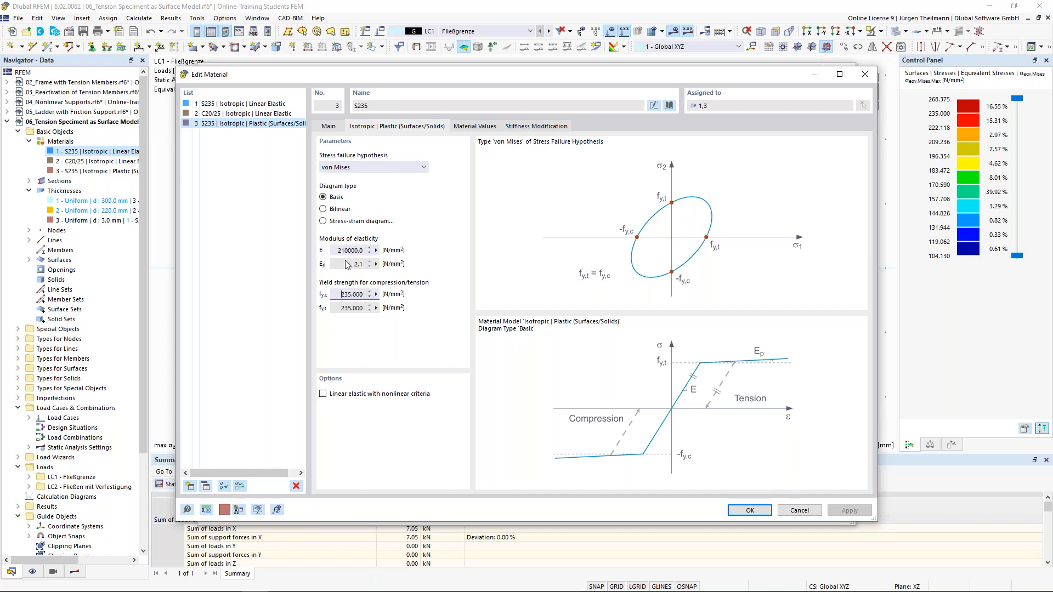
pyautogui.moveTo(335, 250); pyautogui.dragTo(375, 249)
# Apply the plastic S235 material to surface 1, discard old results and recalculate LC1.
pyautogui.click(735, 512)
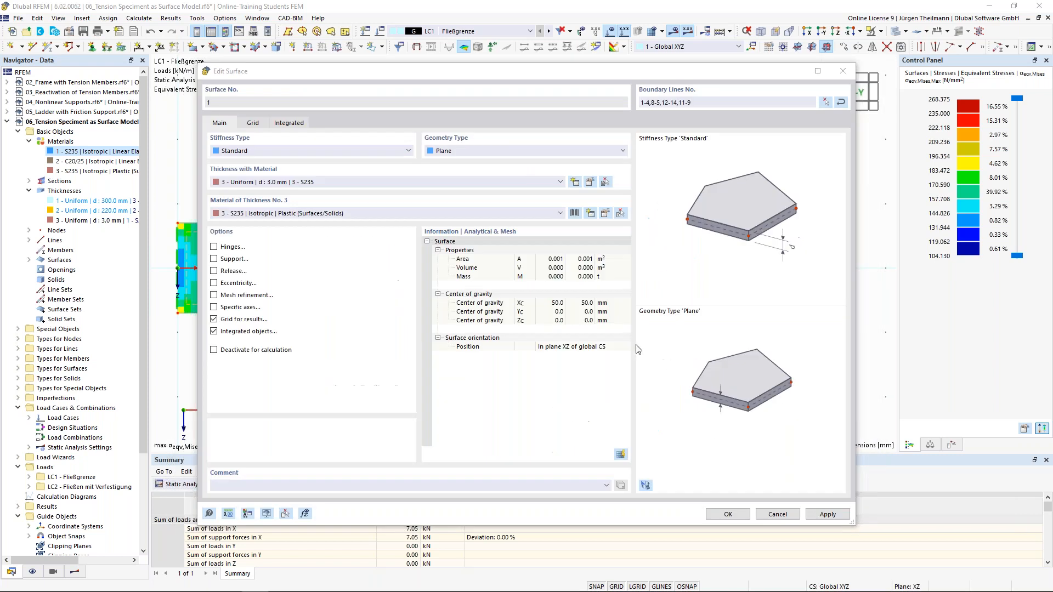
pyautogui.click(738, 515)
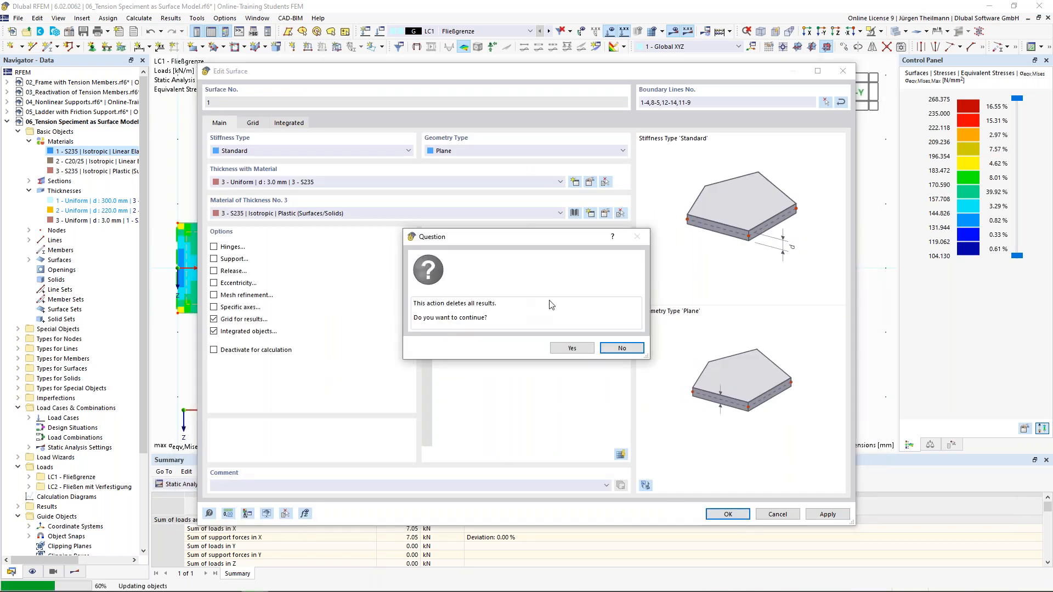
pyautogui.click(572, 348)
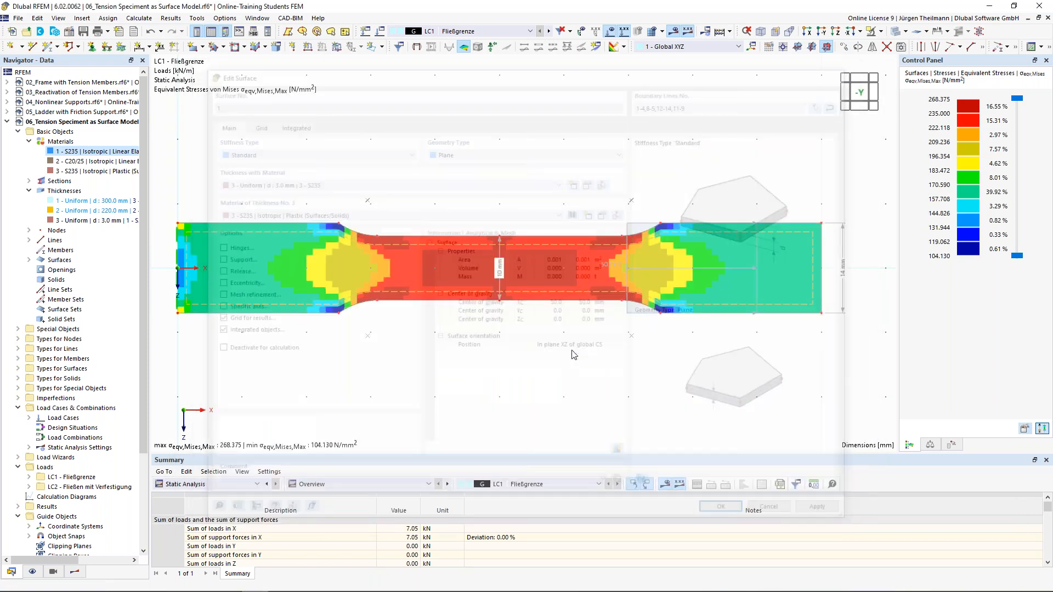
pyautogui.click(674, 31)
pyautogui.click(572, 349)
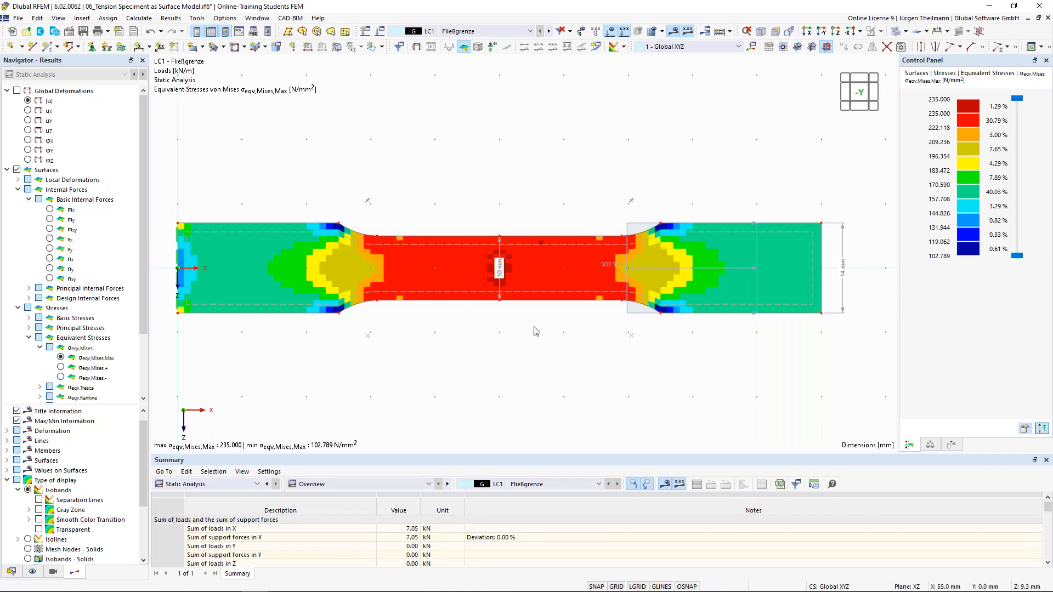
# Rescale the von Mises colour scale to Max/Min, spanning 102.789 to 235.000 N/mm².
pyautogui.doubleClick(972, 159)
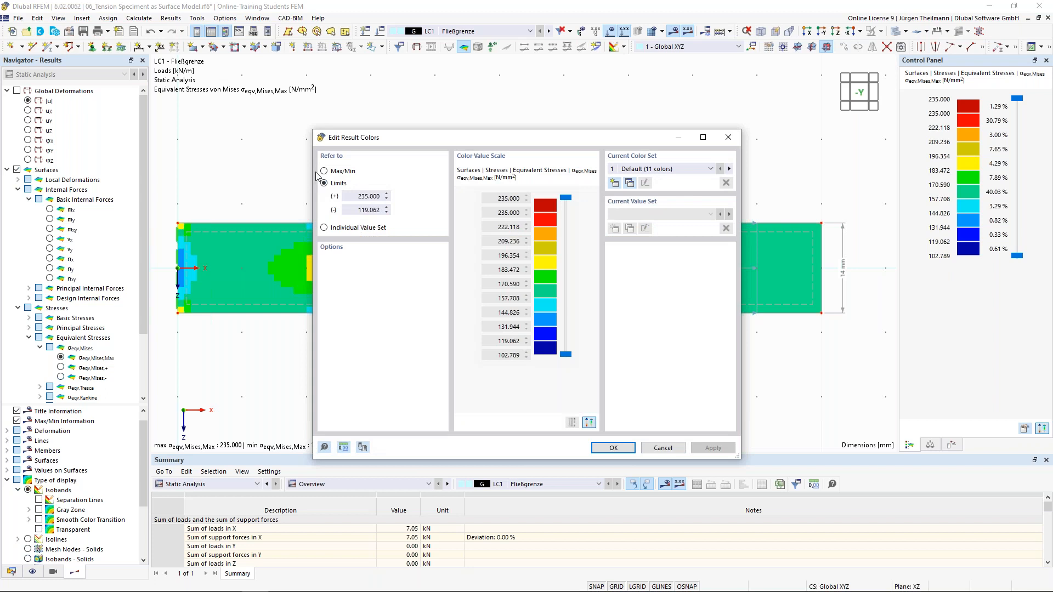
pyautogui.click(334, 172)
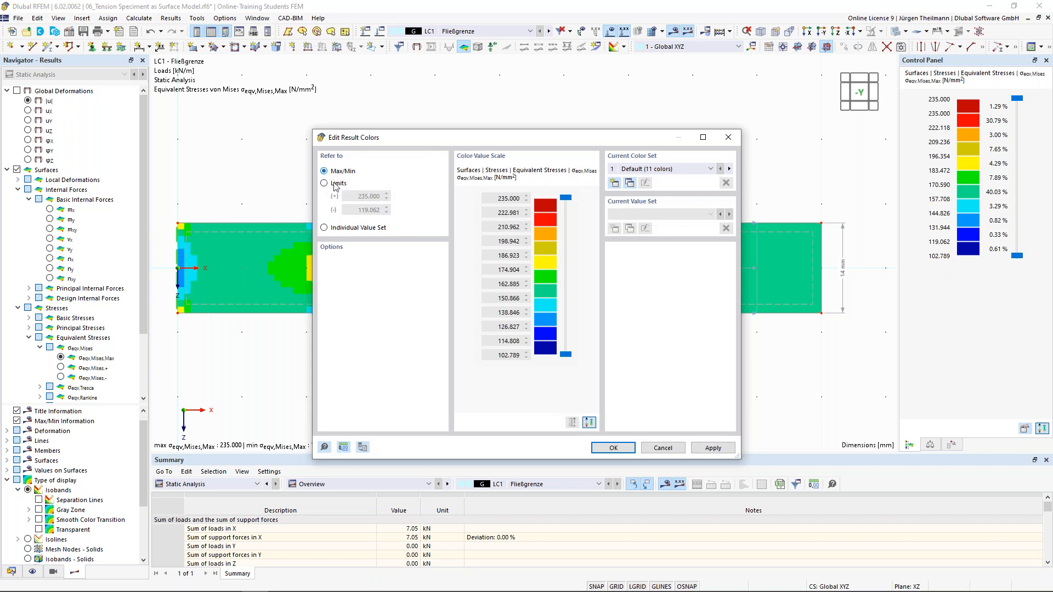
pyautogui.click(613, 448)
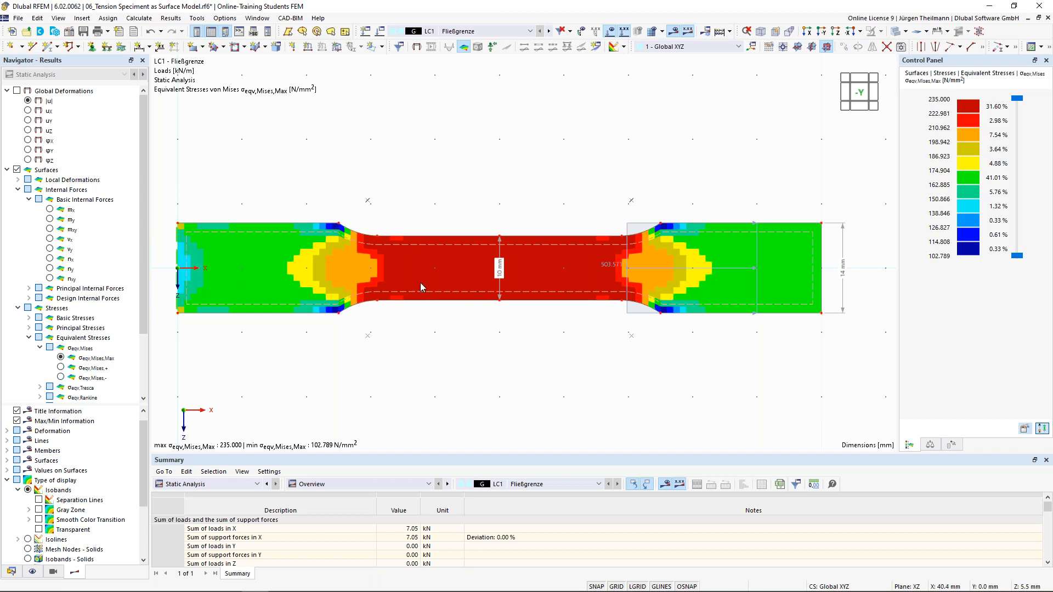
pyautogui.moveTo(417, 278)
# Display LC1 global displacements |u| (up to 0.1 mm) and expand the Criteria result options.
pyautogui.click(27, 101)
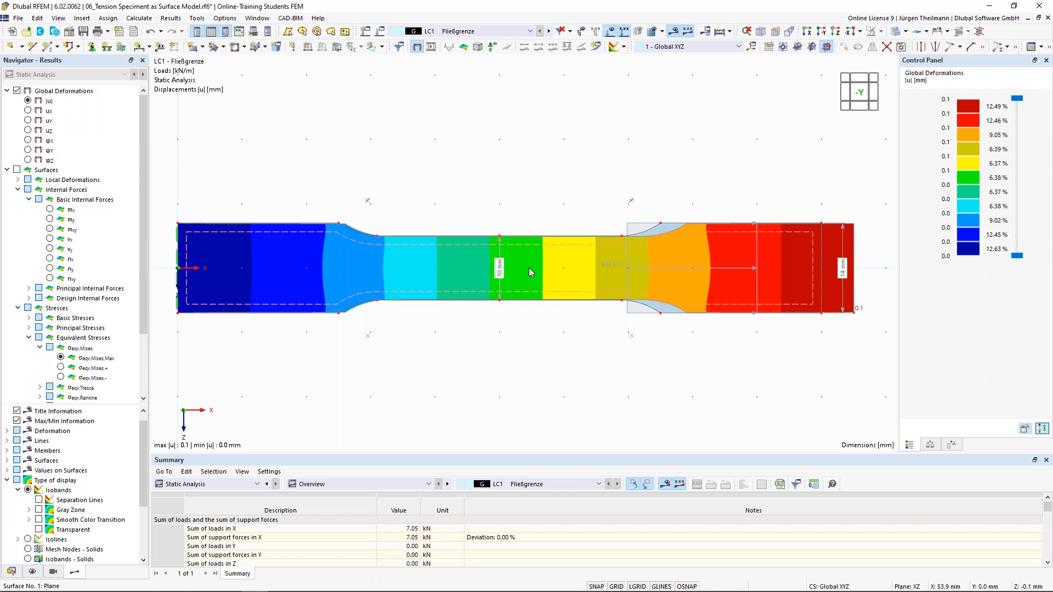
pyautogui.scroll(1, 729, 262)
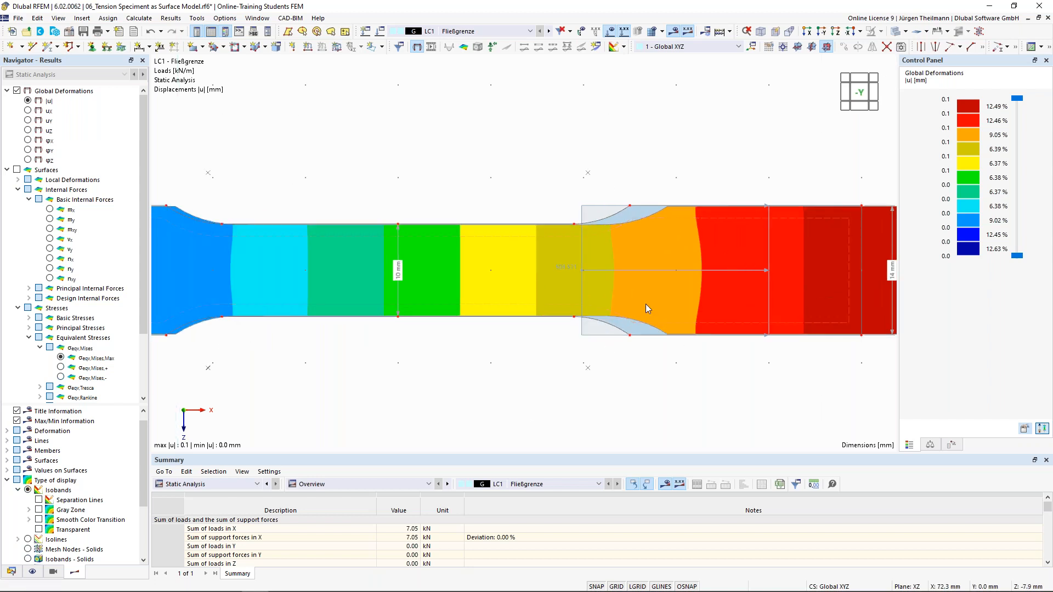
pyautogui.scroll(-2, 706, 265)
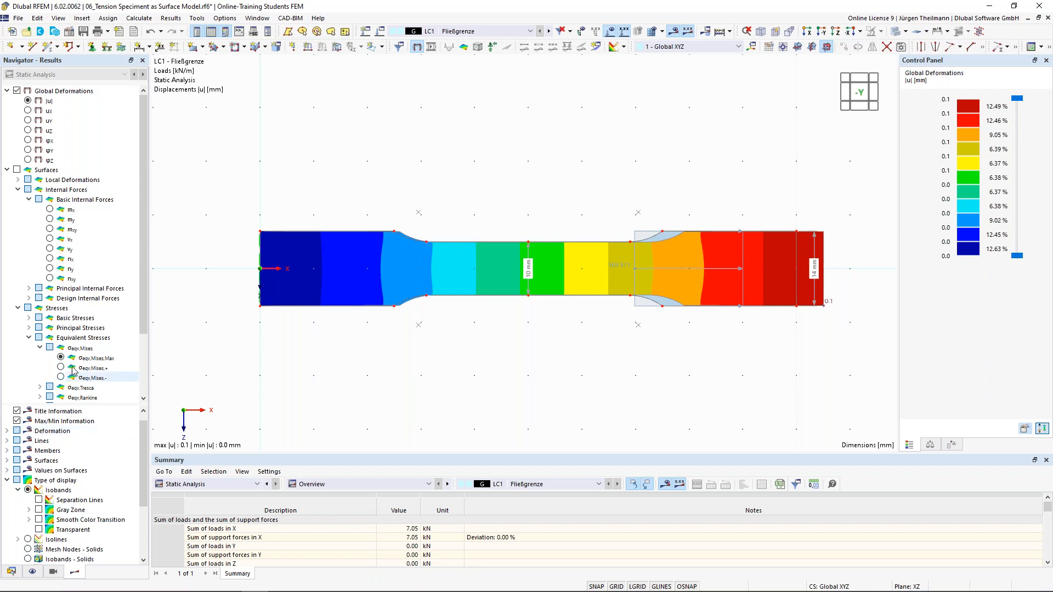
pyautogui.scroll(-3, 73, 340)
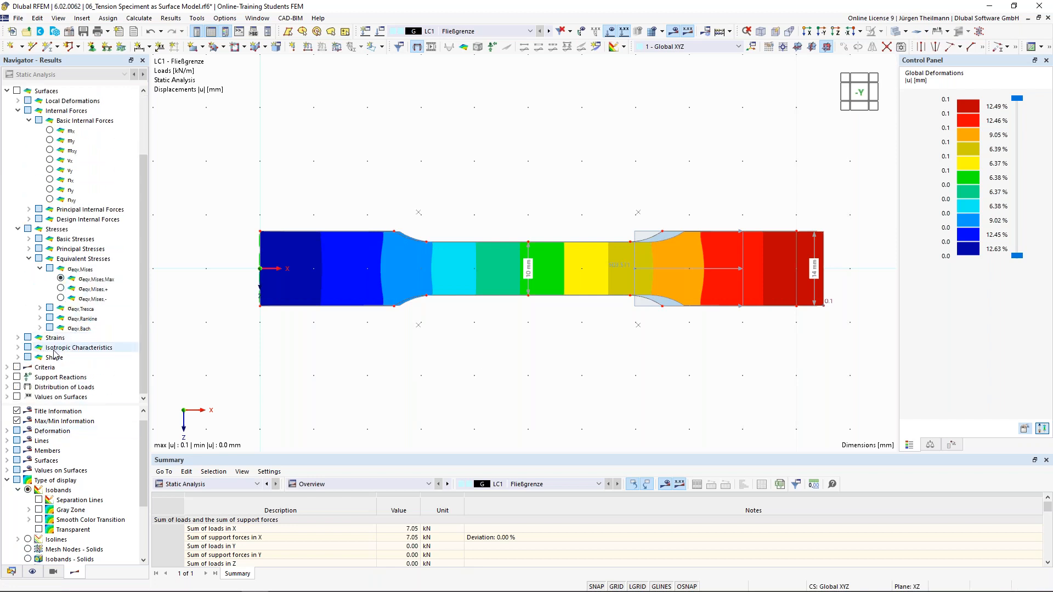
pyautogui.click(7, 367)
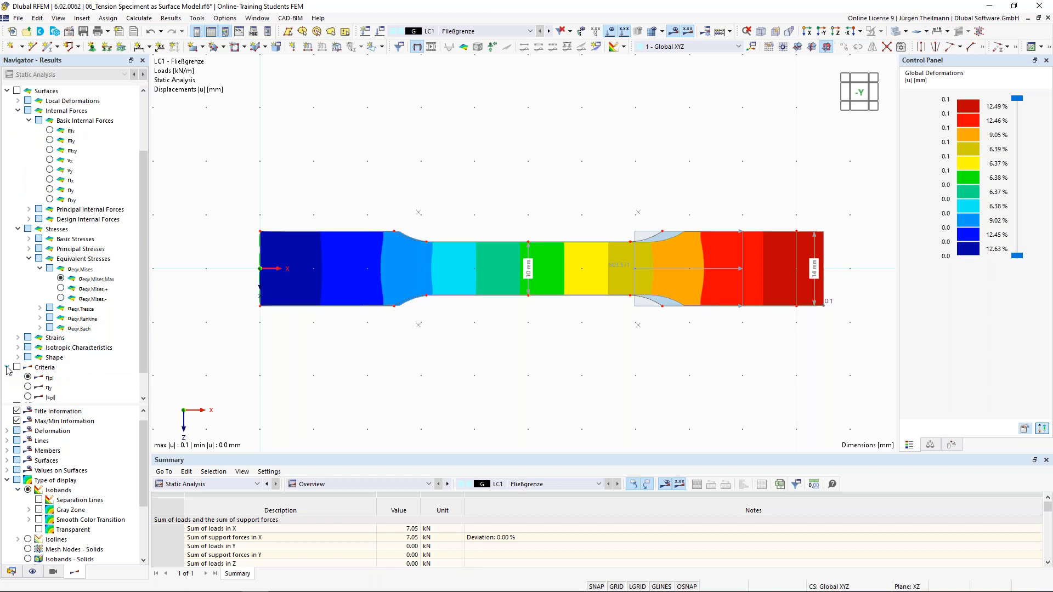
pyautogui.scroll(-1, 7, 369)
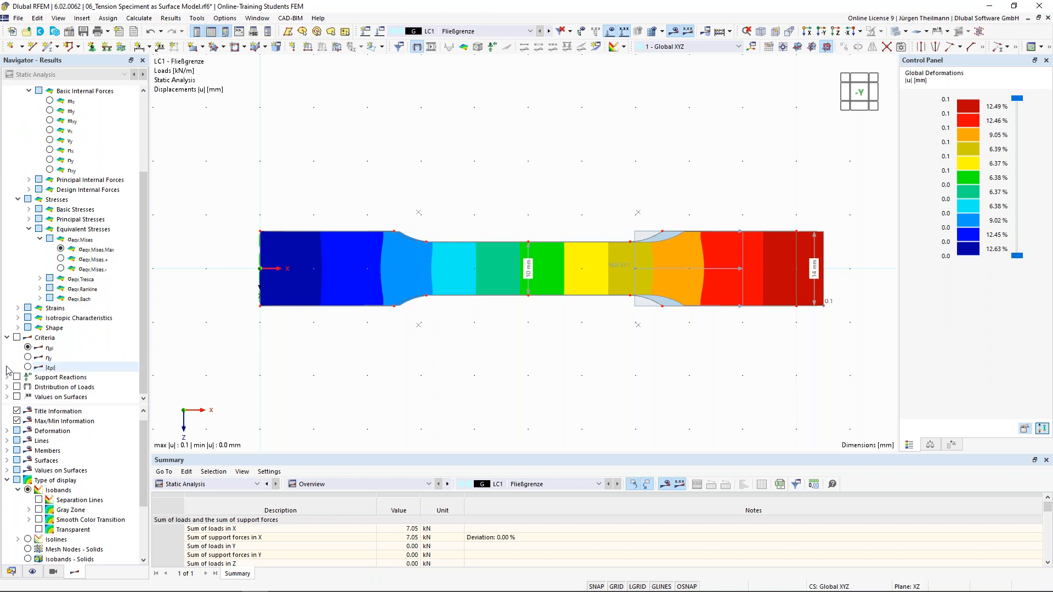
pyautogui.click(29, 348)
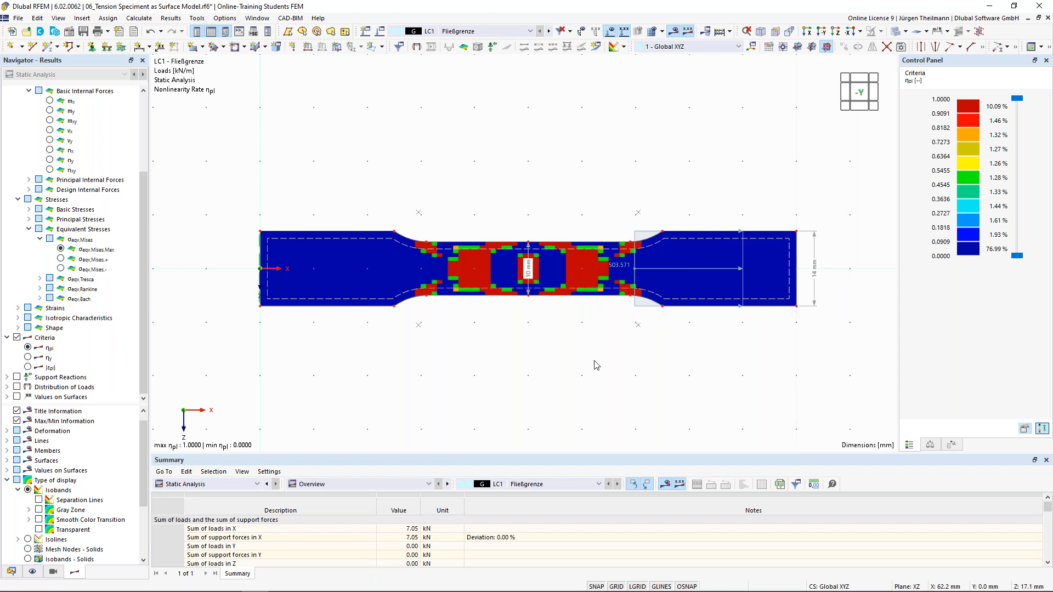
pyautogui.scroll(4, 34, 103)
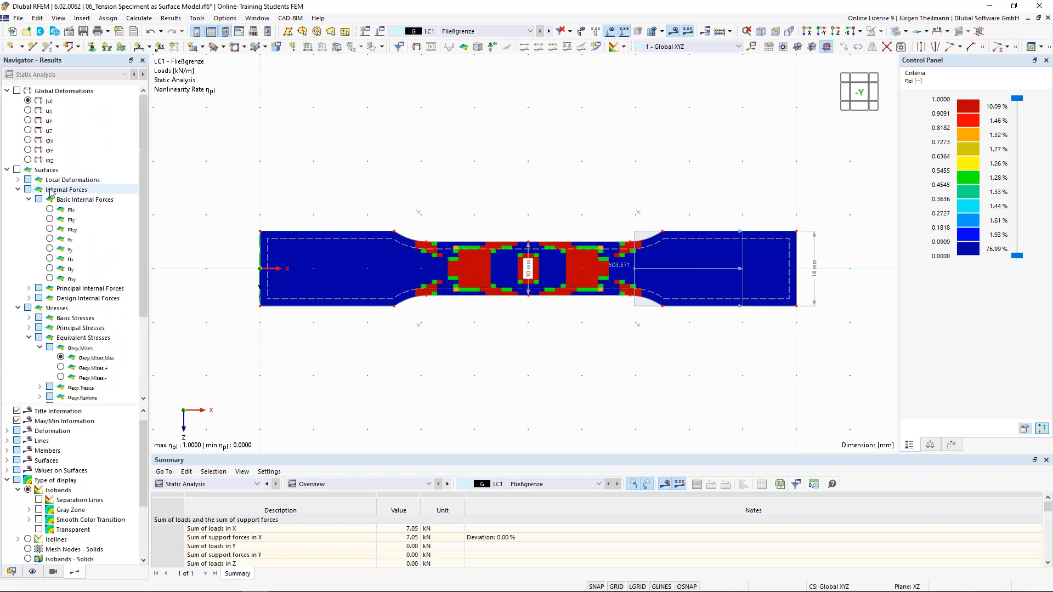
pyautogui.click(28, 101)
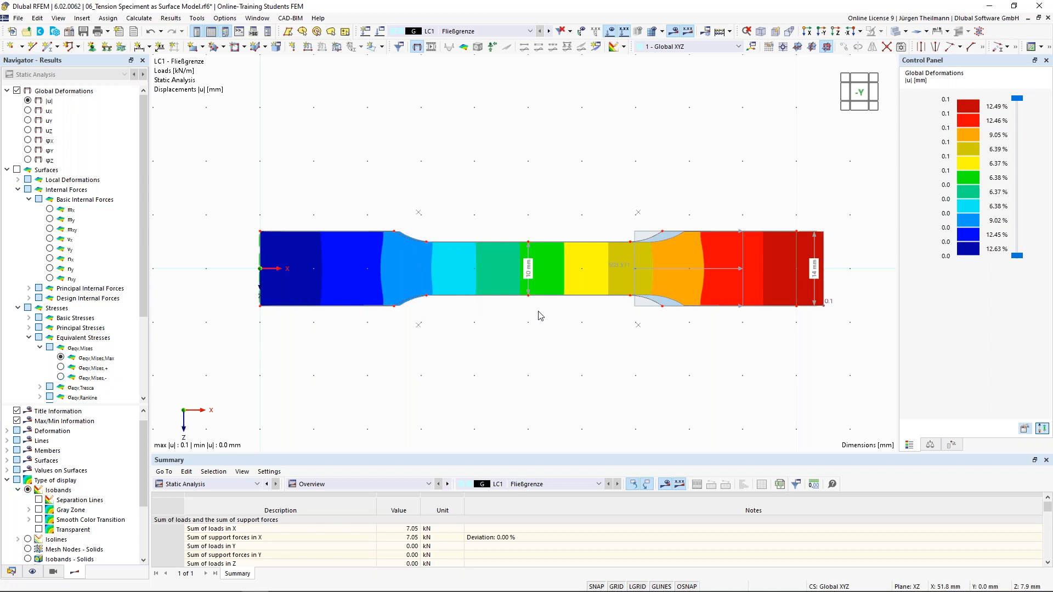
# Calculate LC2 and show its surface von Mises stresses, ranging 101.177 to 235.658 N/mm².
pyautogui.click(549, 32)
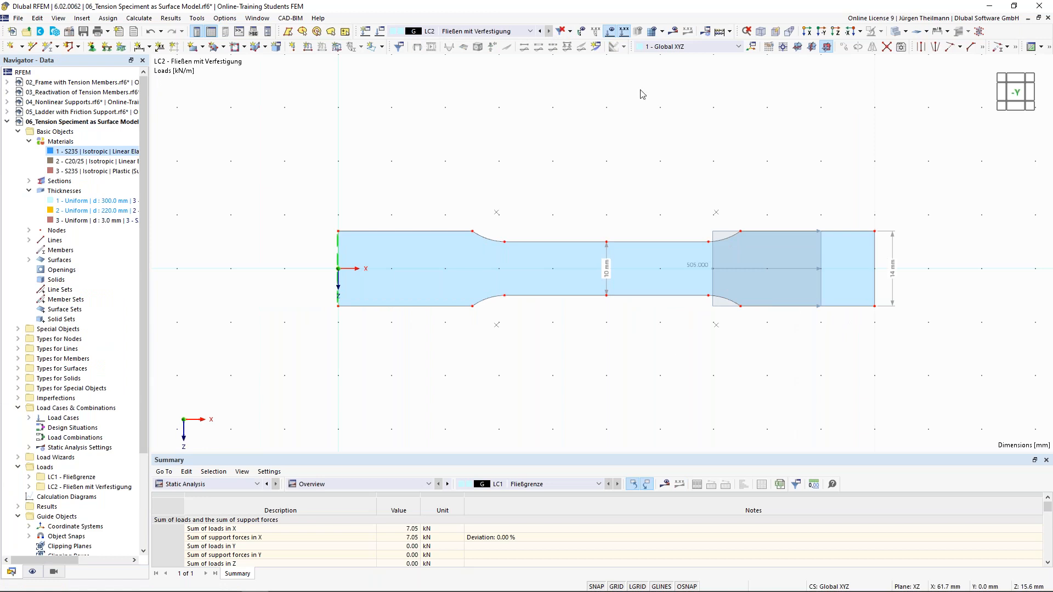
pyautogui.click(674, 31)
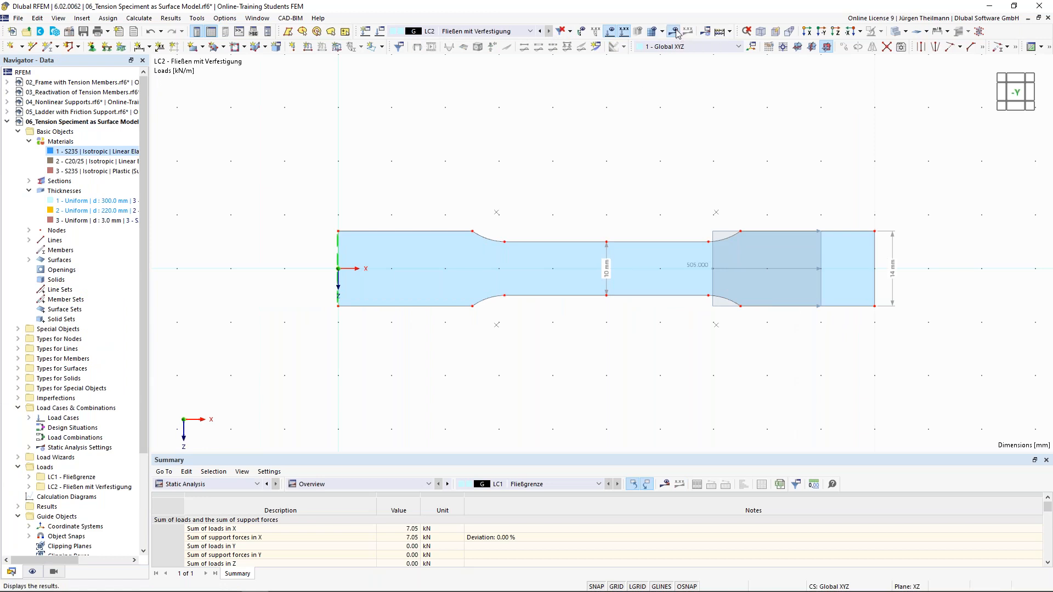
pyautogui.click(572, 349)
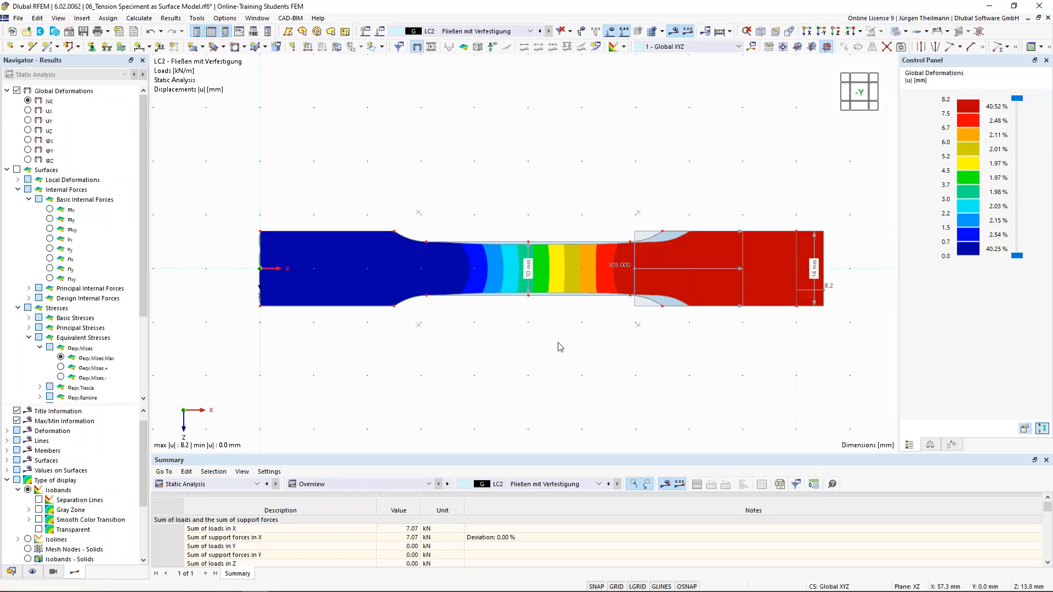
pyautogui.click(15, 171)
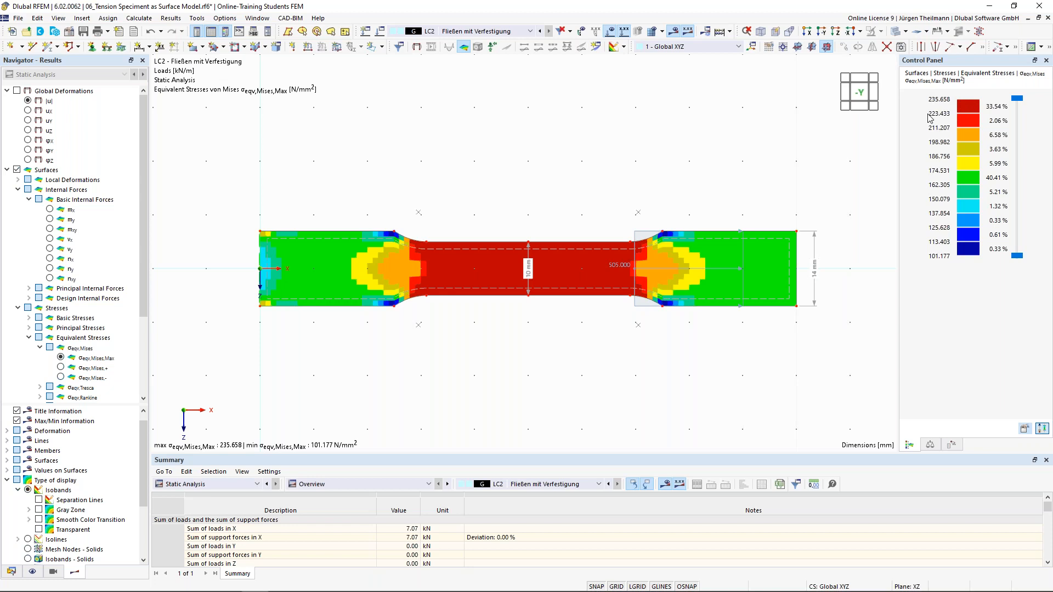
# Display LC2 global displacements |u|, peaking at 8.2 mm at the loaded right end.
pyautogui.click(28, 101)
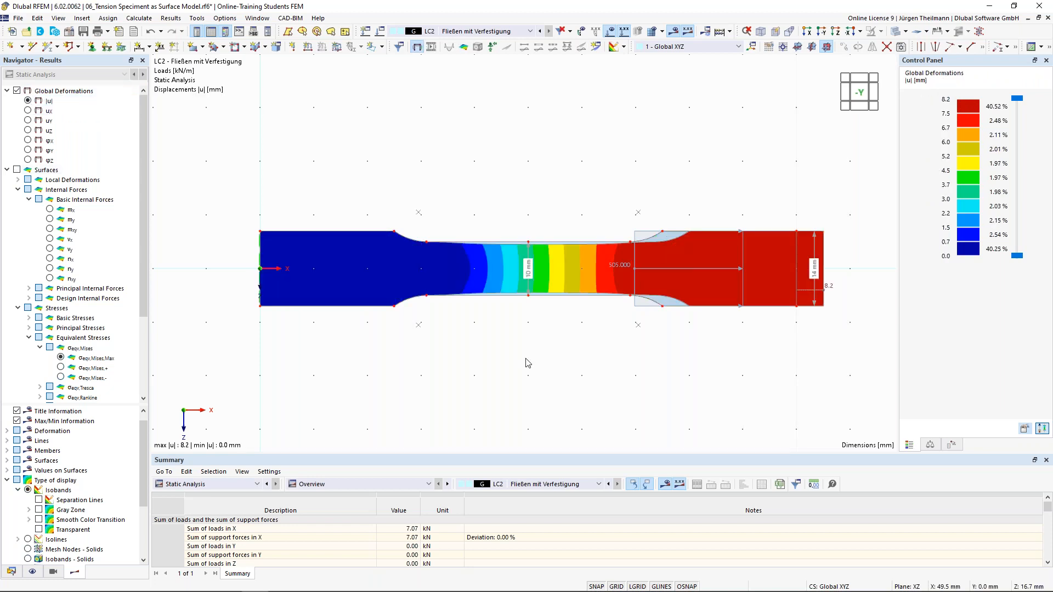
pyautogui.scroll(2, 561, 268)
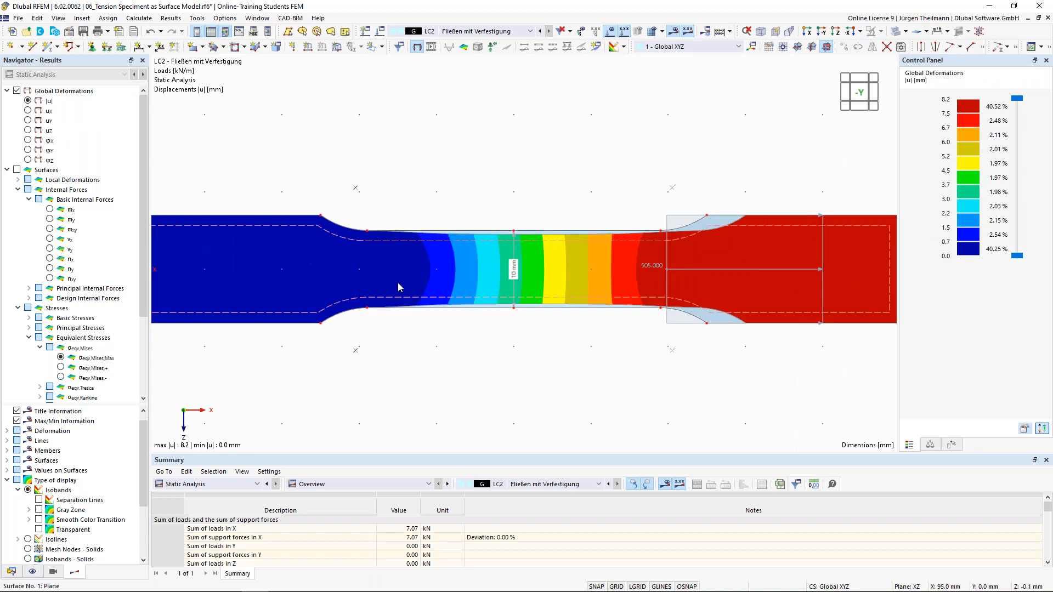
pyautogui.scroll(-1, 865, 272)
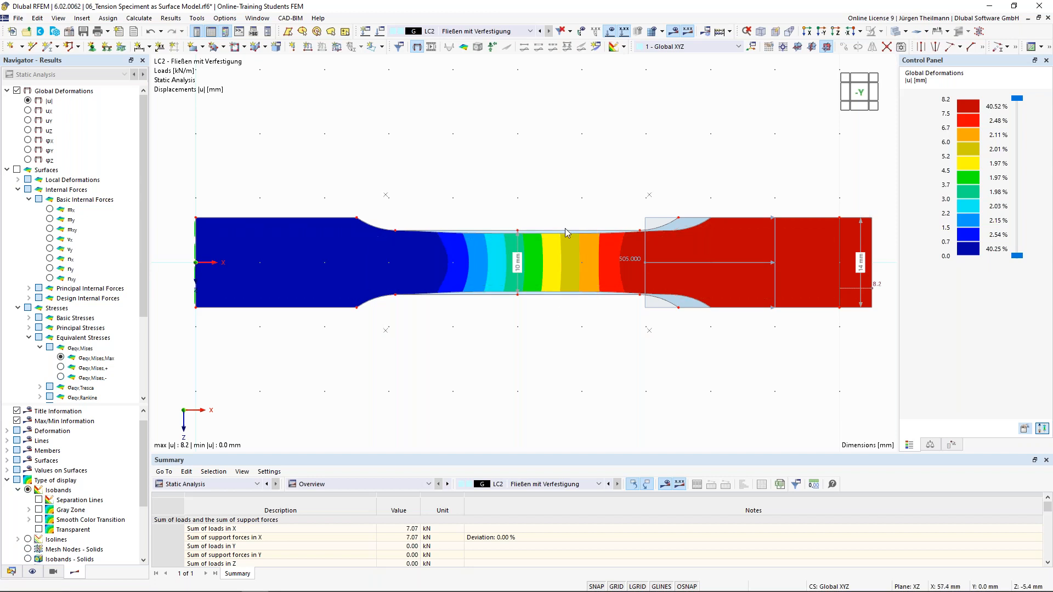
pyautogui.scroll(2, 571, 230)
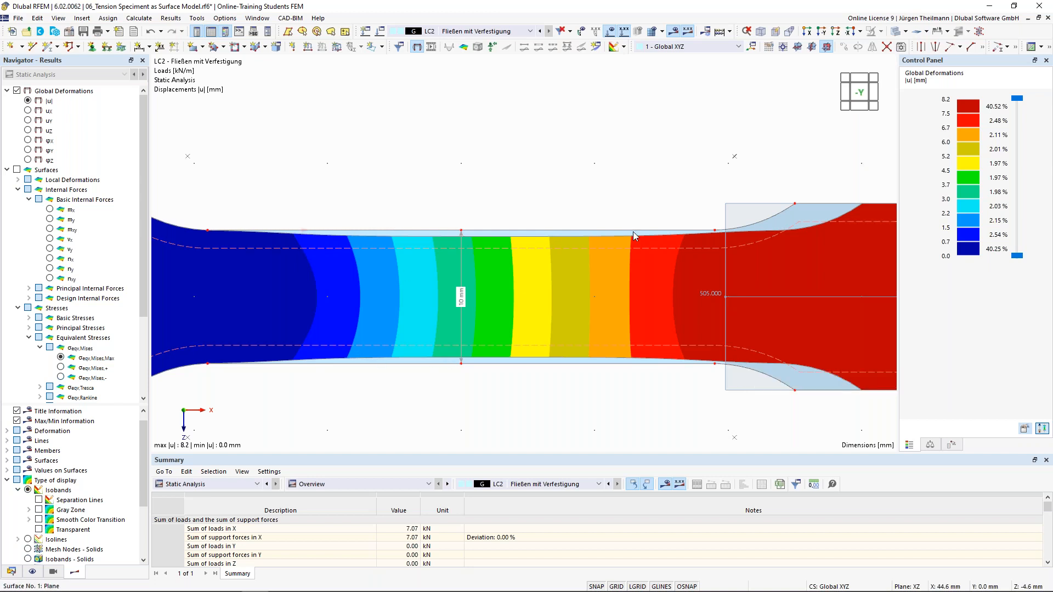
pyautogui.scroll(-1, 515, 239)
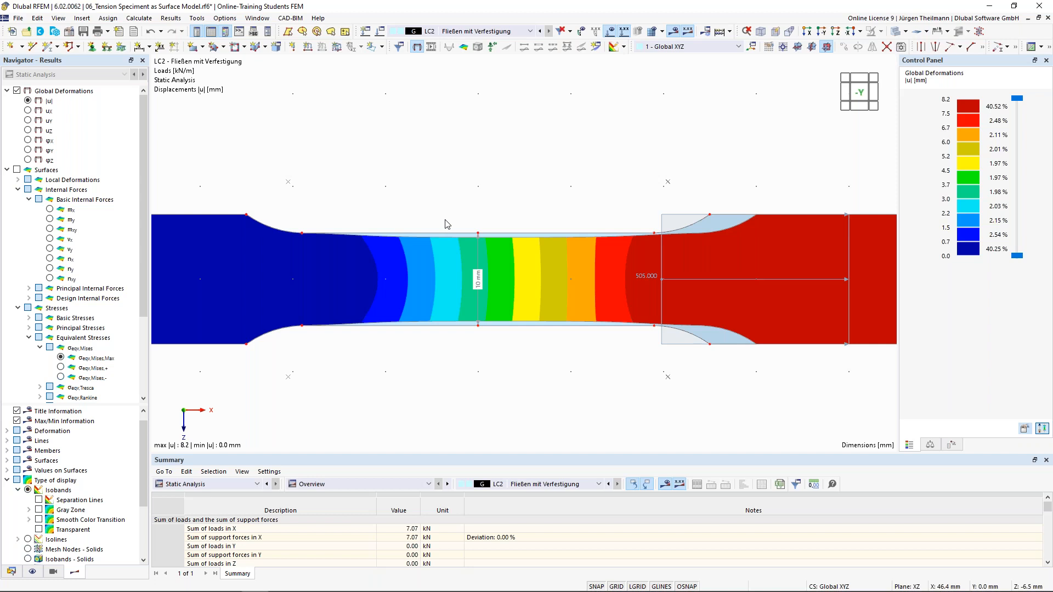
pyautogui.scroll(-3, 446, 224)
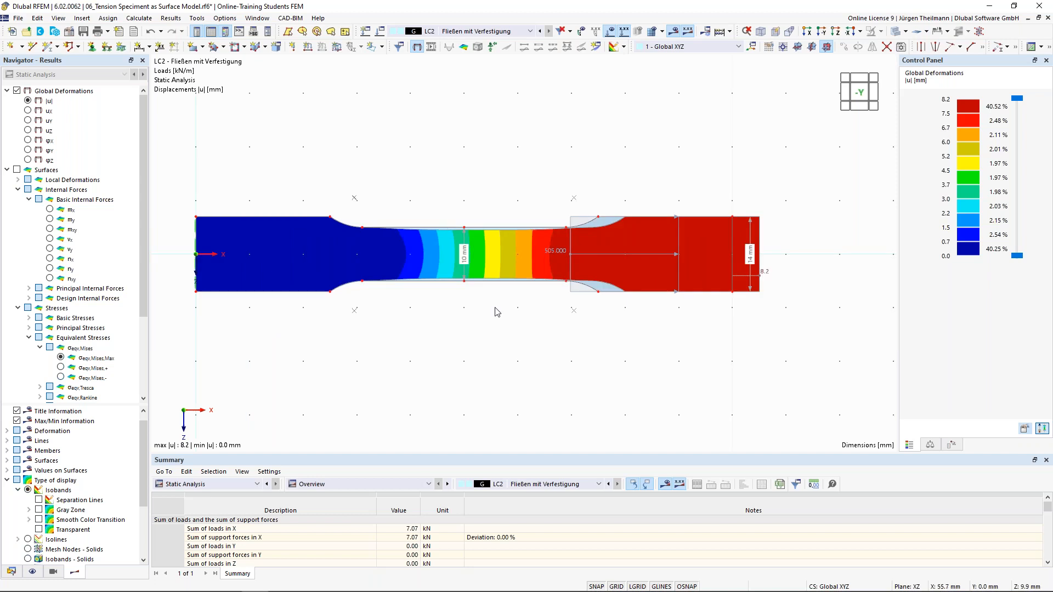
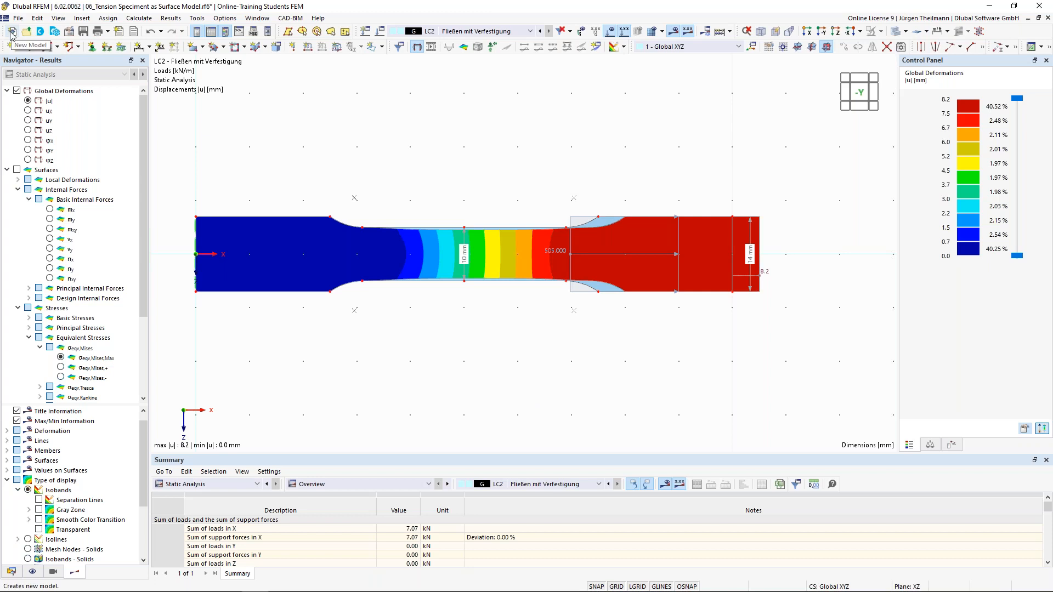
# Create a 2D XY plate model '07_Singularities_Load' in the Online-Training Students FEM project.
pyautogui.click(11, 31)
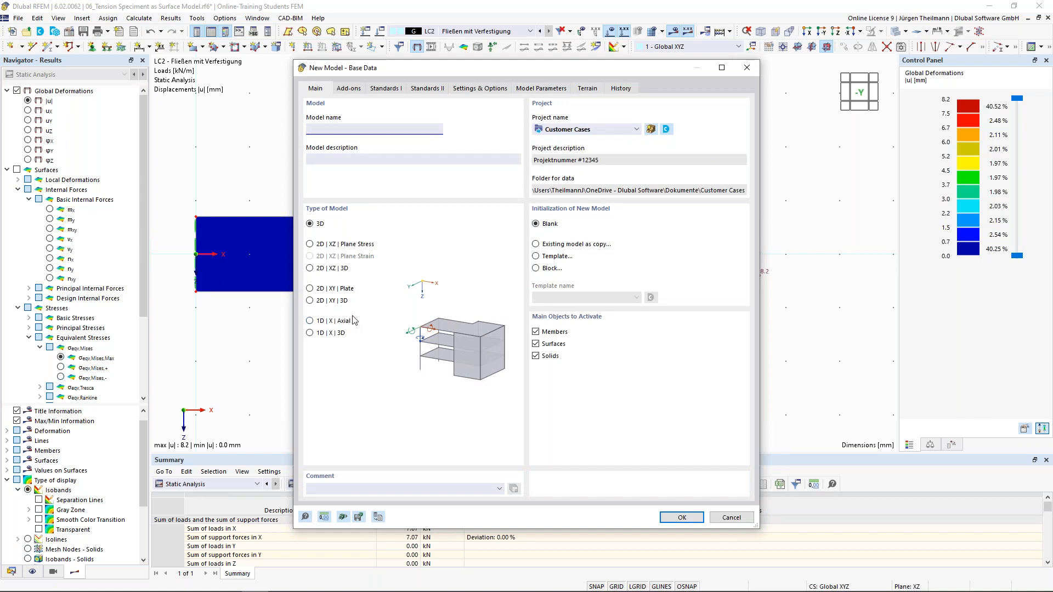
pyautogui.click(310, 290)
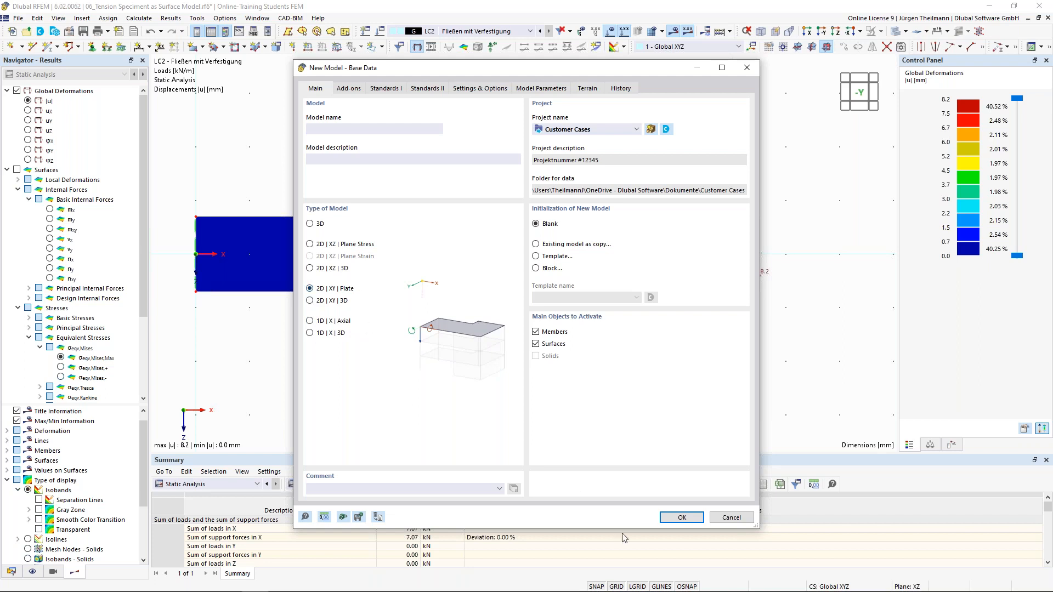
pyautogui.click(617, 130)
pyautogui.click(580, 180)
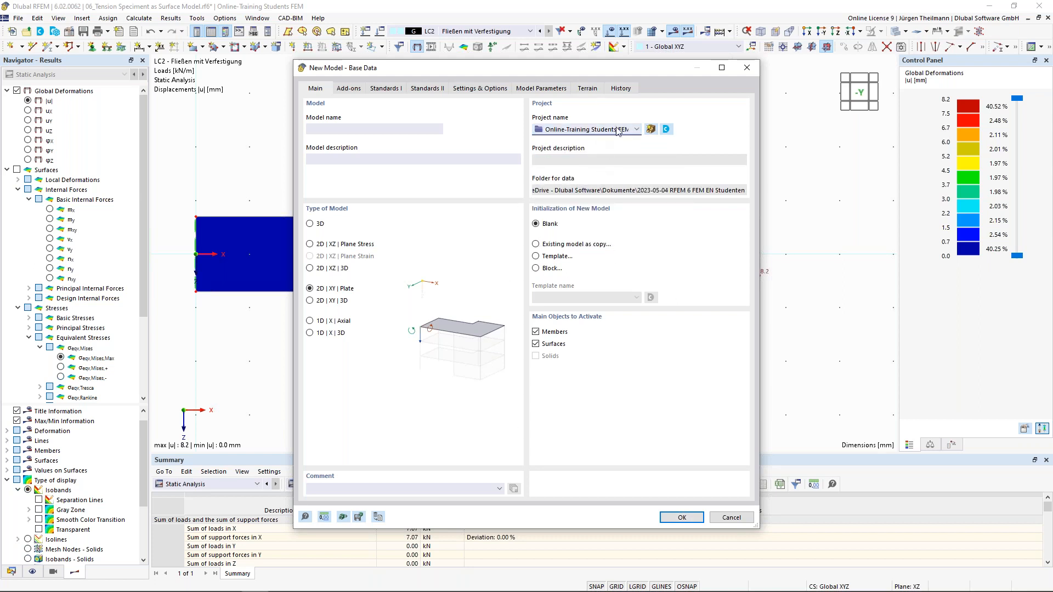
pyautogui.click(670, 519)
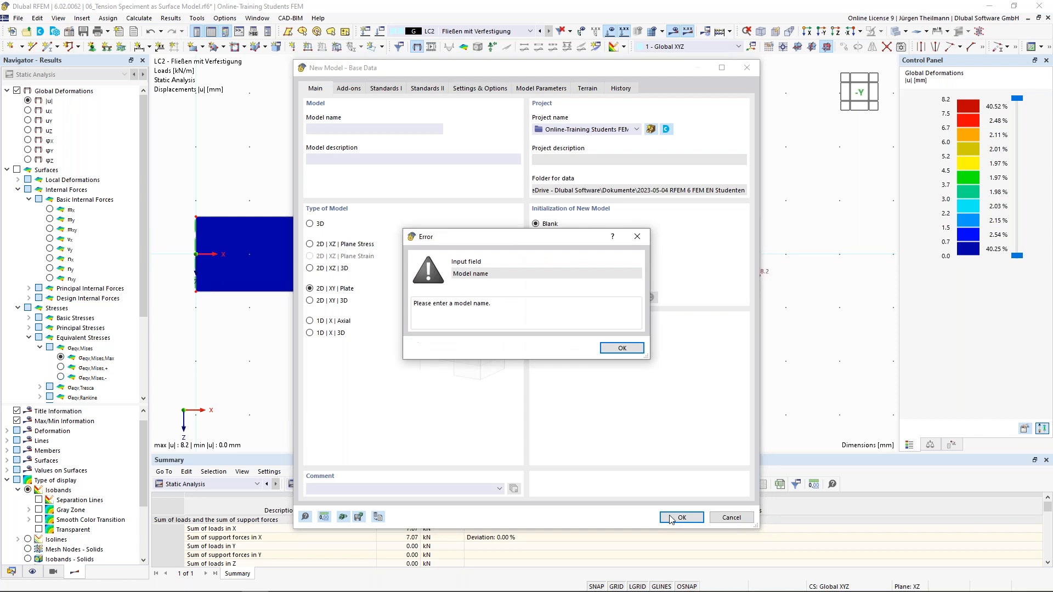
pyautogui.click(622, 348)
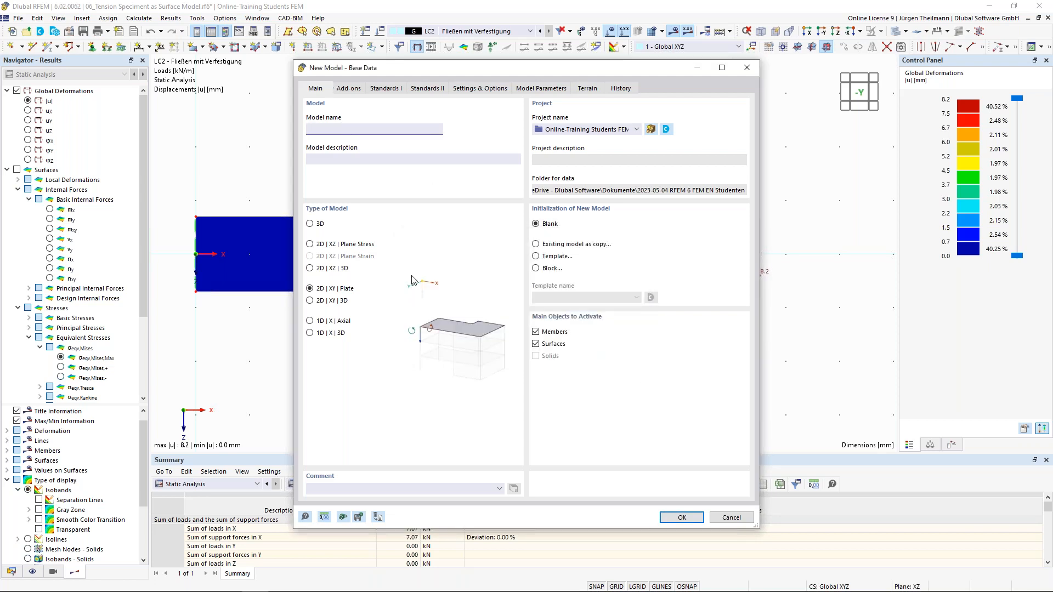
pyautogui.write('07_Singula')
pyautogui.write('rities_Load')
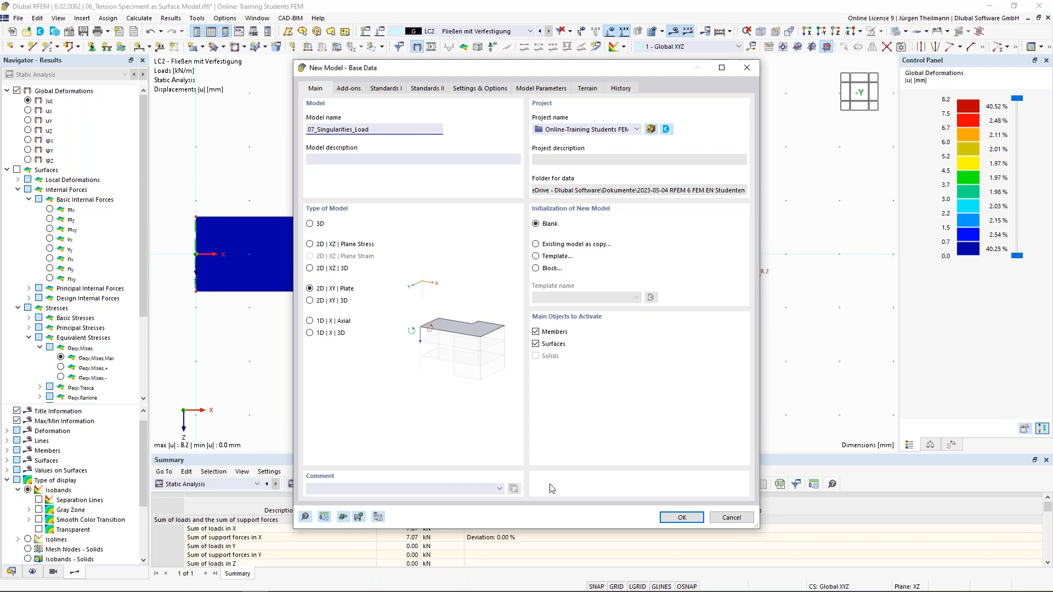
pyautogui.click(682, 518)
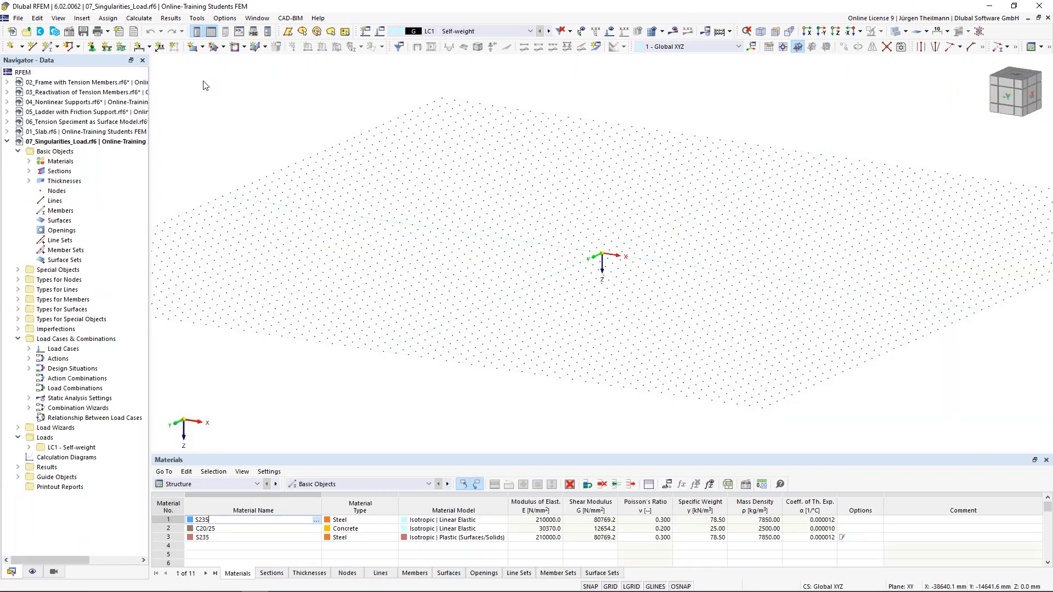
# Define a new 200 mm thickness of C30/37 concrete for the new rectangular surface.
pyautogui.click(192, 49)
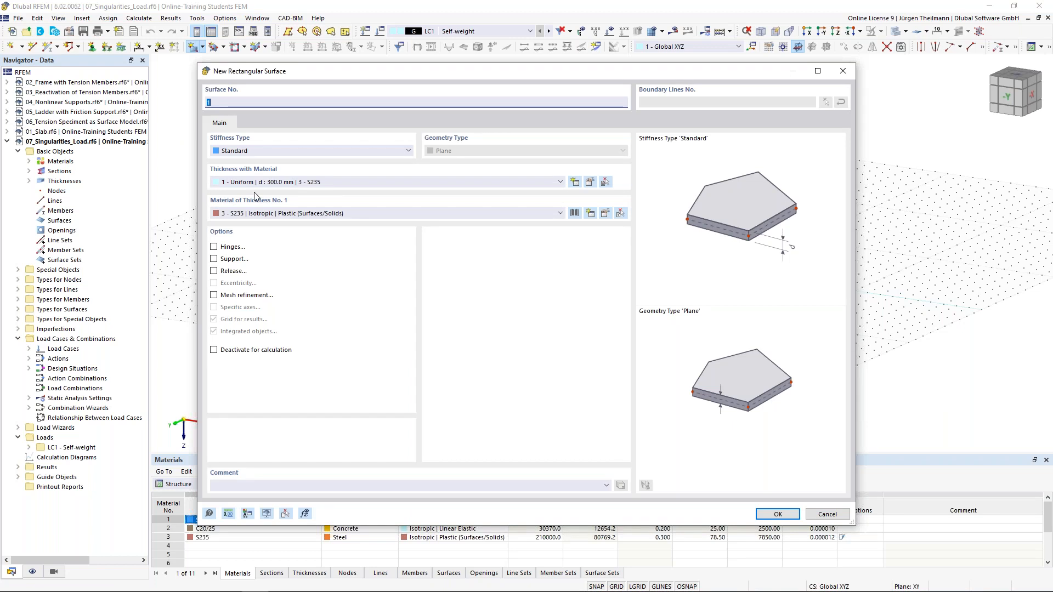
pyautogui.click(276, 184)
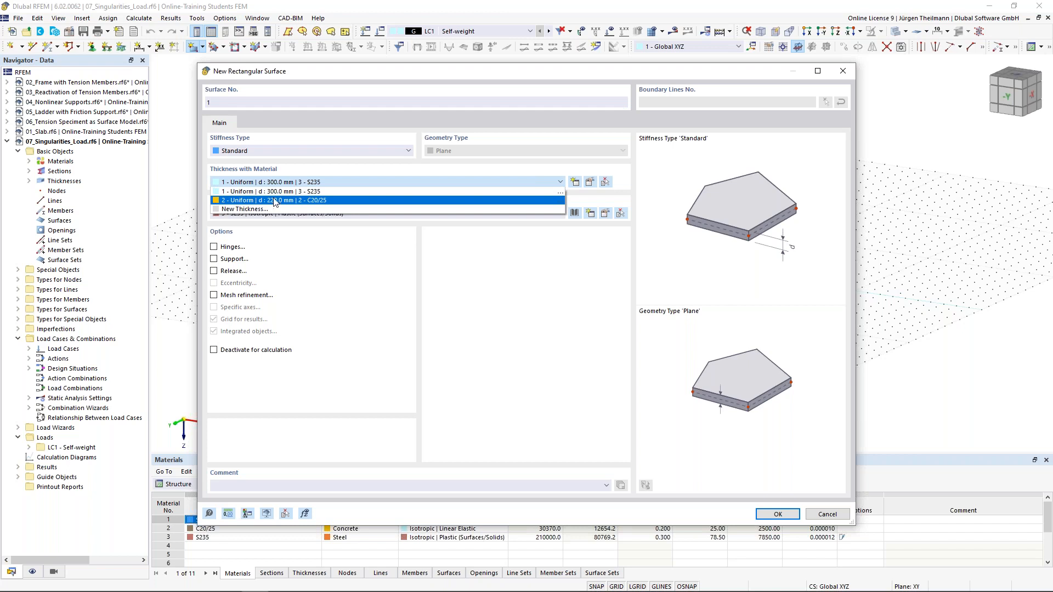
pyautogui.press('Escape')
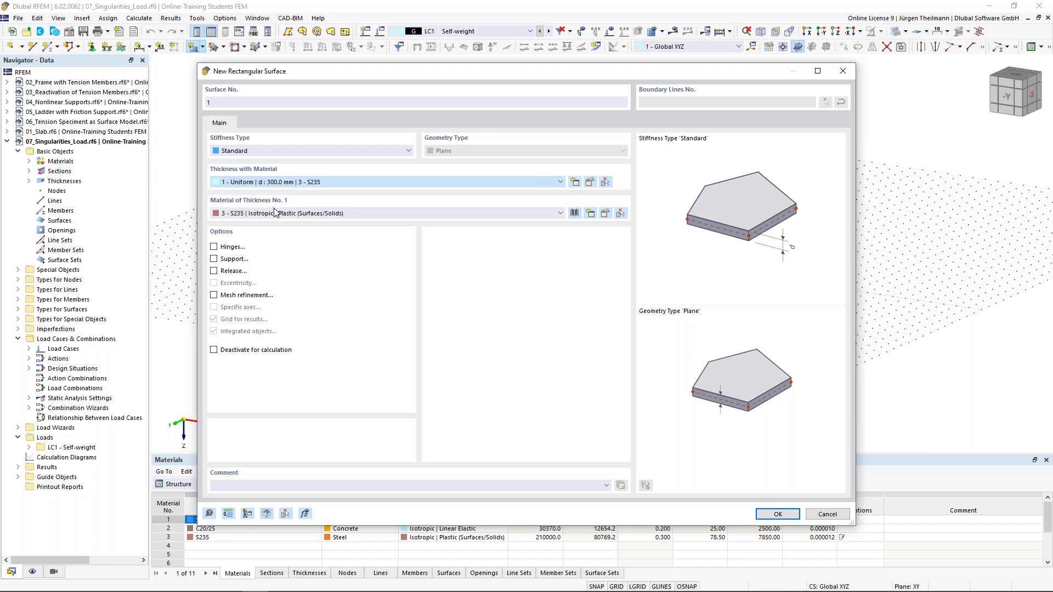
pyautogui.click(575, 182)
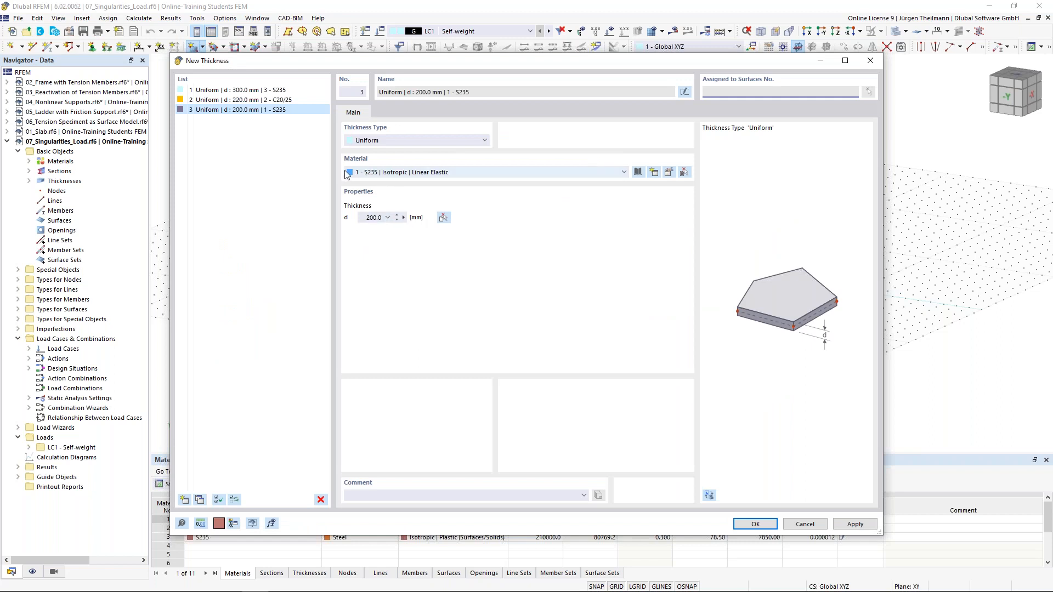
pyautogui.click(637, 173)
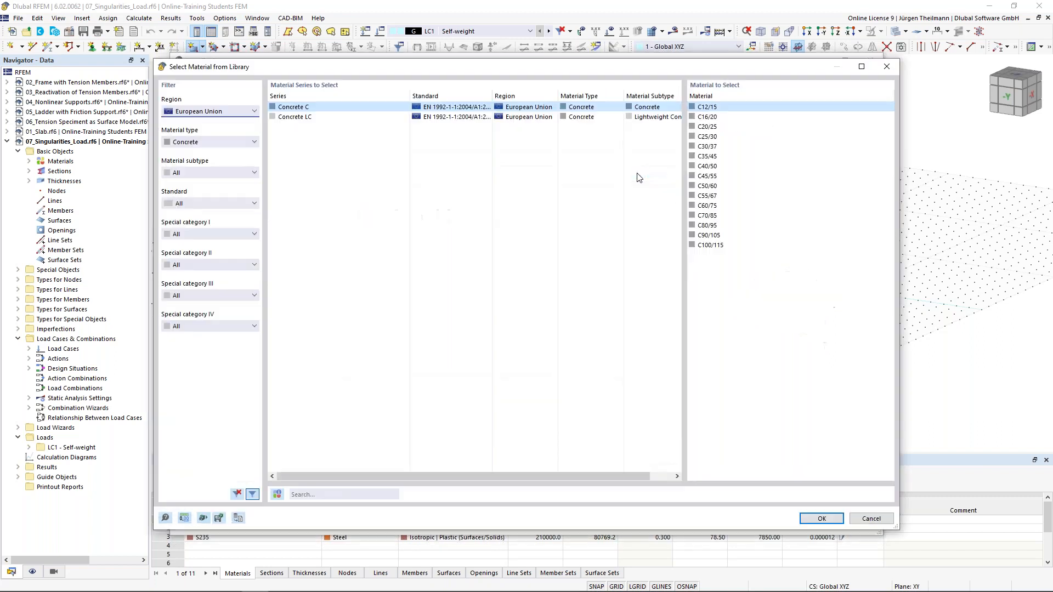
pyautogui.click(704, 147)
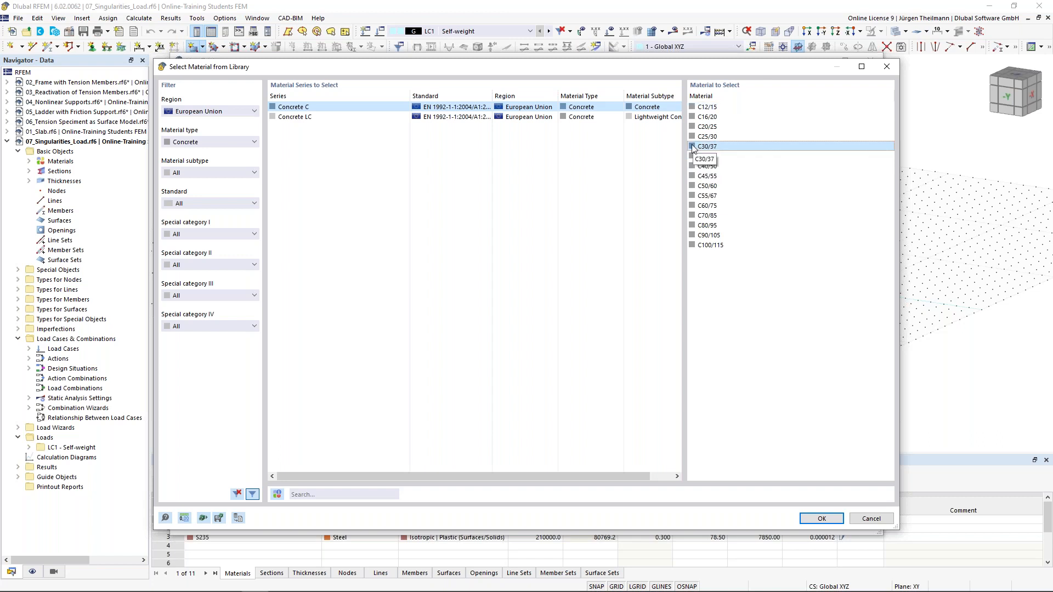
pyautogui.click(374, 494)
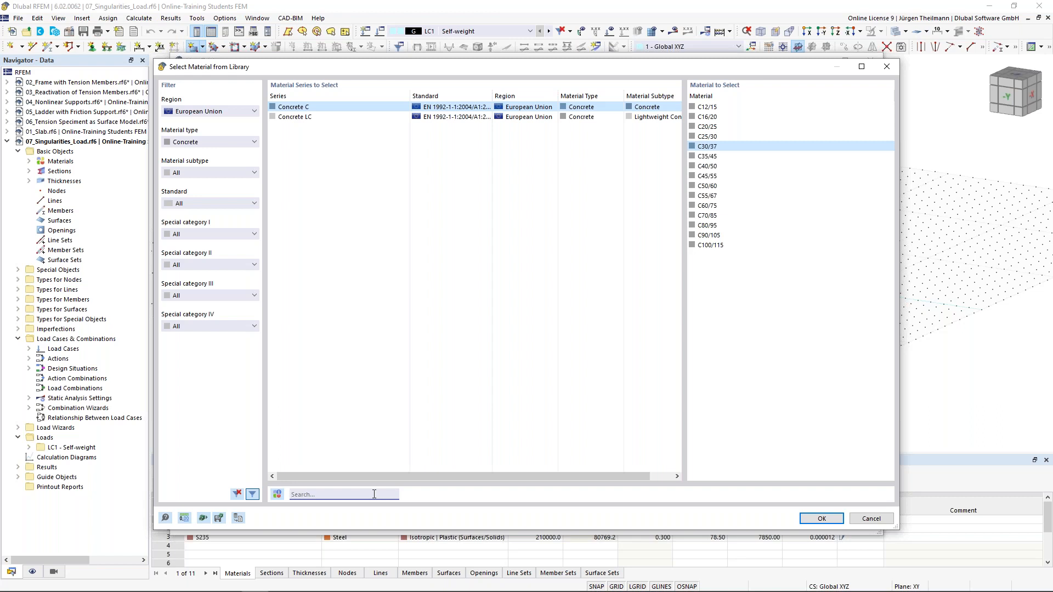
pyautogui.write('c3')
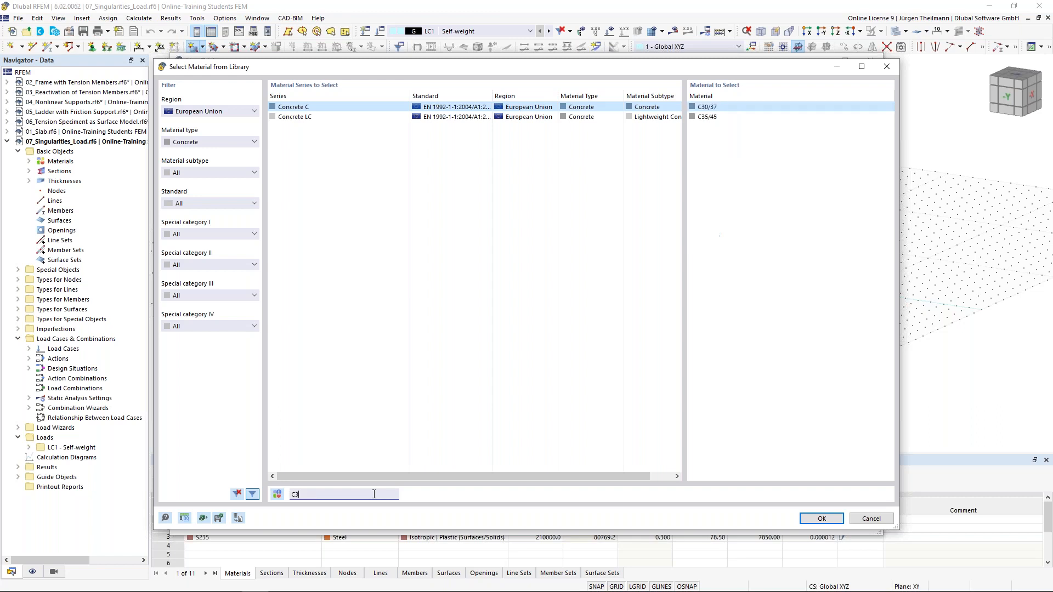
pyautogui.write('0/37')
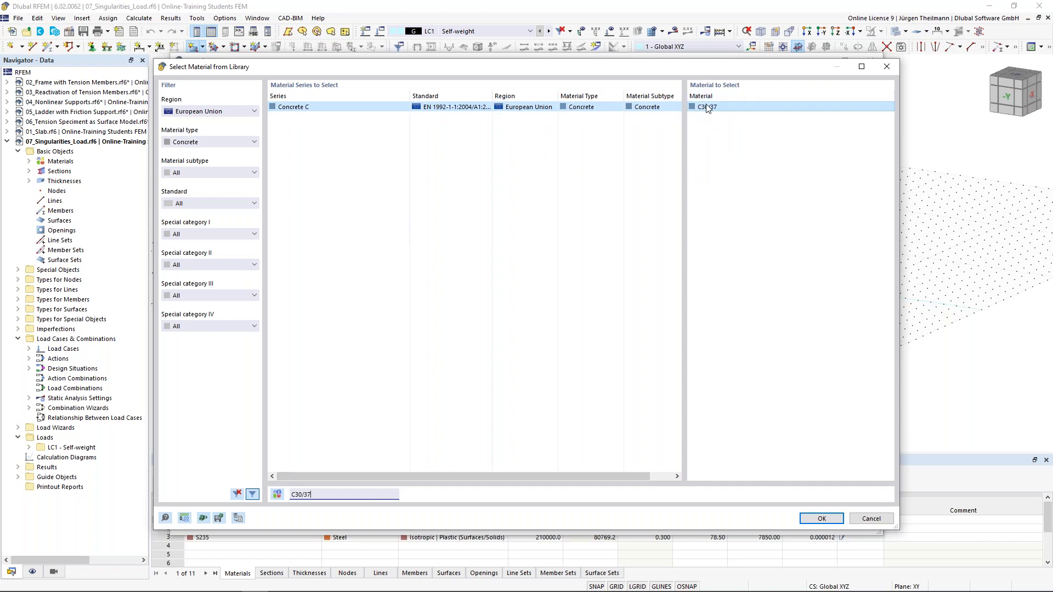
pyautogui.click(829, 519)
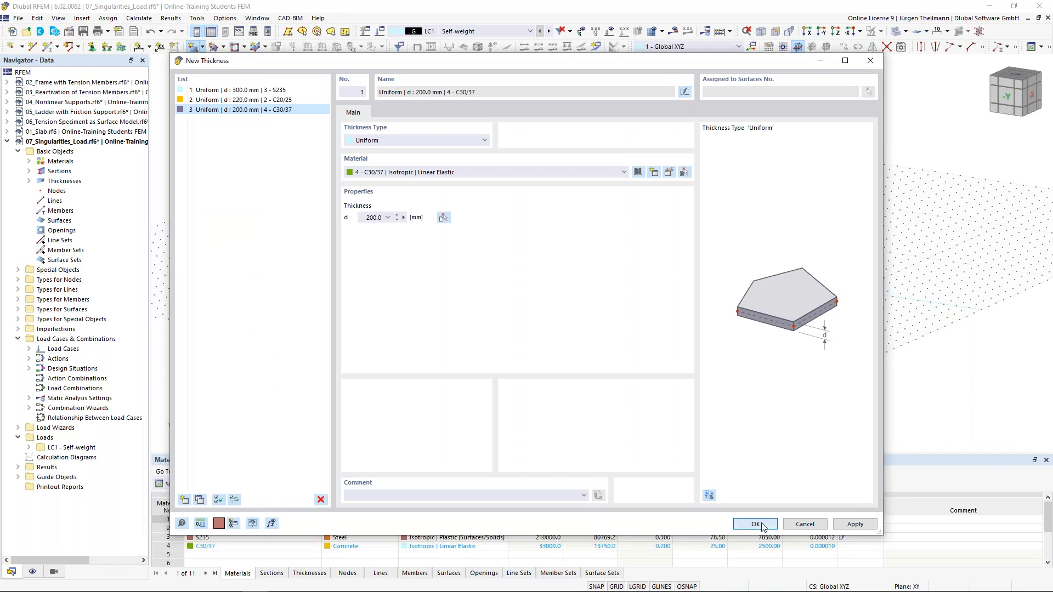
pyautogui.click(742, 525)
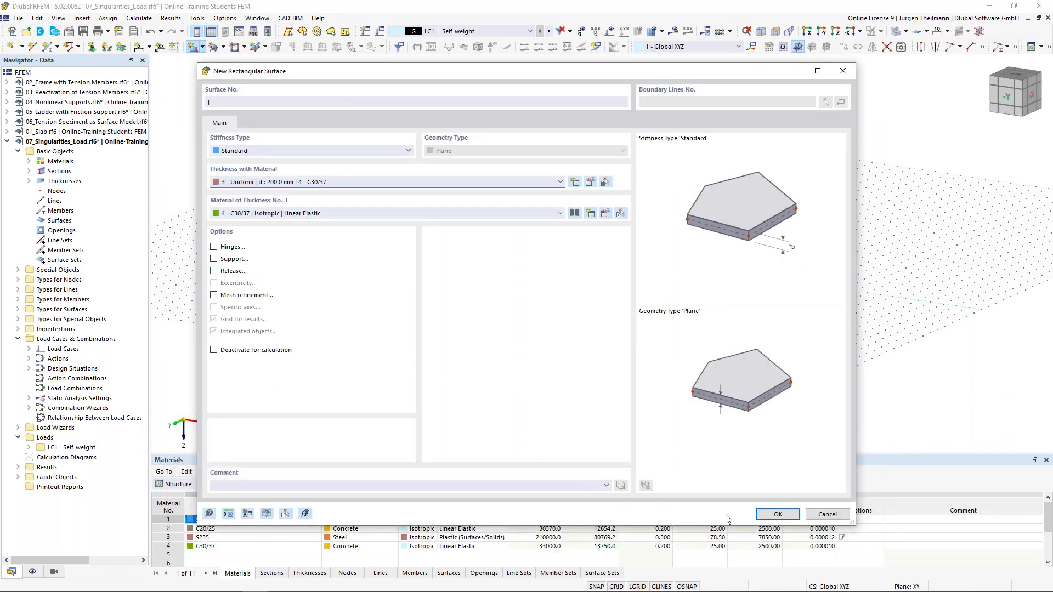
pyautogui.click(771, 519)
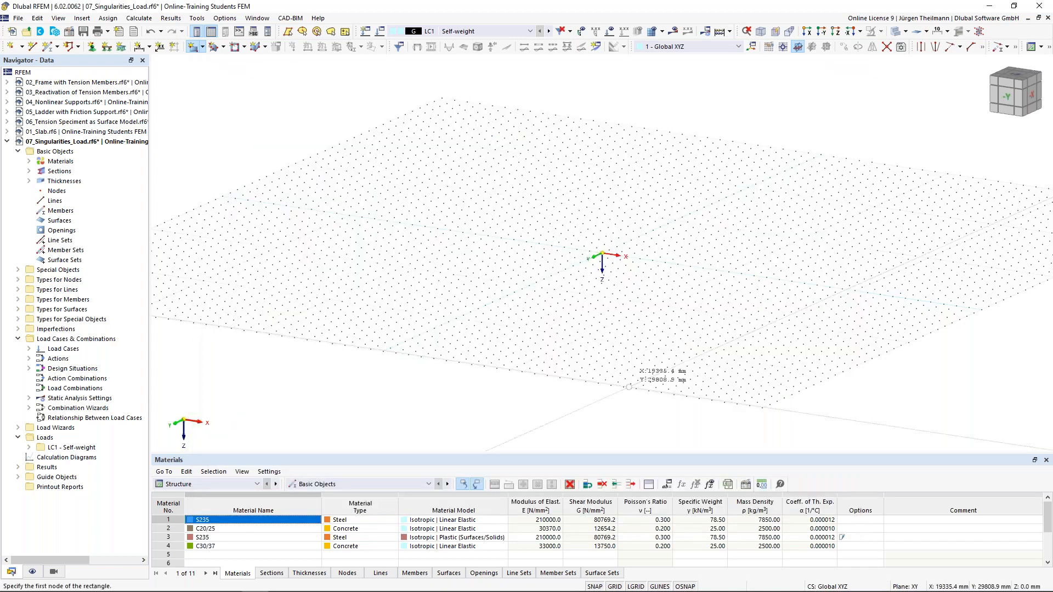
# In top view, draw the rectangular slab from the origin to X 8000, Y 6000 mm.
pyautogui.click(835, 31)
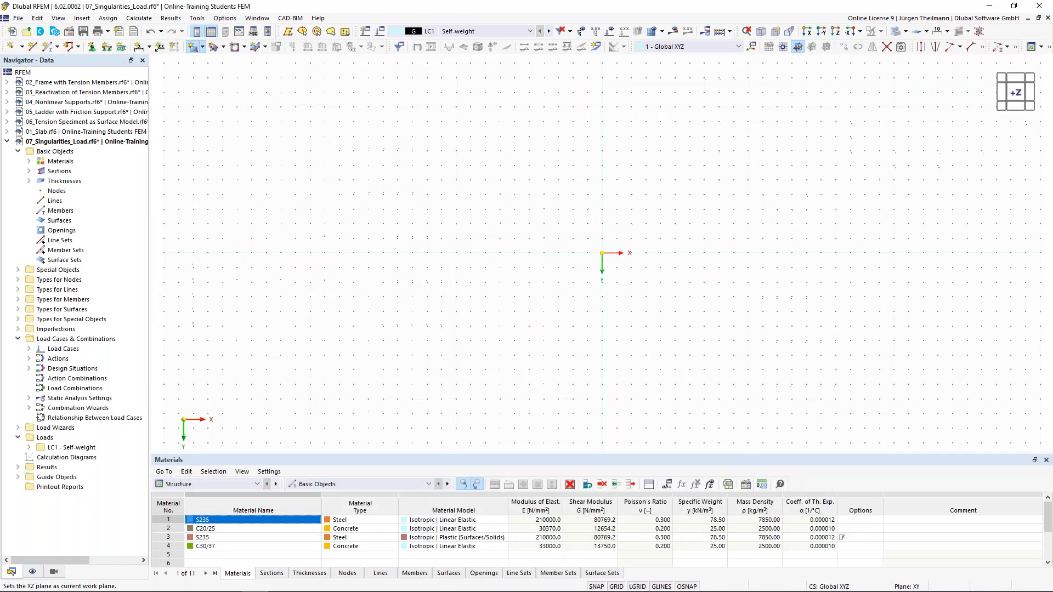
pyautogui.click(602, 252)
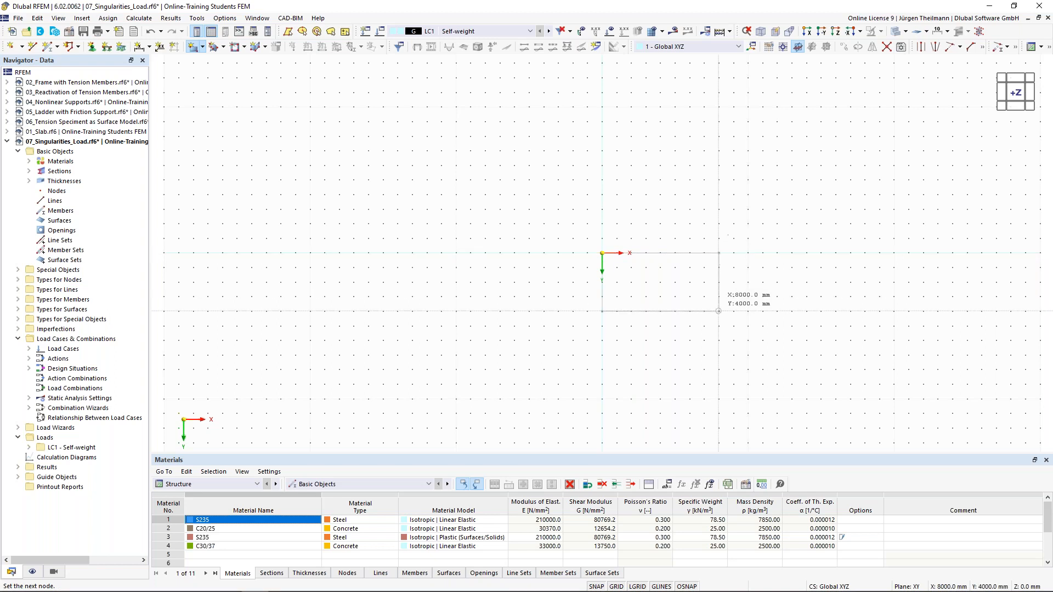
pyautogui.click(718, 340)
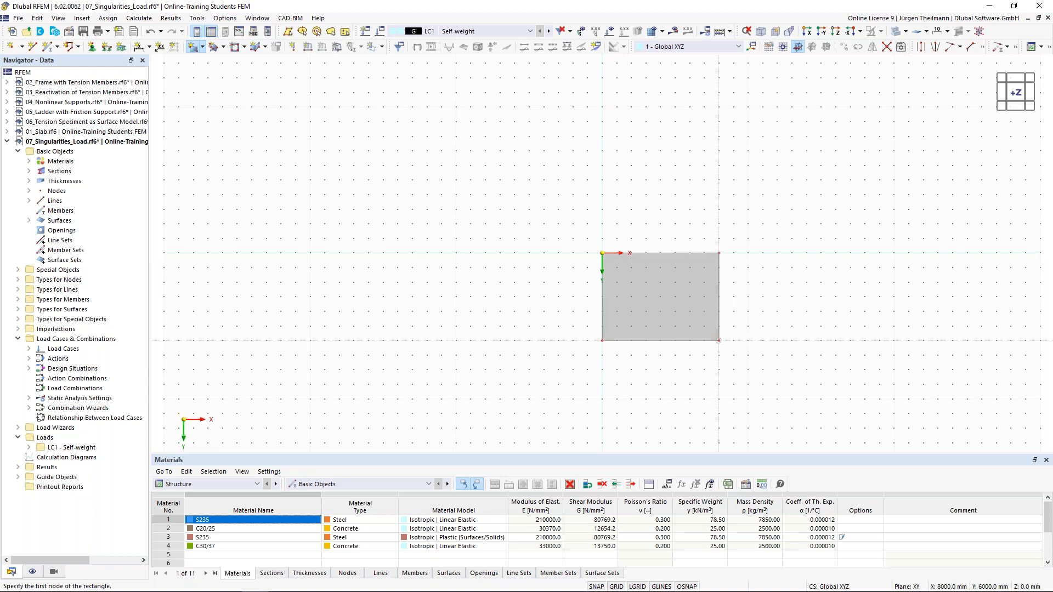
pyautogui.press('Escape')
pyautogui.moveTo(759, 394); pyautogui.dragTo(563, 303, button='middle')
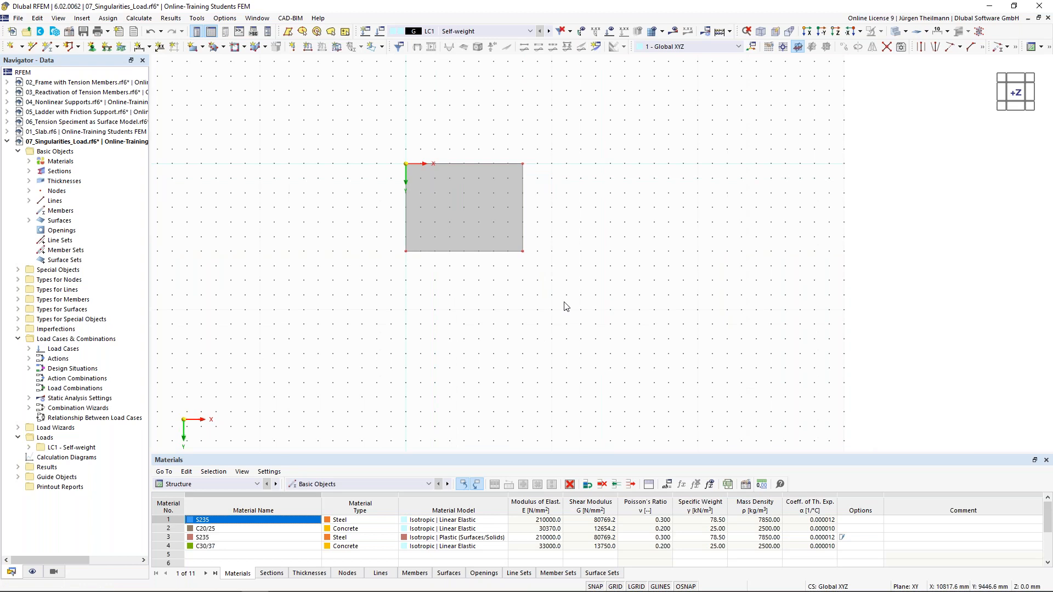
# Place a node at X 4000, Y 3000 mm and window-select the whole slab.
pyautogui.click(11, 48)
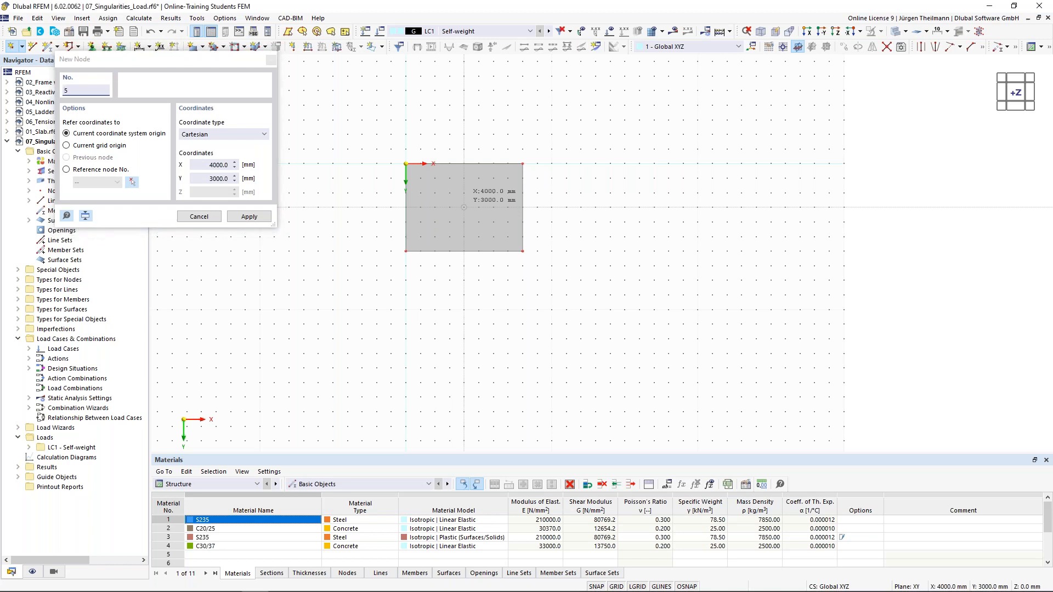
pyautogui.click(464, 207)
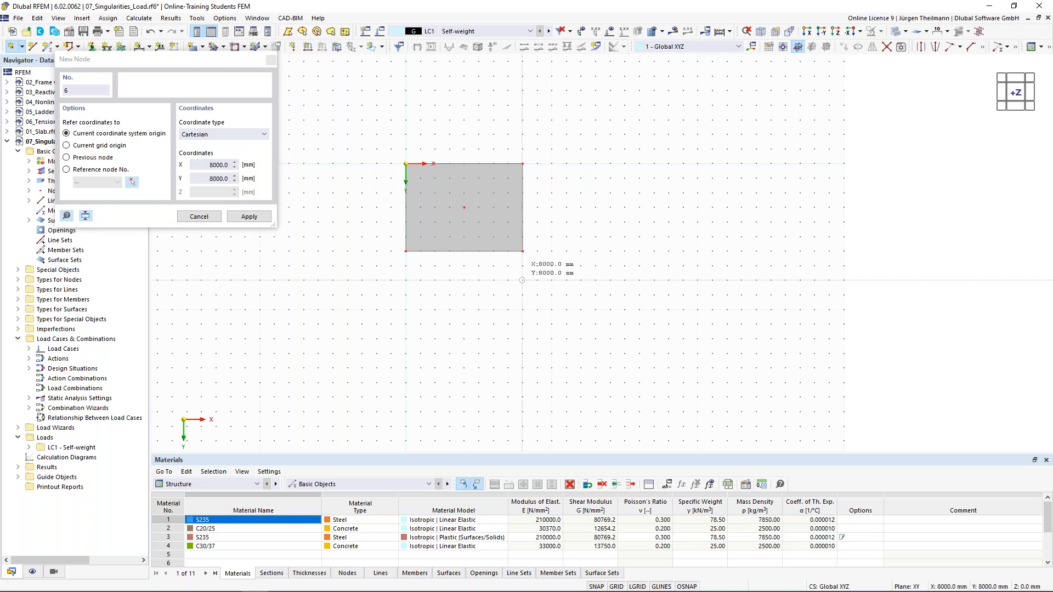
pyautogui.press('Escape')
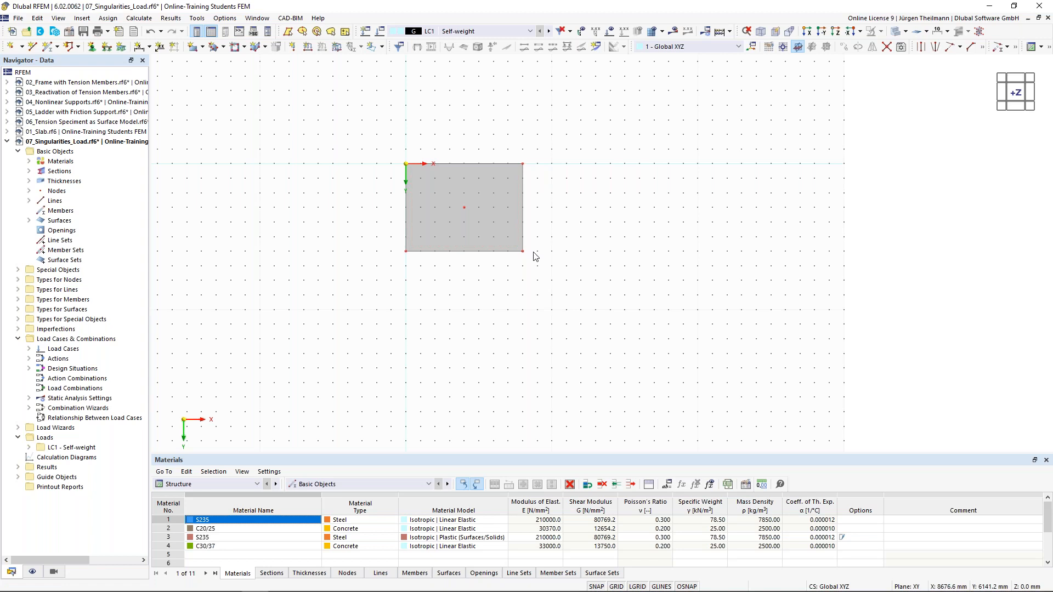
pyautogui.moveTo(351, 120); pyautogui.dragTo(693, 323)
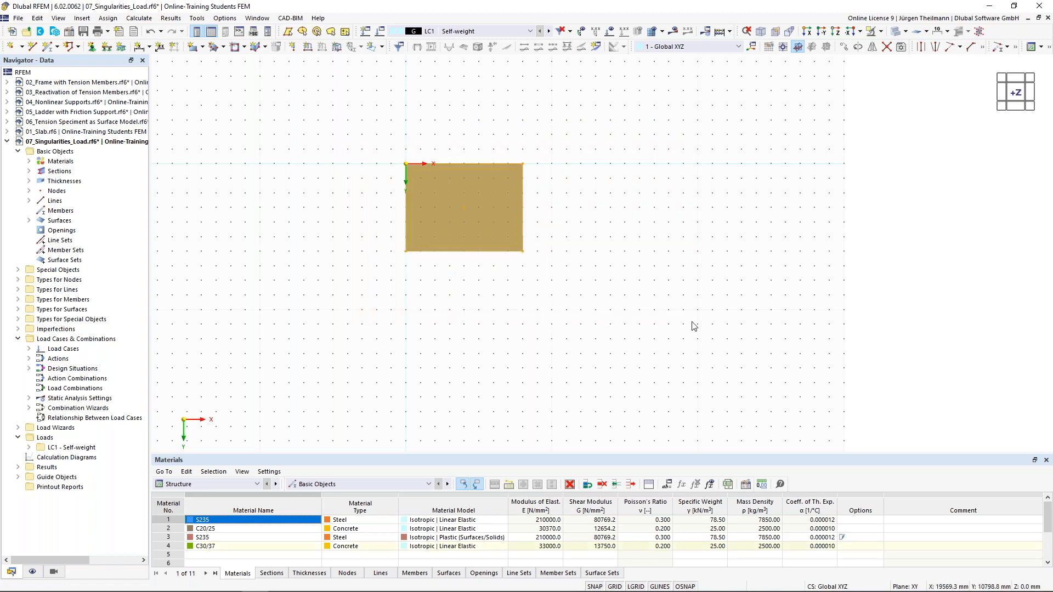
# Assign line support 1 - Hinged to all four slab edge lines.
pyautogui.rightClick(521, 211)
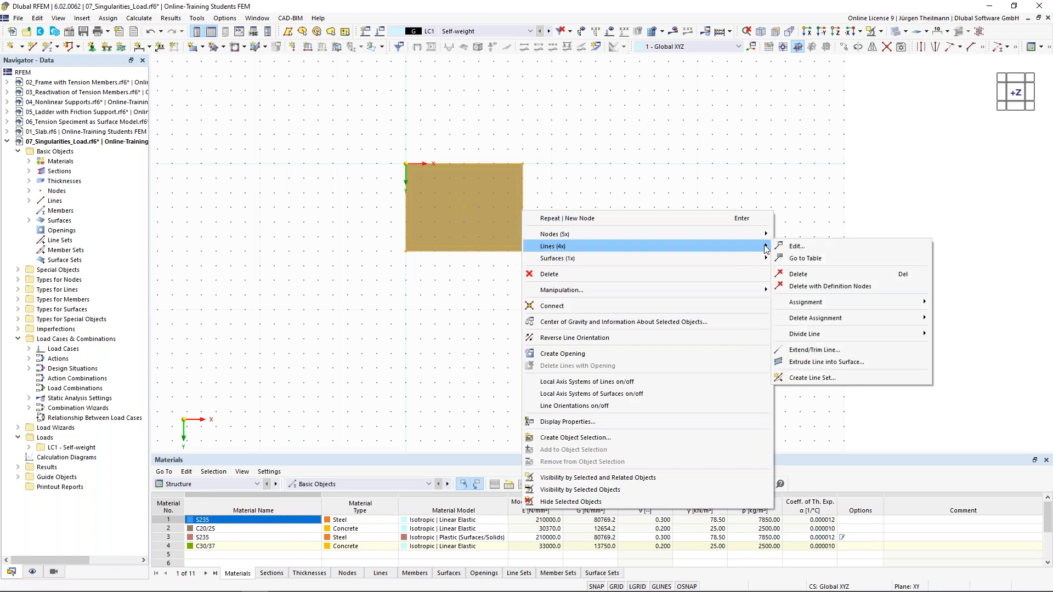
pyautogui.click(795, 248)
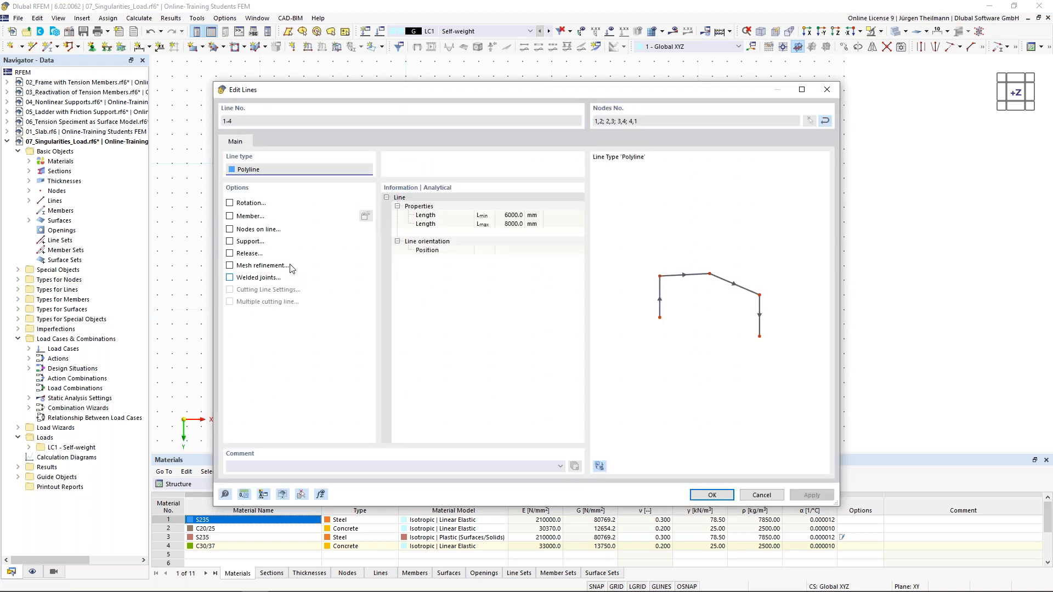
pyautogui.click(230, 241)
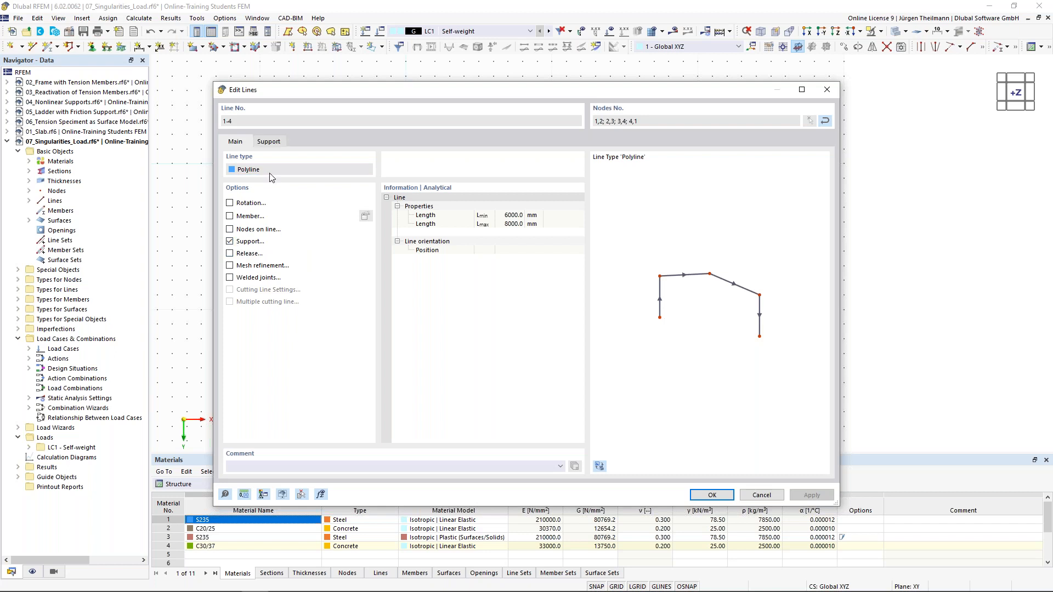
pyautogui.click(268, 142)
pyautogui.click(305, 187)
pyautogui.click(312, 203)
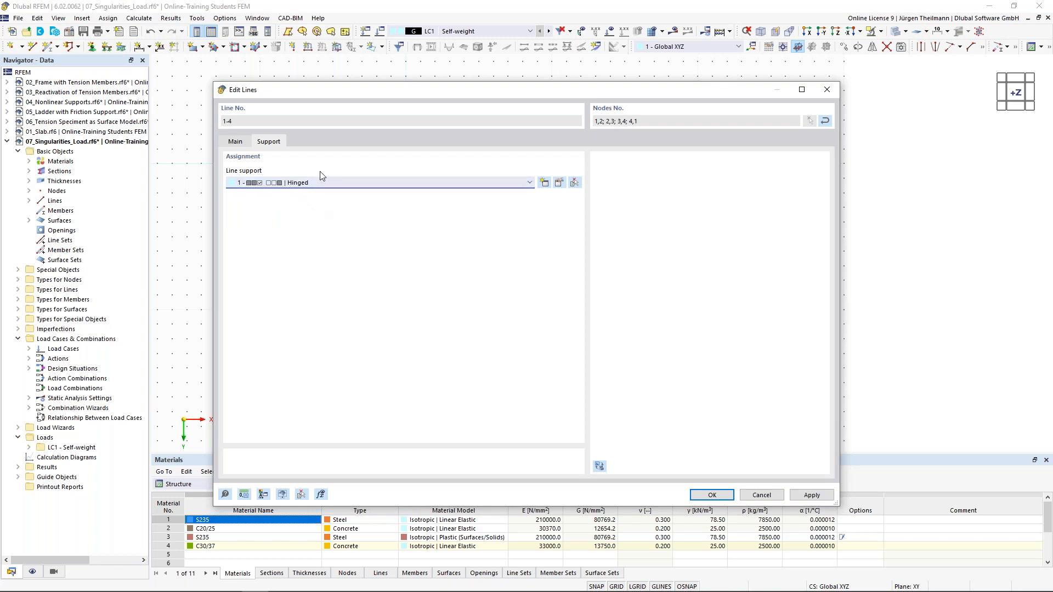
pyautogui.click(708, 496)
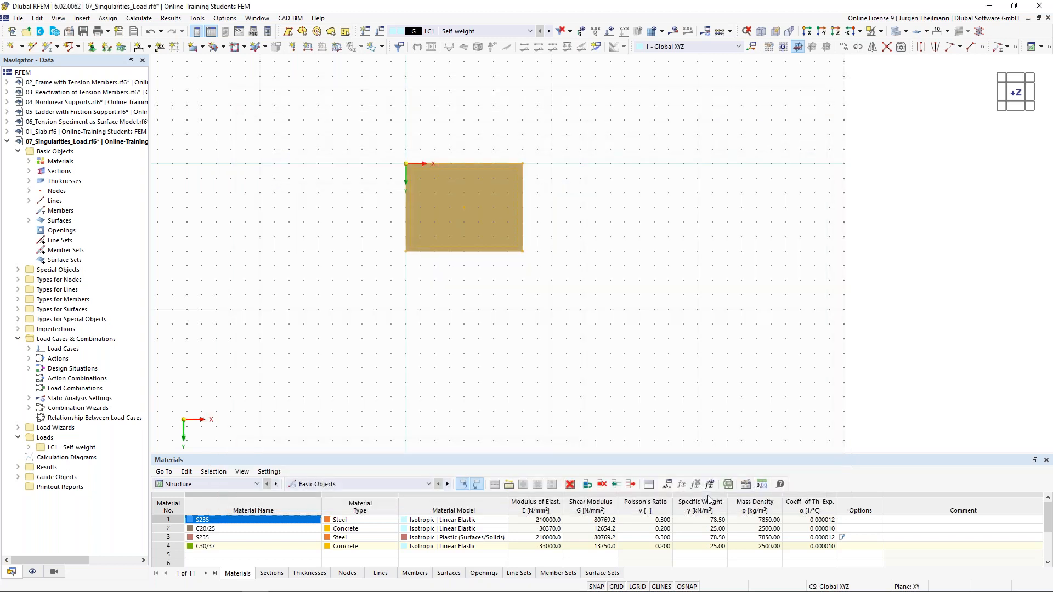
# Switch to an isometric 3D view and select the whole slab with its supports.
pyautogui.click(625, 220)
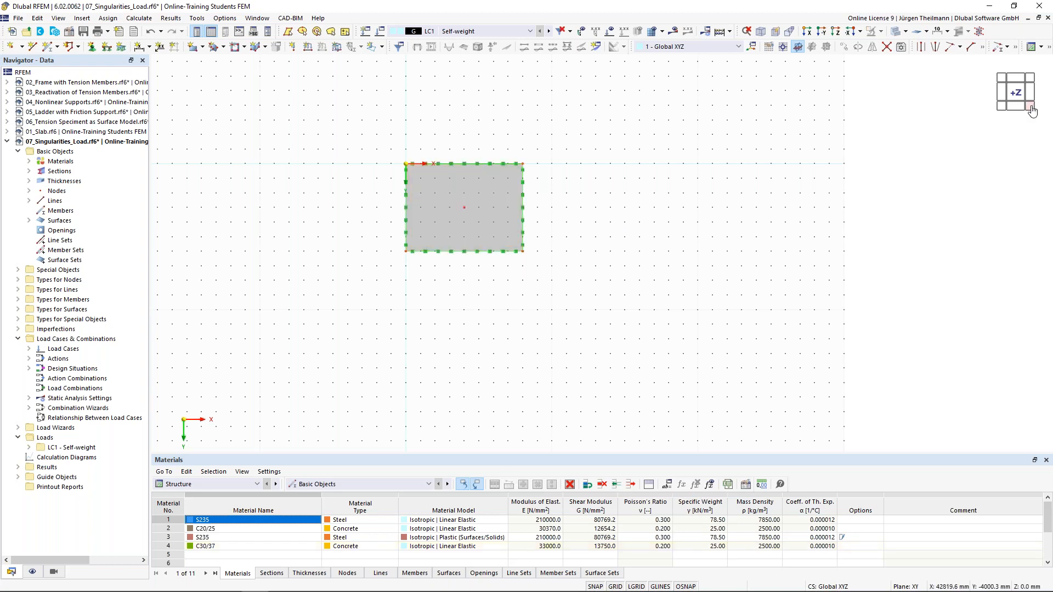
pyautogui.click(1031, 107)
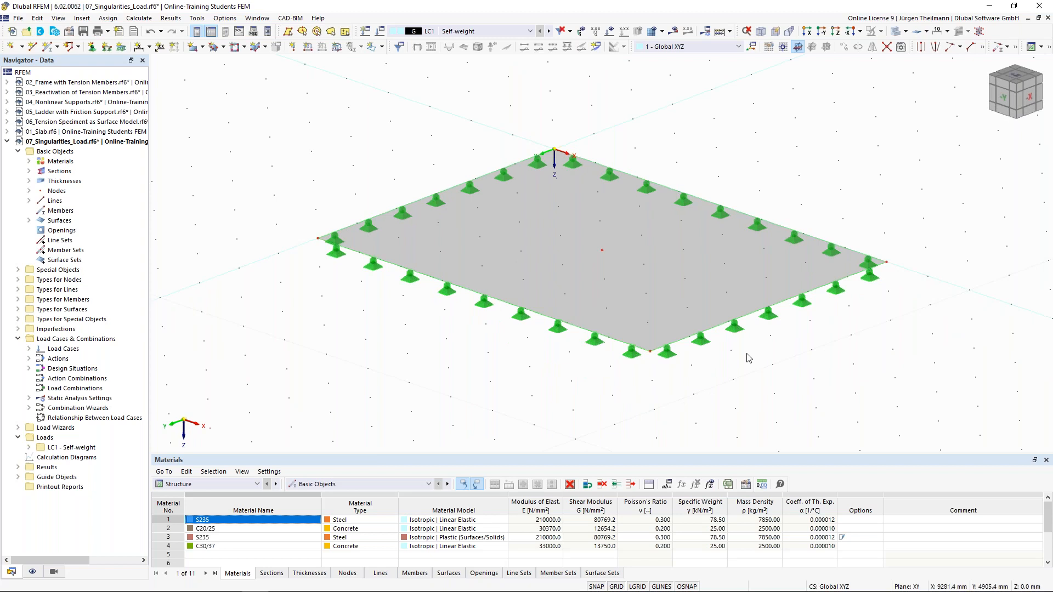
pyautogui.scroll(-1, 749, 359)
pyautogui.moveTo(761, 385); pyautogui.dragTo(709, 365, button='middle')
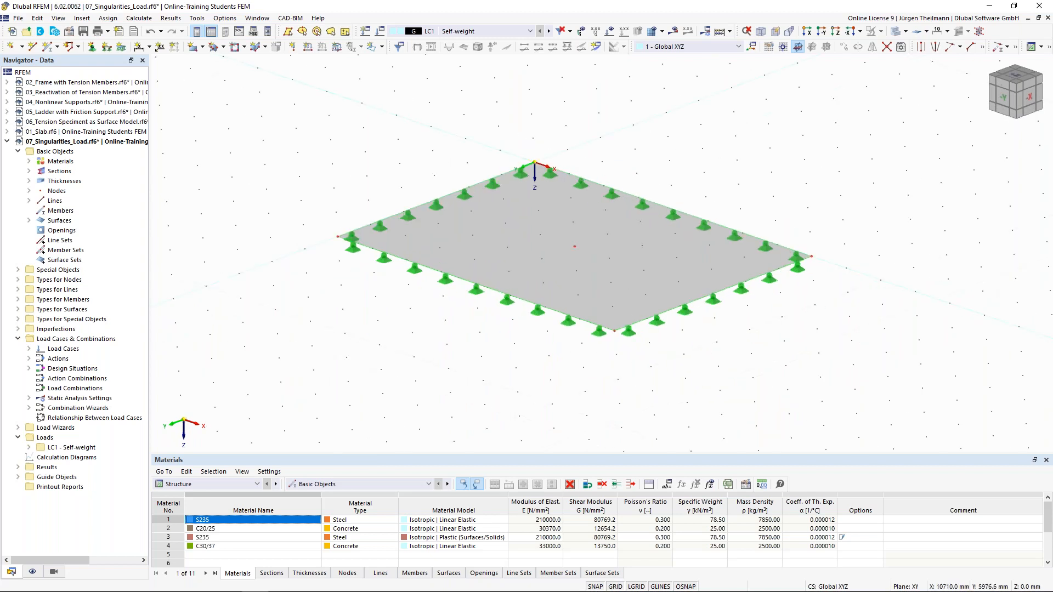
pyautogui.scroll(-1, 709, 361)
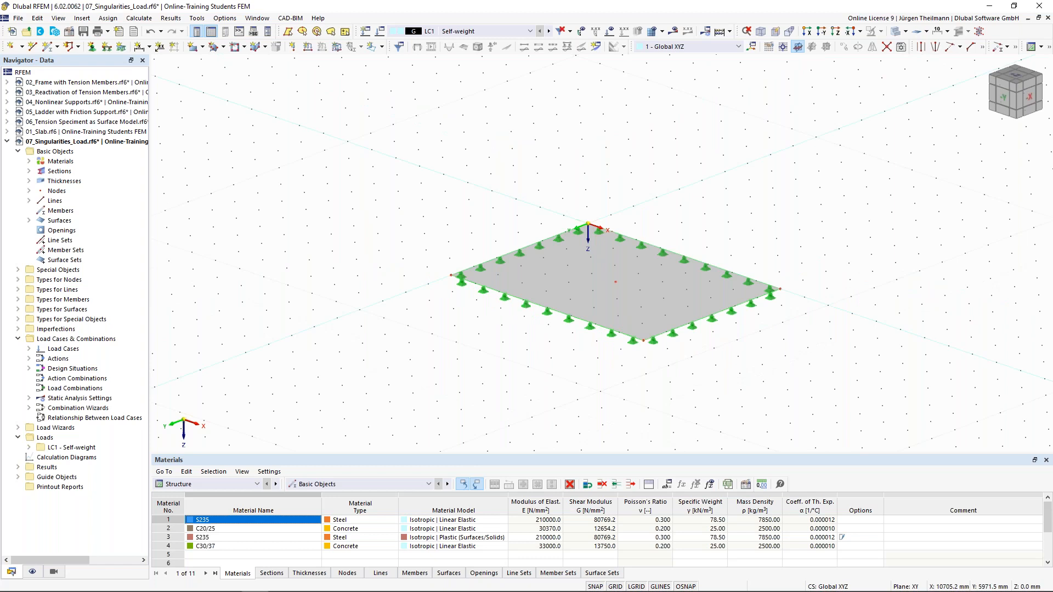
pyautogui.moveTo(698, 362); pyautogui.dragTo(601, 297, button='middle')
pyautogui.moveTo(291, 114); pyautogui.dragTo(726, 341)
pyautogui.click(843, 48)
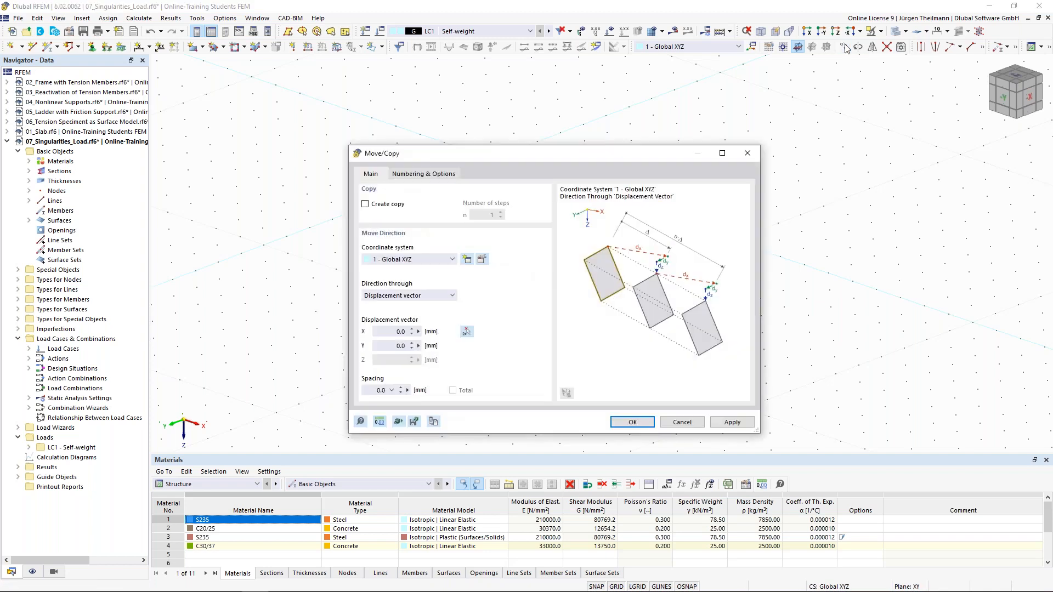
pyautogui.click(683, 422)
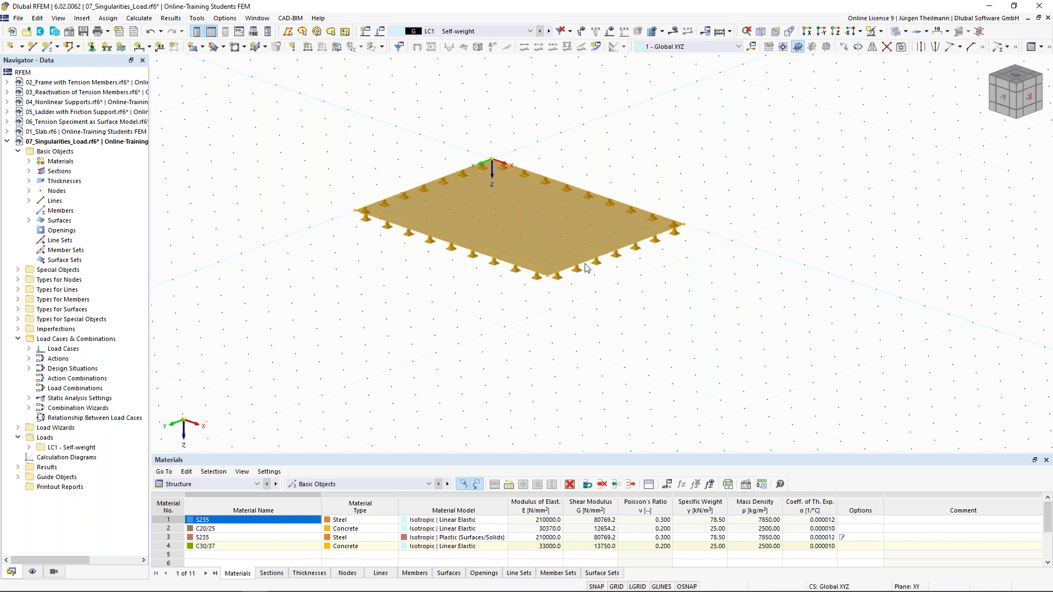
pyautogui.click(288, 90)
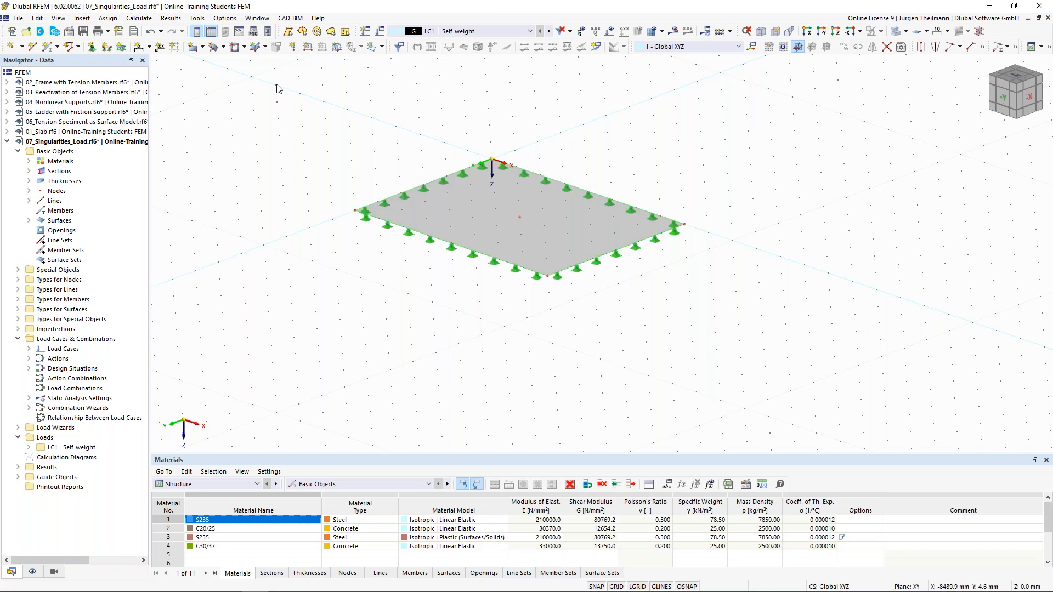
pyautogui.moveTo(239, 79); pyautogui.dragTo(748, 363)
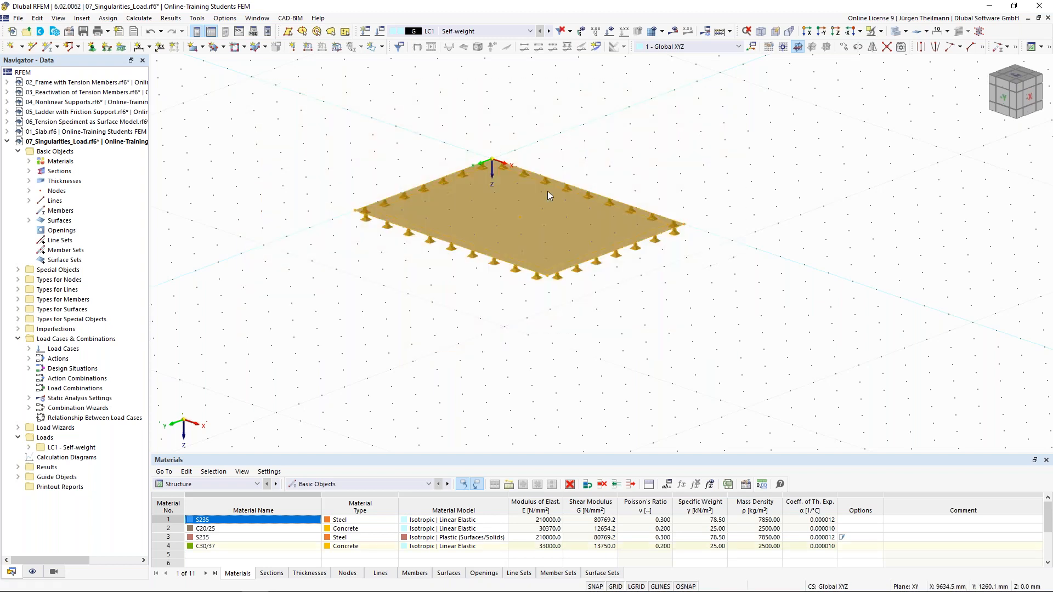
pyautogui.rightClick(584, 263)
pyautogui.moveTo(648, 295)
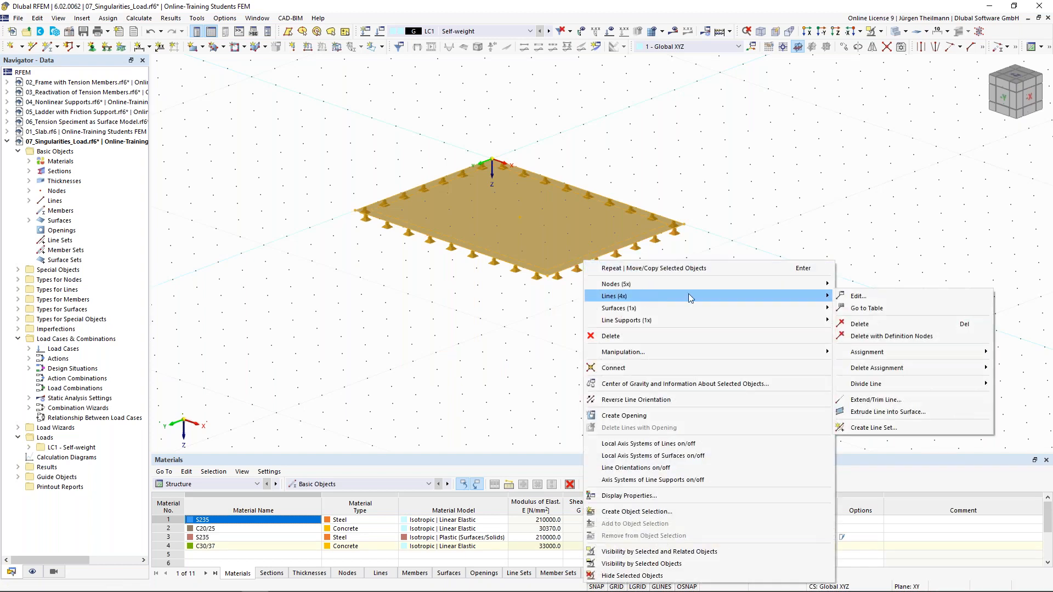
pyautogui.click(871, 294)
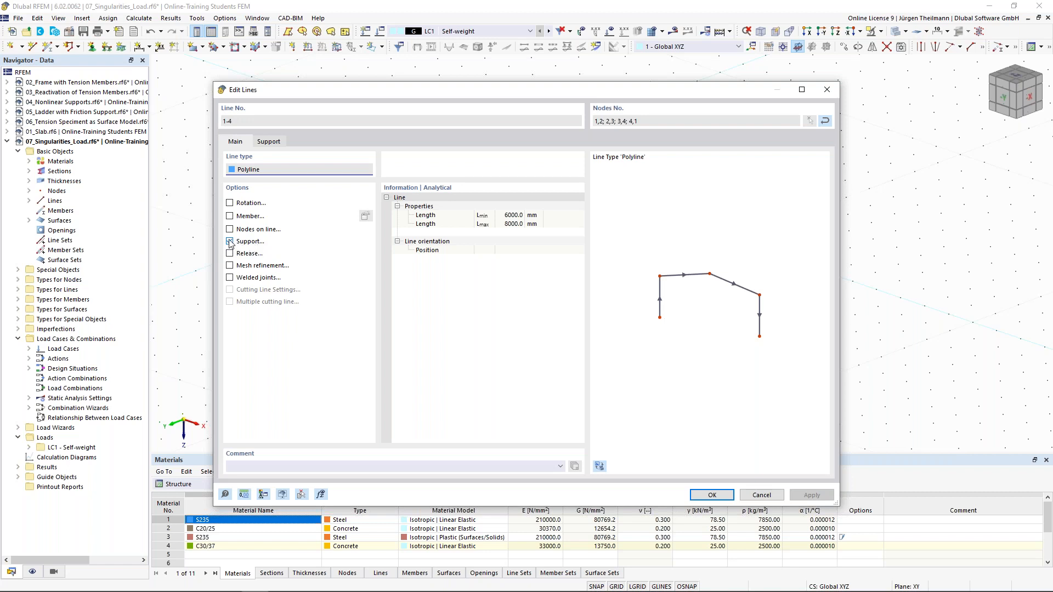
pyautogui.click(269, 142)
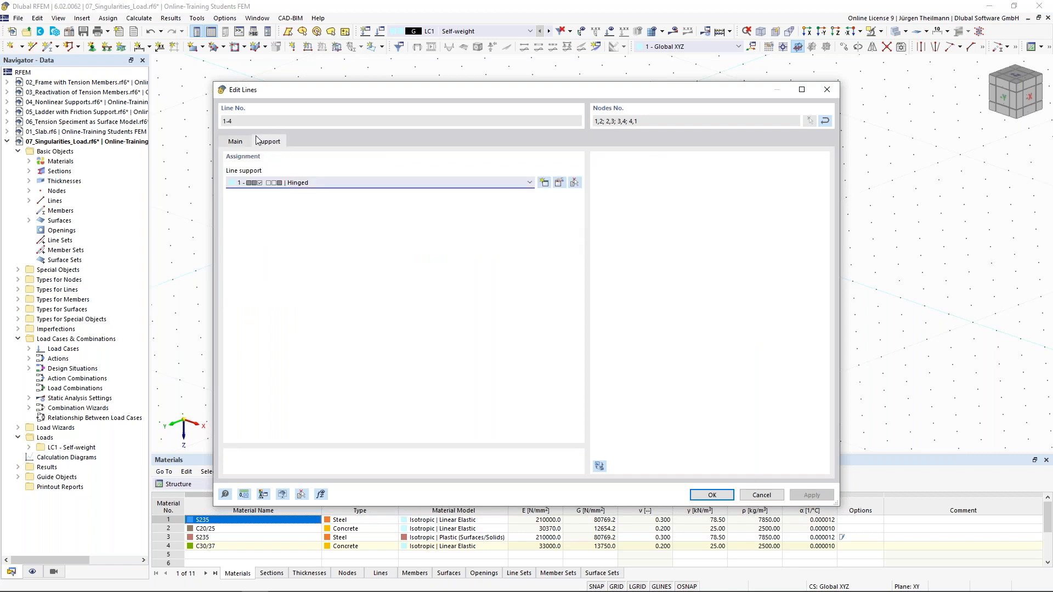
pyautogui.click(530, 182)
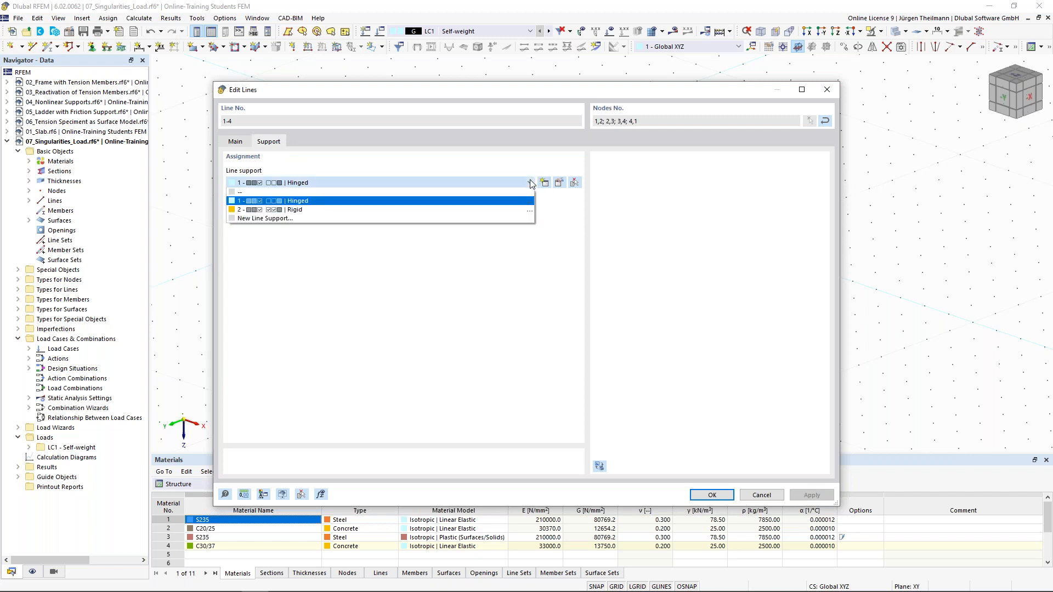
pyautogui.click(316, 206)
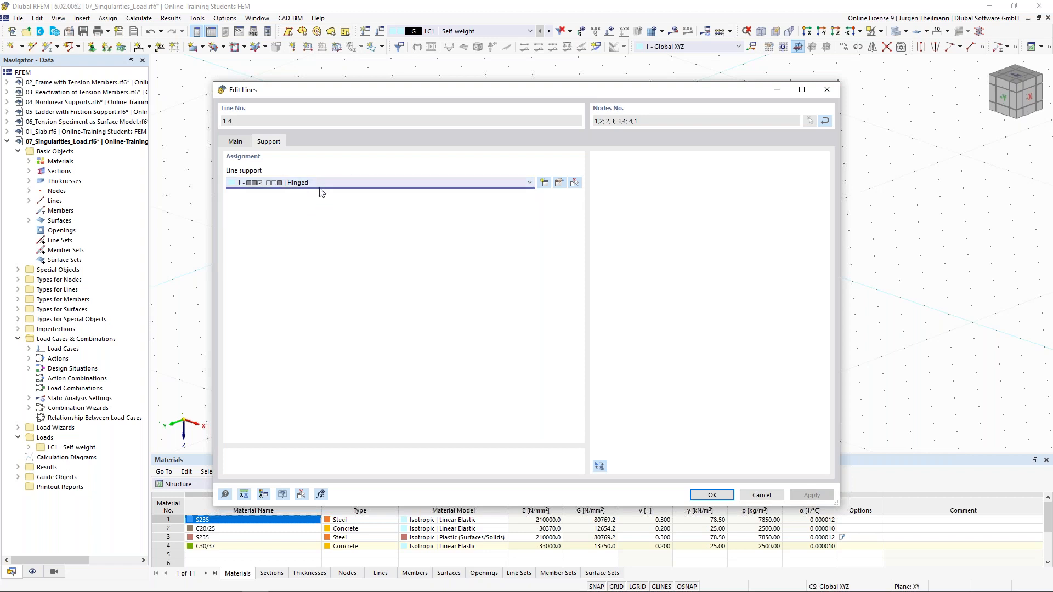
pyautogui.click(704, 495)
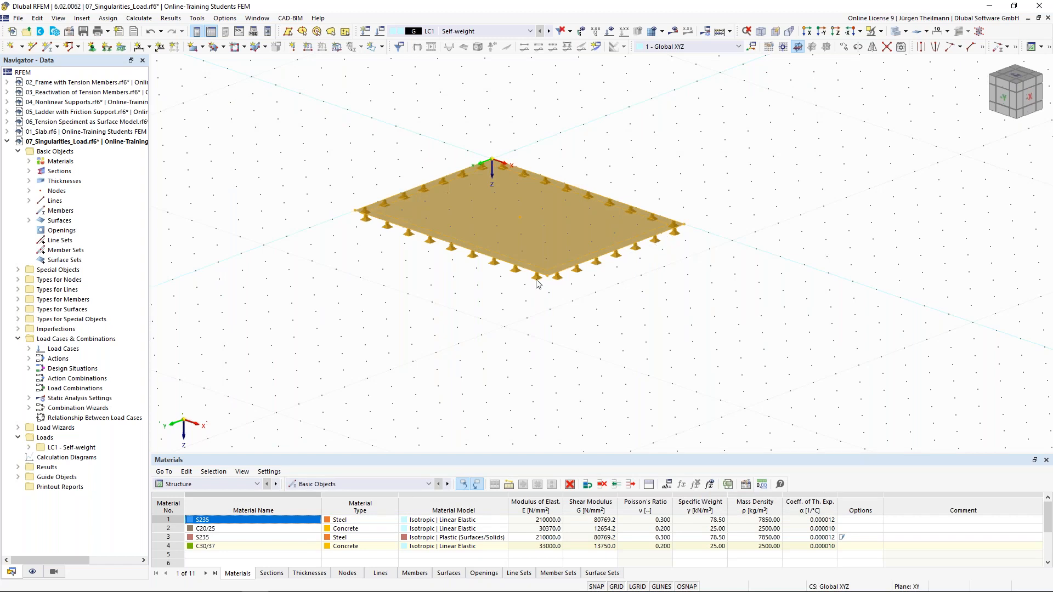
# Copy the supported slab 3 times using a vector from node 1 to X 10000 mm.
pyautogui.click(389, 287)
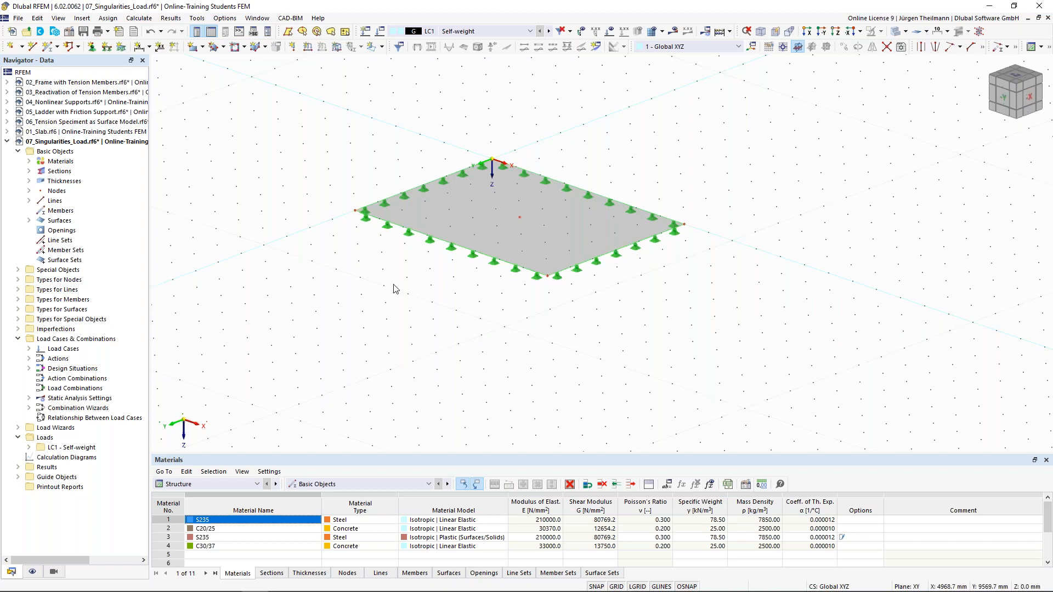
pyautogui.moveTo(751, 321); pyautogui.dragTo(275, 92)
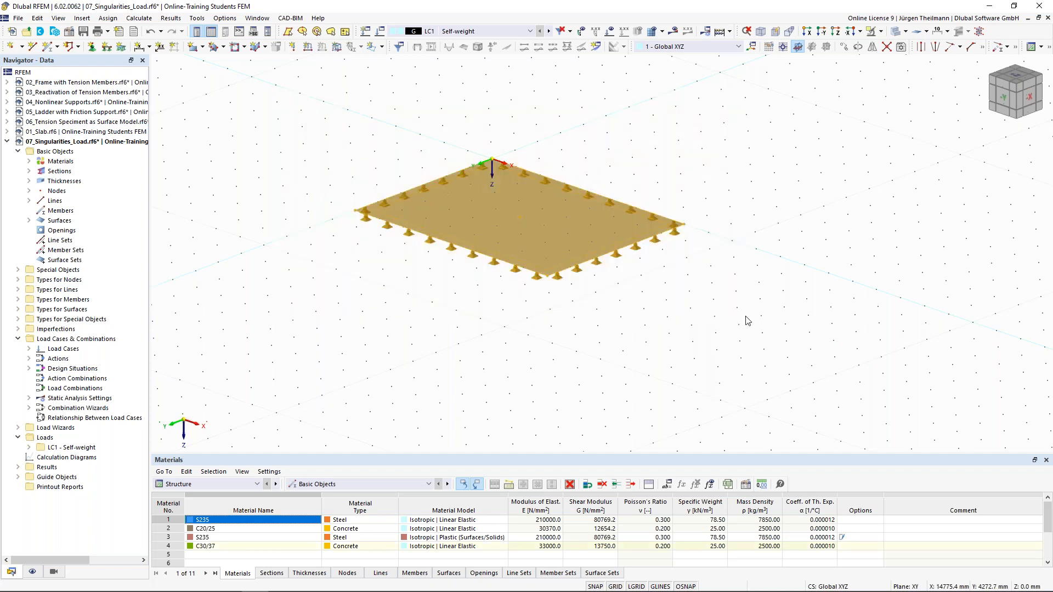
pyautogui.moveTo(725, 320); pyautogui.dragTo(618, 265, button='middle')
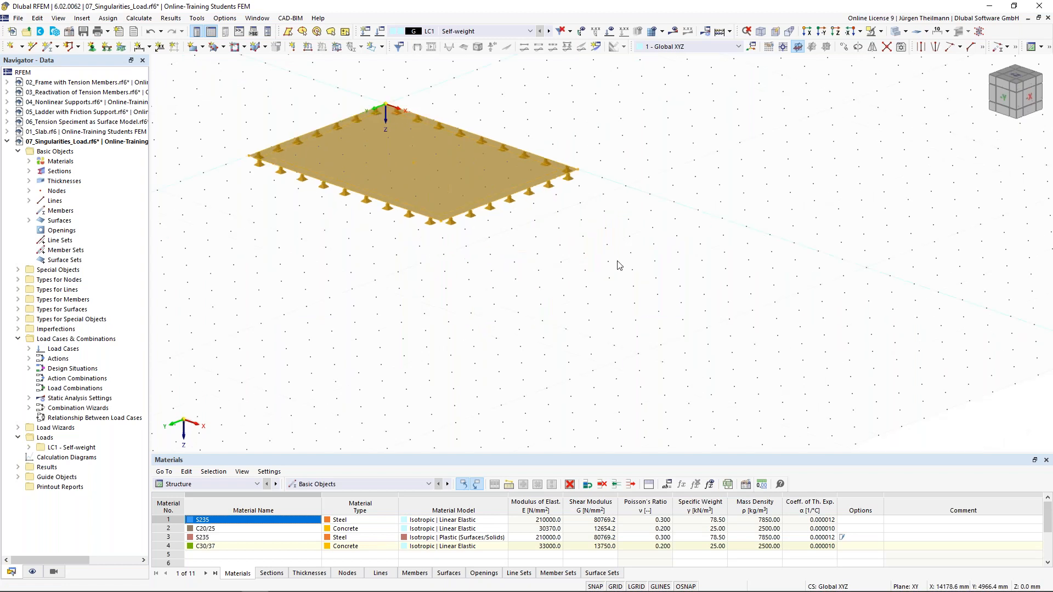
pyautogui.click(845, 47)
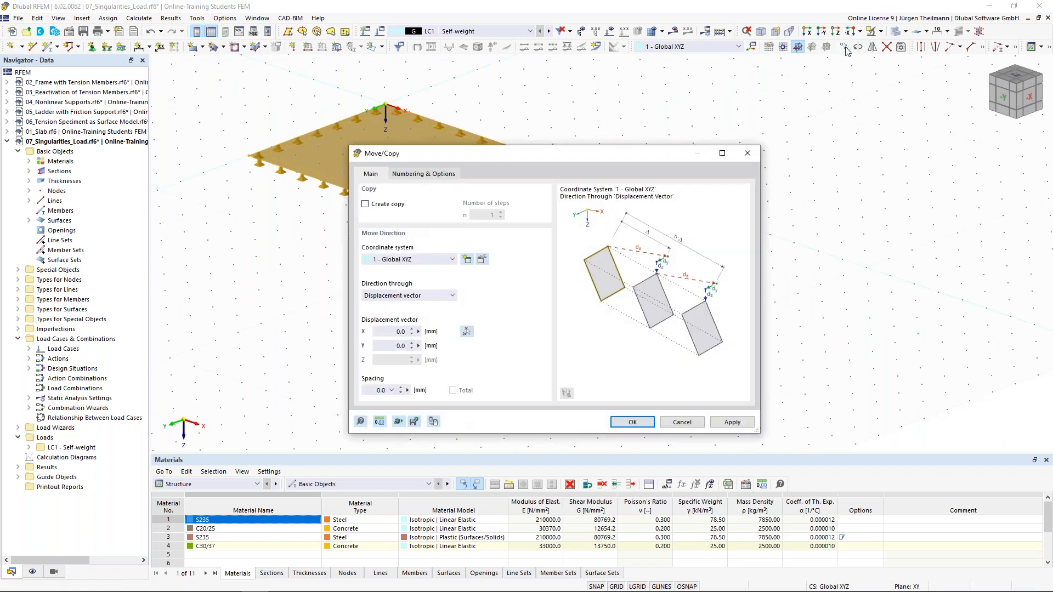
pyautogui.click(366, 205)
pyautogui.click(500, 212)
pyautogui.click(500, 212)
pyautogui.click(399, 332)
pyautogui.click(466, 332)
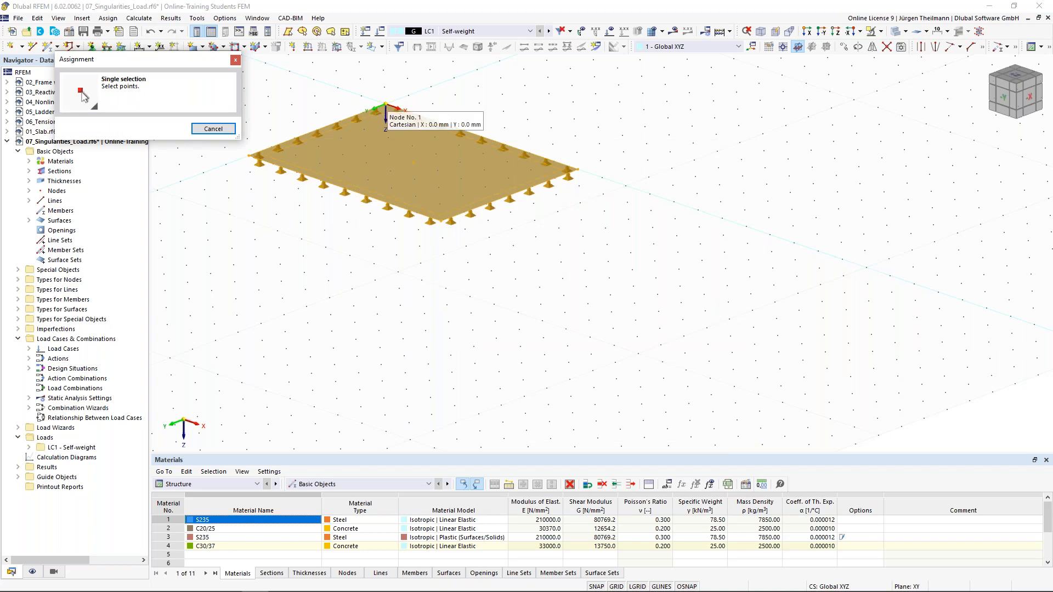
pyautogui.click(386, 105)
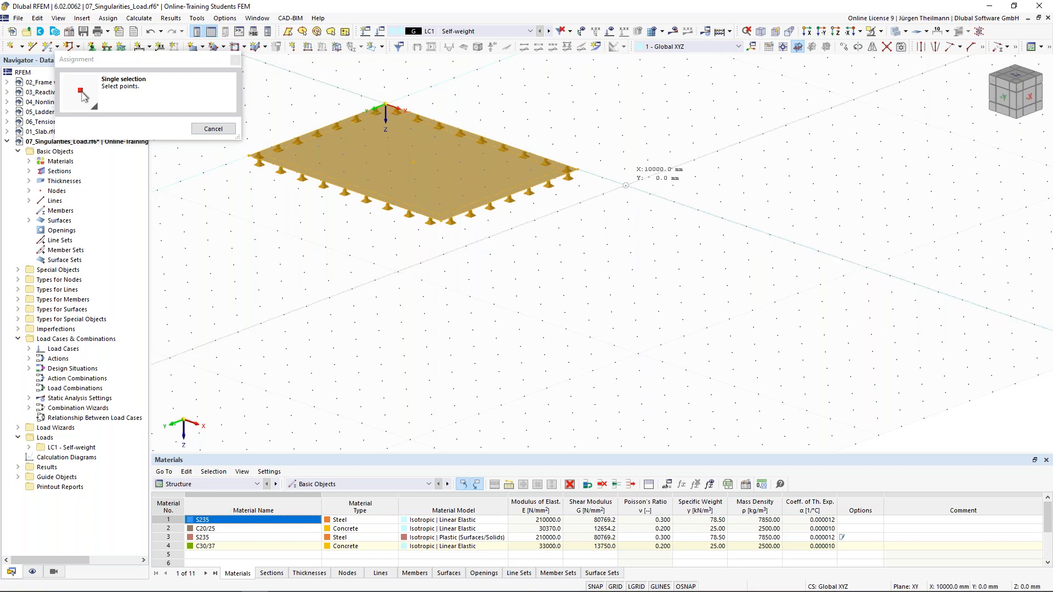
pyautogui.click(625, 185)
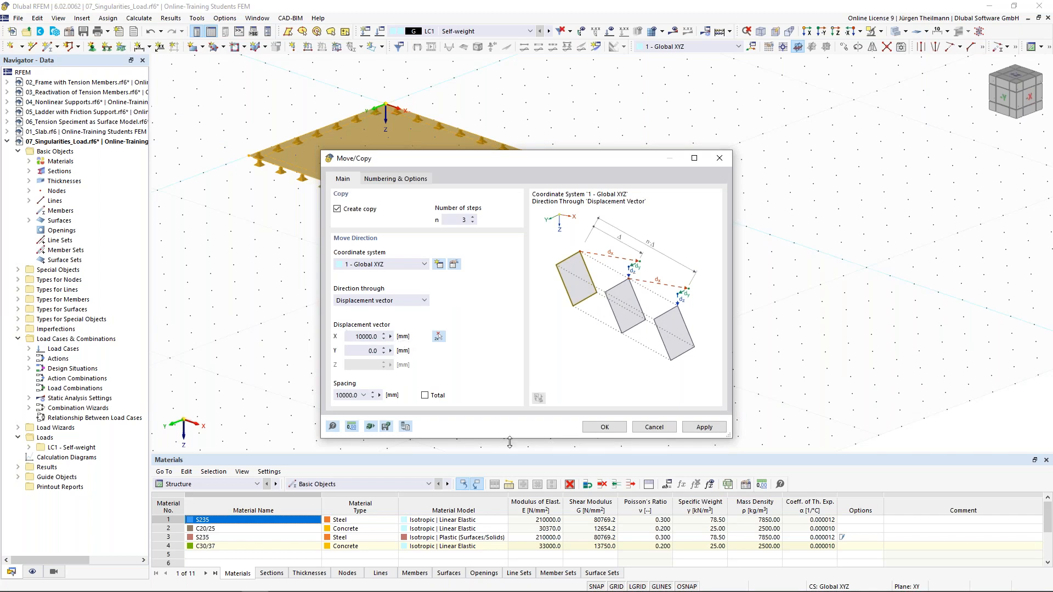
pyautogui.click(596, 428)
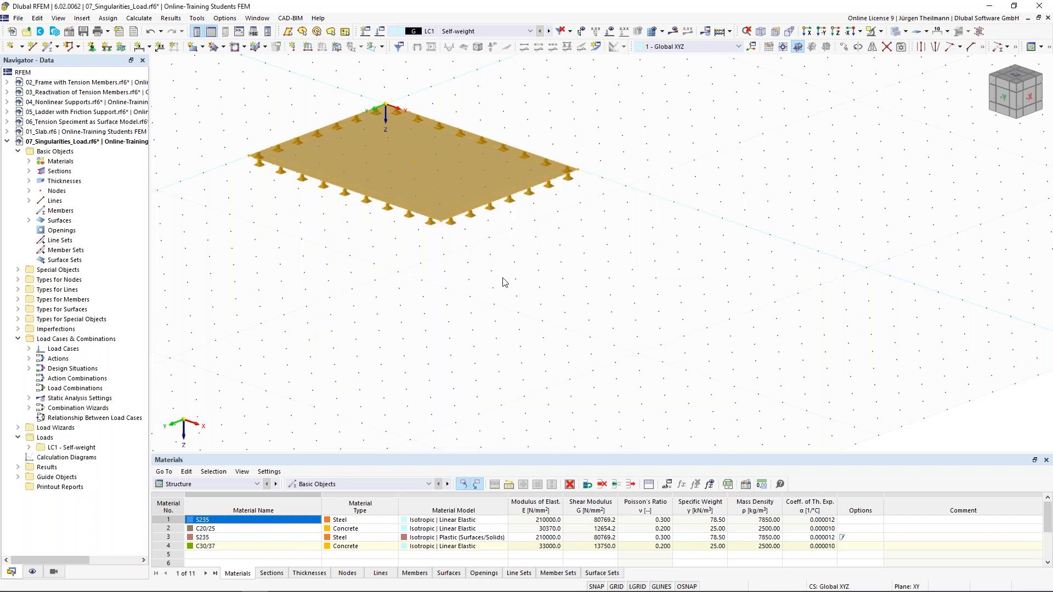
# Hide the grid, rotate the view and expand surface Types down to Surface Mesh Refinements.
pyautogui.scroll(-1, 505, 284)
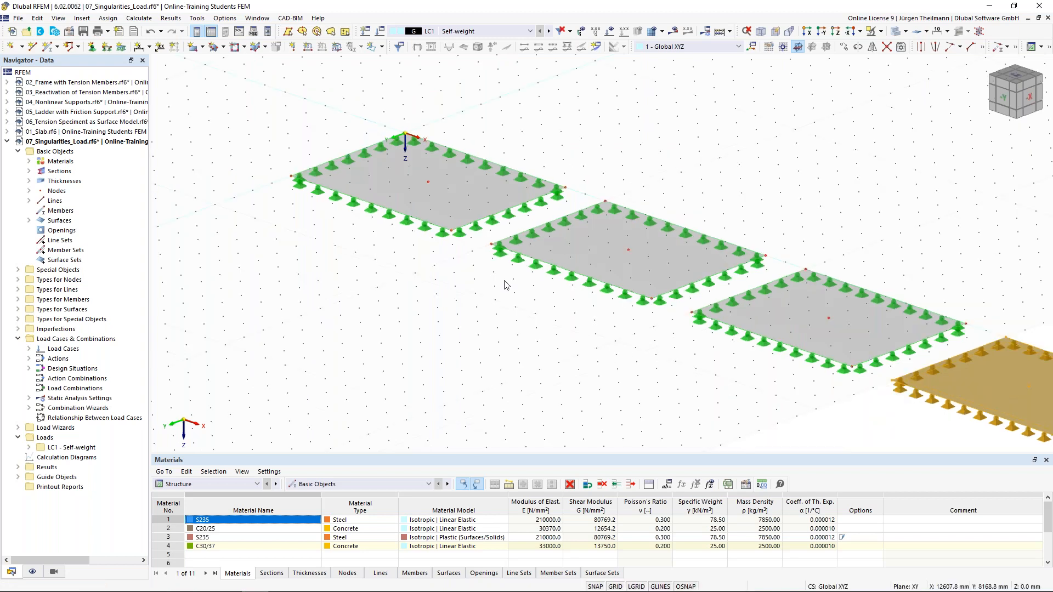
pyautogui.scroll(-2, 455, 215)
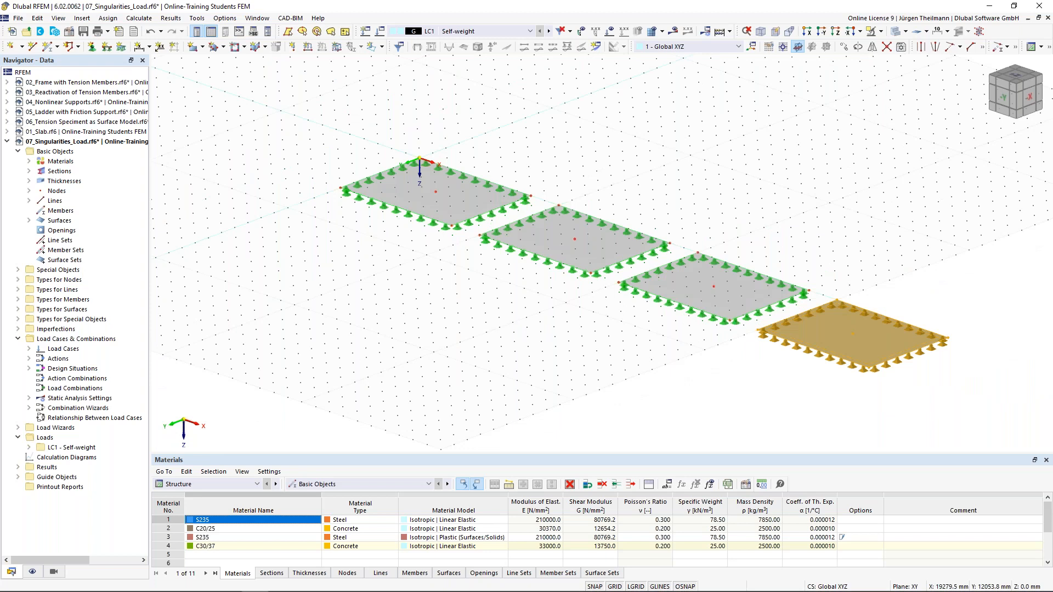
pyautogui.click(541, 311)
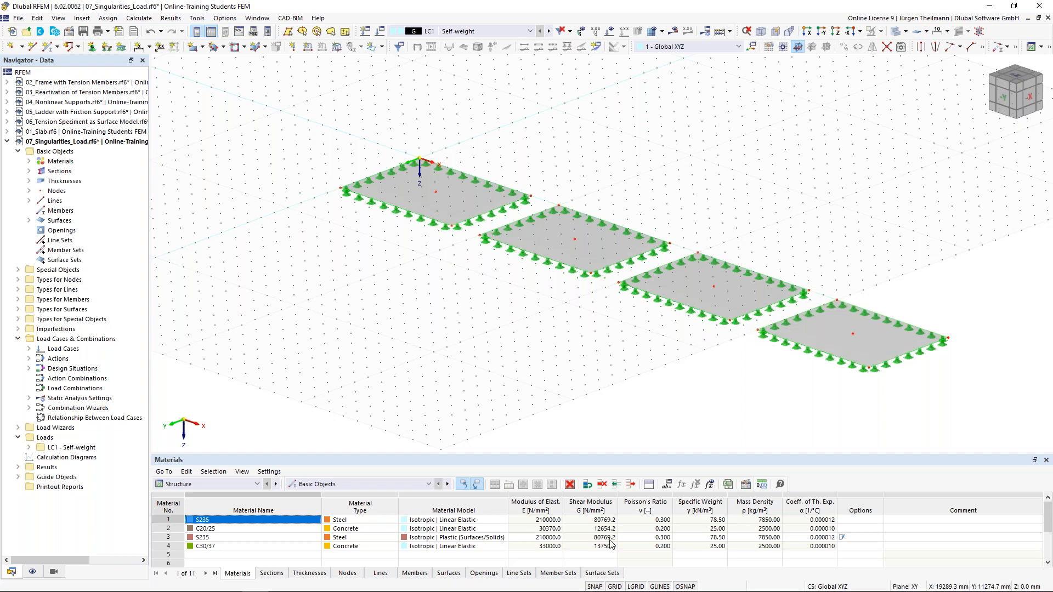
pyautogui.click(617, 587)
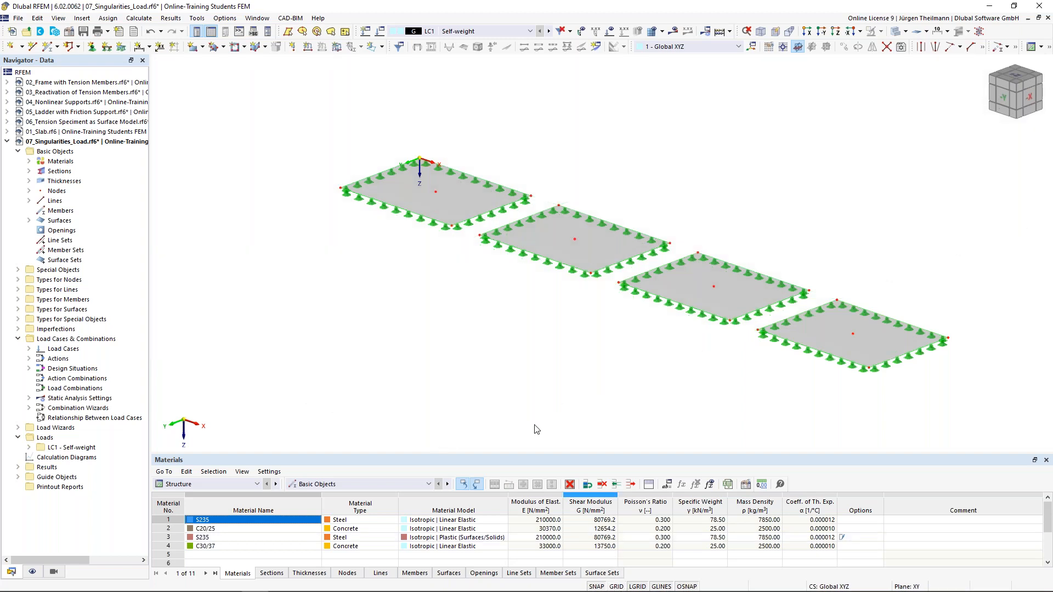
pyautogui.moveTo(547, 311); pyautogui.dragTo(558, 307, button='middle')
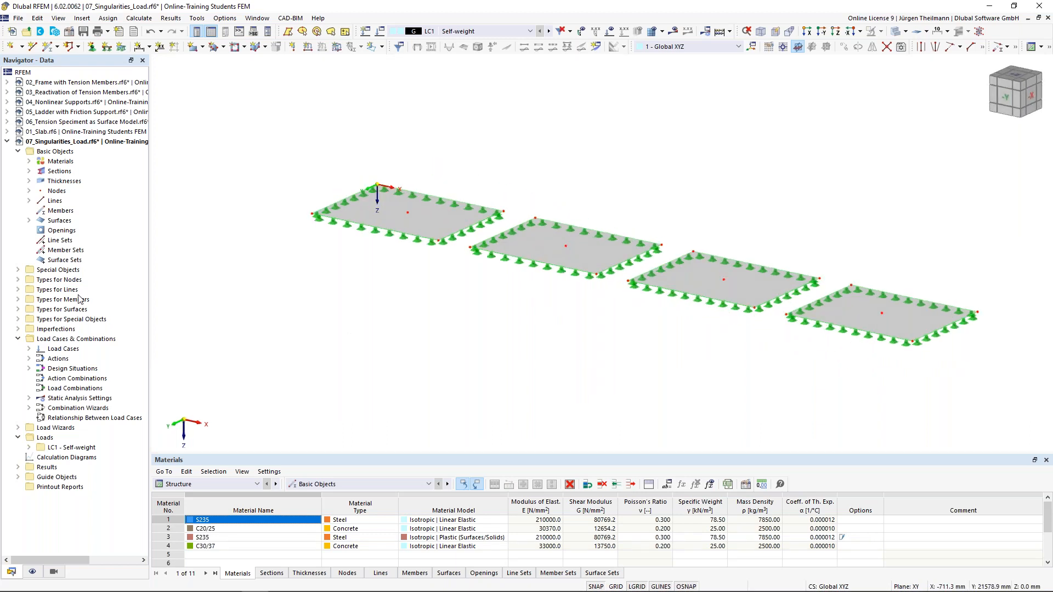
pyautogui.click(18, 309)
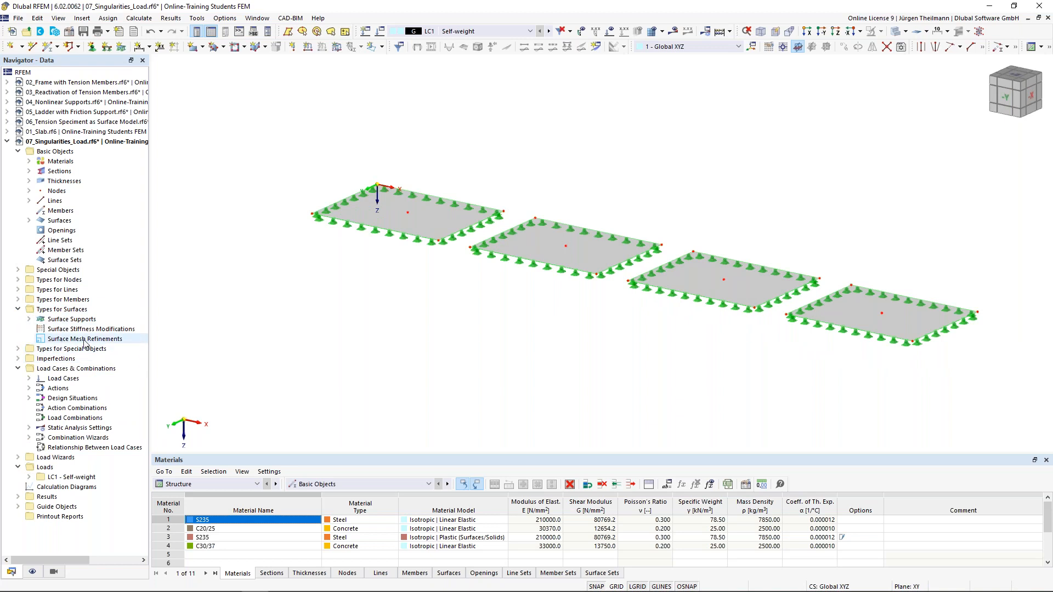
pyautogui.rightClick(55, 343)
# Start a new surface mesh refinement and change model lengths from mm to metres.
pyautogui.click(93, 360)
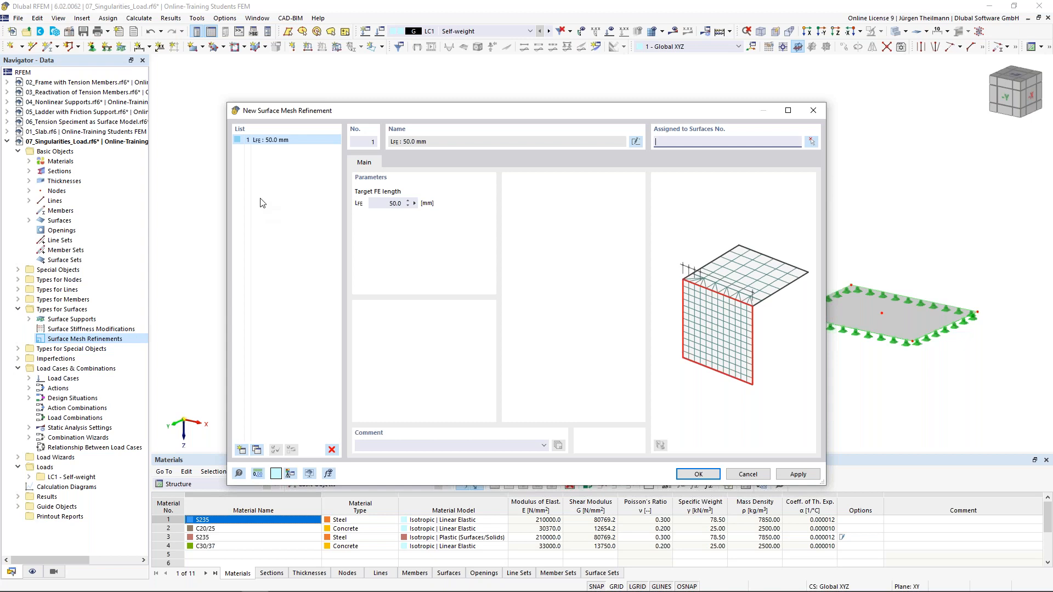
pyautogui.doubleClick(371, 203)
pyautogui.click(258, 477)
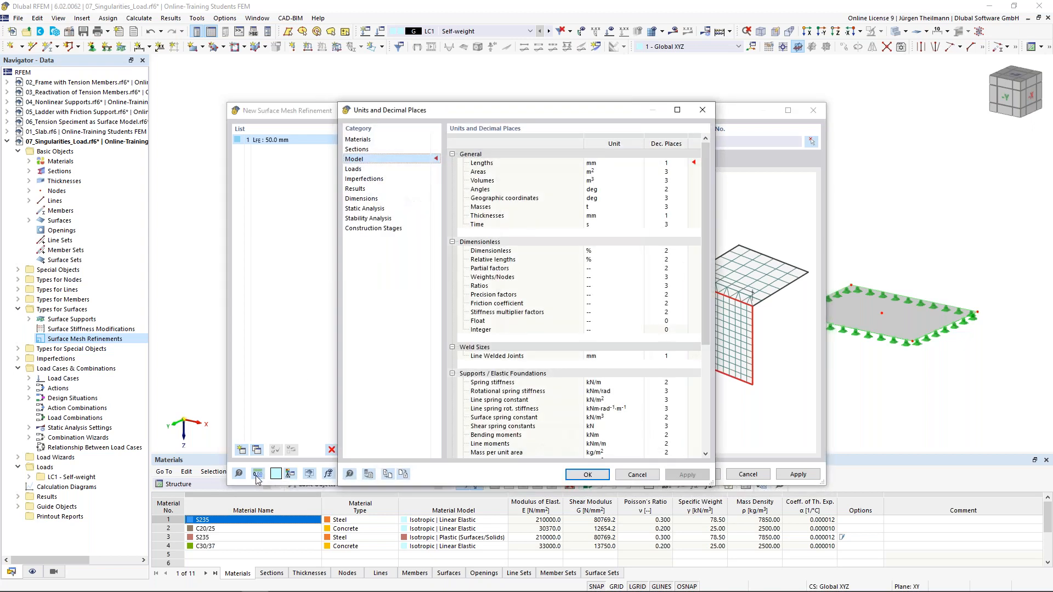
pyautogui.click(610, 164)
pyautogui.click(640, 163)
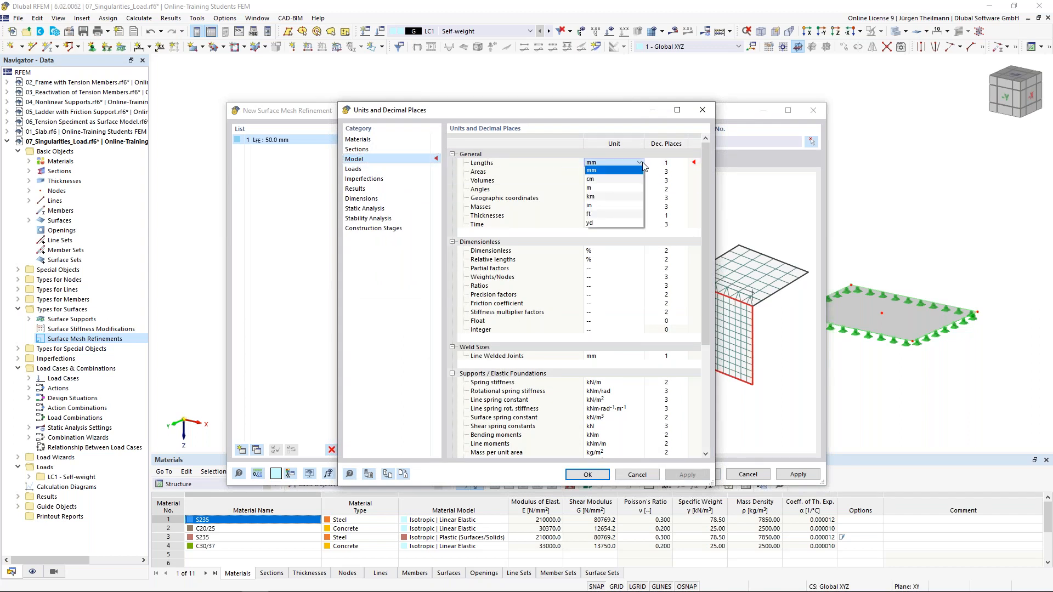
pyautogui.click(590, 188)
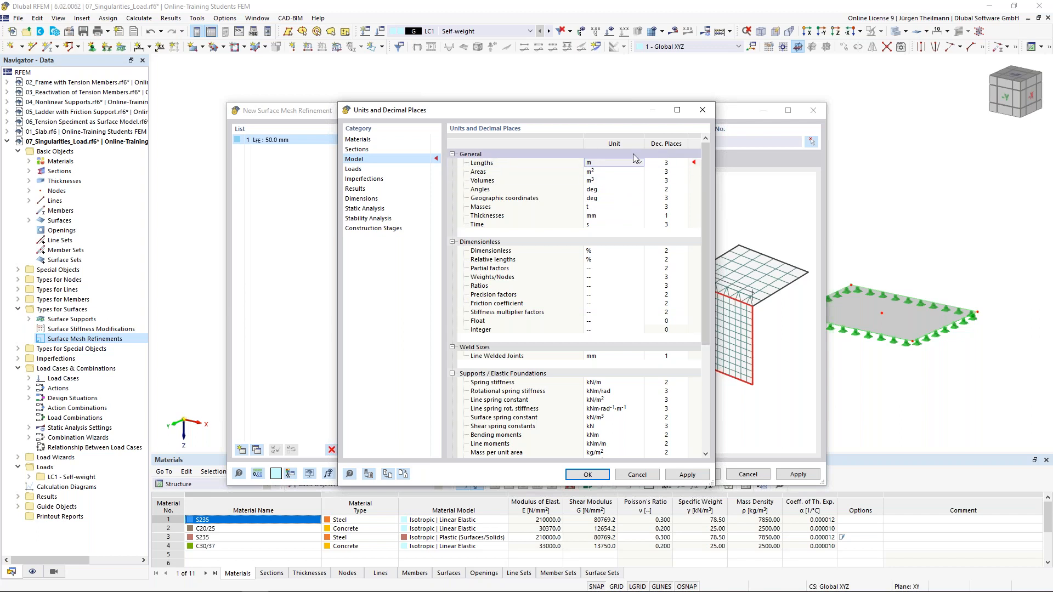
pyautogui.click(573, 476)
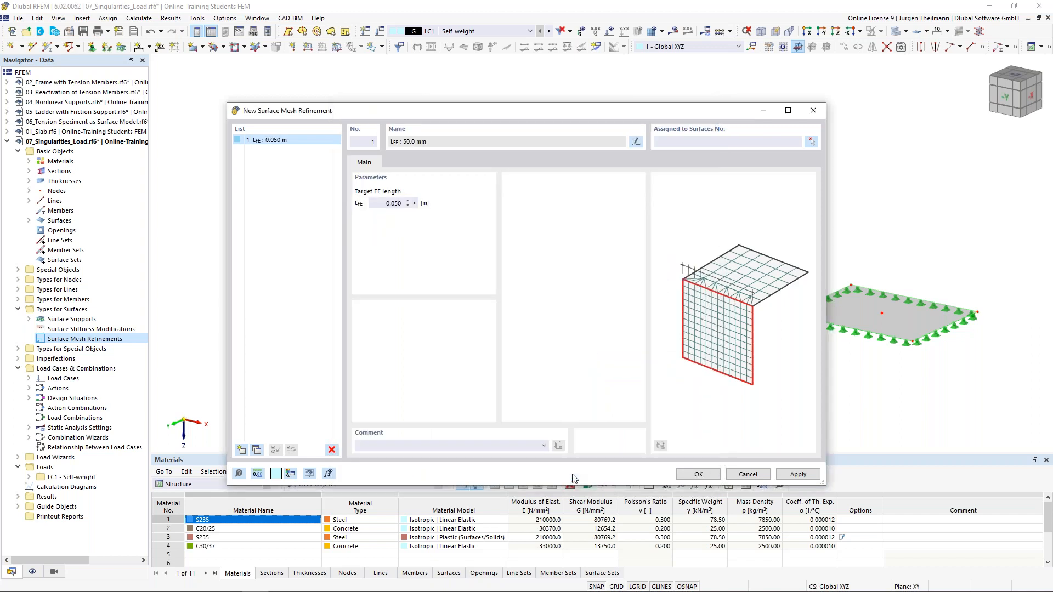
# Set the first refinement to 2 m target FE length on surface 1.
pyautogui.click(380, 203)
pyautogui.write('2')
pyautogui.press('Tab')
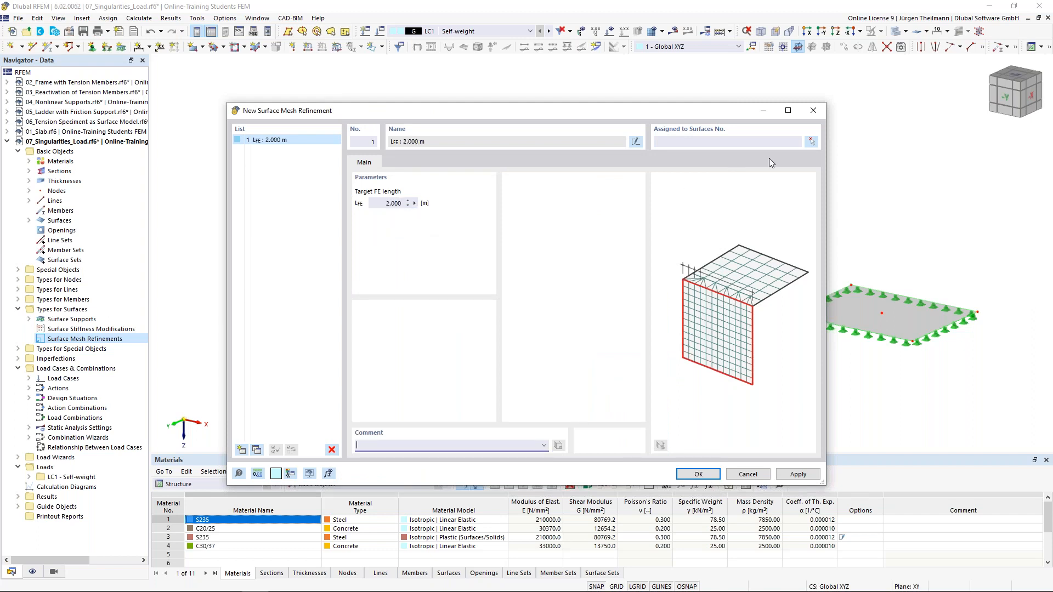
pyautogui.click(811, 141)
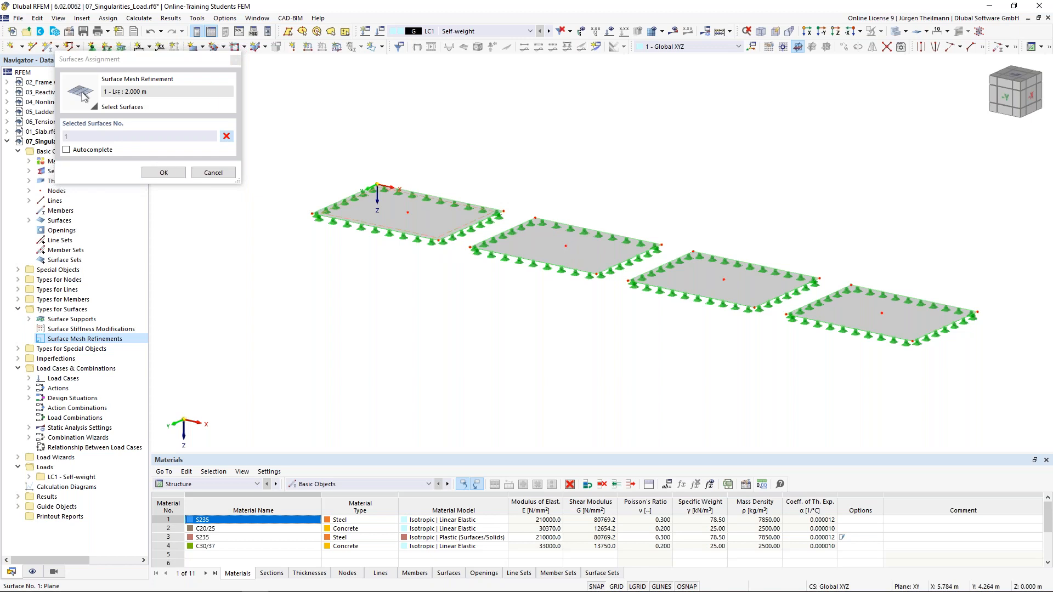
pyautogui.click(406, 217)
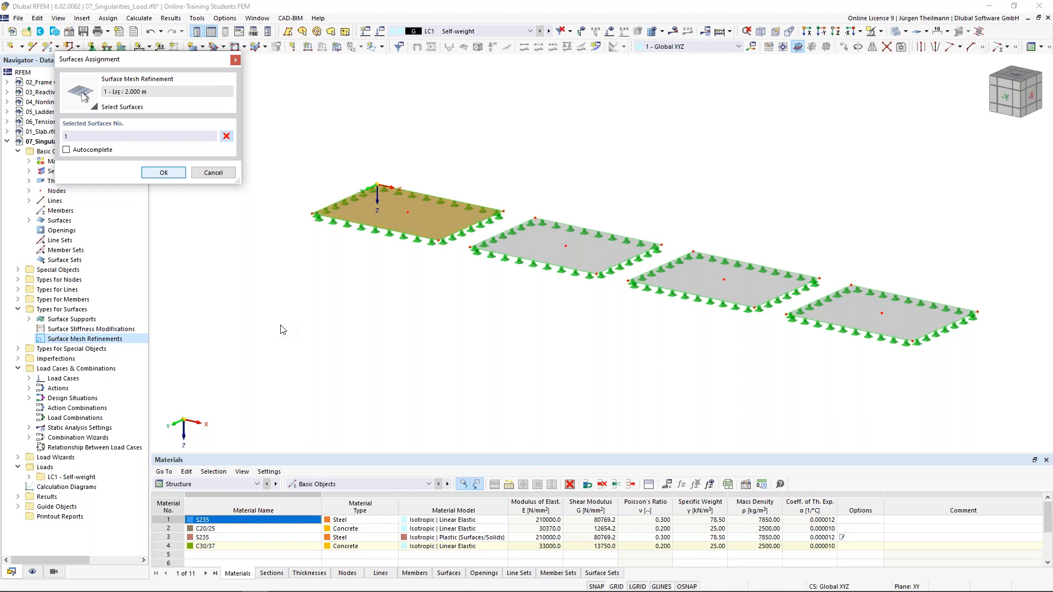
pyautogui.press('Return')
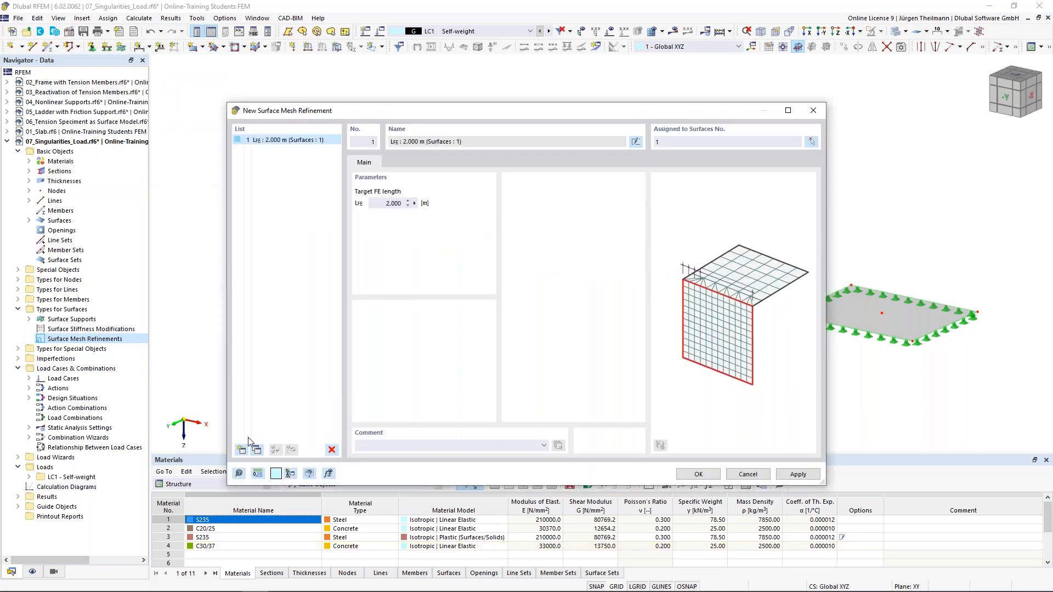
# Add a second refinement of 1 m target FE length for surface 2.
pyautogui.click(240, 451)
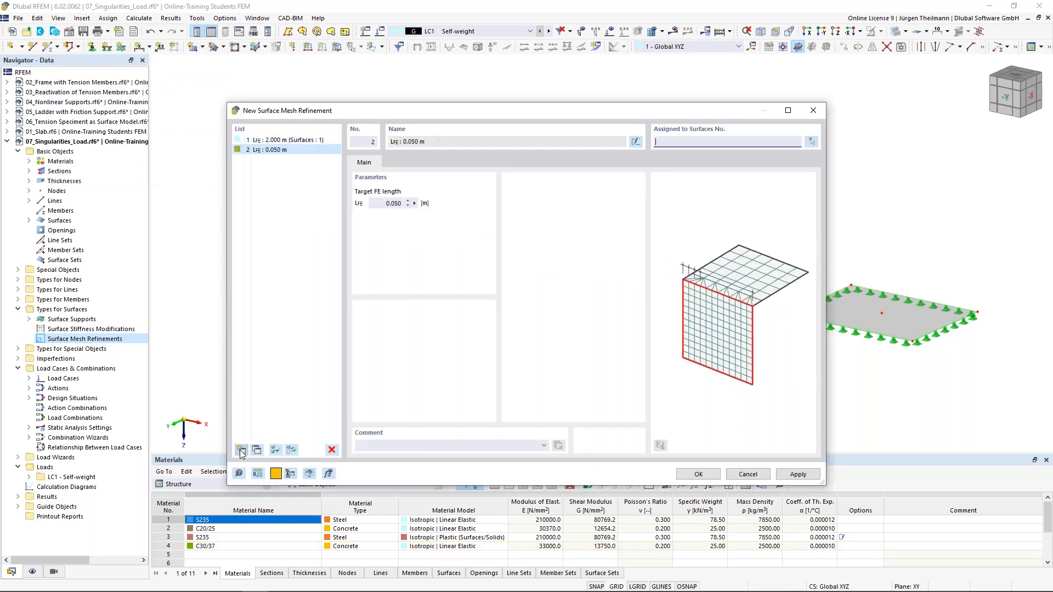
pyautogui.click(387, 204)
pyautogui.doubleClick(390, 203)
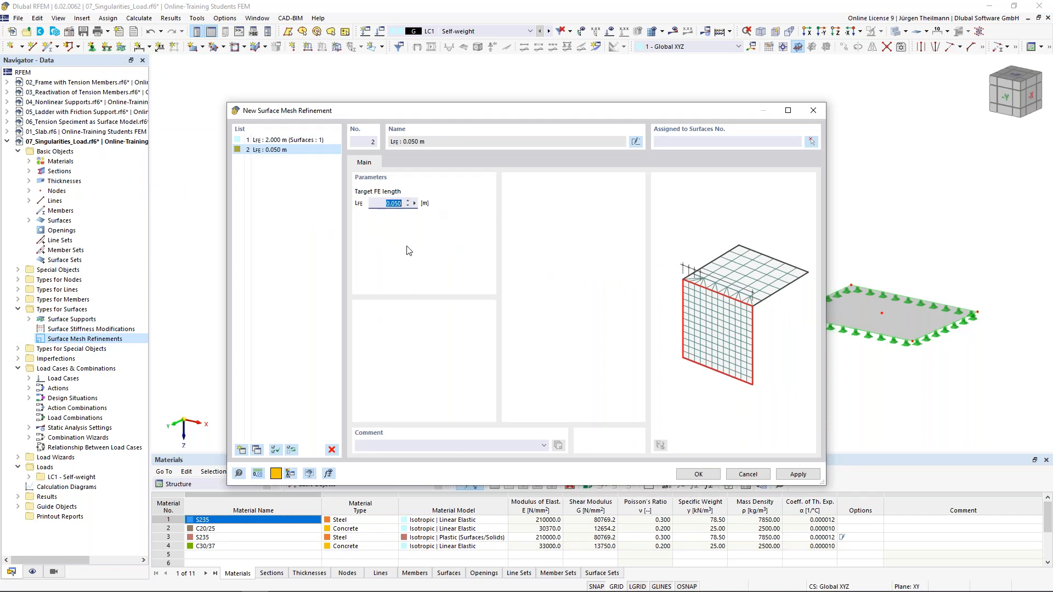
pyautogui.write('1')
pyautogui.click(715, 141)
pyautogui.press('Tab')
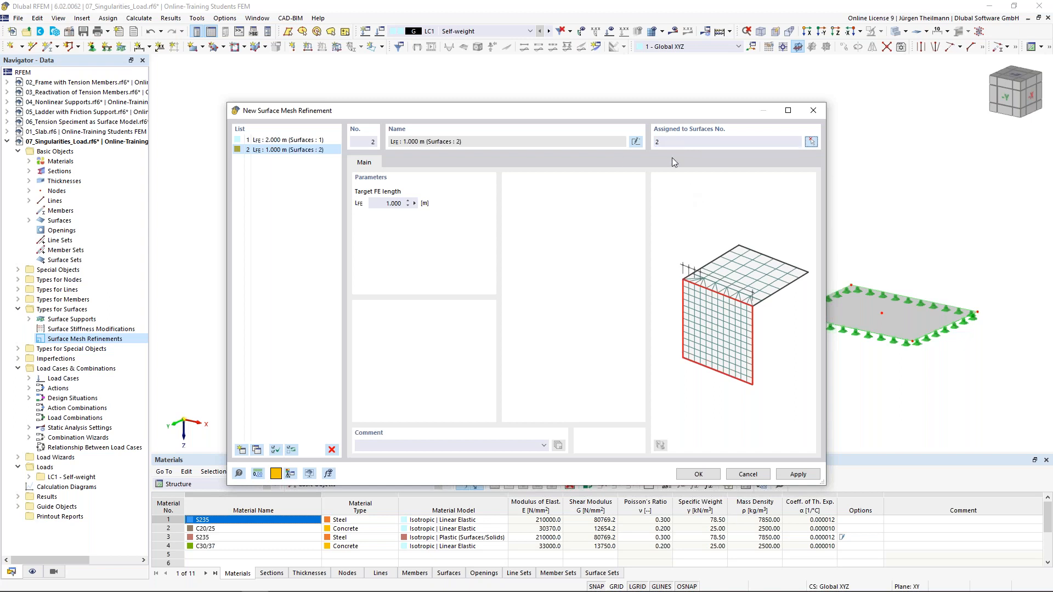
# Add a third refinement of 0.5 m target FE length for surface 3.
pyautogui.click(240, 450)
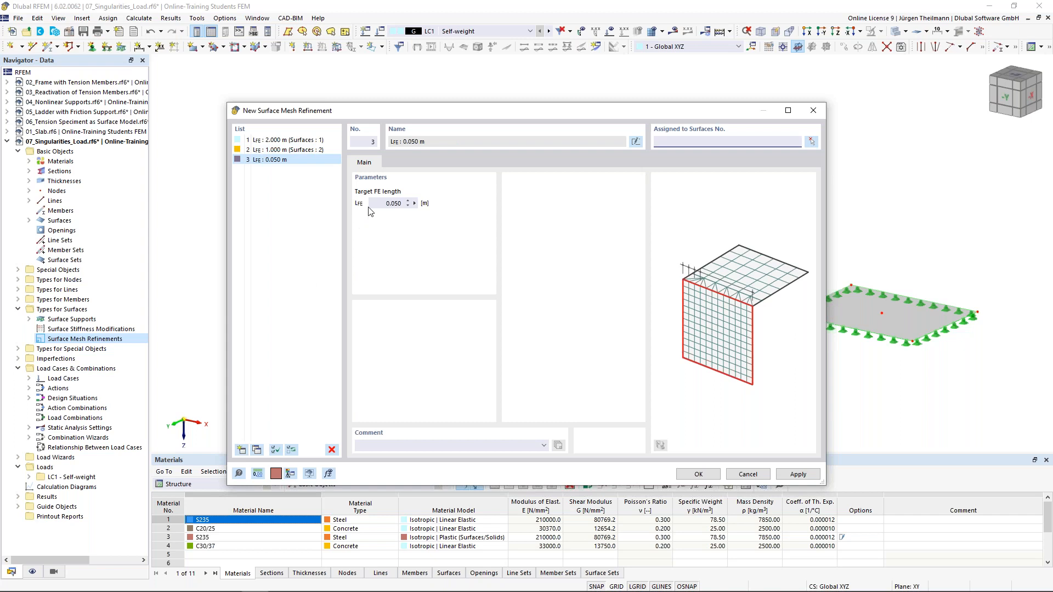
pyautogui.doubleClick(388, 204)
pyautogui.write('0.05')
pyautogui.doubleClick(382, 204)
pyautogui.write('0,5')
pyautogui.click(670, 142)
pyautogui.write('3')
pyautogui.press('Tab')
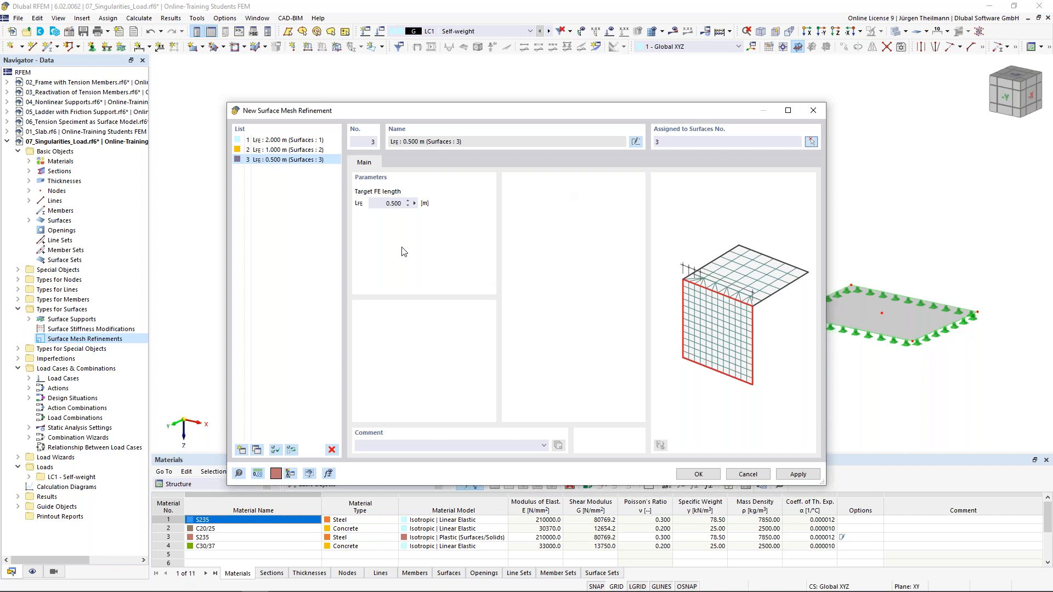
# Add a fourth refinement of 0.25 m for surface 4 and save all refinements.
pyautogui.click(241, 449)
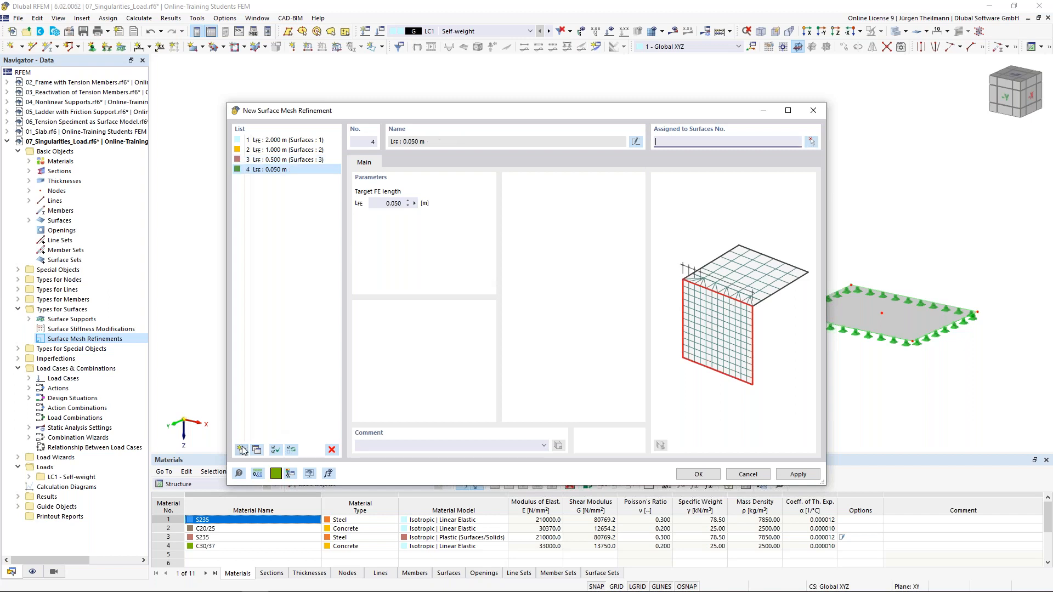
pyautogui.doubleClick(389, 203)
pyautogui.write('0,25')
pyautogui.press('Tab')
pyautogui.click(679, 144)
pyautogui.write('4')
pyautogui.press('Tab')
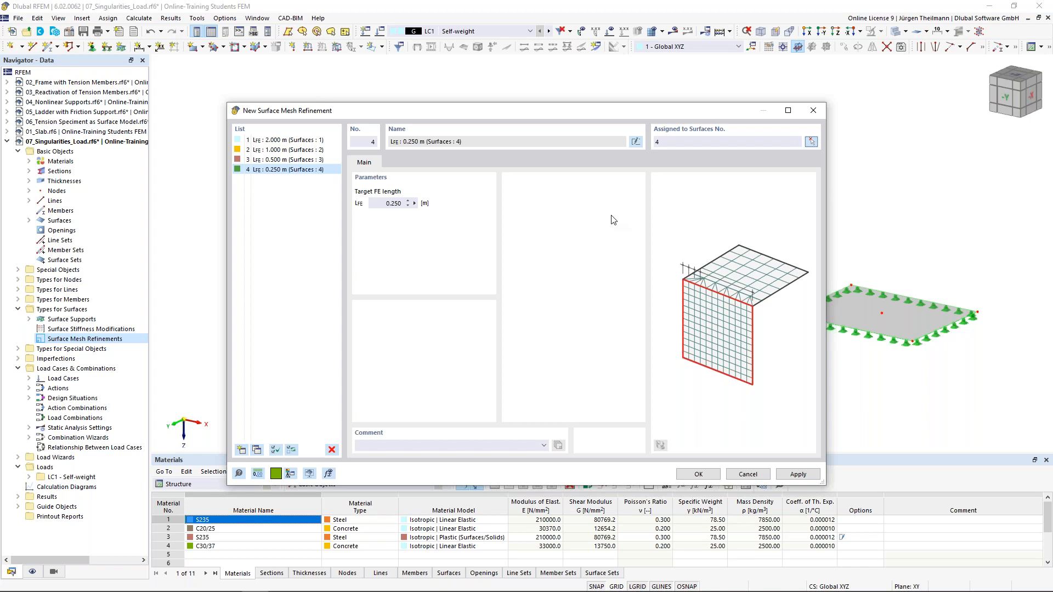
pyautogui.click(691, 474)
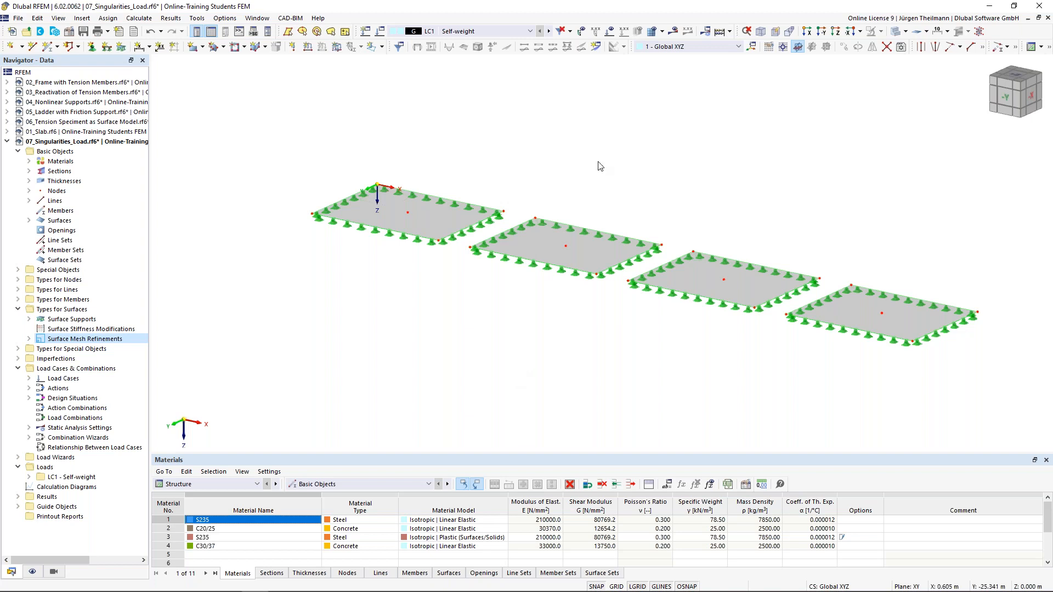
# Generate the FE mesh for the four slabs via Calculate > Generate Mesh.
pyautogui.click(145, 20)
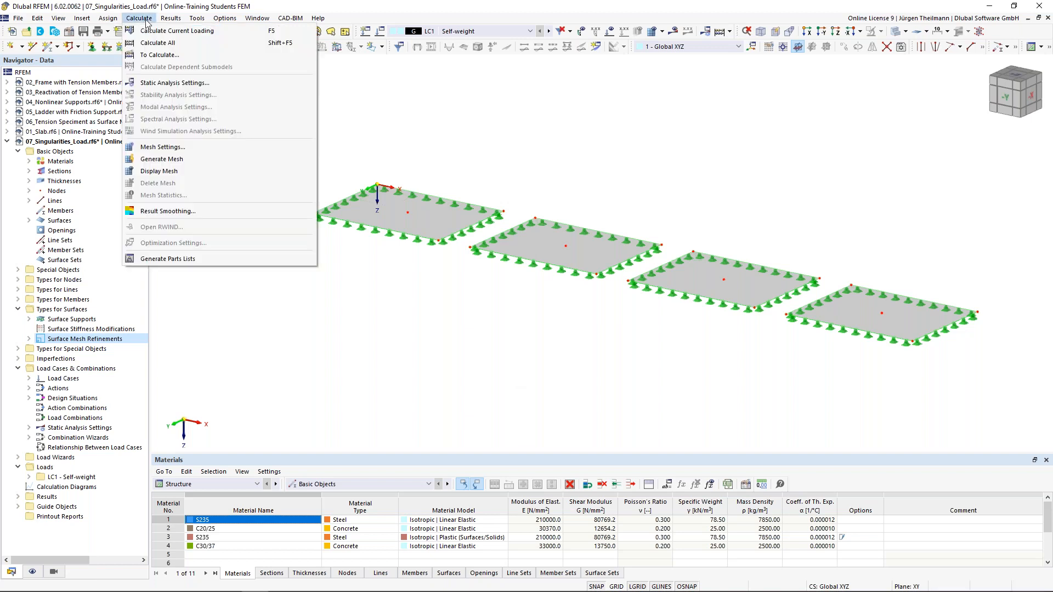
pyautogui.click(150, 161)
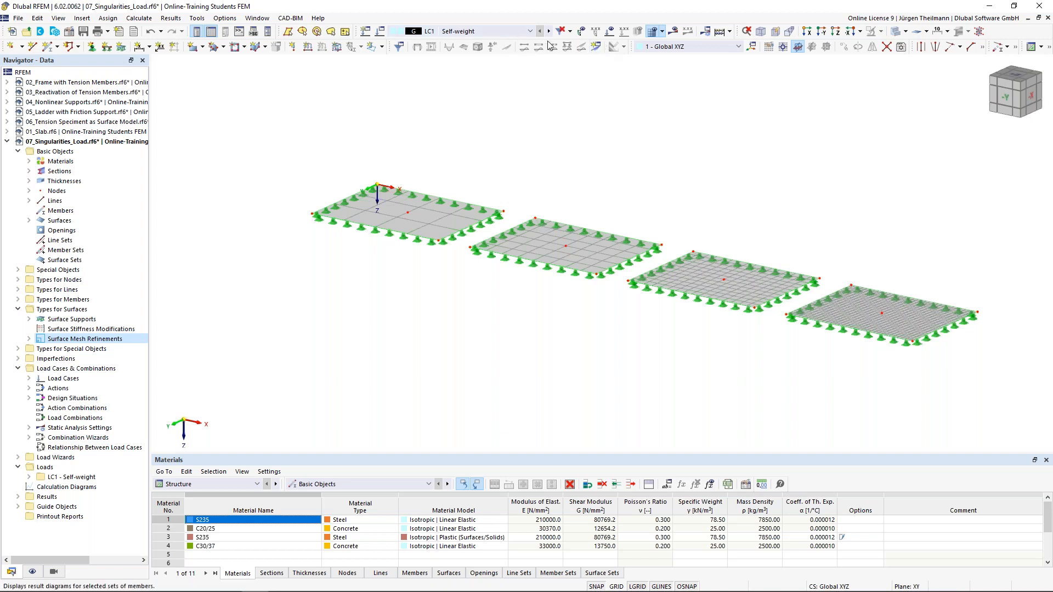
pyautogui.click(596, 48)
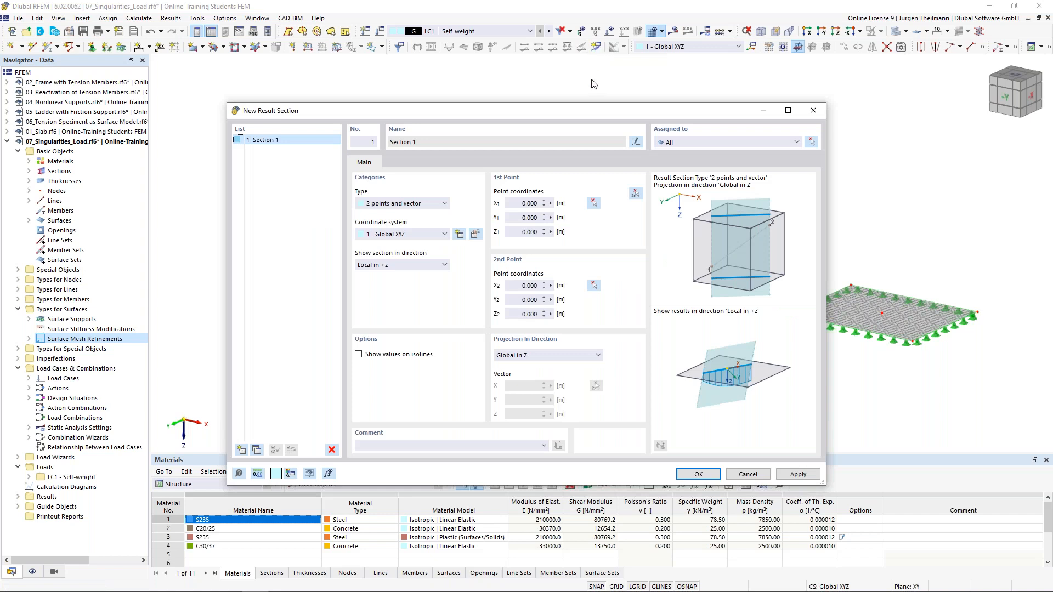
# Create Result Section 1 by picking points X 0, Y 3 and X 38, Y 3 in the model.
pyautogui.click(635, 194)
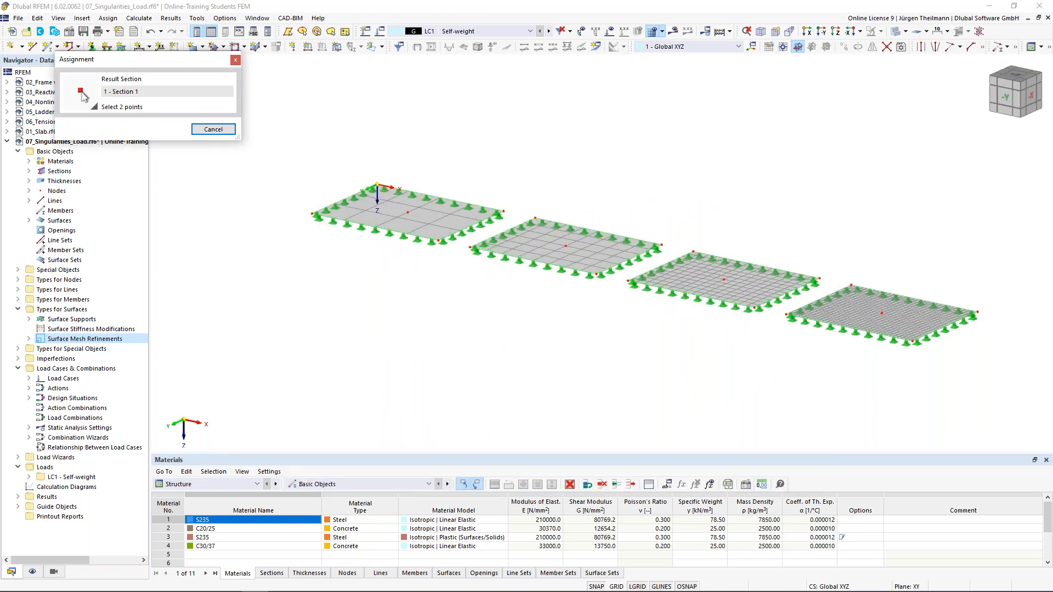
pyautogui.scroll(5, 321, 191)
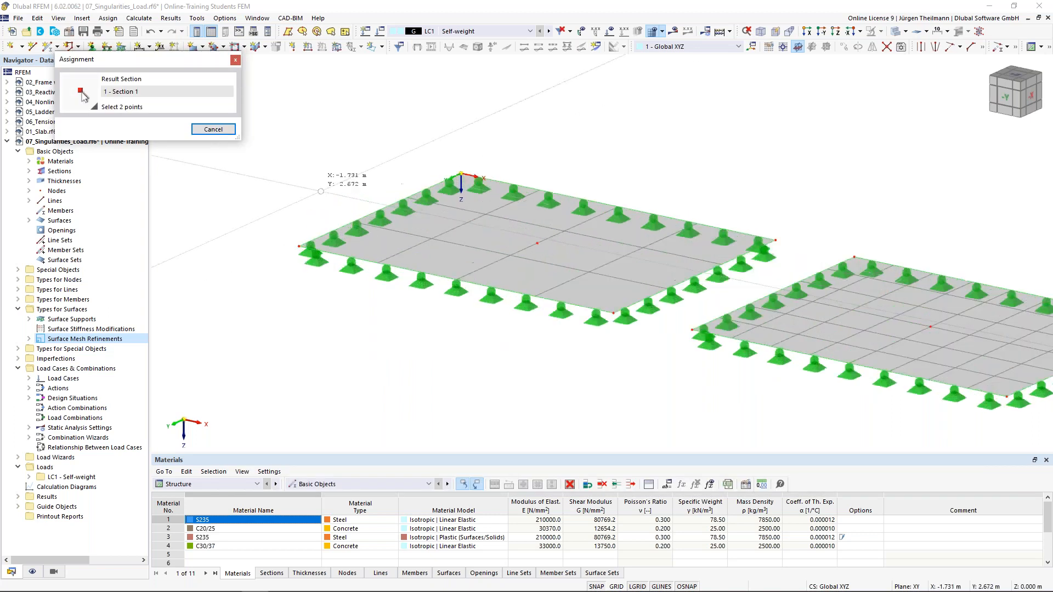
pyautogui.scroll(2, 321, 191)
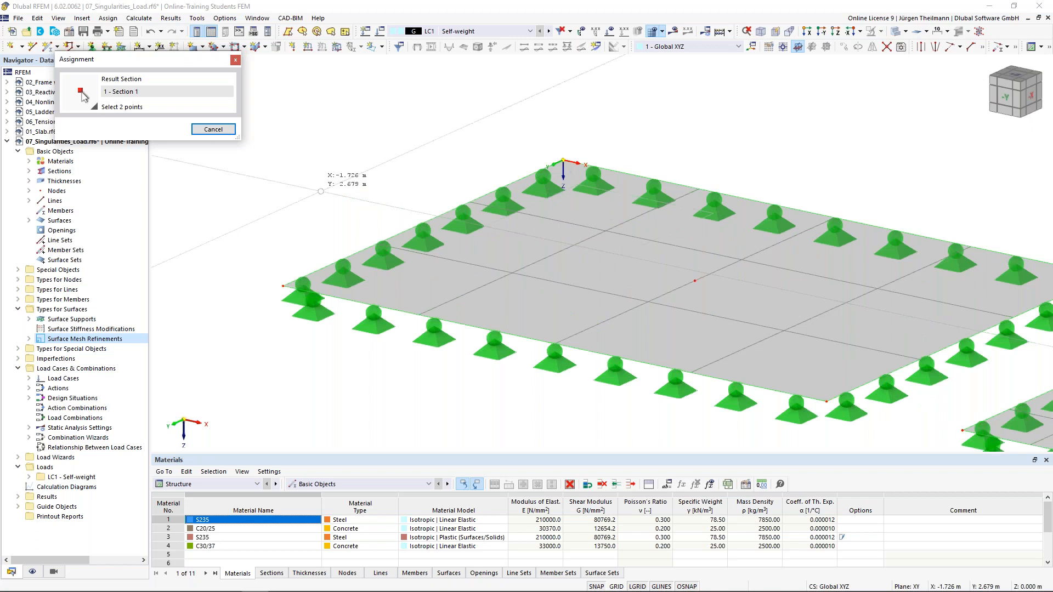
pyautogui.click(423, 223)
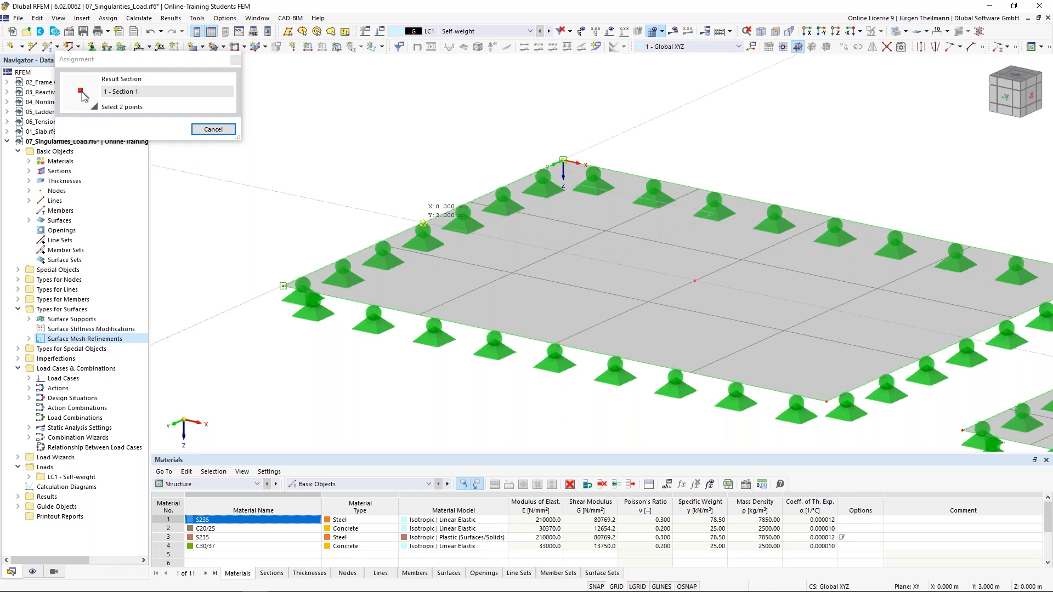
pyautogui.scroll(-5, 423, 224)
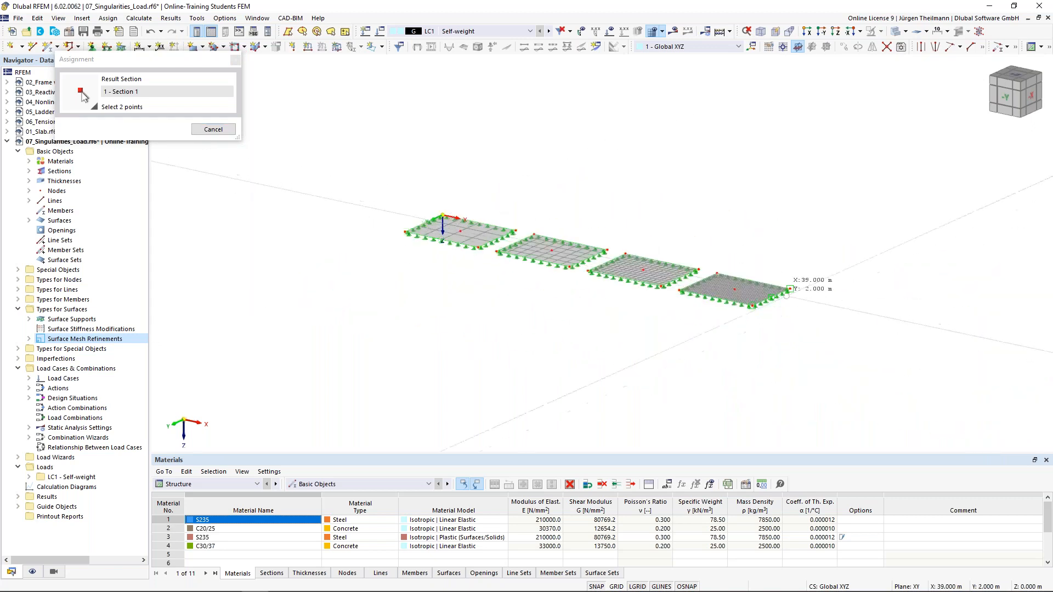
pyautogui.scroll(5, 788, 289)
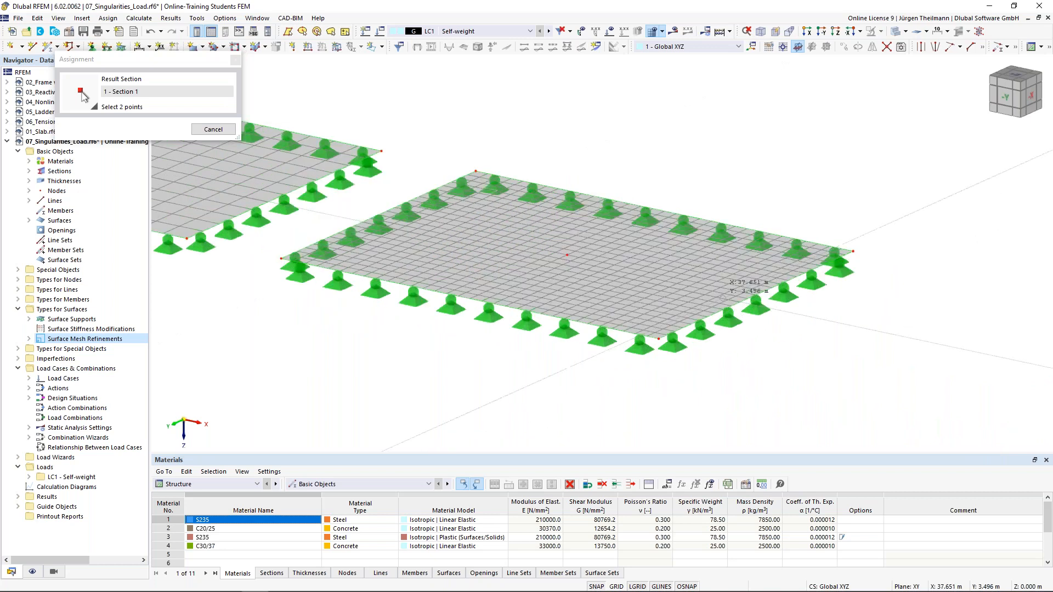
pyautogui.scroll(2, 725, 296)
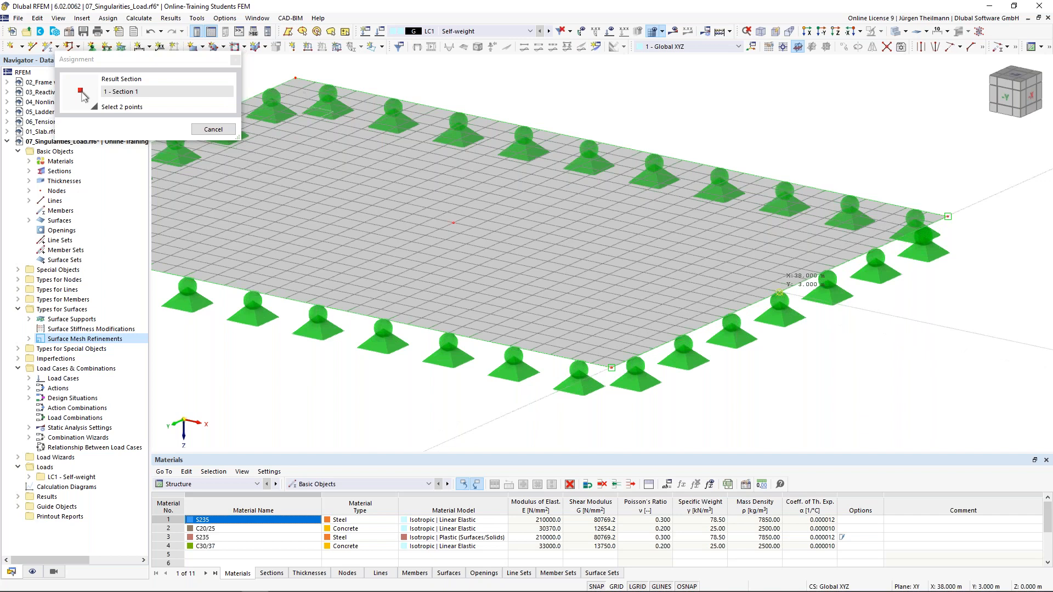
pyautogui.click(779, 292)
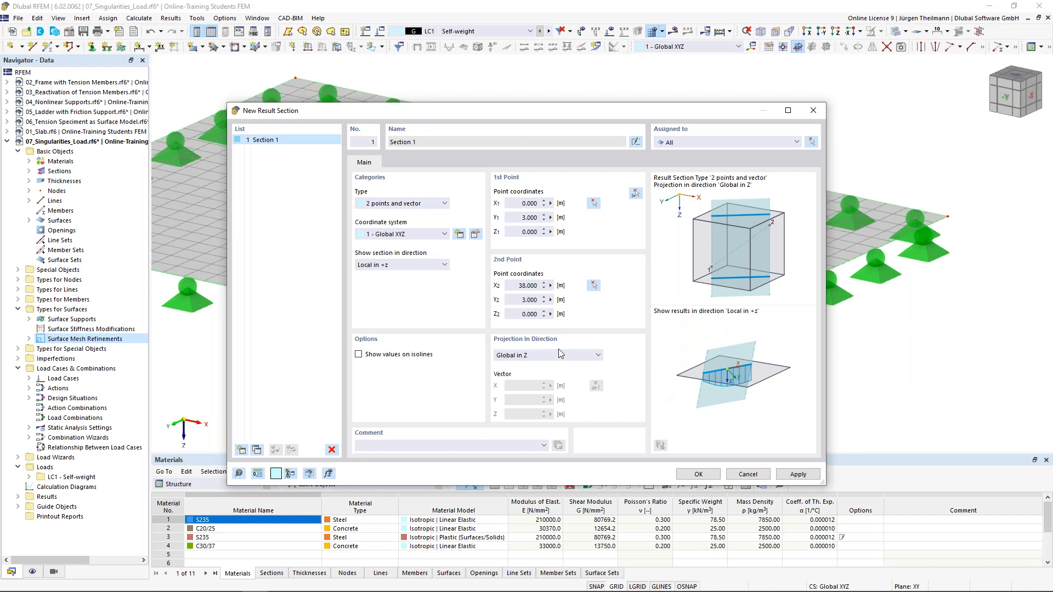
pyautogui.click(698, 474)
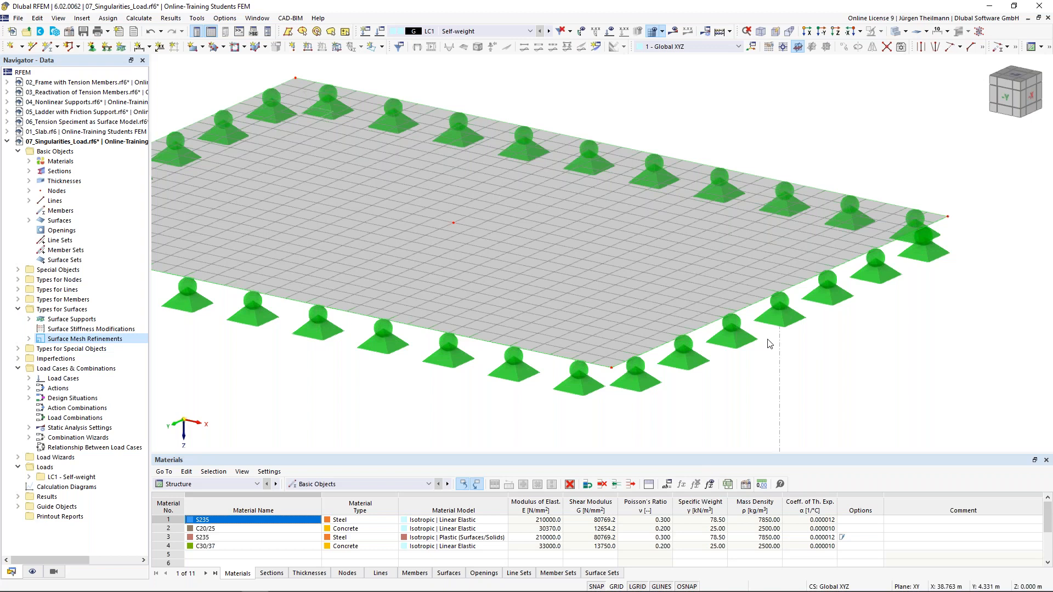
# Zoom out and pan the view so all four supported slabs are framed together.
pyautogui.scroll(-5, 770, 343)
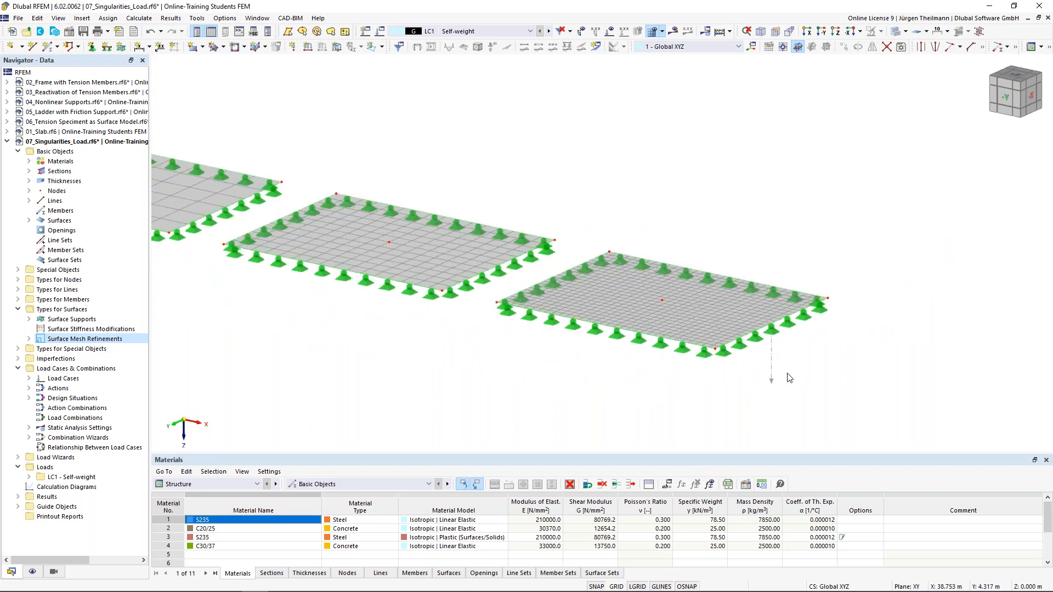
pyautogui.scroll(-3, 789, 379)
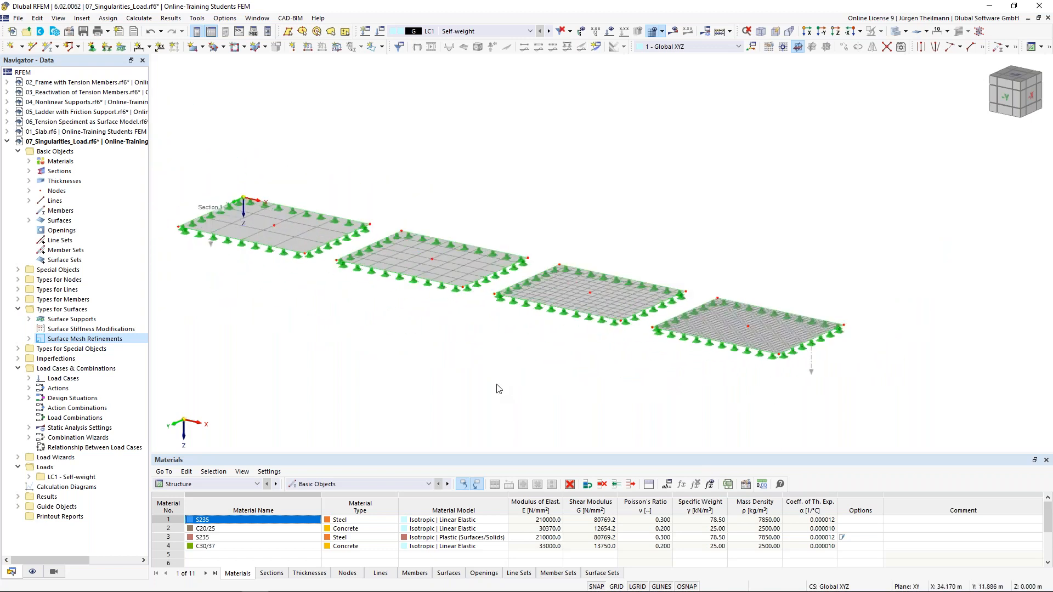
pyautogui.moveTo(499, 388); pyautogui.dragTo(537, 375, button='middle')
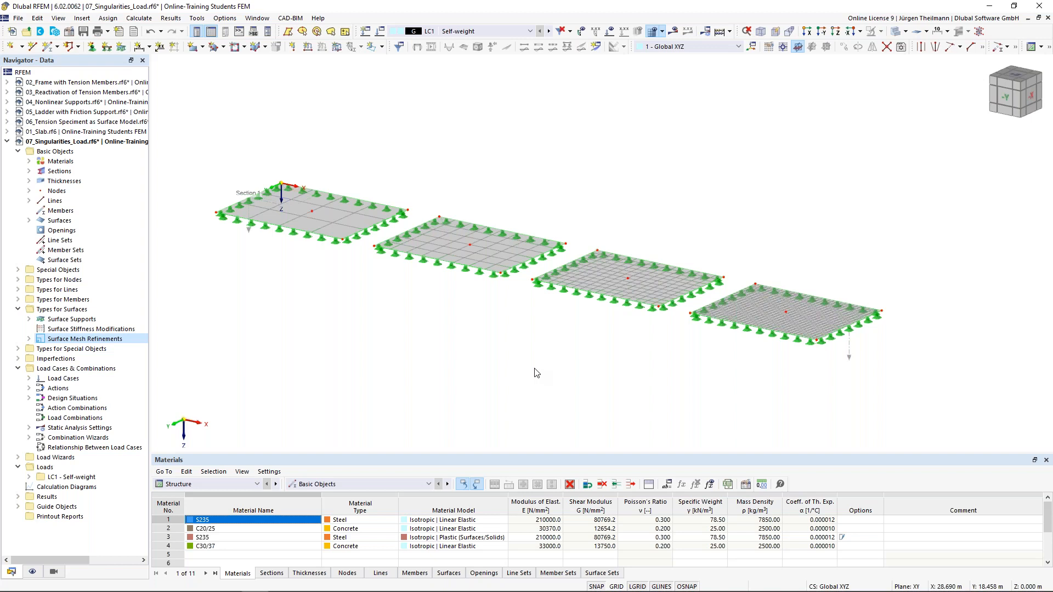
pyautogui.moveTo(586, 341); pyautogui.dragTo(622, 336, button='middle')
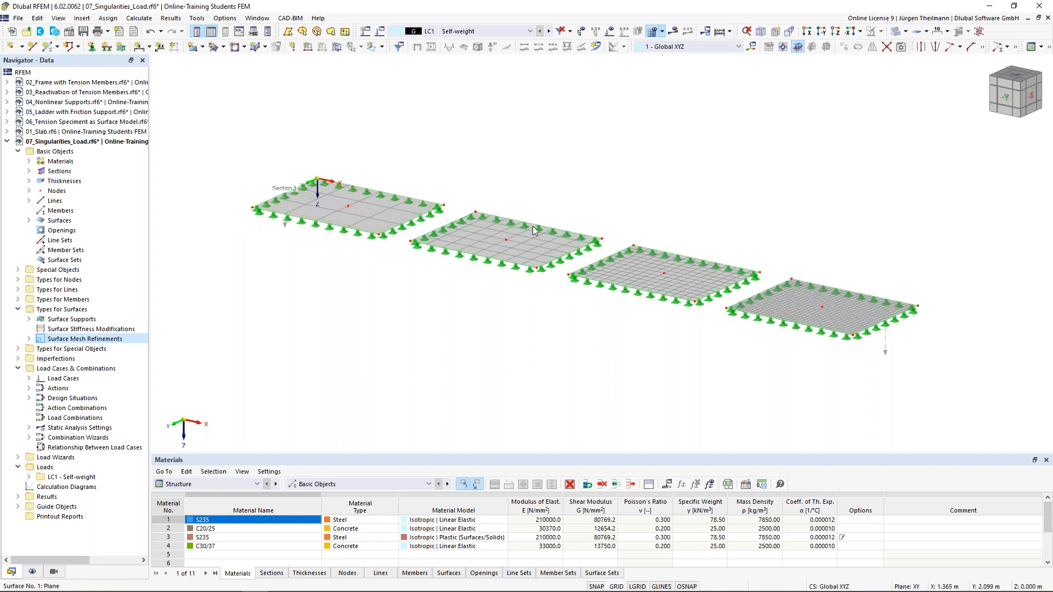
pyautogui.moveTo(806, 316)
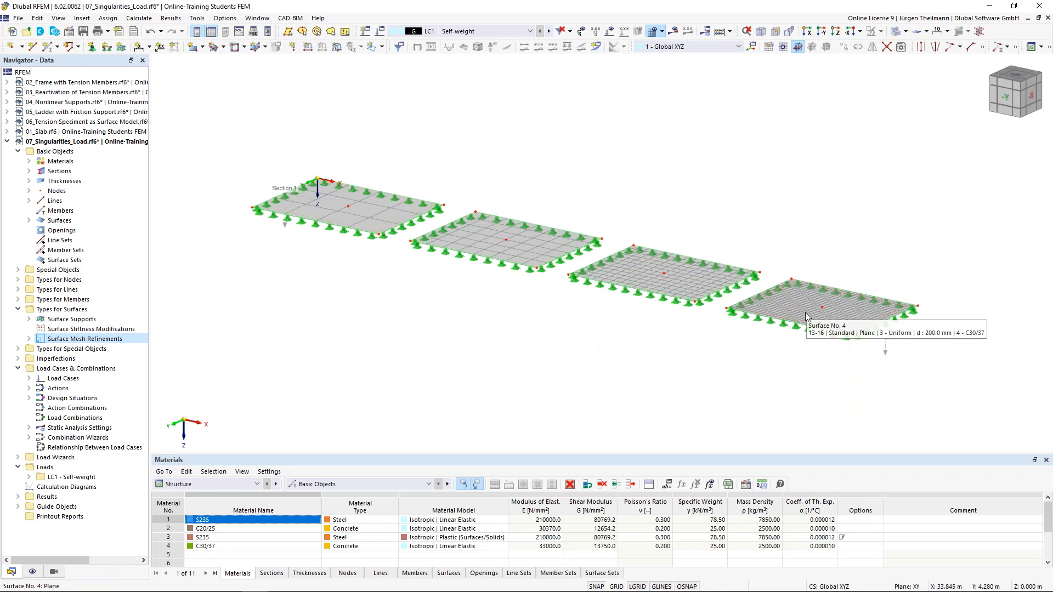
pyautogui.click(130, 21)
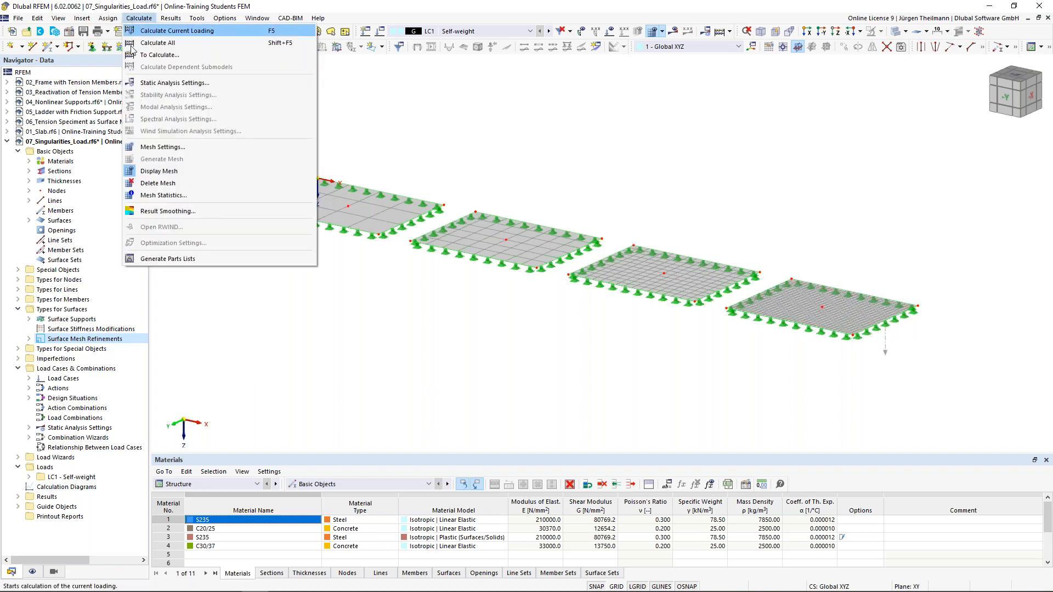
pyautogui.click(158, 148)
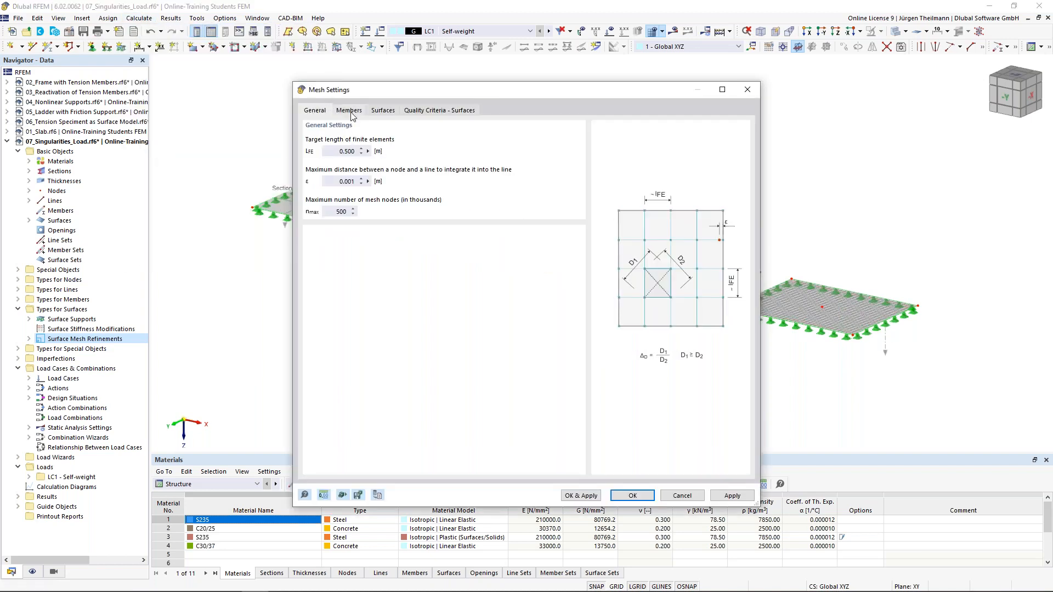
pyautogui.click(389, 111)
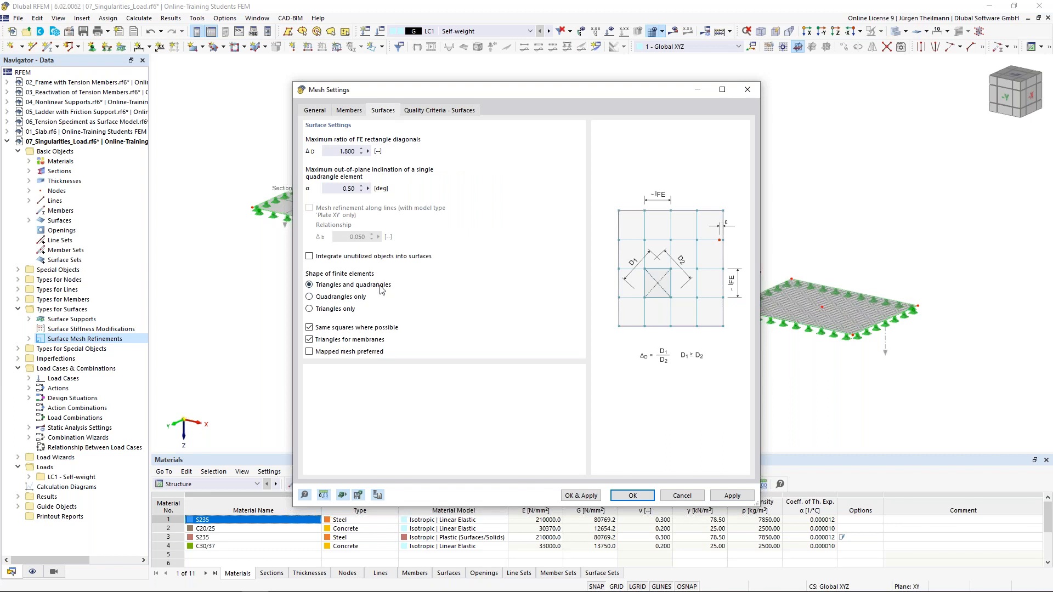
pyautogui.click(309, 297)
pyautogui.click(310, 284)
pyautogui.click(677, 496)
pyautogui.scroll(3, 347, 217)
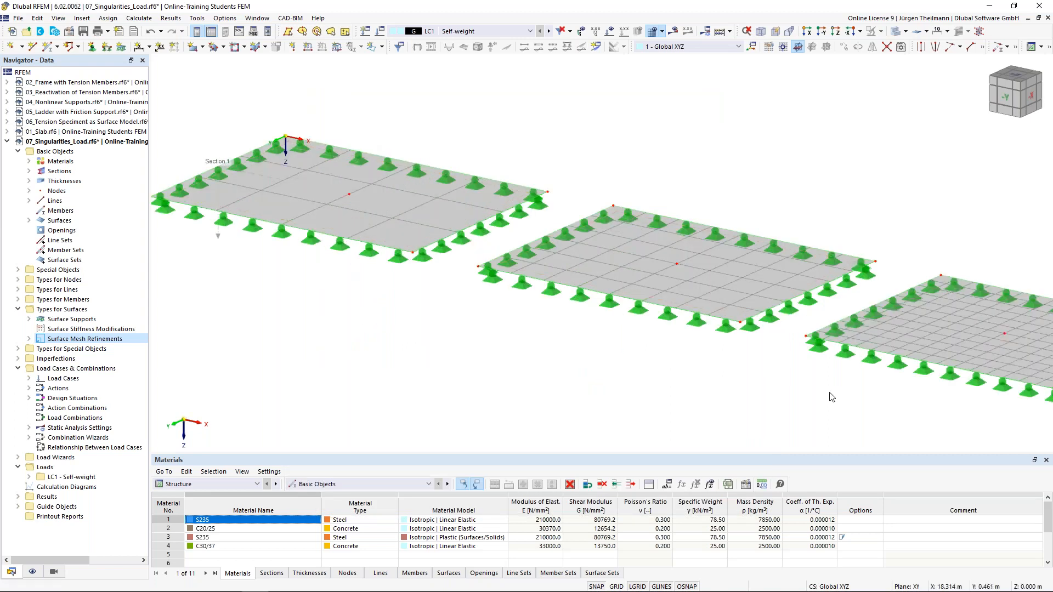
# Zoom out and pan until all four slabs fit on screen.
pyautogui.scroll(-2, 769, 365)
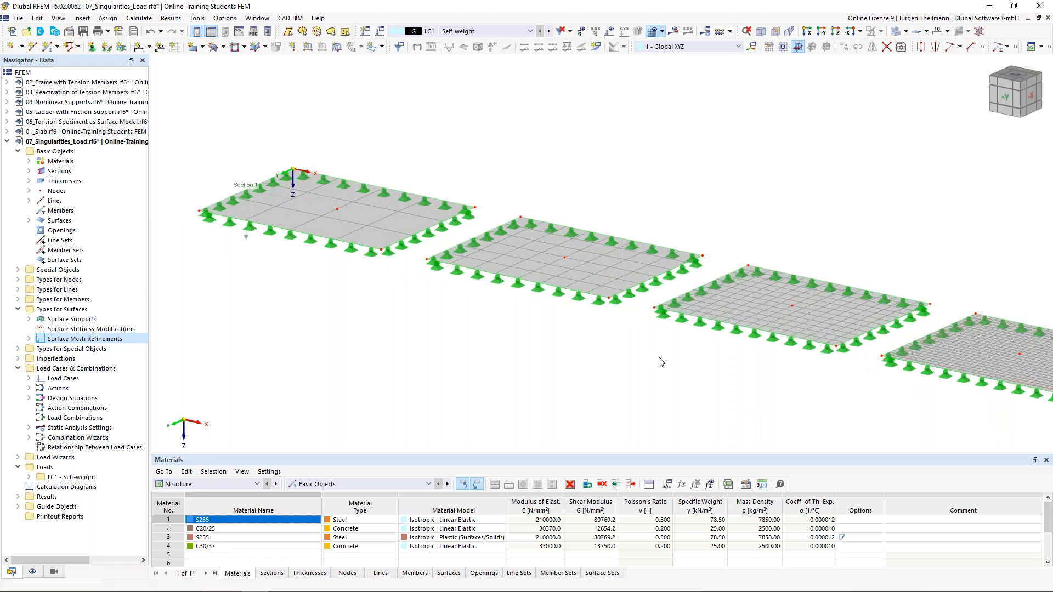
pyautogui.moveTo(661, 362); pyautogui.dragTo(617, 348, button='middle')
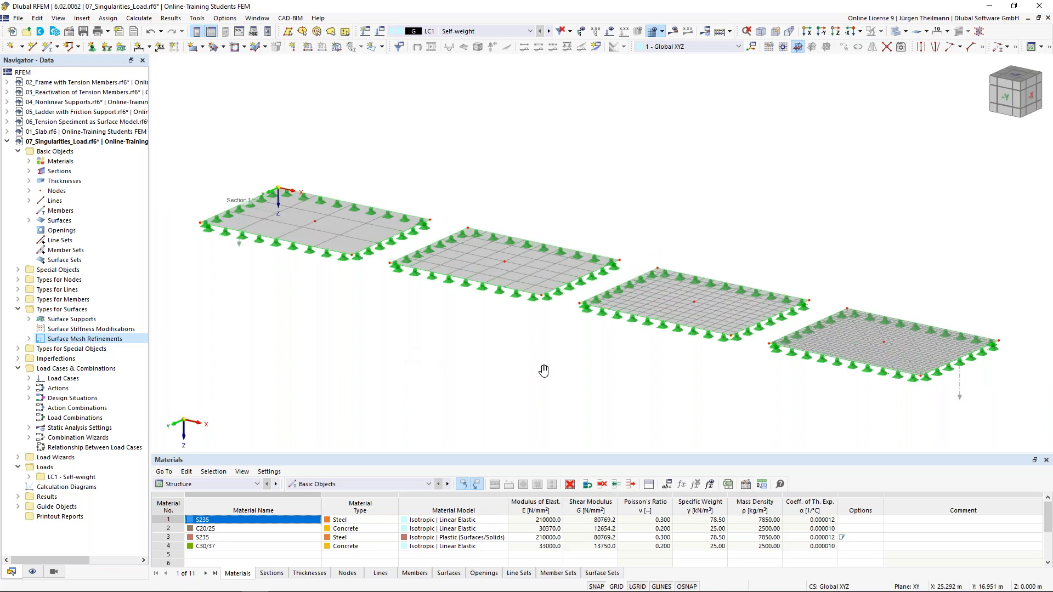
pyautogui.scroll(-1, 543, 369)
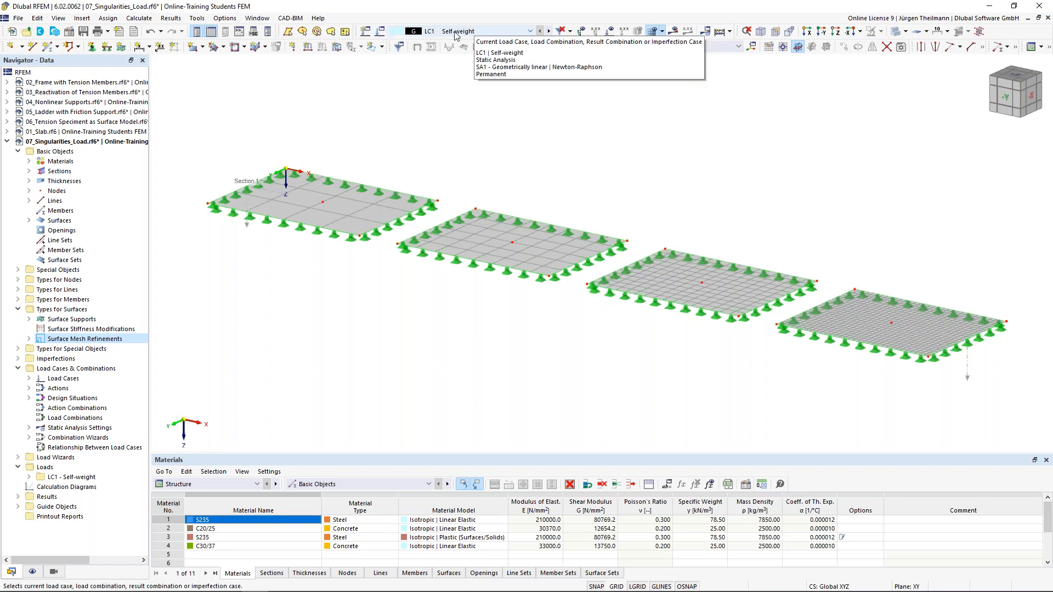
# Disable self-weight in LC1 and rename the load case to 'Concentrated Load'.
pyautogui.click(380, 32)
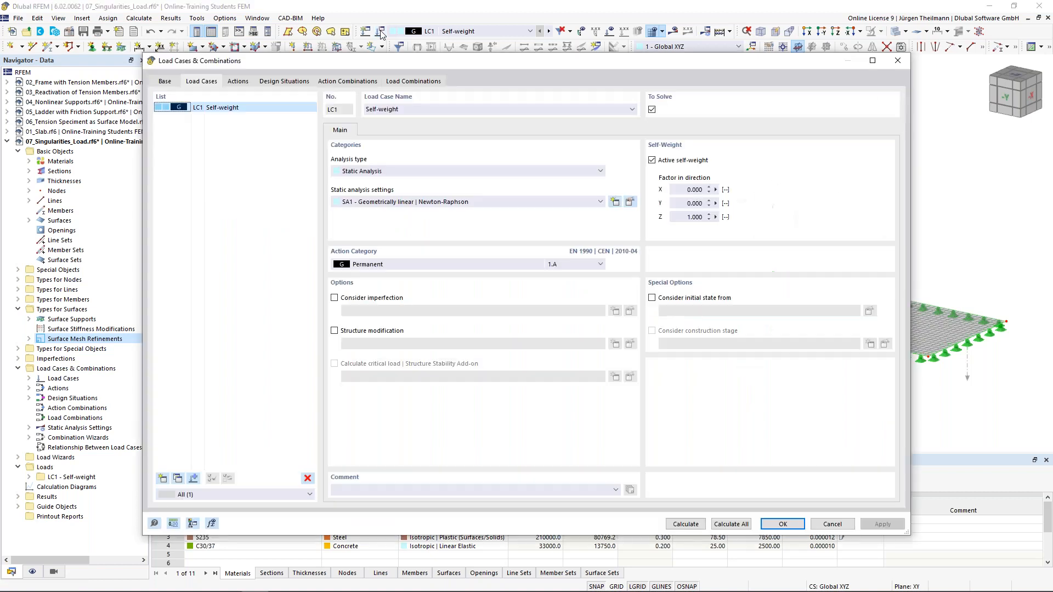
pyautogui.click(652, 160)
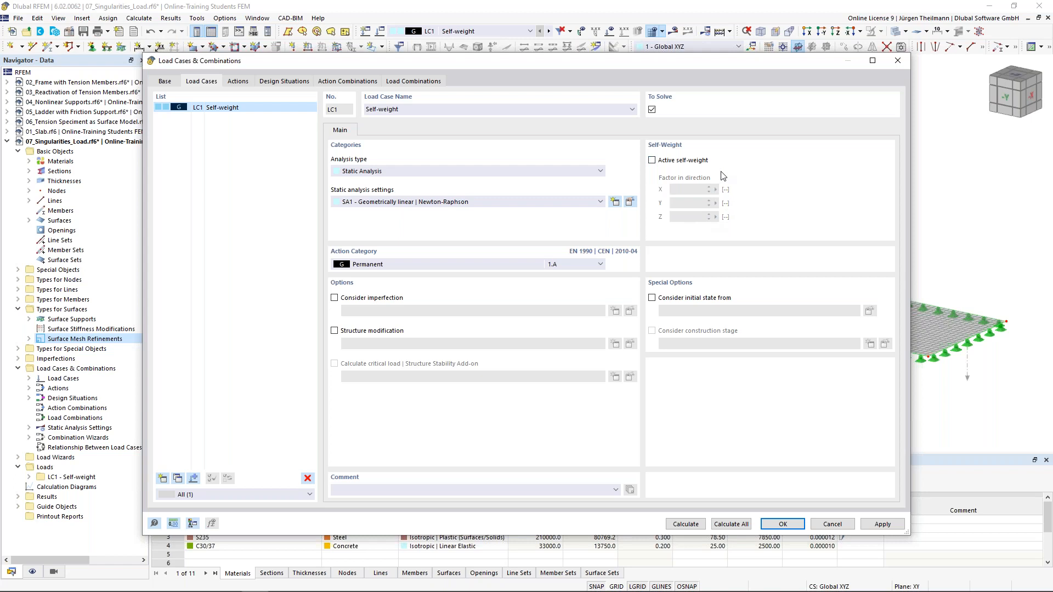
pyautogui.doubleClick(390, 111)
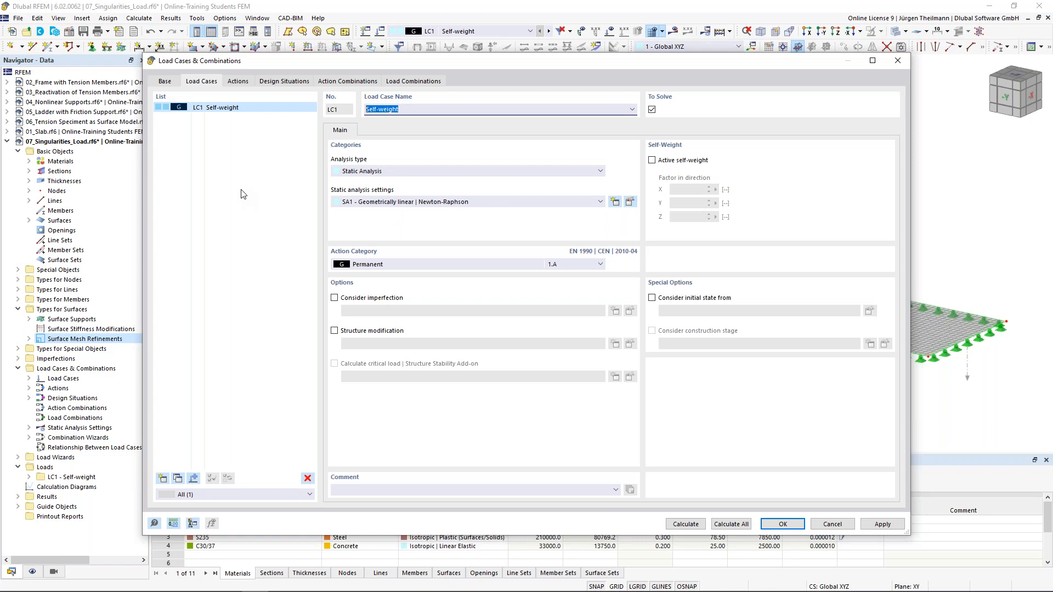
pyautogui.write('Concentrated Load')
pyautogui.click(779, 524)
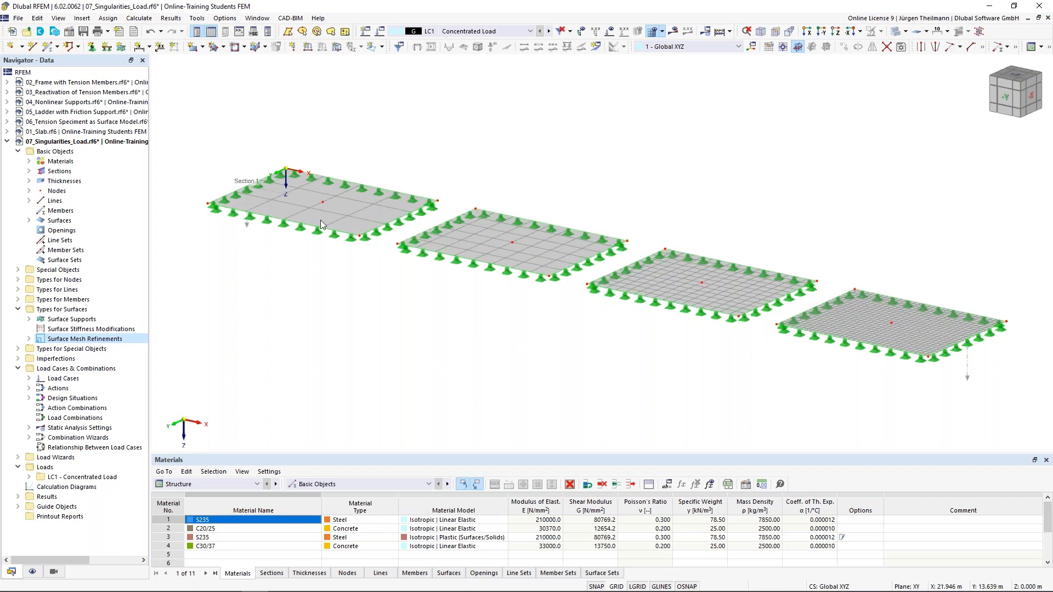
# Start a new nodal load with a downward force Fz of 100 kN.
pyautogui.click(292, 46)
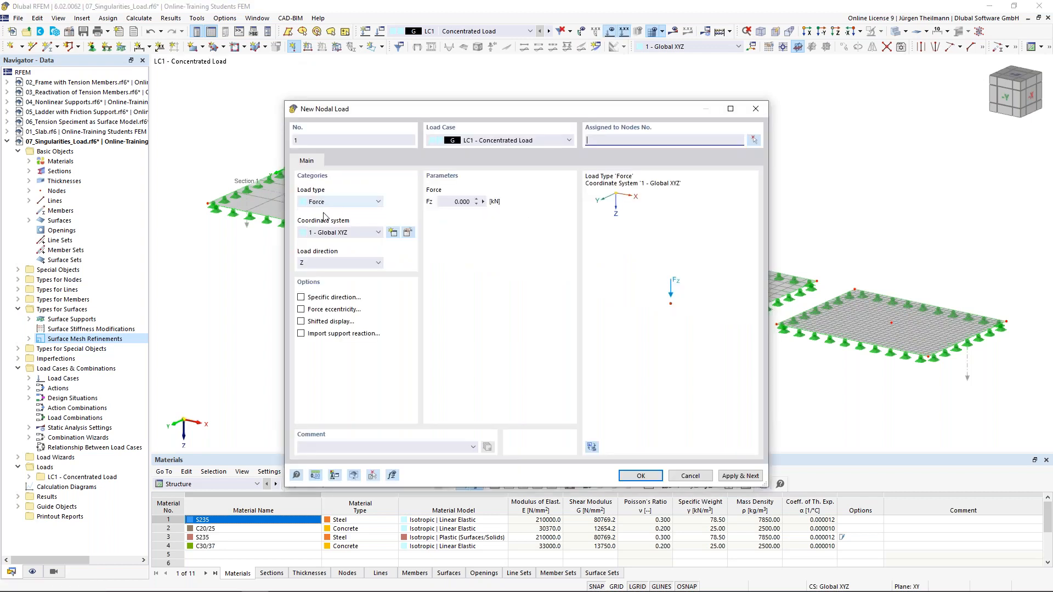
pyautogui.click(447, 202)
pyautogui.write('100')
pyautogui.press('Tab')
# Assign the load to centre nodes 5, 10, 15 and 20, accepting mesh deletion.
pyautogui.click(754, 139)
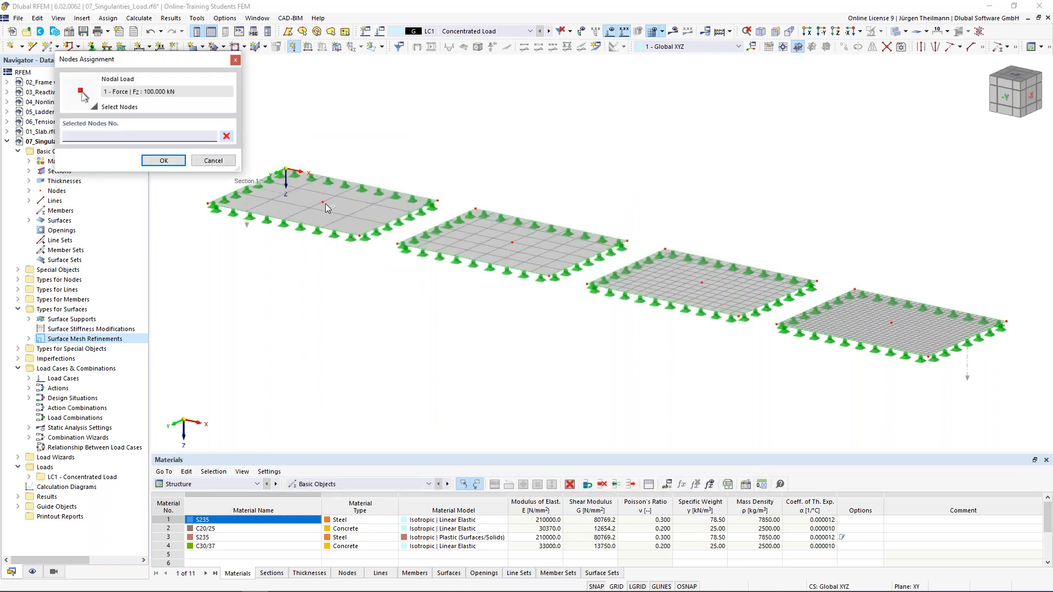
pyautogui.click(322, 201)
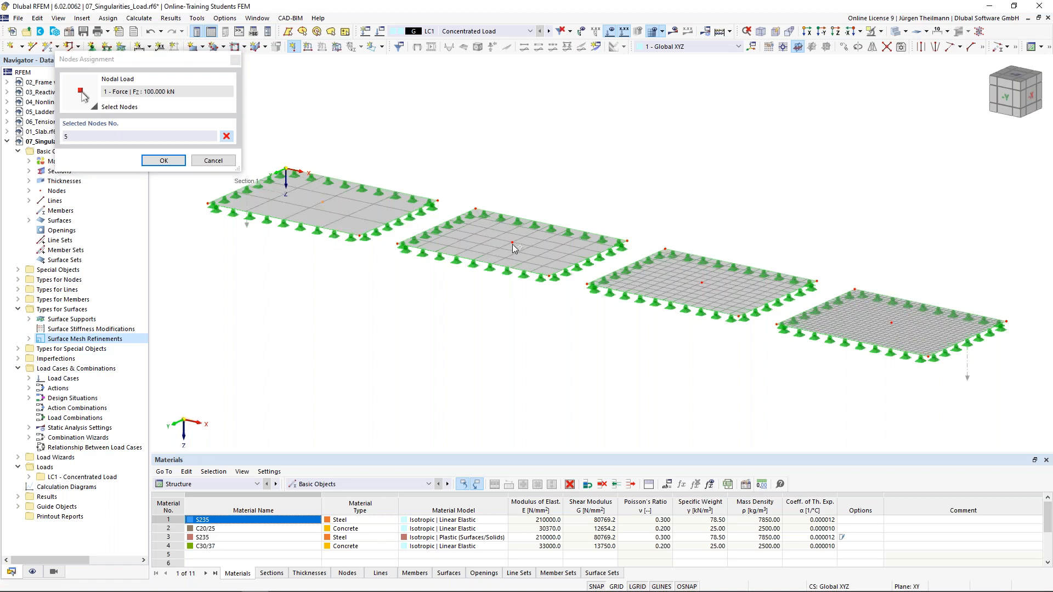
pyautogui.click(704, 283)
pyautogui.click(892, 327)
pyautogui.click(152, 162)
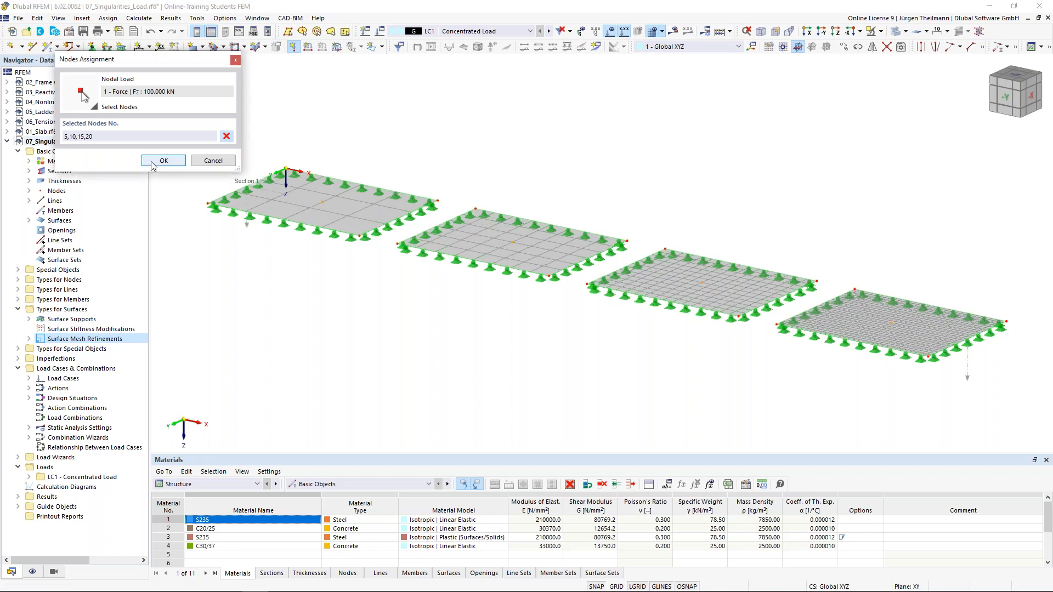
pyautogui.click(152, 162)
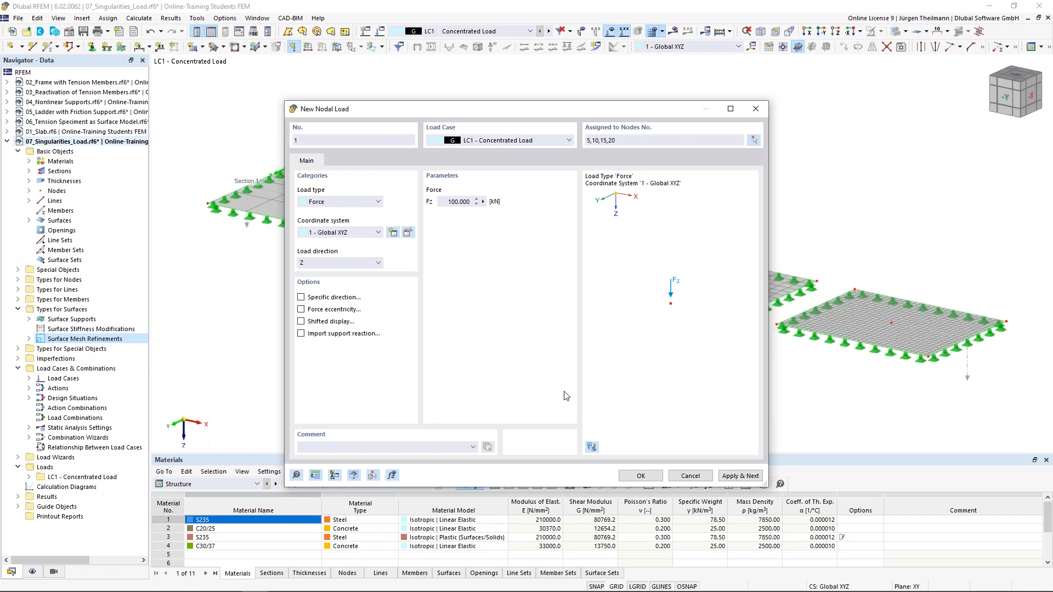
pyautogui.click(640, 476)
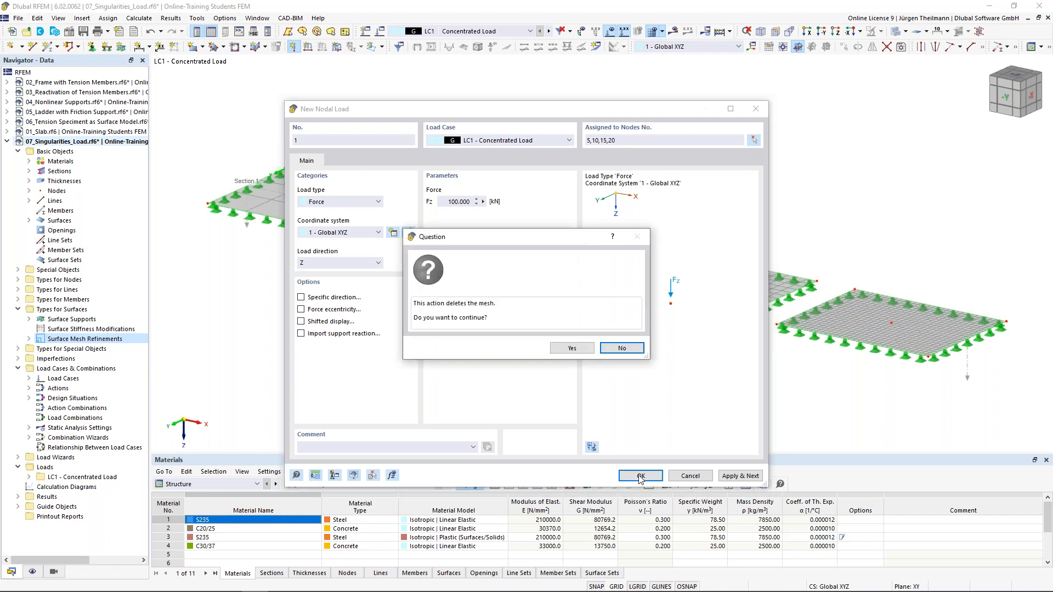
pyautogui.click(573, 349)
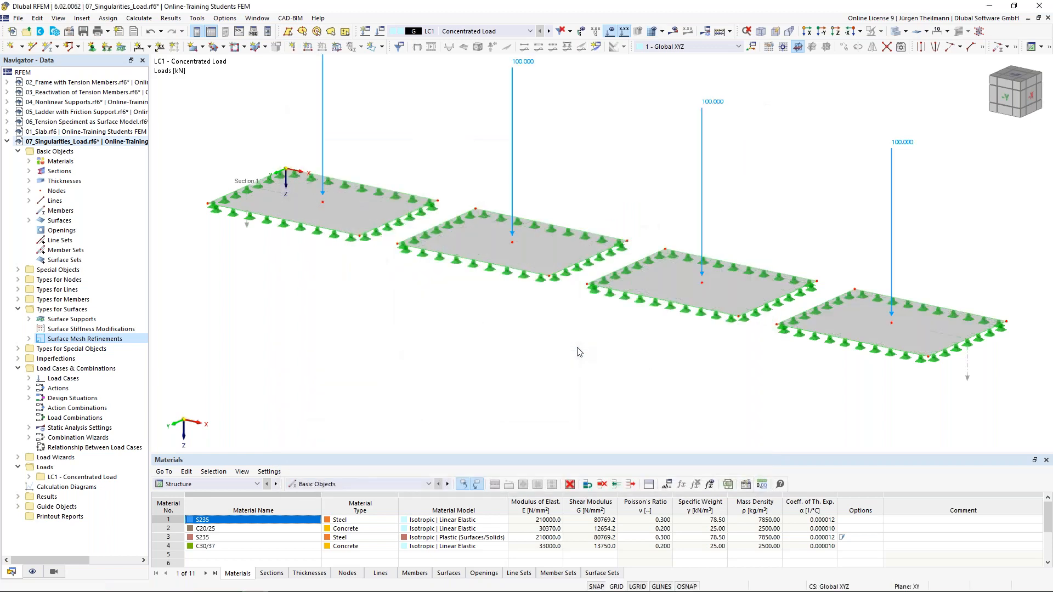
# Calculate LC1 Concentrated Load and display deformations, with a maximum |u| of 2.3 mm.
pyautogui.scroll(-1, 579, 351)
pyautogui.scroll(-1, 579, 351)
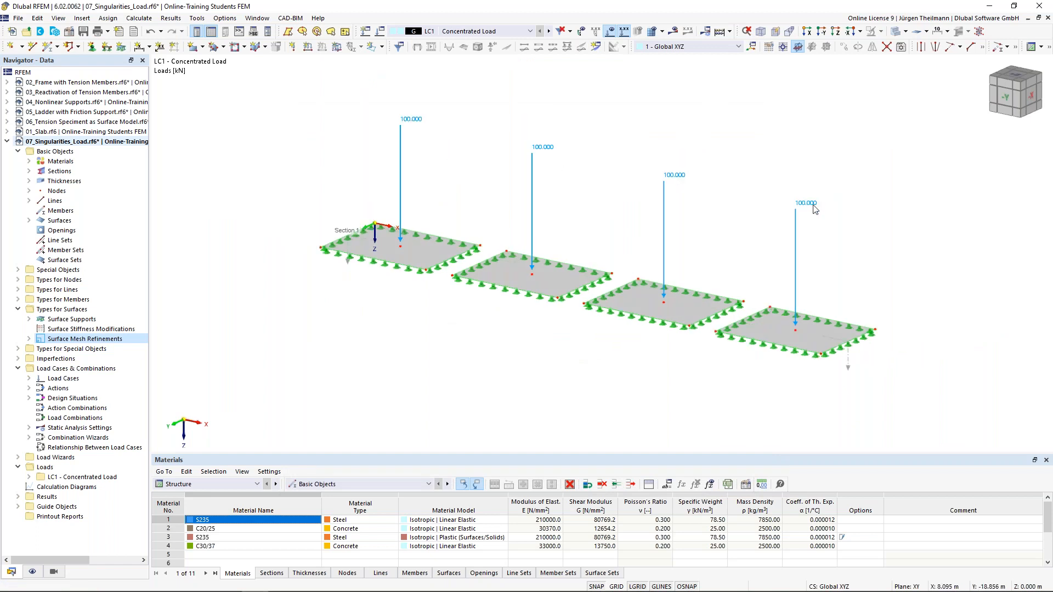
pyautogui.scroll(1, 452, 379)
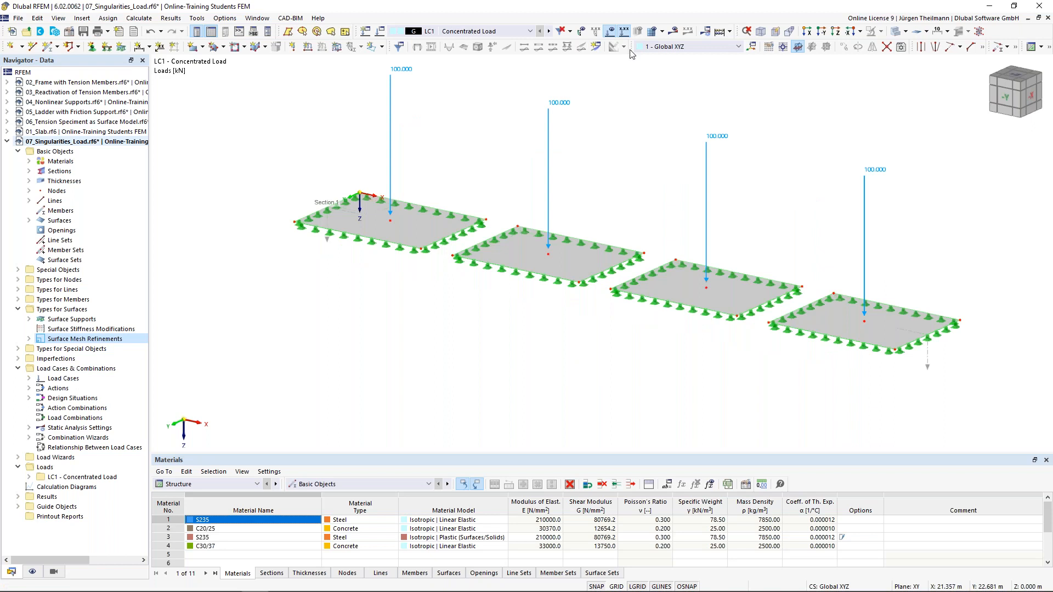
pyautogui.click(673, 31)
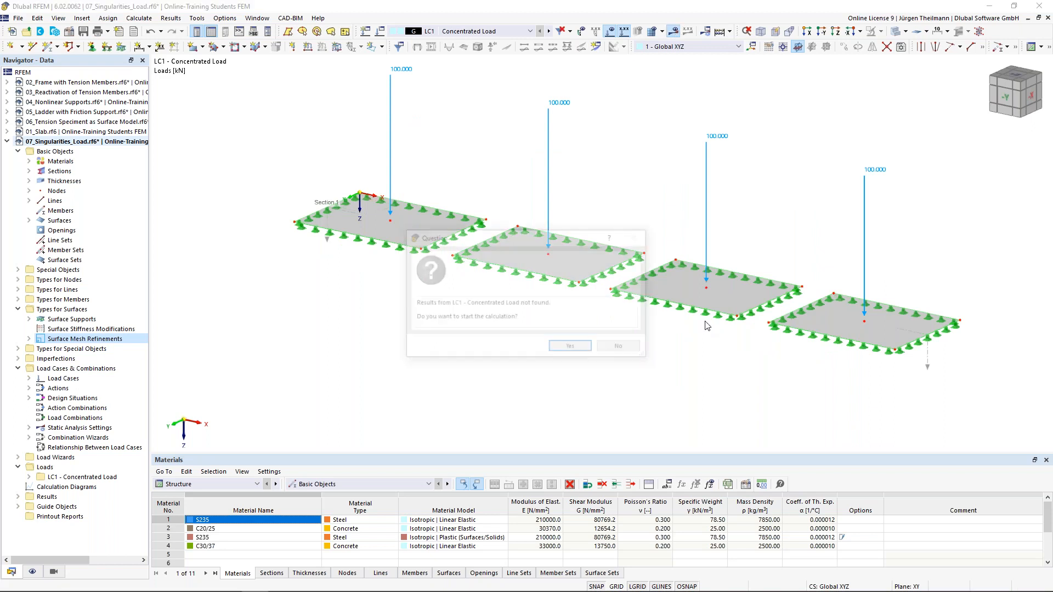
pyautogui.click(571, 350)
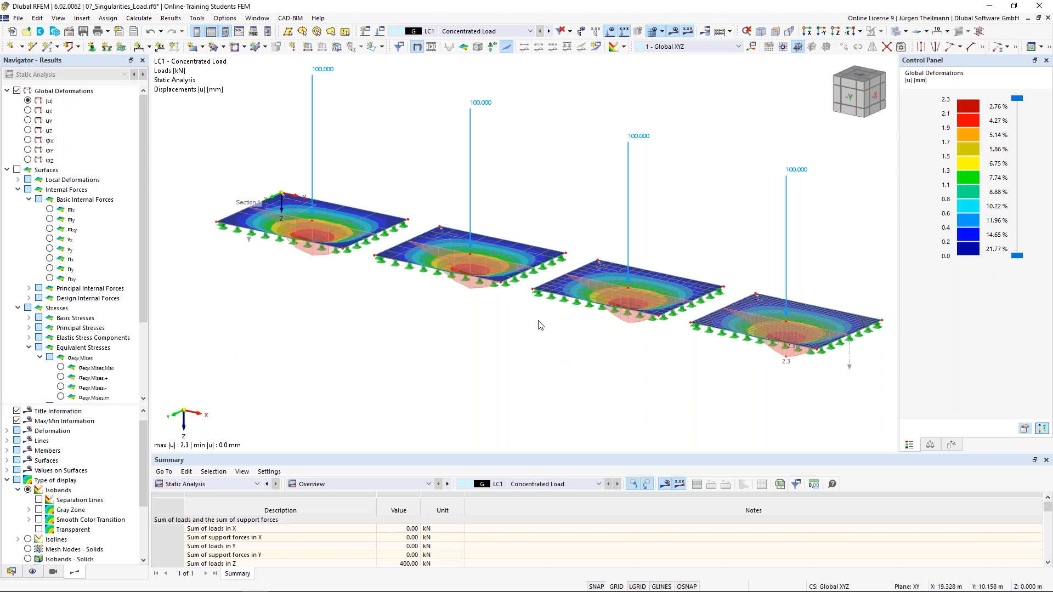
# Switch the results to mx bending moments and hide the surface result colouring.
pyautogui.keyDown('ctrl'); pyautogui.moveTo(542, 326); pyautogui.dragTo(568, 312, button='middle'); pyautogui.keyUp('ctrl')
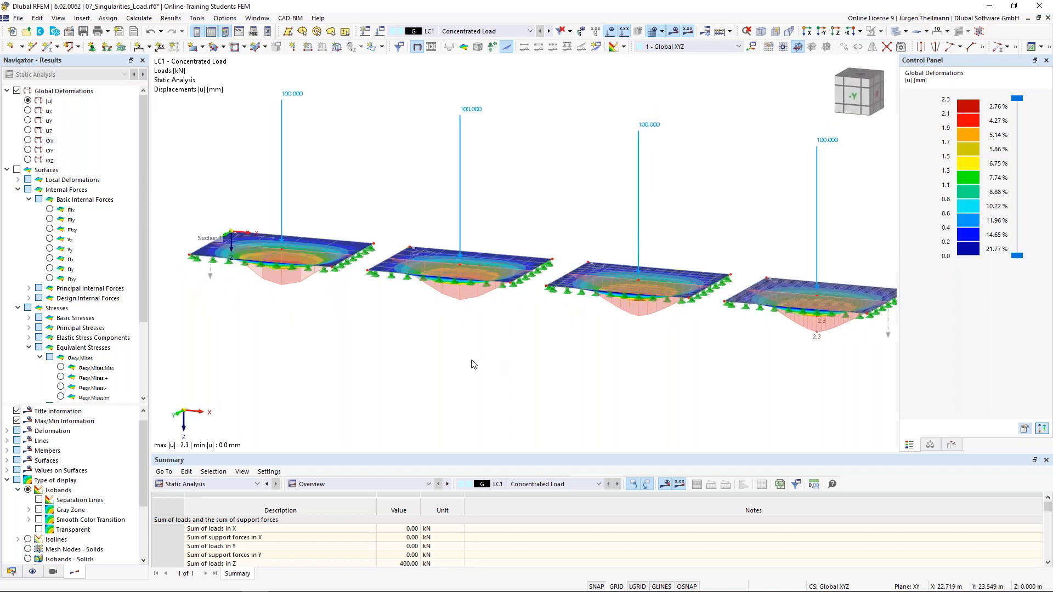
pyautogui.moveTo(475, 344)
pyautogui.mouseDown(button='middle')
pyautogui.moveTo(479, 329)
pyautogui.moveTo(471, 334)
pyautogui.mouseUp(button='middle')
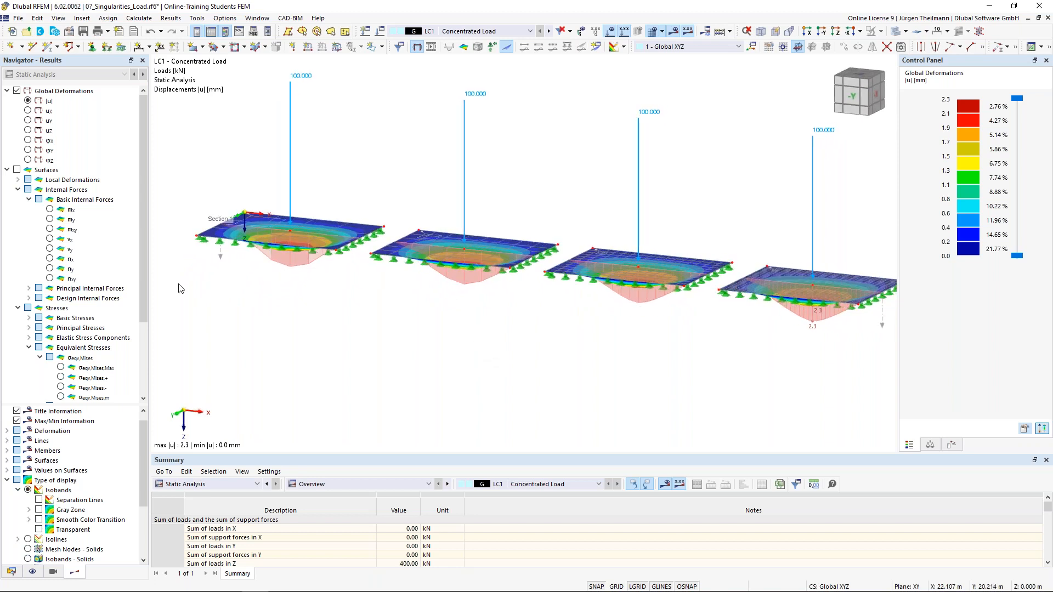
pyautogui.click(17, 171)
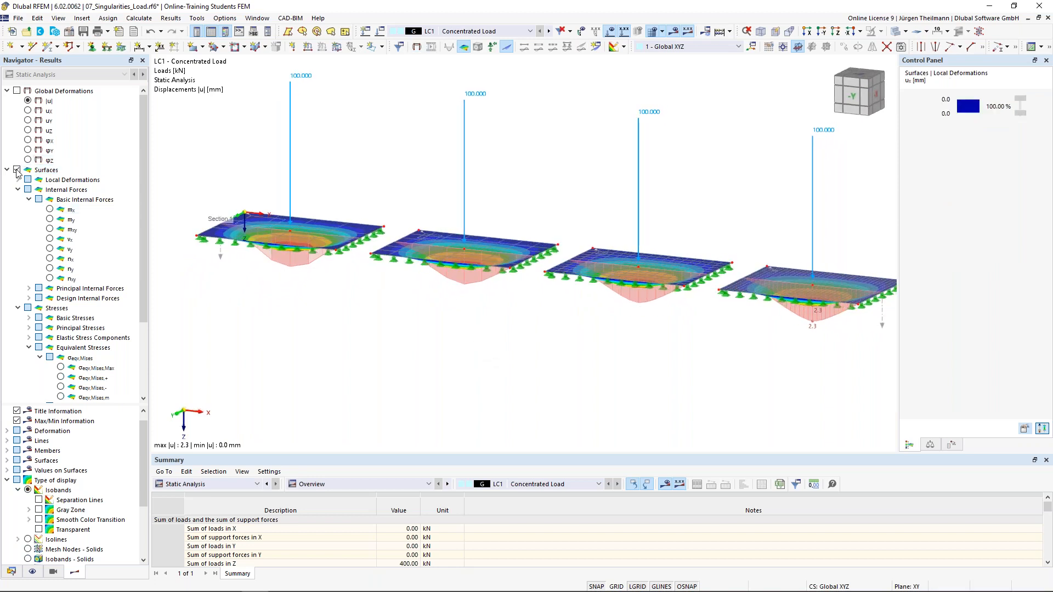
pyautogui.click(51, 210)
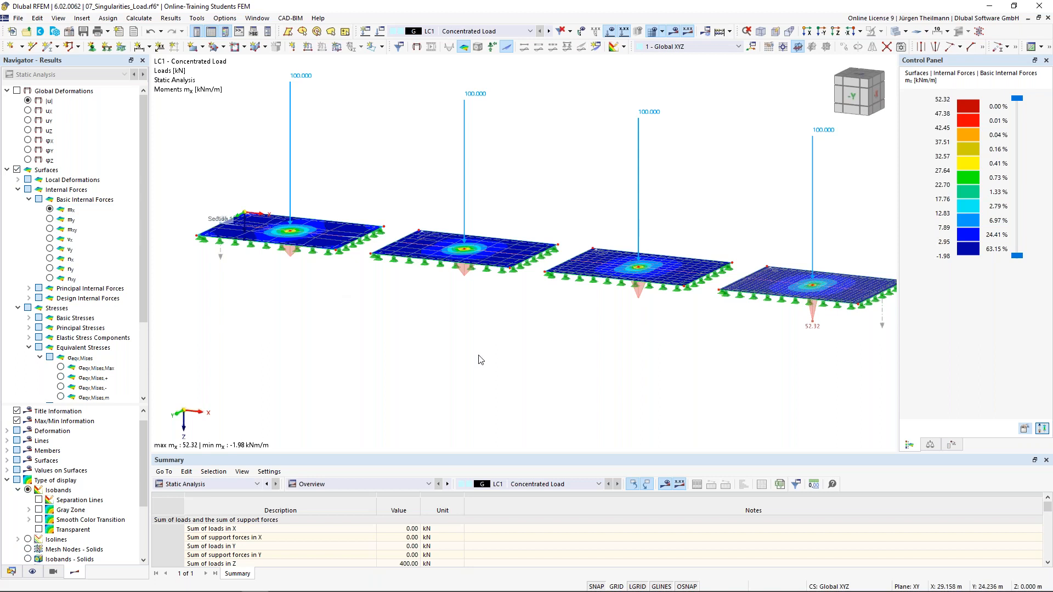
pyautogui.scroll(-3, 22, 391)
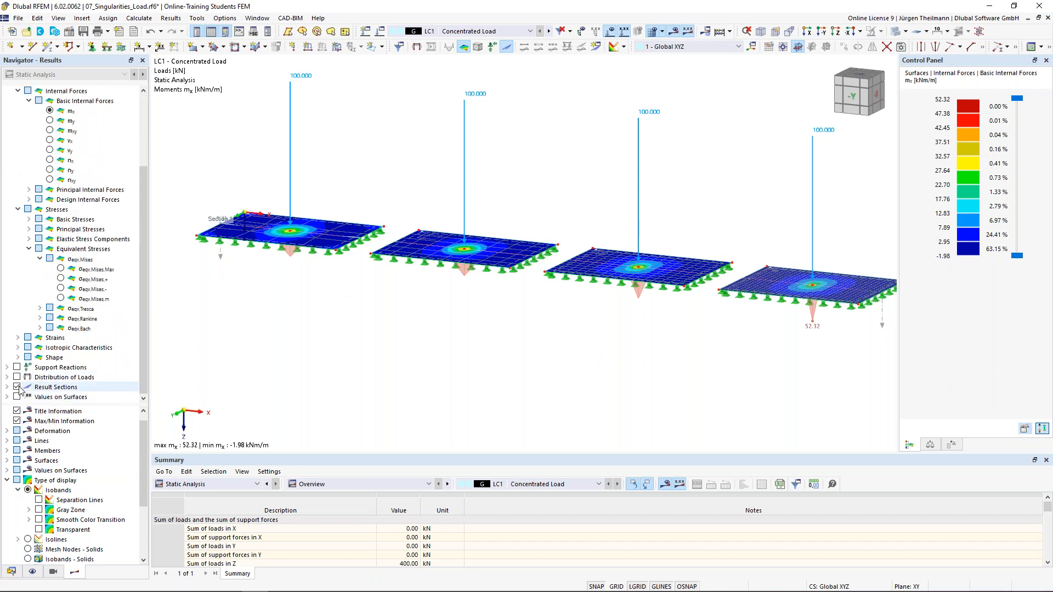
pyautogui.scroll(3, 22, 323)
pyautogui.click(17, 170)
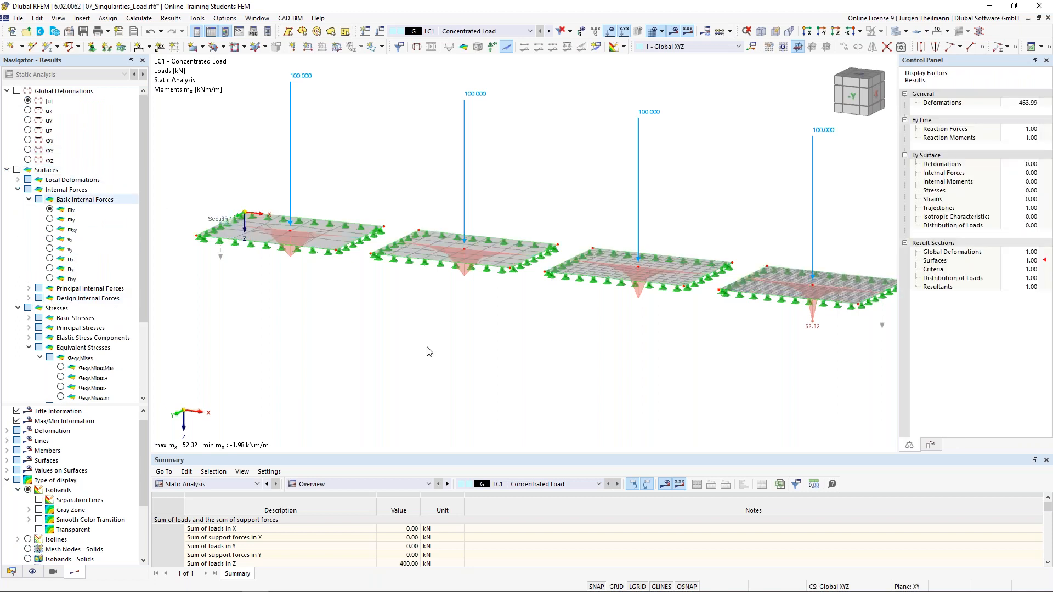
pyautogui.moveTo(426, 330); pyautogui.dragTo(431, 338, button='middle')
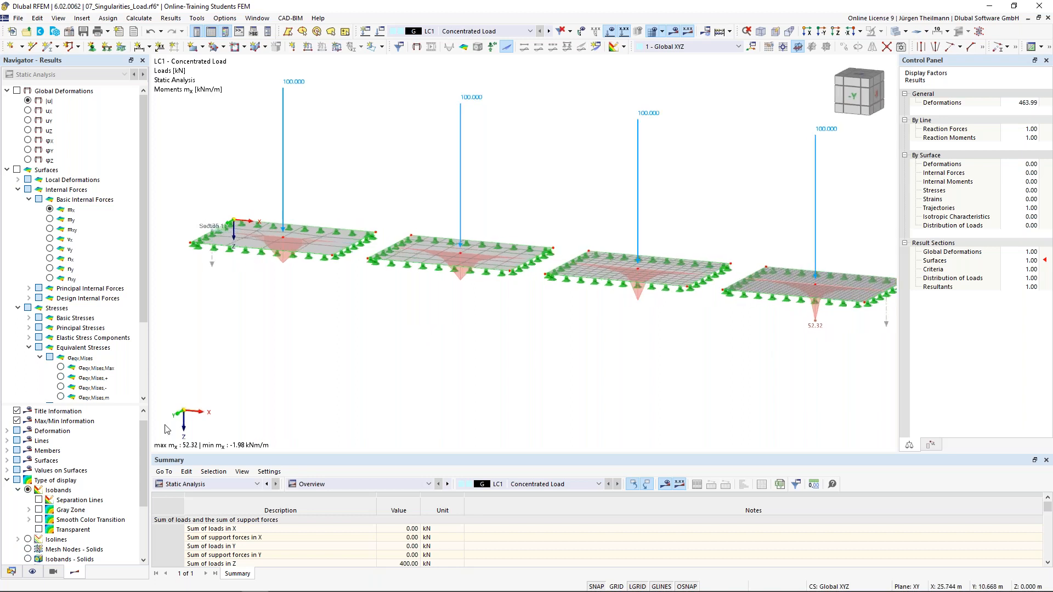
# Label local mx extremes along the result section and frame all four slabs.
pyautogui.click(7, 481)
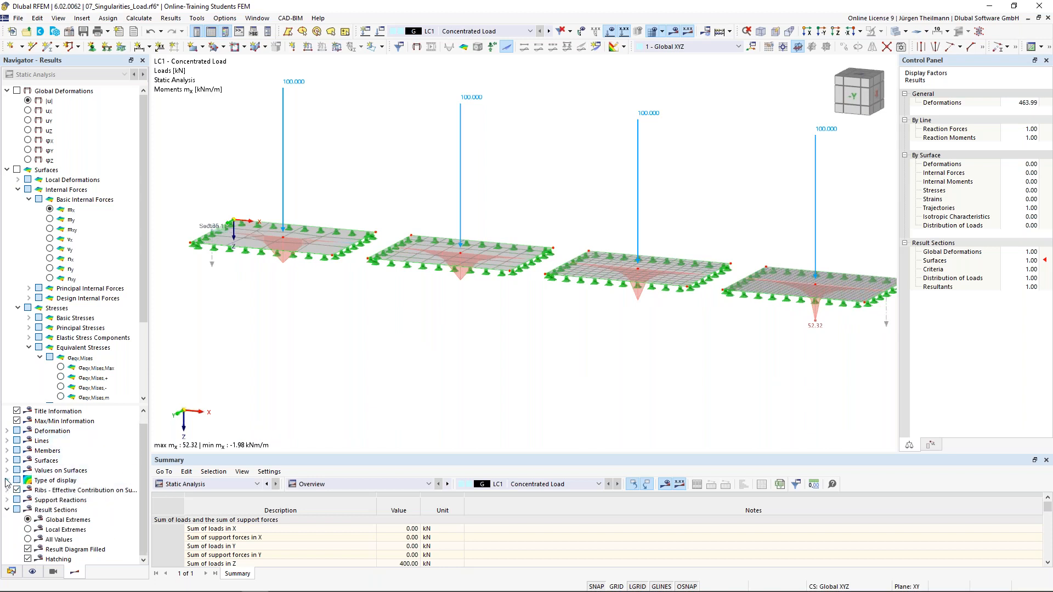
pyautogui.click(28, 530)
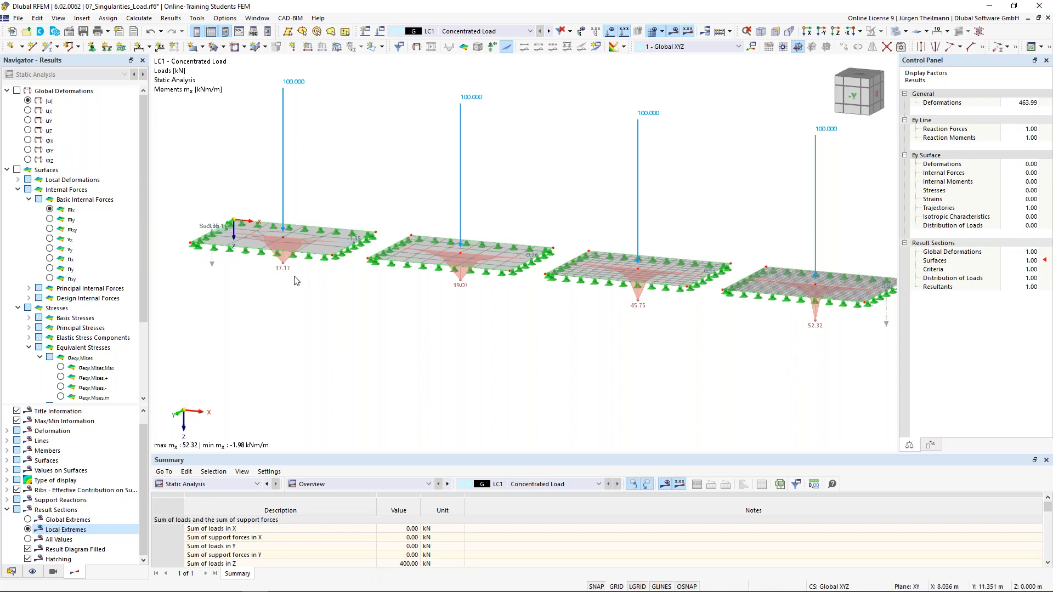
pyautogui.scroll(4, 291, 277)
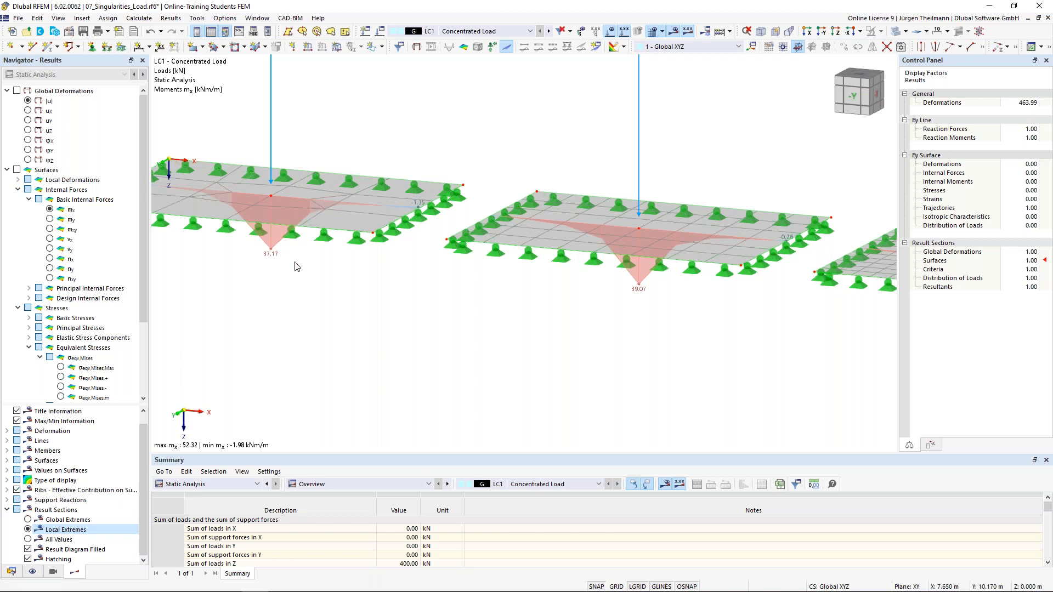
pyautogui.scroll(-2, 296, 266)
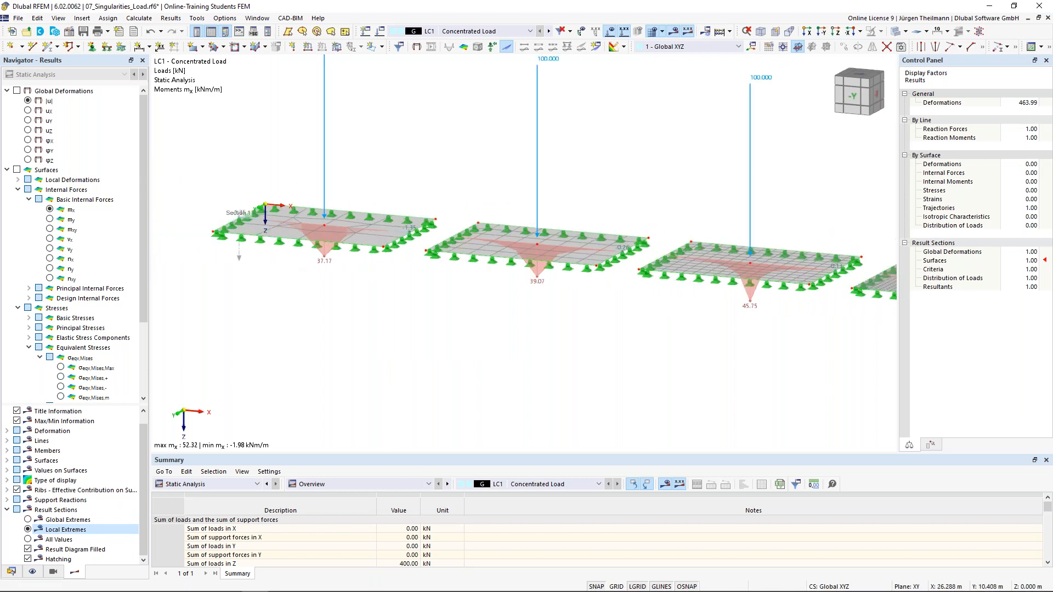
pyautogui.moveTo(651, 288); pyautogui.dragTo(456, 277, button='middle')
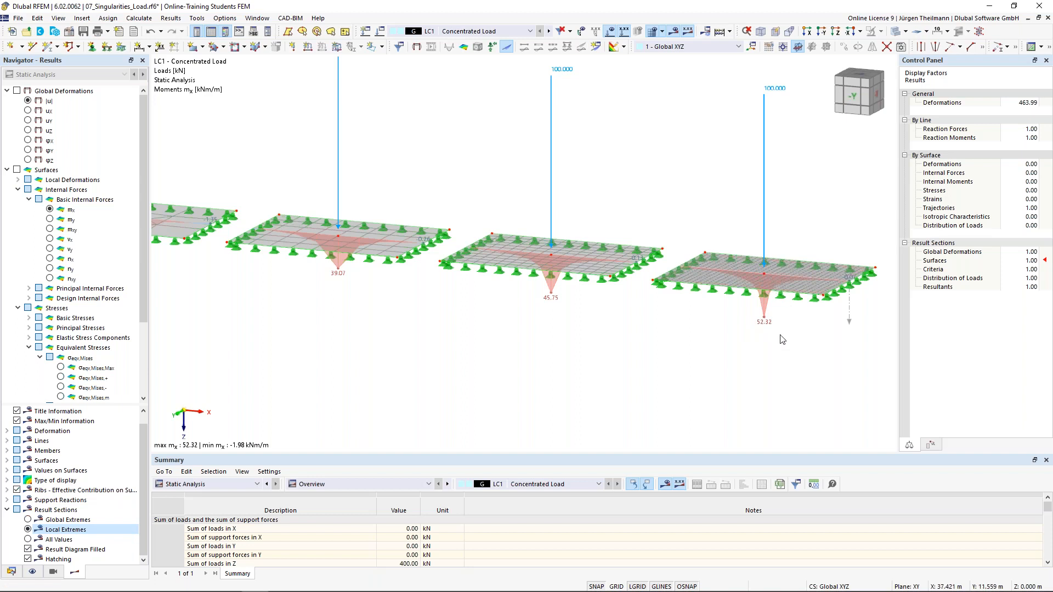
pyautogui.scroll(-1, 782, 328)
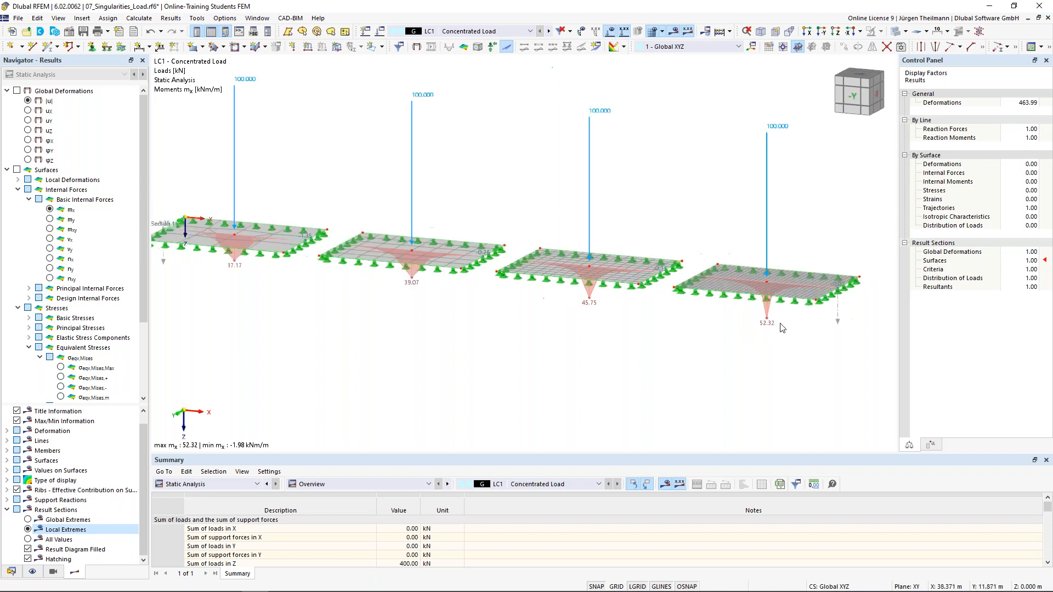
pyautogui.scroll(-1, 782, 328)
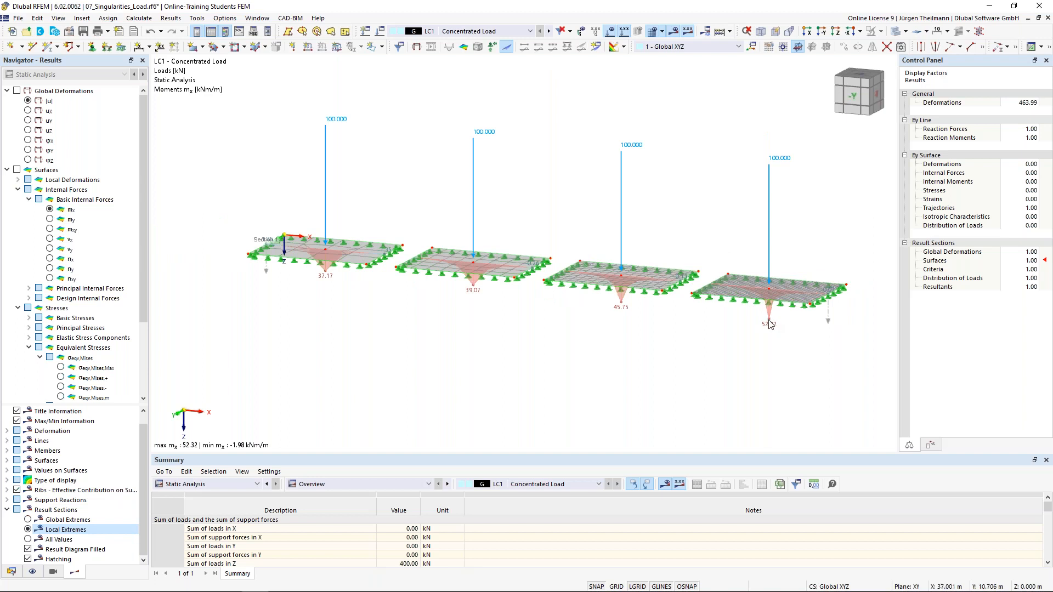
pyautogui.scroll(2, 772, 324)
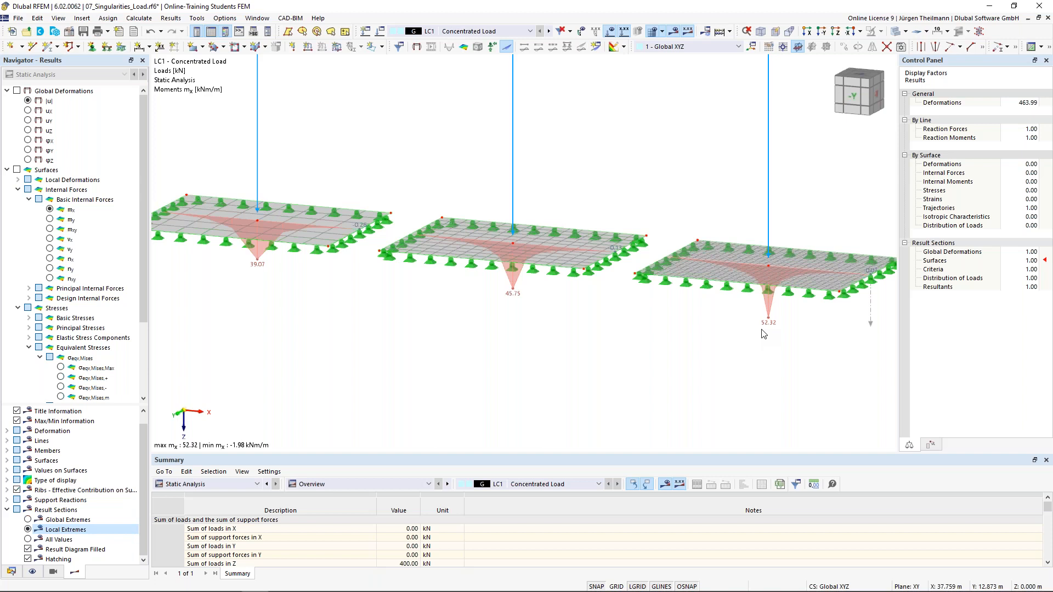
# Open Result Diagrams for Result Section 1 in a maximized window.
pyautogui.rightClick(871, 329)
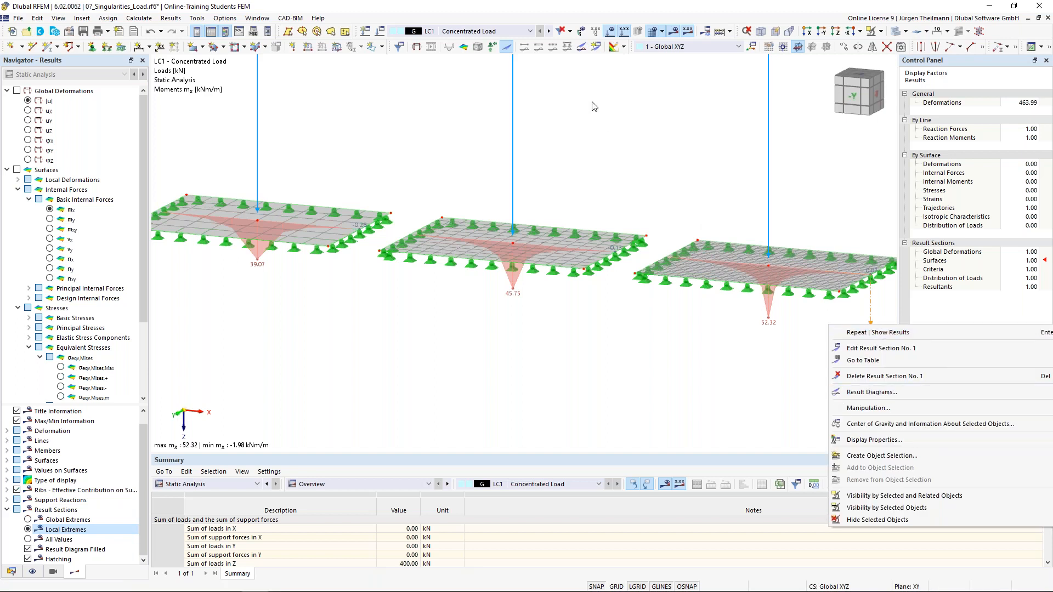
pyautogui.click(581, 48)
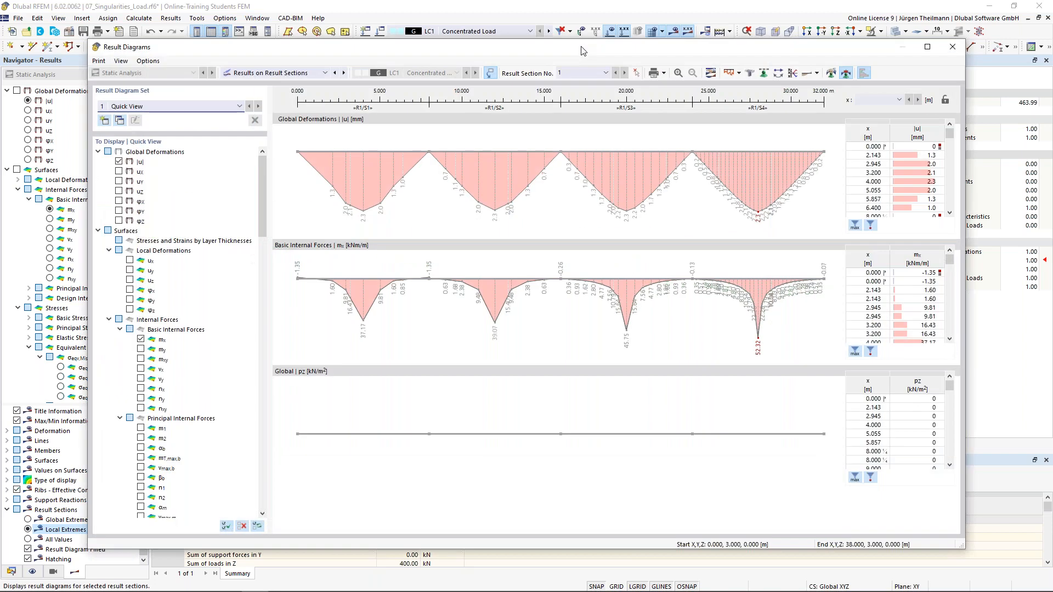
pyautogui.click(927, 47)
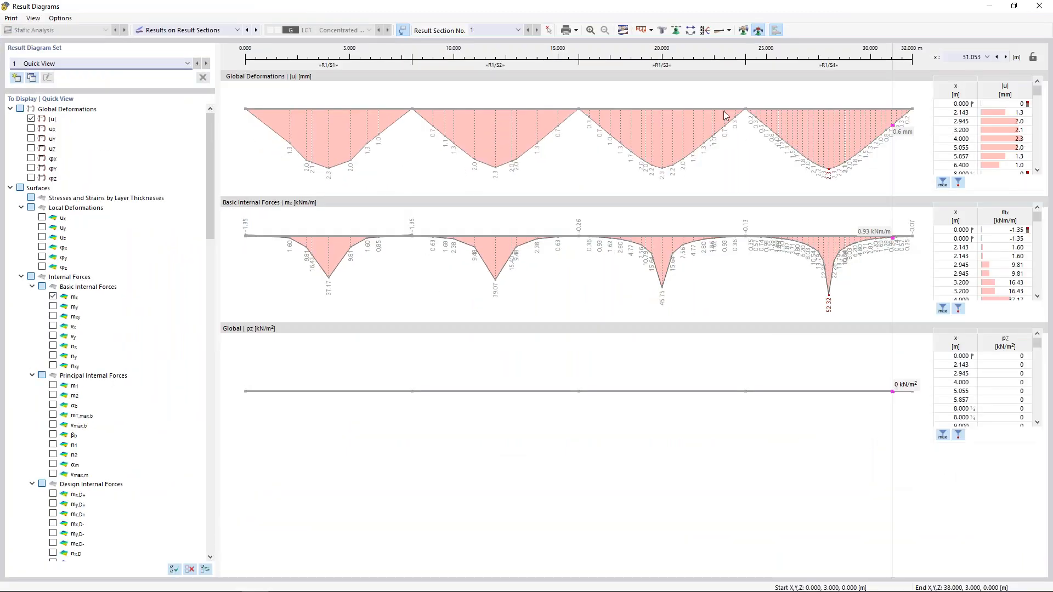
# Uncheck pz and |u| so only the mx moment diagram remains.
pyautogui.scroll(-4, 101, 376)
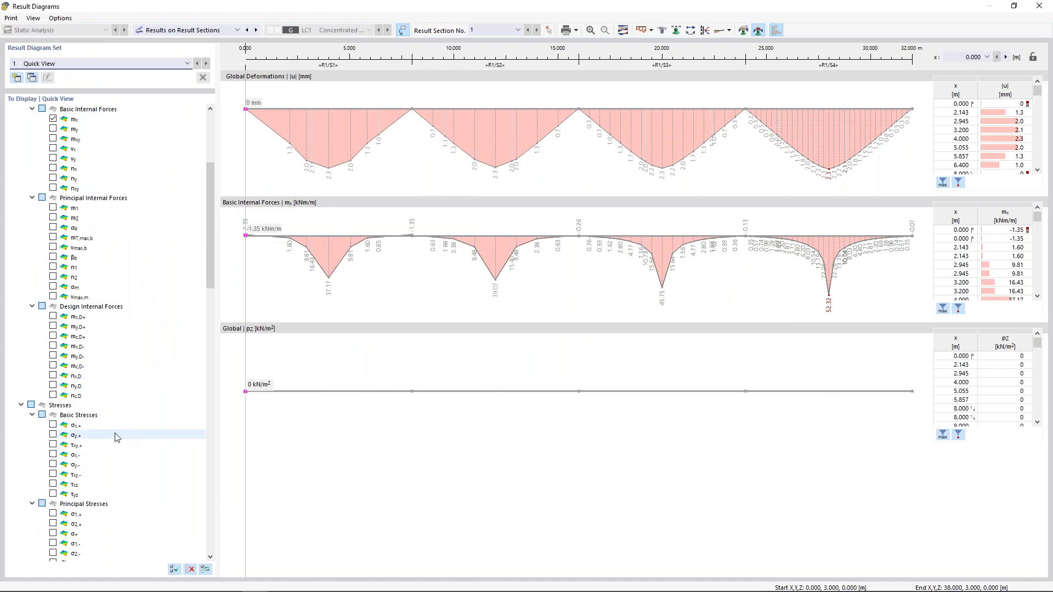
pyautogui.scroll(-12, 116, 436)
pyautogui.scroll(-7, 117, 437)
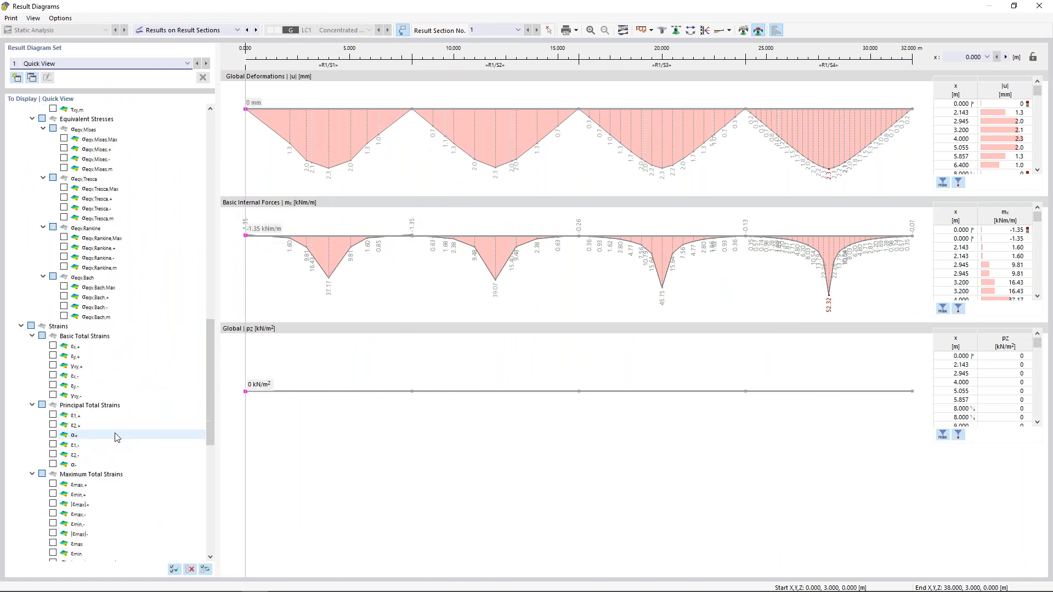
pyautogui.scroll(-15, 117, 440)
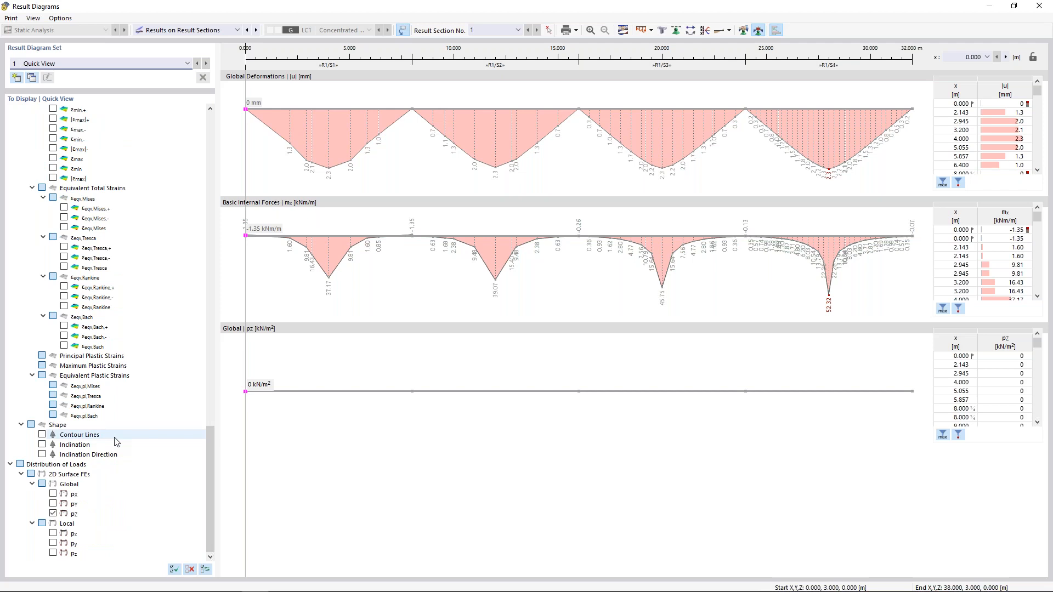
pyautogui.scroll(20, 116, 440)
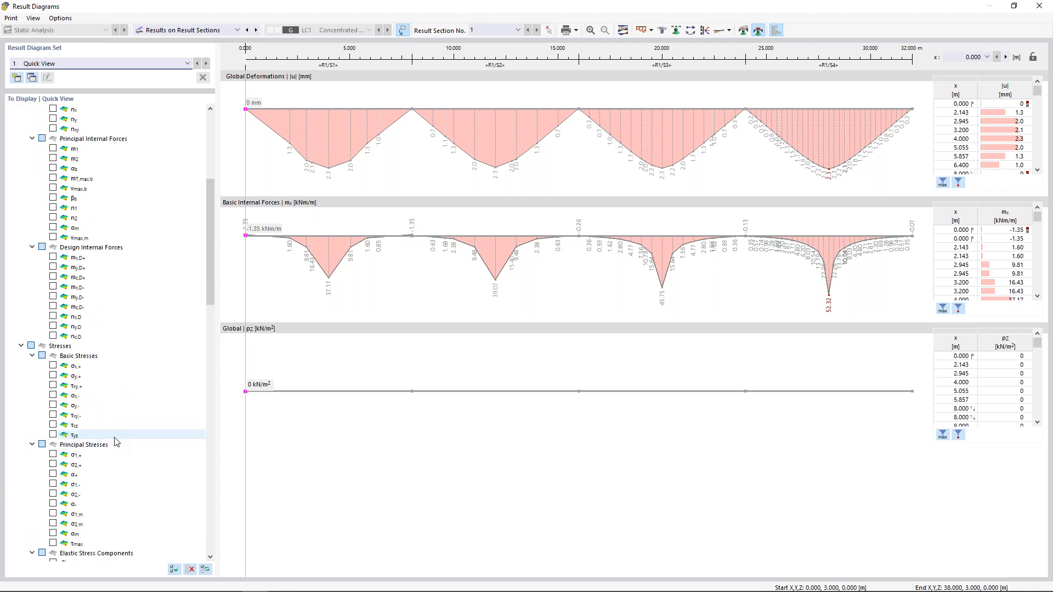
pyautogui.scroll(1, 116, 441)
pyautogui.scroll(-9, 116, 441)
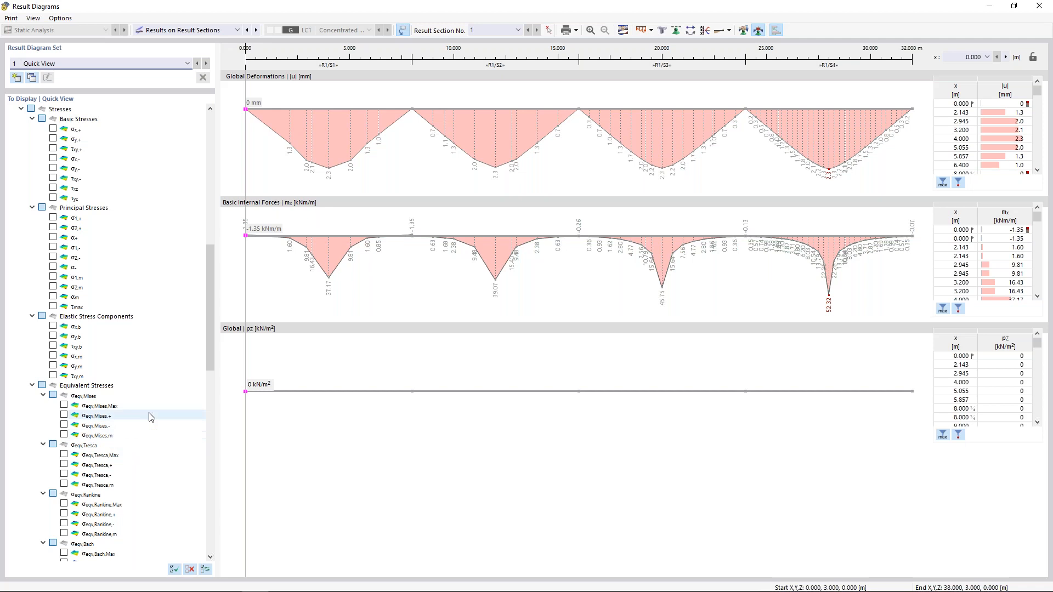
pyautogui.scroll(-5, 157, 412)
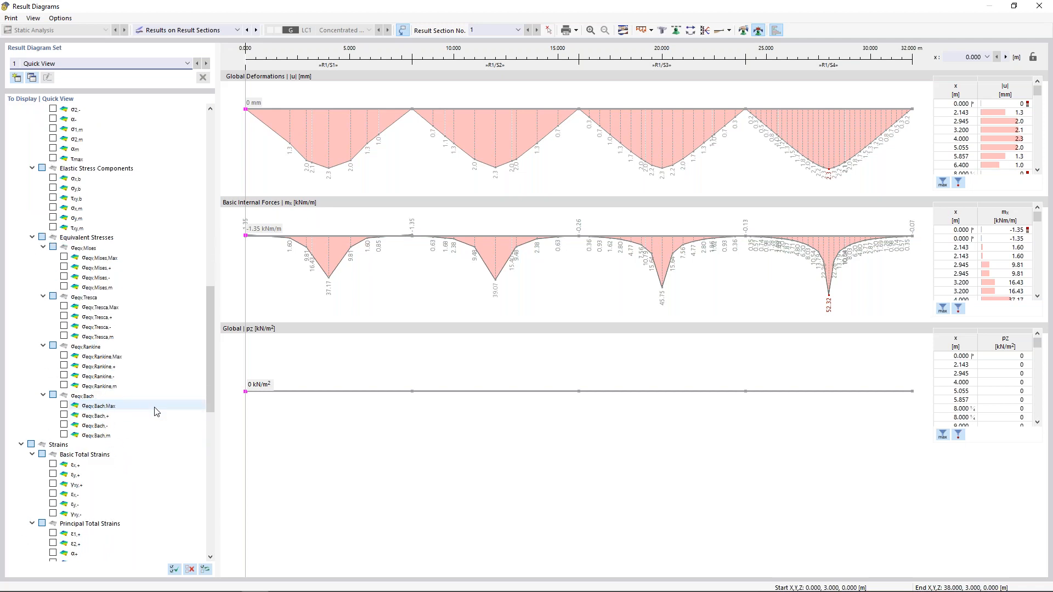
pyautogui.scroll(-15, 156, 411)
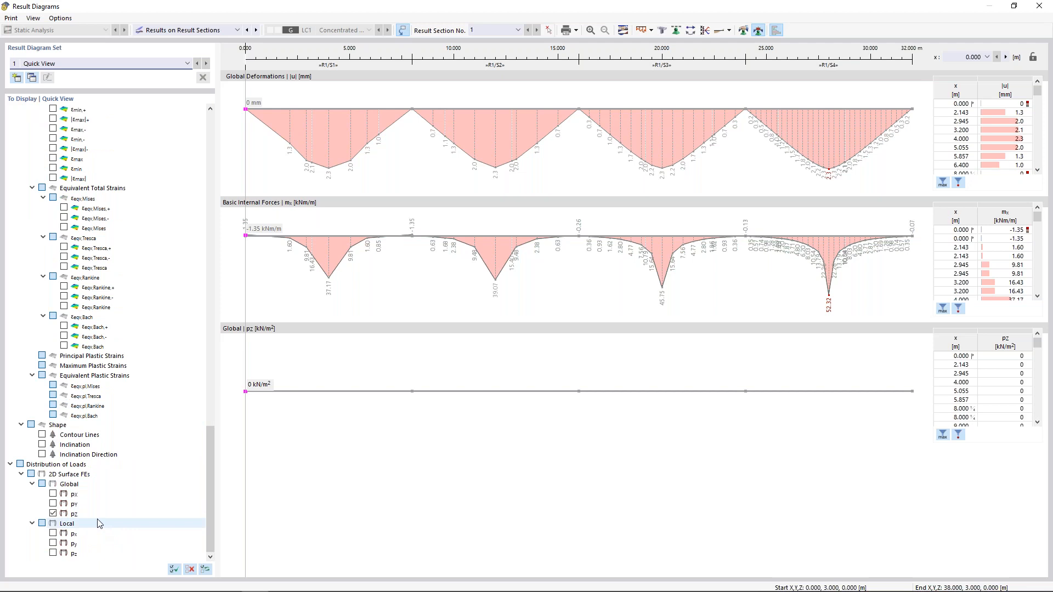
pyautogui.click(53, 513)
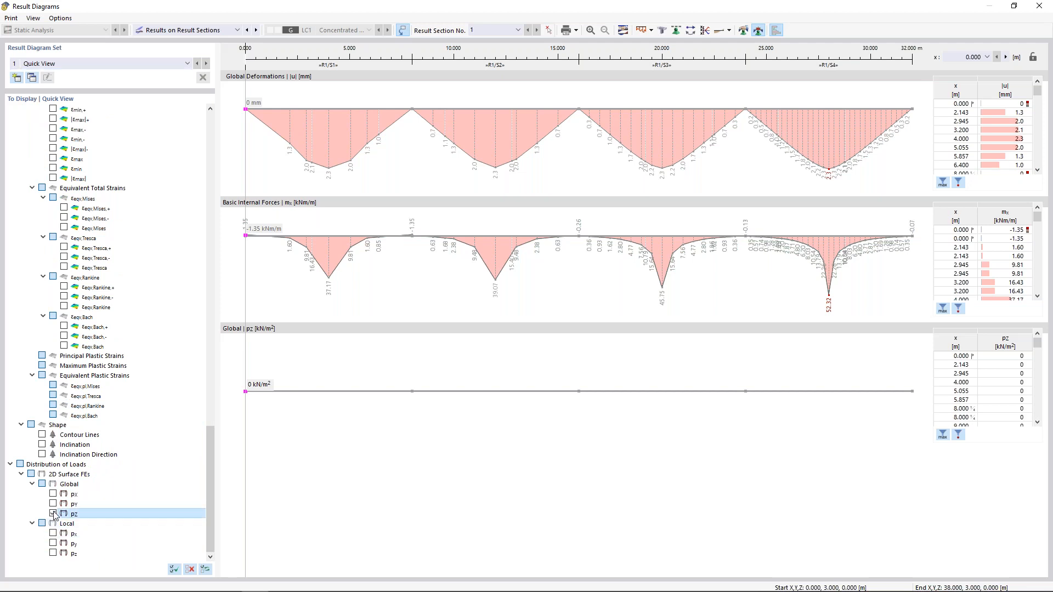
pyautogui.scroll(20, 151, 516)
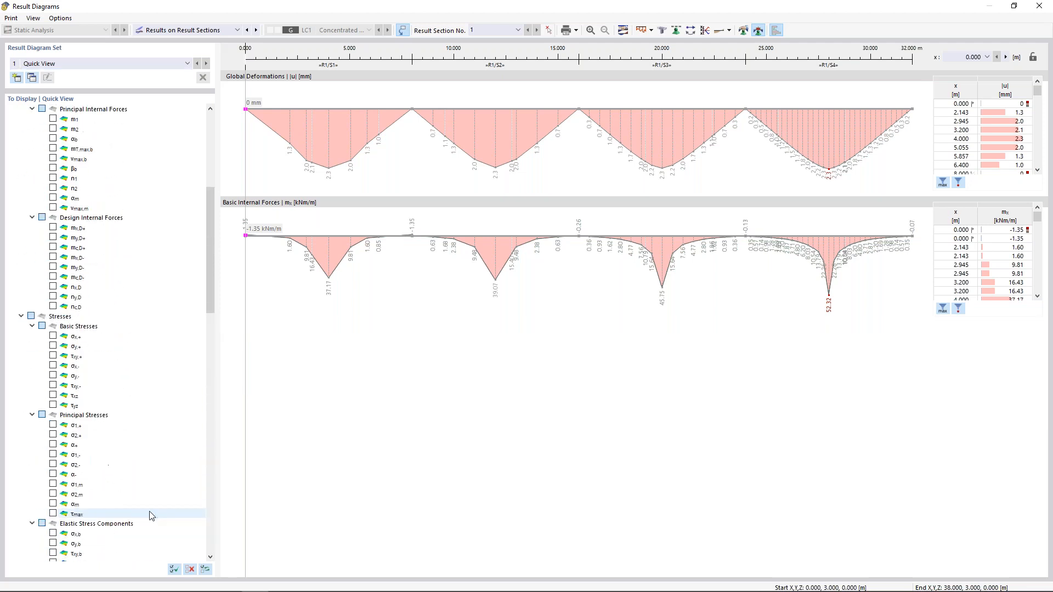
pyautogui.click(32, 118)
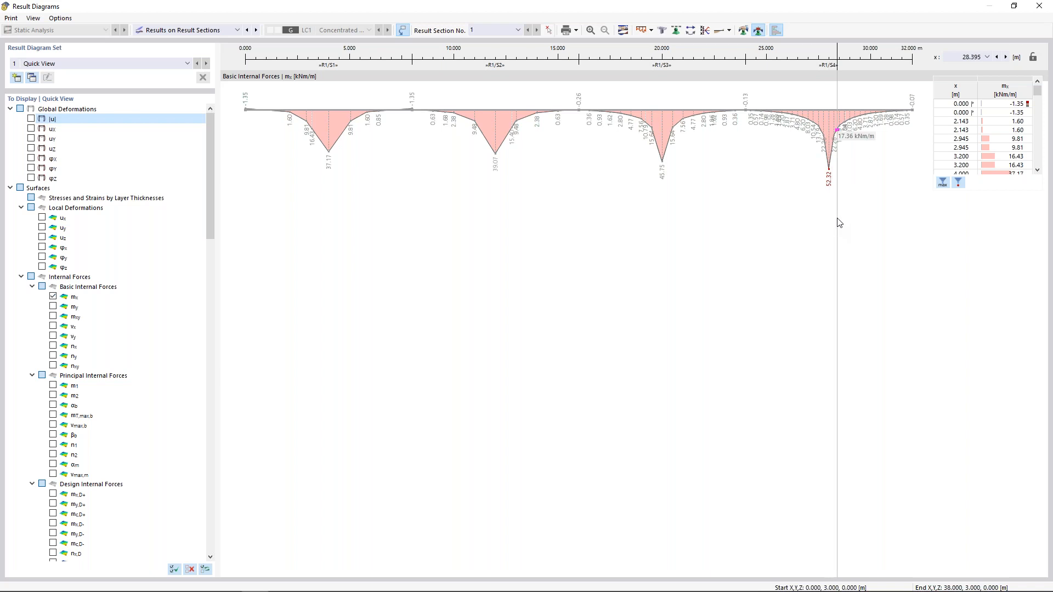
# In Smooth Ranges, keep range 3.5–4.5 m and add range 11.5–12.5 m.
pyautogui.click(744, 32)
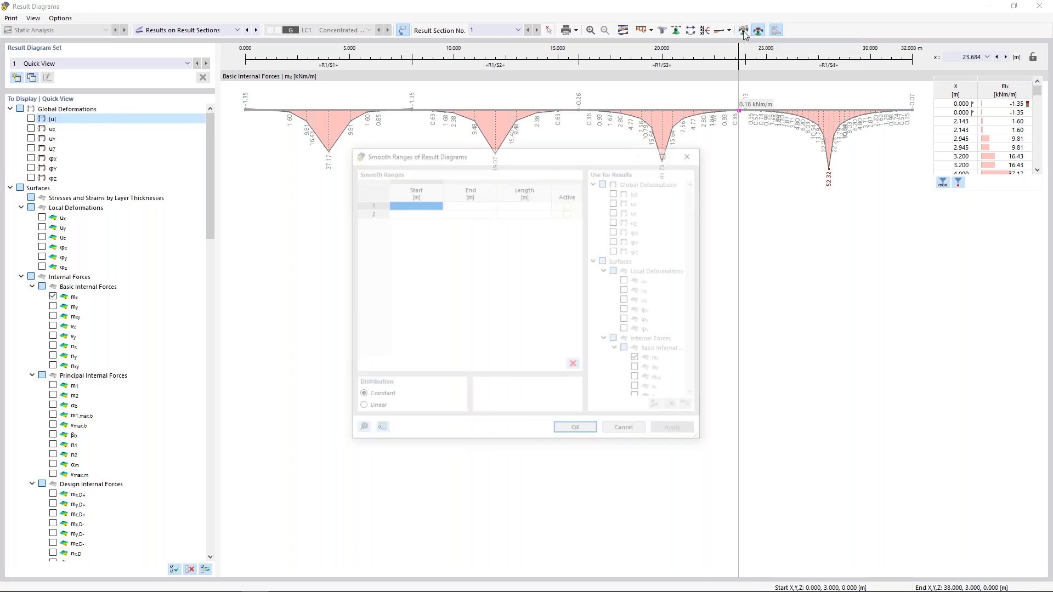
pyautogui.click(419, 207)
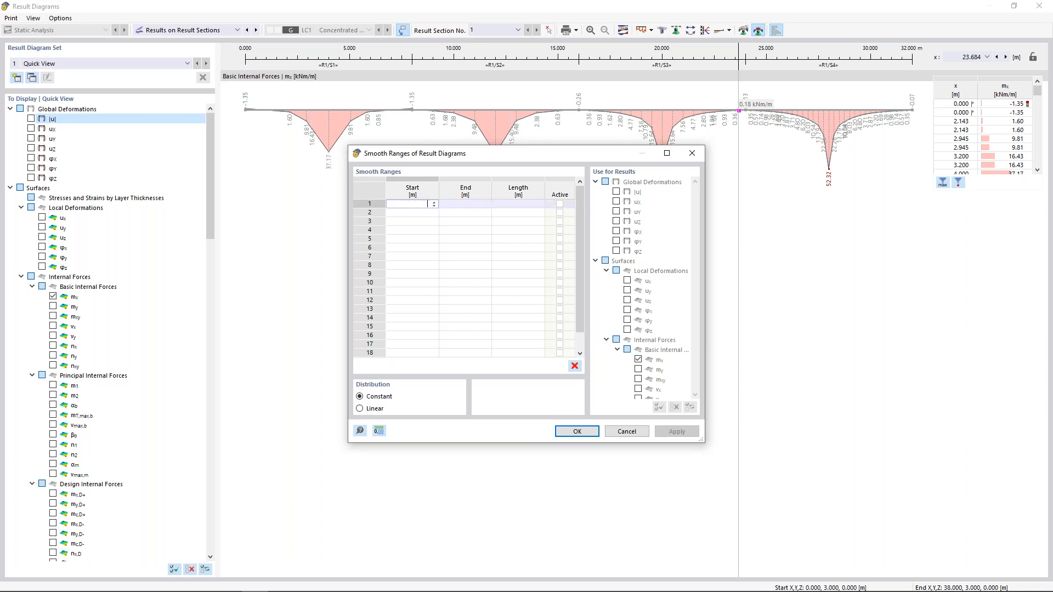
pyautogui.press('Tab')
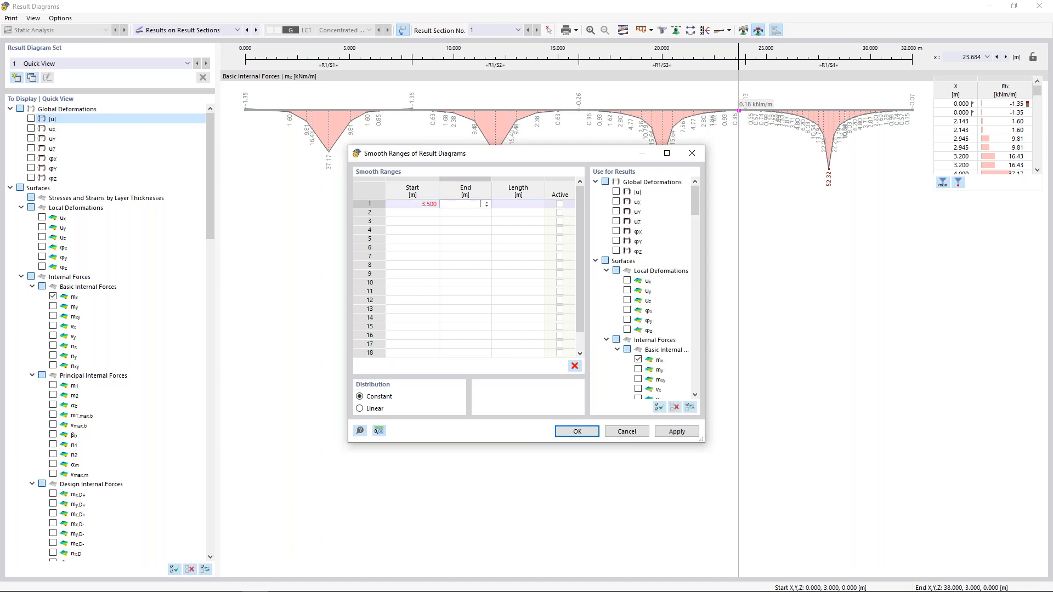
pyautogui.press('Tab')
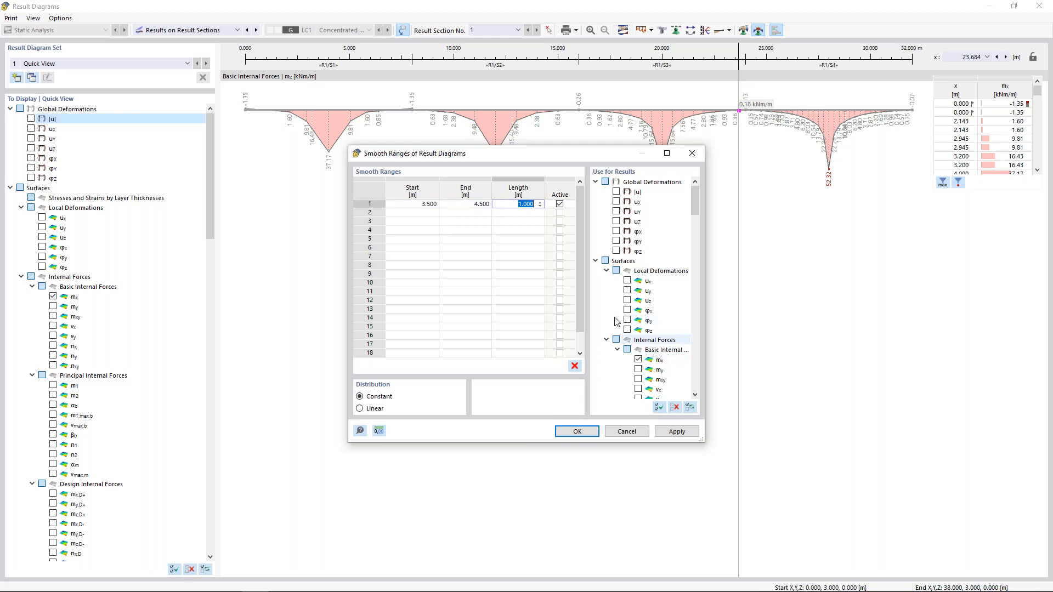
pyautogui.click(414, 214)
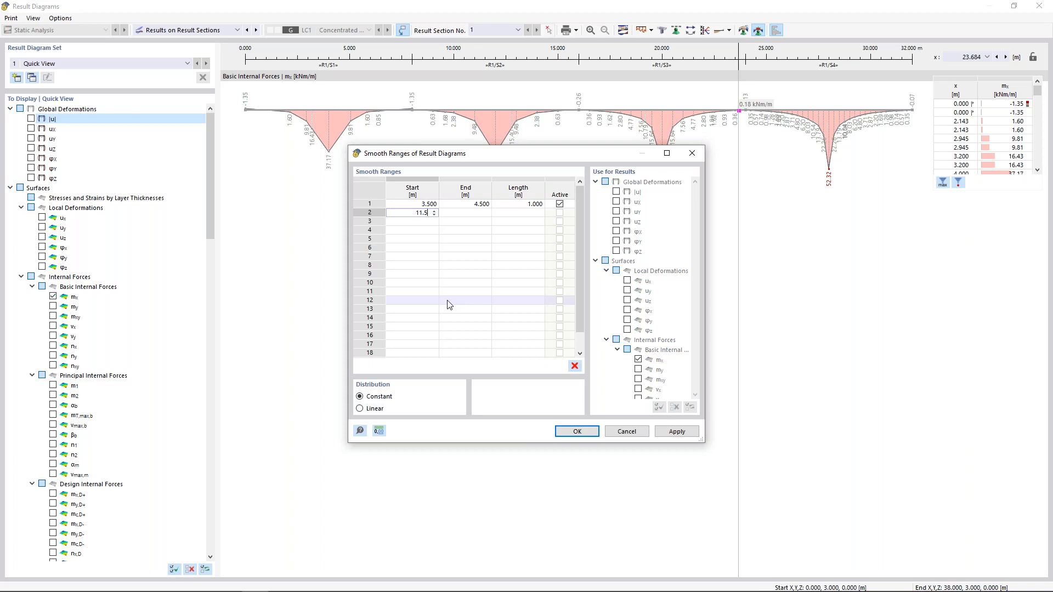
pyautogui.write('11.5')
pyautogui.press('Tab')
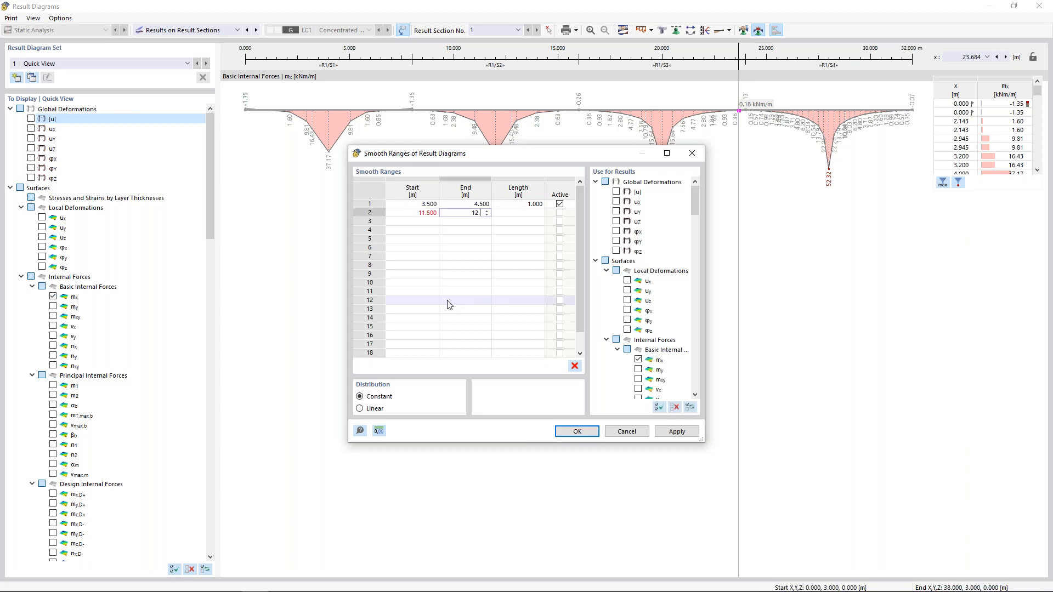
pyautogui.write('12.5')
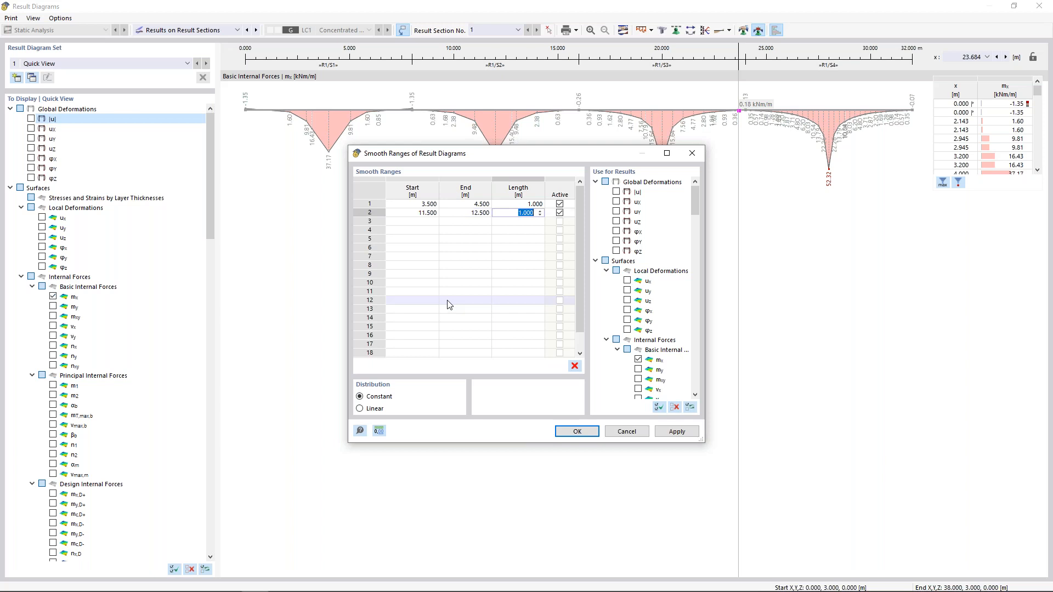
# Add ranges 19.5–20.5 and 27.5–28.5 m, apply them, and close the diagrams window.
pyautogui.click(414, 221)
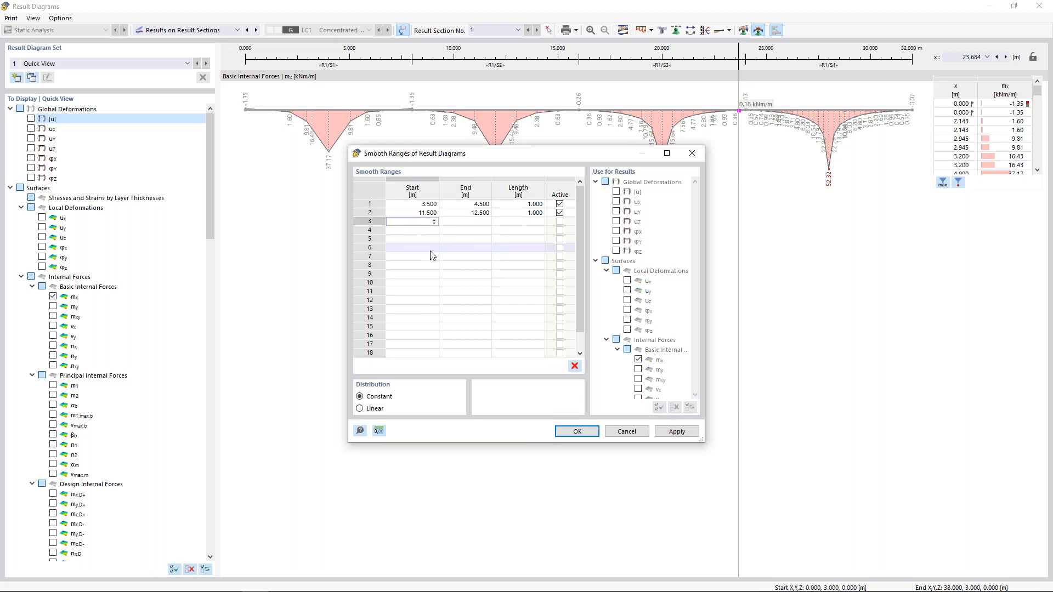
pyautogui.press('Tab')
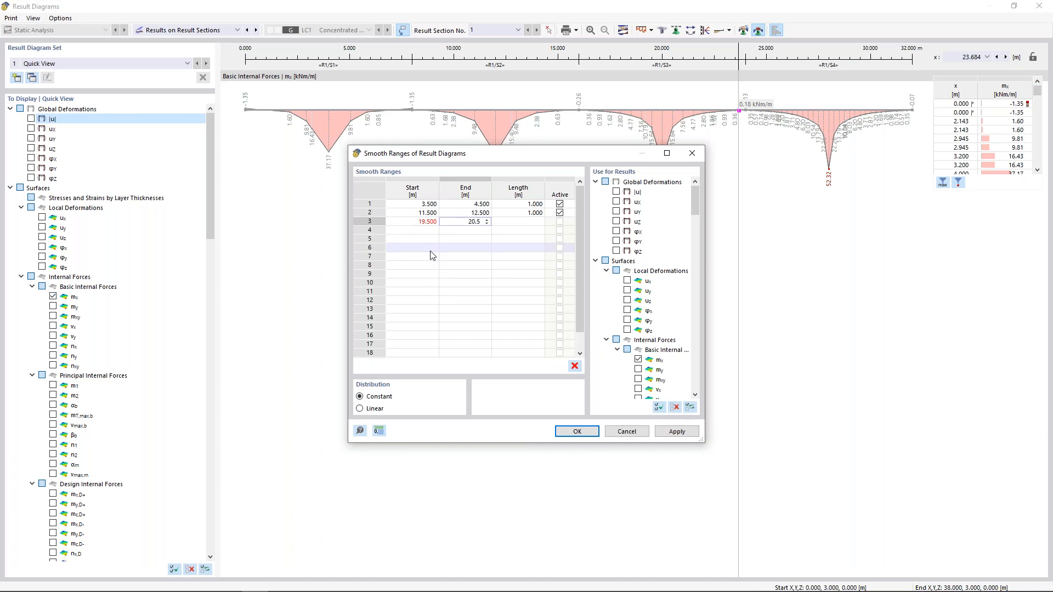
pyautogui.press('Tab')
pyautogui.click(427, 230)
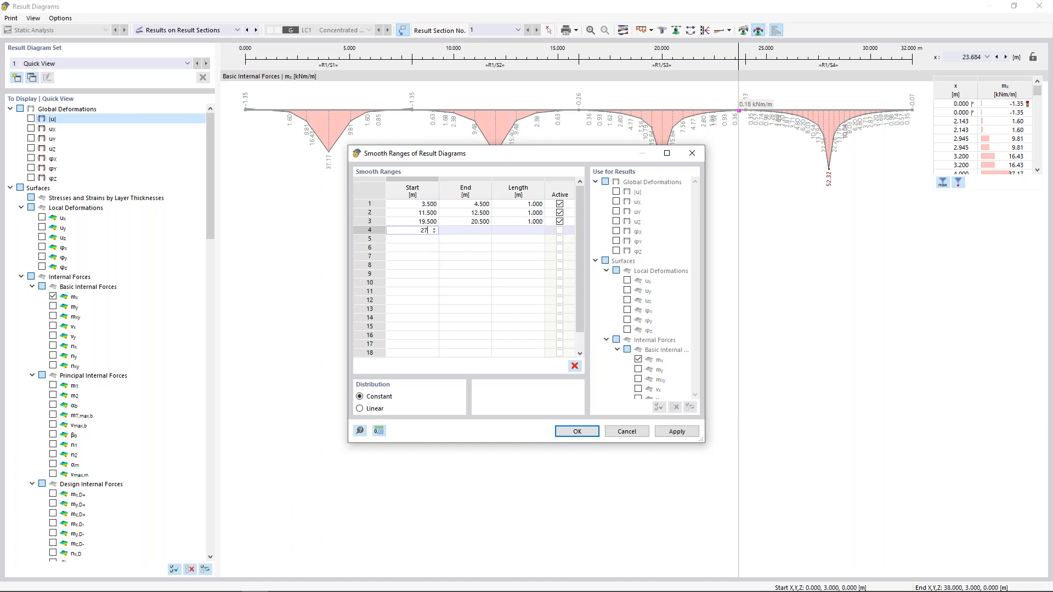
pyautogui.press('Tab')
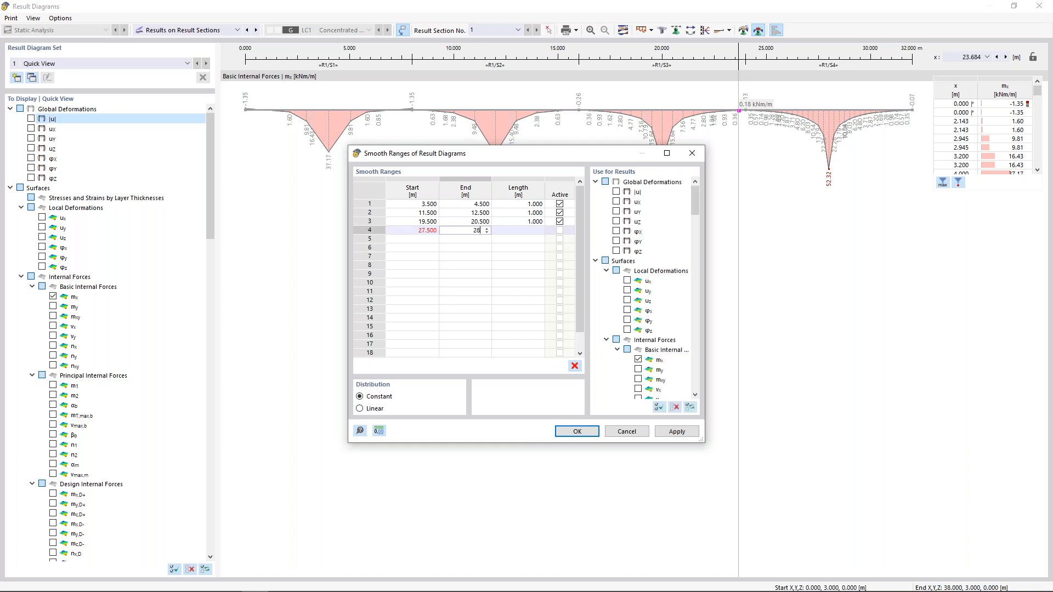
pyautogui.write('28.5')
pyautogui.press('Tab')
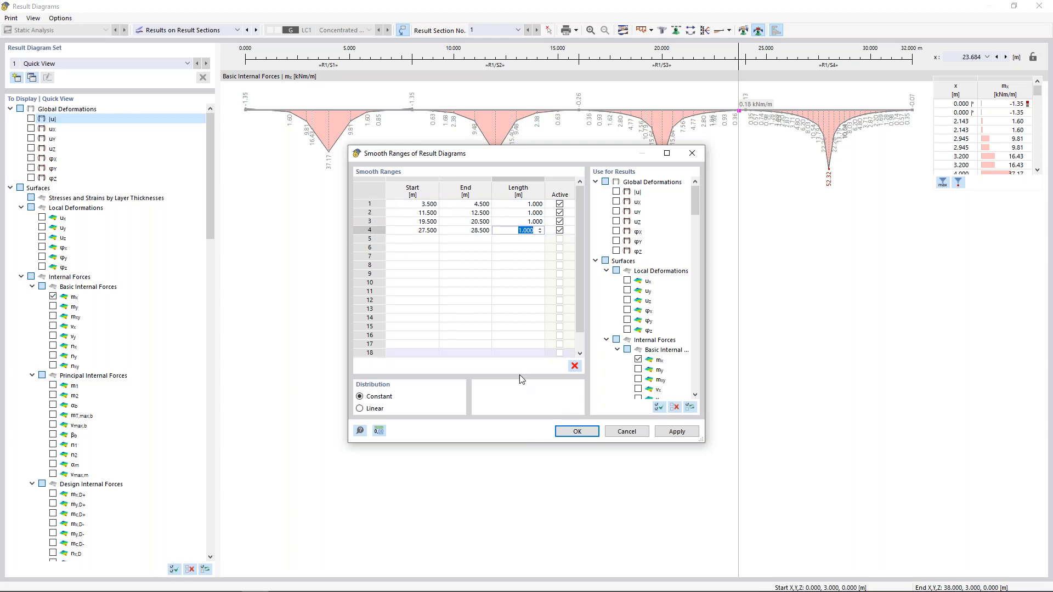
pyautogui.click(579, 432)
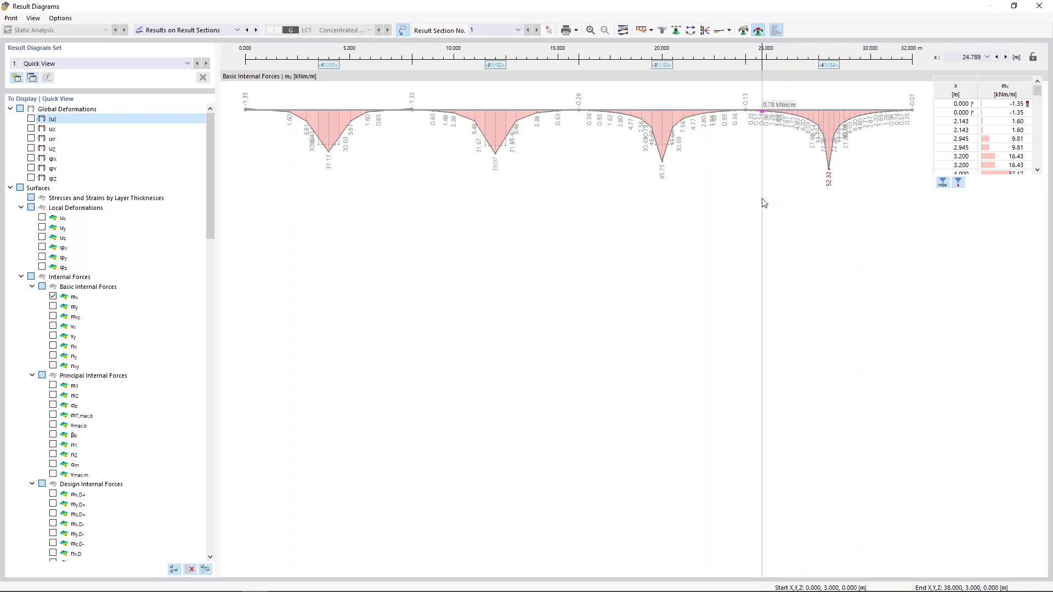
pyautogui.click(1038, 6)
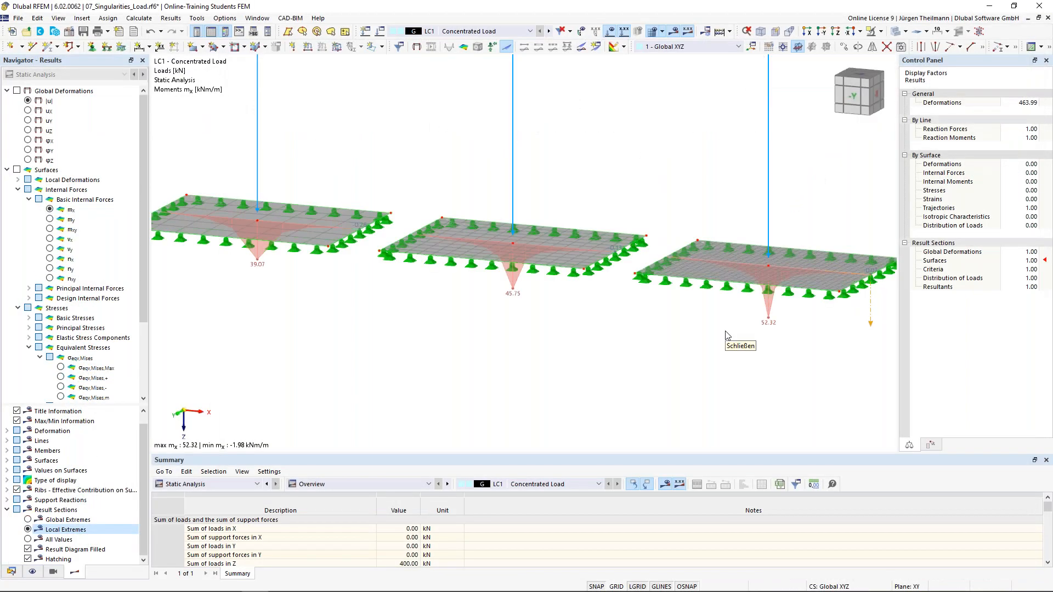
# Create load case LC2 as a copy of LC1.
pyautogui.scroll(-2, 634, 345)
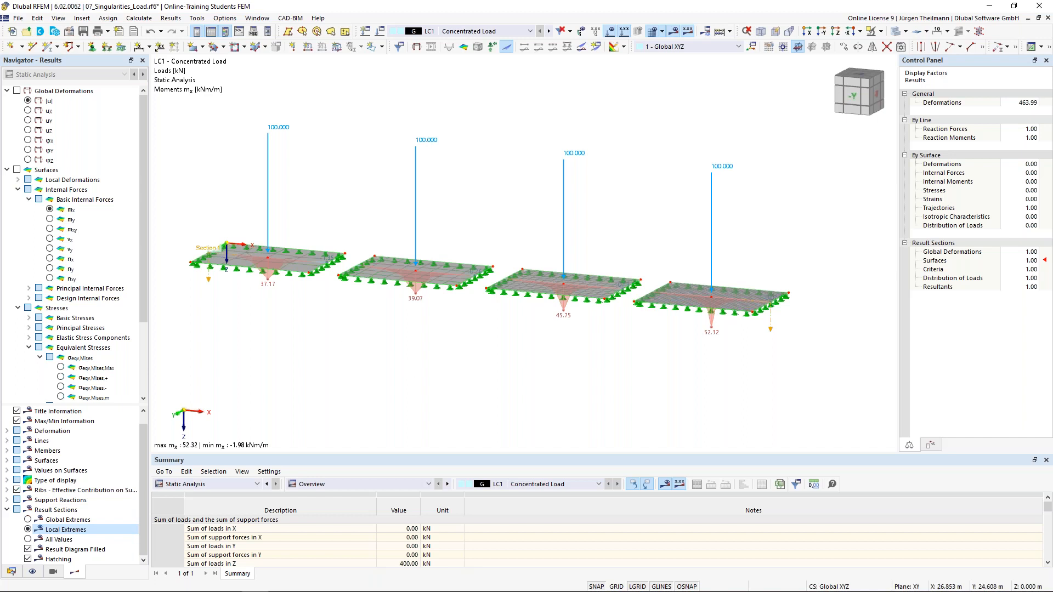
pyautogui.moveTo(486, 365); pyautogui.dragTo(503, 374, button='middle')
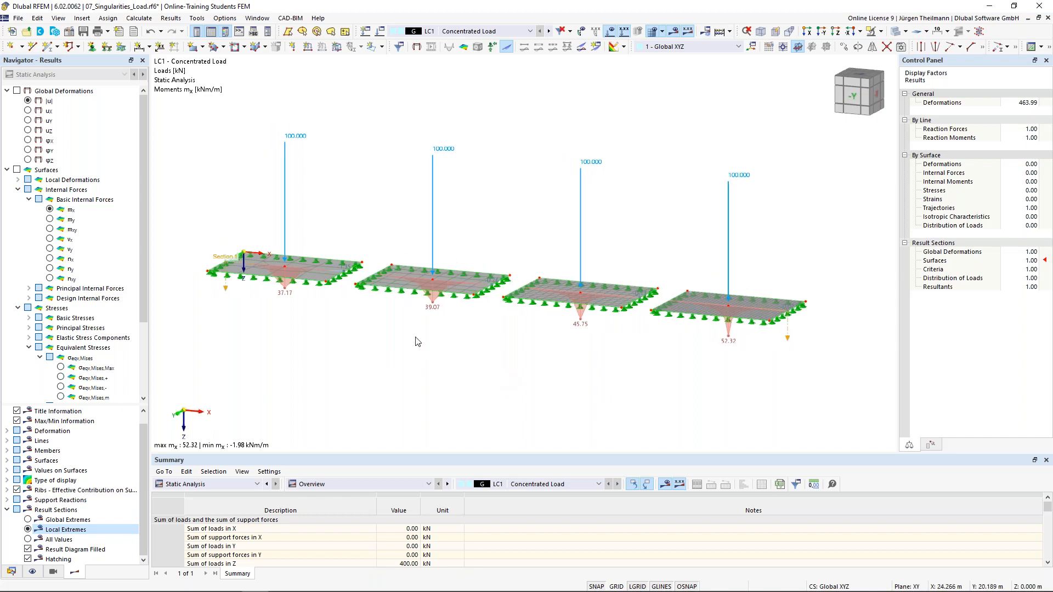
pyautogui.click(380, 33)
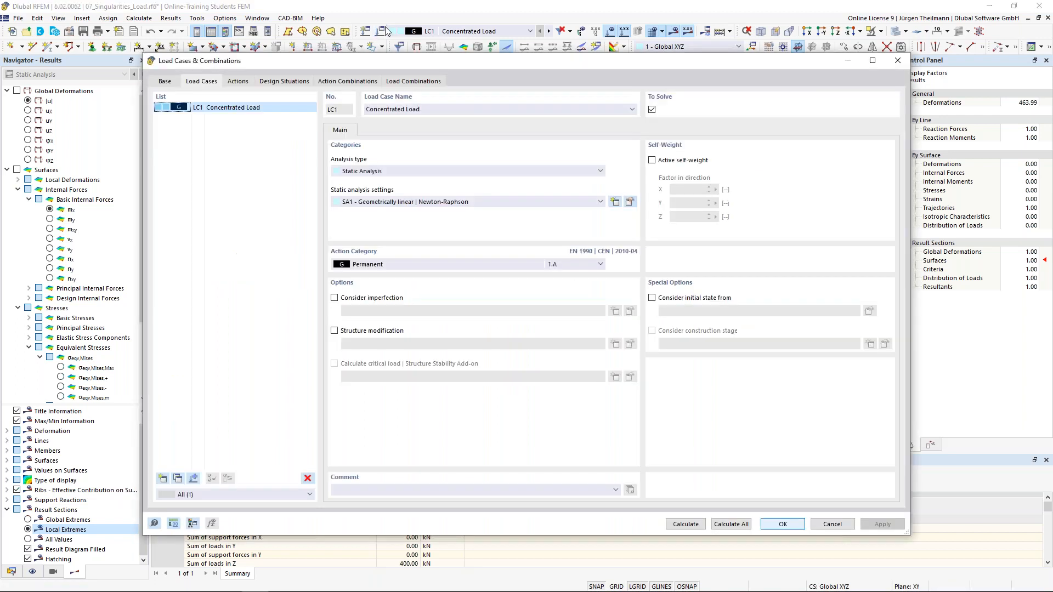
pyautogui.click(177, 478)
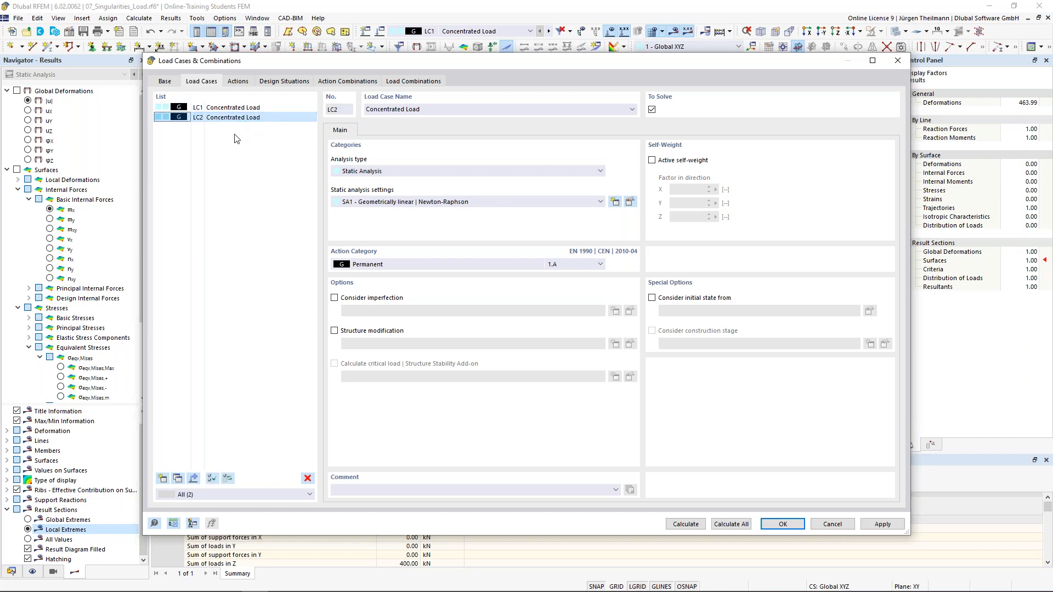
pyautogui.click(782, 524)
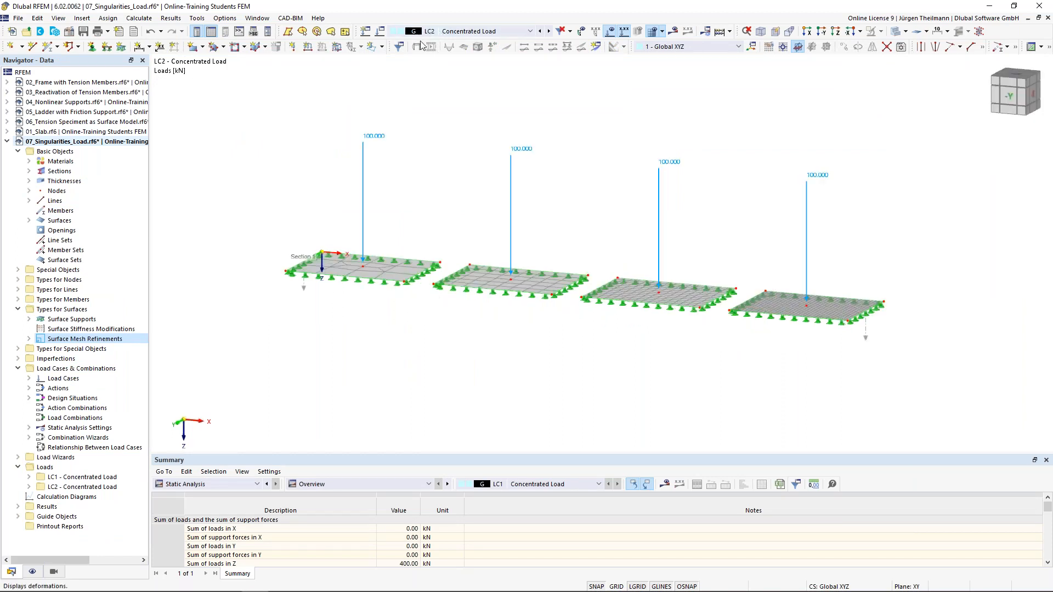
# Rename LC2 to 'Free Rectangular Load'.
pyautogui.click(381, 32)
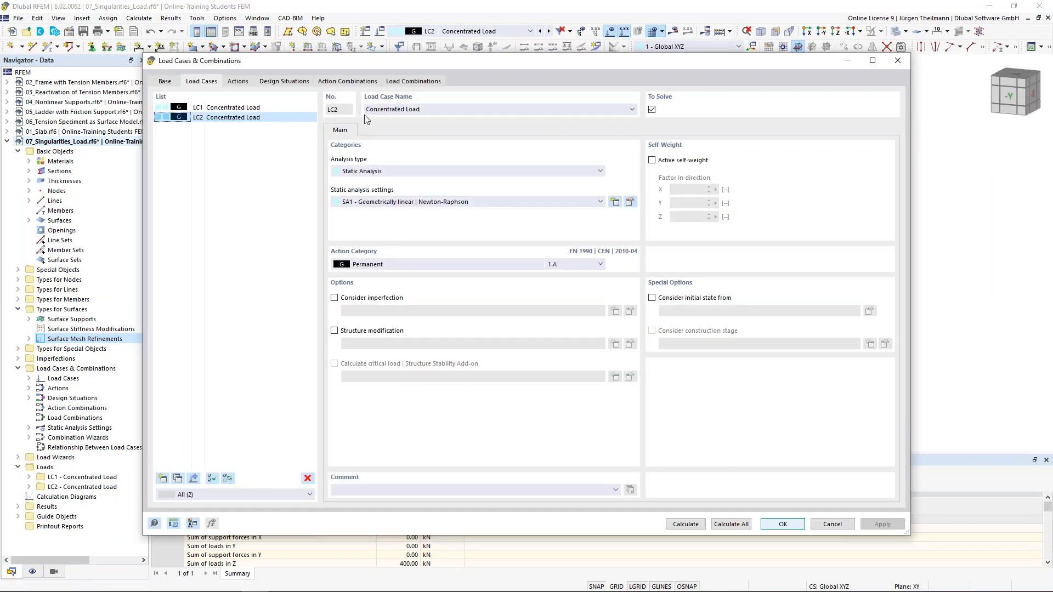
pyautogui.doubleClick(384, 110)
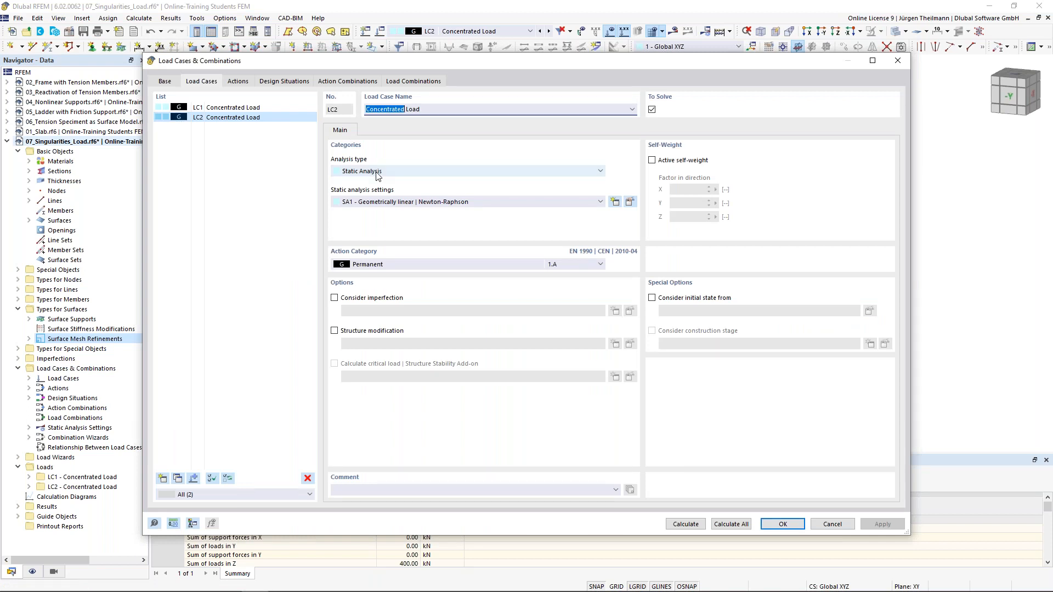
pyautogui.write('Free Rectangular')
pyautogui.click(790, 527)
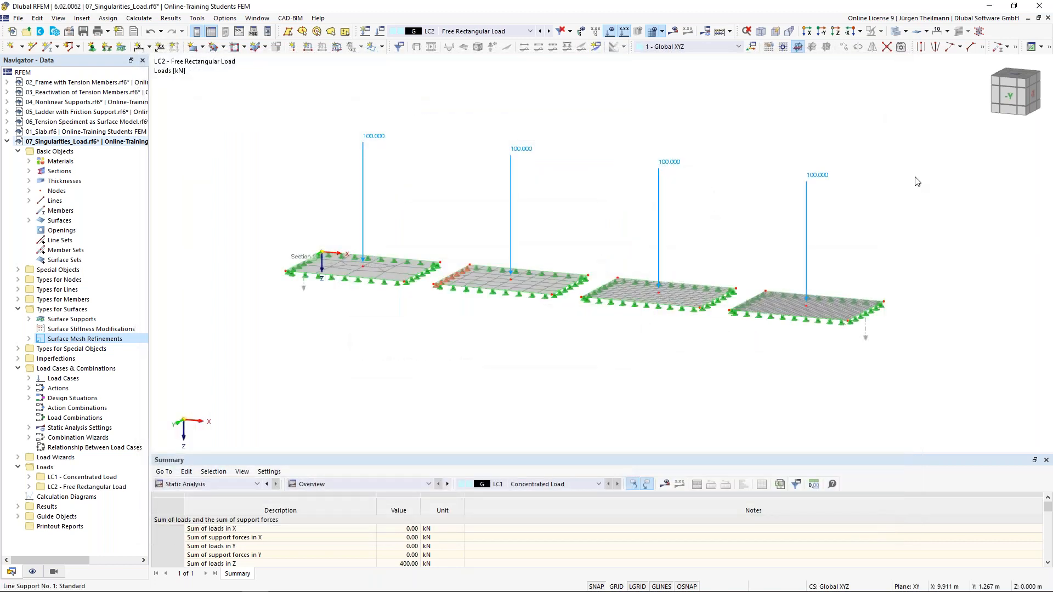
pyautogui.moveTo(915, 177); pyautogui.dragTo(239, 213)
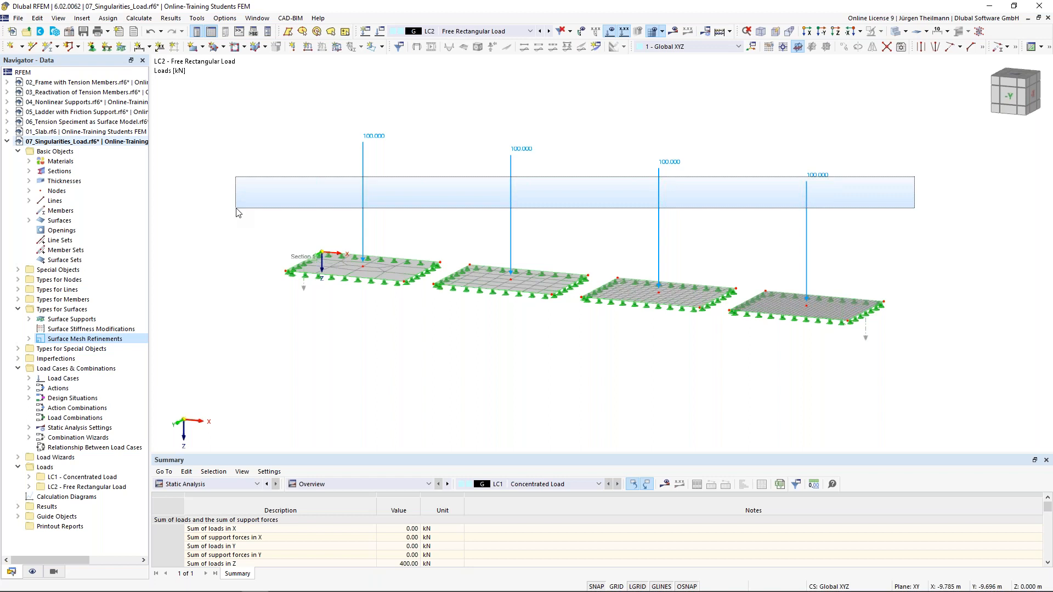
# Delete the four 100 kN concentrated loads from LC2.
pyautogui.moveTo(239, 213); pyautogui.dragTo(238, 212)
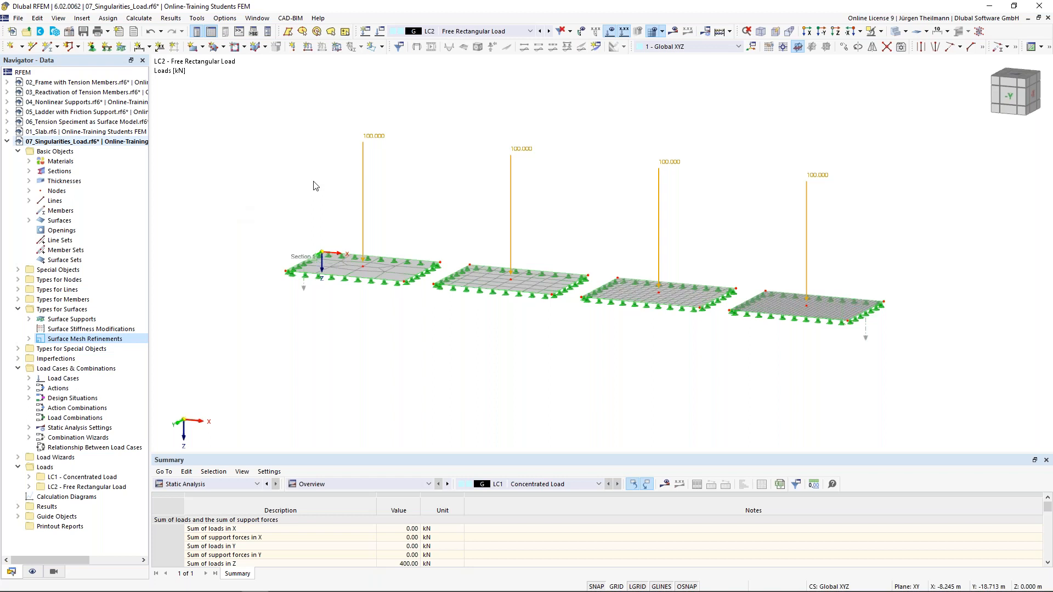
pyautogui.press('Delete')
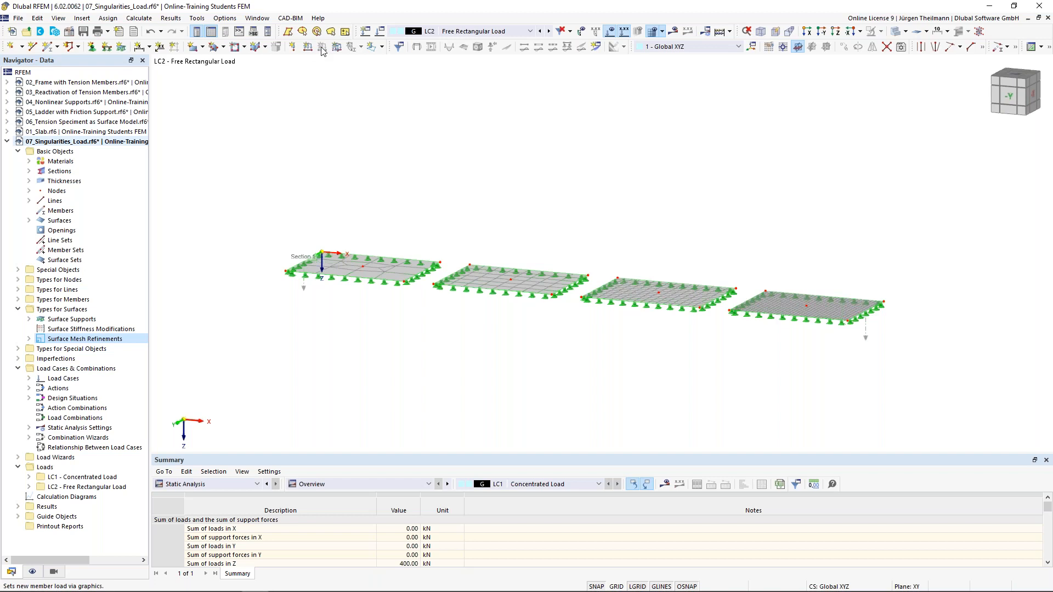
pyautogui.click(382, 47)
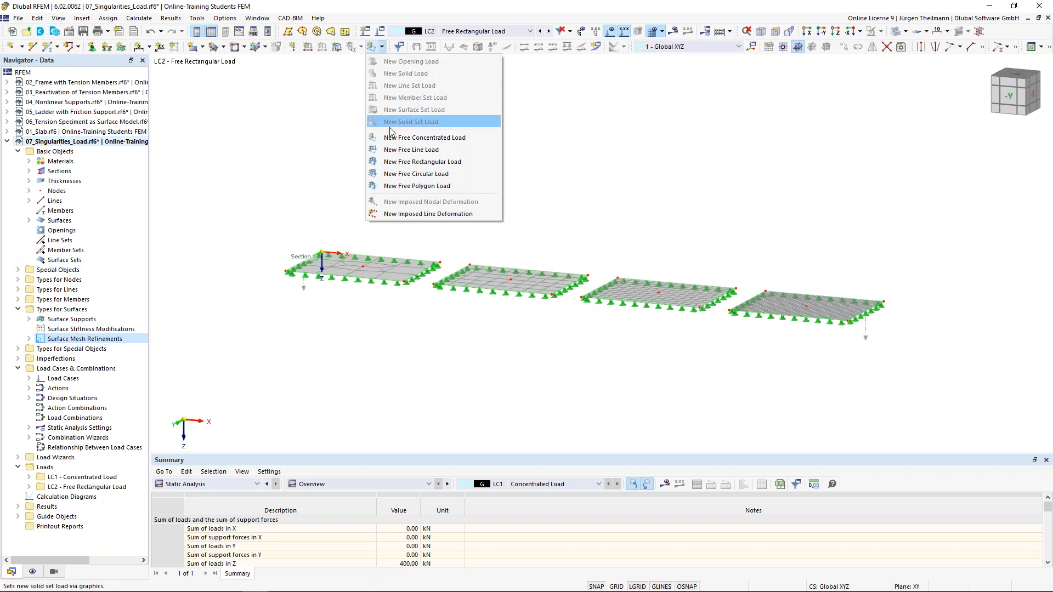
# Define a new 400 kN/m² free rectangular load by centre and sides, a = b = 0.5 m.
pyautogui.click(471, 165)
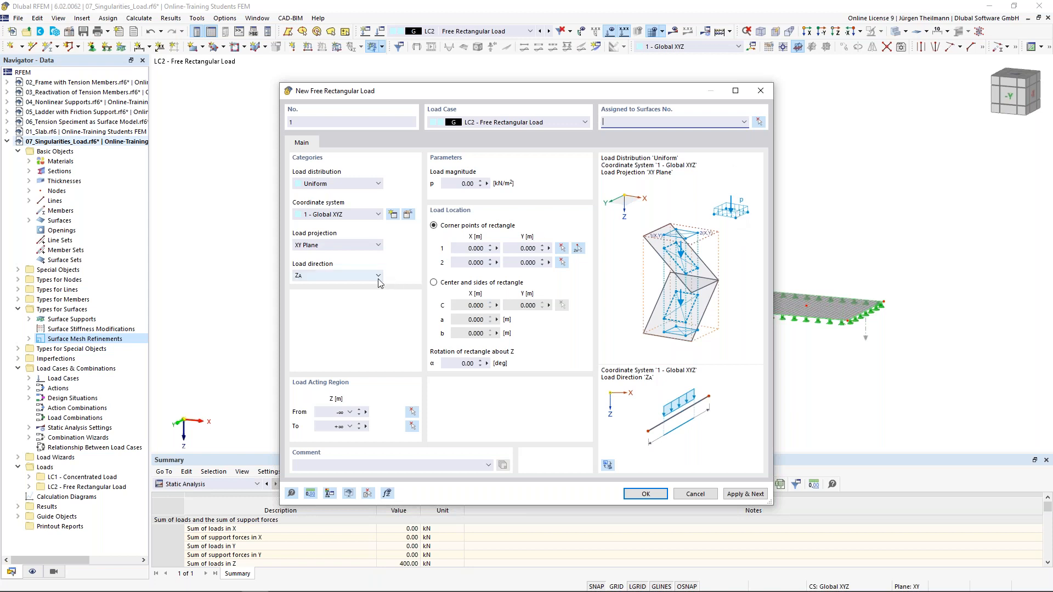
pyautogui.click(451, 183)
pyautogui.doubleClick(451, 183)
pyautogui.write('400')
pyautogui.press('Tab')
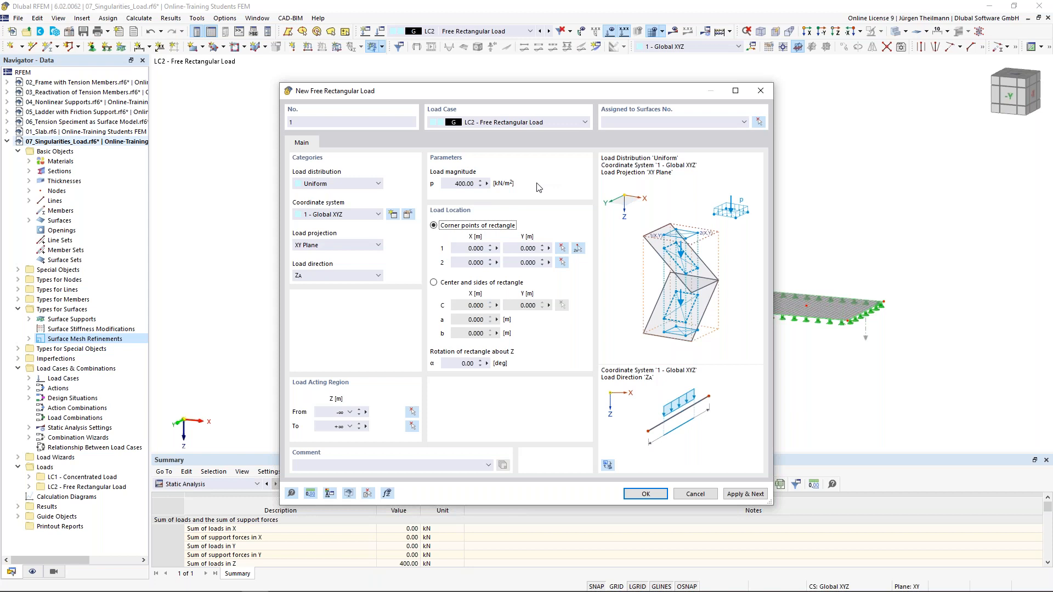
pyautogui.click(434, 283)
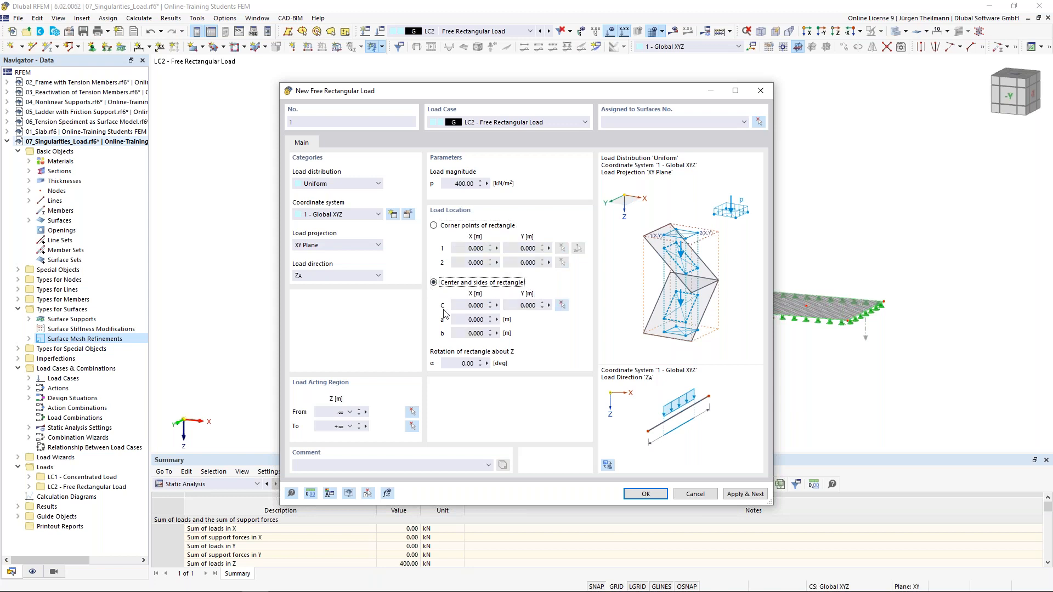
pyautogui.click(464, 320)
pyautogui.write('0,5')
pyautogui.press('Tab')
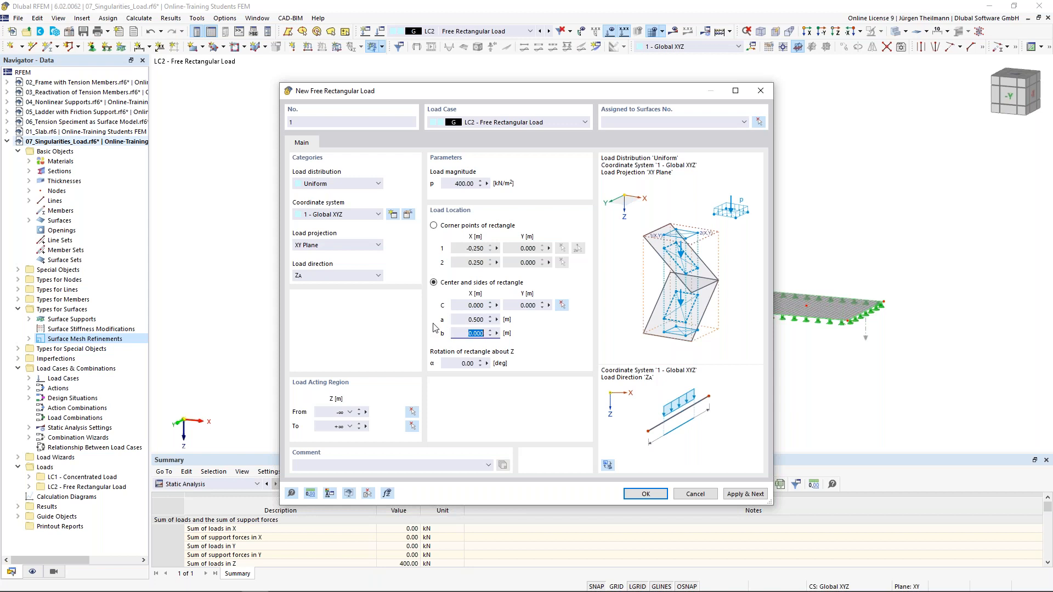
pyautogui.write('0,5')
pyautogui.press('Tab')
# Centre the load at node 5 on surface 1 and create free rectangular load 1.
pyautogui.click(562, 305)
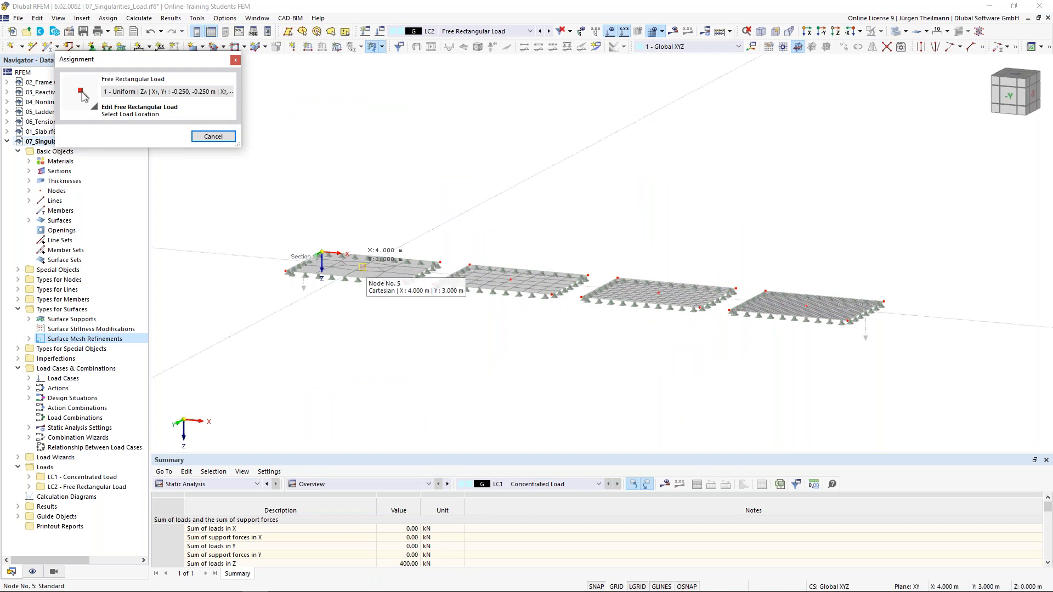
pyautogui.click(363, 267)
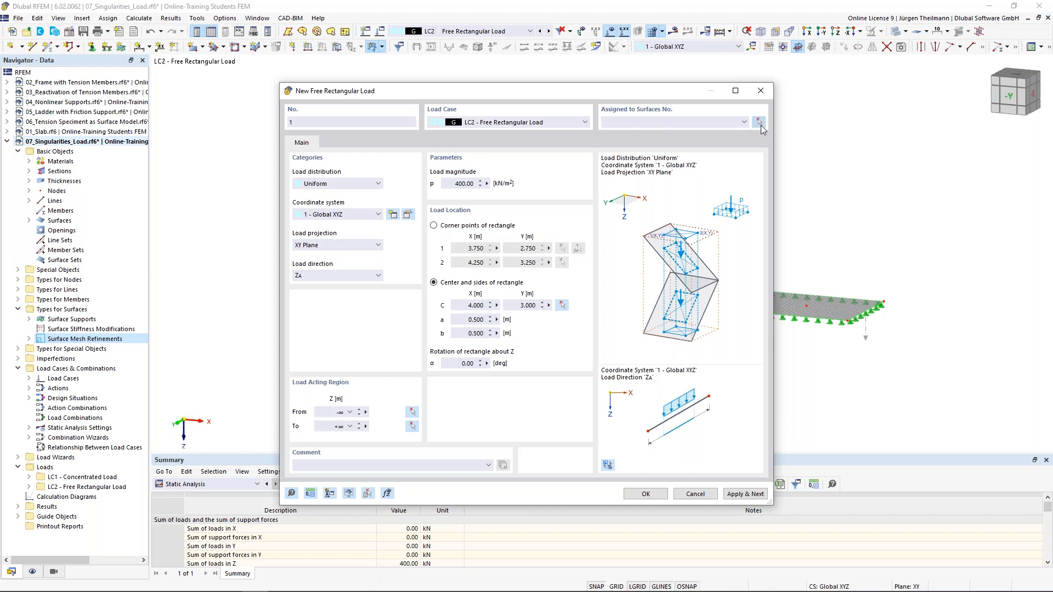
pyautogui.click(760, 123)
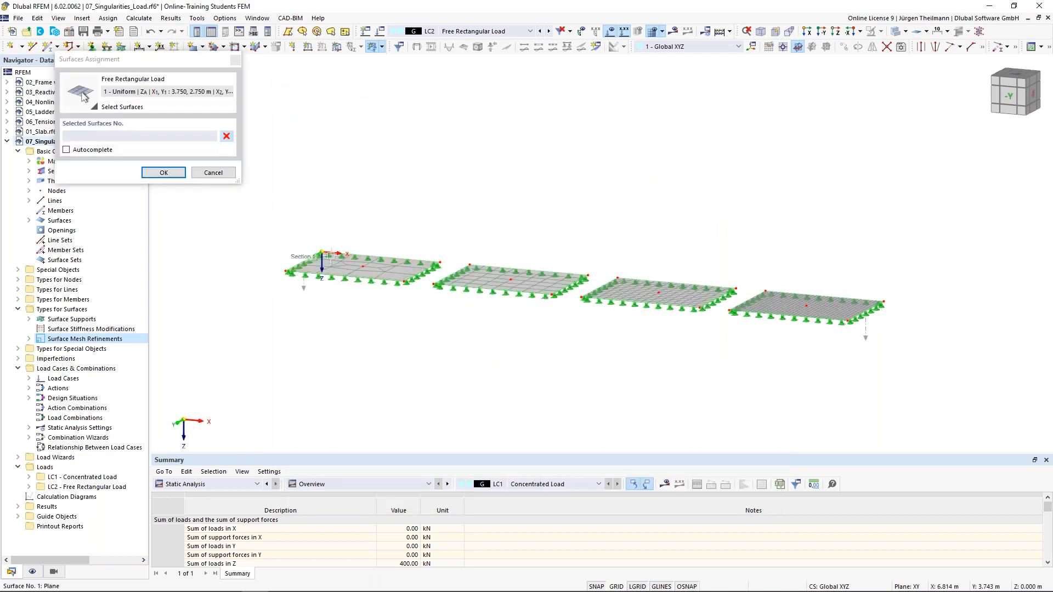
pyautogui.click(164, 173)
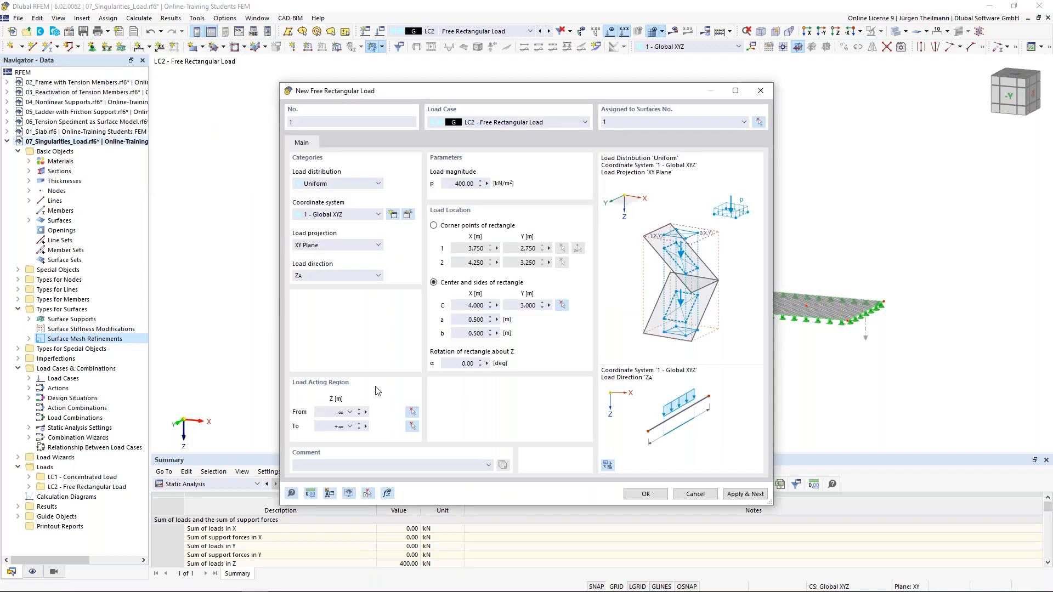
pyautogui.click(645, 494)
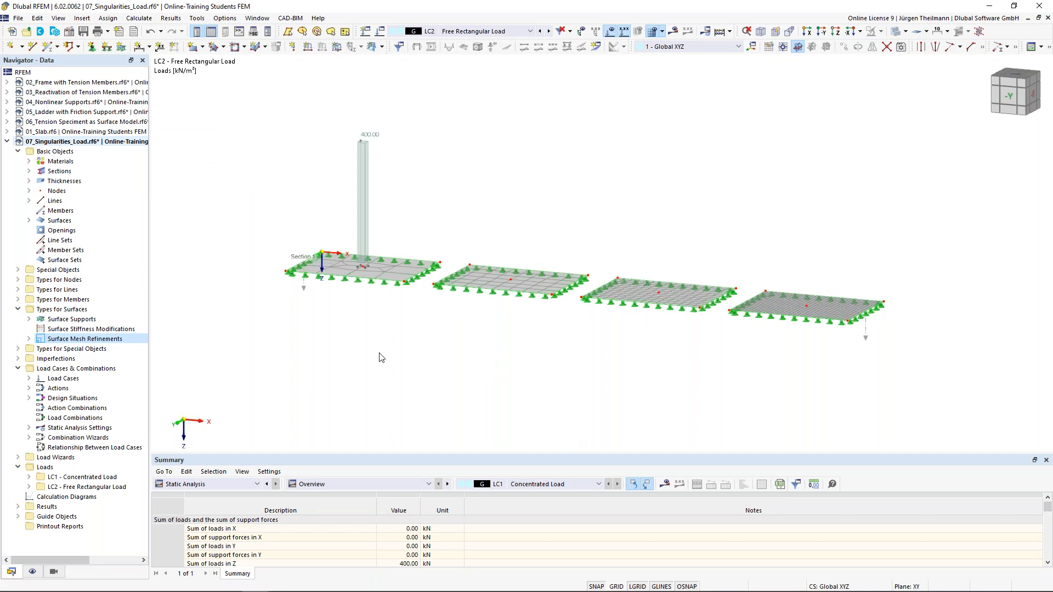
pyautogui.scroll(2, 342, 298)
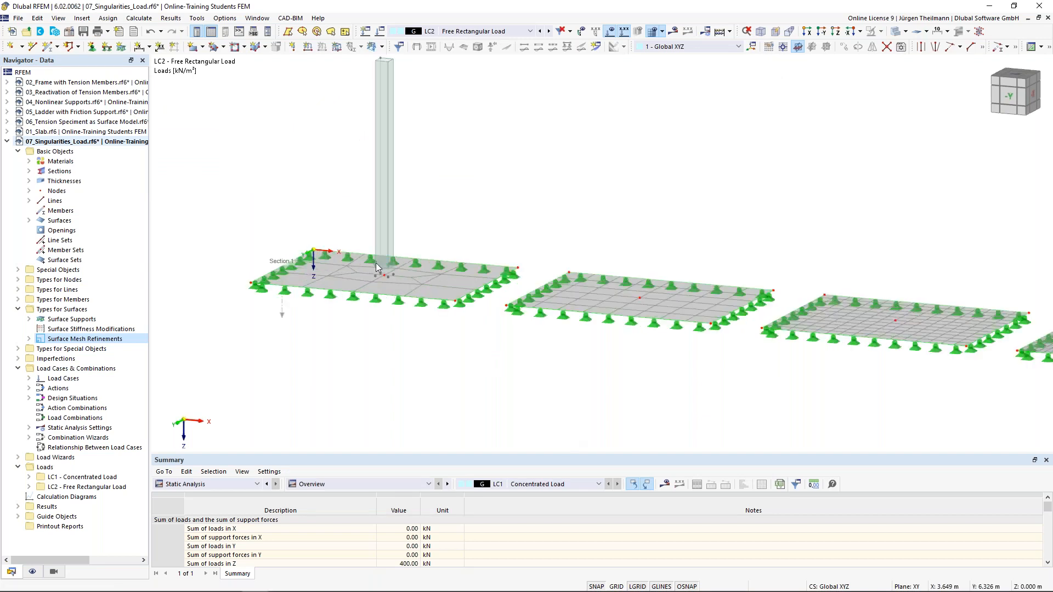
pyautogui.scroll(-1, 407, 91)
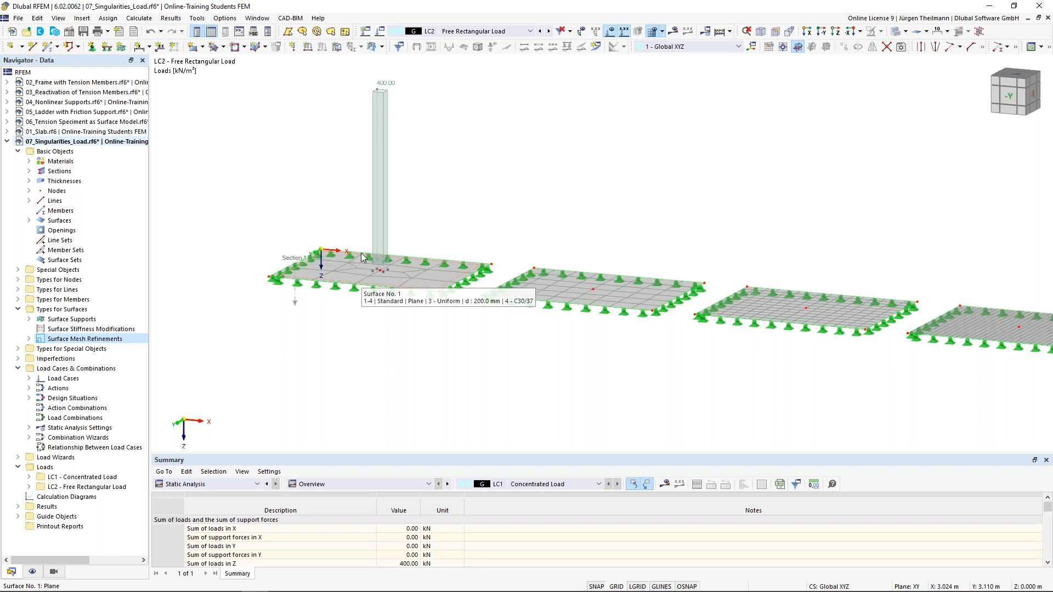
pyautogui.click(381, 47)
# Start a second free rectangular load with p = 400 kN/m² and sides a = b = 0.5 m.
pyautogui.click(422, 162)
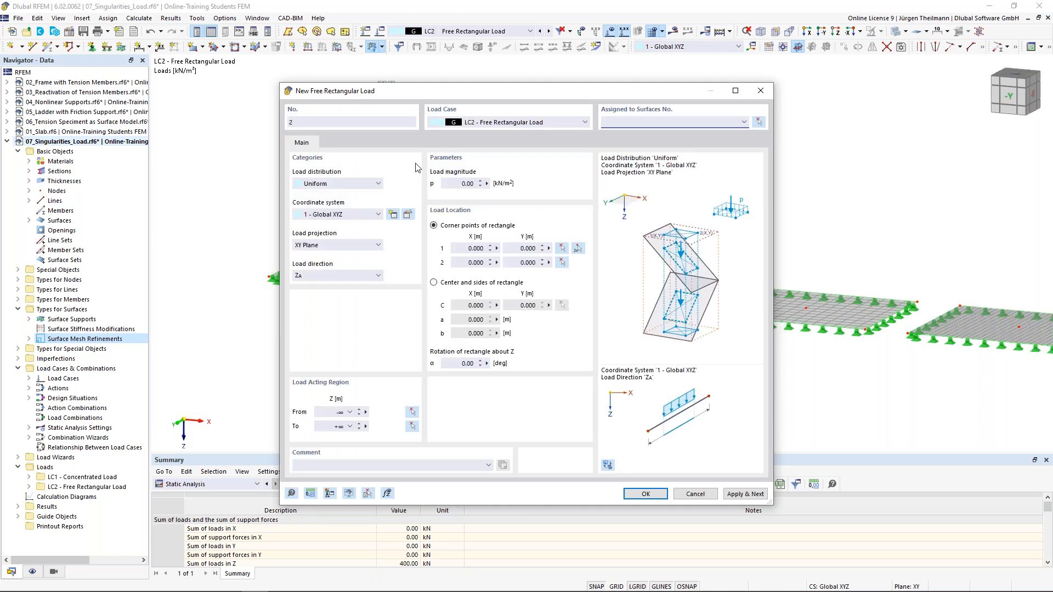
pyautogui.click(467, 184)
pyautogui.write('40')
pyautogui.click(434, 282)
pyautogui.click(466, 319)
pyautogui.write('0,5')
pyautogui.press('Tab')
pyautogui.write('0,5')
pyautogui.press('Tab')
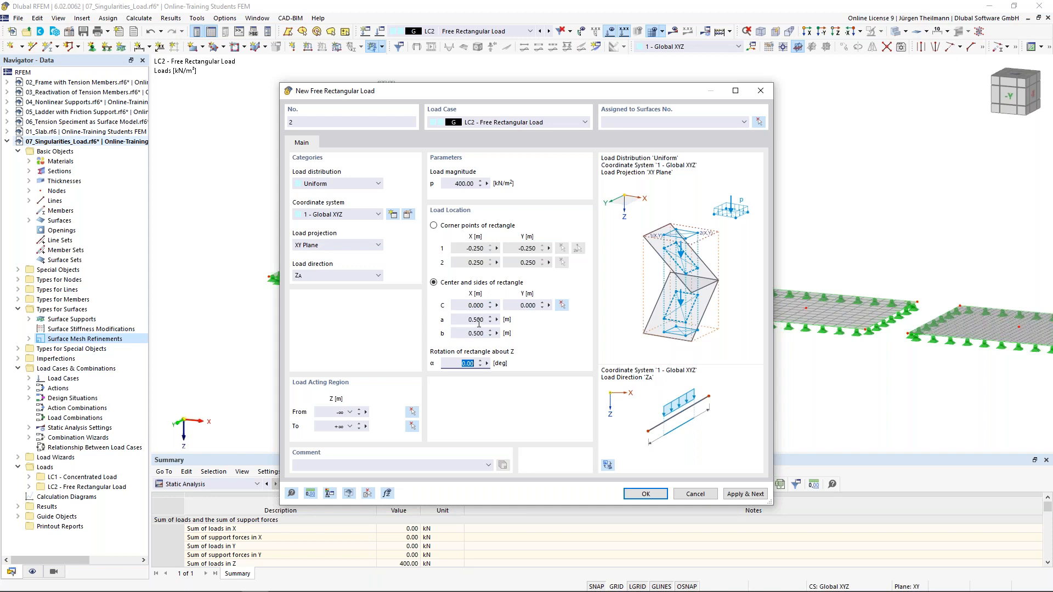
# Centre the second load at node X 14, Y 3 and assign it to surface 2.
pyautogui.click(562, 305)
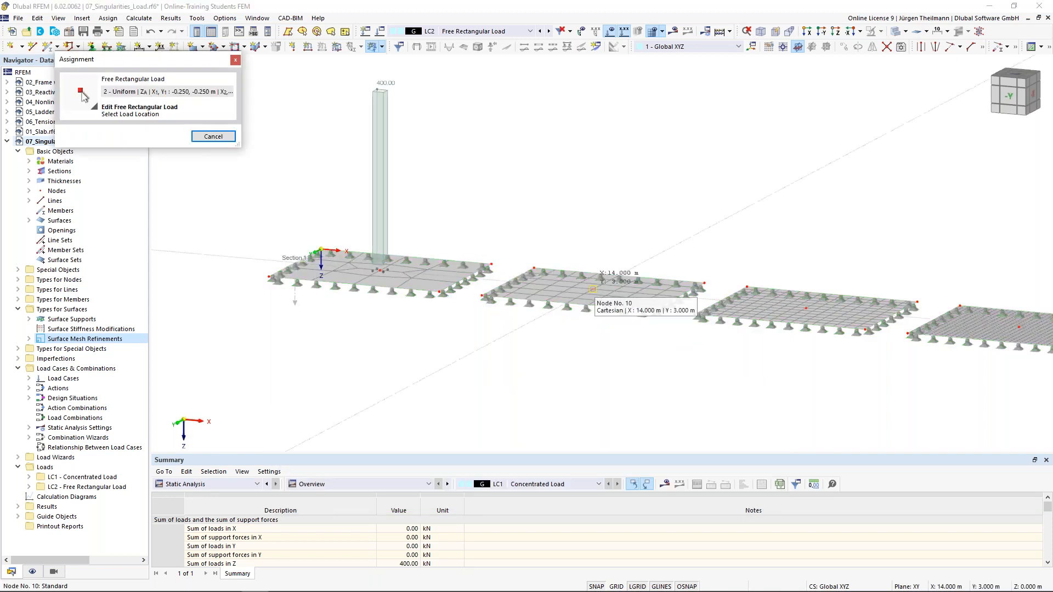
pyautogui.click(593, 289)
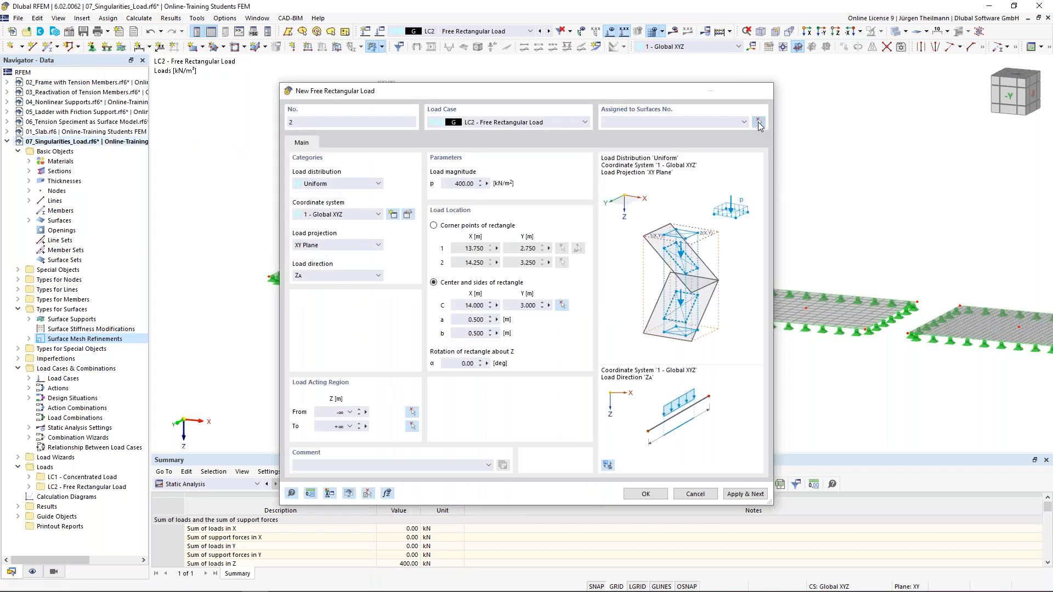
pyautogui.click(758, 122)
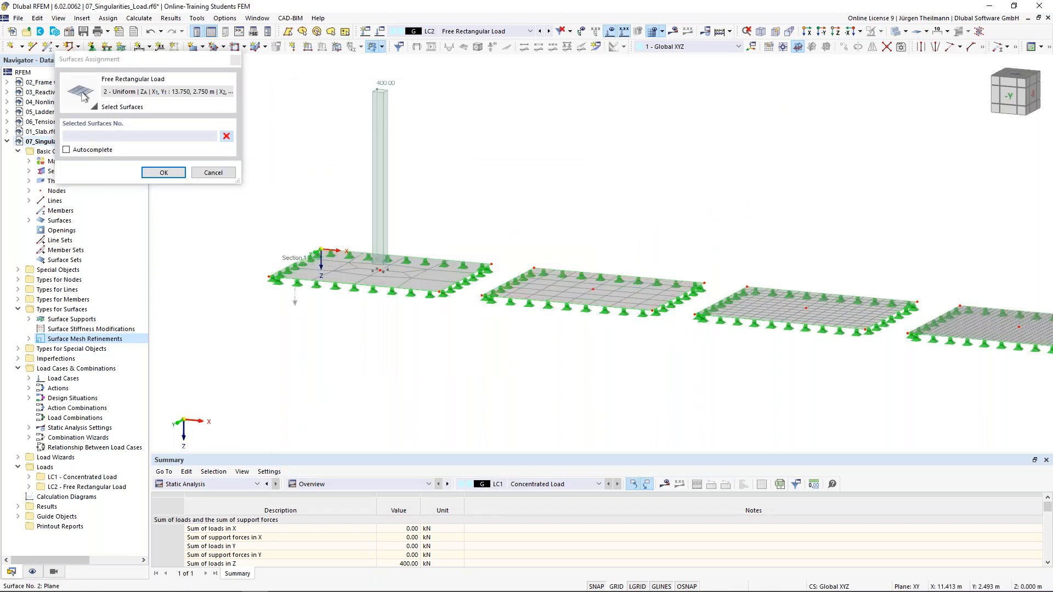
pyautogui.click(541, 282)
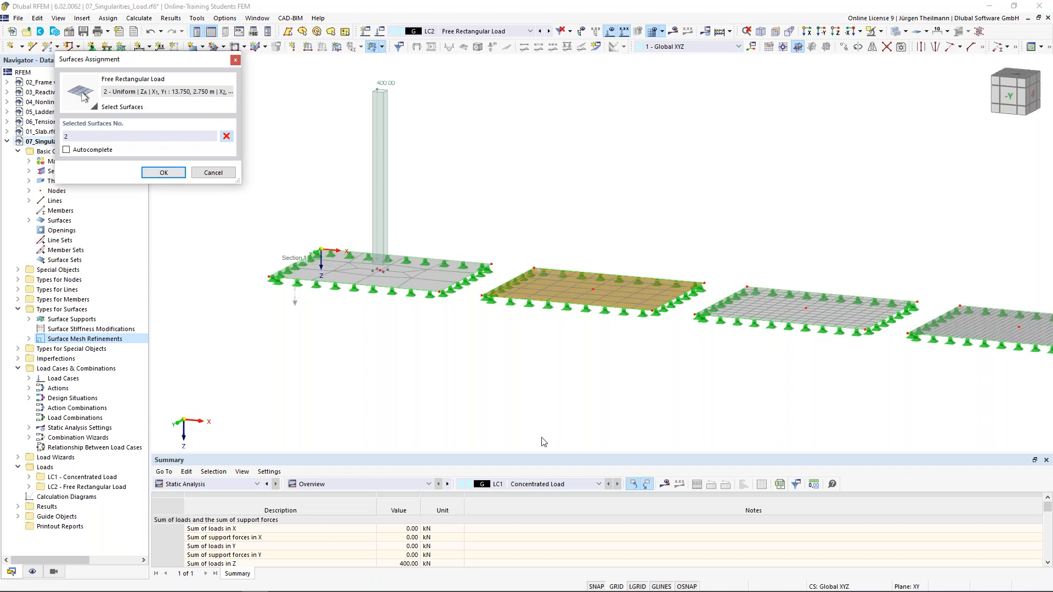
pyautogui.press('Return')
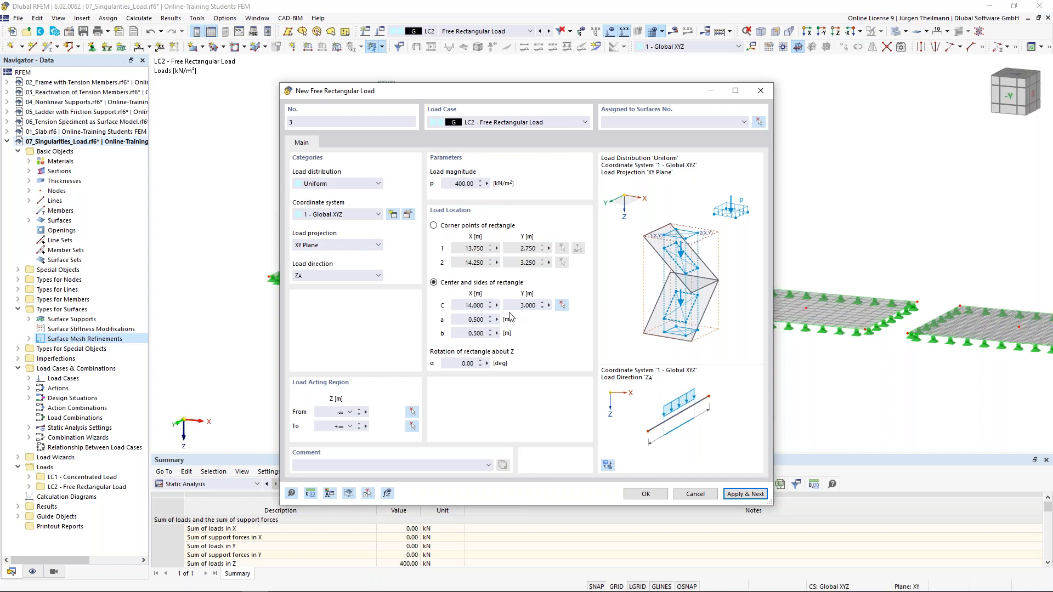
# Centre the third load at node X 24, Y 3 on surface 3 and apply it.
pyautogui.click(562, 305)
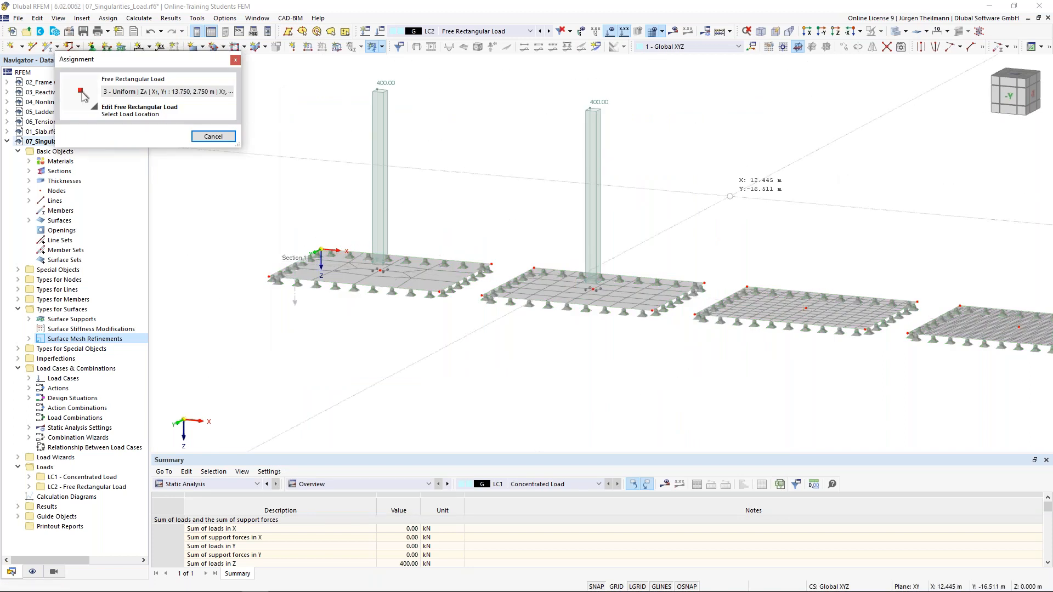
pyautogui.click(805, 308)
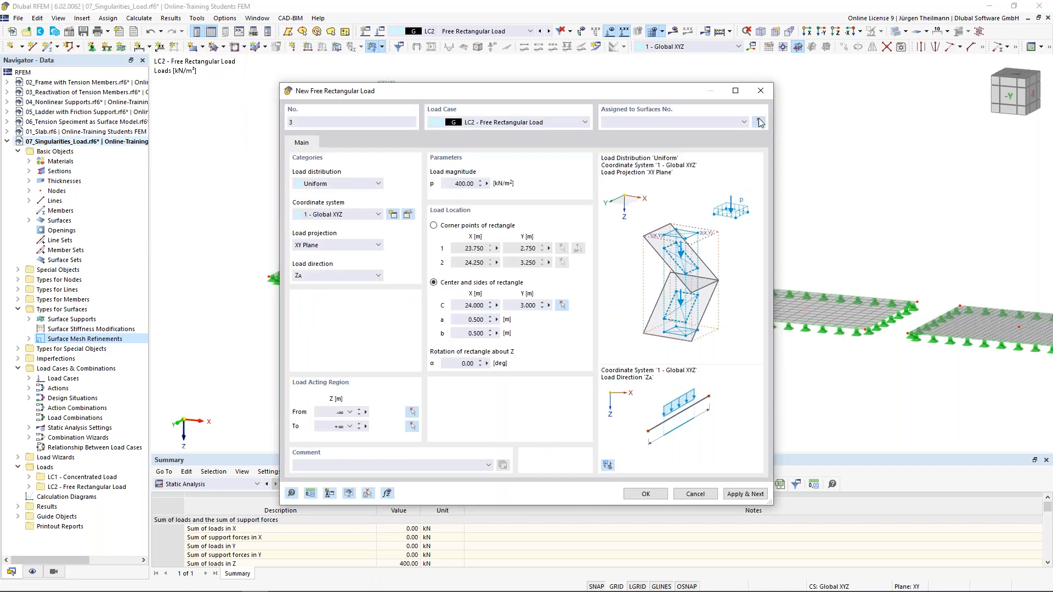
pyautogui.click(759, 122)
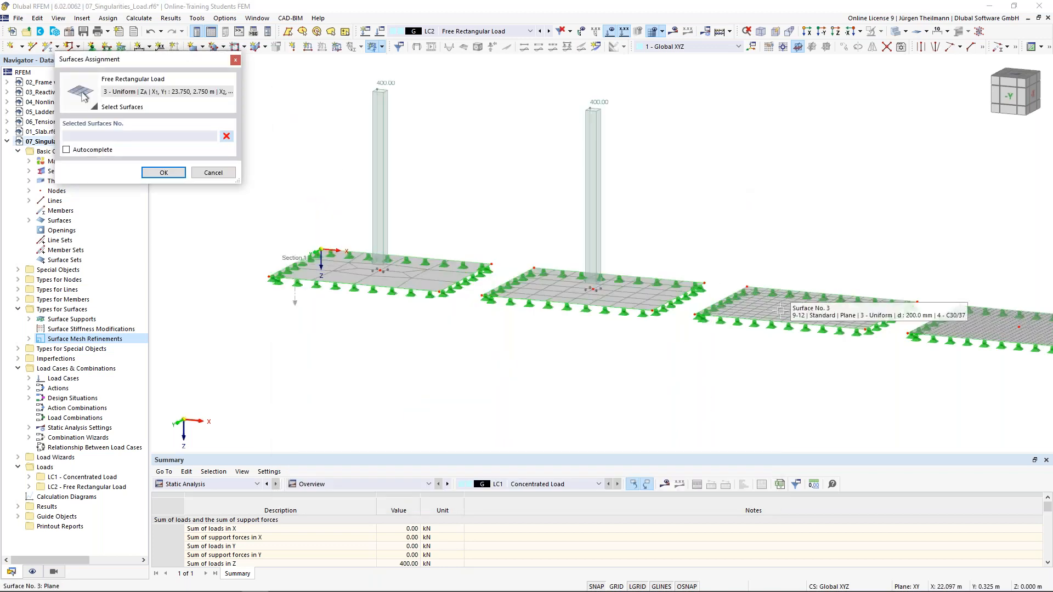
pyautogui.click(781, 311)
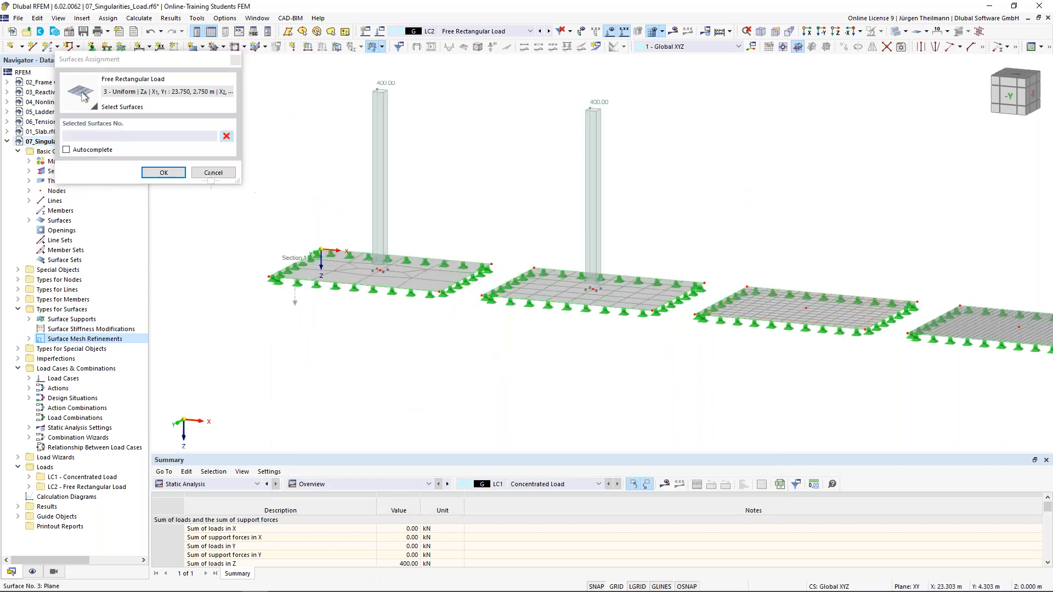
pyautogui.click(163, 173)
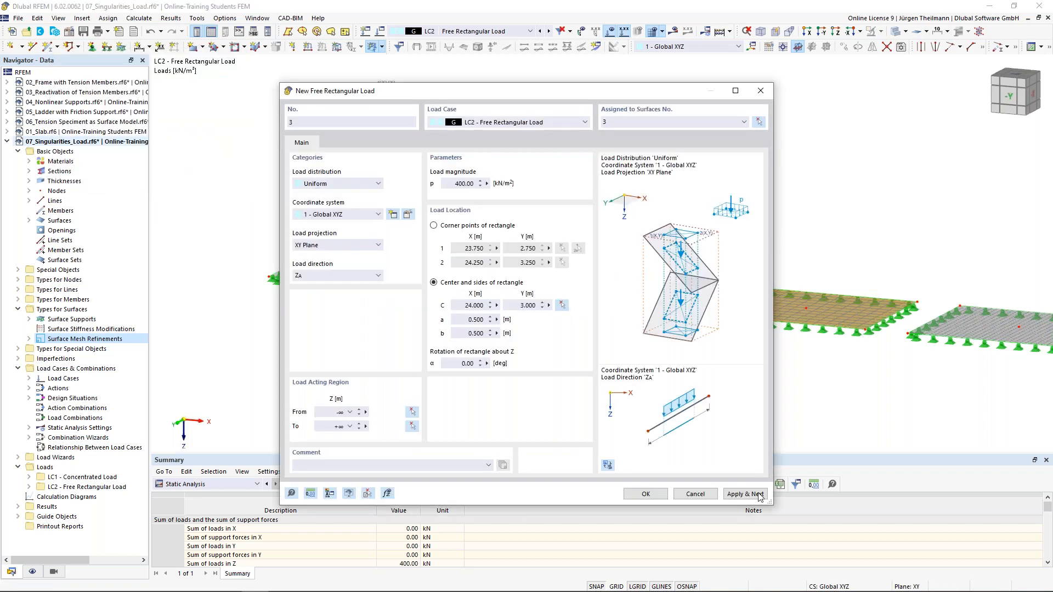
pyautogui.click(759, 495)
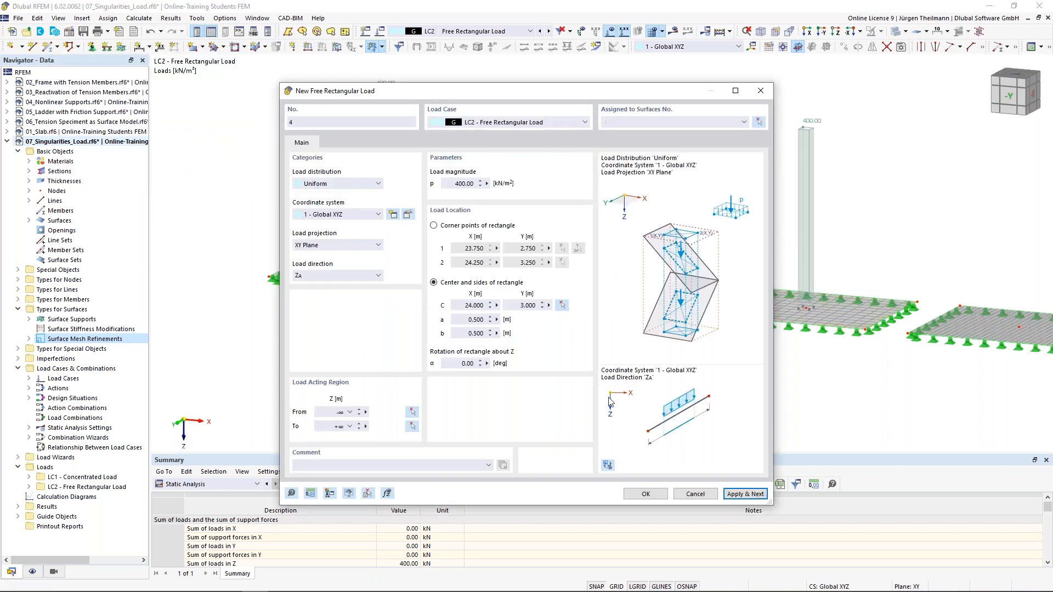
# Centre the fourth load at node X 34, Y 3 on surface 4 and create it.
pyautogui.click(561, 305)
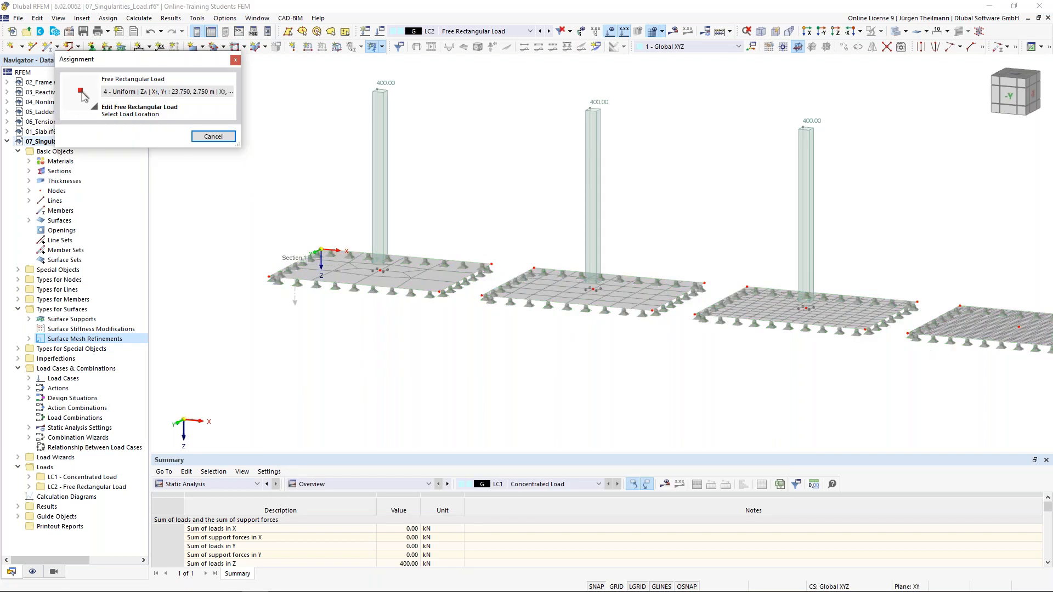
pyautogui.click(1019, 327)
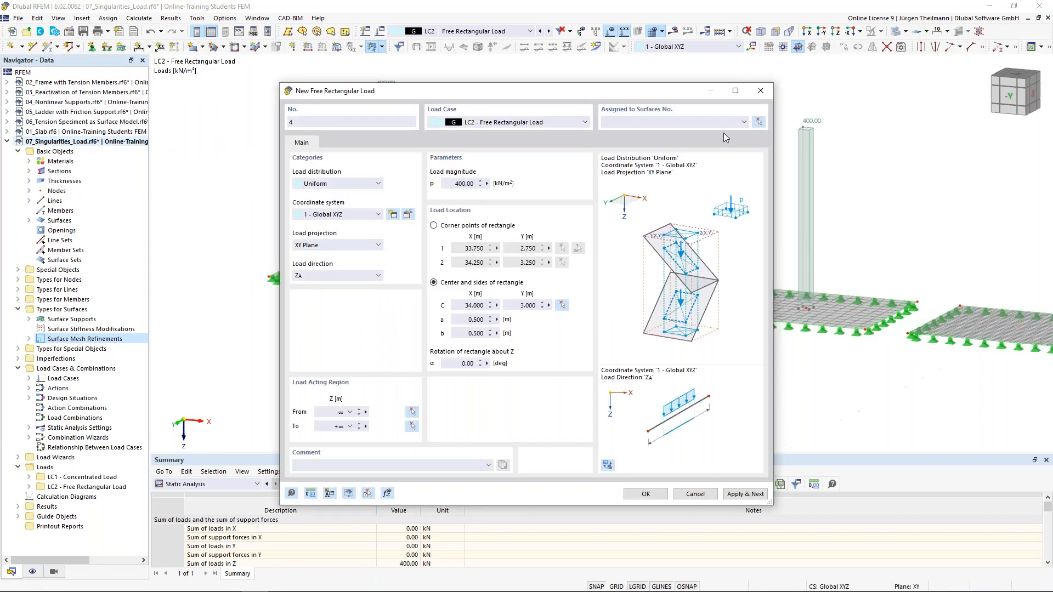
pyautogui.click(759, 122)
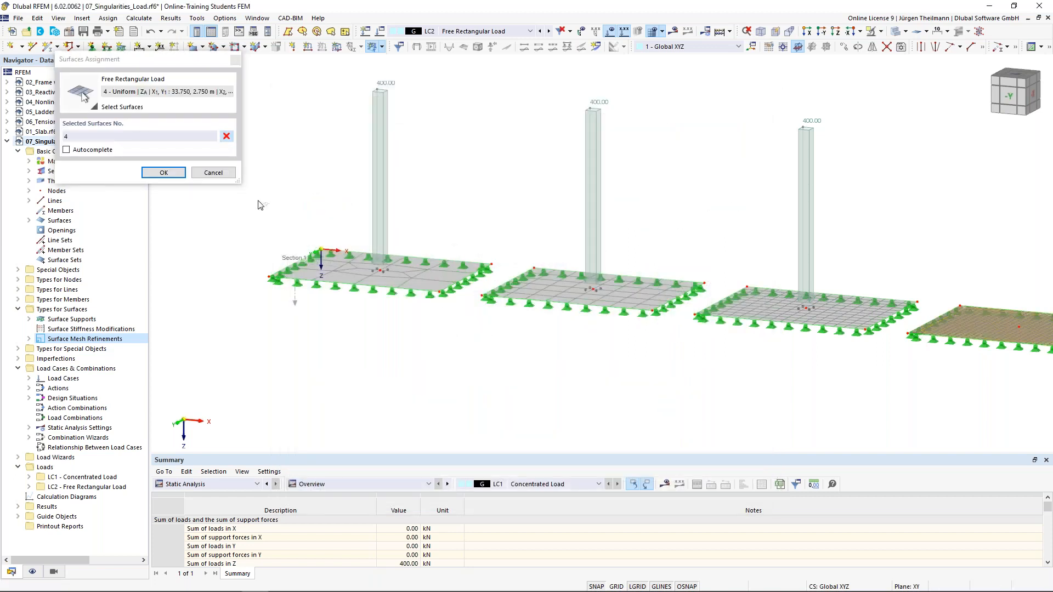
pyautogui.click(163, 173)
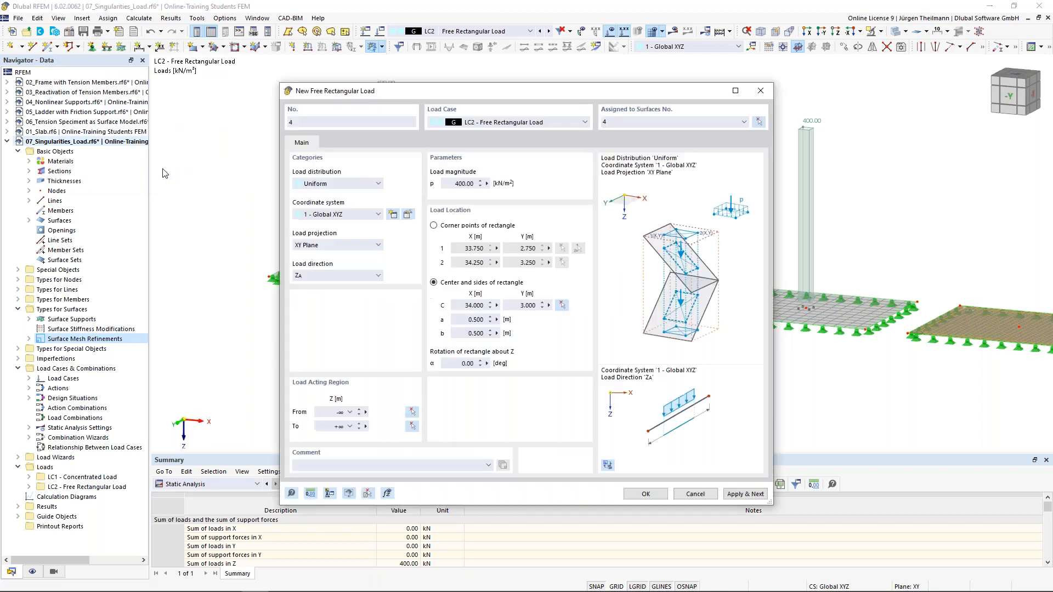
pyautogui.click(631, 495)
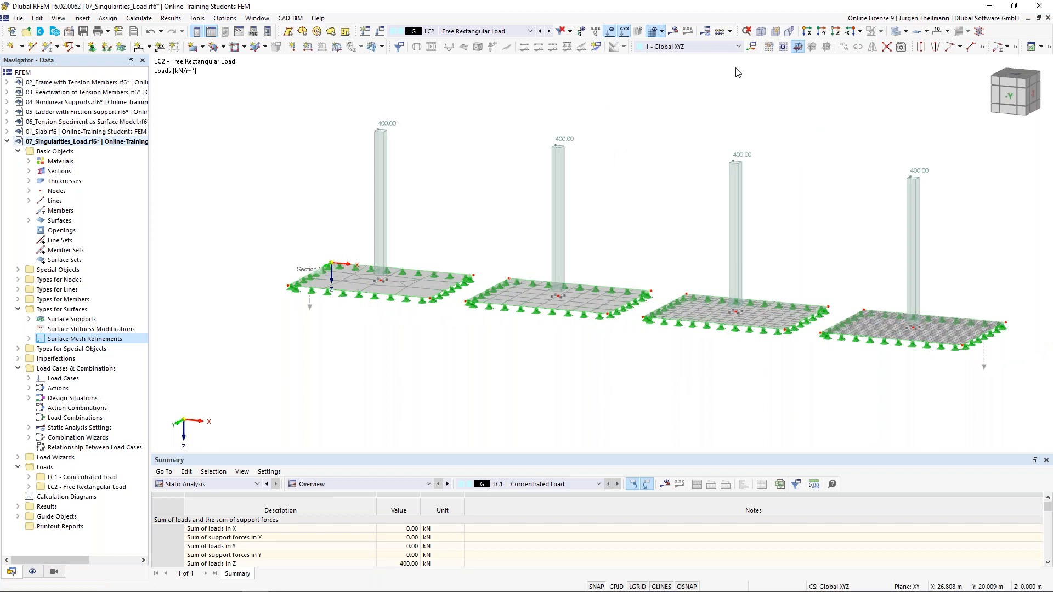
pyautogui.click(674, 33)
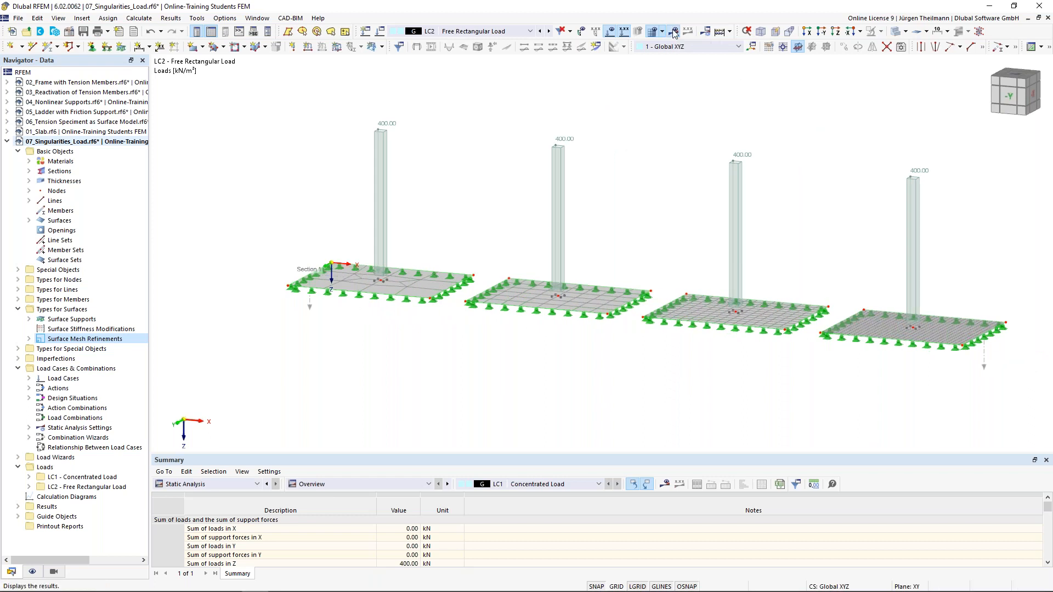
# Calculate LC2 and frame the mx moment diagrams of all four slabs.
pyautogui.click(571, 348)
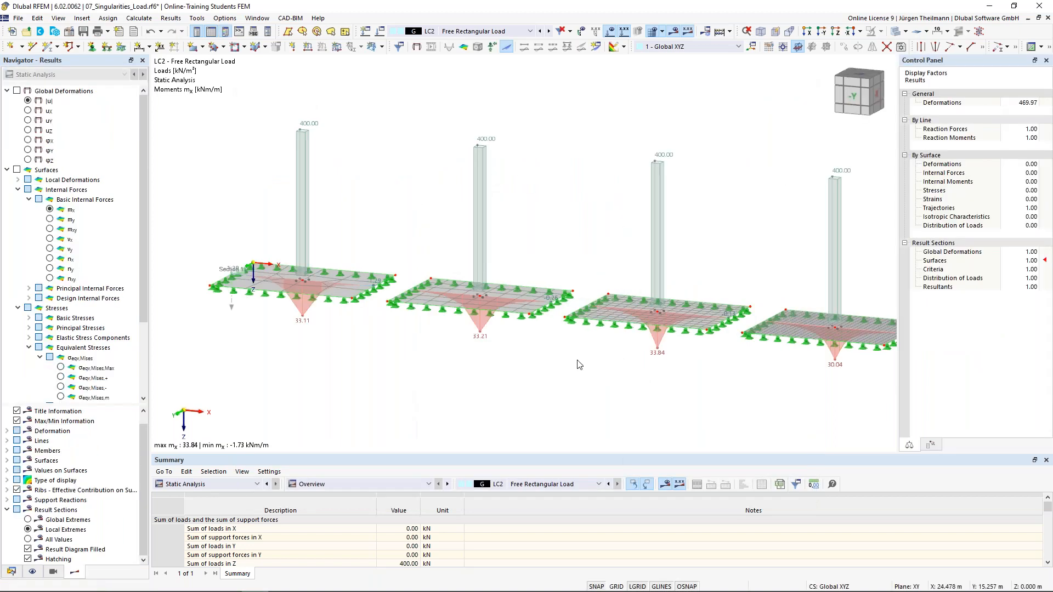
pyautogui.moveTo(629, 289); pyautogui.dragTo(612, 277, button='middle')
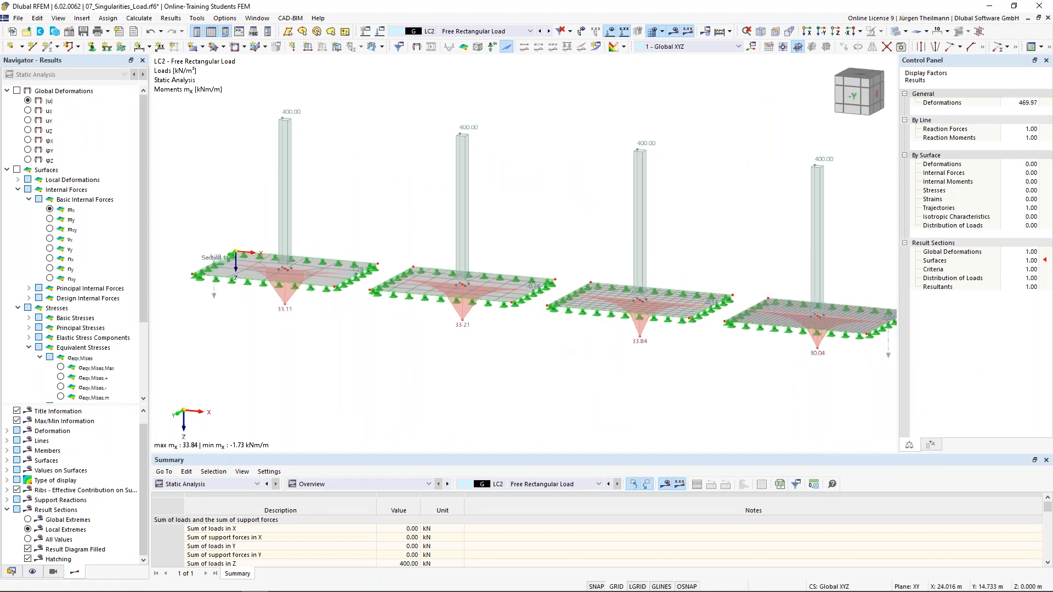
pyautogui.moveTo(571, 376); pyautogui.dragTo(547, 359, button='middle')
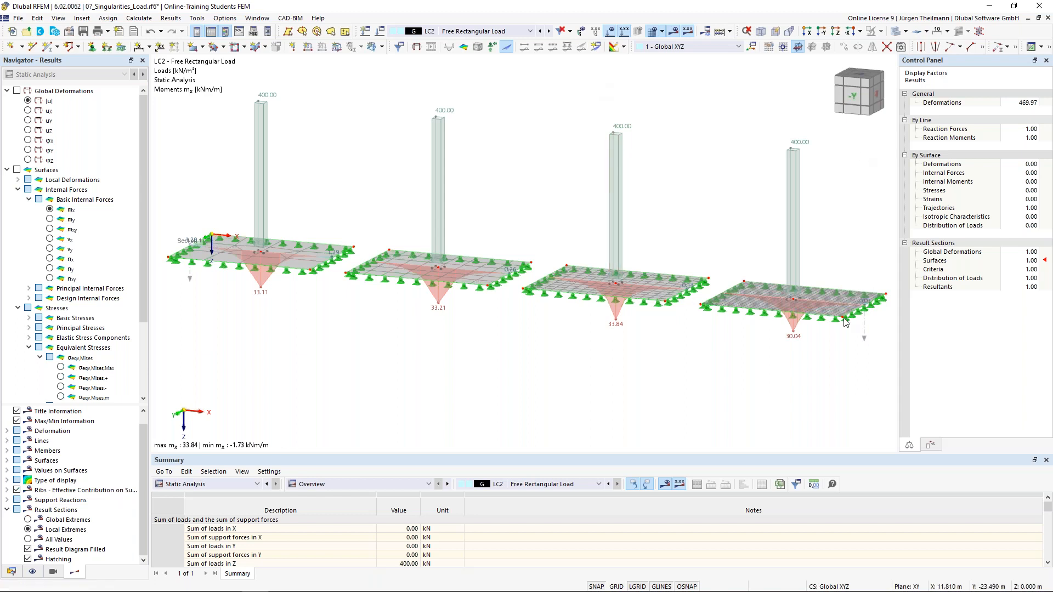
# Review the four slabs' mx moments, then save and close 07_Singularities_Load.
pyautogui.moveTo(799, 305)
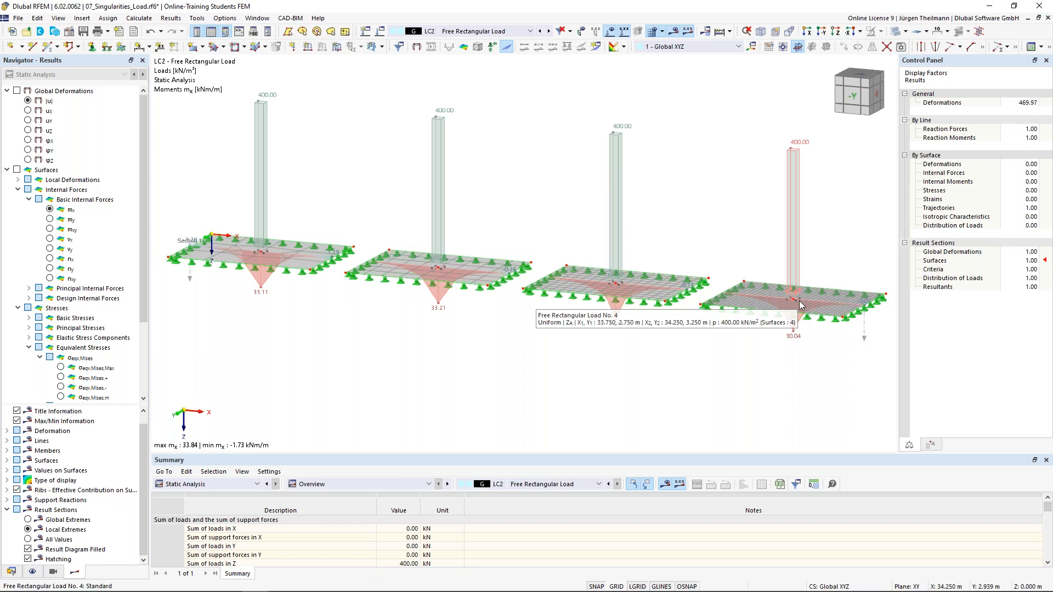
pyautogui.scroll(2, 798, 300)
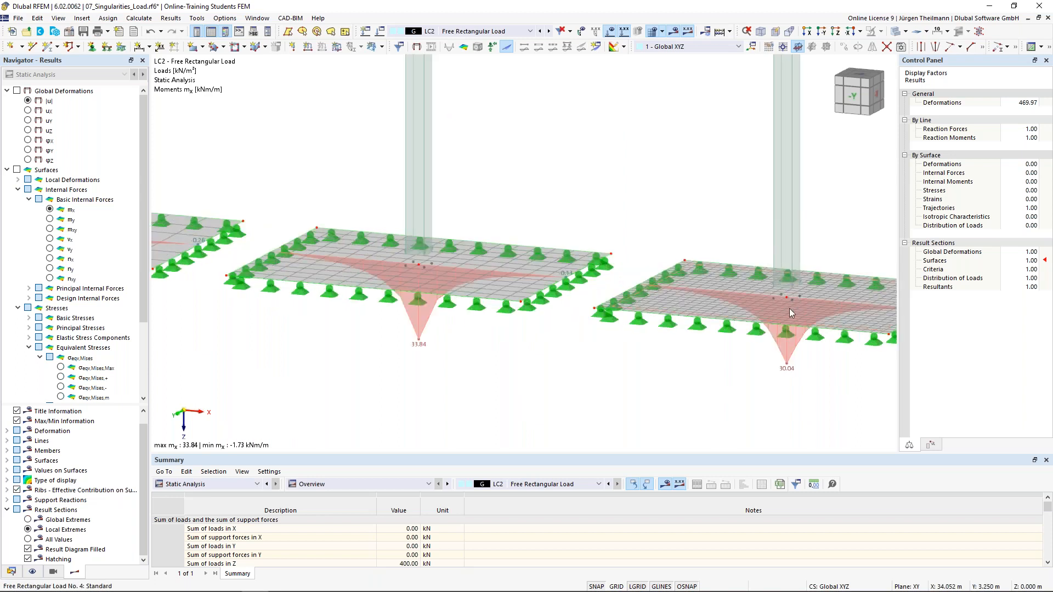
pyautogui.scroll(-3, 789, 308)
pyautogui.scroll(-1, 789, 308)
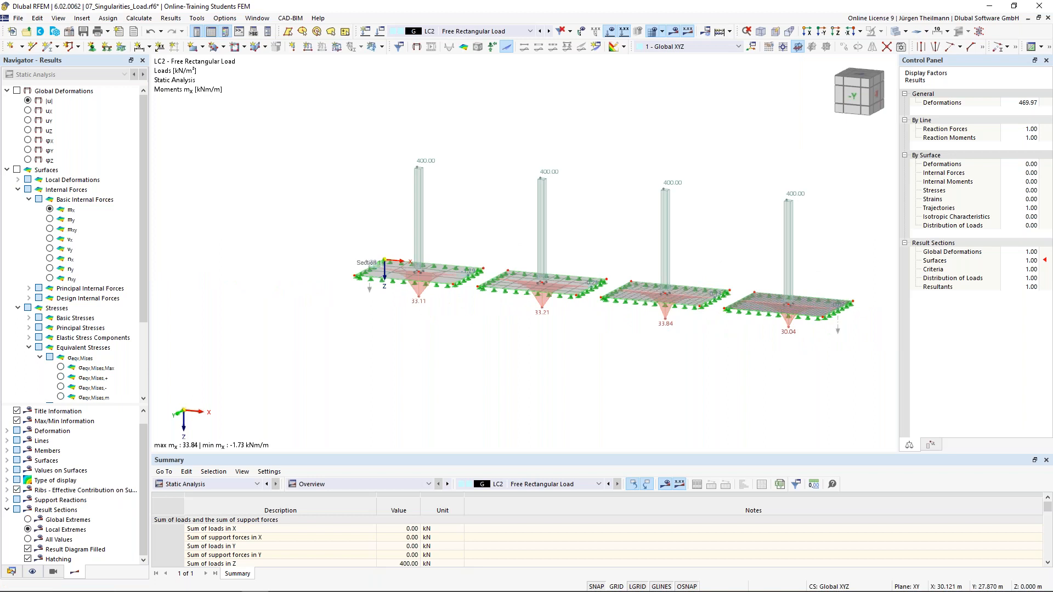
pyautogui.scroll(2, 570, 369)
pyautogui.scroll(1, 552, 359)
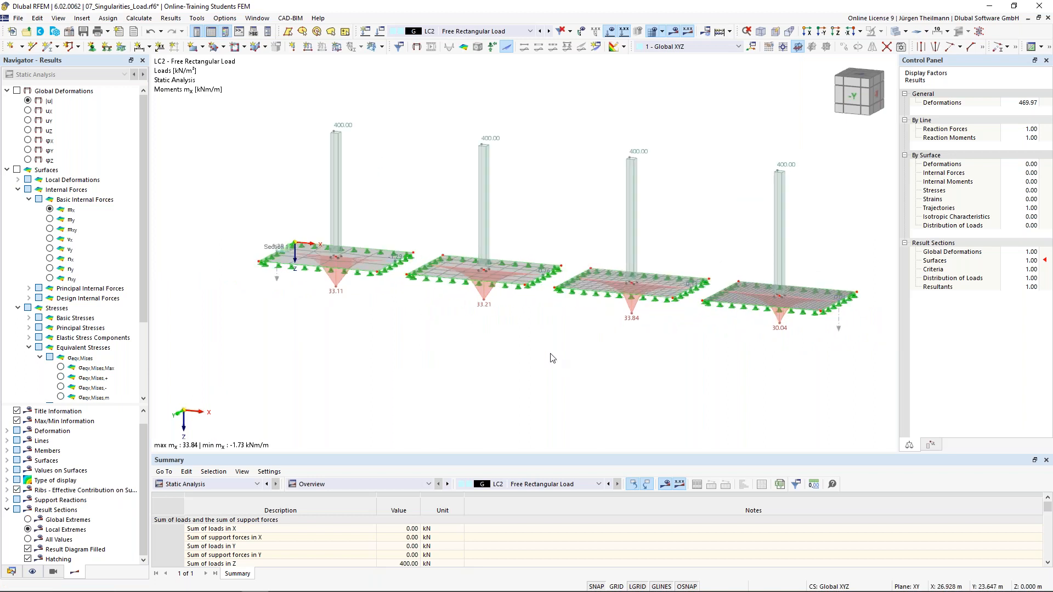
pyautogui.click(83, 33)
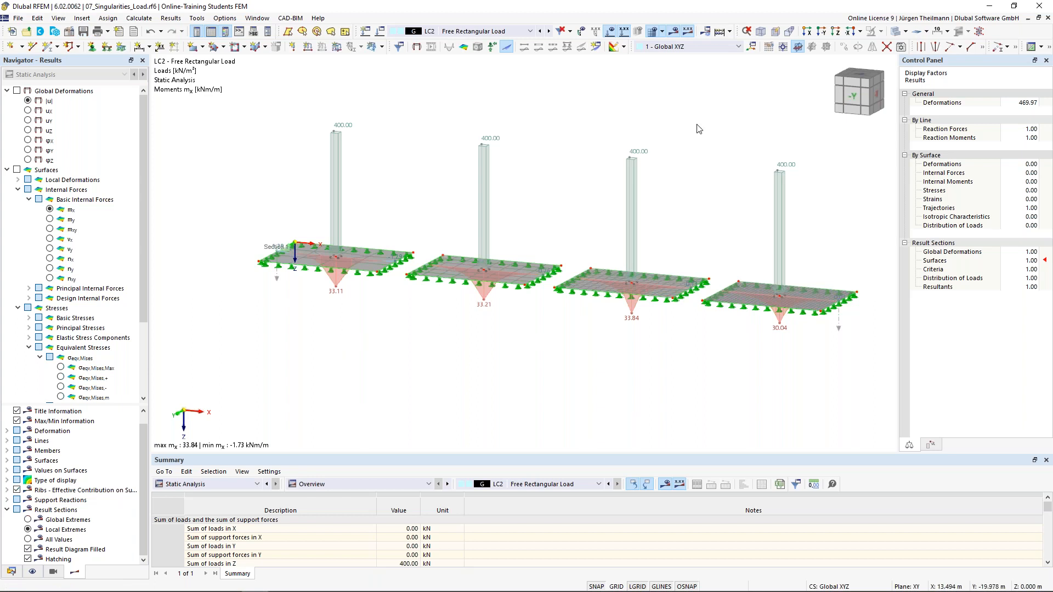
pyautogui.click(1047, 19)
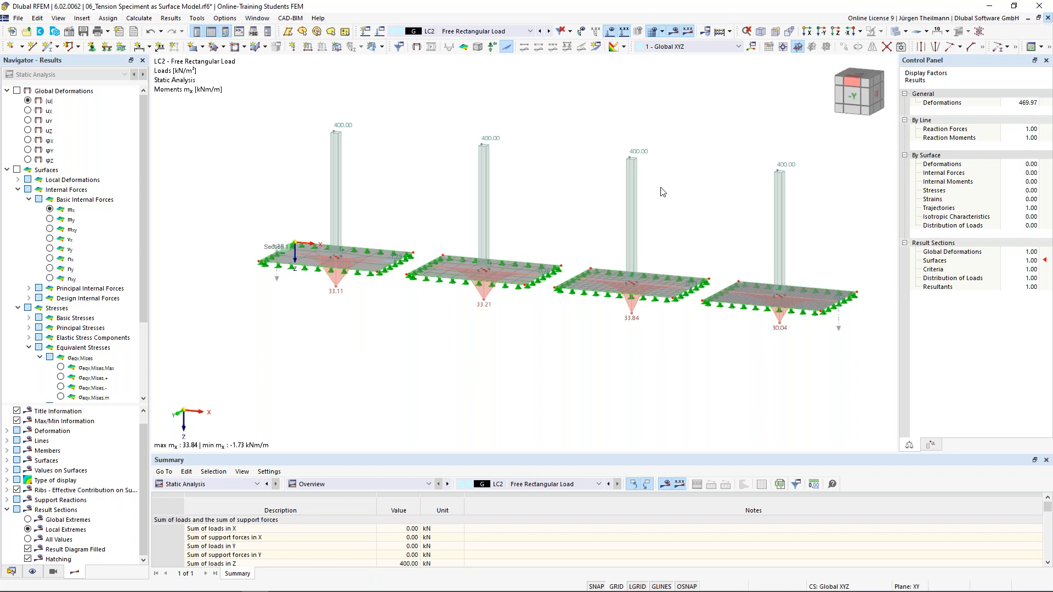
# Save and close the tension specimen and ladder models.
pyautogui.click(1047, 19)
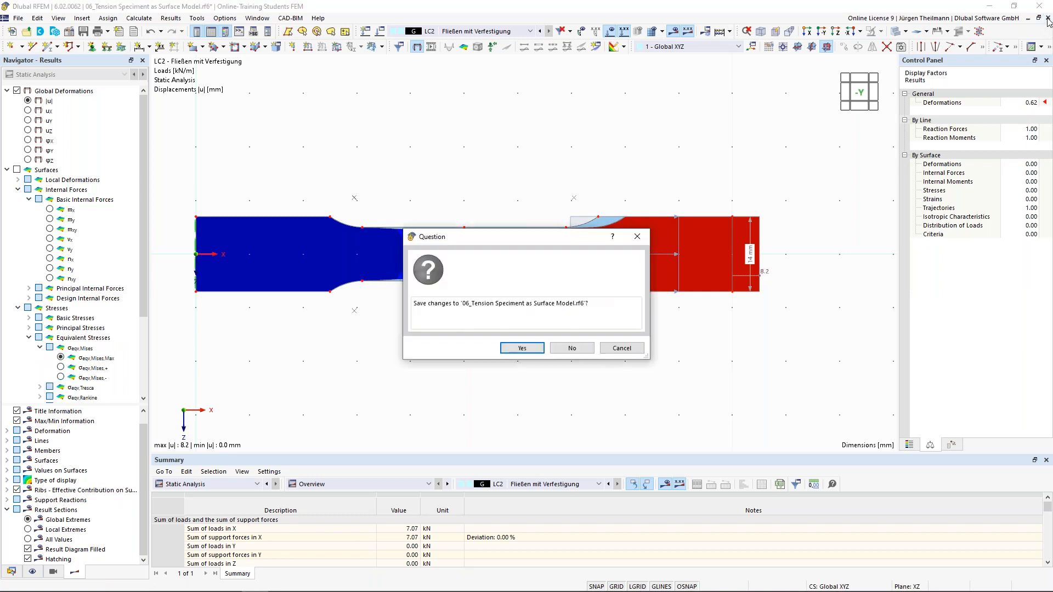
pyautogui.click(519, 348)
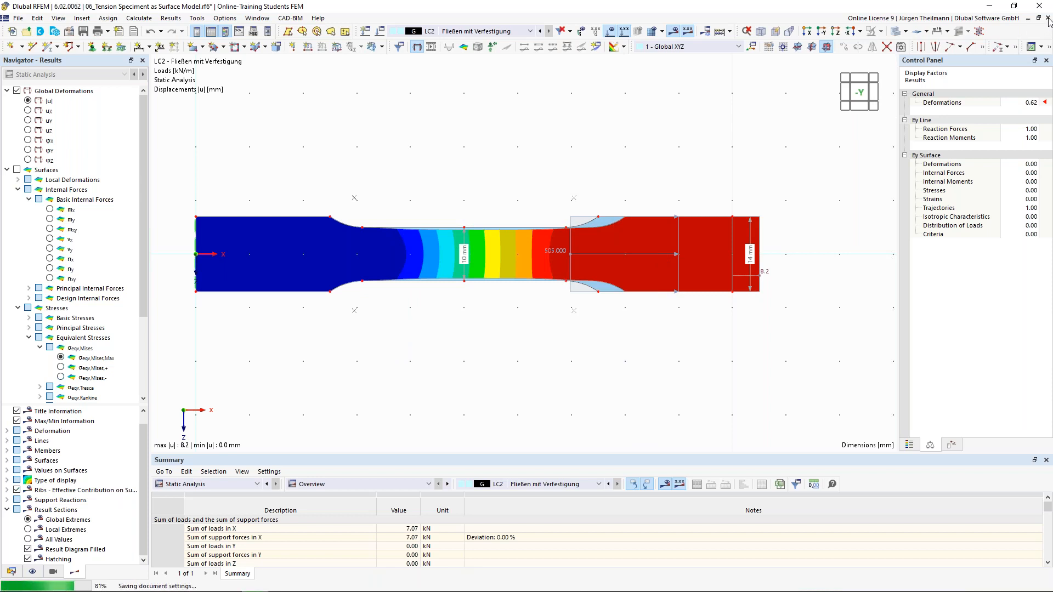
pyautogui.click(1048, 19)
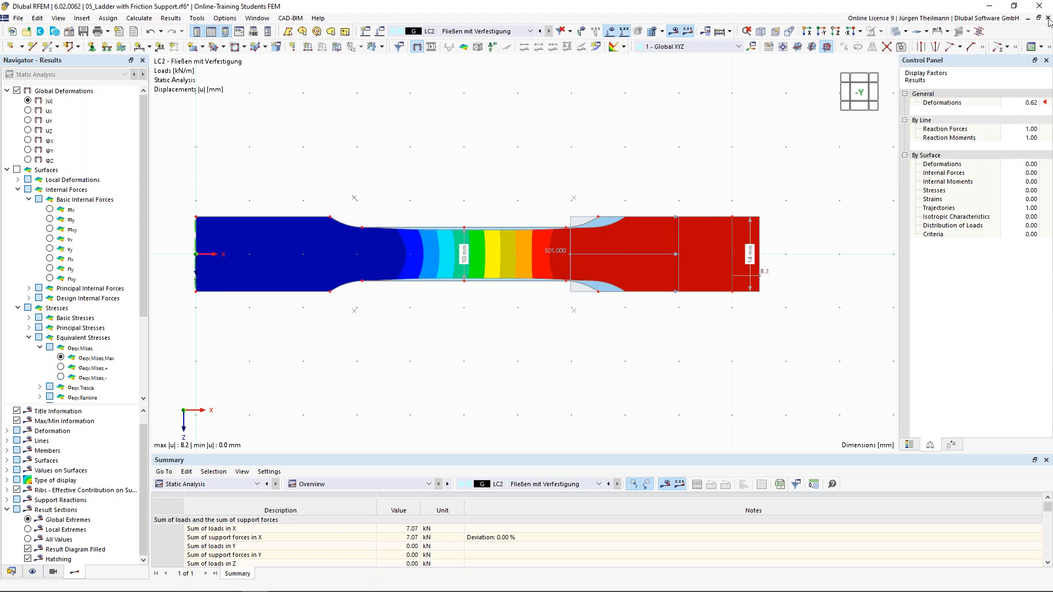
pyautogui.click(1048, 20)
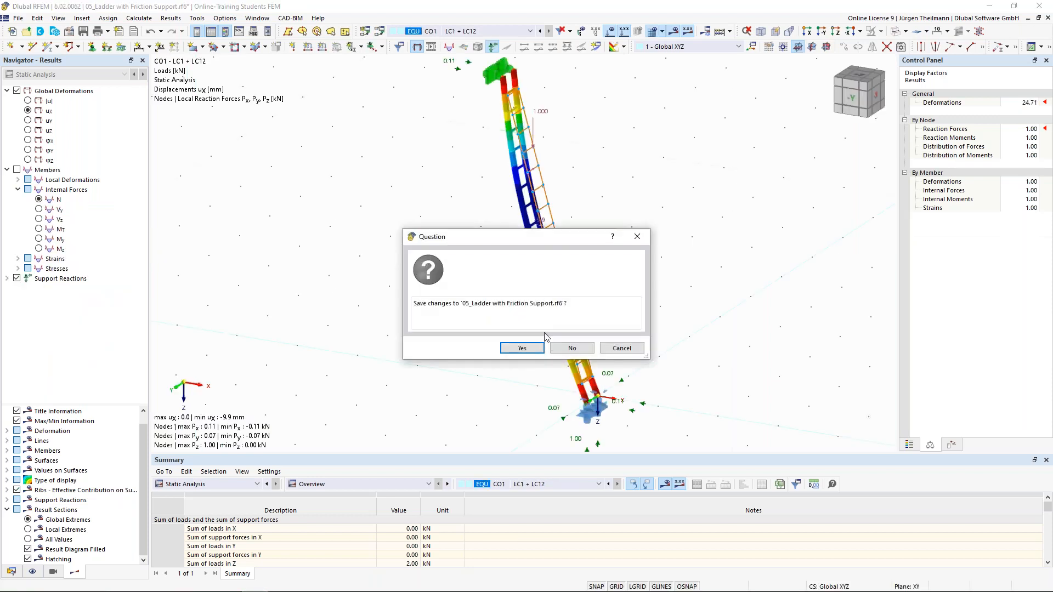
pyautogui.click(518, 348)
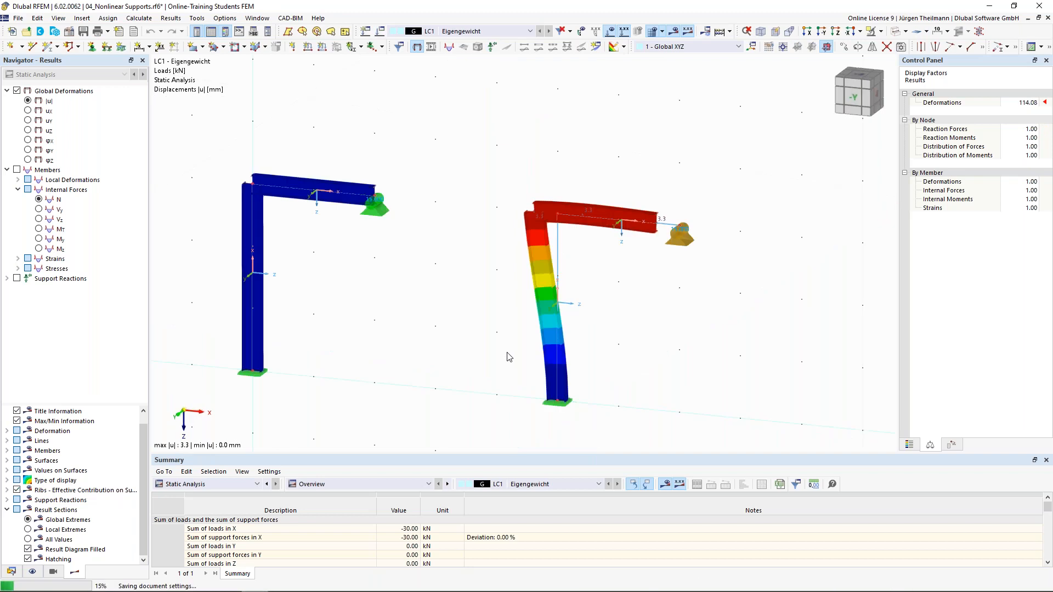
# Save and close the nonlinear supports, reactivation and frame-with-tension-members models.
pyautogui.click(1047, 18)
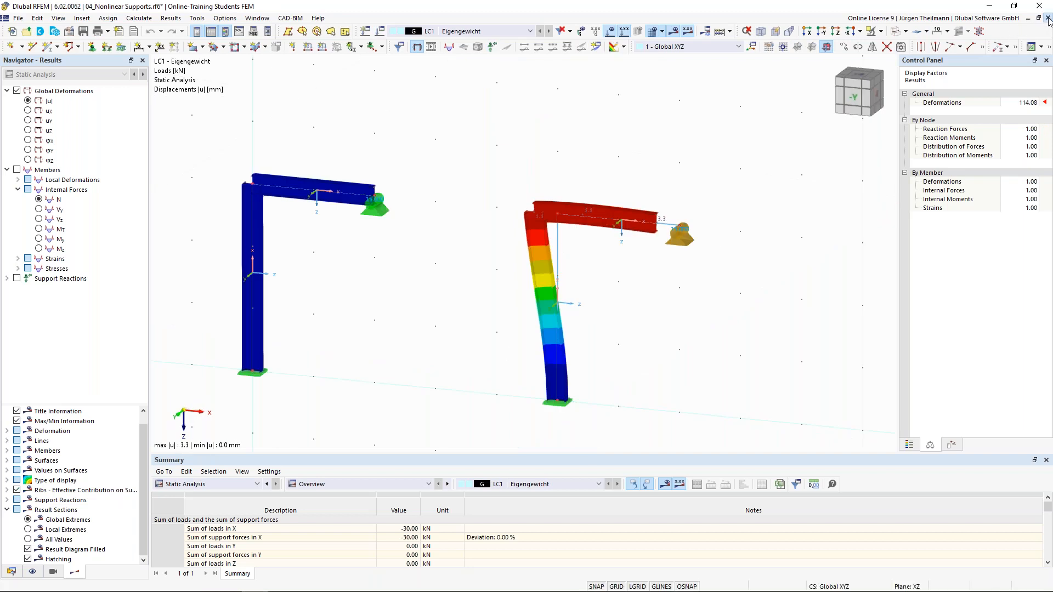
pyautogui.click(523, 348)
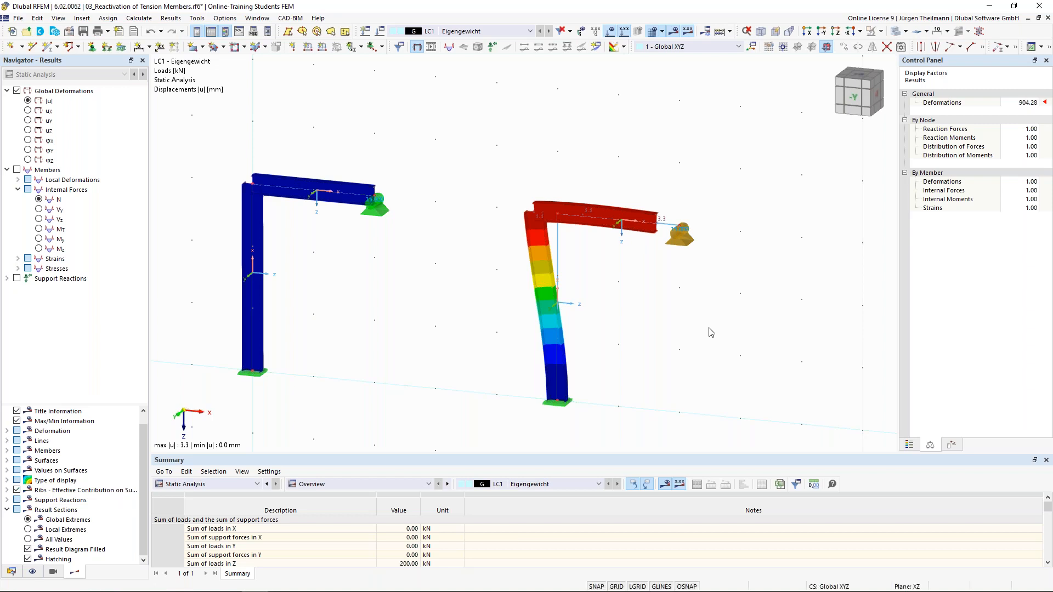
pyautogui.click(1047, 18)
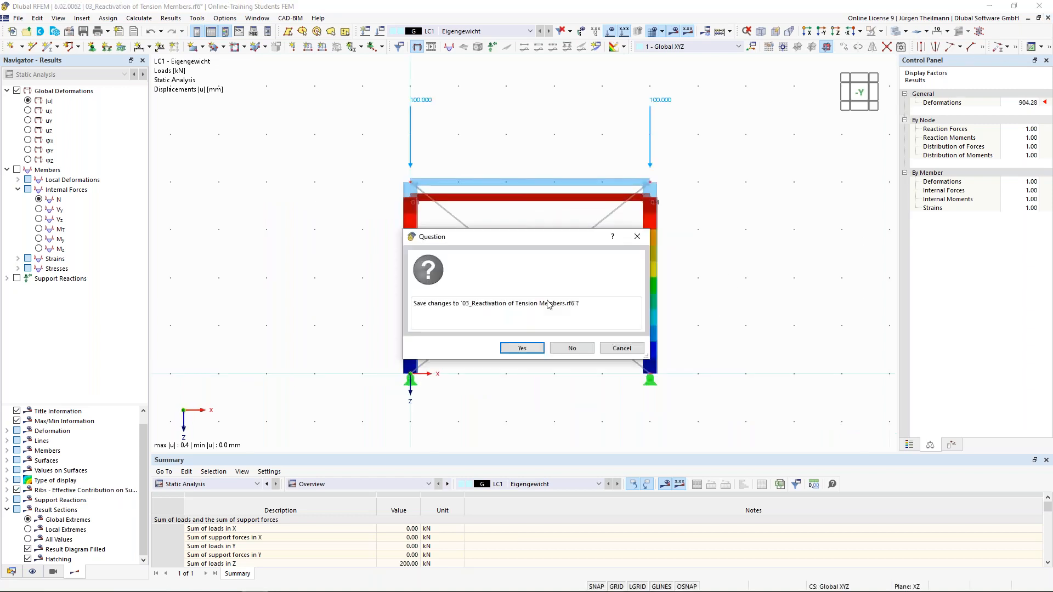
pyautogui.click(536, 350)
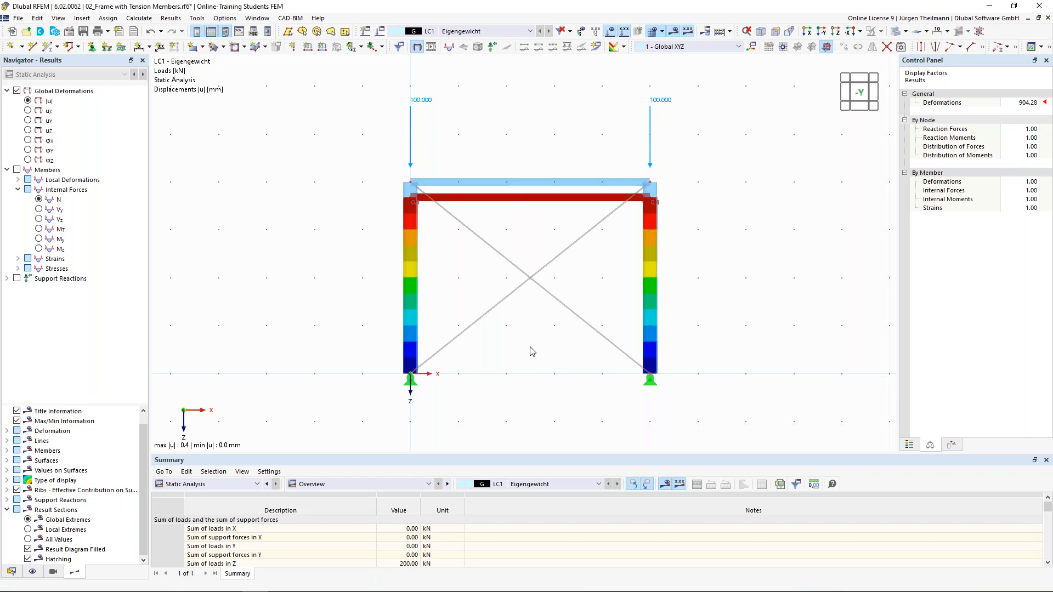
pyautogui.click(1046, 18)
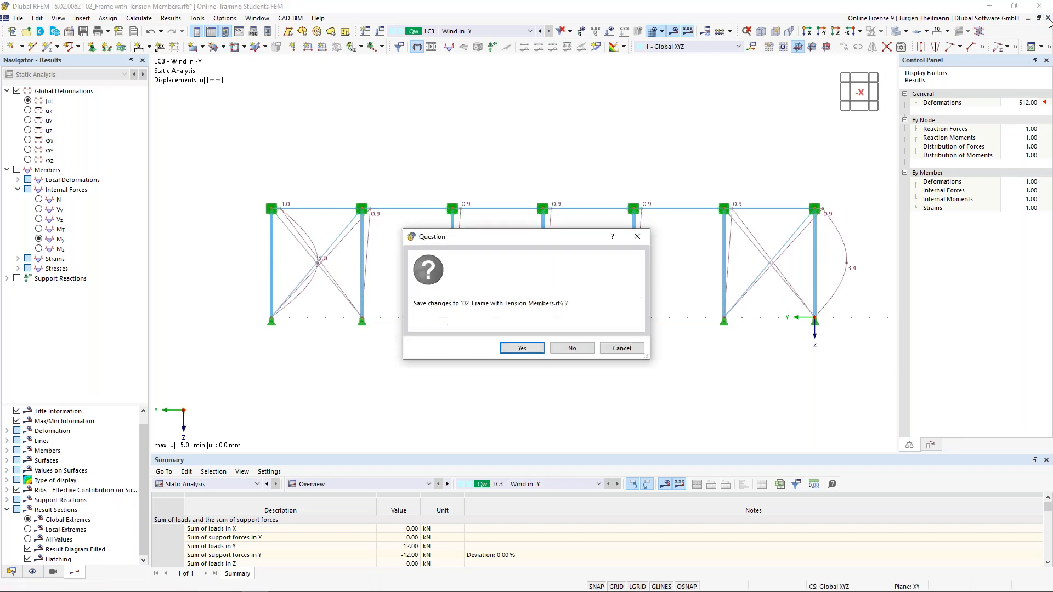
pyautogui.click(522, 349)
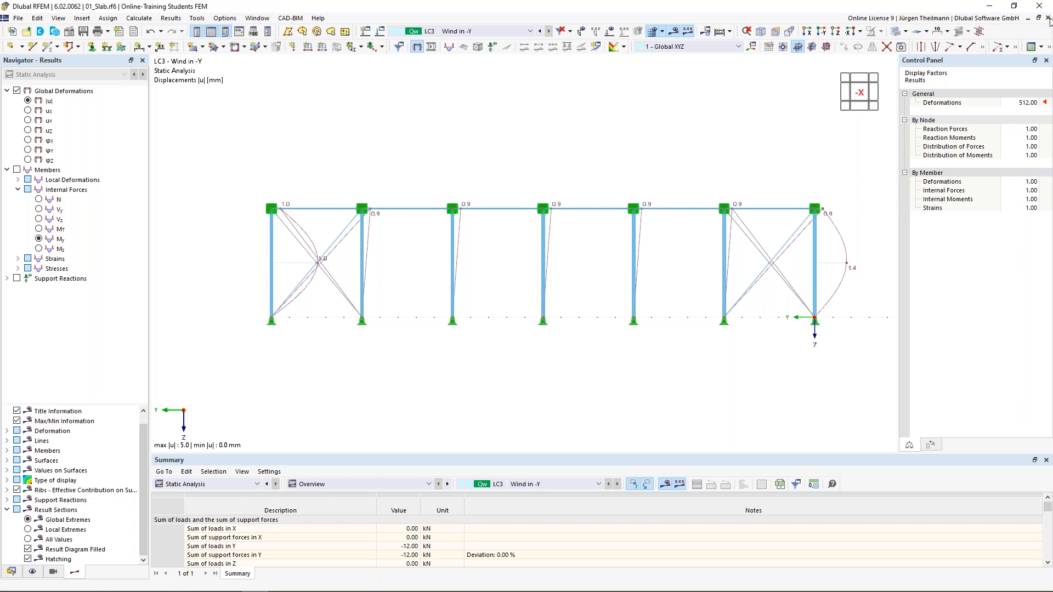
pyautogui.click(1048, 18)
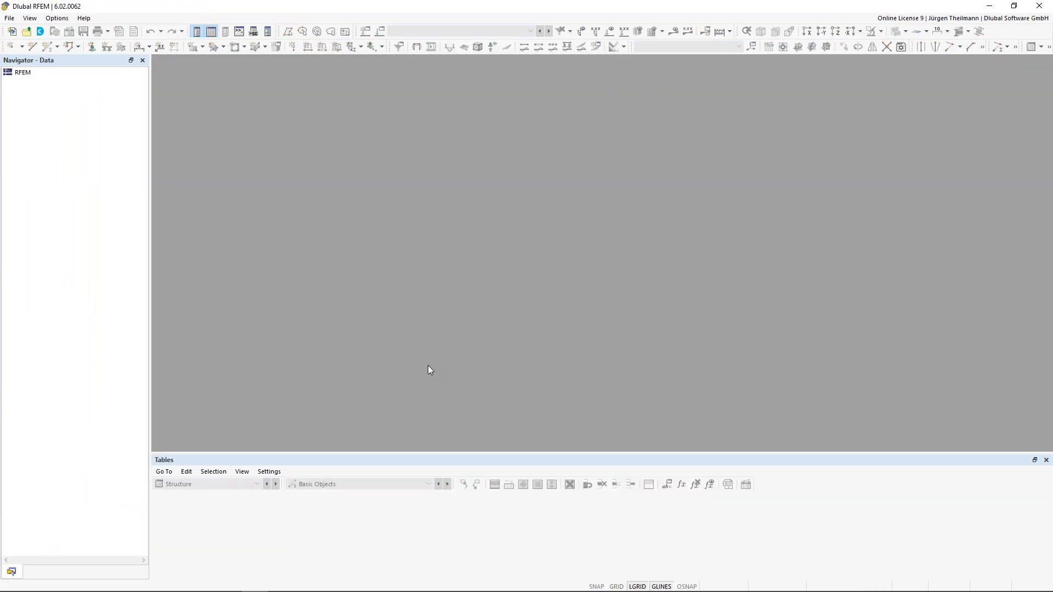
# Create the 2D XY plate model '08_Singularity_Support' under project Online-Training Students FEM.
pyautogui.click(12, 33)
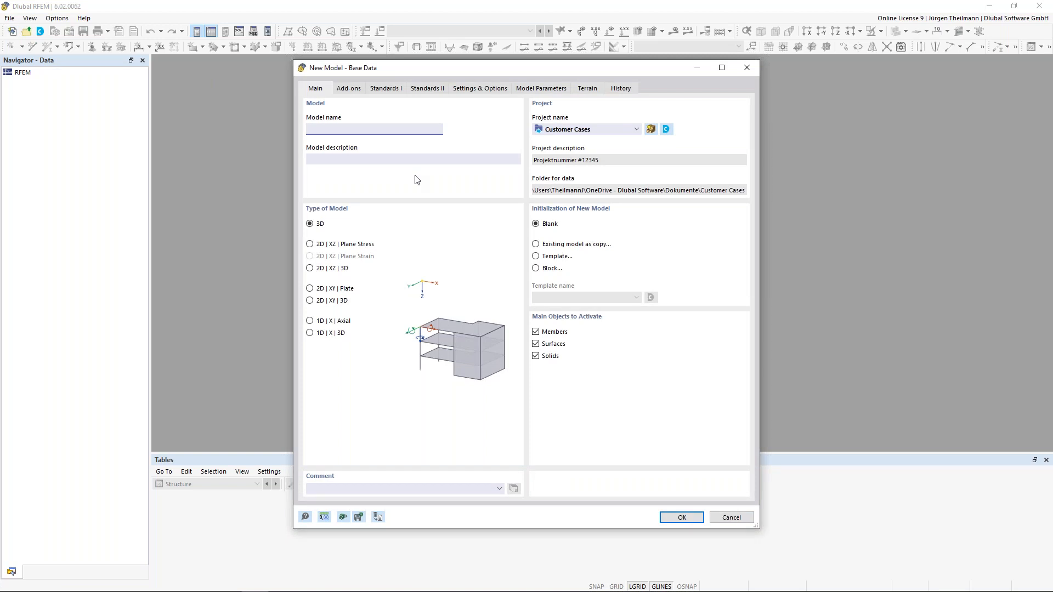
pyautogui.write('08_Singularity_Support')
pyautogui.click(596, 131)
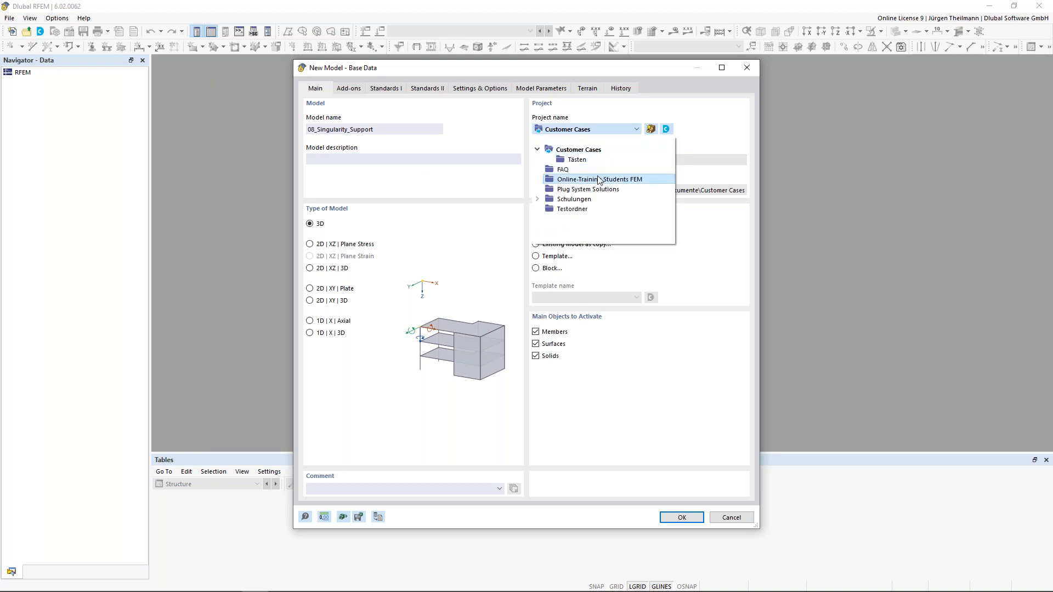
pyautogui.click(599, 180)
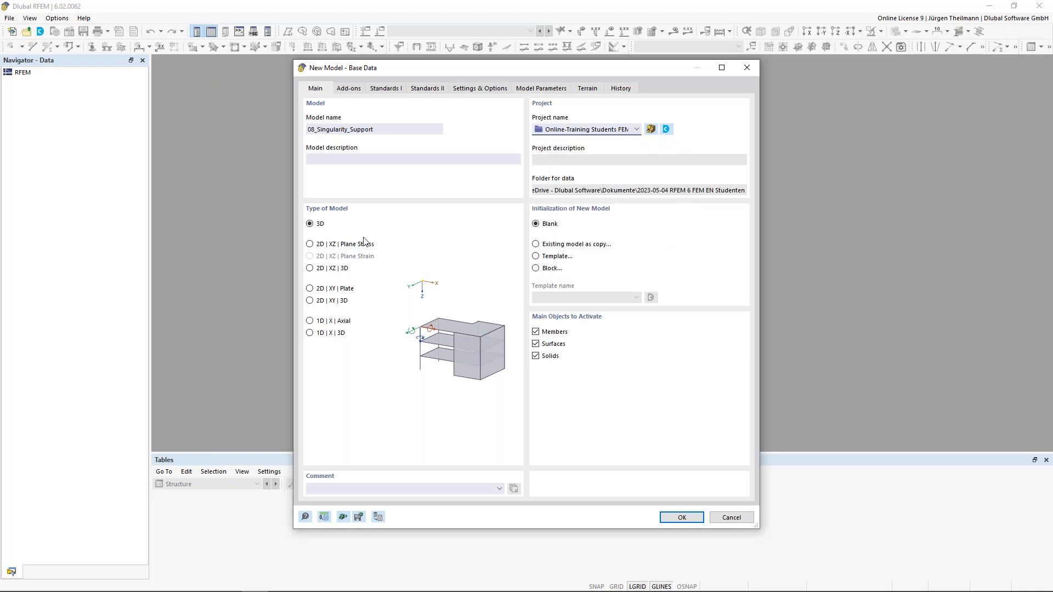
pyautogui.click(310, 289)
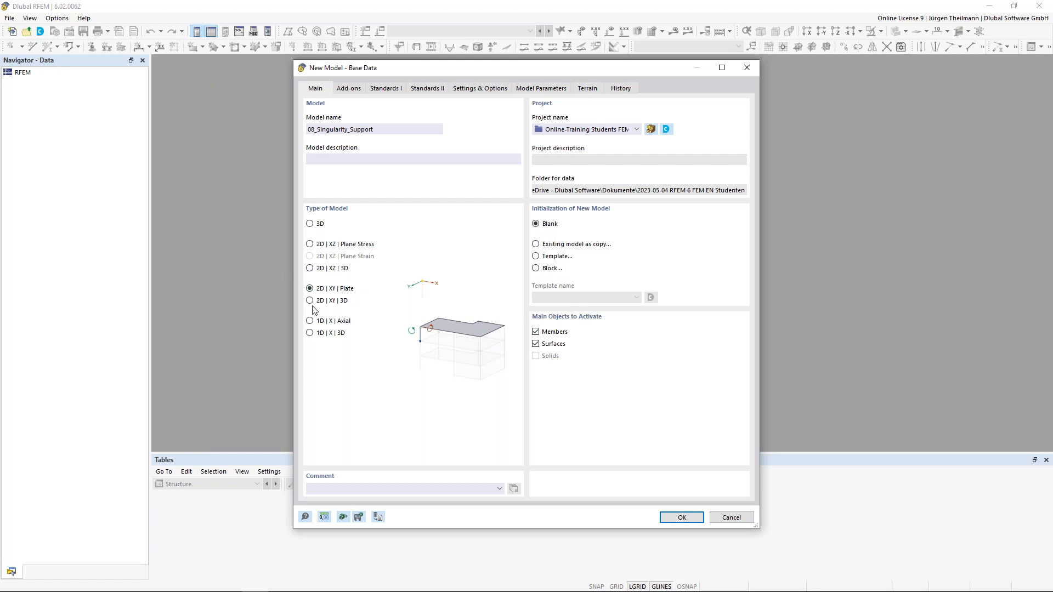
pyautogui.click(678, 518)
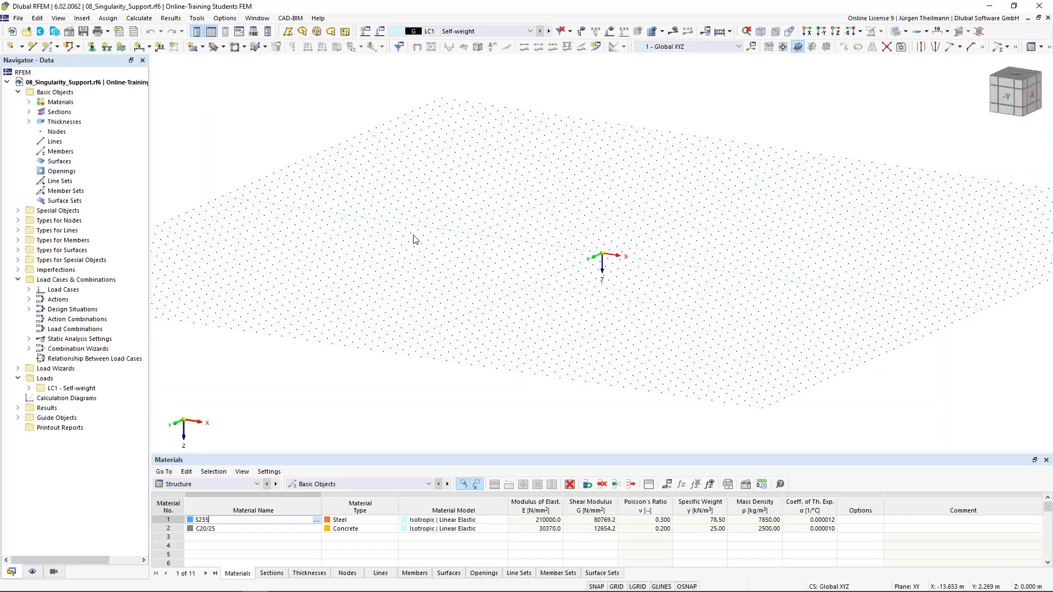
# Give the new rectangular surface a new 200 mm uniform C30/37 concrete thickness.
pyautogui.click(193, 48)
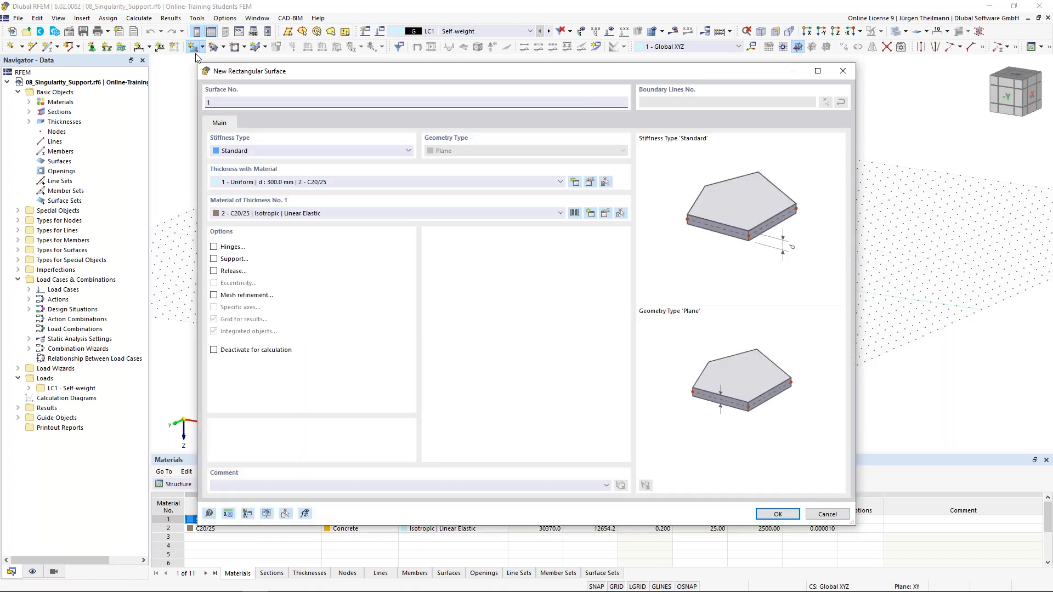
pyautogui.click(236, 183)
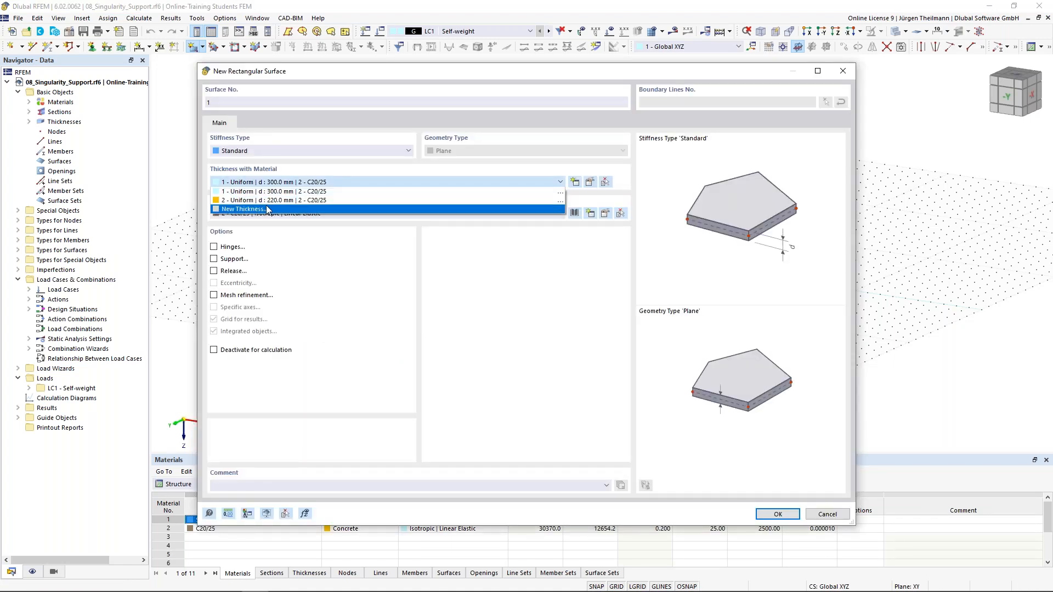
pyautogui.click(269, 210)
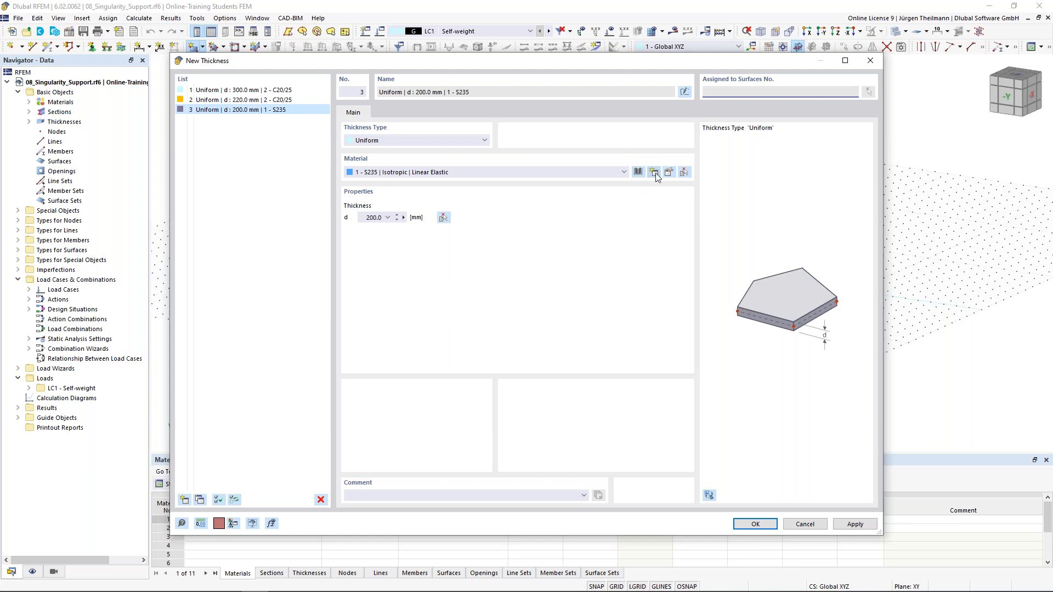
pyautogui.click(639, 172)
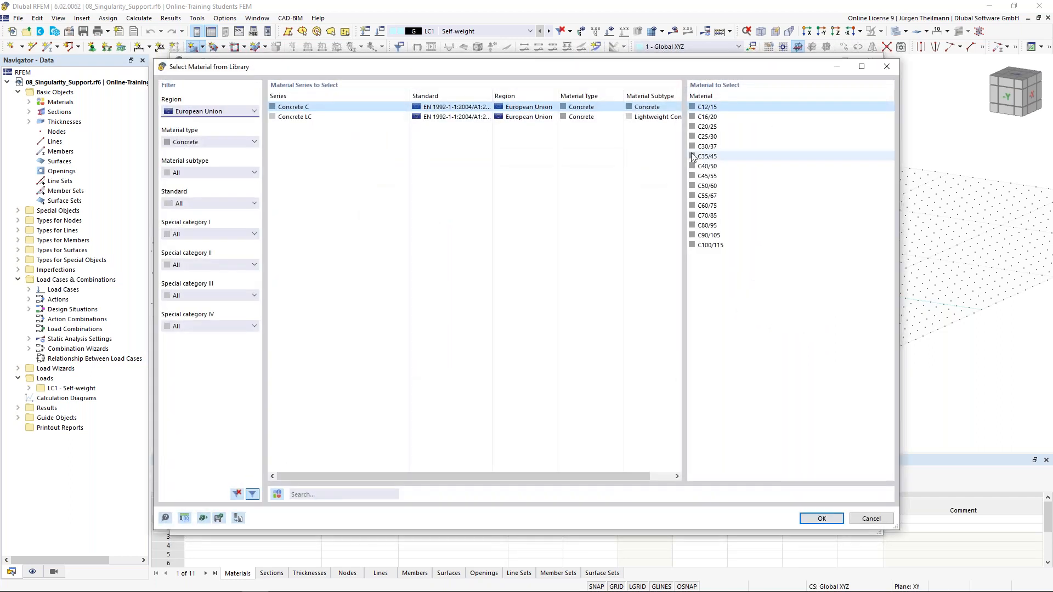
pyautogui.click(707, 147)
pyautogui.click(821, 519)
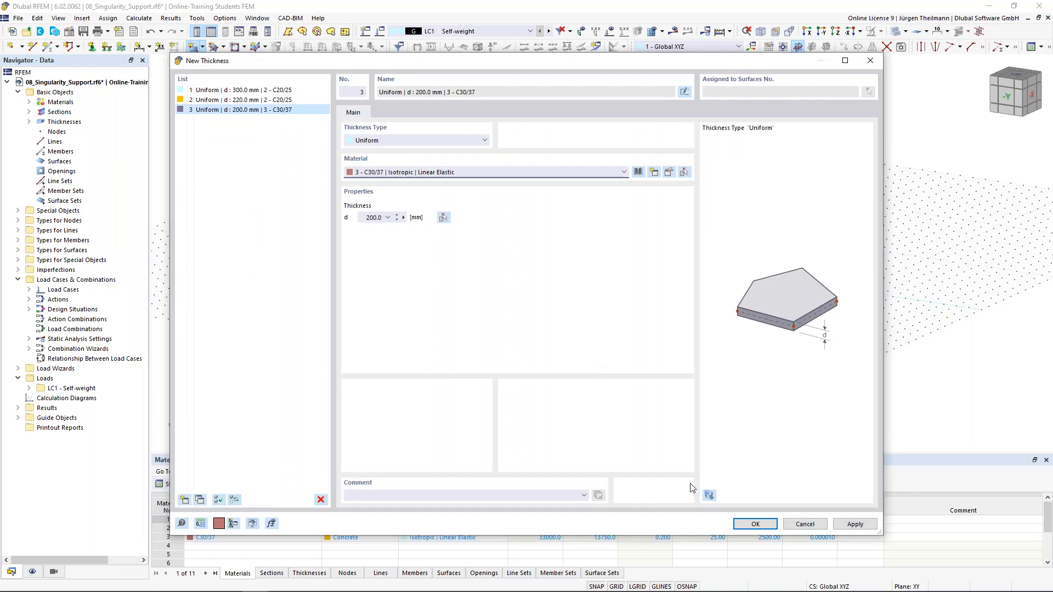
pyautogui.click(755, 523)
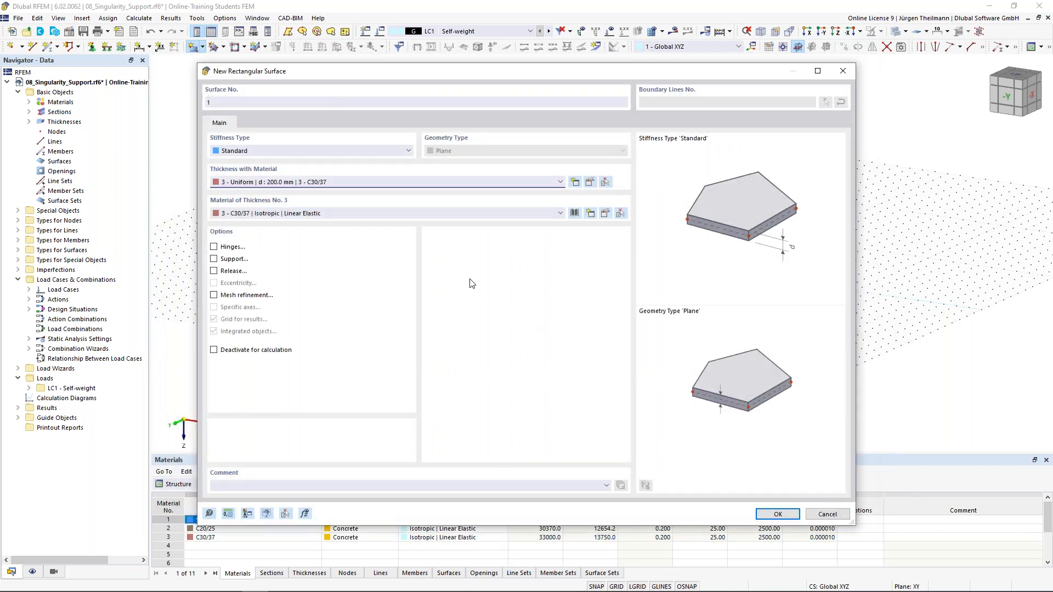
pyautogui.click(776, 515)
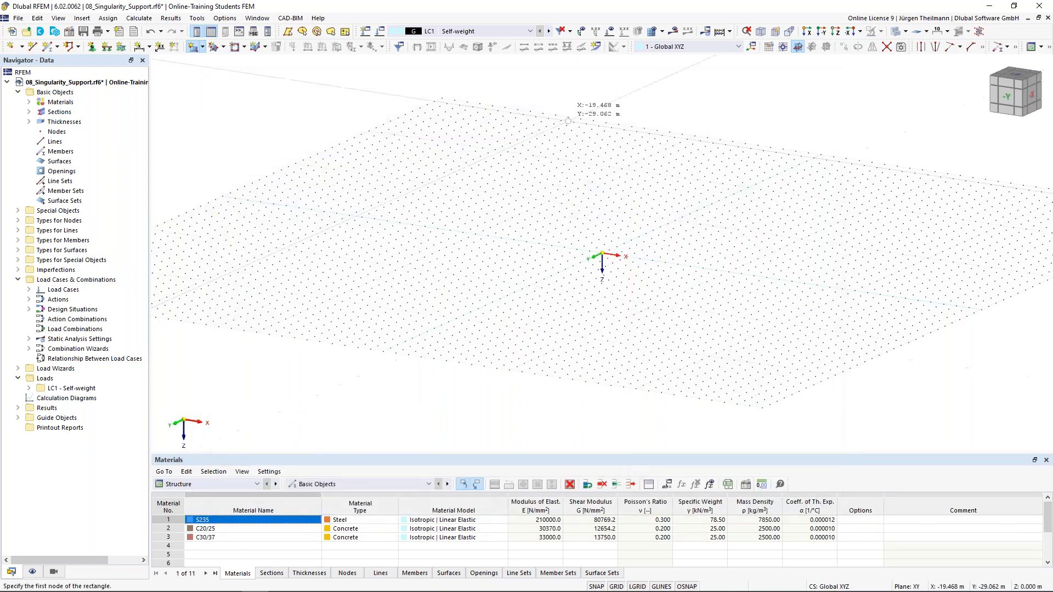
pyautogui.click(835, 32)
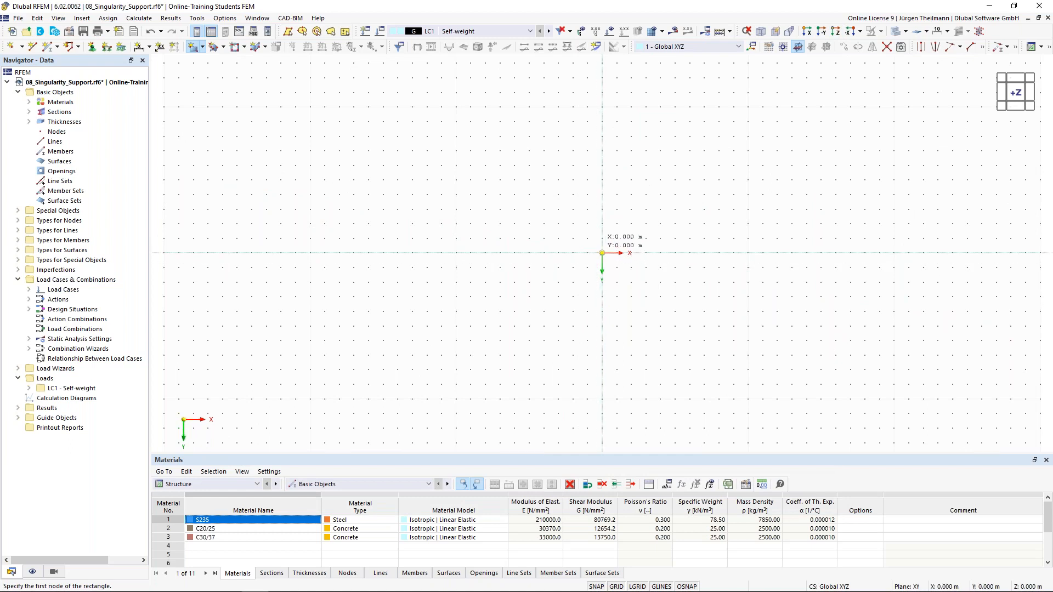
# Draw the rectangular slab from corner 0,0 to corner X 8 m, Y 4 m.
pyautogui.click(603, 253)
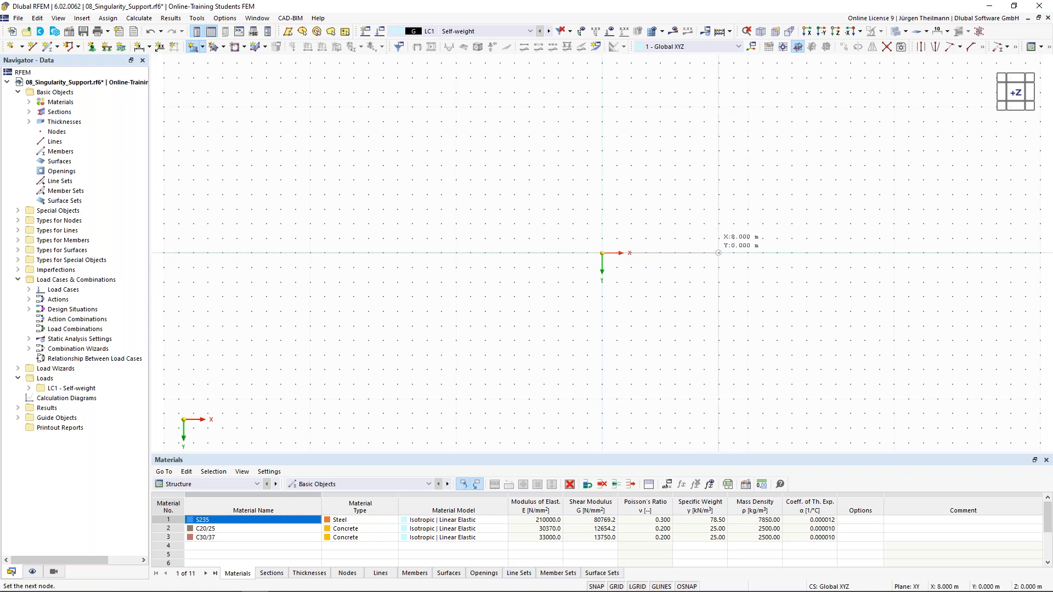
pyautogui.click(718, 311)
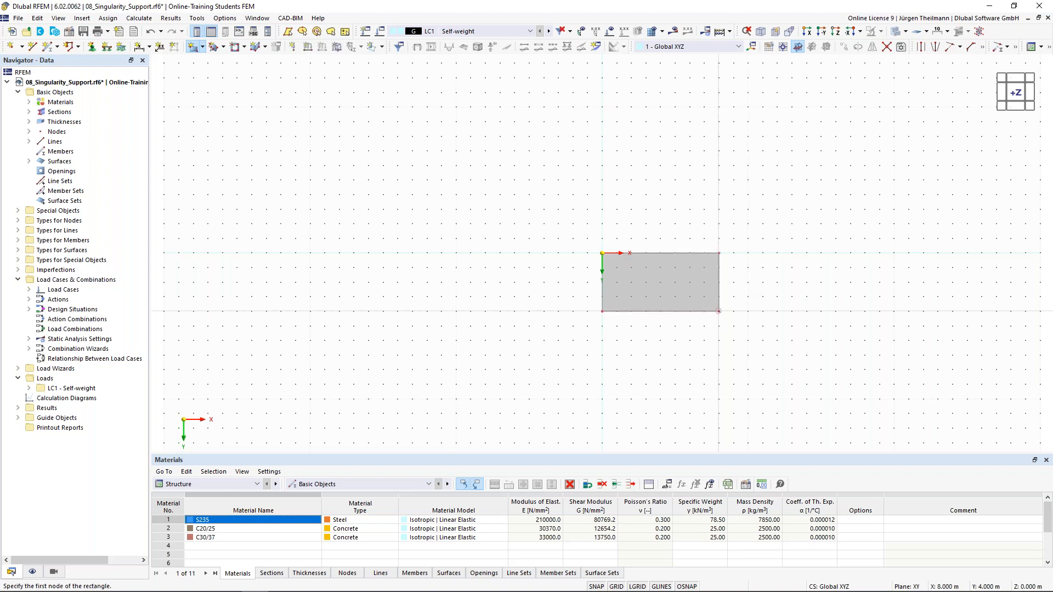
pyautogui.moveTo(718, 311); pyautogui.dragTo(598, 291, button='middle')
pyautogui.scroll(2, 592, 284)
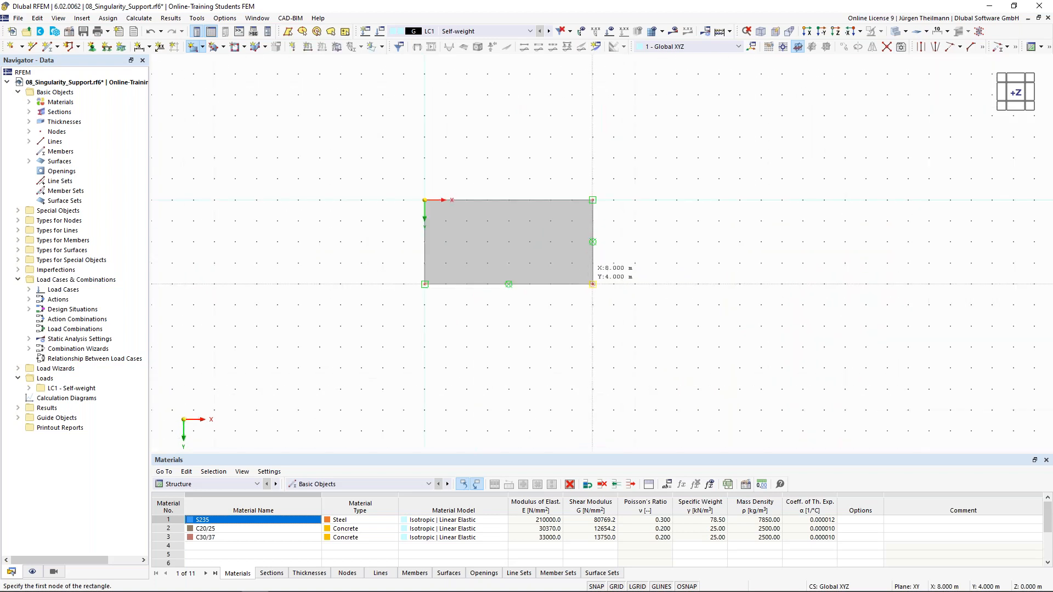
pyautogui.press('Escape')
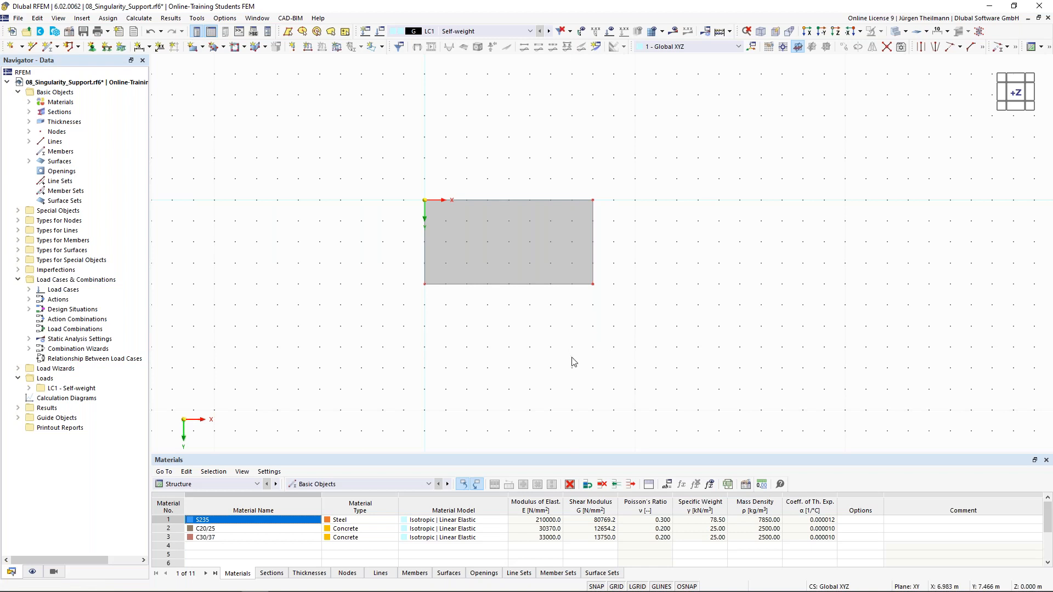
# Assign a hinged line support to line 3, the slab's right 4 m edge.
pyautogui.click(106, 48)
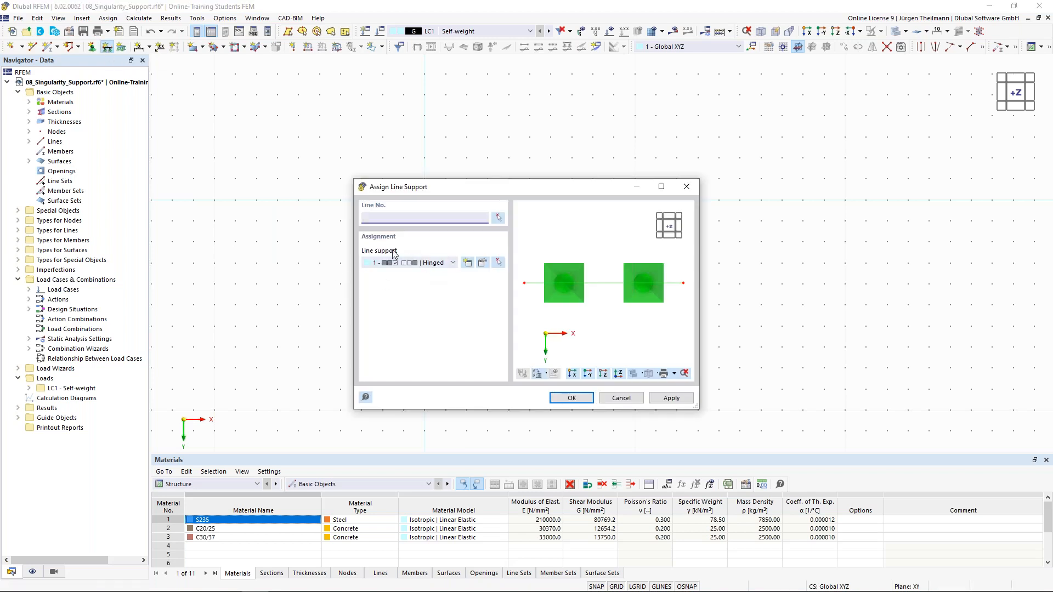
pyautogui.click(500, 220)
pyautogui.click(593, 241)
pyautogui.click(163, 167)
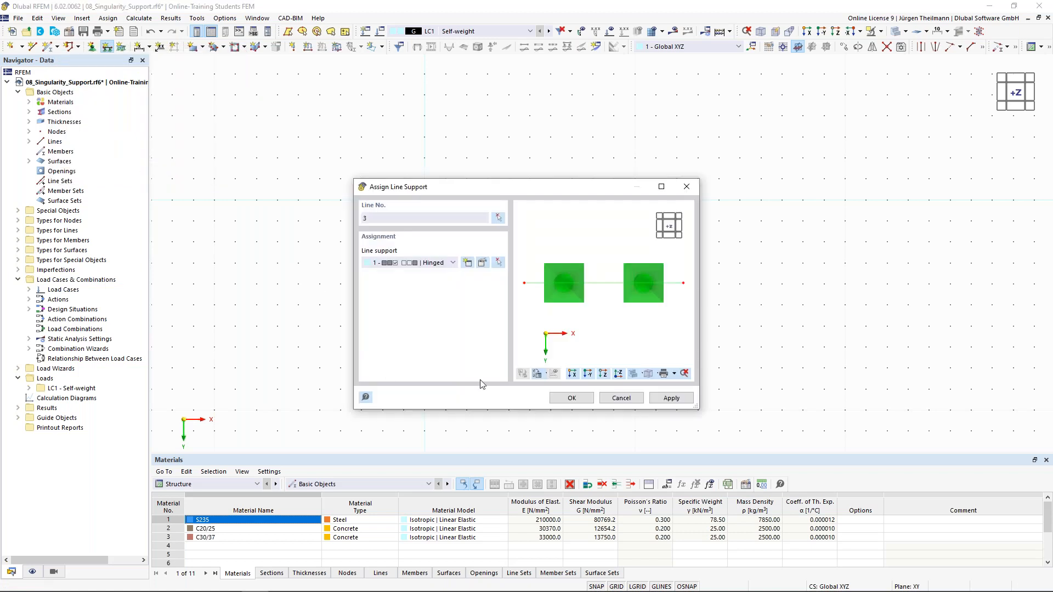
pyautogui.click(572, 398)
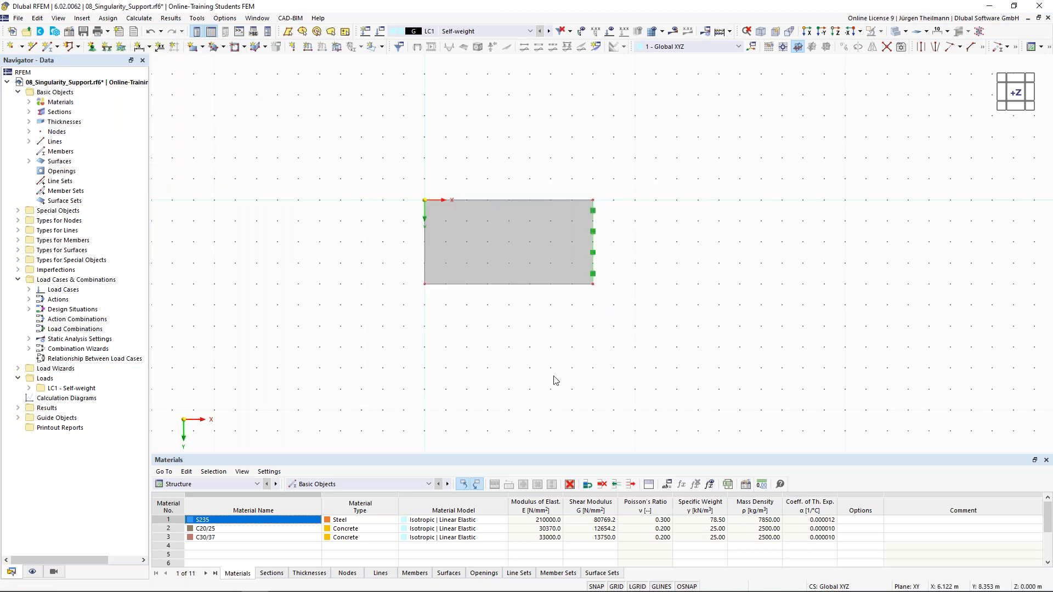
# Add node 5 at X 2 m, Y 2 m inside the slab.
pyautogui.click(10, 47)
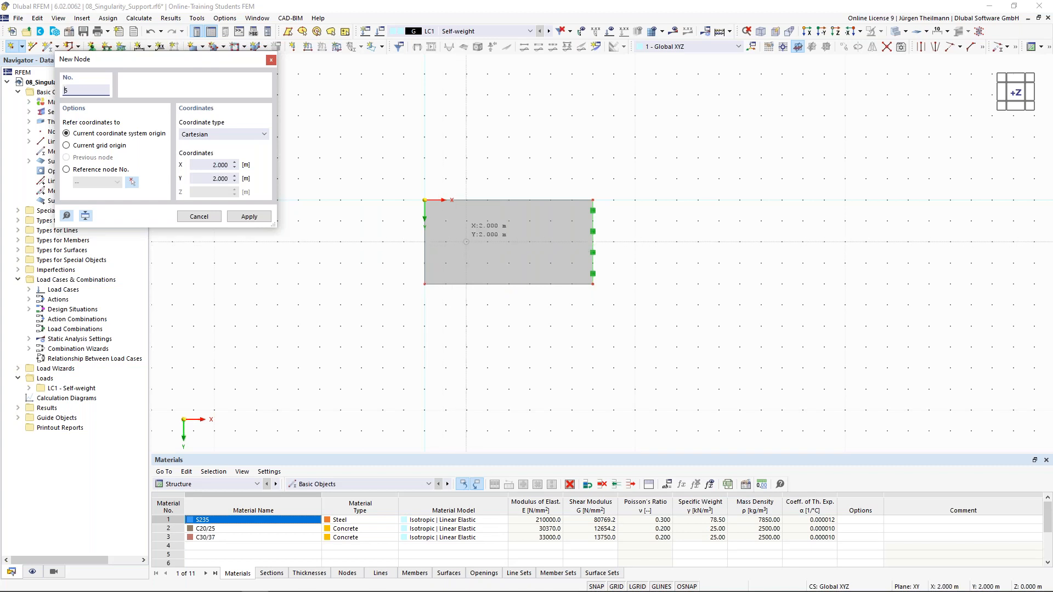
pyautogui.click(466, 242)
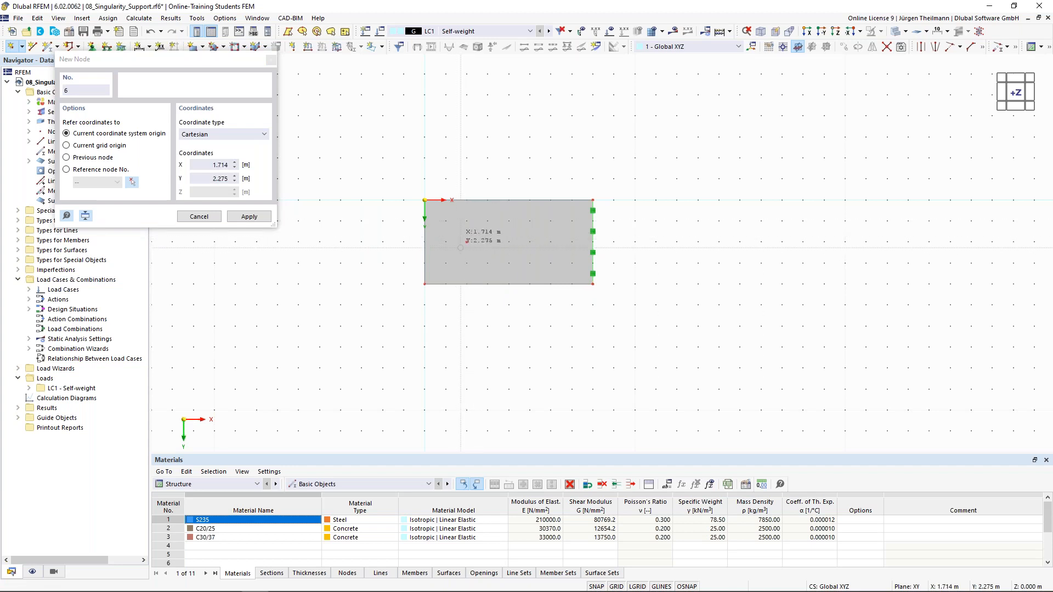
pyautogui.press('Escape')
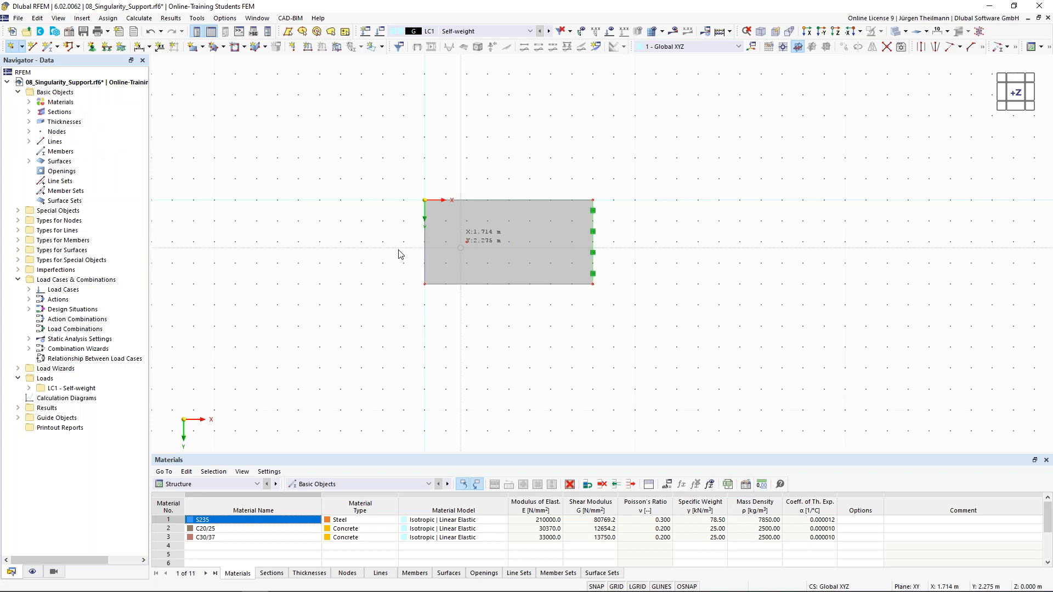
# Give node 5 a hinged nodal support and view the slab isometrically.
pyautogui.click(92, 48)
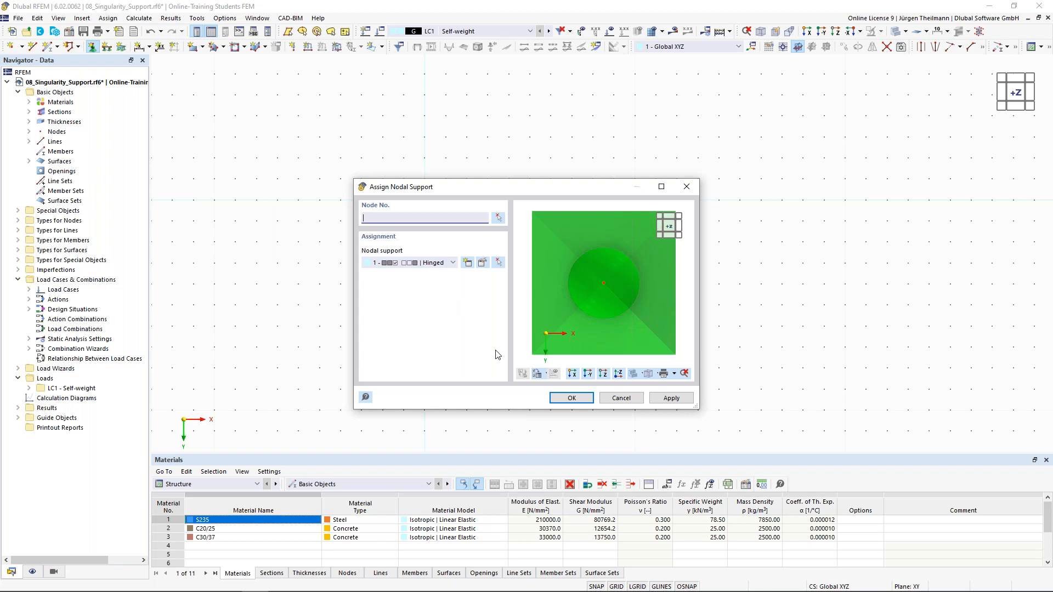
pyautogui.click(498, 218)
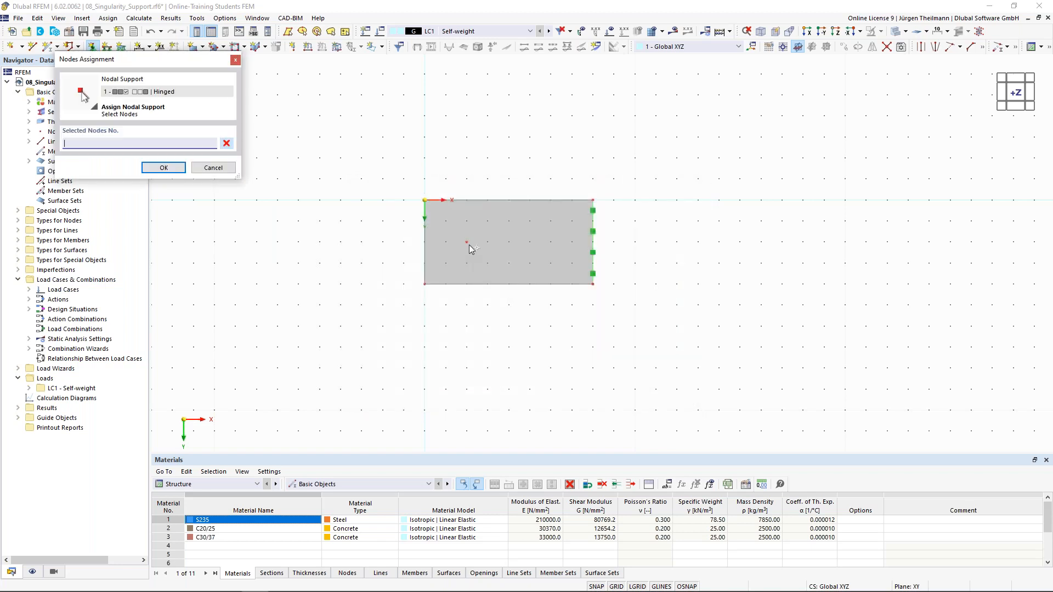
pyautogui.click(467, 242)
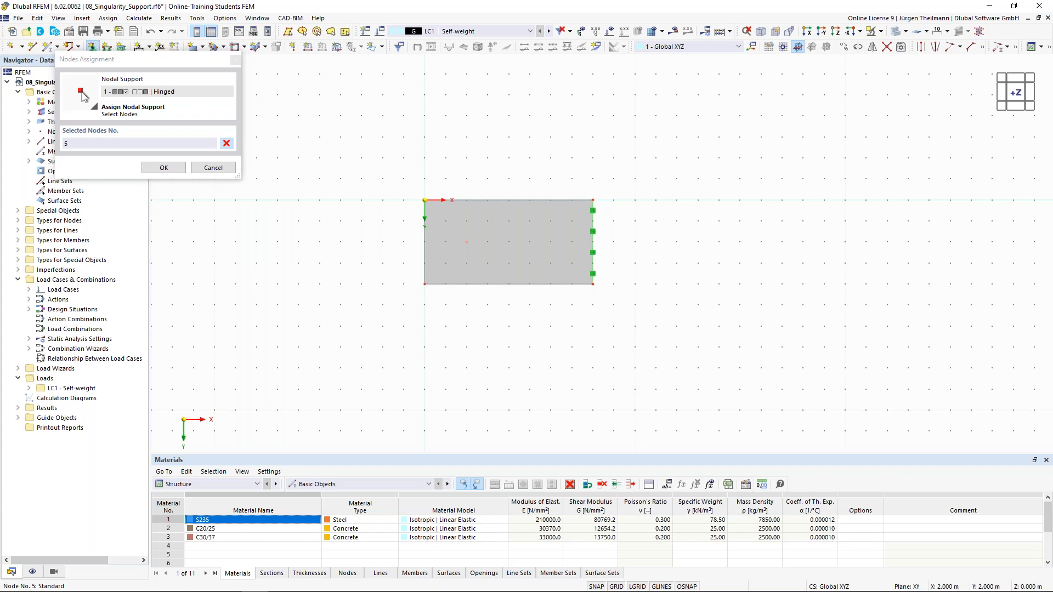
pyautogui.click(159, 167)
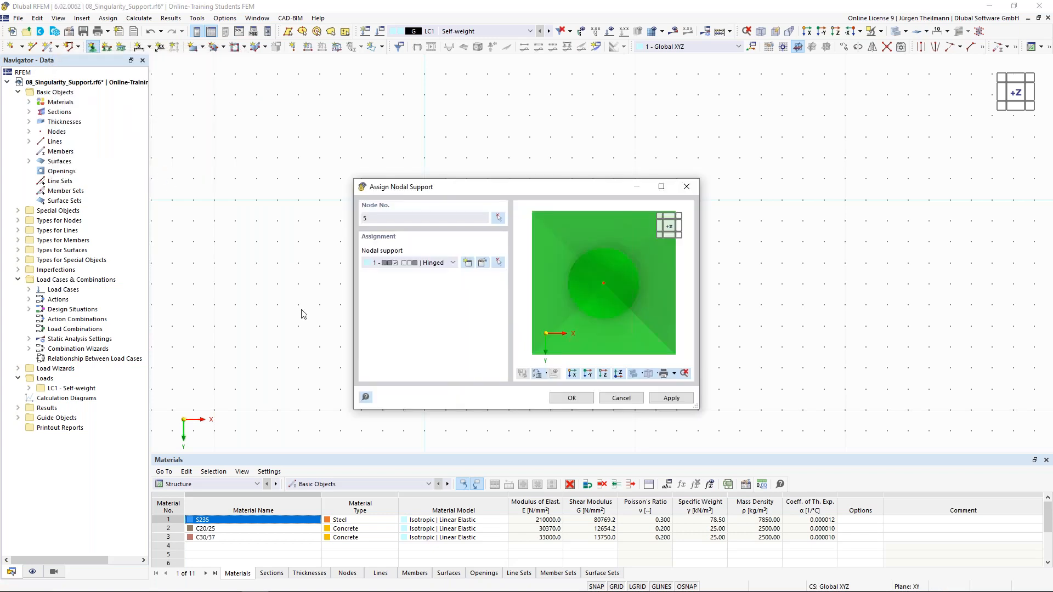
pyautogui.click(565, 399)
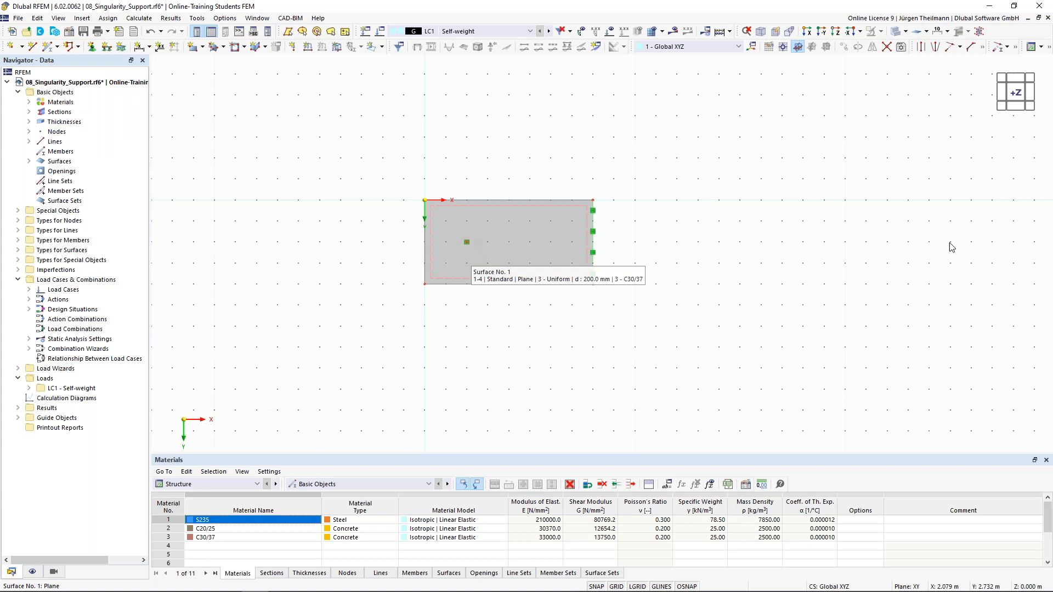
pyautogui.click(1030, 108)
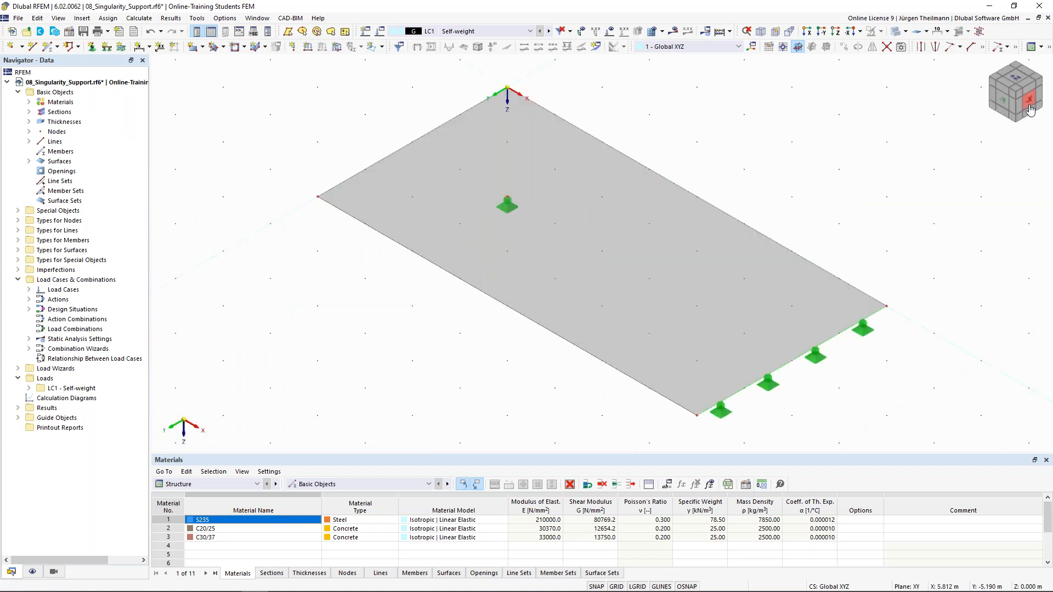
pyautogui.keyDown('ctrl'); pyautogui.moveTo(690, 388); pyautogui.dragTo(710, 368, button='middle'); pyautogui.keyUp('ctrl')
pyautogui.scroll(-2, 710, 367)
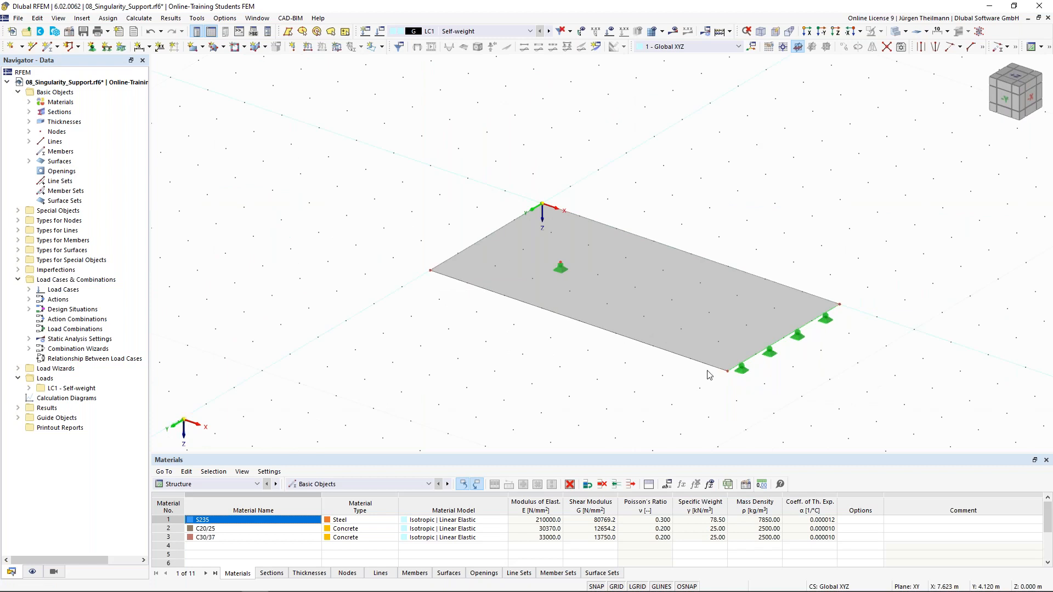
# Apply a uniform 10 kN/m² Z-direction surface load in LC1 to surface 1.
pyautogui.click(336, 47)
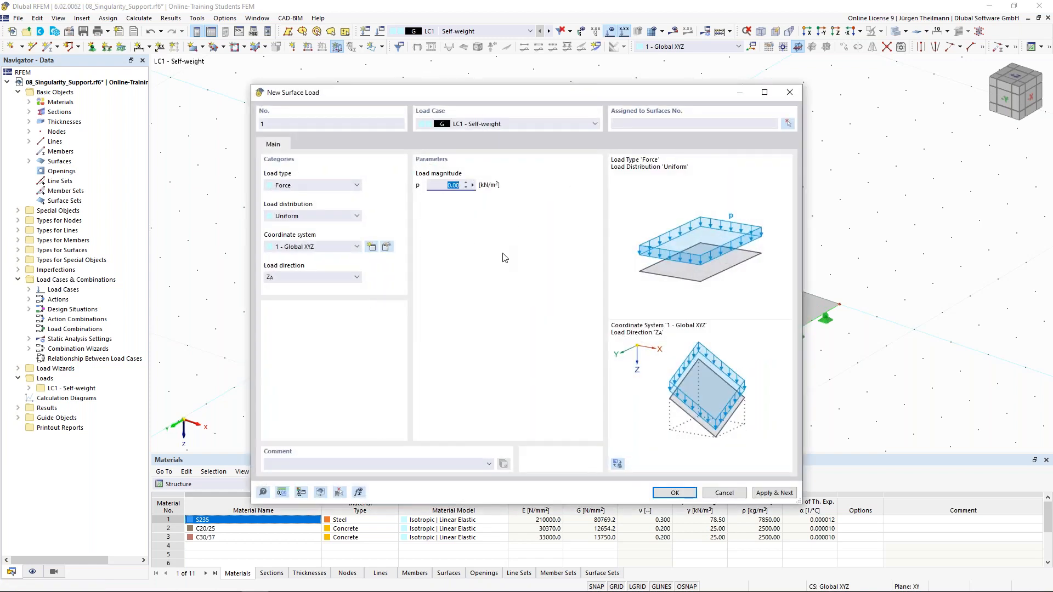
pyautogui.write('10')
pyautogui.press('Tab')
pyautogui.click(787, 124)
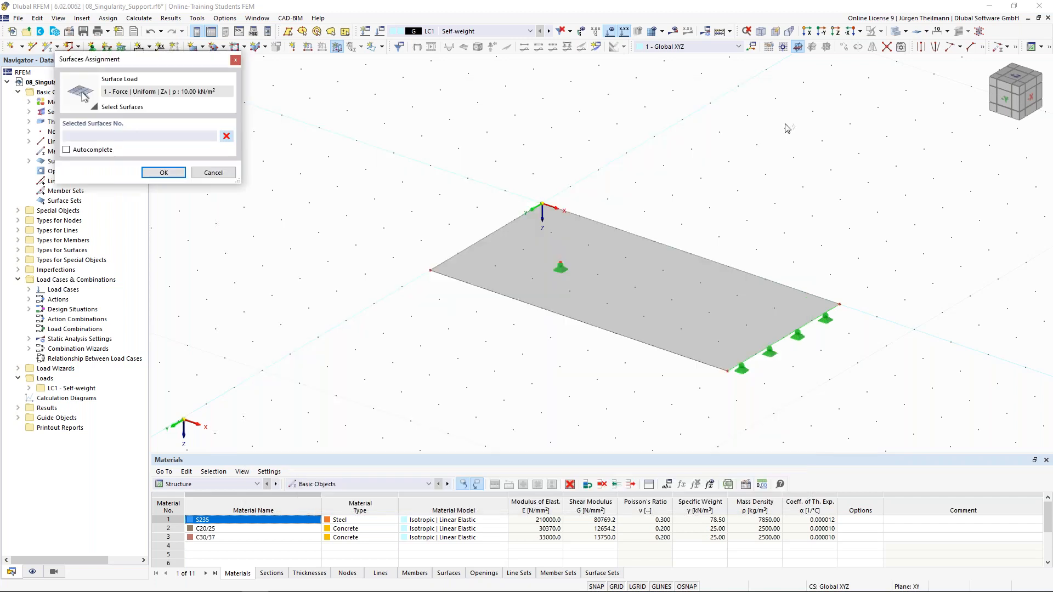
pyautogui.click(663, 255)
pyautogui.click(164, 172)
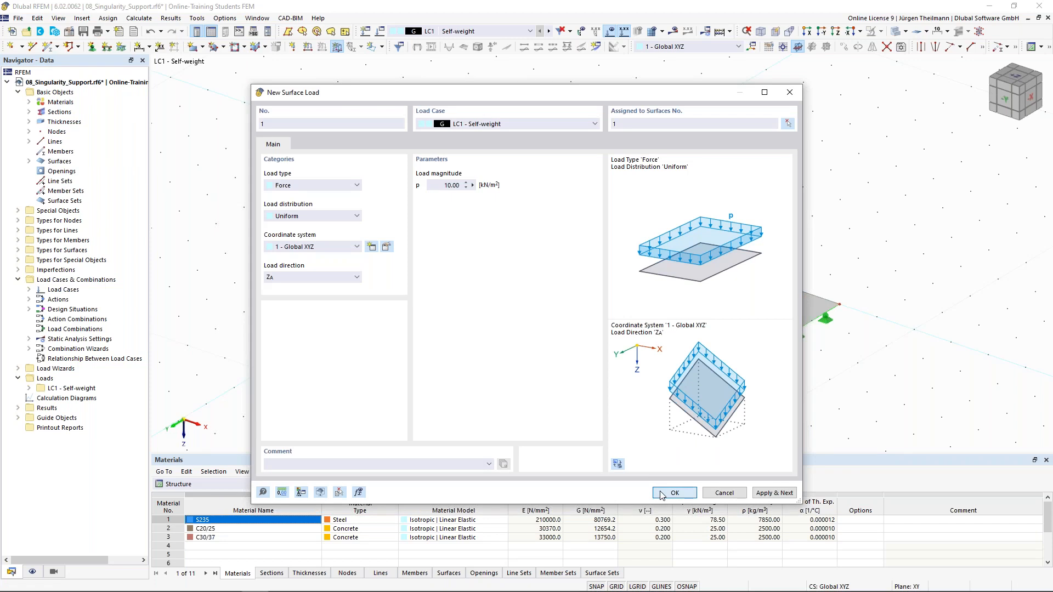
pyautogui.press('Return')
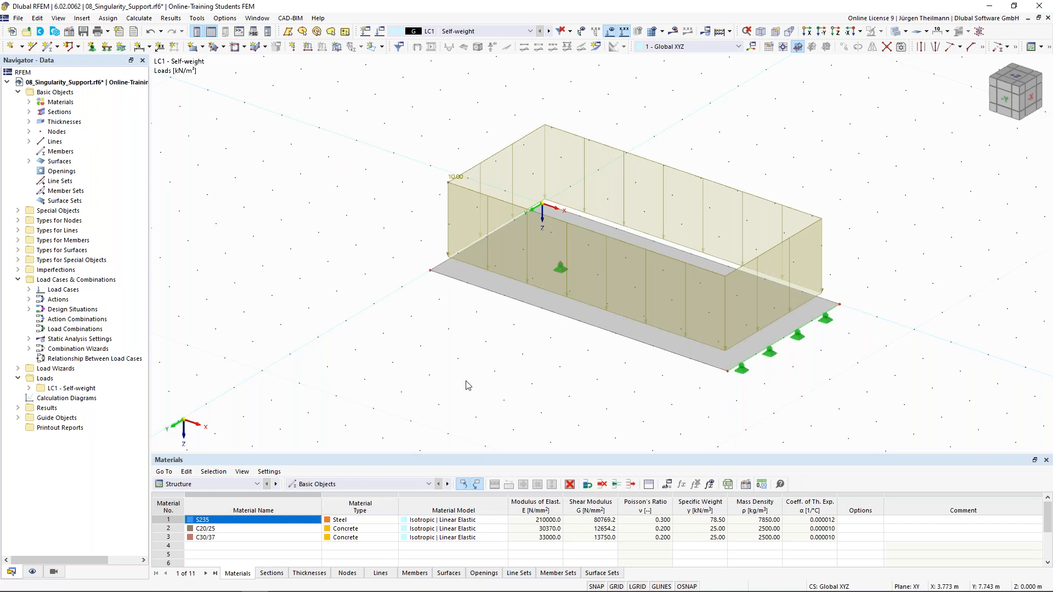
pyautogui.scroll(-4, 452, 342)
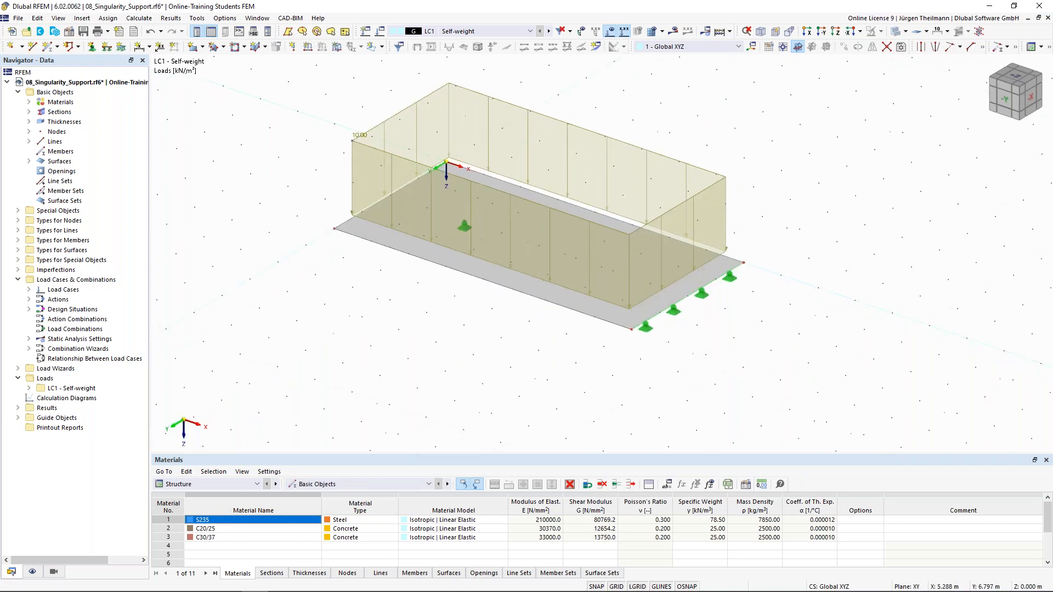
pyautogui.moveTo(291, 114); pyautogui.dragTo(749, 410)
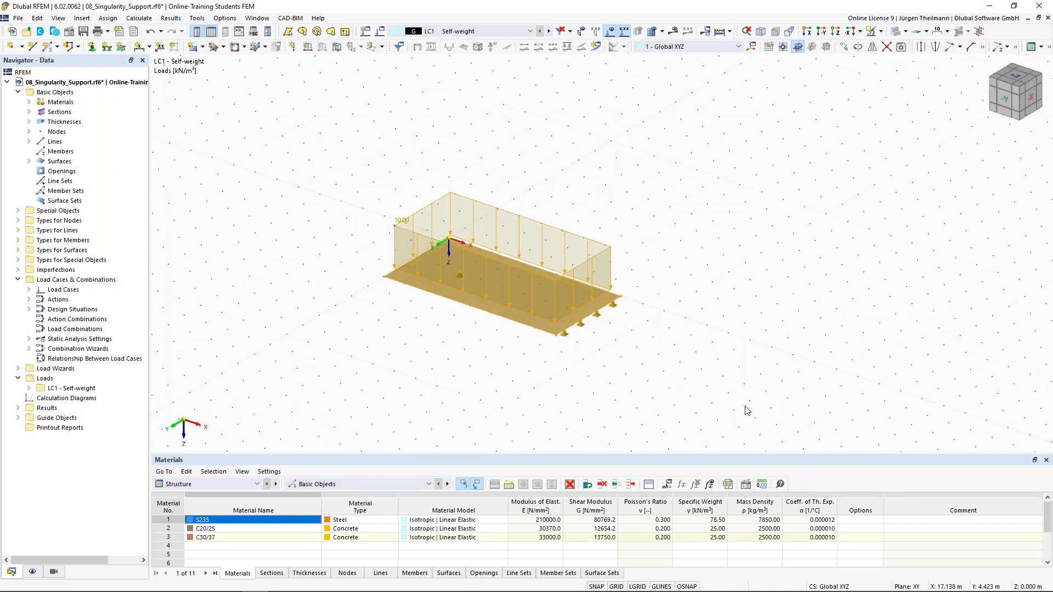
# Copy the selected slab three times at 10 m spacing along X.
pyautogui.click(843, 46)
pyautogui.click(365, 204)
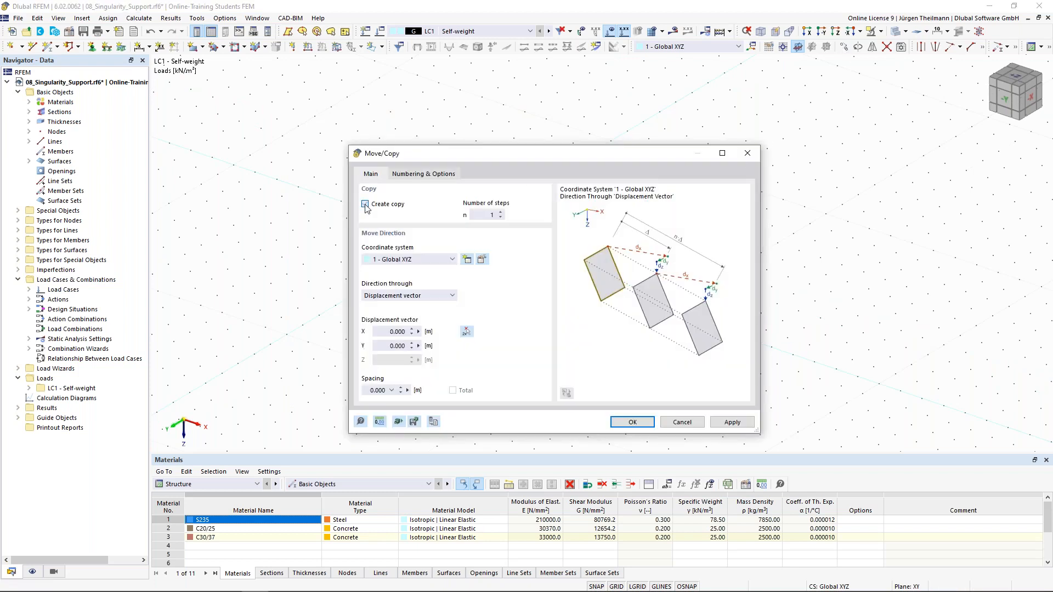
pyautogui.click(501, 212)
pyautogui.click(387, 332)
pyautogui.write('10')
pyautogui.click(632, 421)
# Clear the selection and hide the background grid and the loads.
pyautogui.scroll(-2, 562, 380)
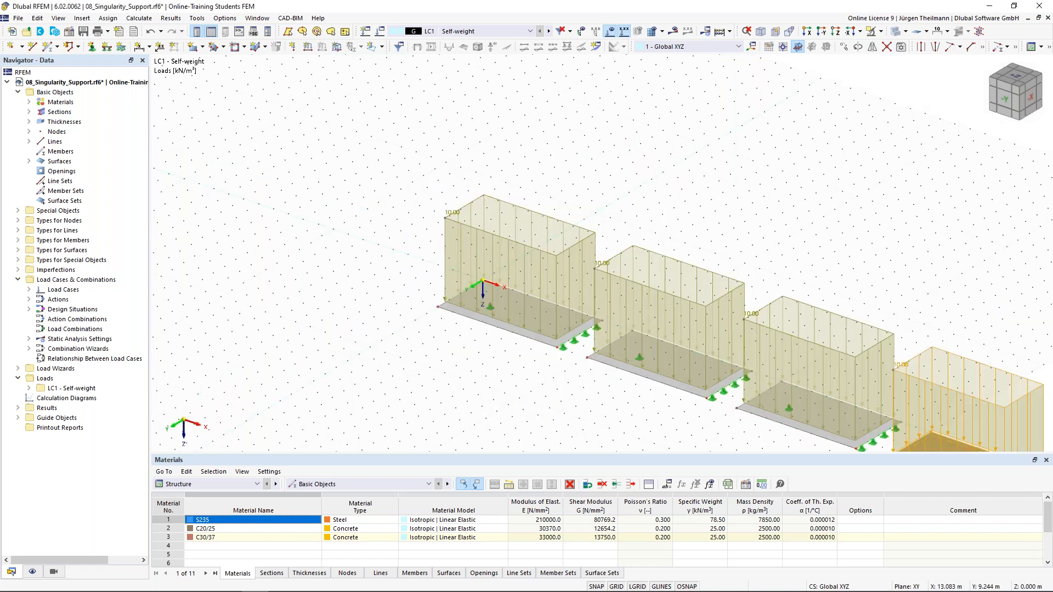
pyautogui.scroll(-3, 516, 357)
pyautogui.click(514, 358)
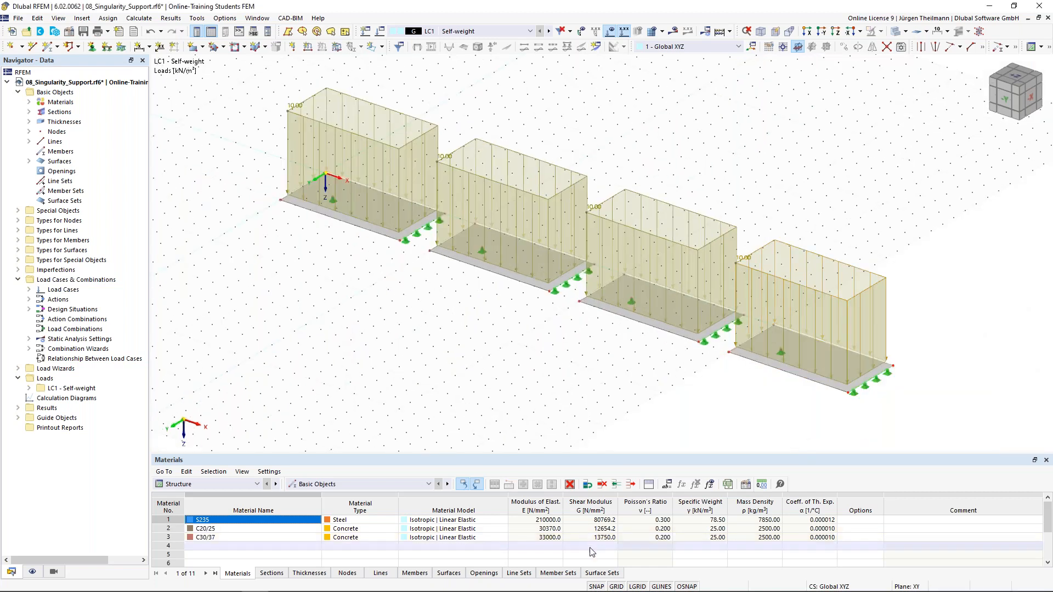
pyautogui.click(617, 587)
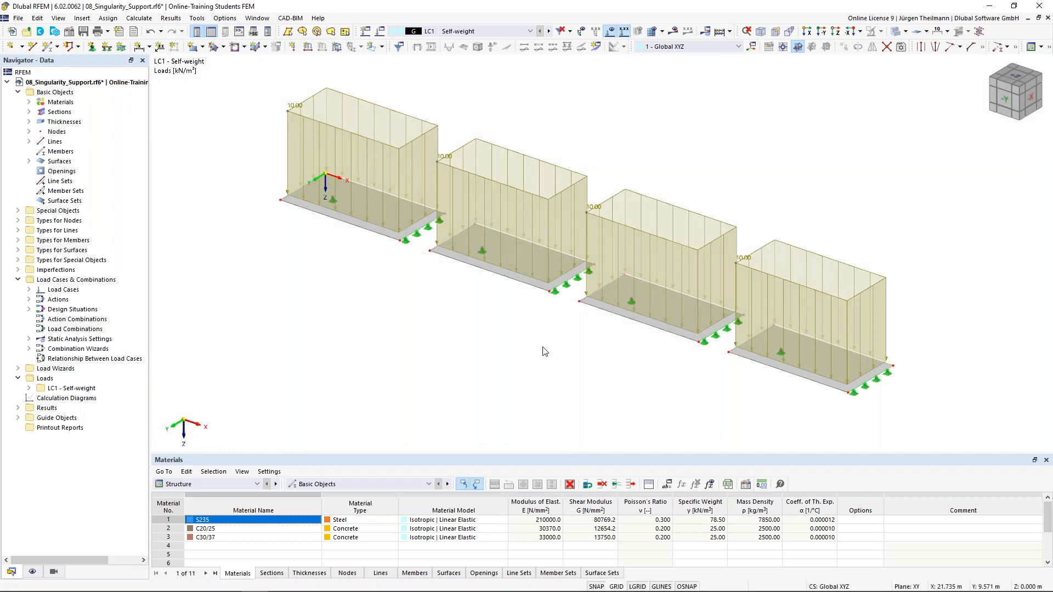
pyautogui.click(445, 158)
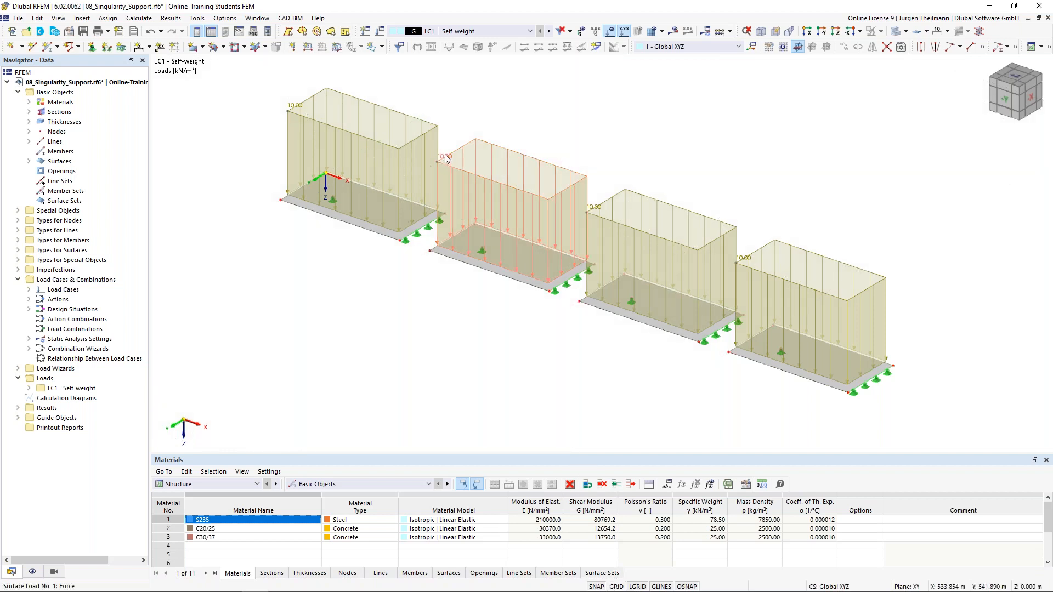
pyautogui.click(610, 30)
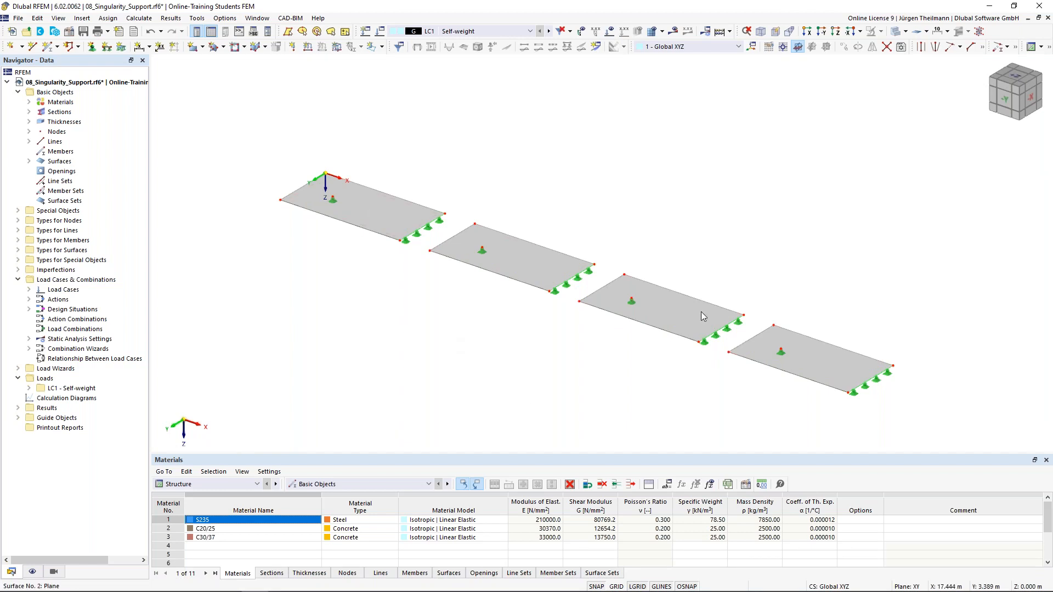
# Add mesh refinements of 2.000 m on surface 1 and 1.000 m on surface 2.
pyautogui.click(18, 251)
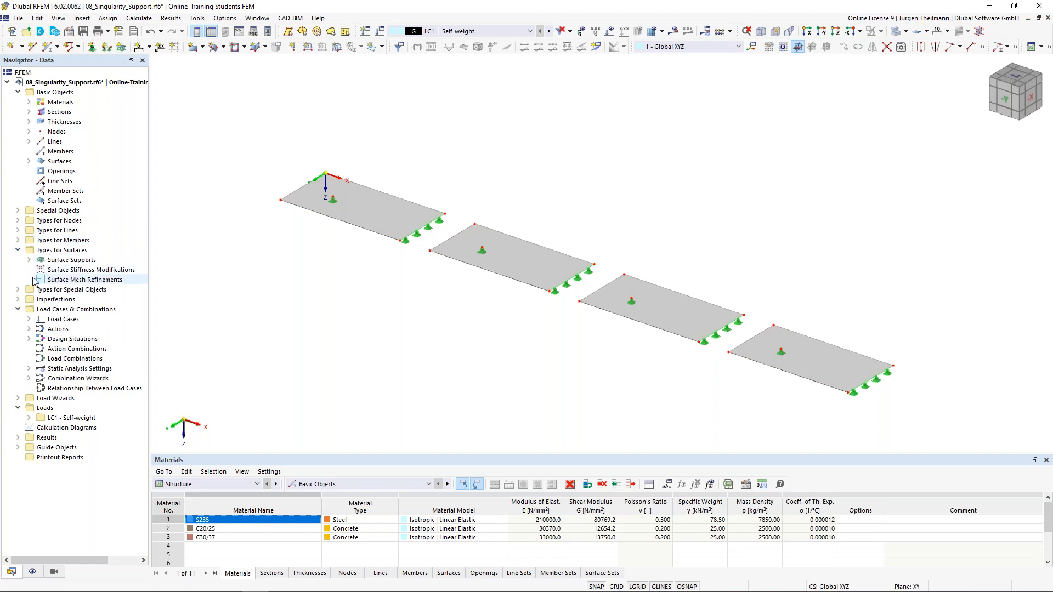
pyautogui.click(90, 280)
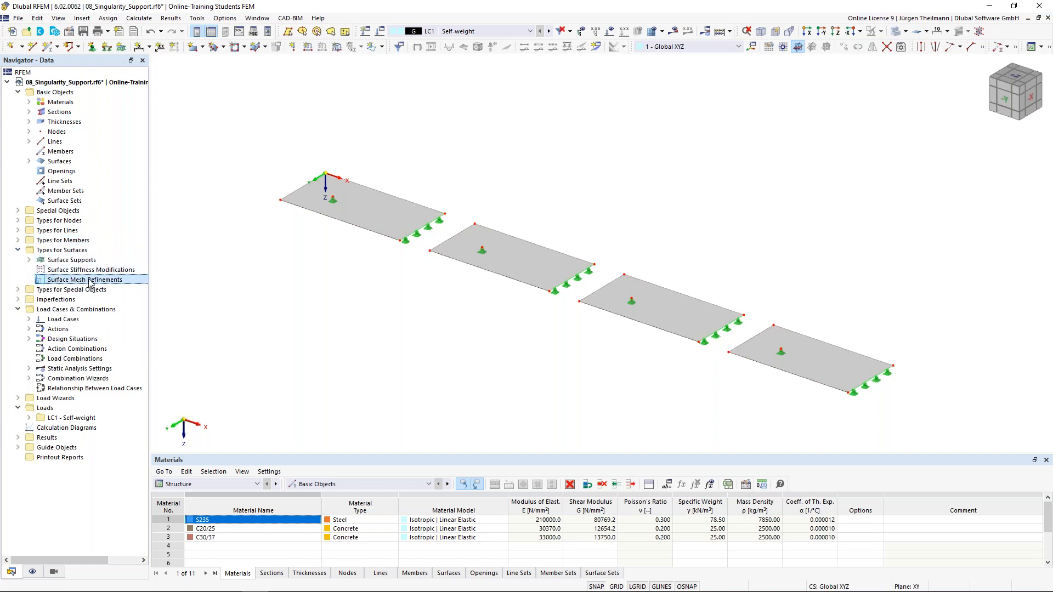
pyautogui.rightClick(89, 281)
pyautogui.click(146, 290)
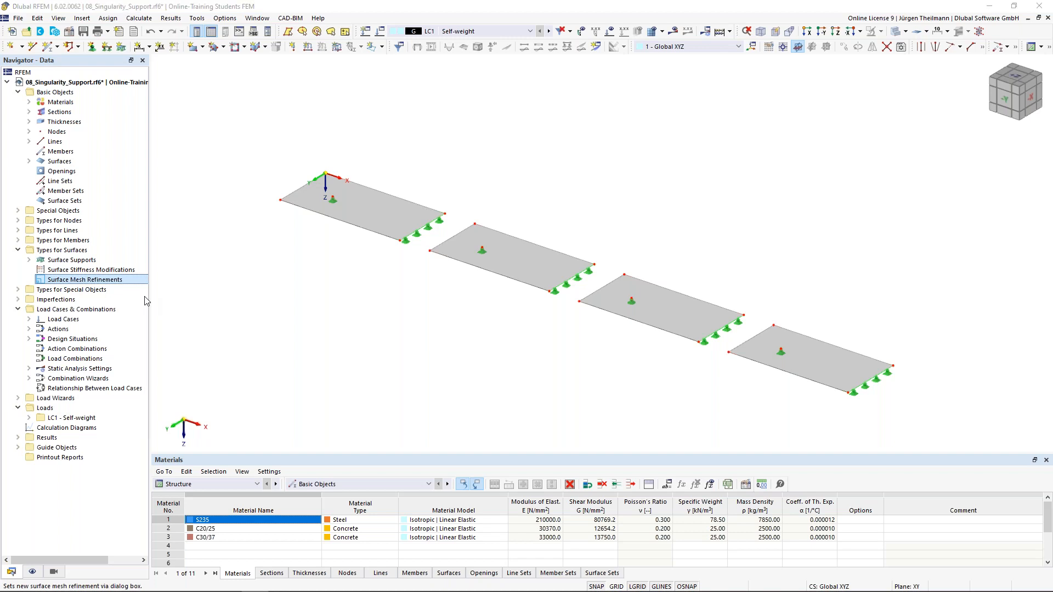
pyautogui.click(384, 201)
pyautogui.write('2')
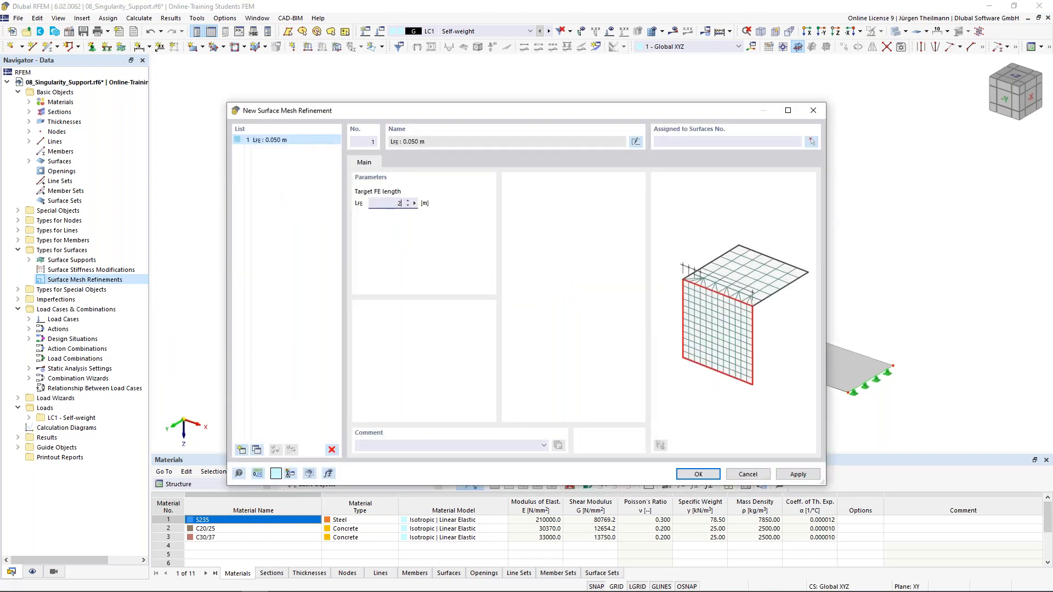
pyautogui.click(765, 141)
pyautogui.click(798, 475)
pyautogui.click(240, 450)
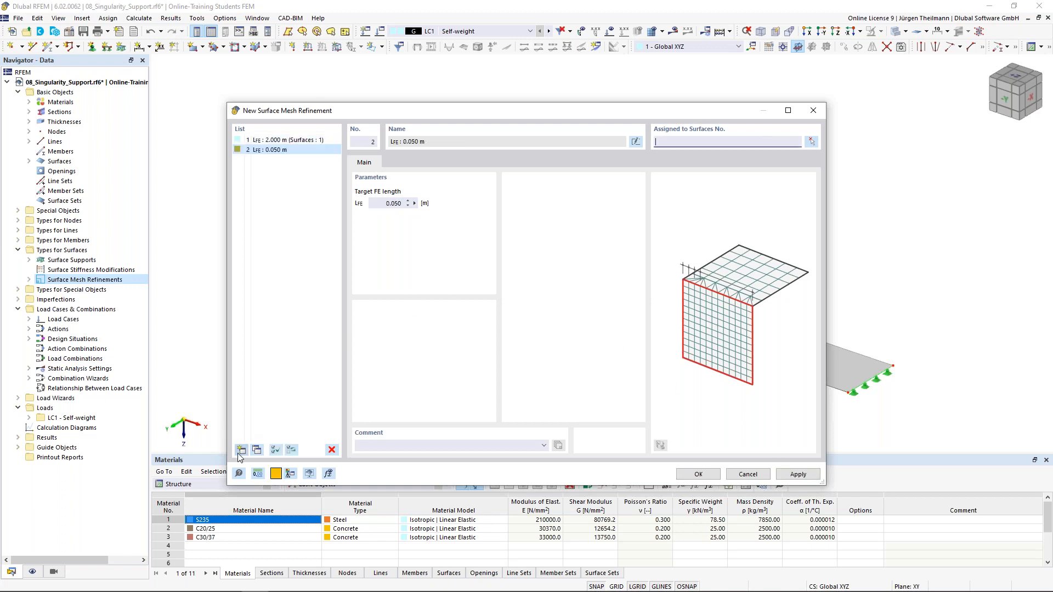
pyautogui.click(394, 203)
pyautogui.write('1')
pyautogui.click(655, 143)
pyautogui.click(810, 473)
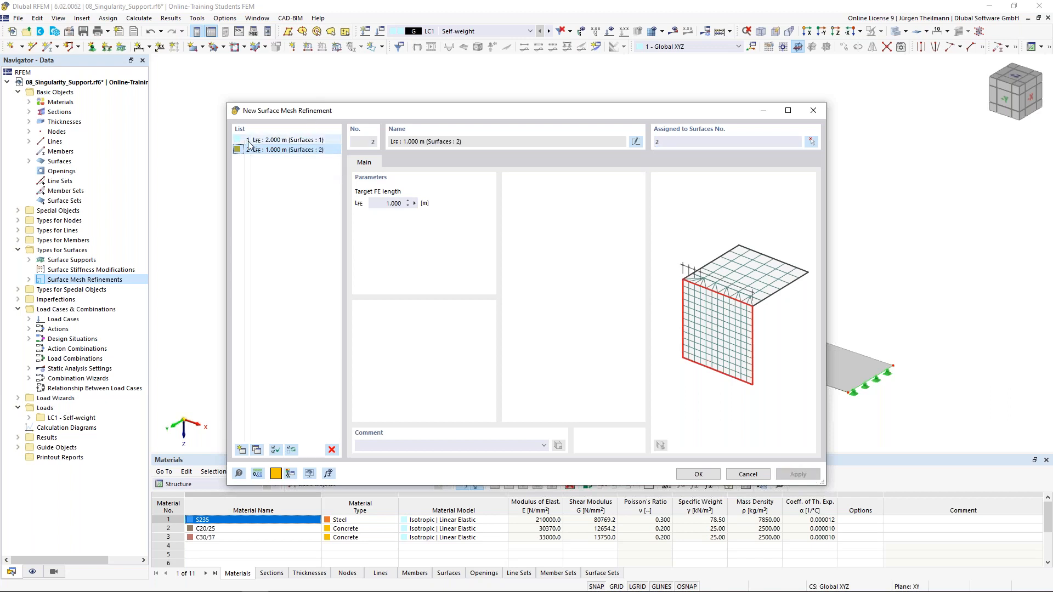
# Add mesh refinements of 0.500 m on surface 3 and 0.250 m on surface 4.
pyautogui.click(241, 451)
pyautogui.click(394, 203)
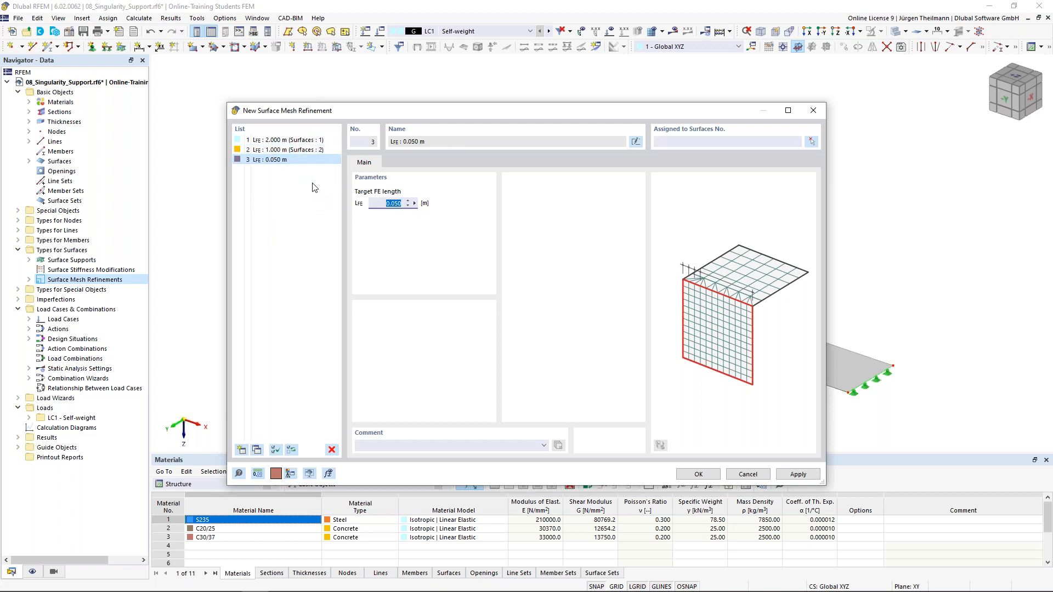
pyautogui.write('0,5')
pyautogui.click(717, 142)
pyautogui.write('3')
pyautogui.click(798, 474)
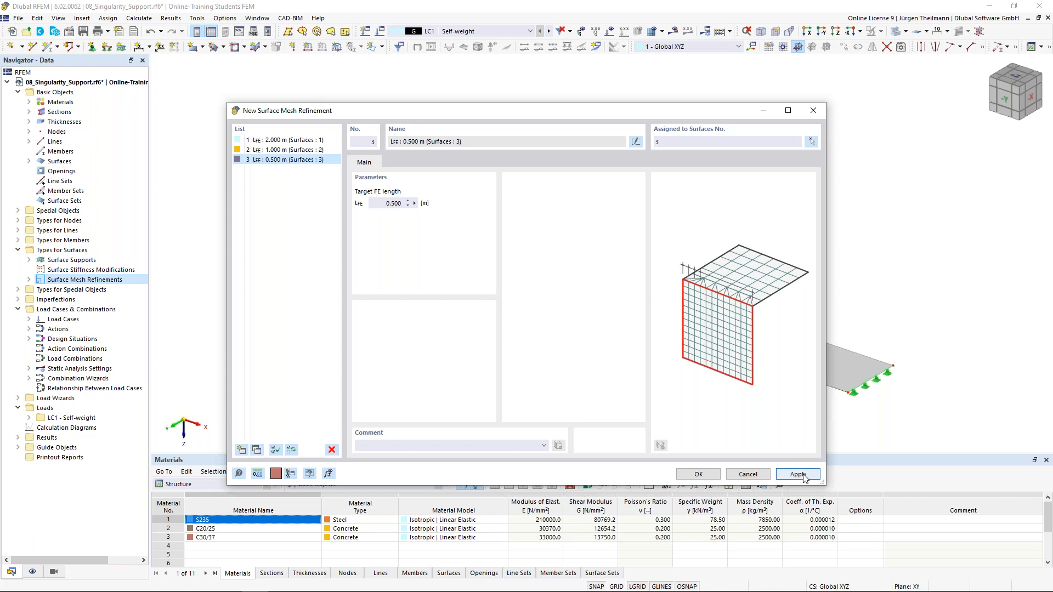
pyautogui.click(241, 450)
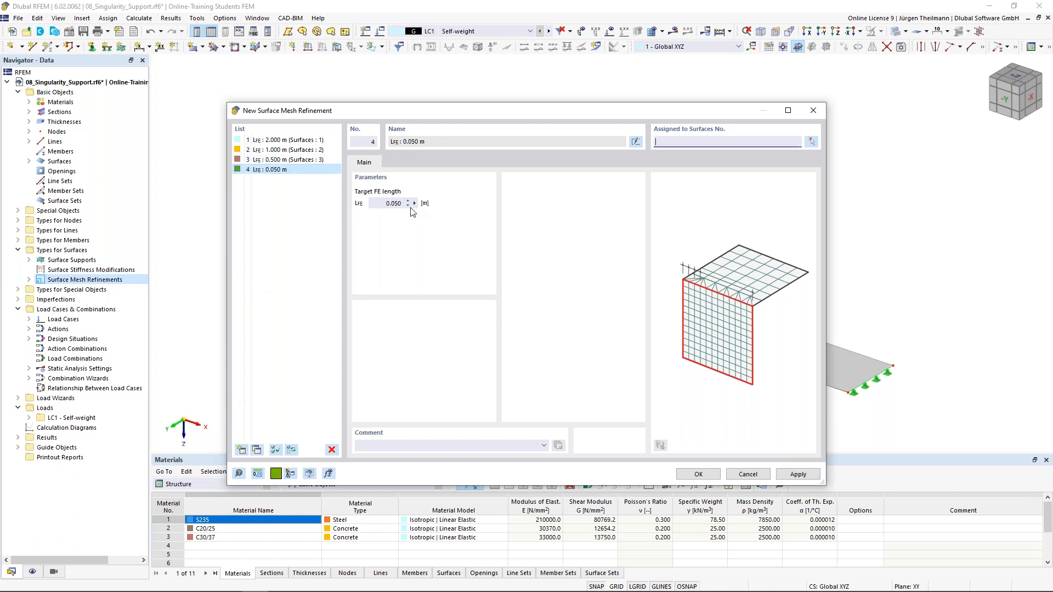
pyautogui.write('0,25')
pyautogui.click(685, 141)
pyautogui.write('4')
pyautogui.click(696, 474)
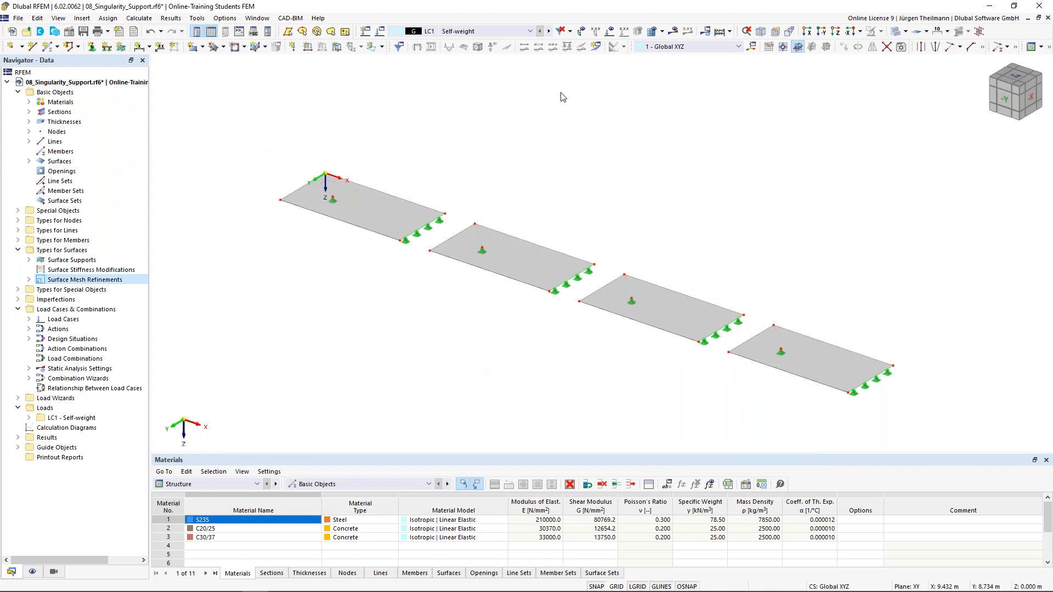
# Add result Section 1 from point (0, 2) to (38, 2) m across all four slabs.
pyautogui.click(596, 48)
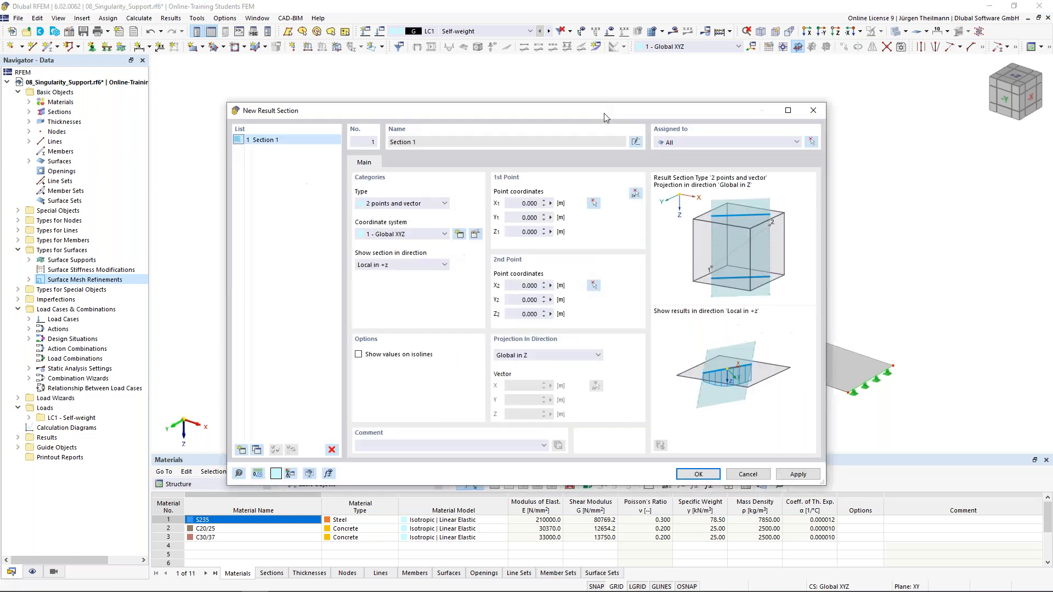
pyautogui.click(636, 194)
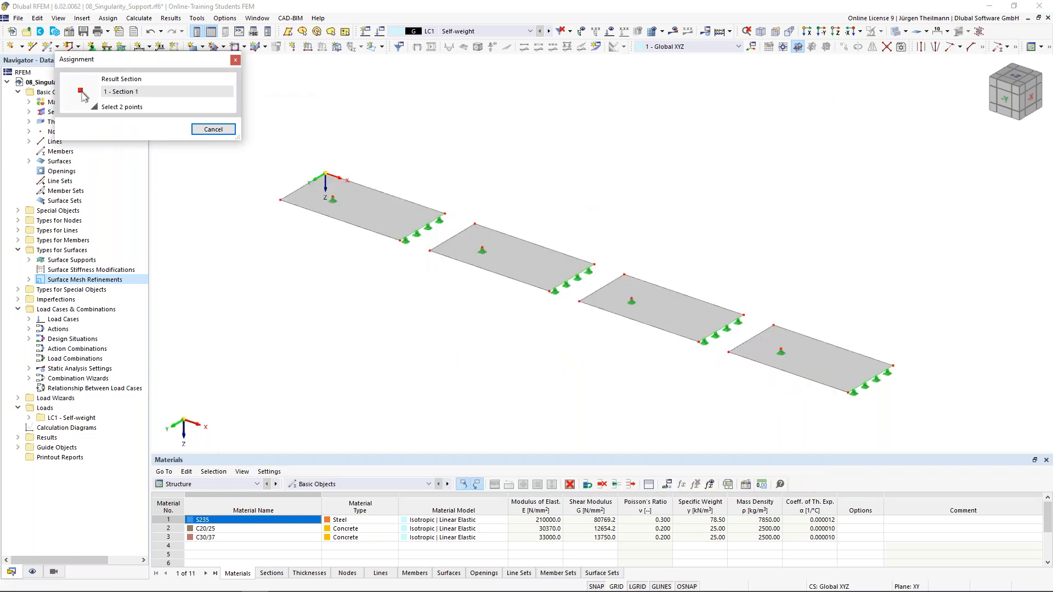
pyautogui.scroll(3, 257, 184)
pyautogui.scroll(2, 258, 185)
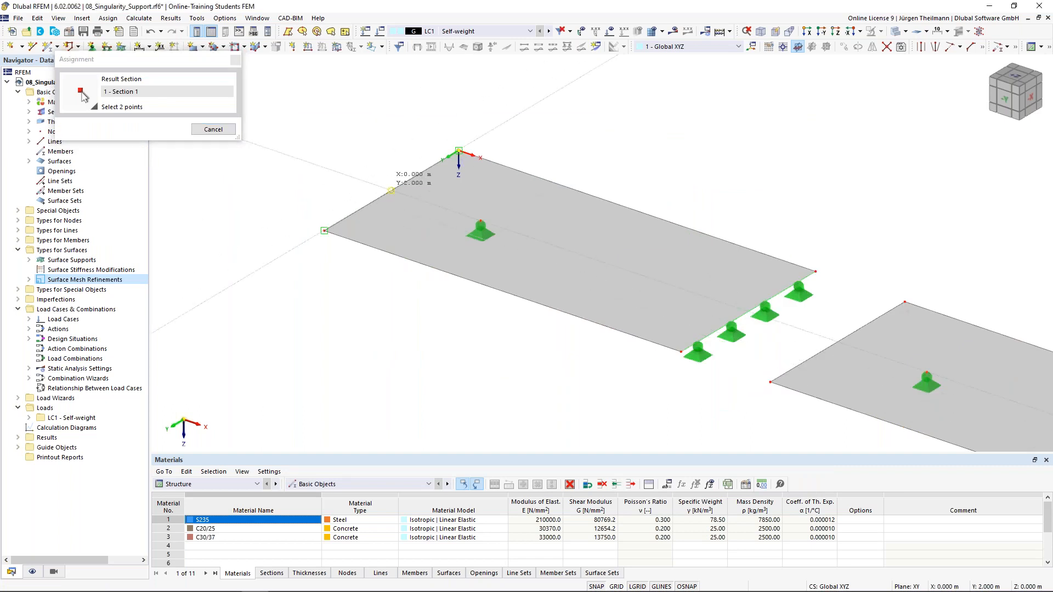
pyautogui.scroll(-5, 390, 190)
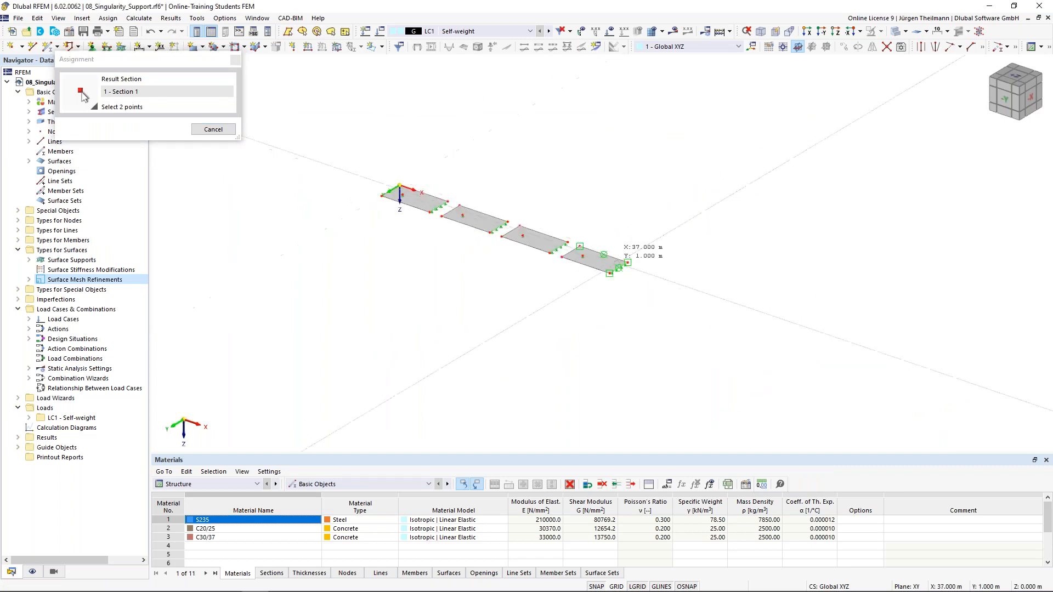
pyautogui.scroll(5, 643, 239)
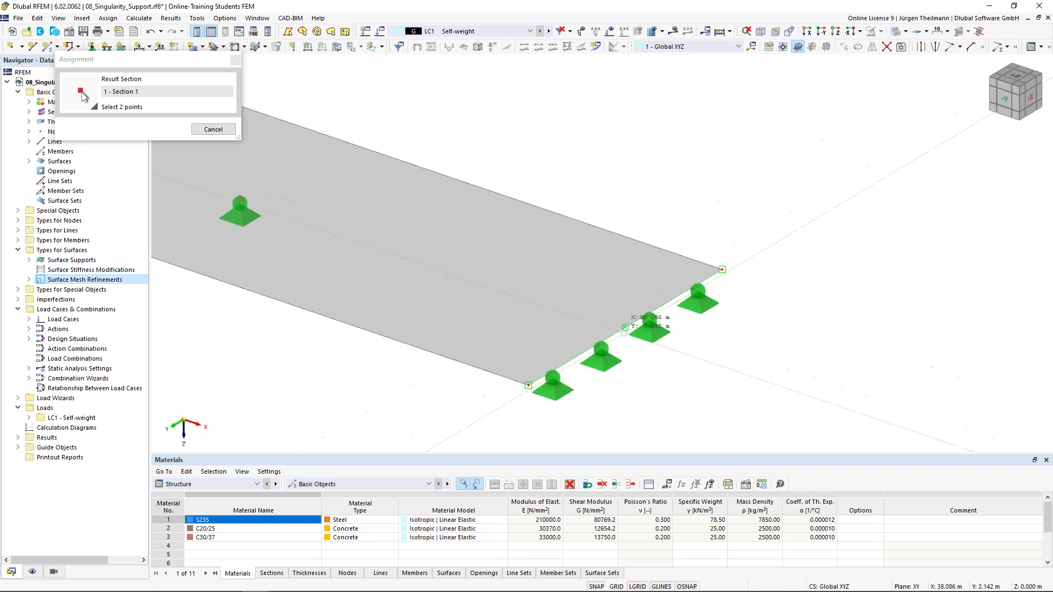
pyautogui.click(639, 320)
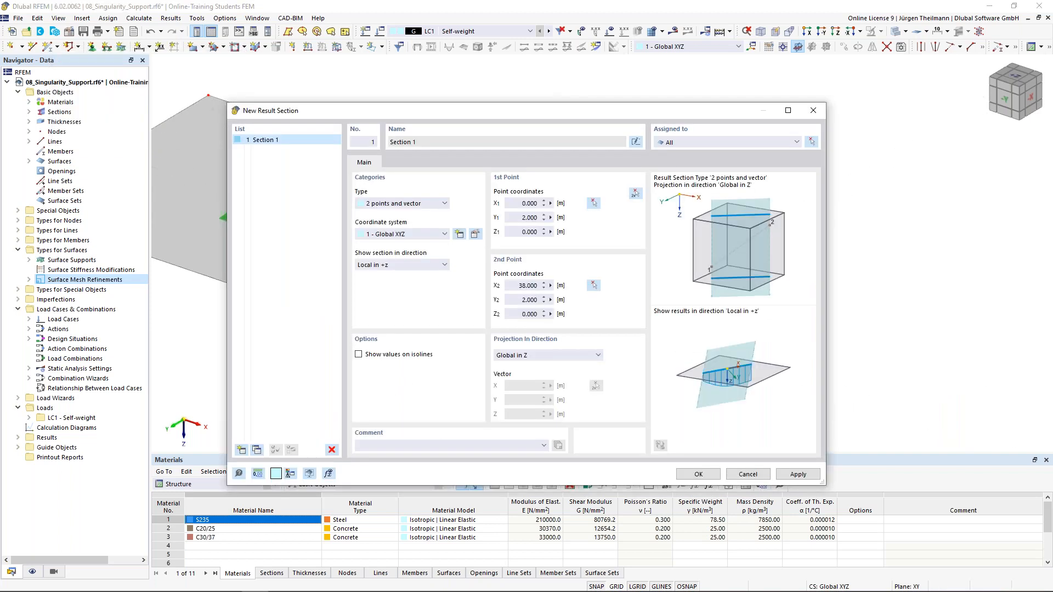
pyautogui.click(698, 475)
pyautogui.scroll(-2, 668, 410)
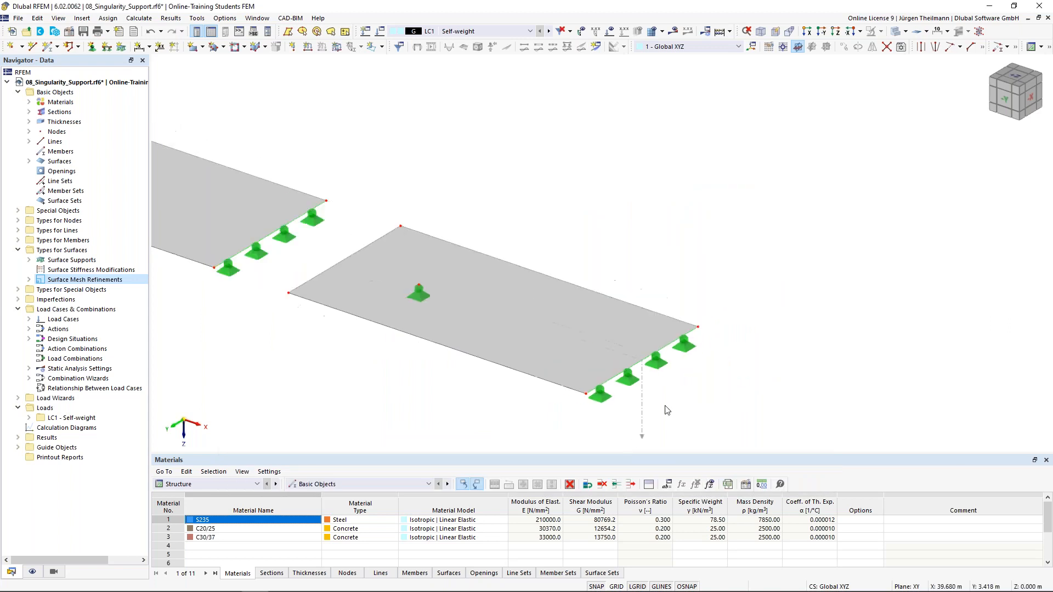
pyautogui.scroll(-2, 545, 373)
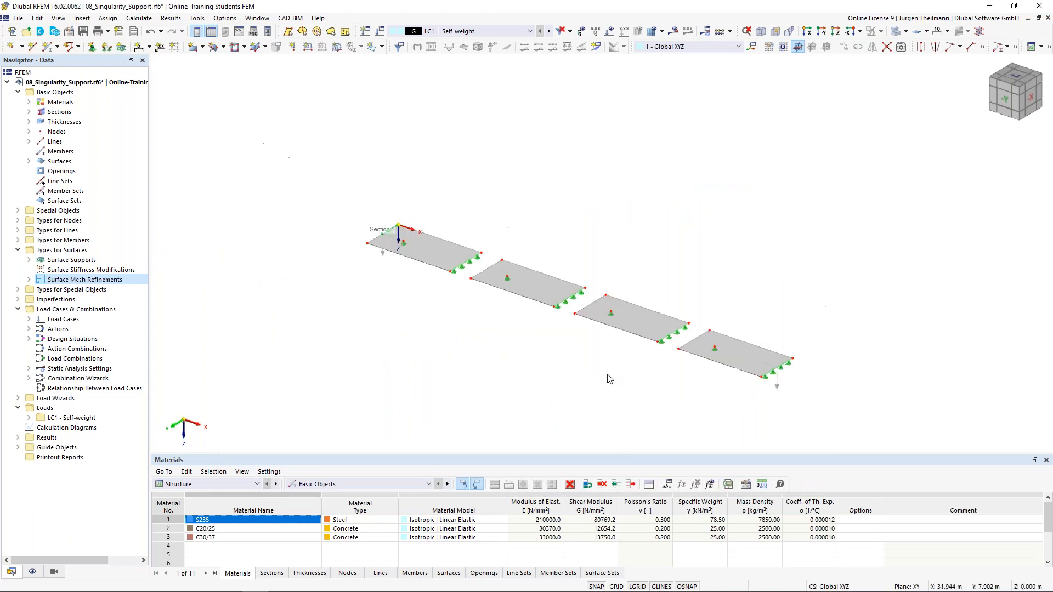
pyautogui.scroll(1, 527, 352)
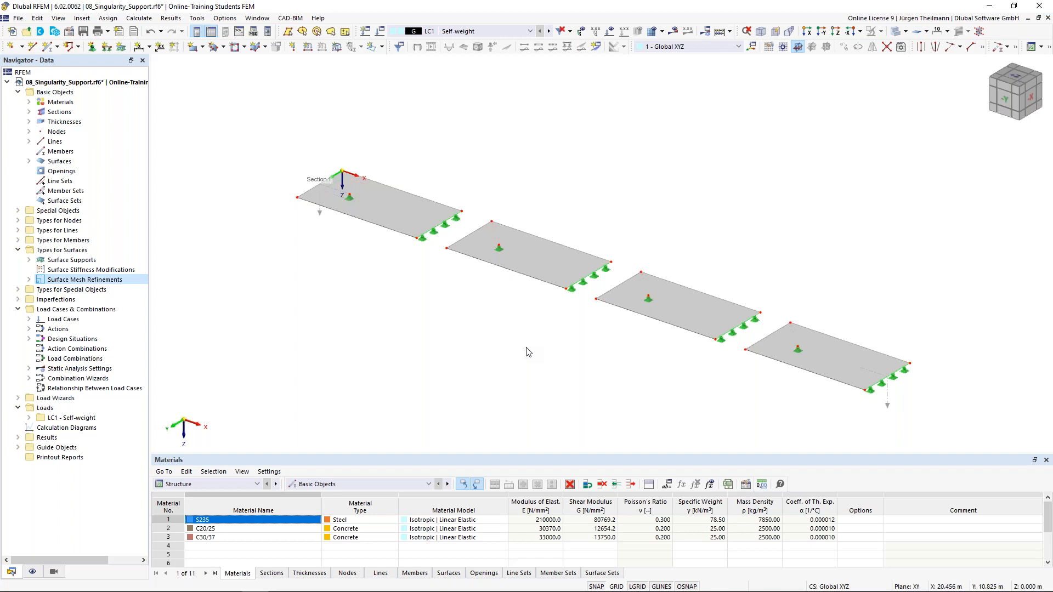
# Turn off self-weight in LC1, rename it 'Surface Load', and run the calculation.
pyautogui.click(380, 34)
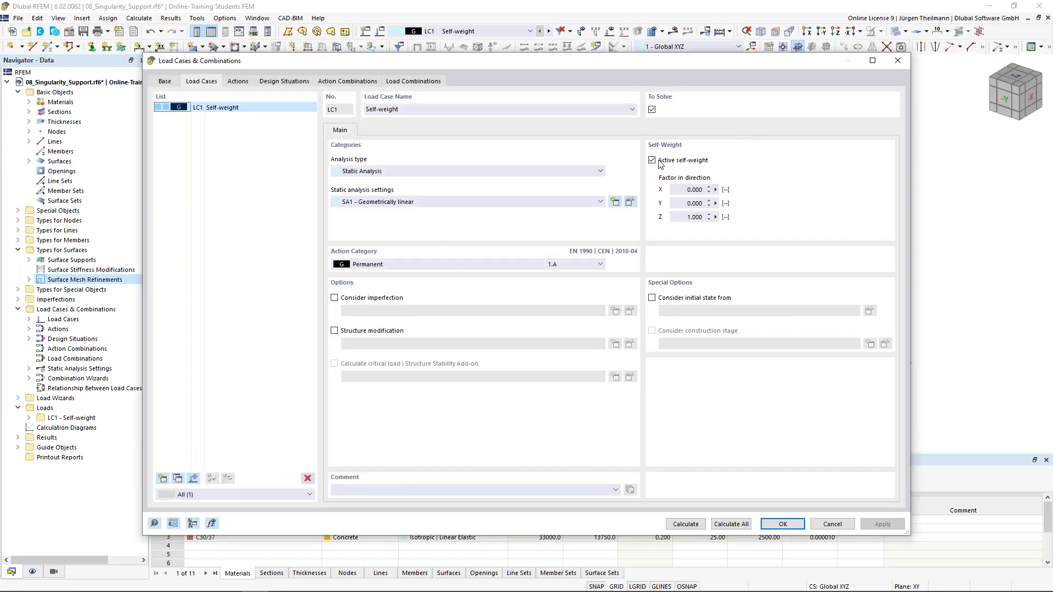
pyautogui.click(653, 160)
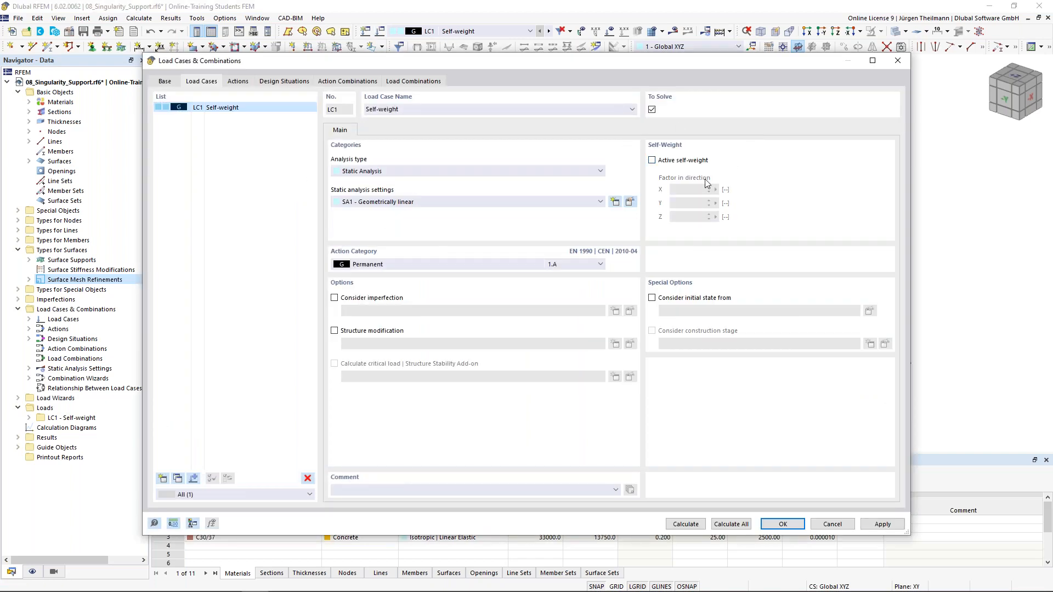
pyautogui.click(408, 109)
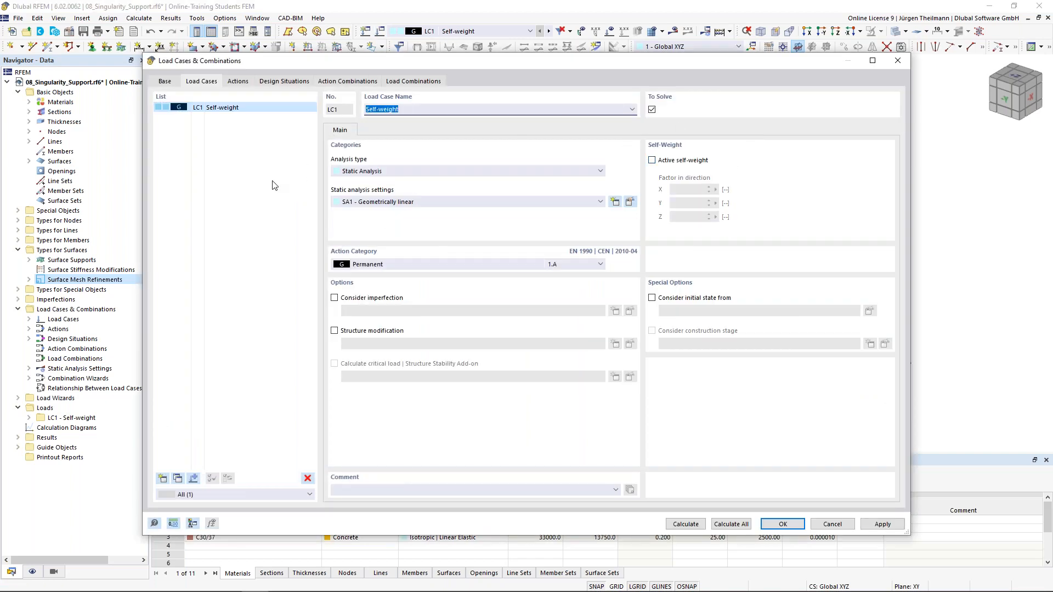
pyautogui.write('Surface Load')
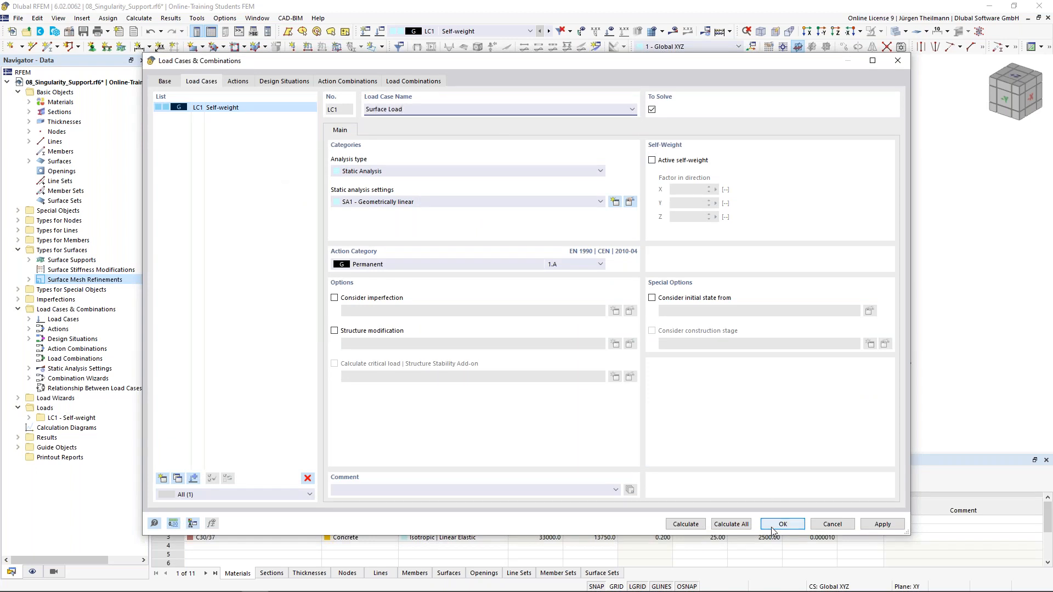
pyautogui.click(685, 524)
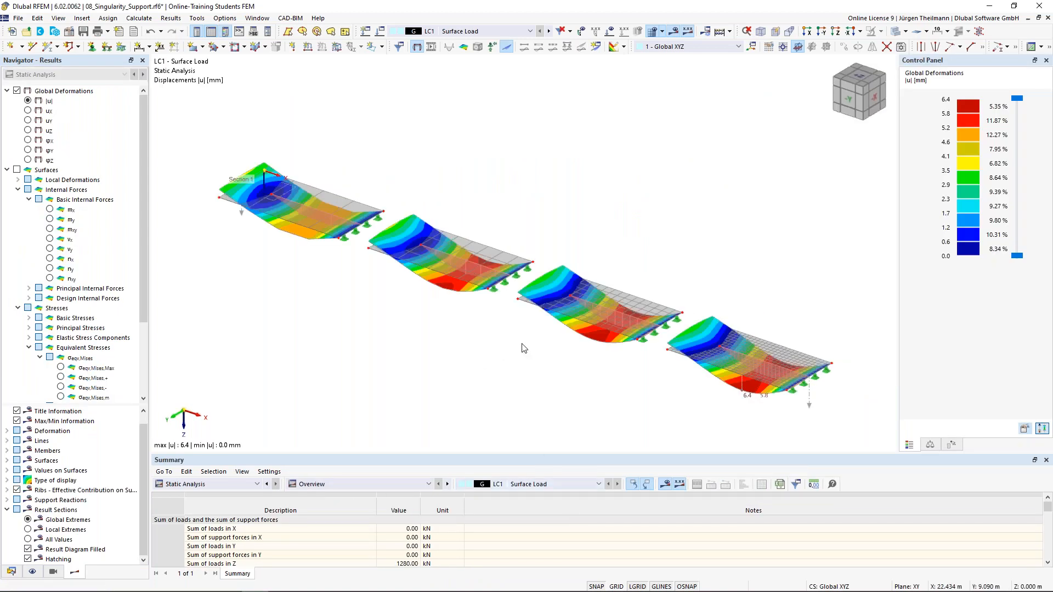
# Display surface mx moments (35.72 to −92.75 kNm/m) and zoom to the peak at the nodal support.
pyautogui.moveTo(528, 334); pyautogui.dragTo(528, 333, button='middle')
pyautogui.moveTo(536, 319)
pyautogui.keyDown('ctrl'); pyautogui.mouseDown(button='middle')
pyautogui.moveTo(576, 266)
pyautogui.moveTo(603, 293)
pyautogui.moveTo(566, 294)
pyautogui.moveTo(543, 324)
pyautogui.mouseUp(button='middle'); pyautogui.keyUp('ctrl')
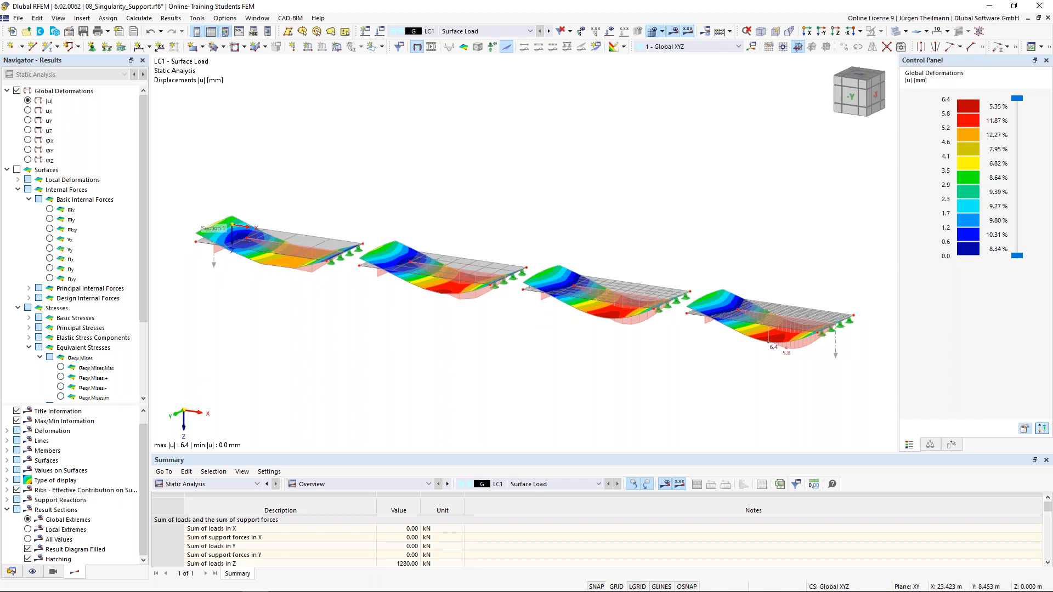
pyautogui.click(49, 209)
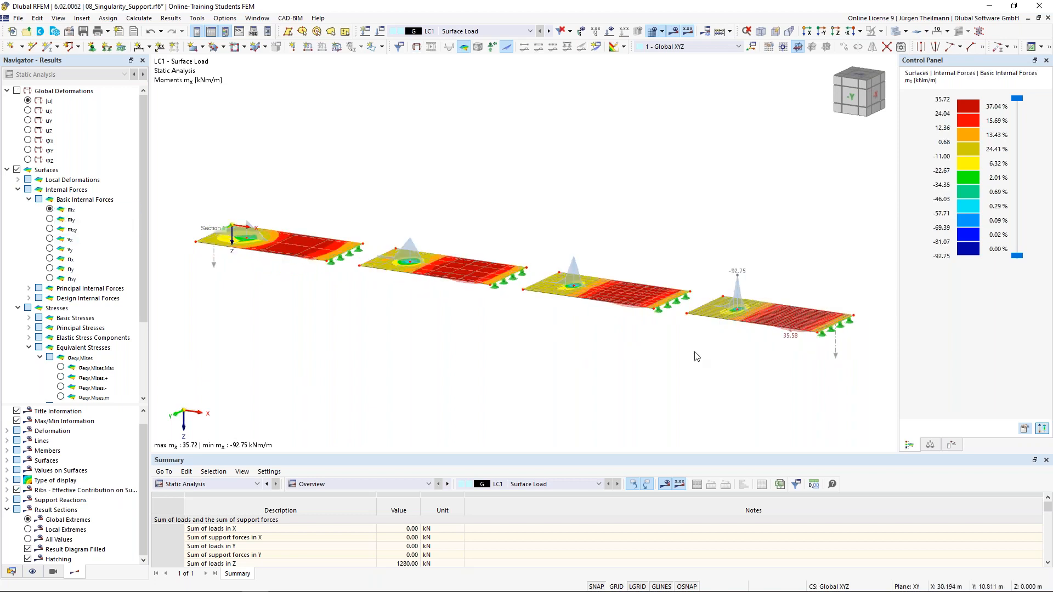
pyautogui.scroll(2, 703, 352)
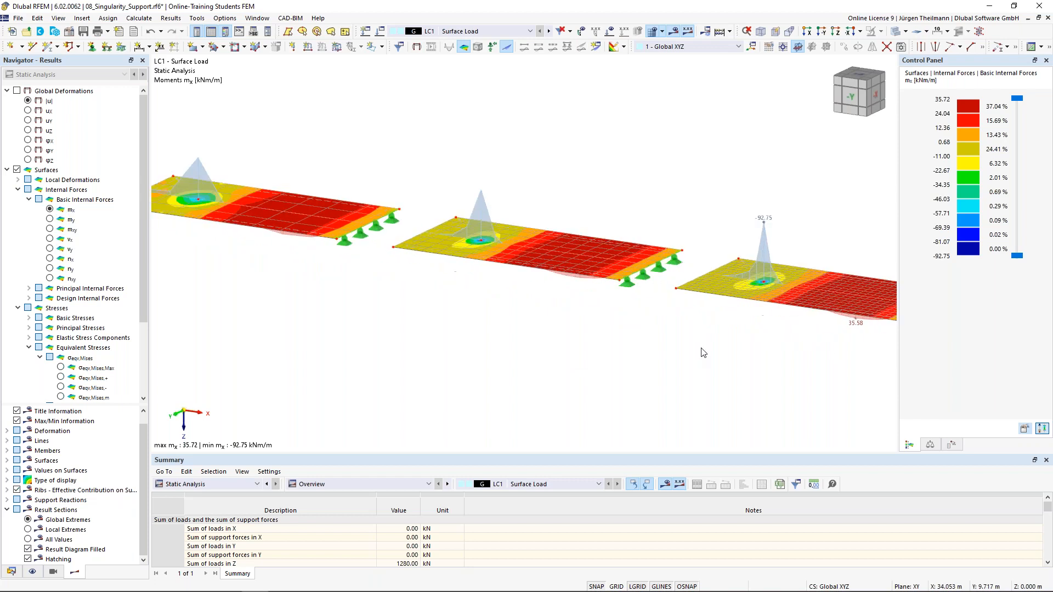
pyautogui.scroll(3, 769, 282)
pyautogui.click(766, 281)
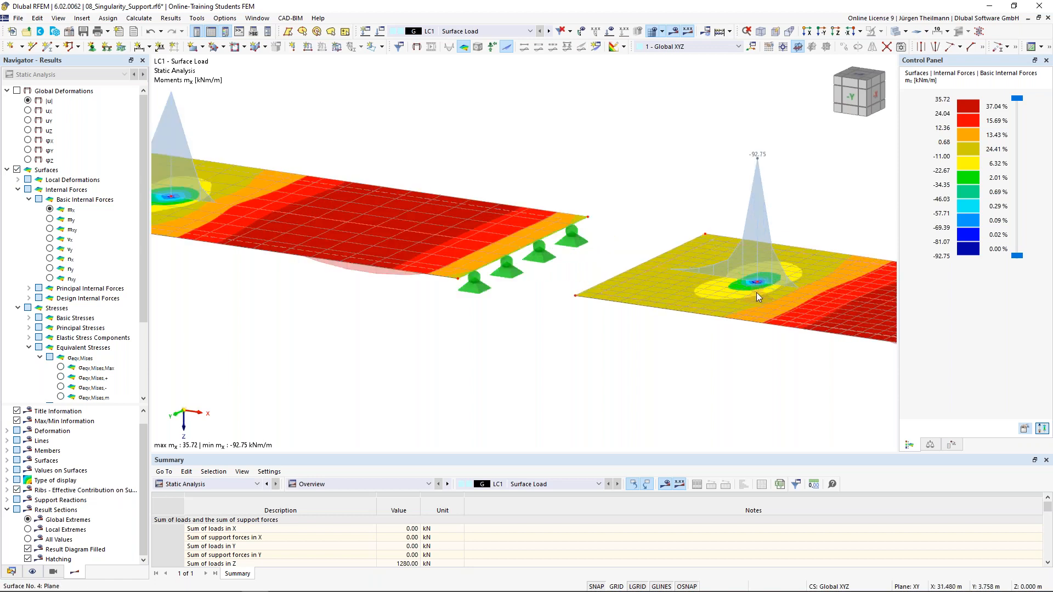
pyautogui.scroll(3, 765, 285)
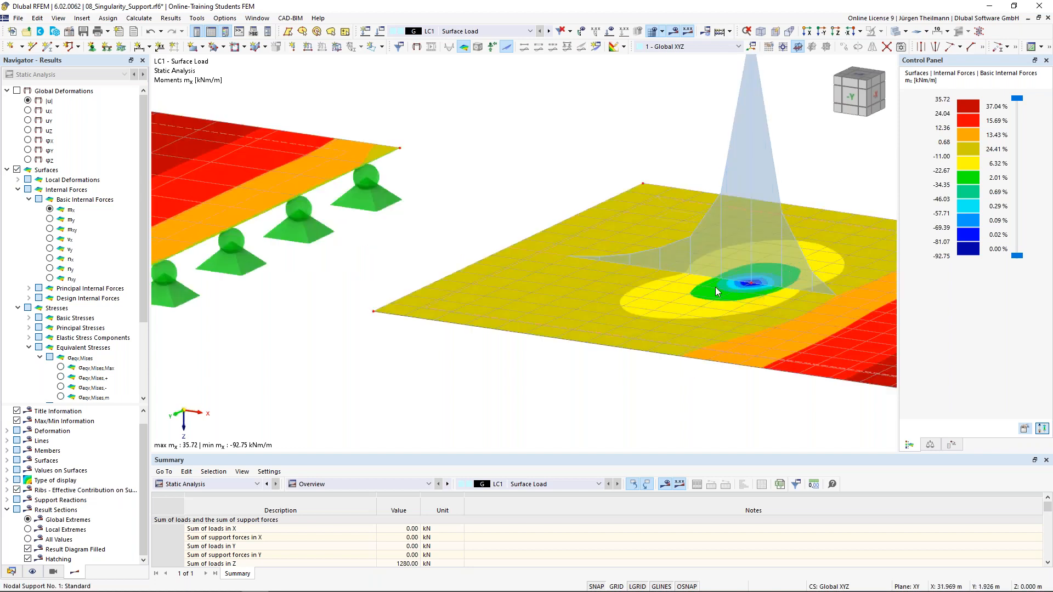
# Check the Result Smoothing settings and close them without changes.
pyautogui.click(138, 18)
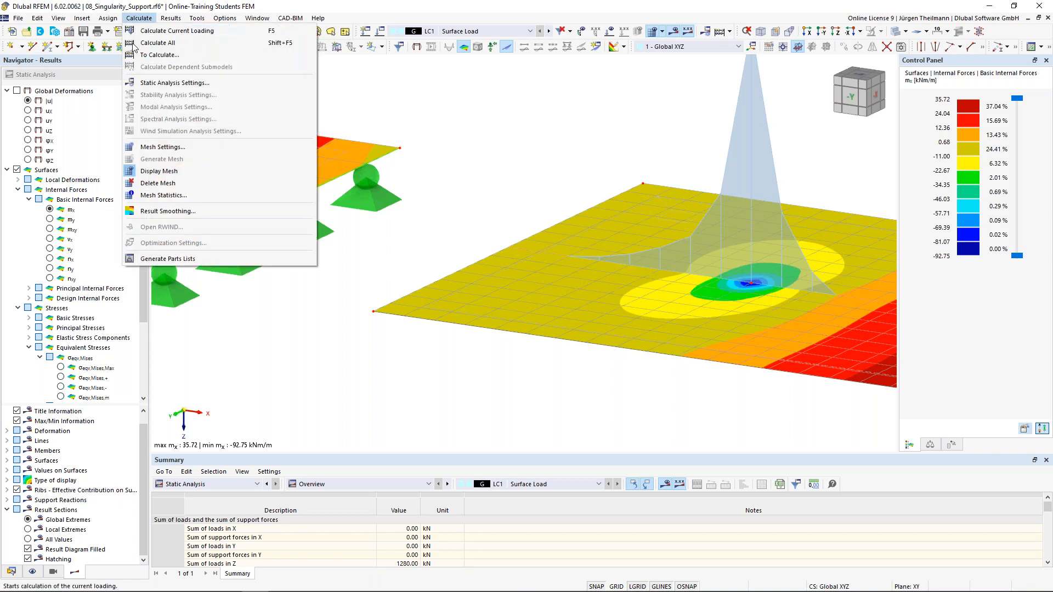
pyautogui.click(183, 213)
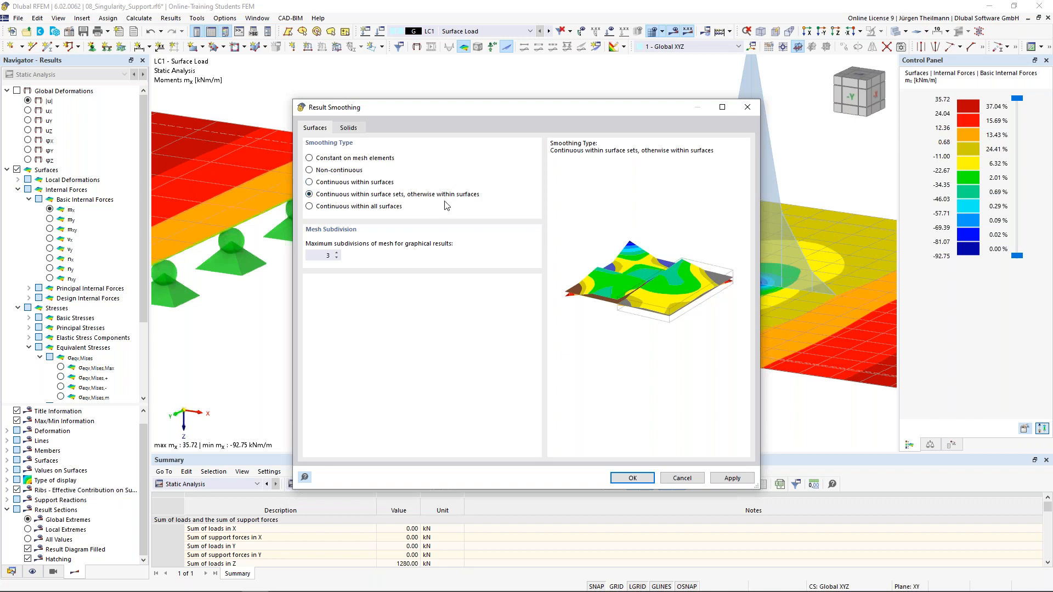
pyautogui.click(680, 478)
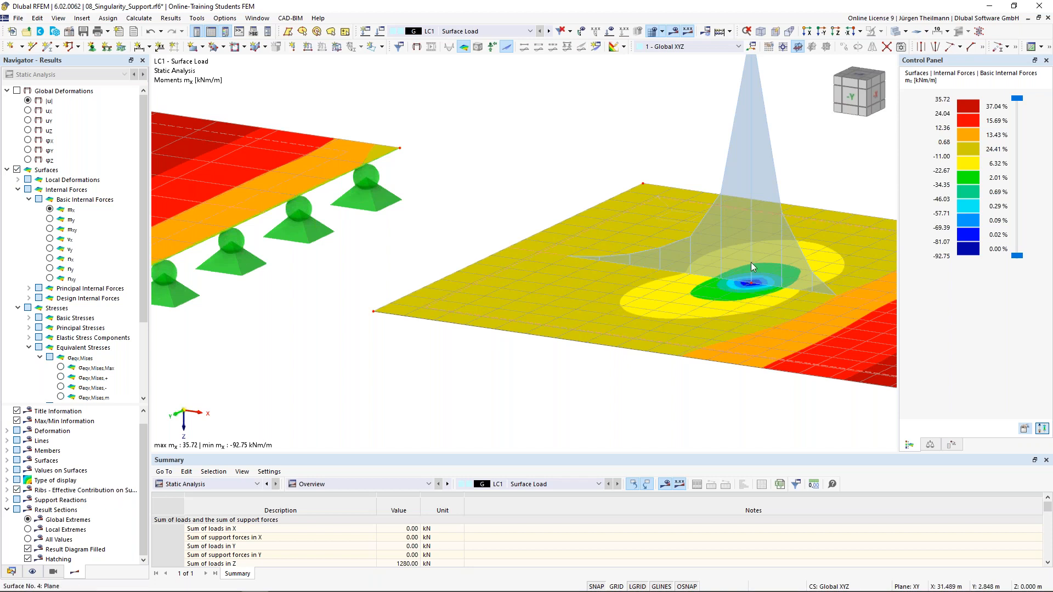
pyautogui.scroll(-2, 751, 287)
pyautogui.scroll(-3, 751, 288)
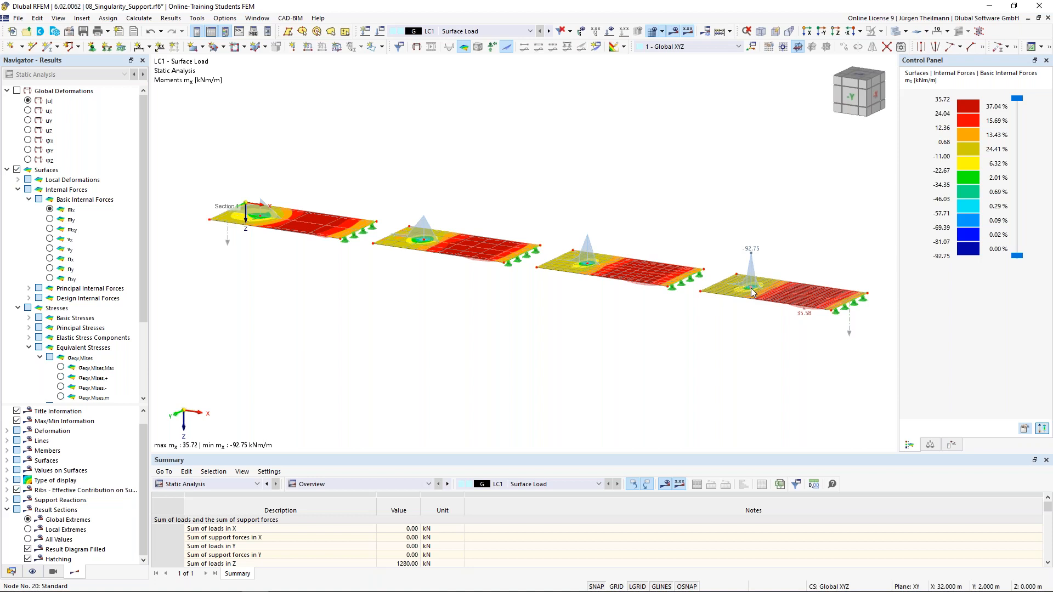
pyautogui.scroll(3, 752, 289)
pyautogui.scroll(3, 751, 288)
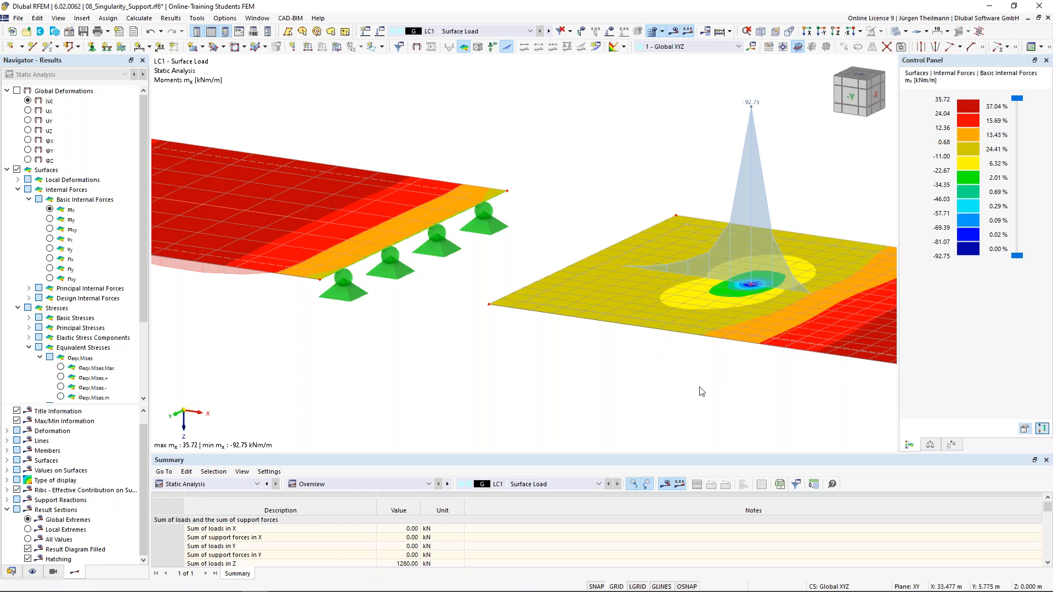
# Turn off the results display and open Edit Node for node 20's hinged support.
pyautogui.click(674, 32)
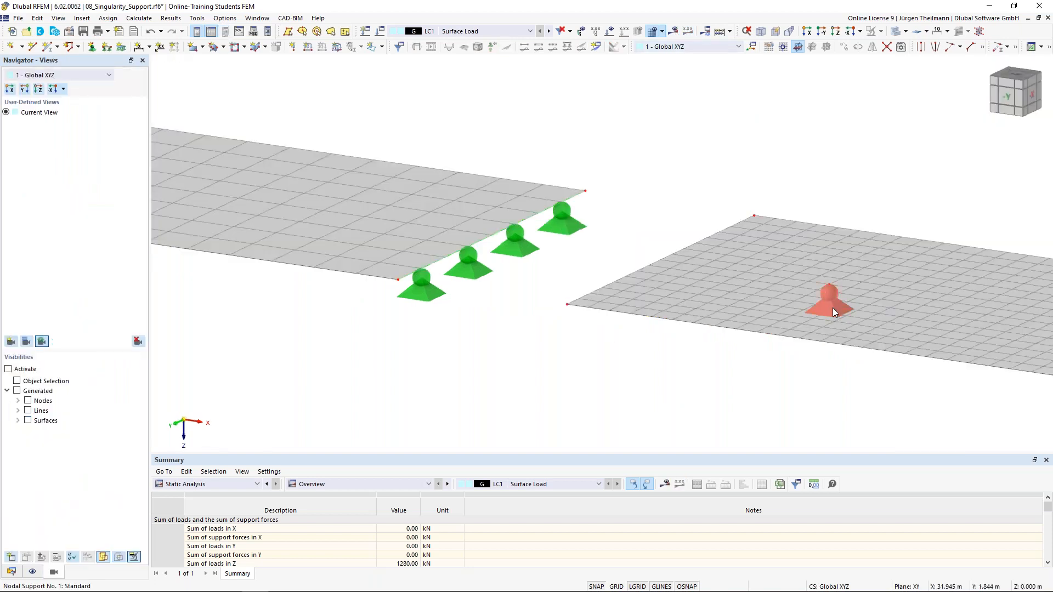
pyautogui.moveTo(828, 307)
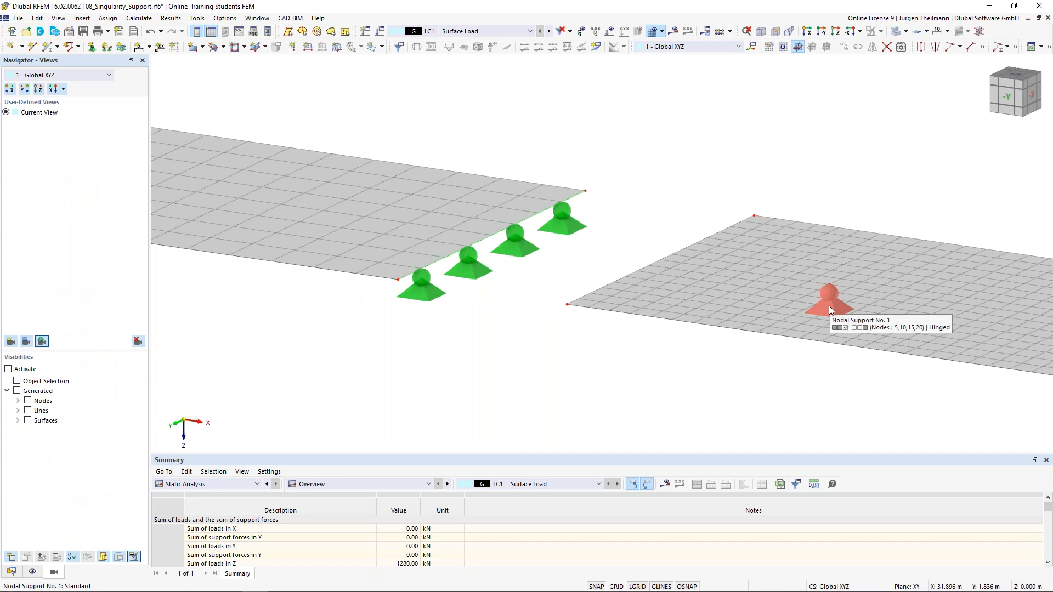
pyautogui.doubleClick(829, 310)
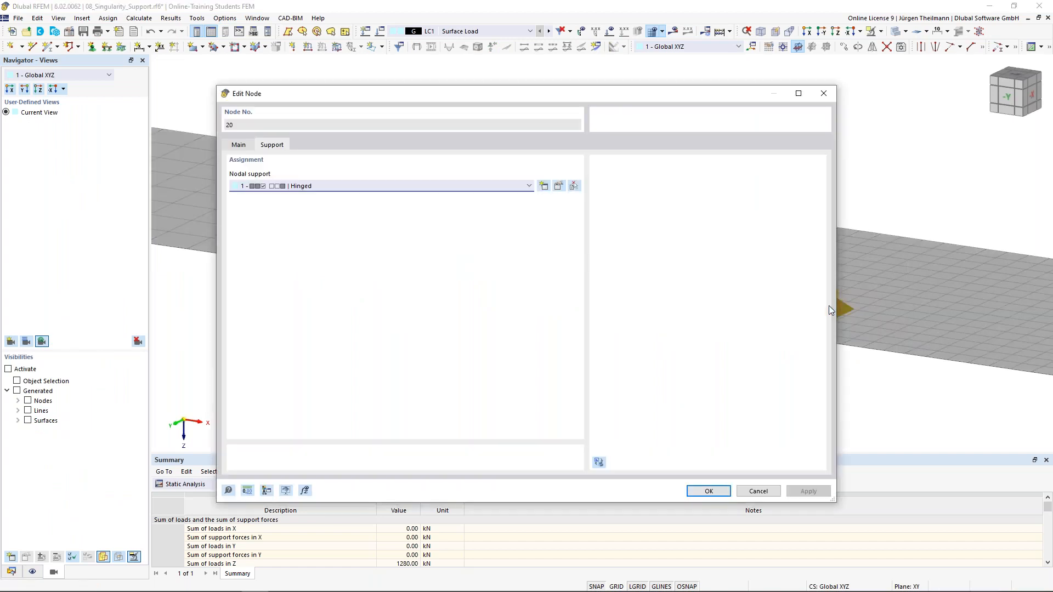
# Replace the support's rigid uz restraint with a 10 kN/m vertical spring, accepting deletion of results.
pyautogui.click(559, 187)
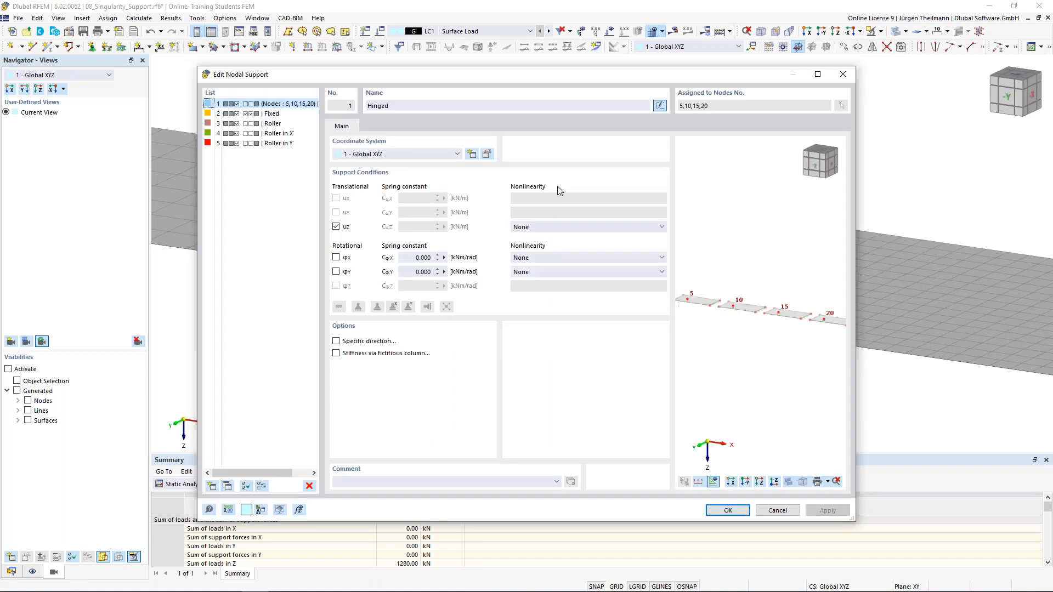
pyautogui.click(337, 226)
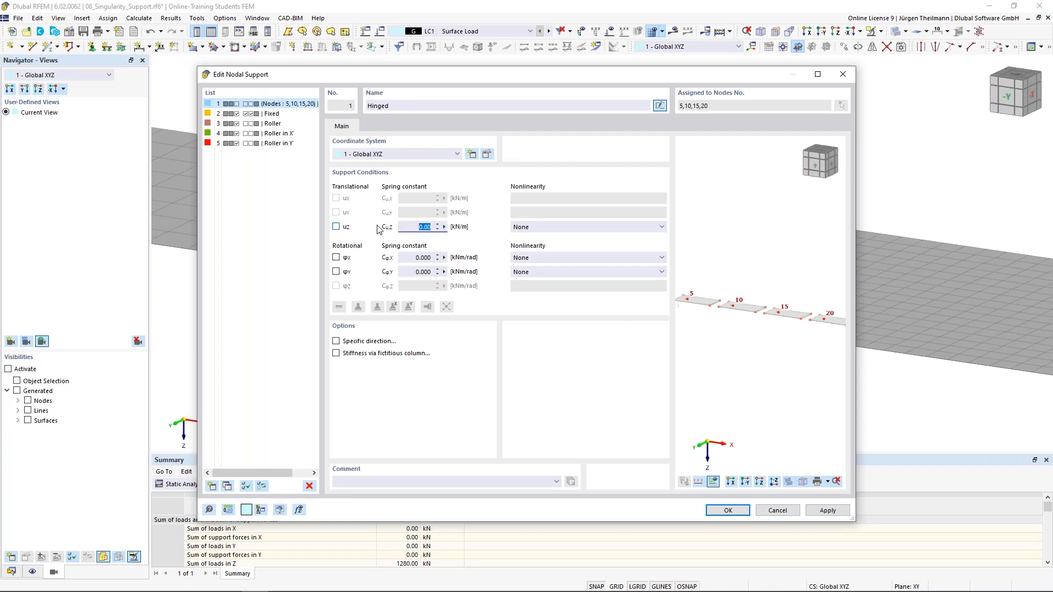
pyautogui.write('10')
pyautogui.press('Tab')
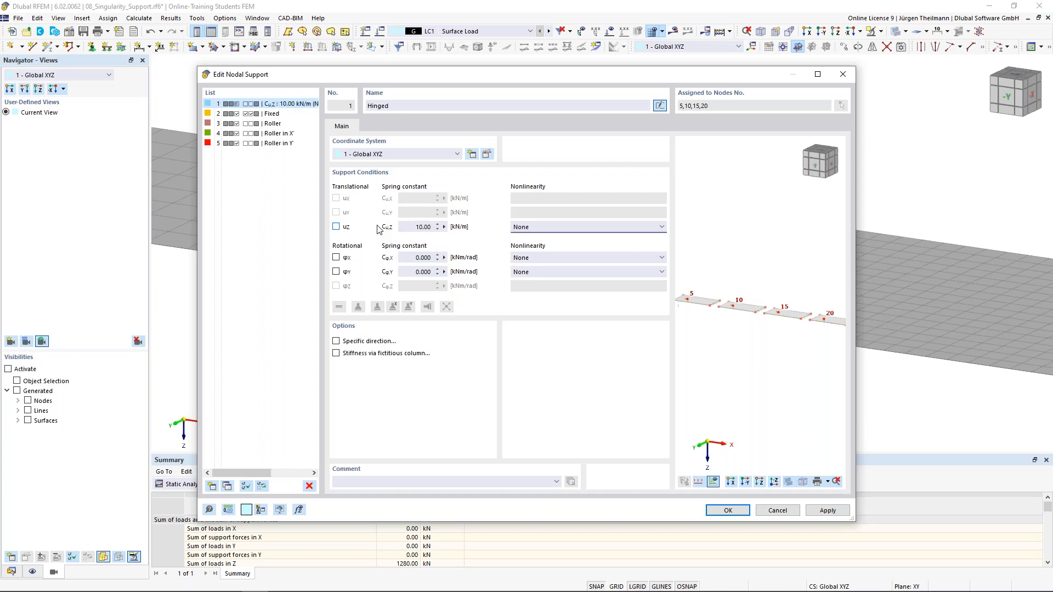
pyautogui.click(738, 511)
pyautogui.click(581, 352)
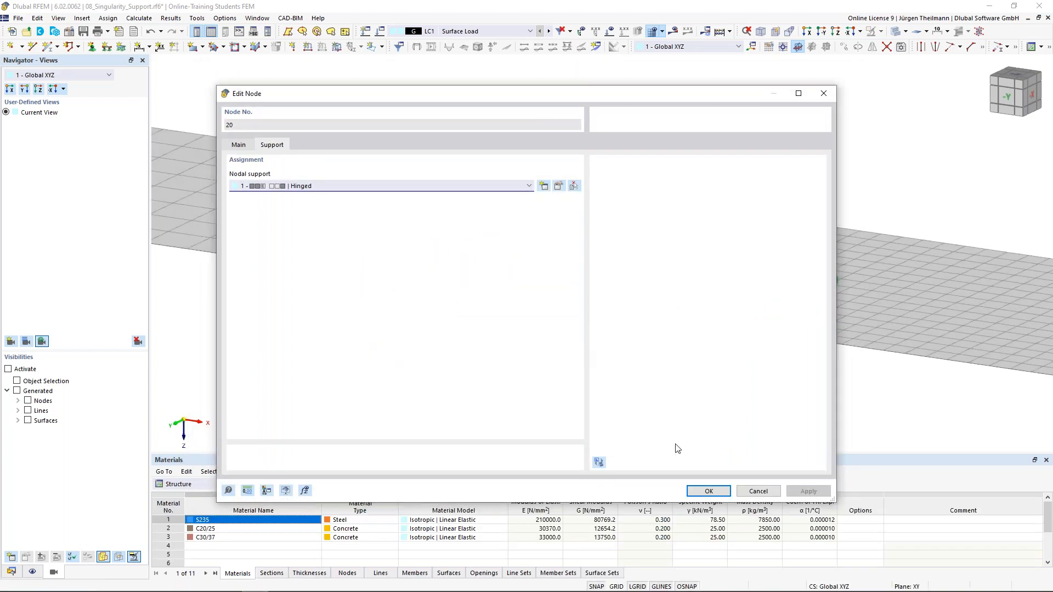
pyautogui.click(713, 493)
pyautogui.click(673, 31)
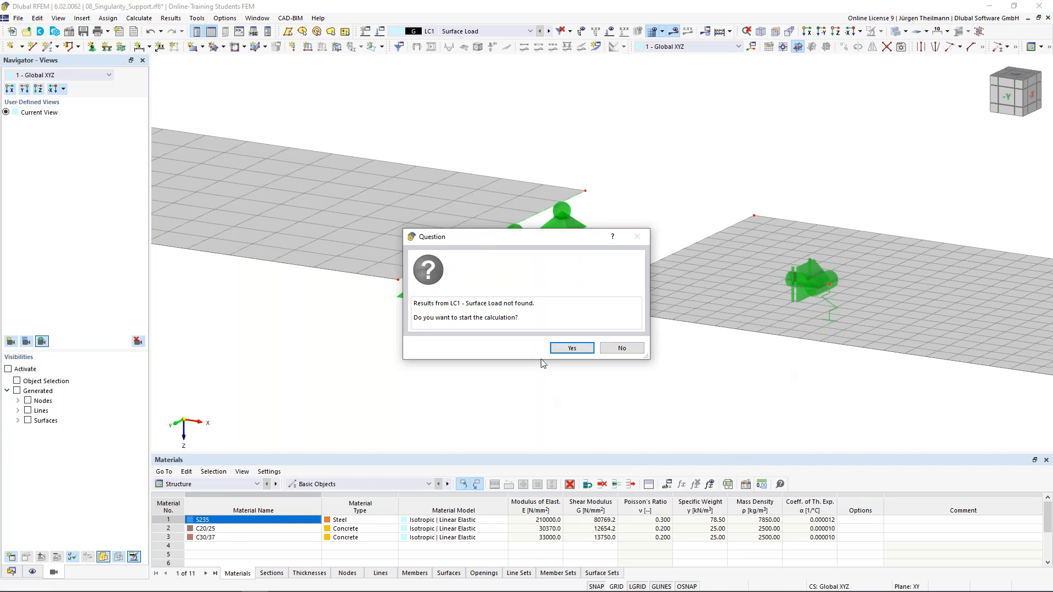
# Calculate LC1, compare |u| displacements in front and isometric views, then show mx moments.
pyautogui.click(562, 349)
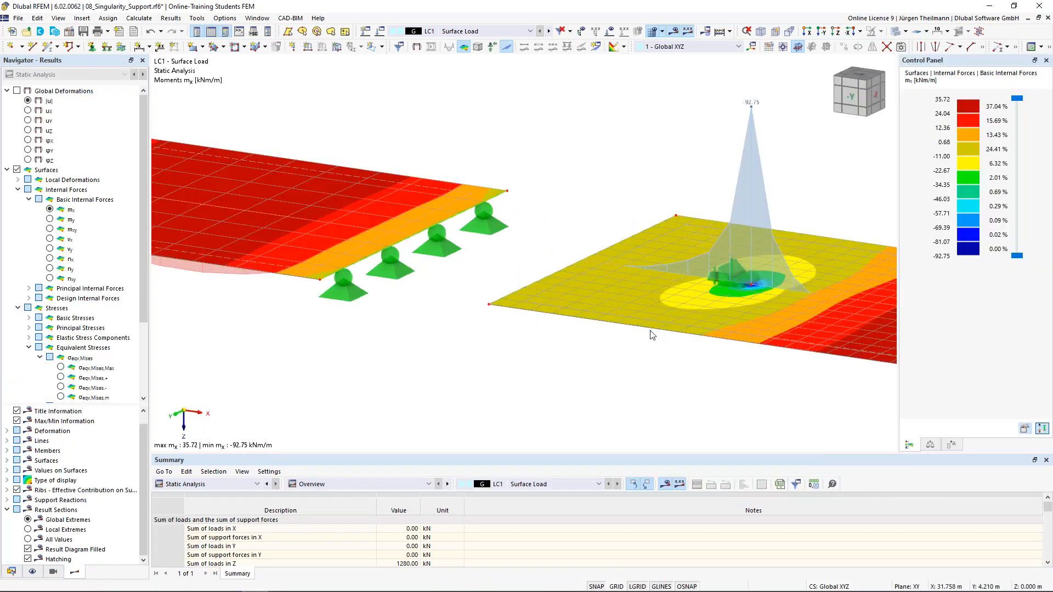
pyautogui.scroll(-4, 651, 334)
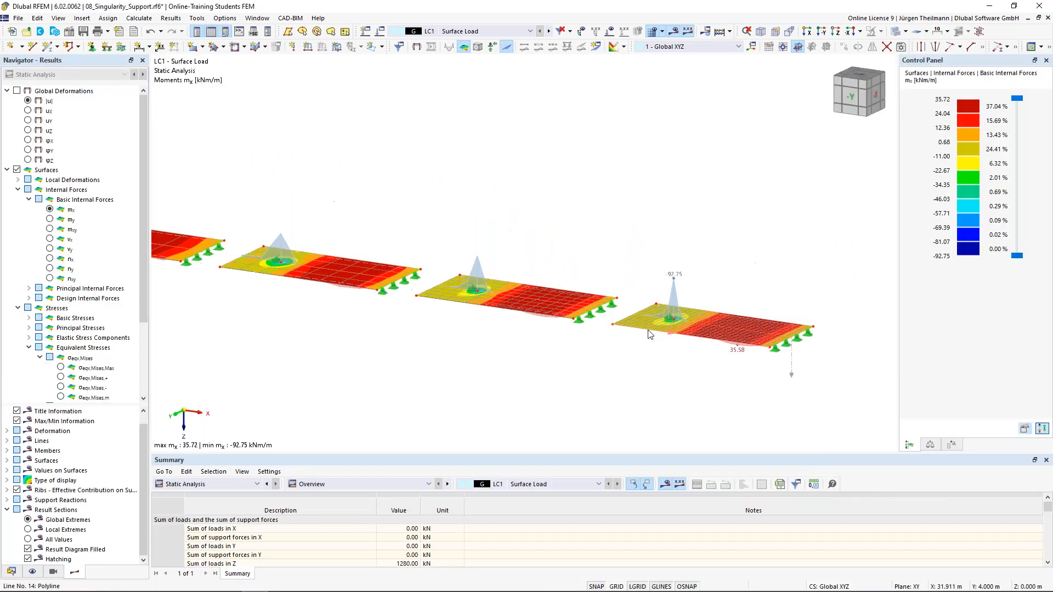
pyautogui.click(28, 102)
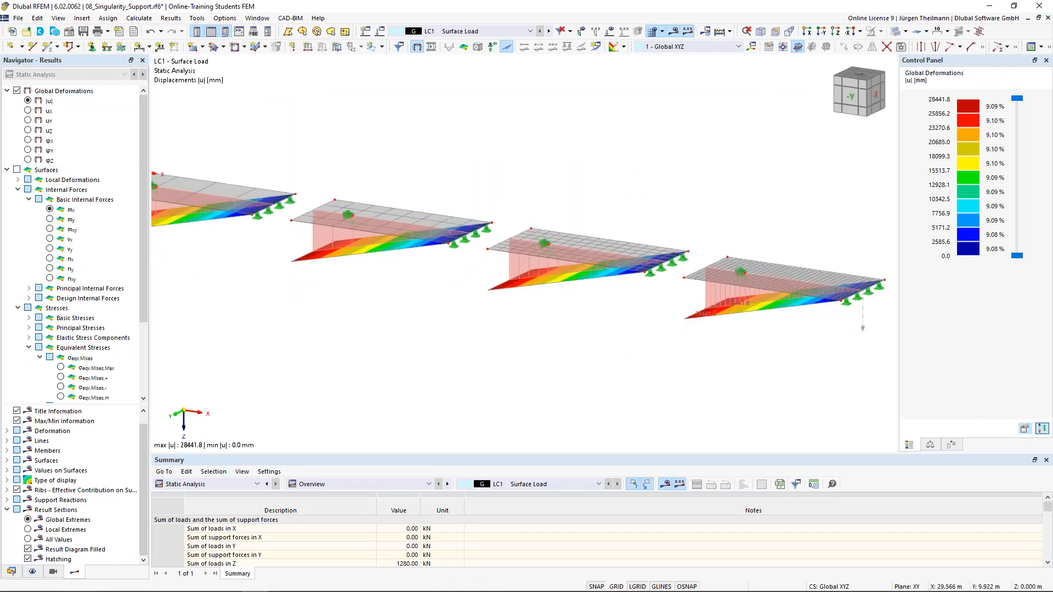
pyautogui.scroll(-3, 611, 301)
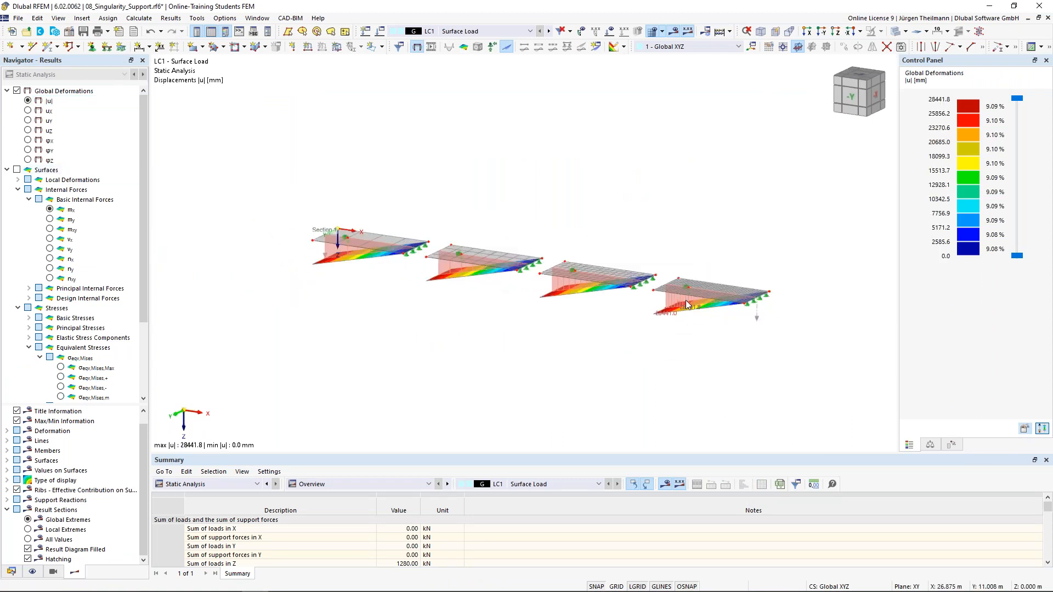
pyautogui.hotkey('ctrl', '2')
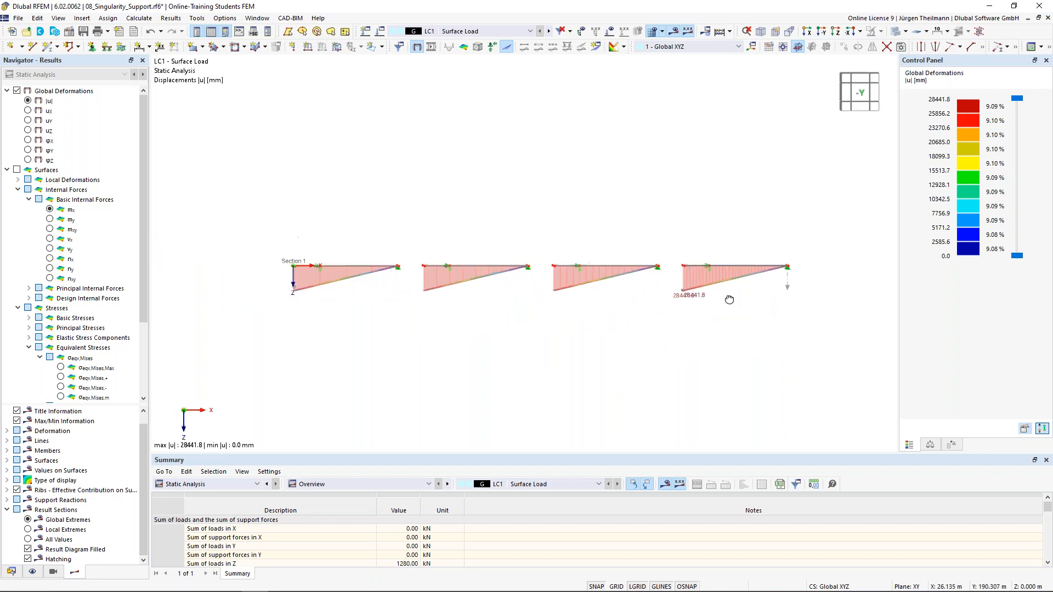
pyautogui.hotkey('ctrl', '1')
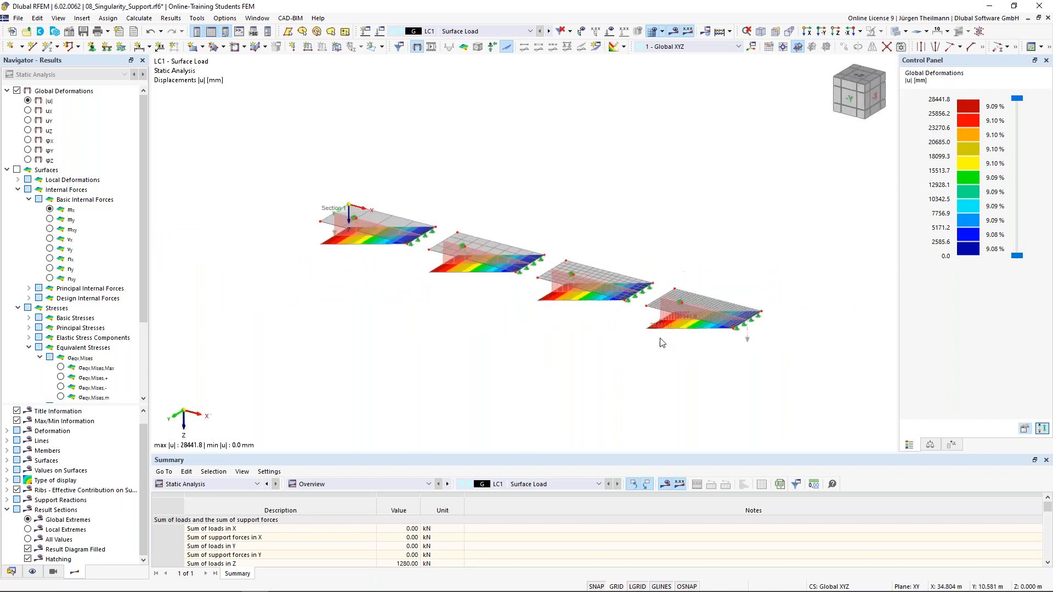
pyautogui.scroll(3, 703, 285)
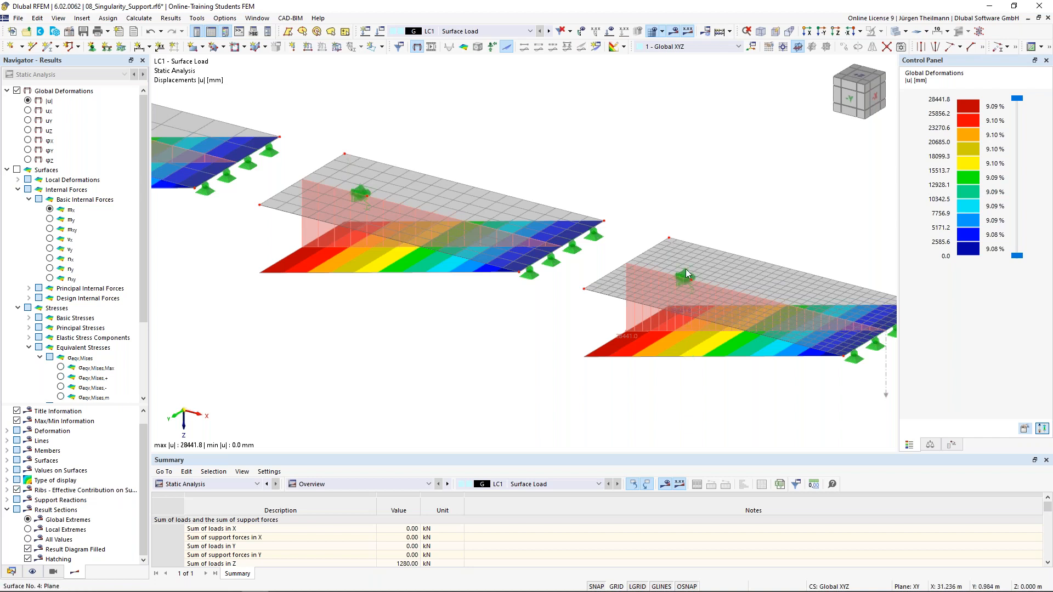
pyautogui.moveTo(692, 280)
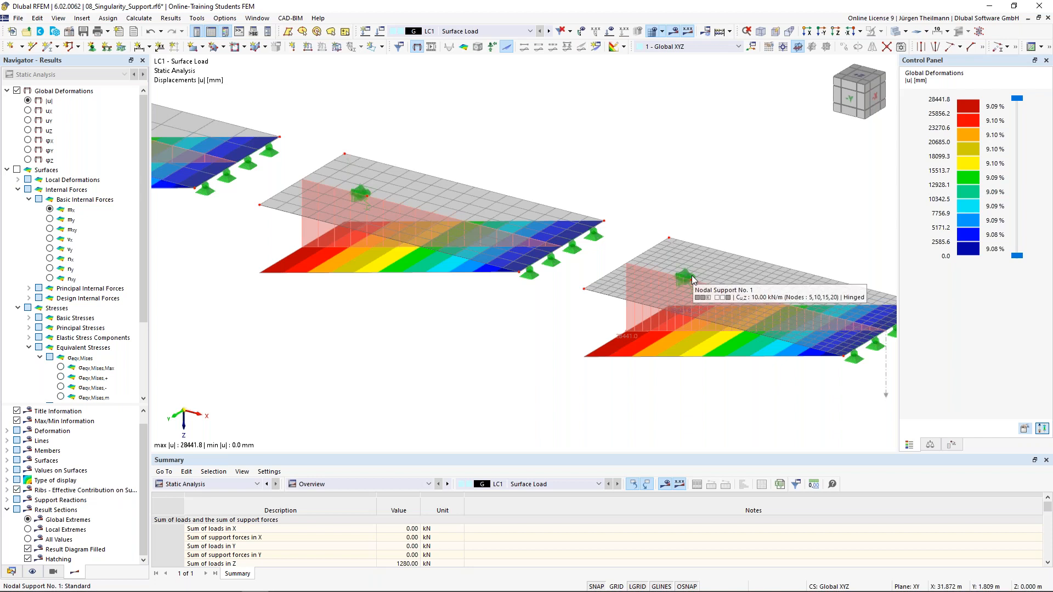
pyautogui.click(50, 209)
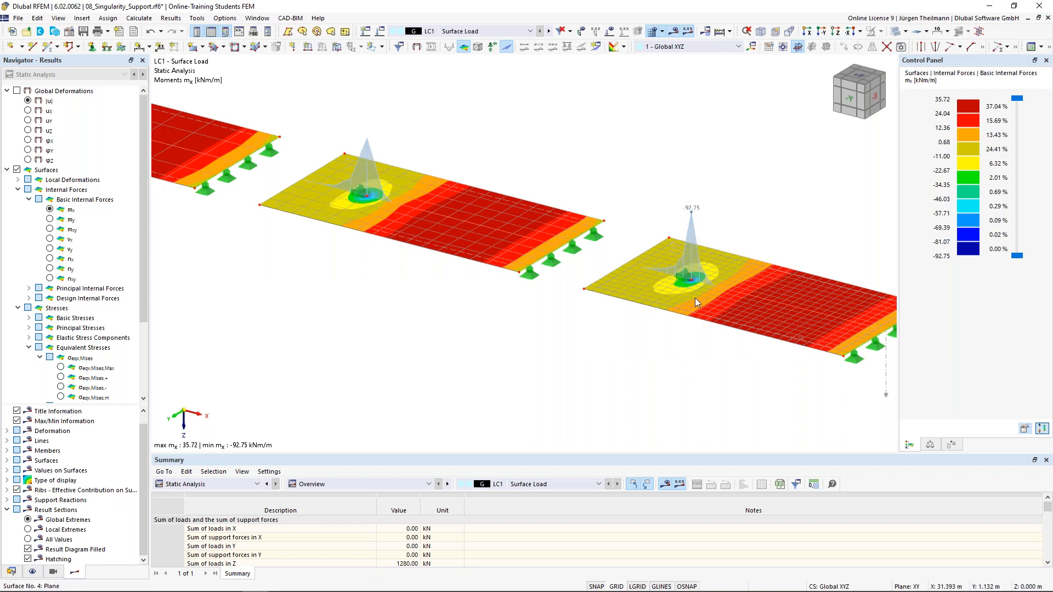
pyautogui.moveTo(688, 278)
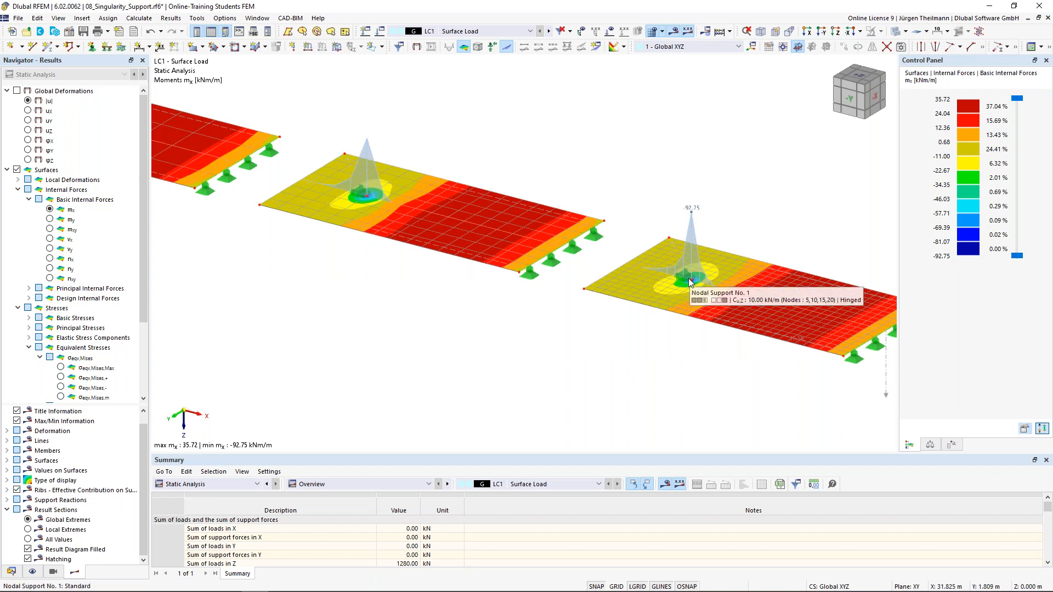
pyautogui.scroll(2, 689, 296)
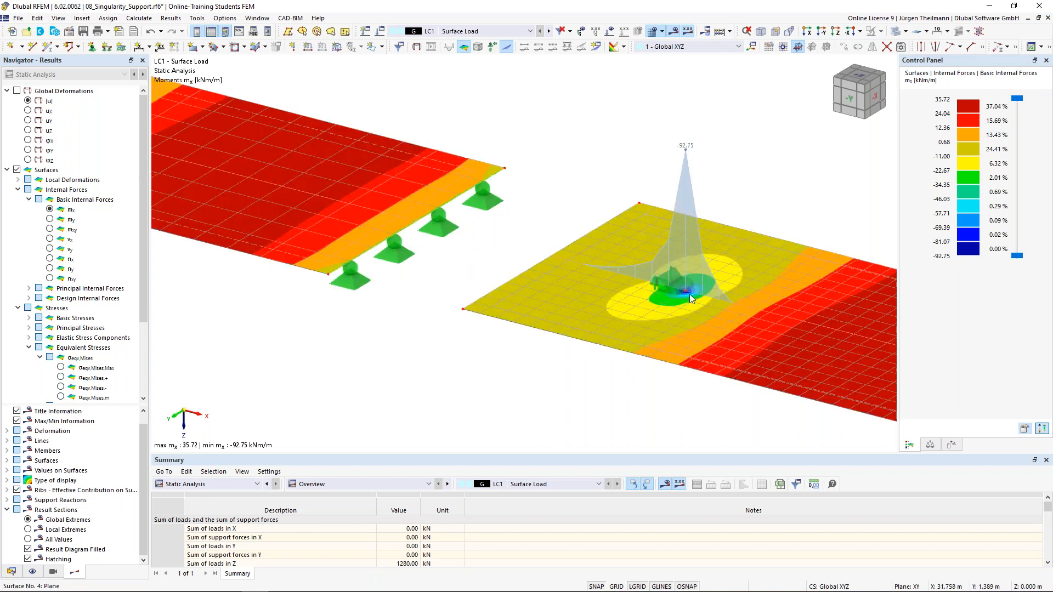
pyautogui.scroll(1, 689, 294)
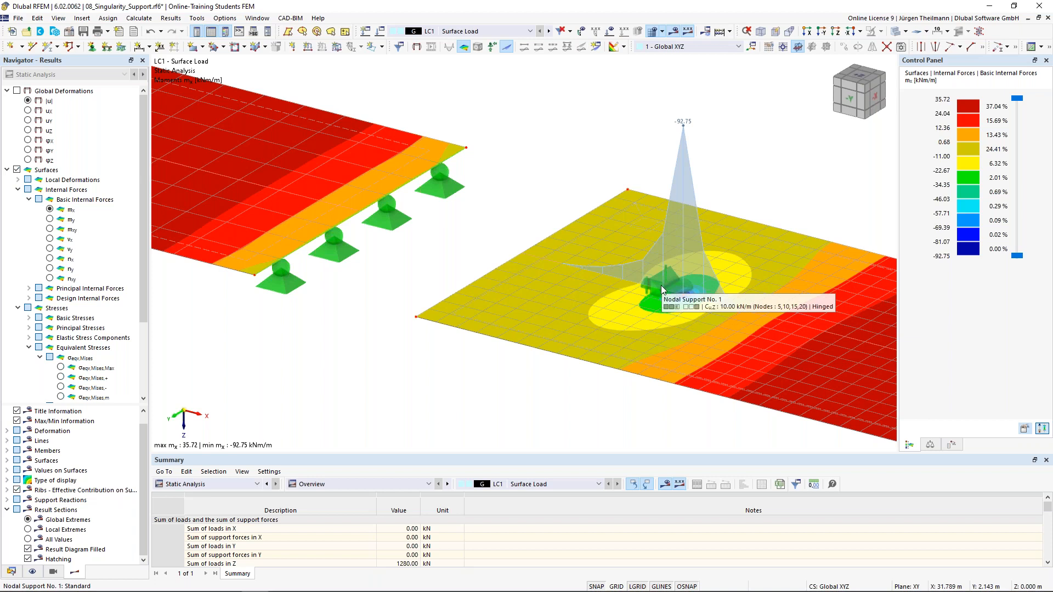
pyautogui.moveTo(679, 340); pyautogui.dragTo(677, 340, button='middle')
pyautogui.scroll(3, 624, 265)
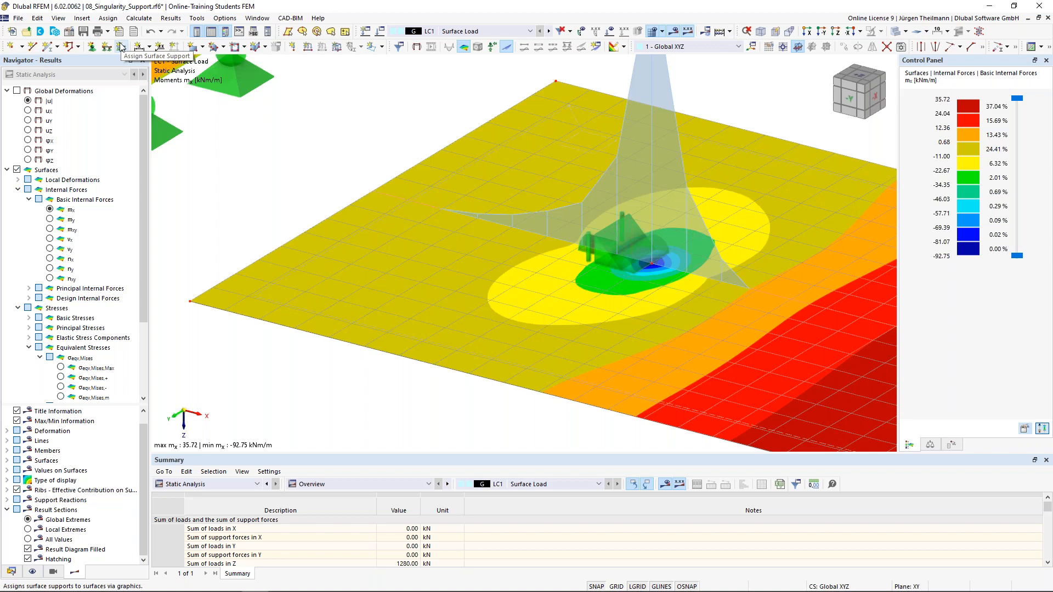
pyautogui.scroll(-2, 577, 280)
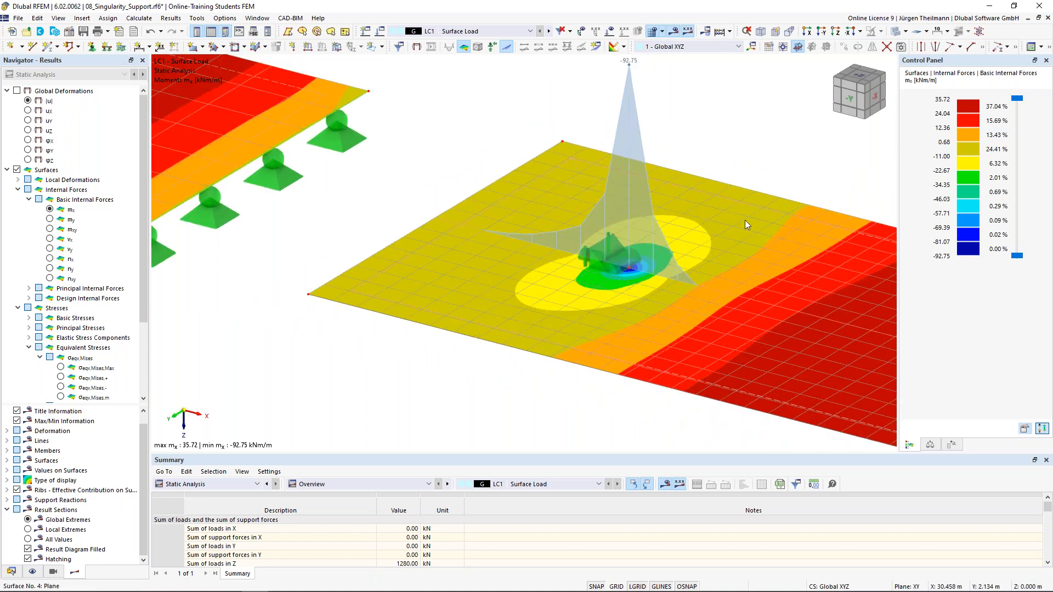
pyautogui.moveTo(622, 271)
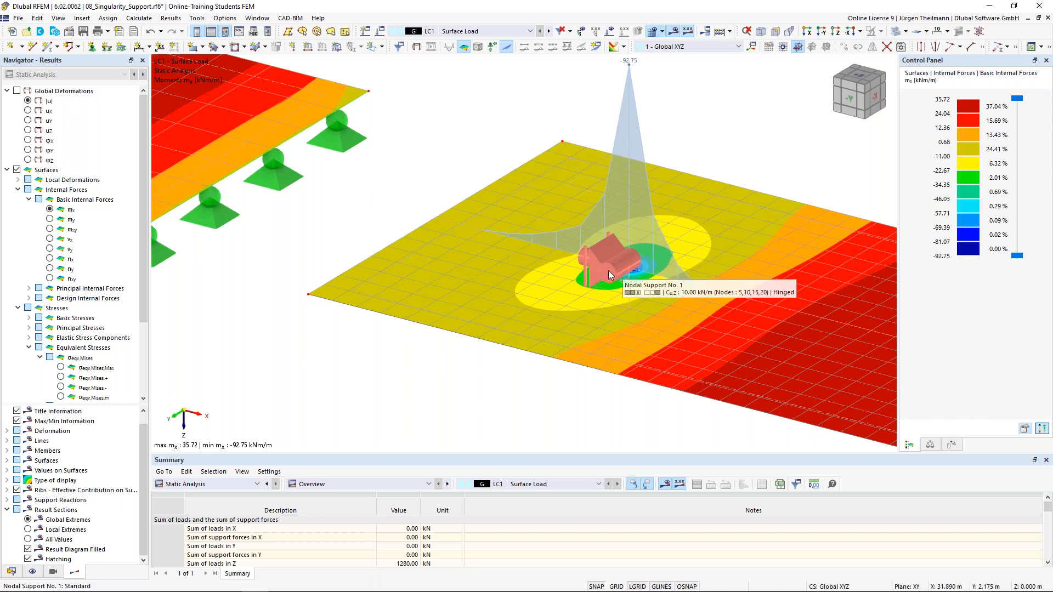
# Enable stiffness via fictitious column on node 20's support, giving a 42000000.0 kN/m vertical spring.
pyautogui.doubleClick(600, 268)
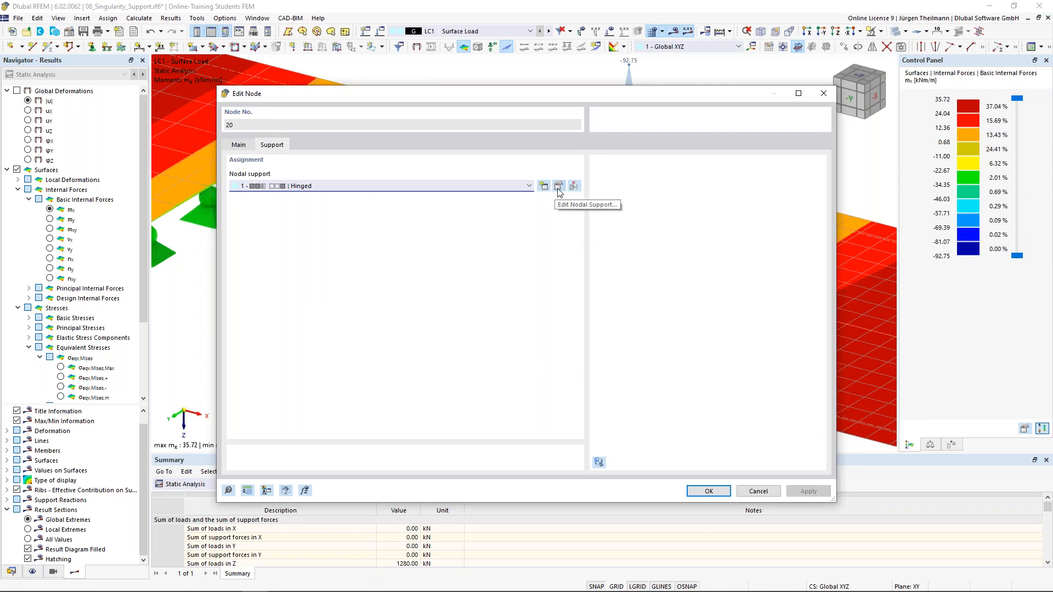
pyautogui.click(559, 187)
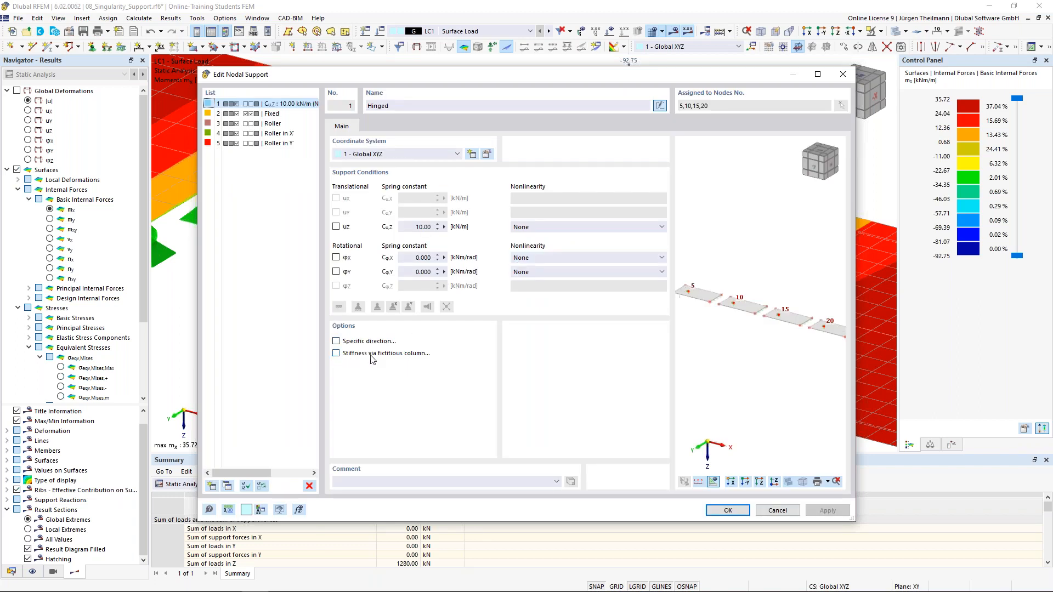
pyautogui.click(336, 354)
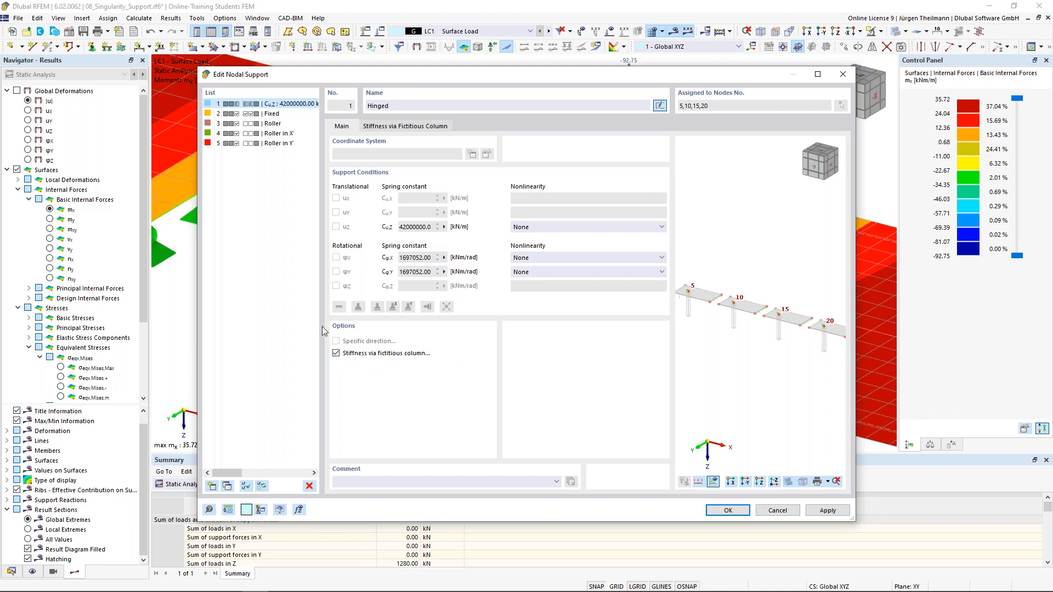
# Review the fictitious column parameters, keeping elastic surface foundations and a rectangular column head.
pyautogui.click(437, 131)
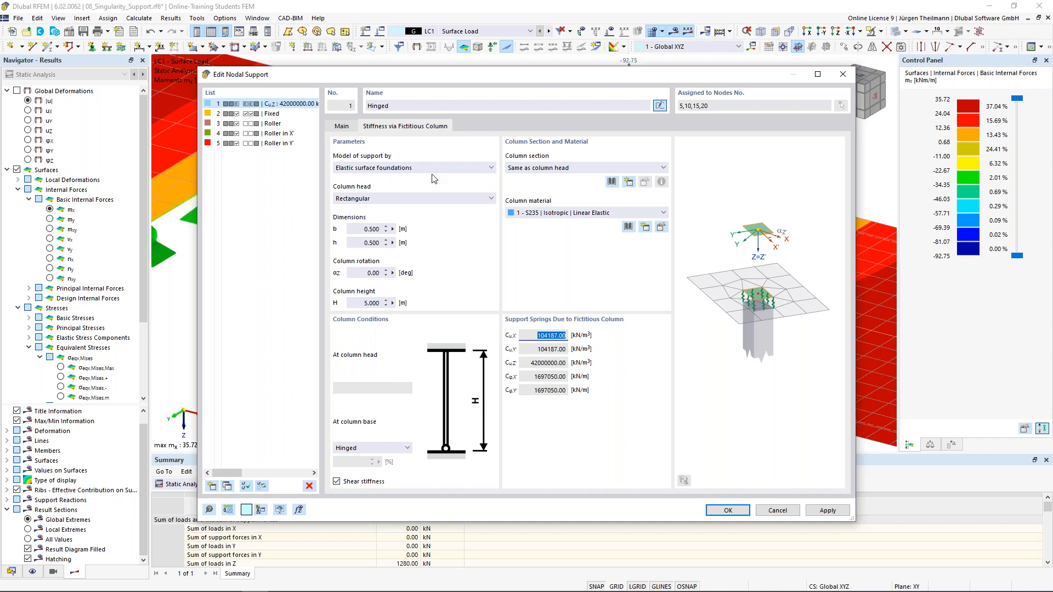
pyautogui.click(493, 168)
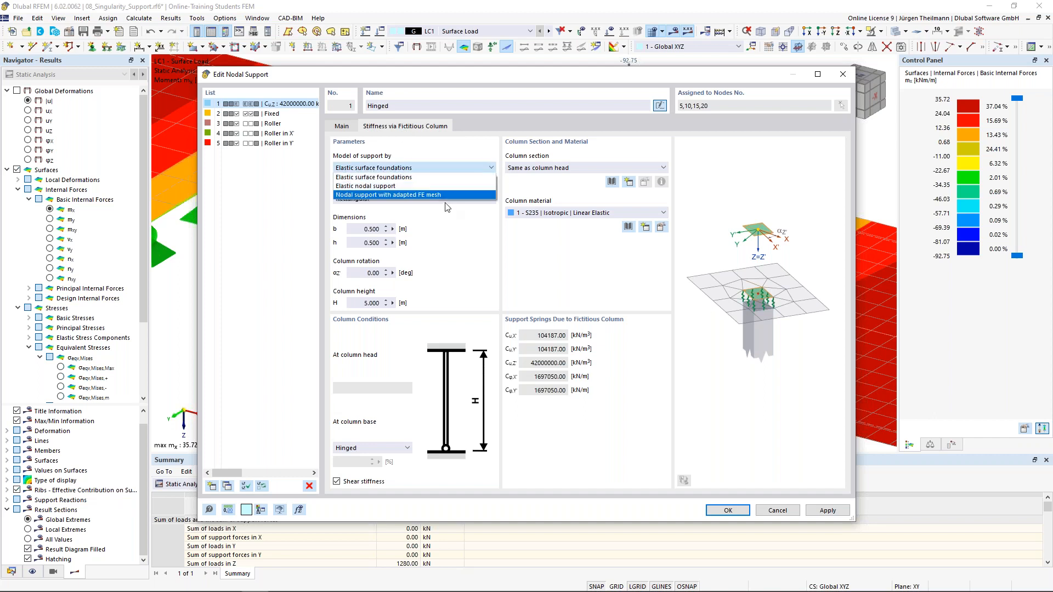
pyautogui.click(440, 178)
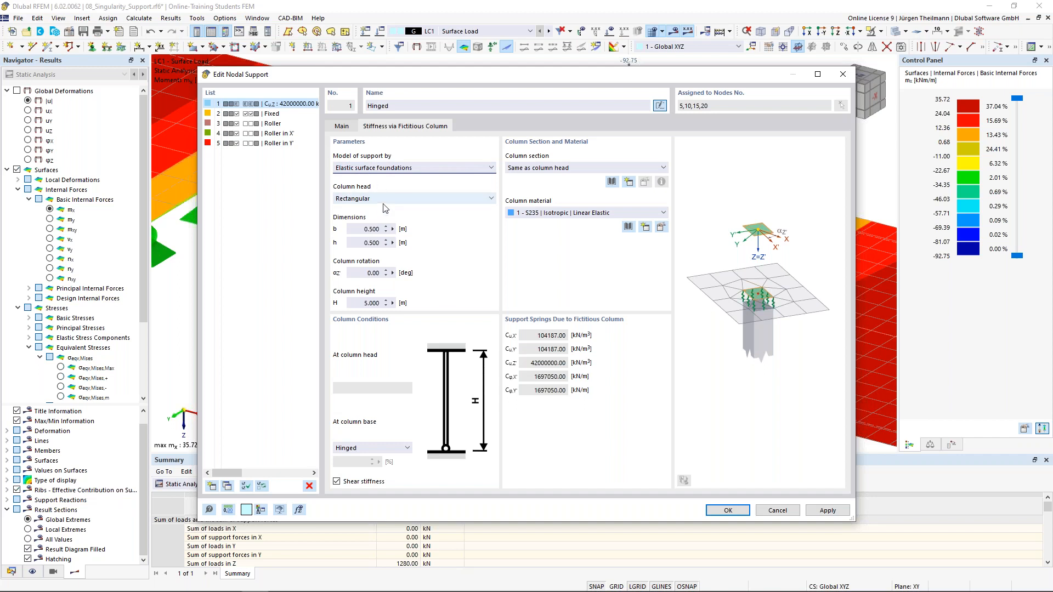
pyautogui.click(468, 198)
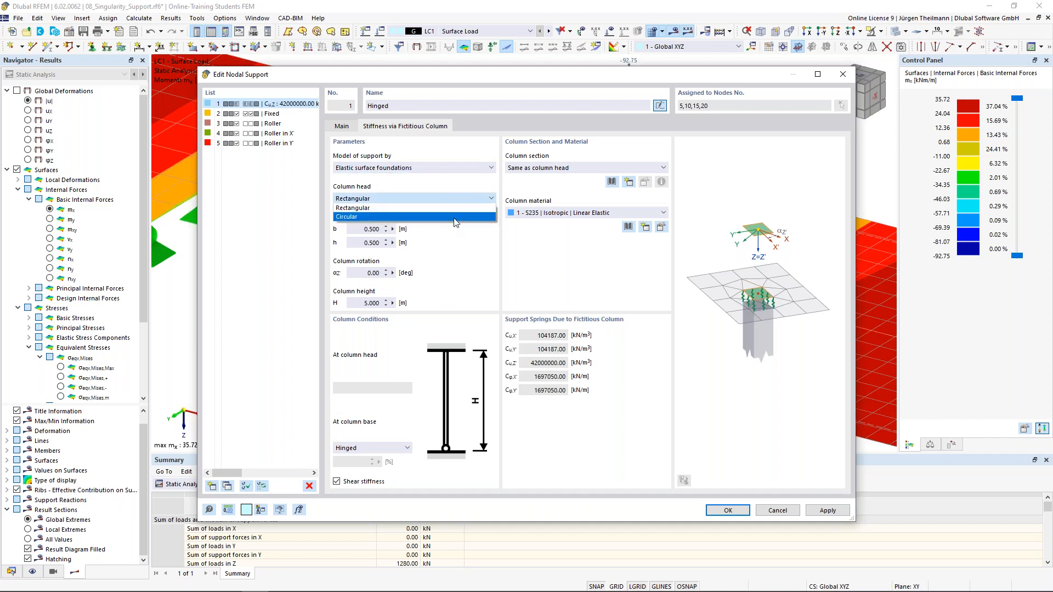
pyautogui.click(373, 208)
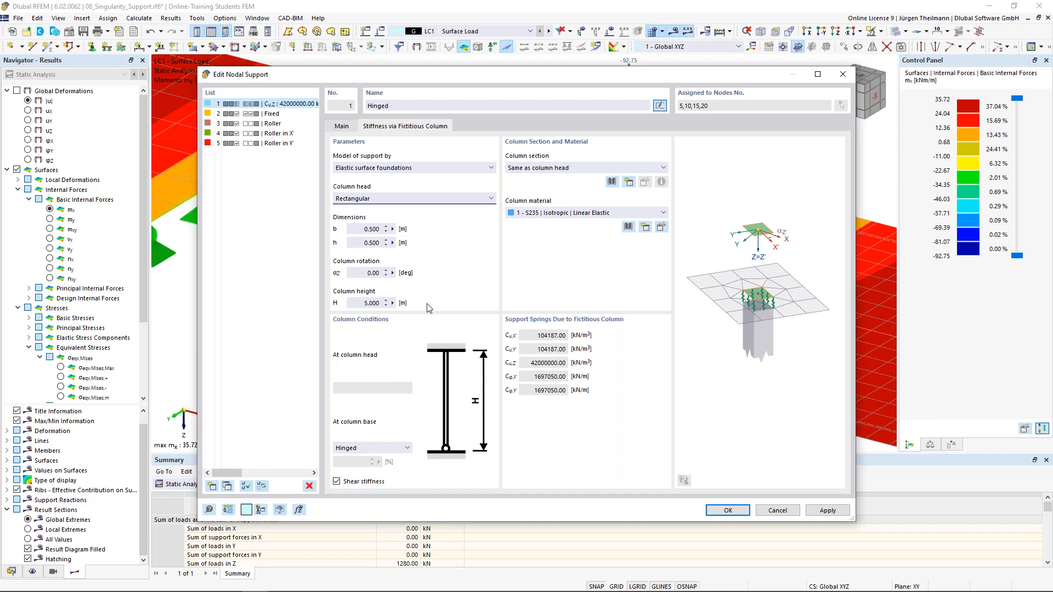
# Change the fictitious column height to 3.000 m.
pyautogui.doubleClick(360, 303)
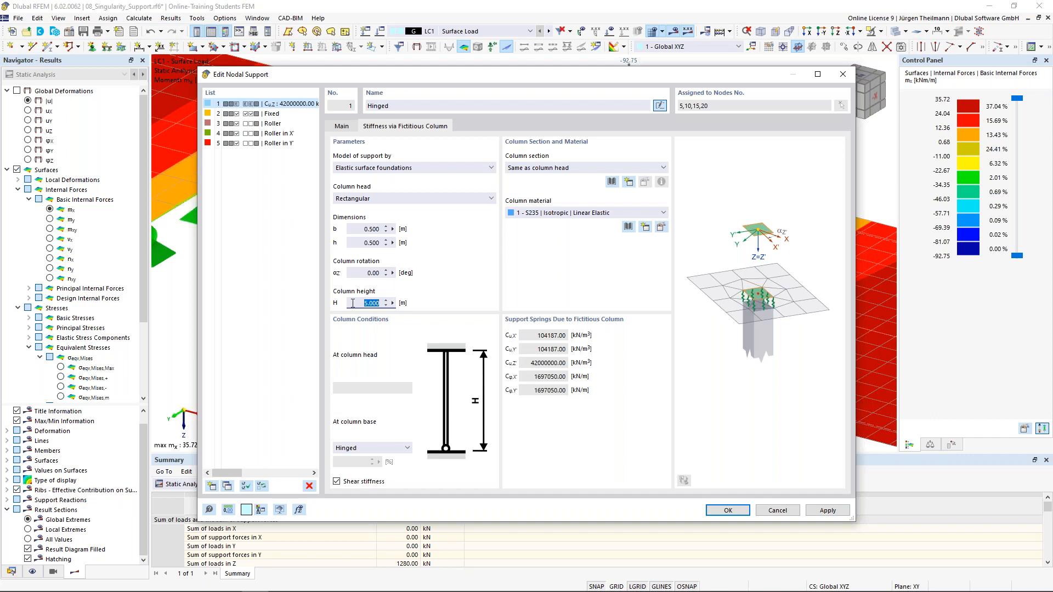
pyautogui.write('3')
pyautogui.press('Tab')
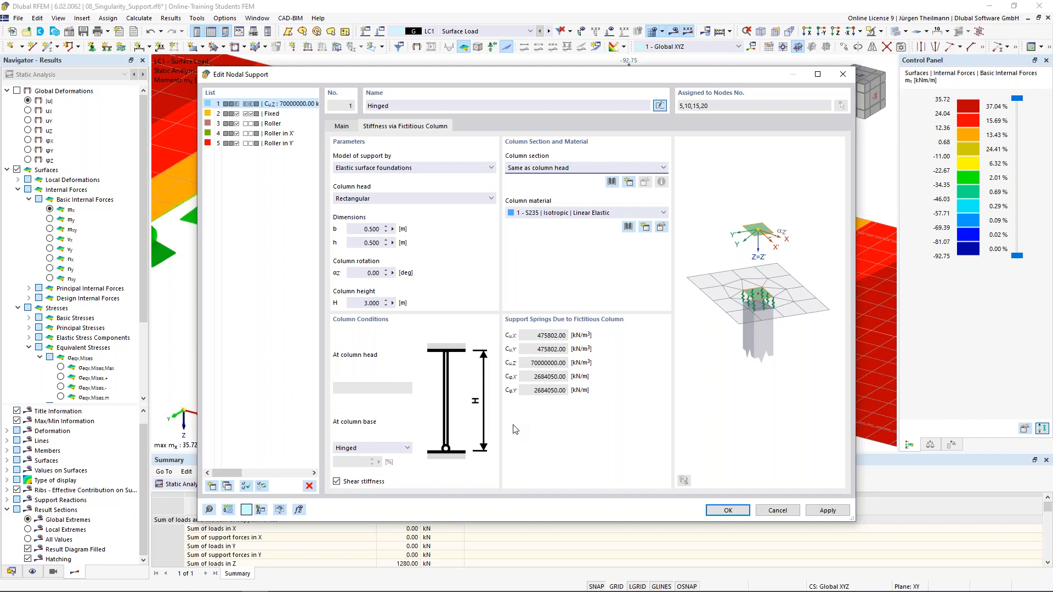
# Keep elastic surface foundations and section same as head, confirm, and accept deleting results.
pyautogui.click(458, 169)
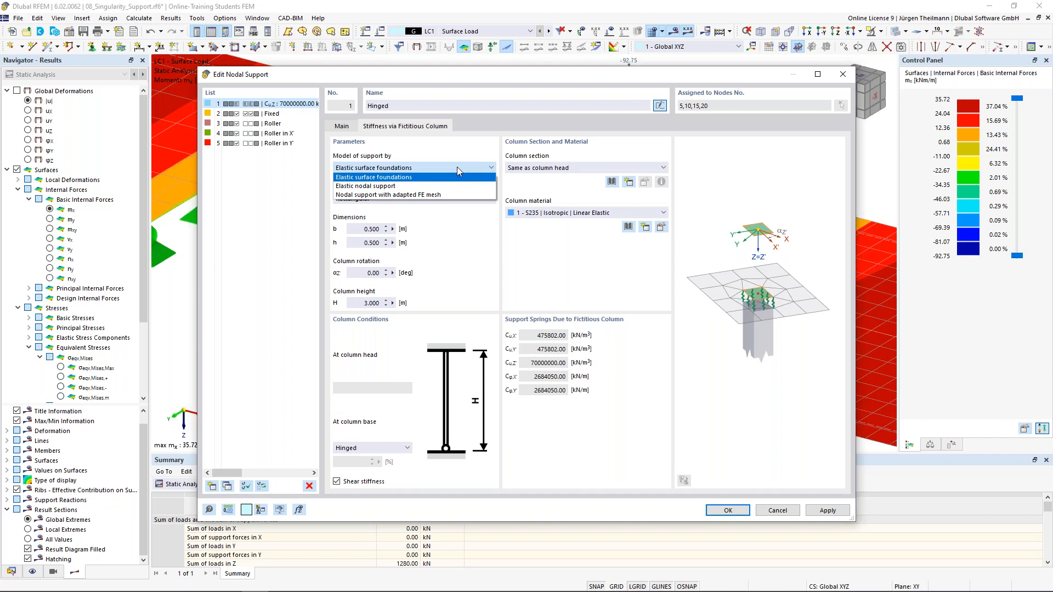
pyautogui.click(456, 167)
pyautogui.click(586, 167)
pyautogui.click(586, 167)
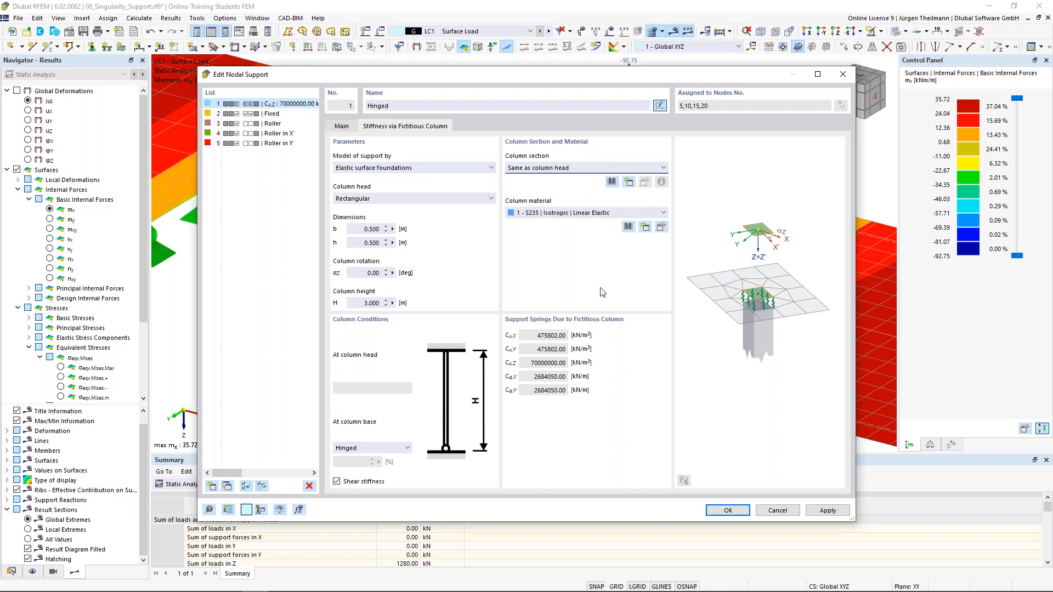
pyautogui.click(729, 510)
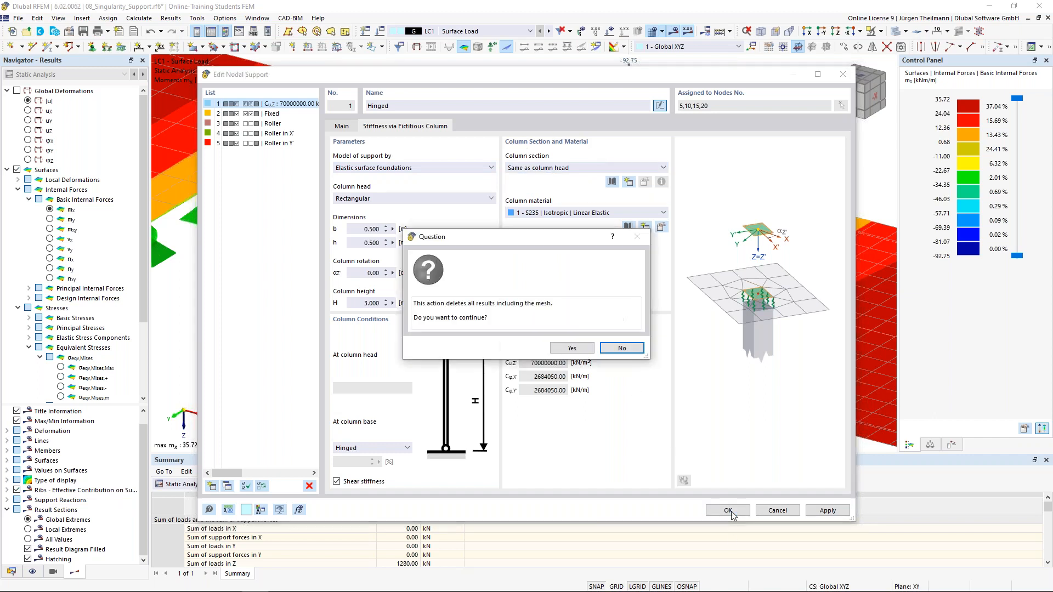
pyautogui.click(559, 349)
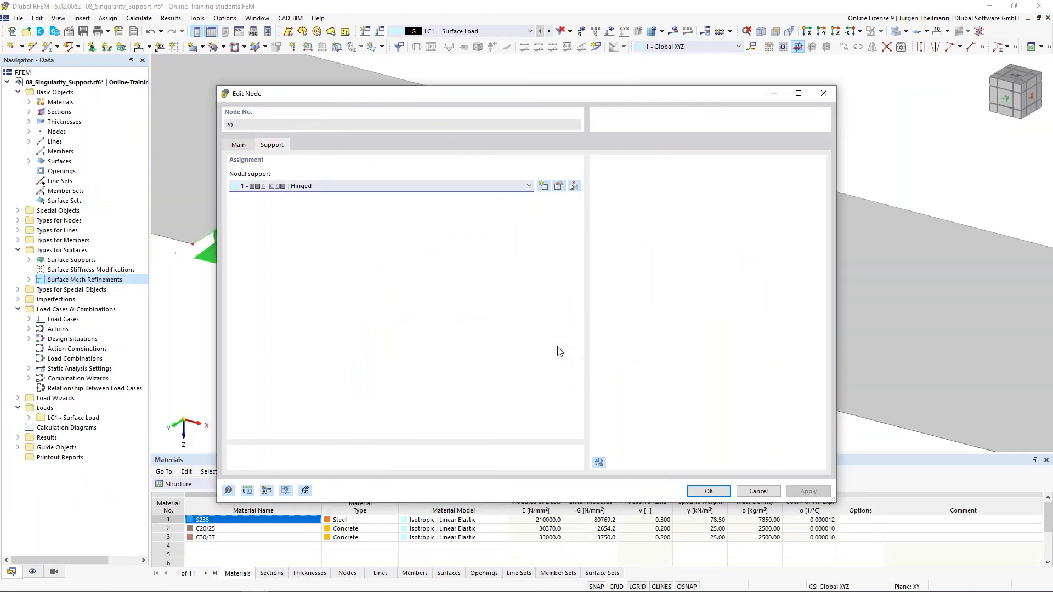
# Close Edit Node and recalculate, showing mx moments from 25.70 to −58.84 kNm/m.
pyautogui.click(710, 492)
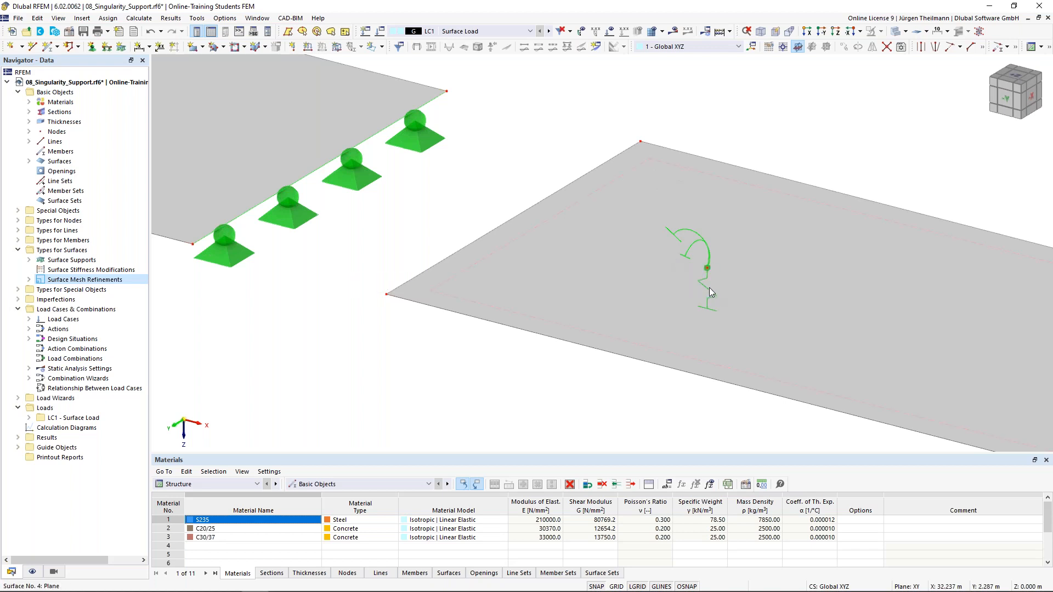
pyautogui.click(713, 307)
pyautogui.scroll(3, 709, 294)
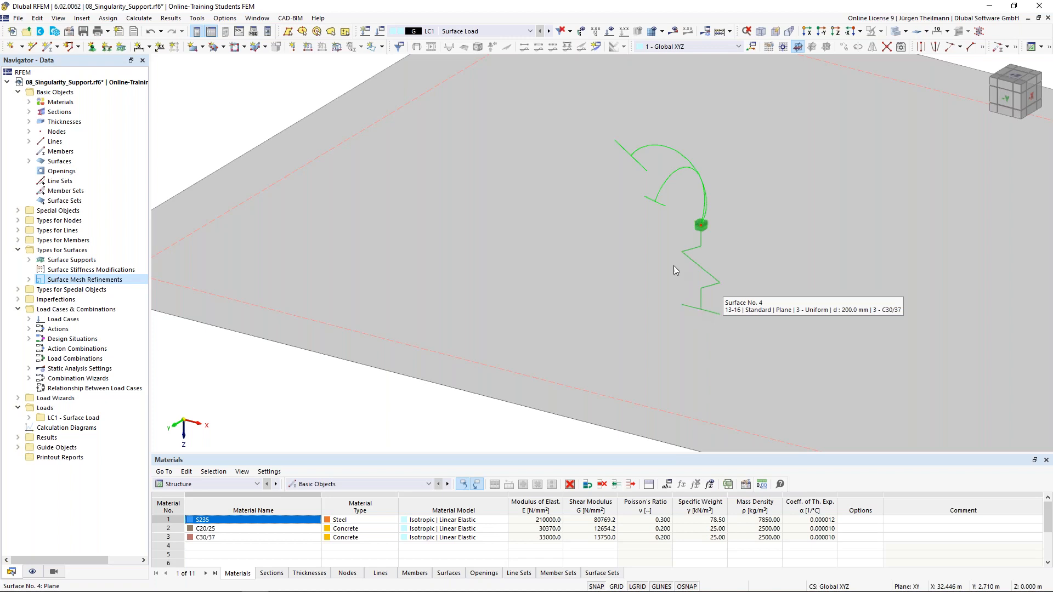
pyautogui.click(673, 31)
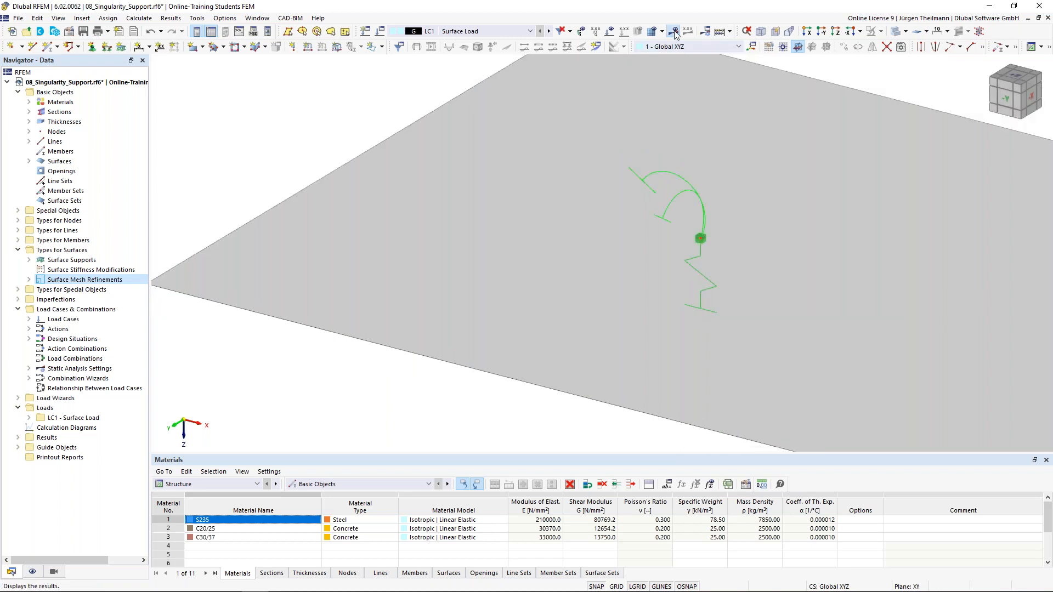
pyautogui.click(565, 348)
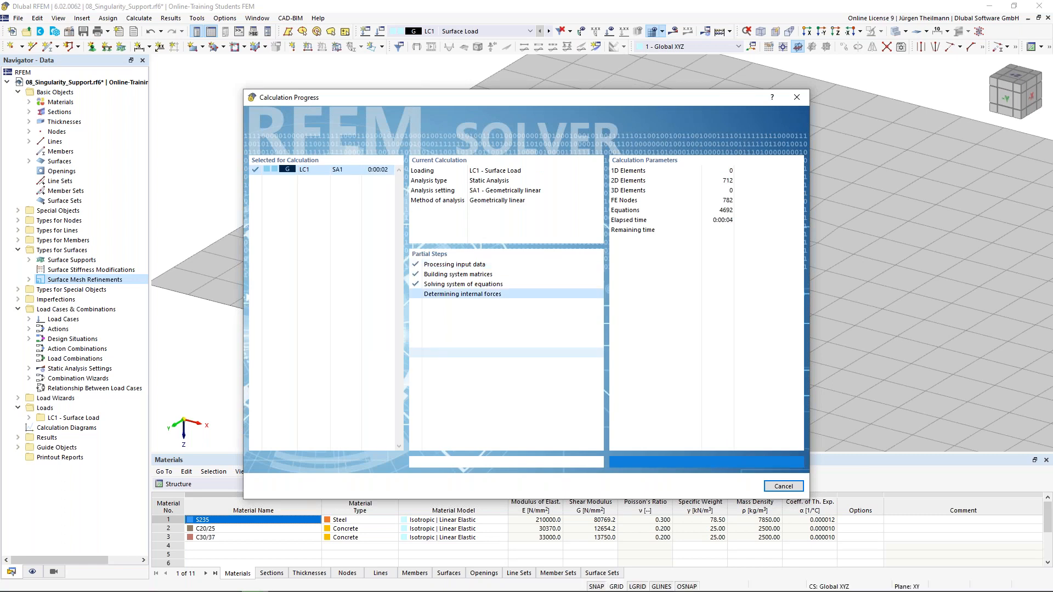
pyautogui.scroll(-8, 564, 350)
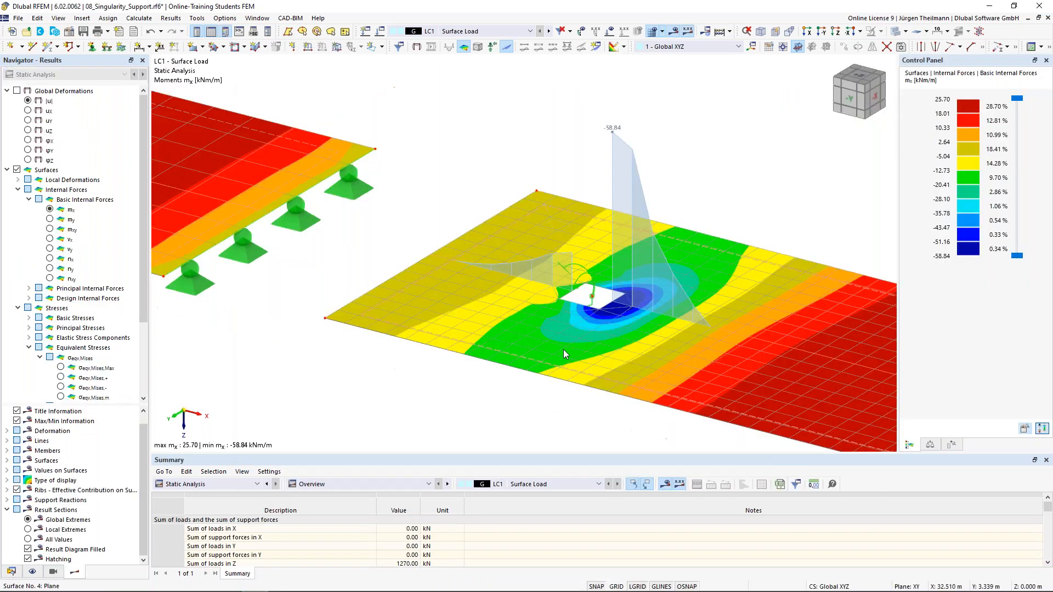
# Pan, zoom and tilt the view across the four slabs toward the column supports.
pyautogui.moveTo(702, 362); pyautogui.dragTo(570, 370, button='middle')
pyautogui.scroll(3, 274, 257)
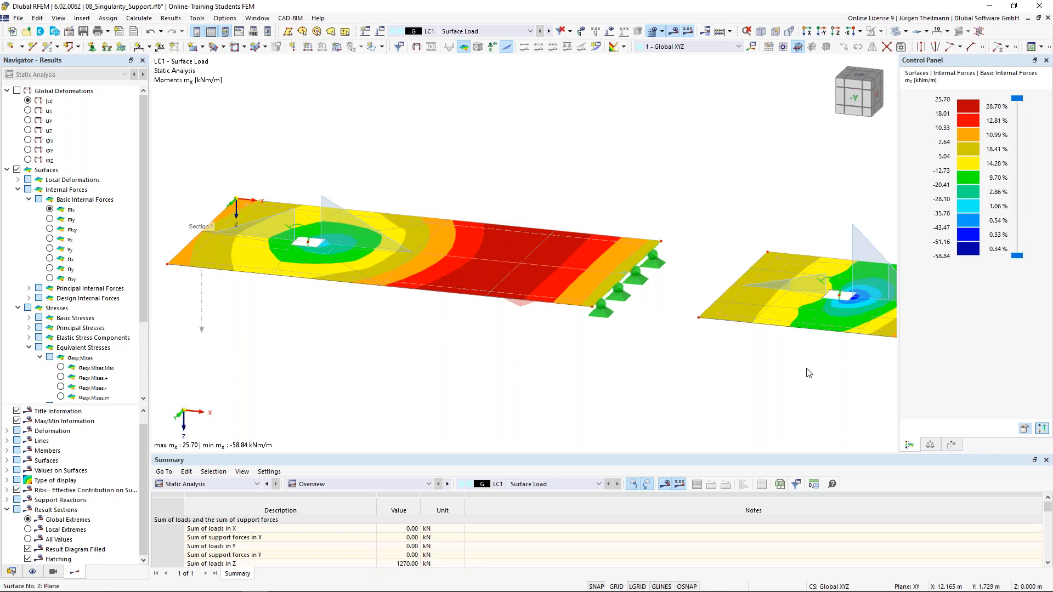
pyautogui.moveTo(829, 287); pyautogui.dragTo(398, 288, button='middle')
pyautogui.scroll(-3, 398, 287)
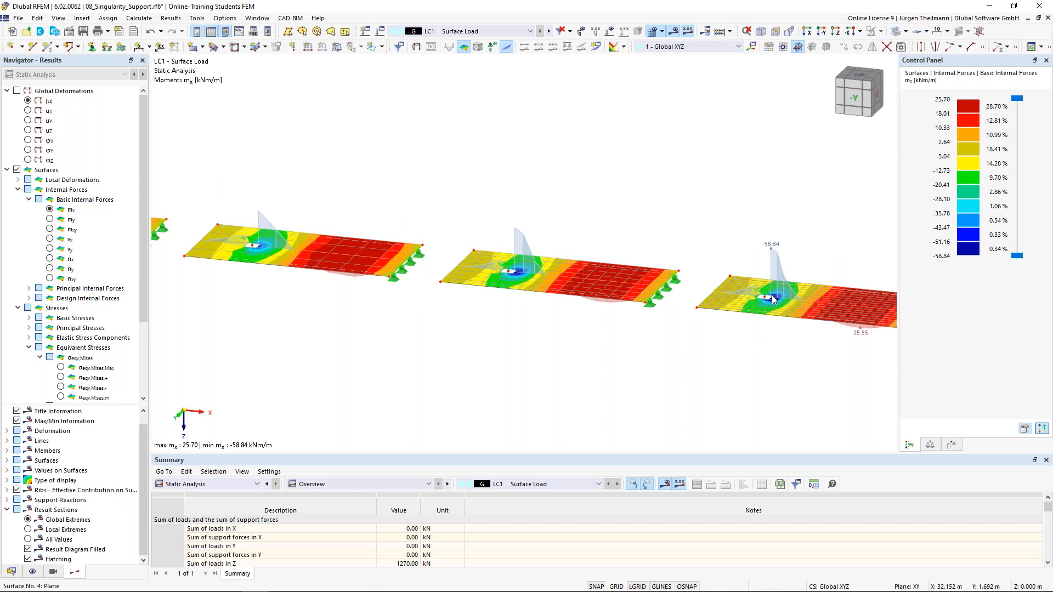
pyautogui.scroll(5, 773, 300)
pyautogui.scroll(2, 773, 300)
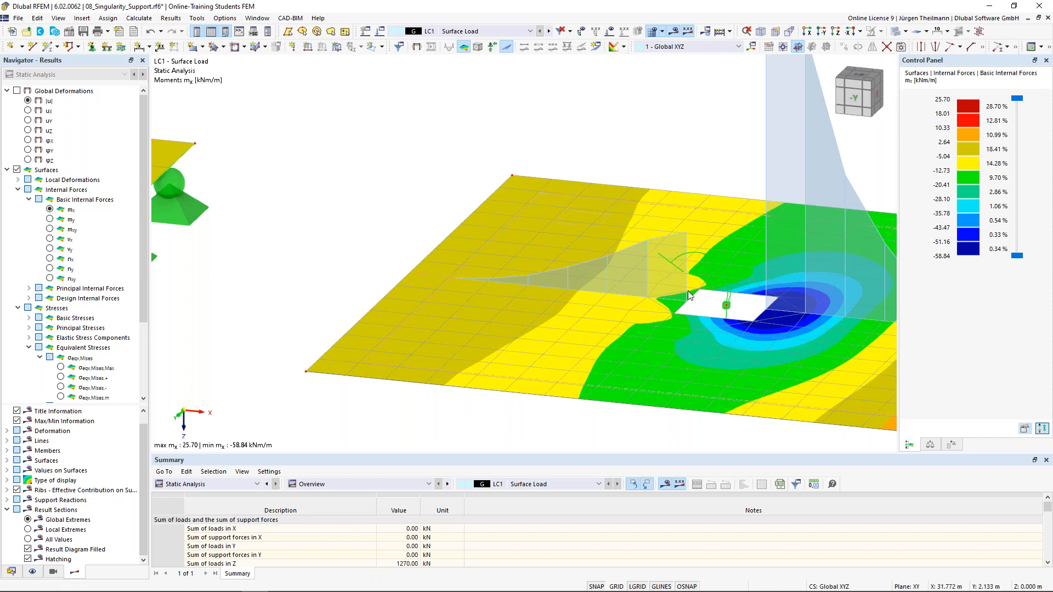
pyautogui.scroll(-2, 755, 299)
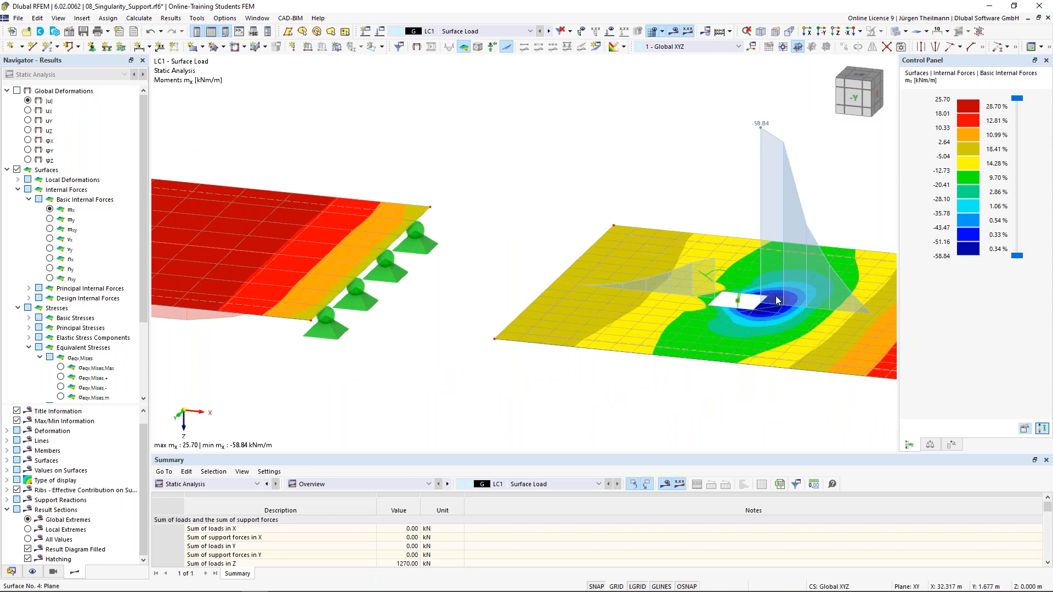
pyautogui.scroll(-2, 777, 300)
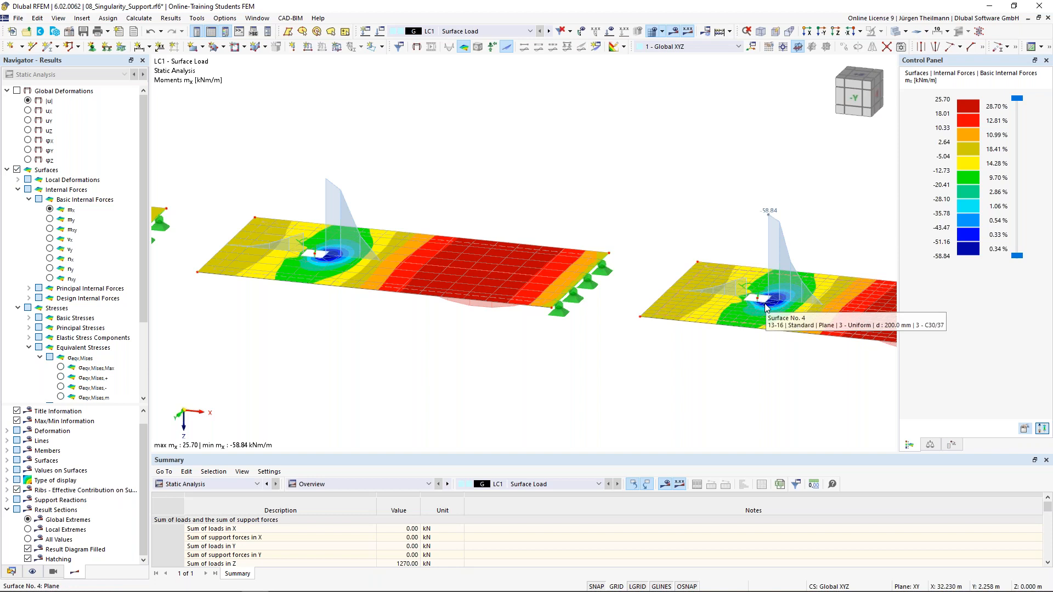
pyautogui.scroll(-2, 765, 307)
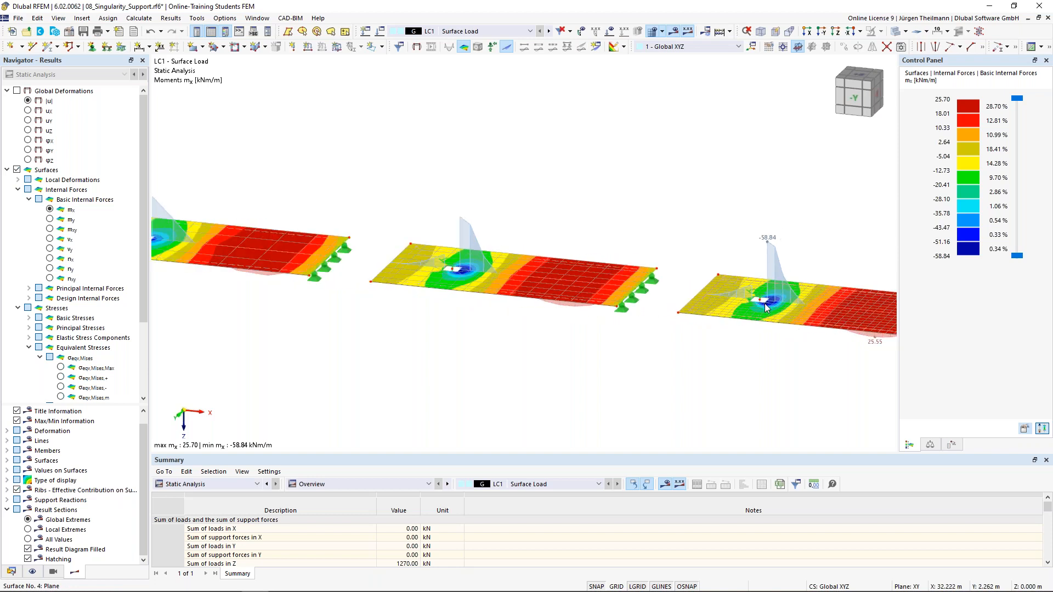
pyautogui.scroll(-1, 766, 307)
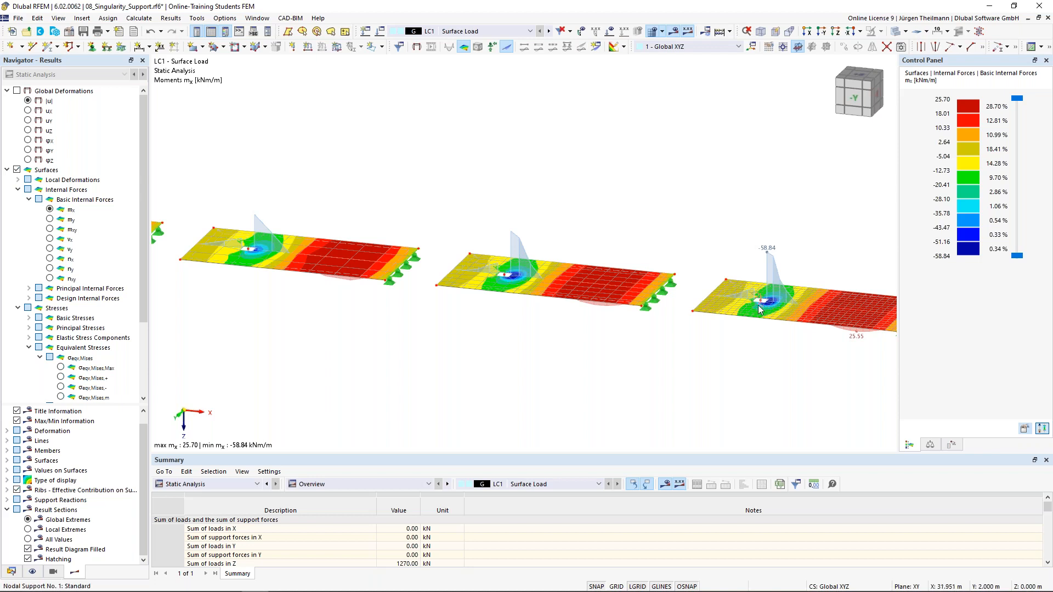
pyautogui.keyDown('ctrl'); pyautogui.moveTo(767, 304); pyautogui.dragTo(737, 324, button='middle'); pyautogui.keyUp('ctrl')
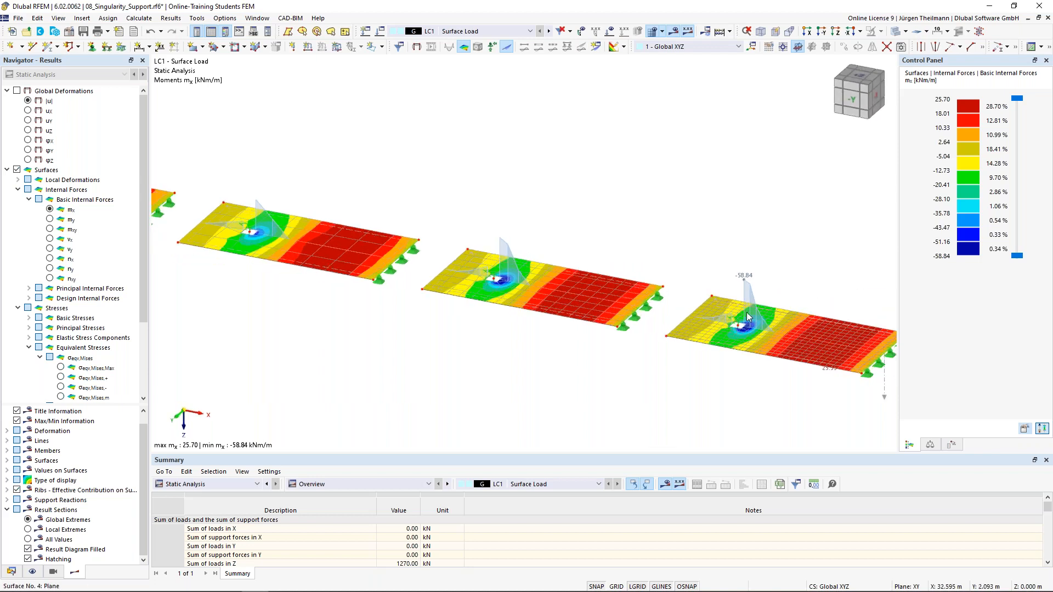
pyautogui.scroll(1, 751, 324)
pyautogui.scroll(2, 752, 326)
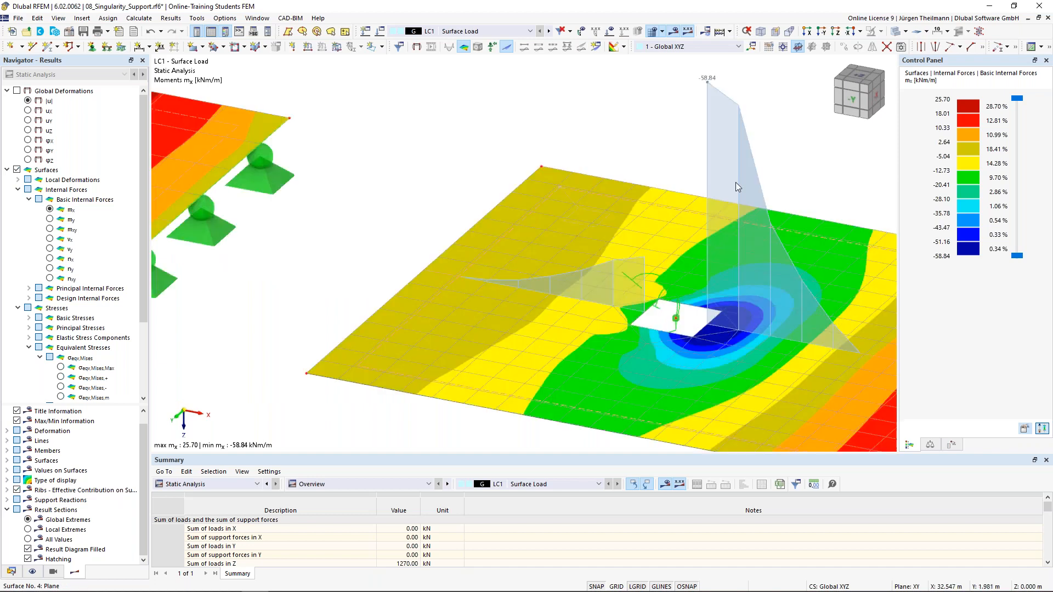
pyautogui.scroll(-1, 722, 107)
pyautogui.scroll(-1, 721, 106)
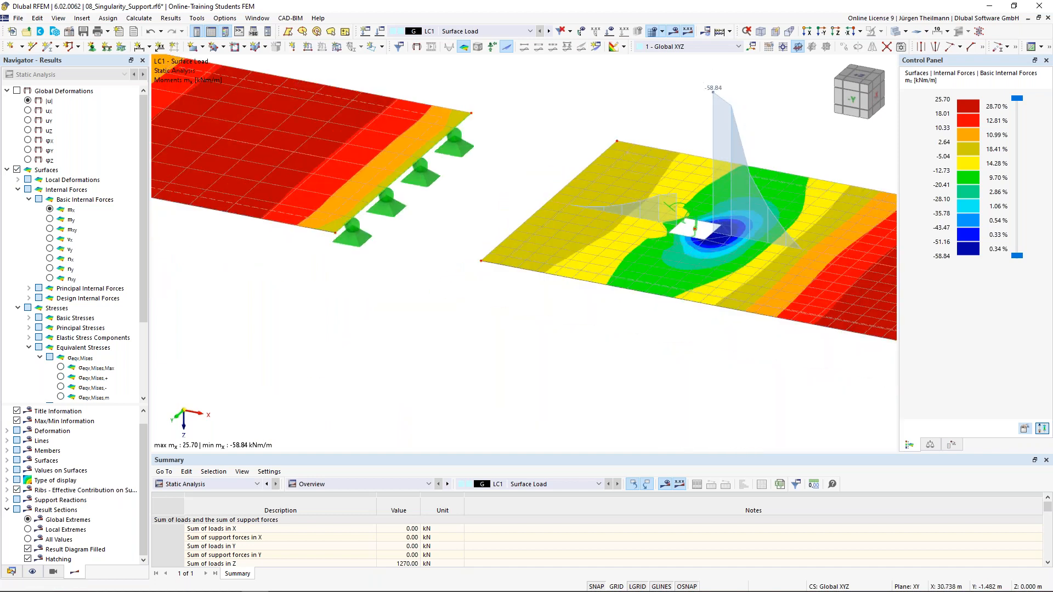
pyautogui.moveTo(726, 226); pyautogui.dragTo(769, 321, button='middle')
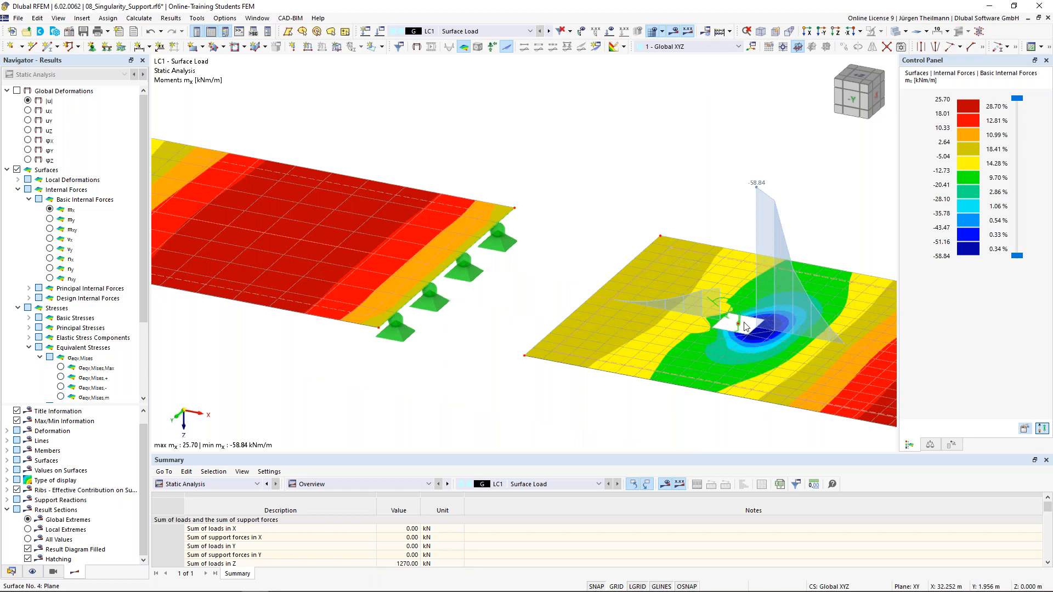
pyautogui.scroll(-1, 770, 329)
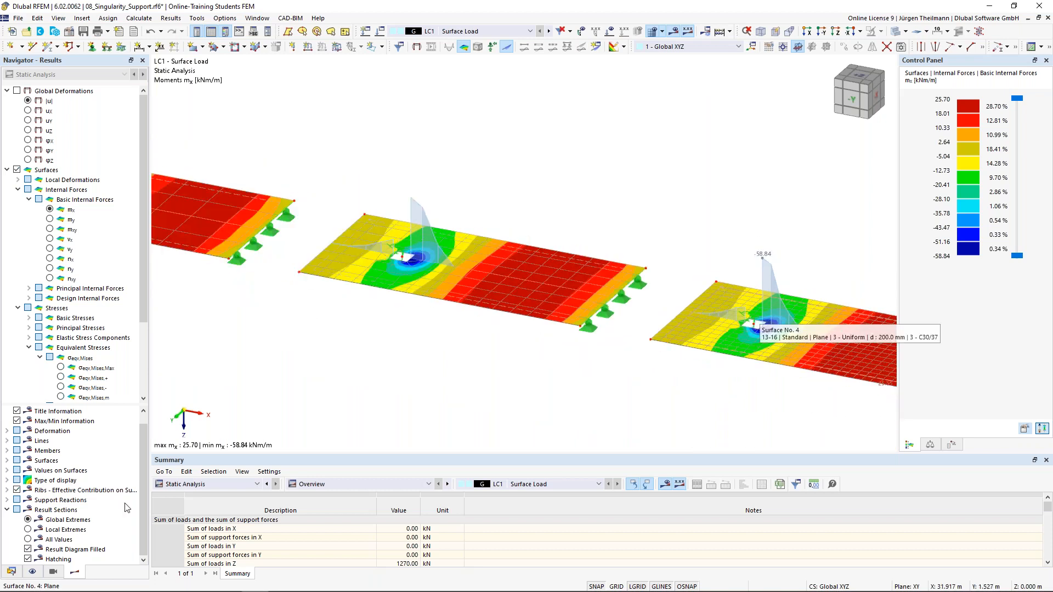
# Show local mx extremes on every plate and compare them, e.g. −58.84 kNm/m at node 20.
pyautogui.click(27, 530)
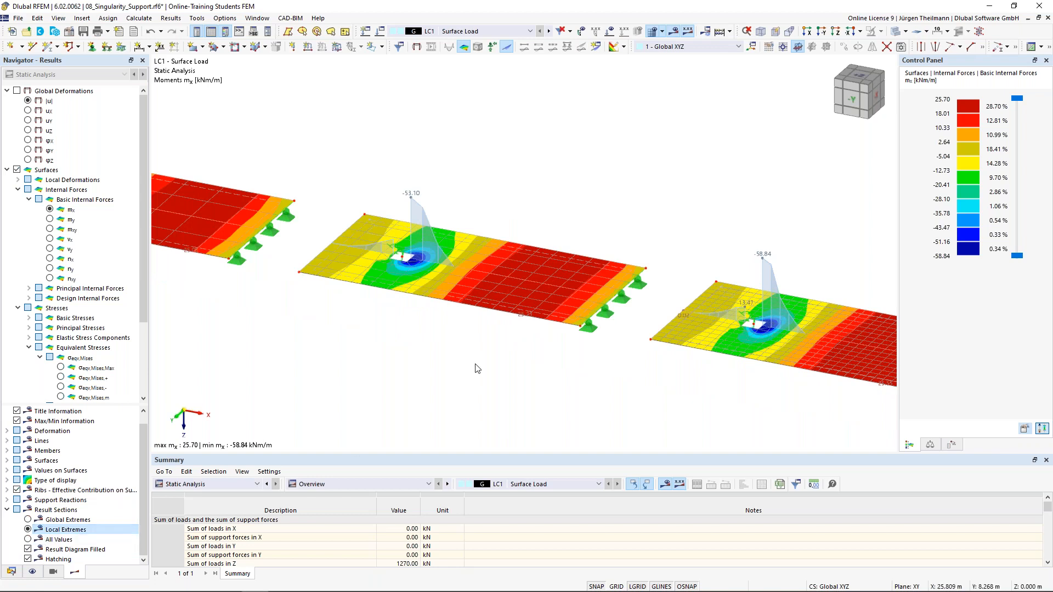
pyautogui.scroll(-1, 477, 368)
pyautogui.moveTo(430, 382); pyautogui.dragTo(538, 366, button='middle')
pyautogui.scroll(-1, 536, 365)
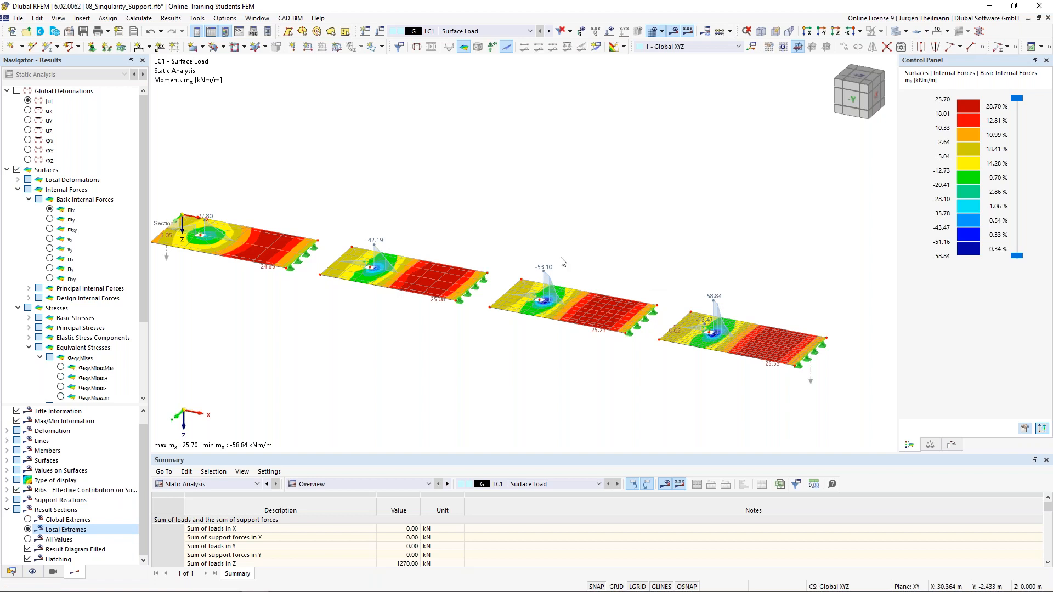
pyautogui.scroll(1, 730, 299)
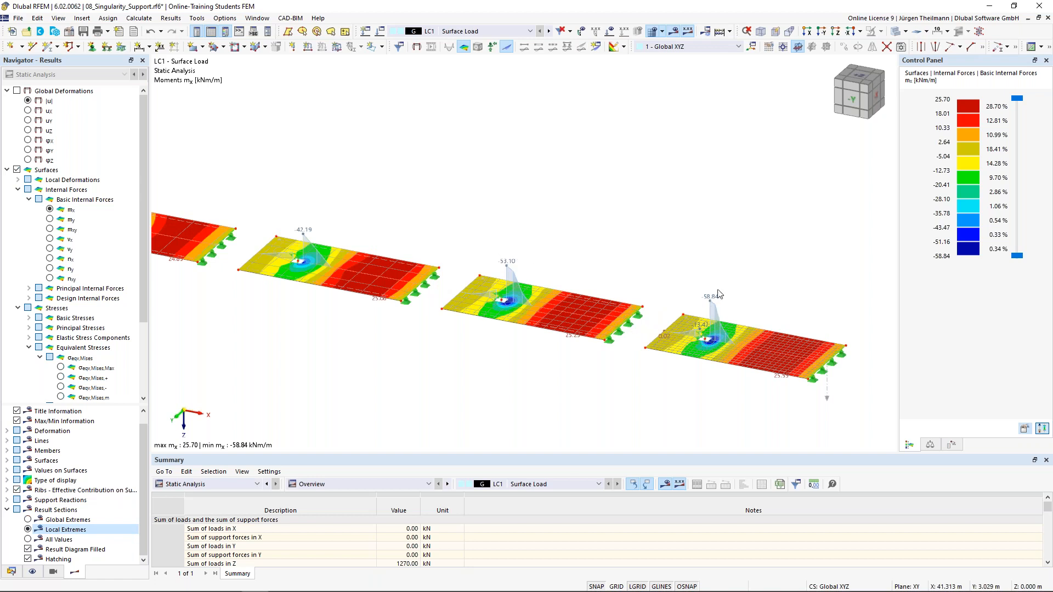
pyautogui.scroll(3, 719, 341)
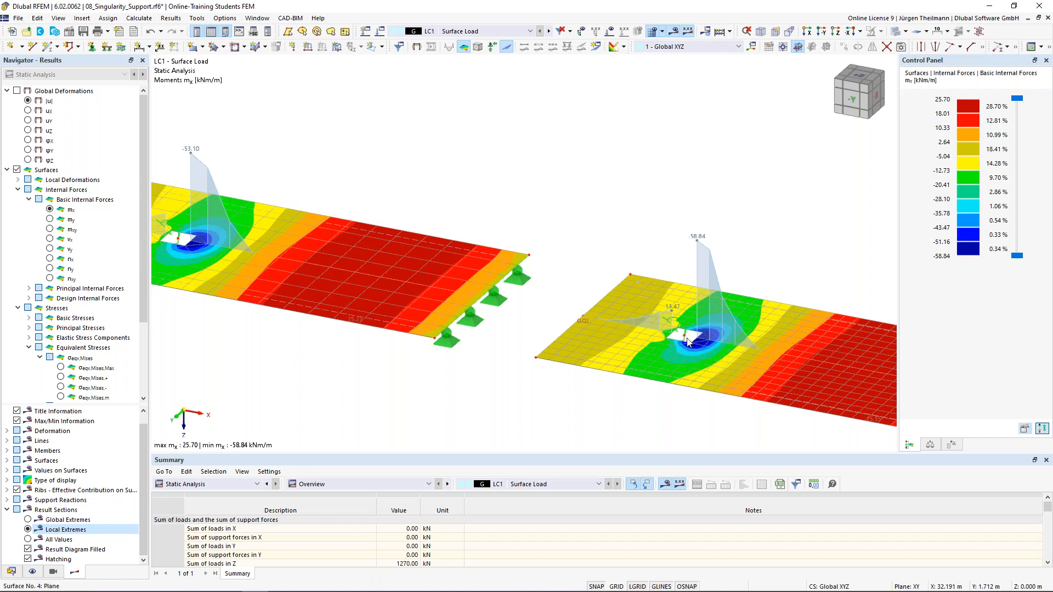
pyautogui.scroll(3, 689, 340)
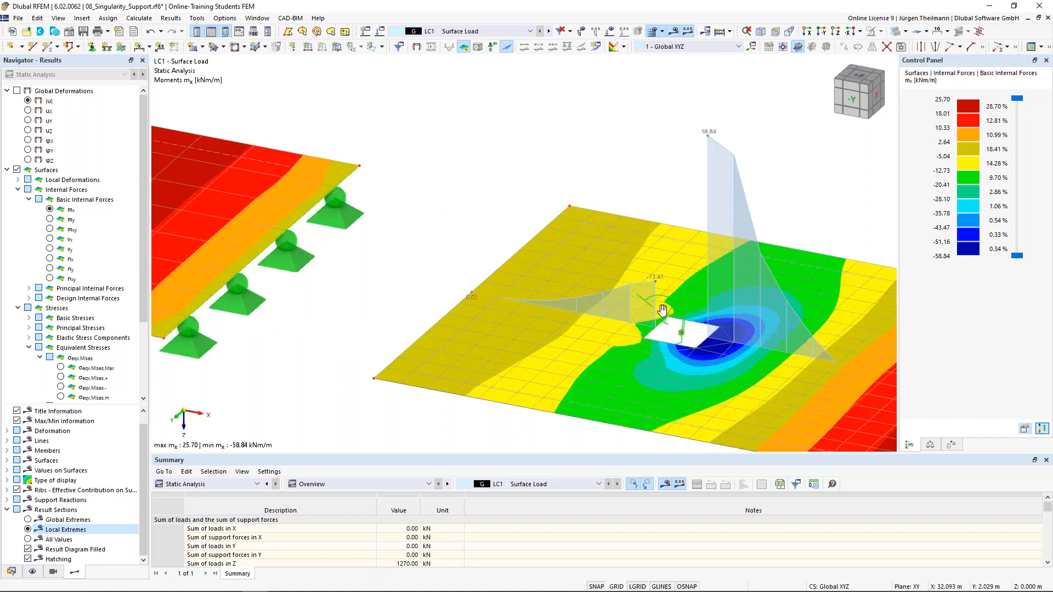
pyautogui.moveTo(690, 340); pyautogui.dragTo(659, 311, button='middle')
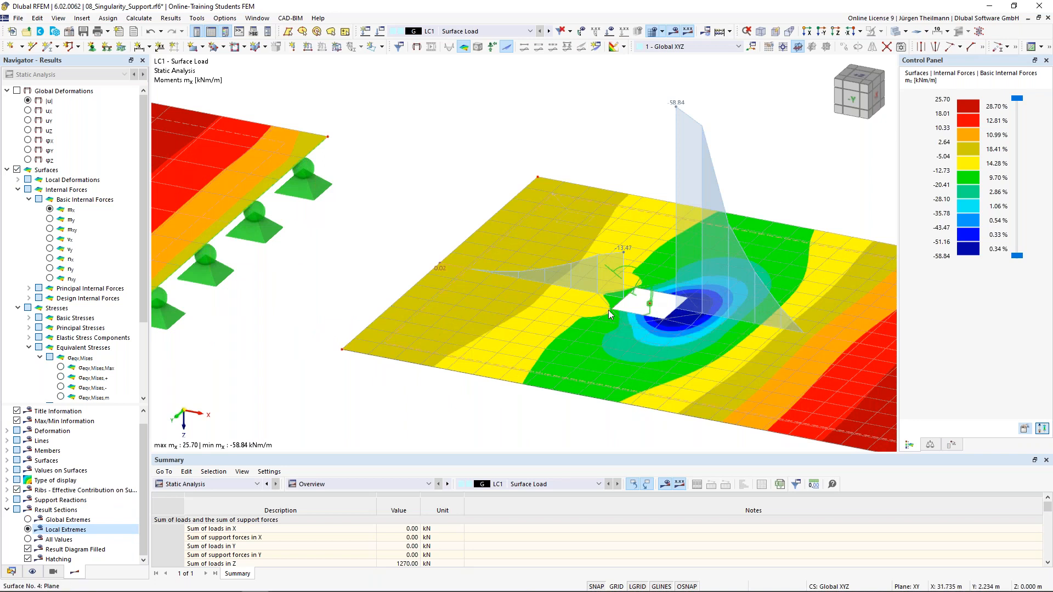
pyautogui.scroll(-3, 607, 311)
pyautogui.moveTo(667, 382); pyautogui.dragTo(508, 347, button='middle')
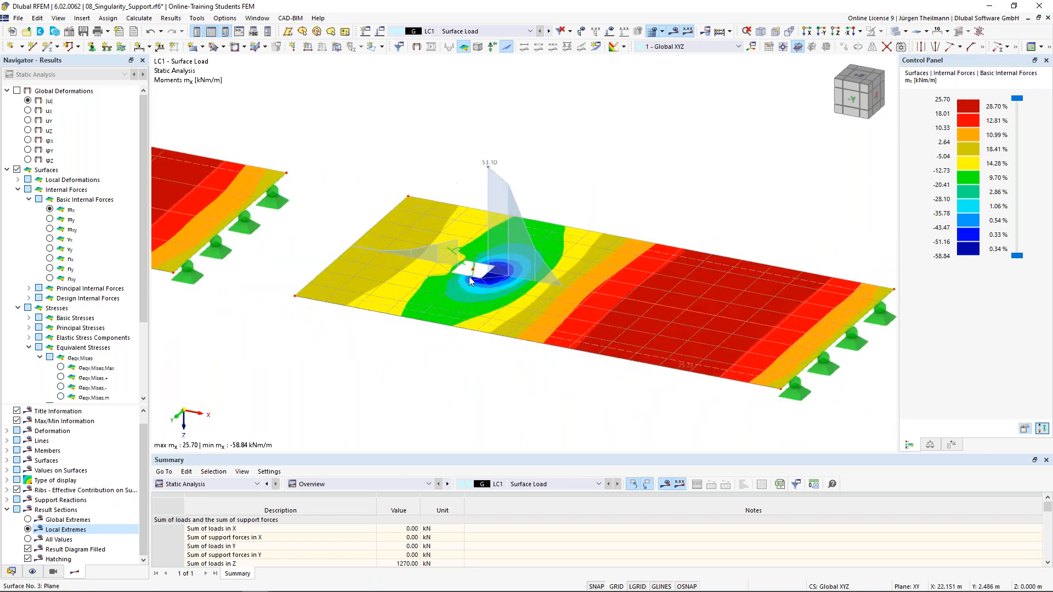
pyautogui.scroll(2, 468, 281)
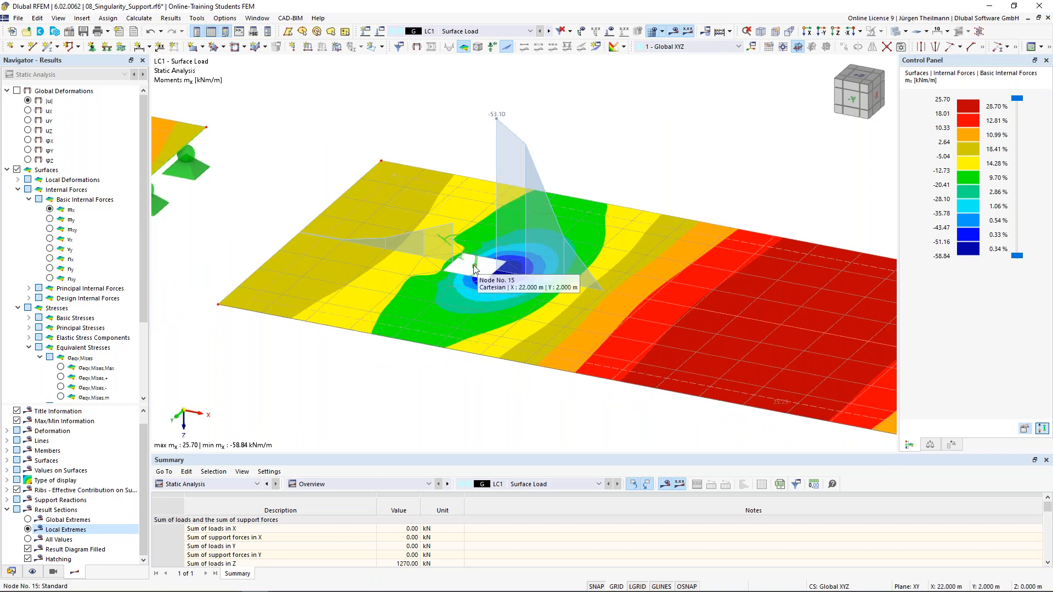
# Give node 15 a new rectangular mesh refinement with 1.000 m side length, deleting old results.
pyautogui.doubleClick(475, 268)
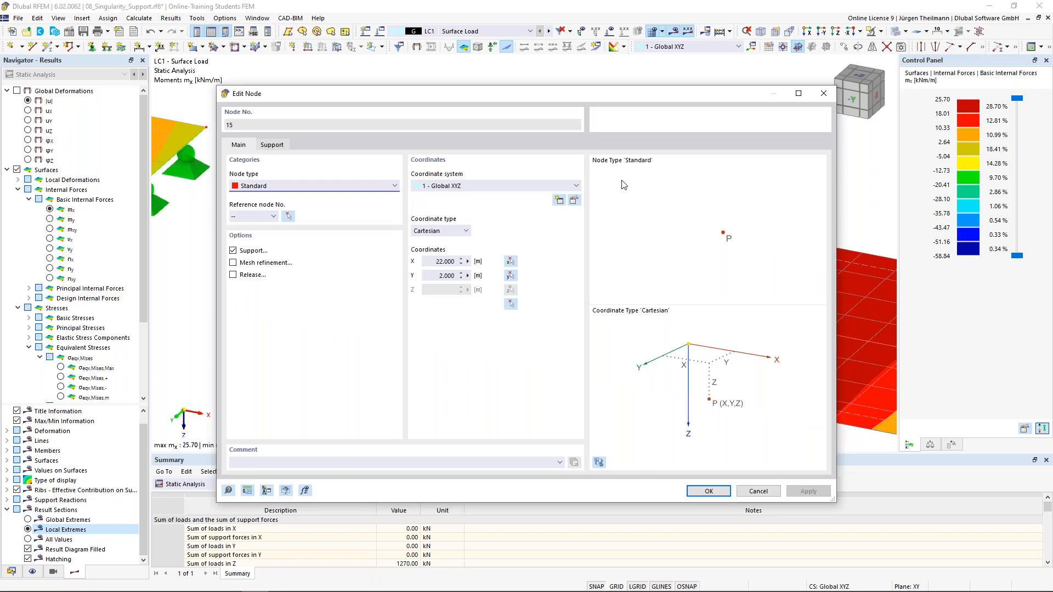
pyautogui.click(233, 262)
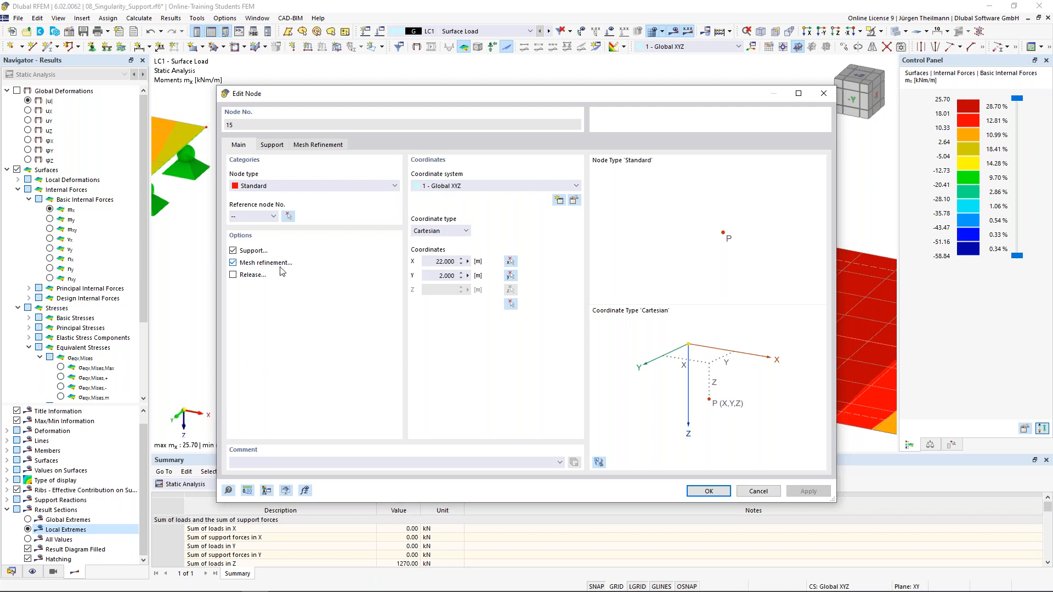
pyautogui.click(323, 147)
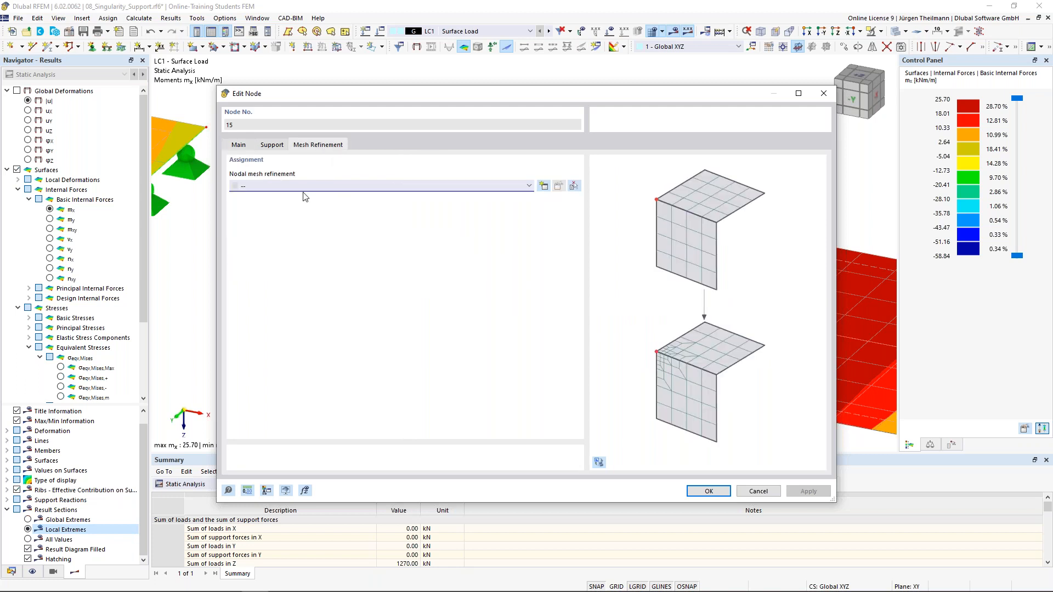
pyautogui.click(543, 187)
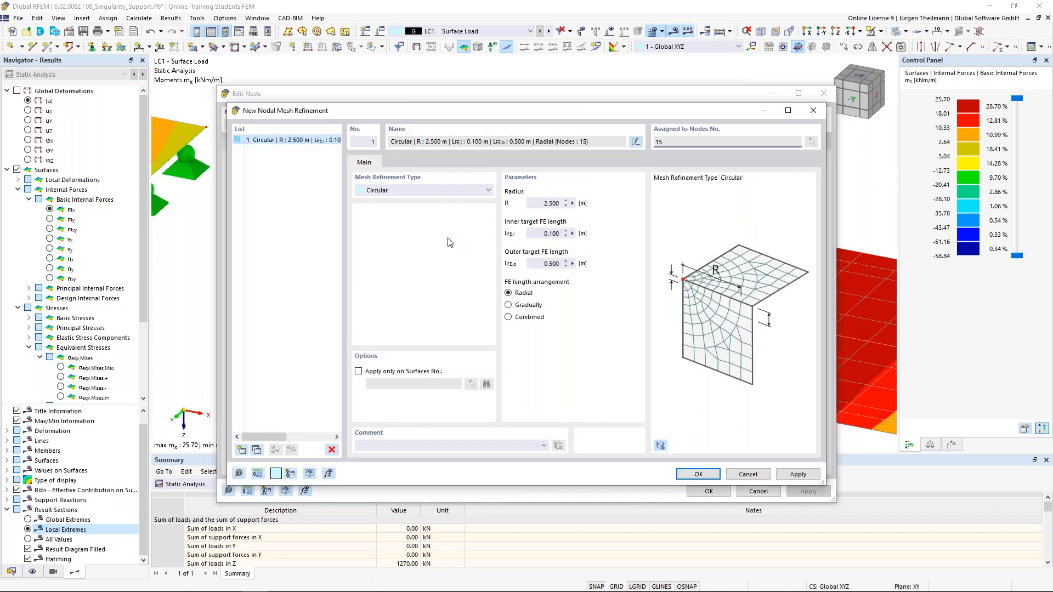
pyautogui.click(489, 191)
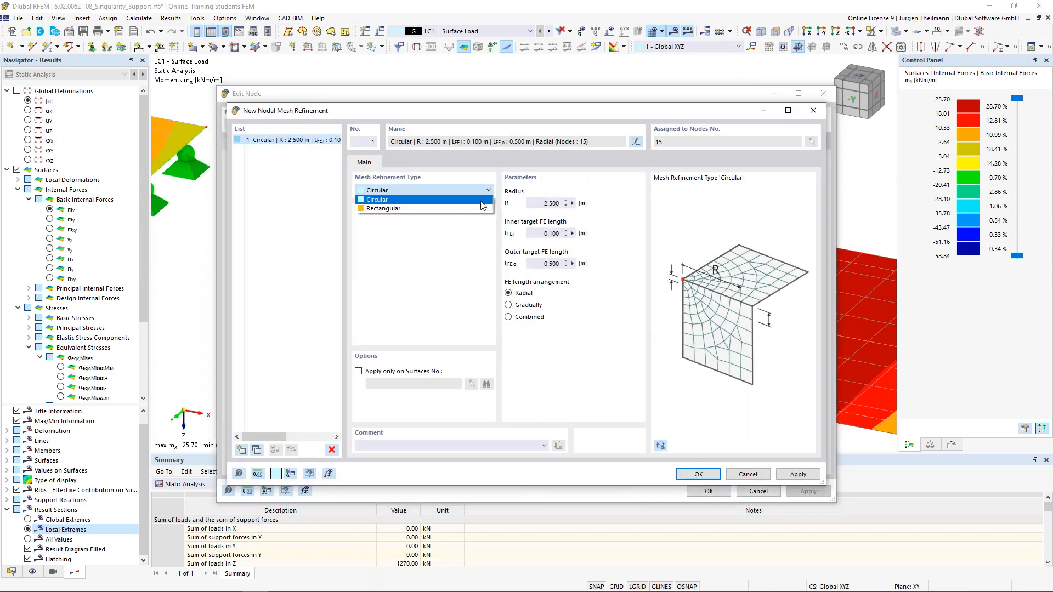
pyautogui.click(476, 210)
pyautogui.click(539, 203)
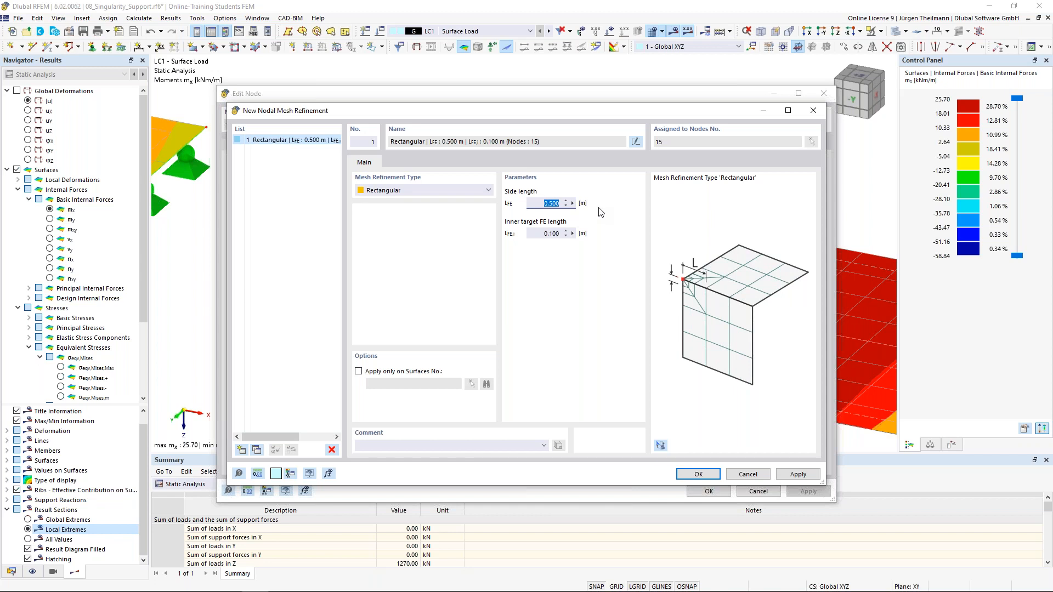
pyautogui.write('1')
pyautogui.press('Tab')
pyautogui.click(706, 475)
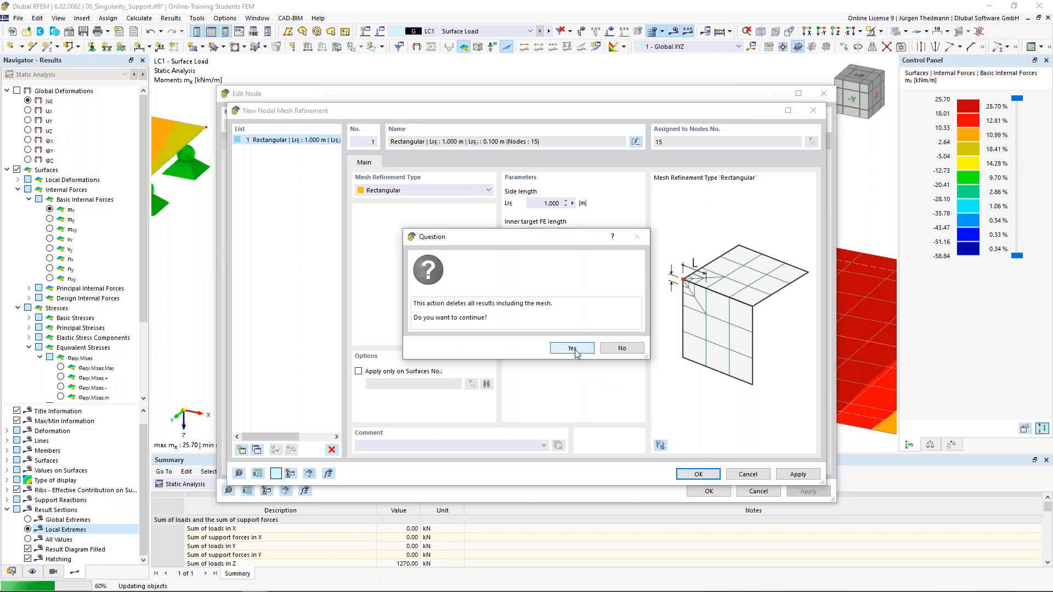
pyautogui.click(572, 349)
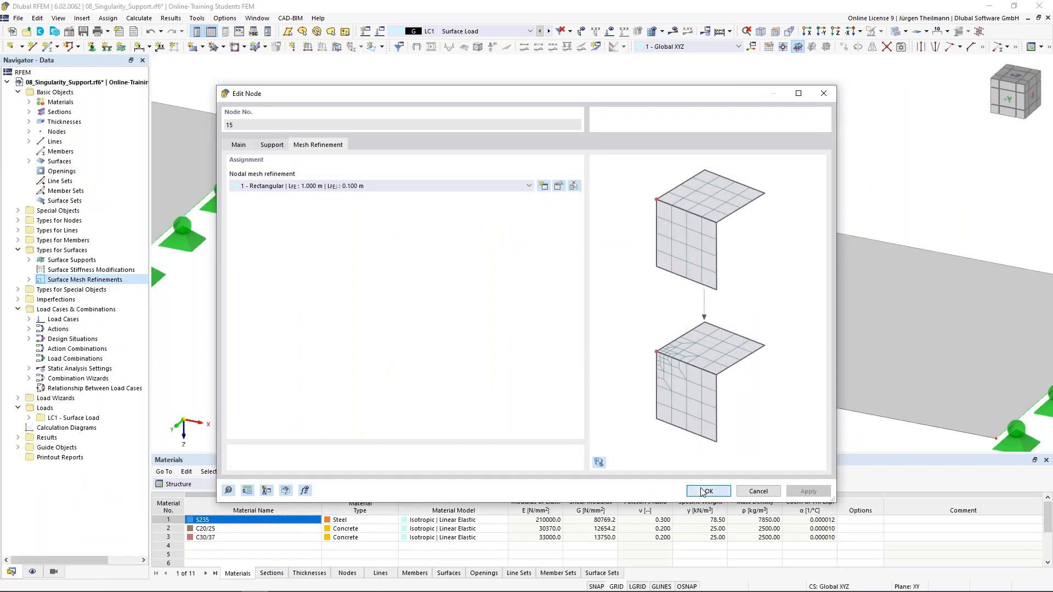
# Close Edit Node, generate the refined mesh around node 15, and show special object types.
pyautogui.click(705, 492)
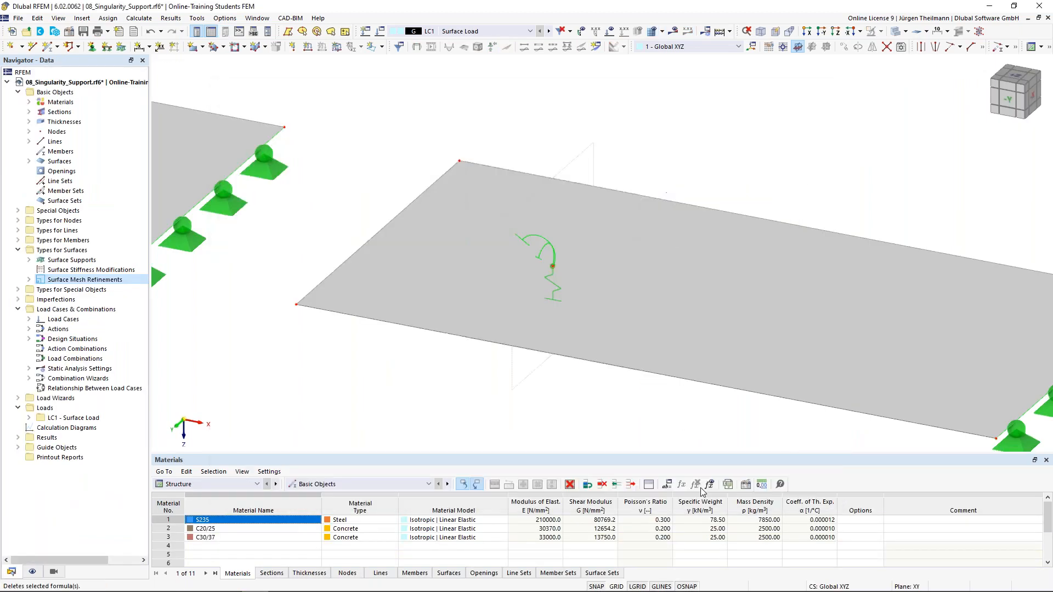
pyautogui.click(653, 32)
pyautogui.click(555, 352)
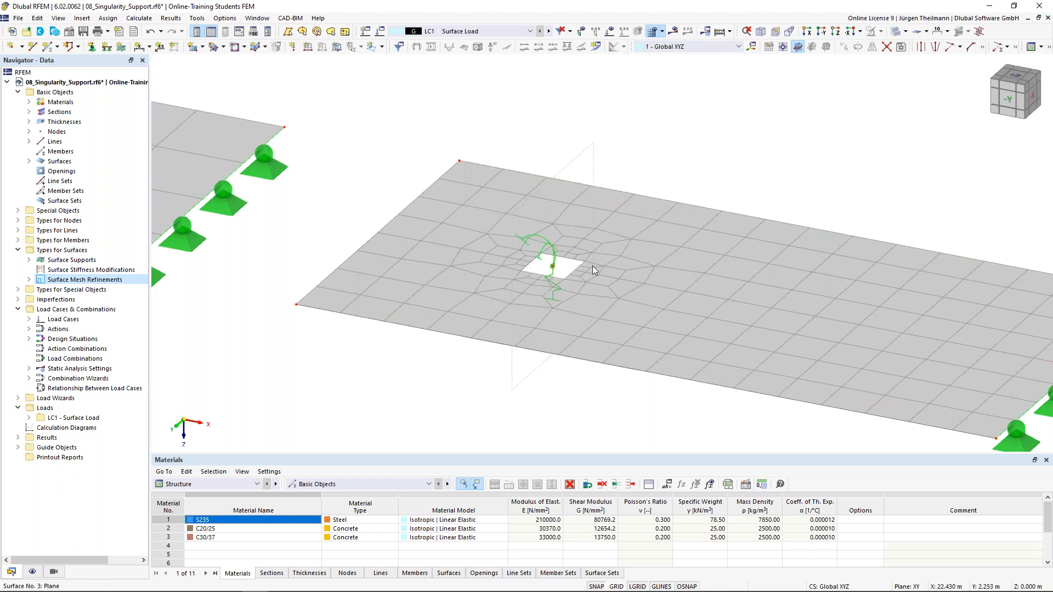
pyautogui.moveTo(592, 266)
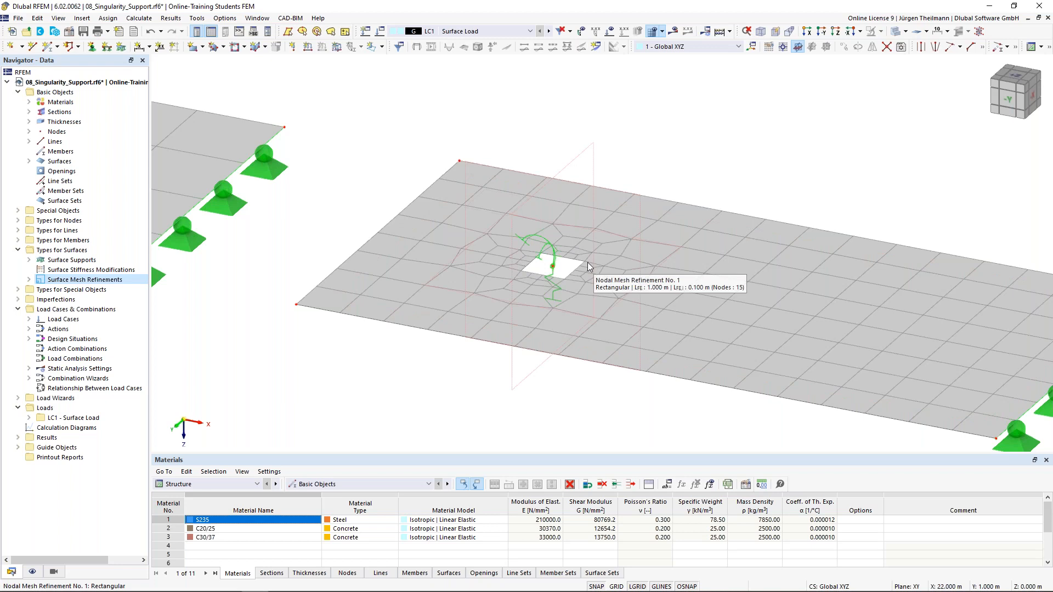
pyautogui.click(18, 211)
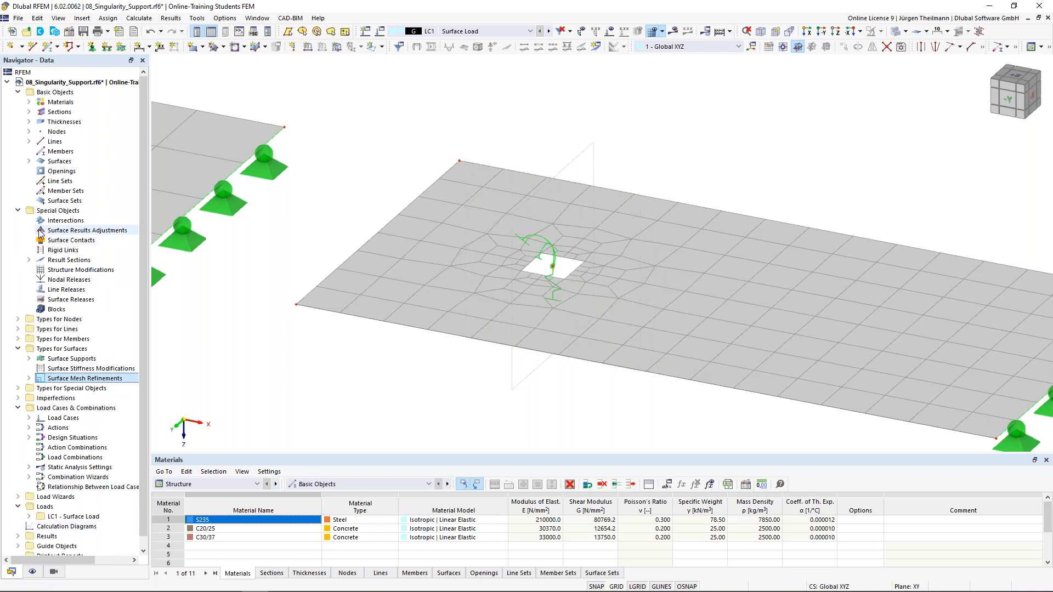
# Create a 1.000 × 1.000 m surface results adjustment on surface 3, centred on the support node.
pyautogui.rightClick(108, 235)
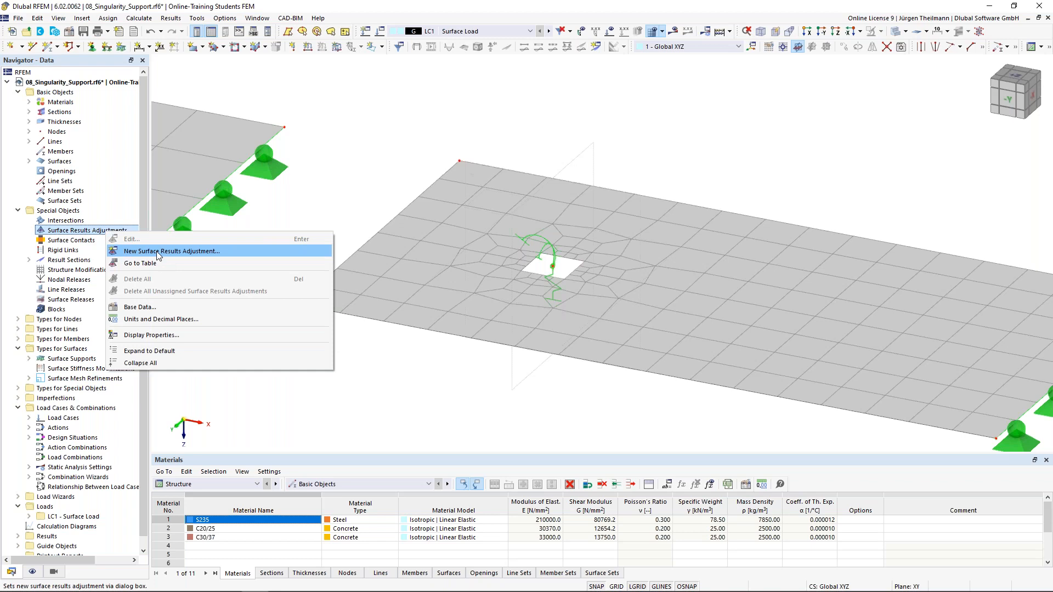
pyautogui.click(184, 251)
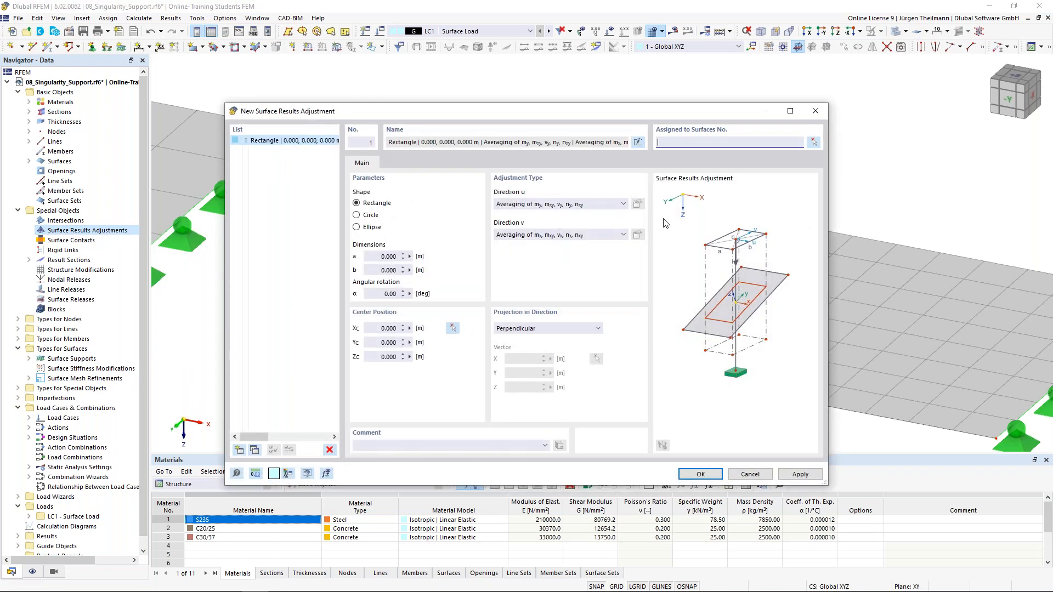
pyautogui.click(814, 142)
pyautogui.click(661, 241)
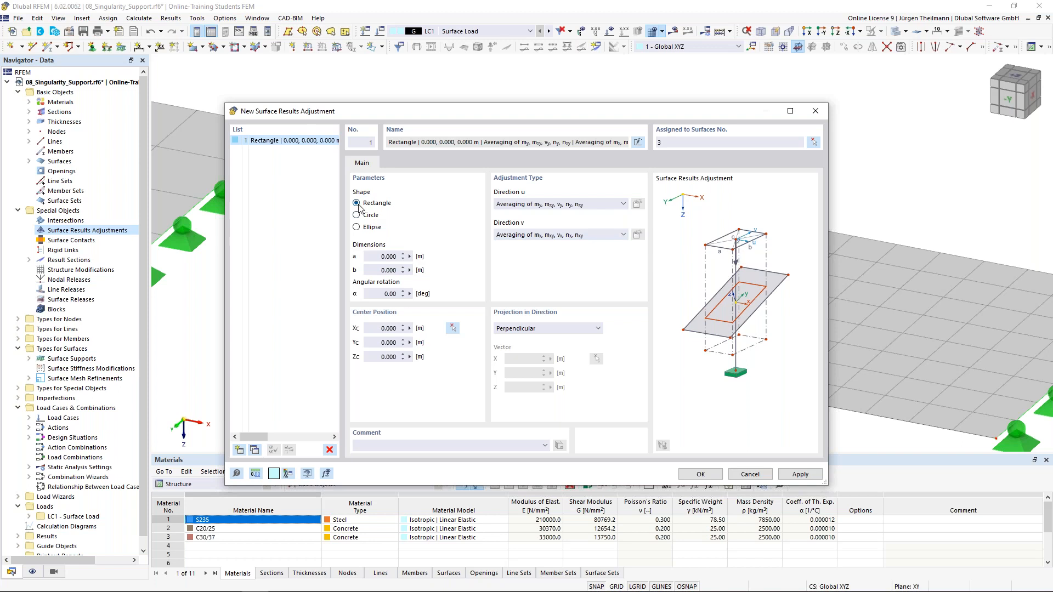
pyautogui.click(378, 256)
pyautogui.write('1')
pyautogui.press('Tab')
pyautogui.write('1')
pyautogui.press('Tab')
pyautogui.click(453, 328)
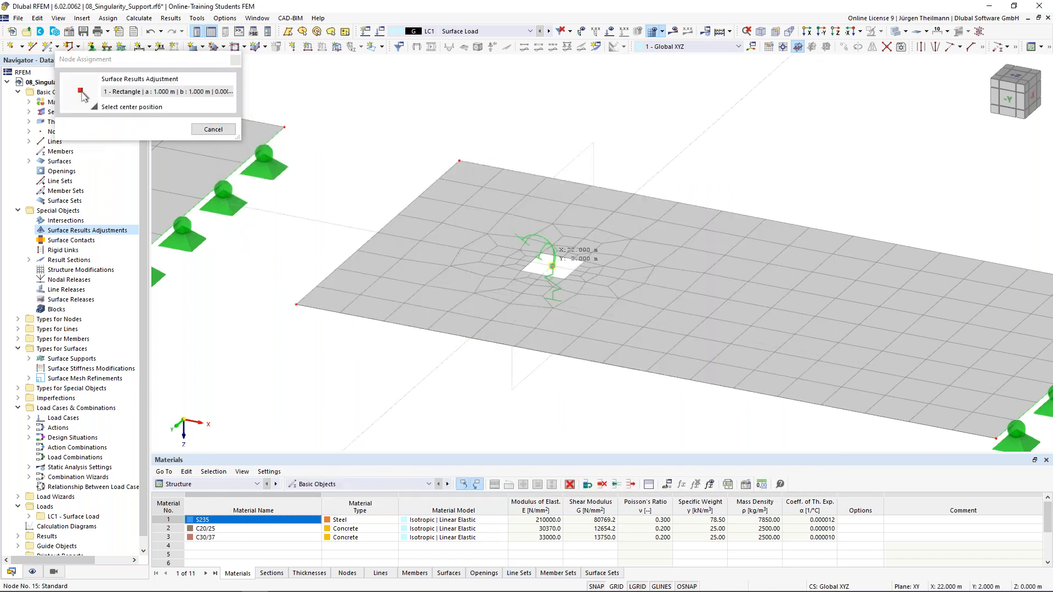
pyautogui.click(552, 267)
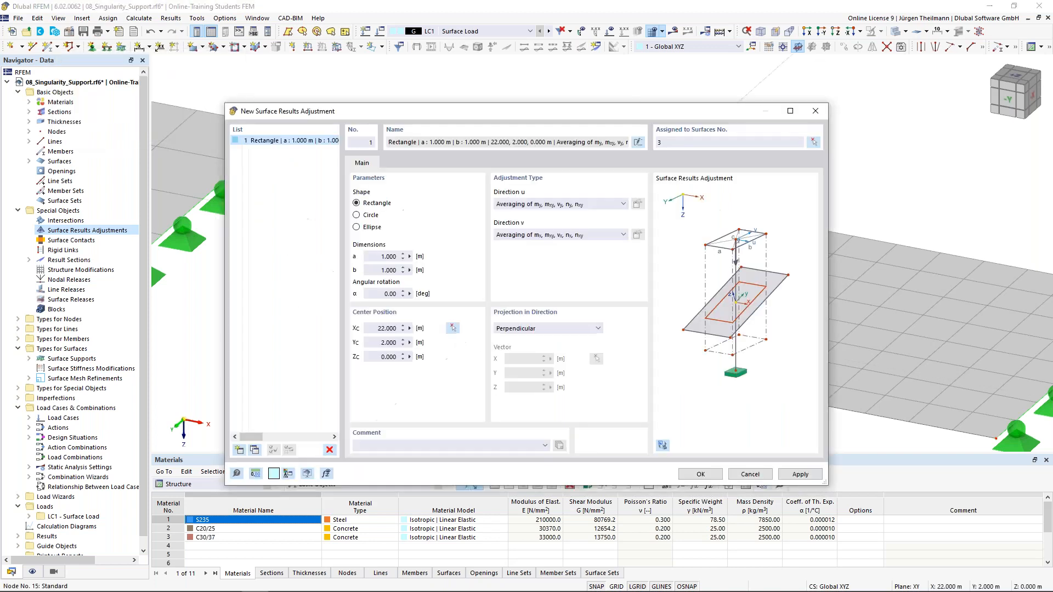
pyautogui.click(700, 475)
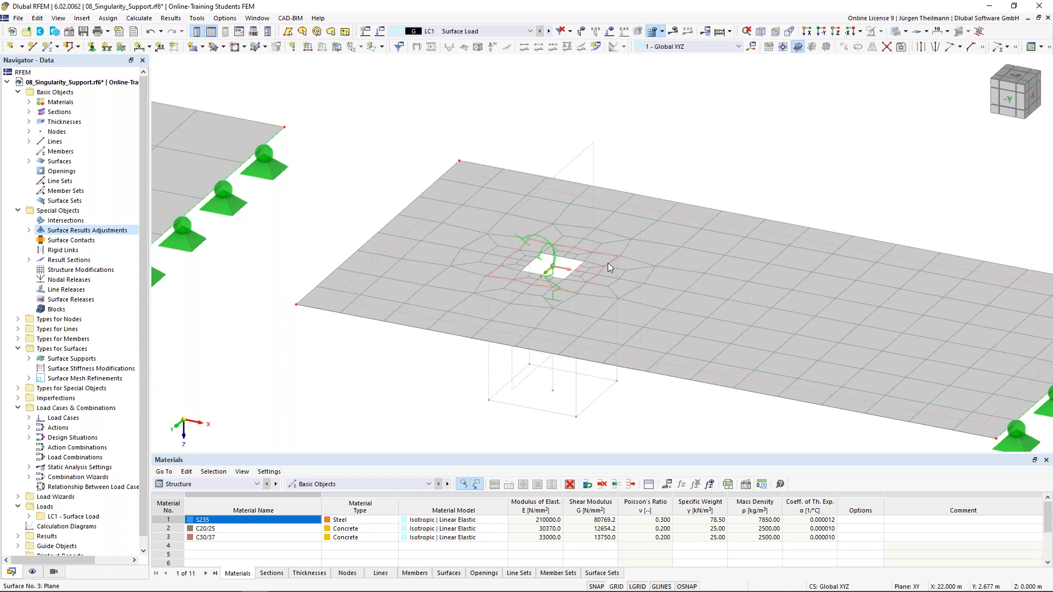
# Calculate the model and view the mx moments, ranging 25.70 to −68.89 kNm/m.
pyautogui.click(674, 33)
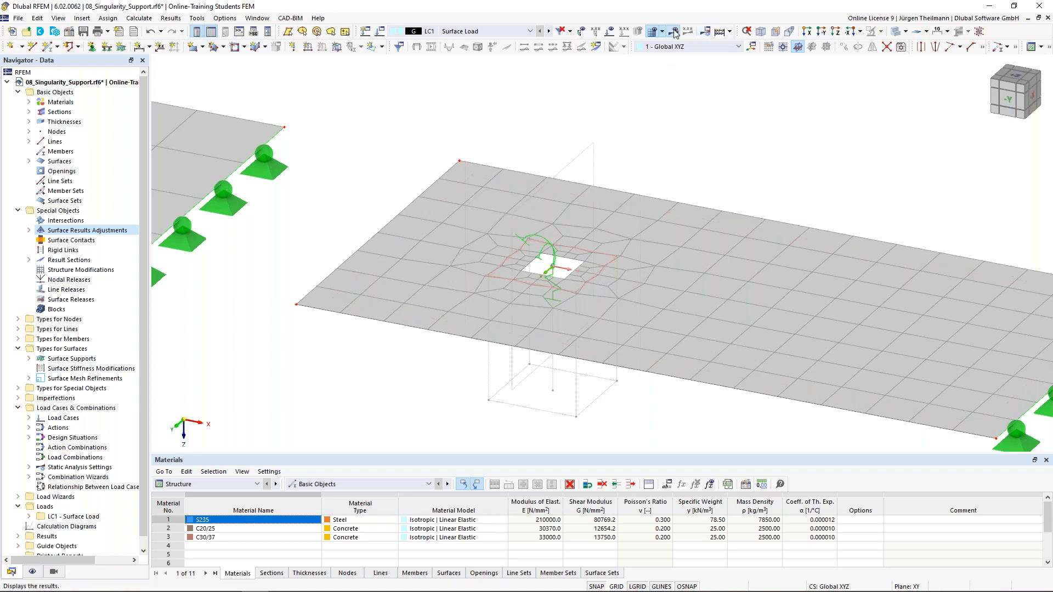
pyautogui.click(568, 346)
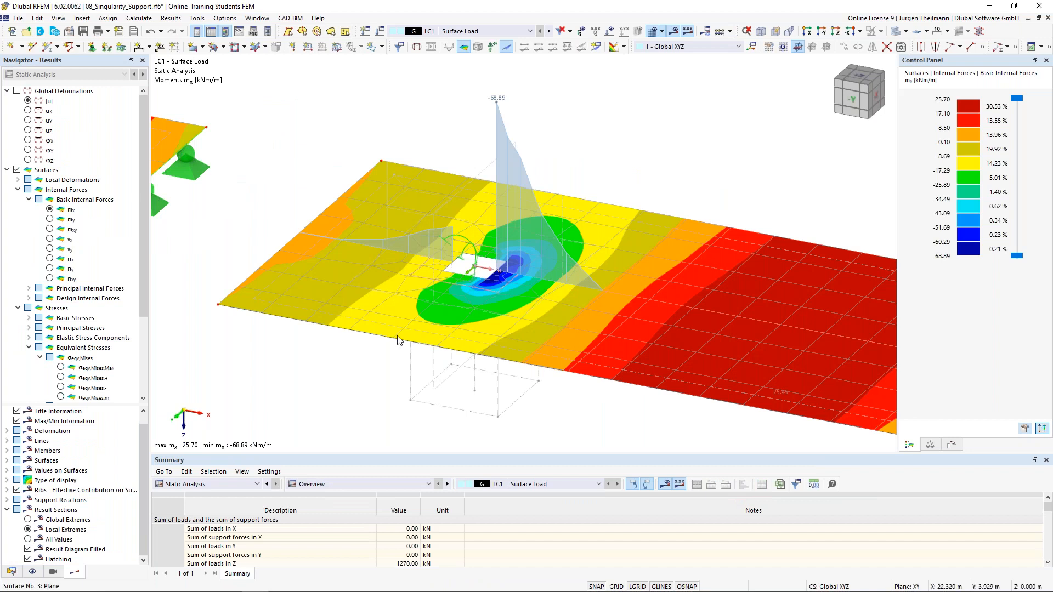
pyautogui.scroll(-2, 398, 336)
pyautogui.scroll(-2, 398, 337)
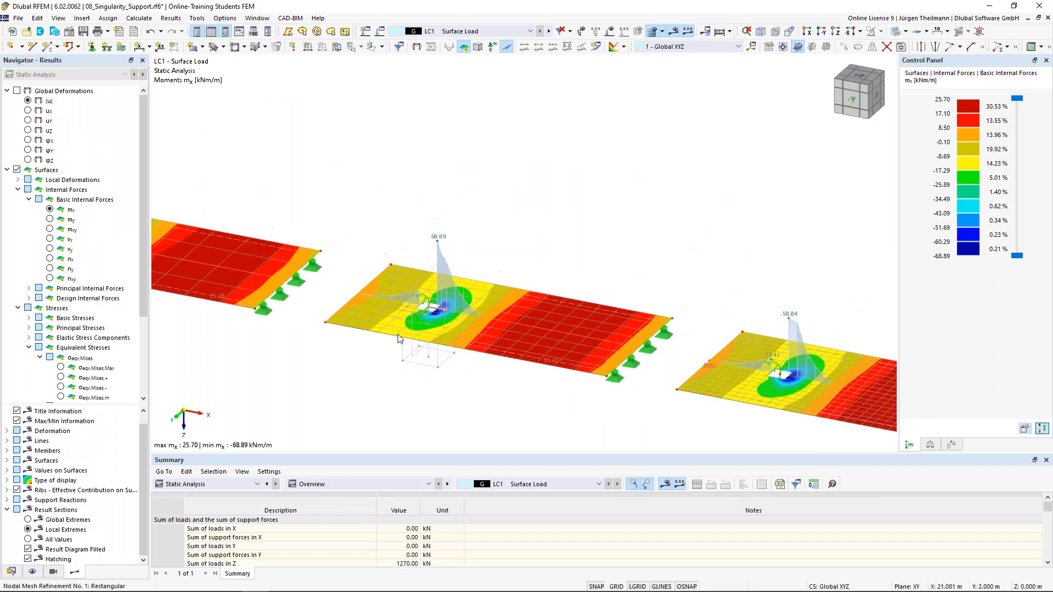
pyautogui.scroll(2, 447, 310)
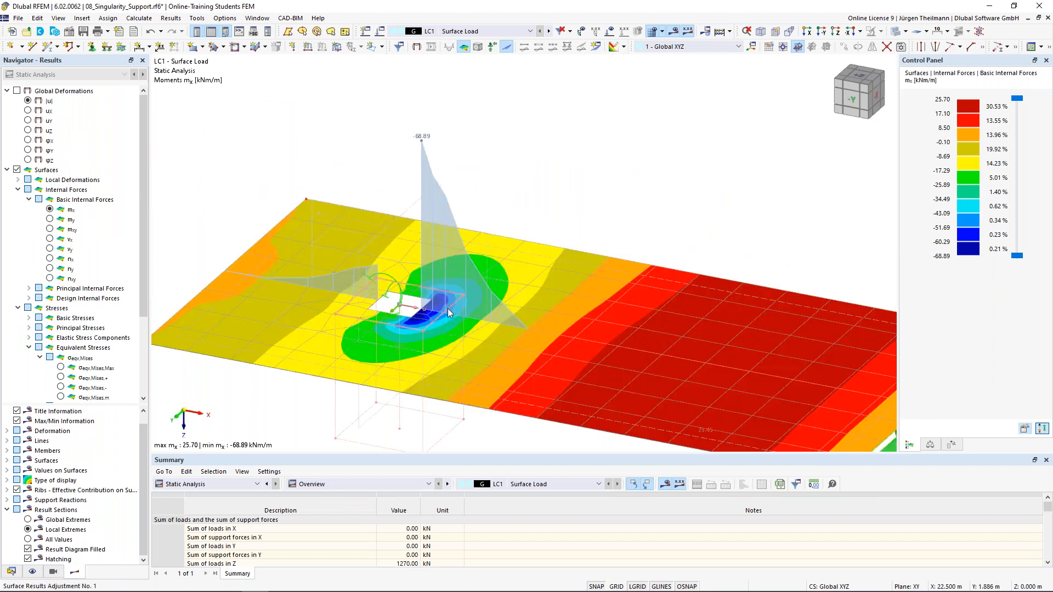
pyautogui.scroll(2, 447, 310)
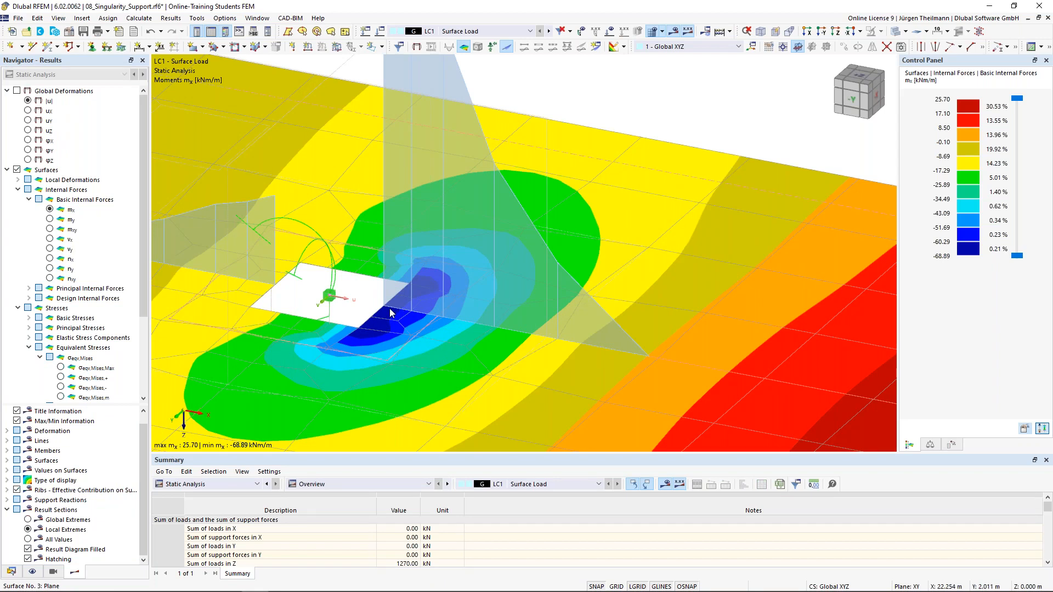
pyautogui.scroll(-2, 390, 312)
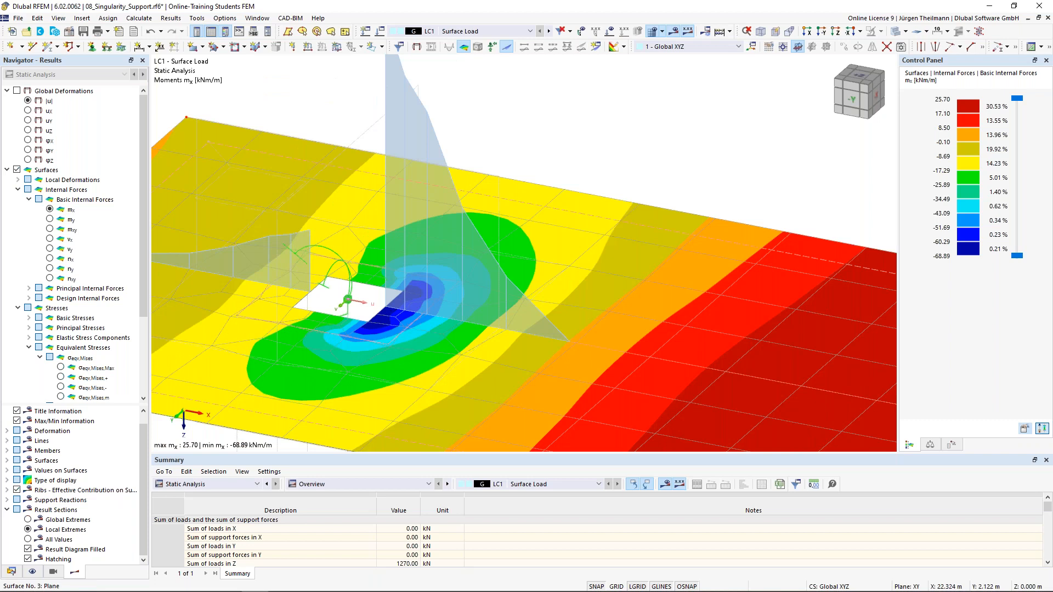
pyautogui.scroll(-1, 501, 297)
pyautogui.scroll(-1, 496, 308)
# Select the surface results adjustment and inspect the mx contours around surface 3's support.
pyautogui.click(467, 434)
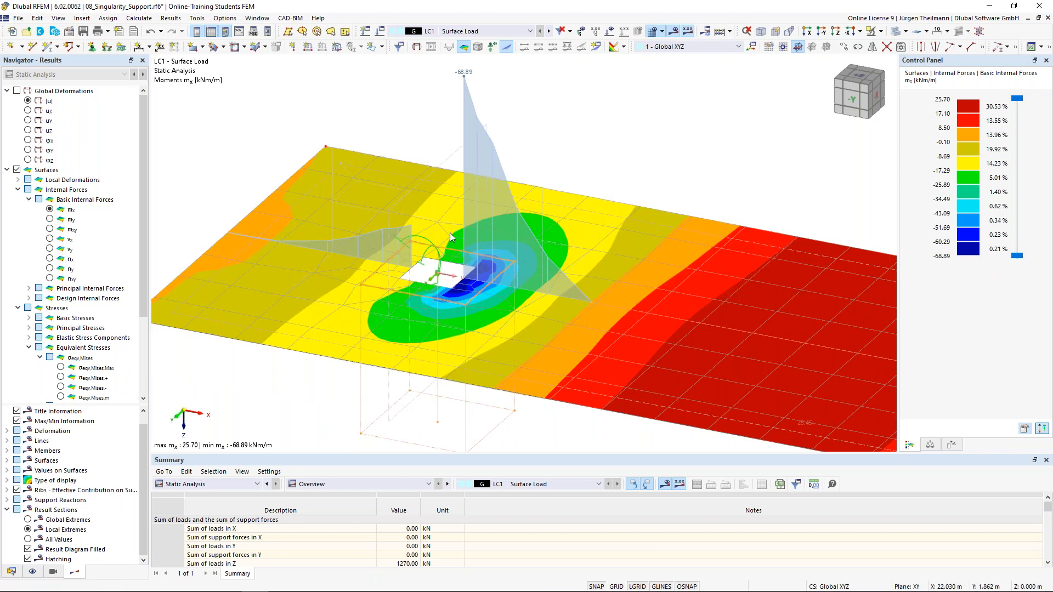
pyautogui.scroll(-3, 459, 197)
pyautogui.scroll(-2, 460, 197)
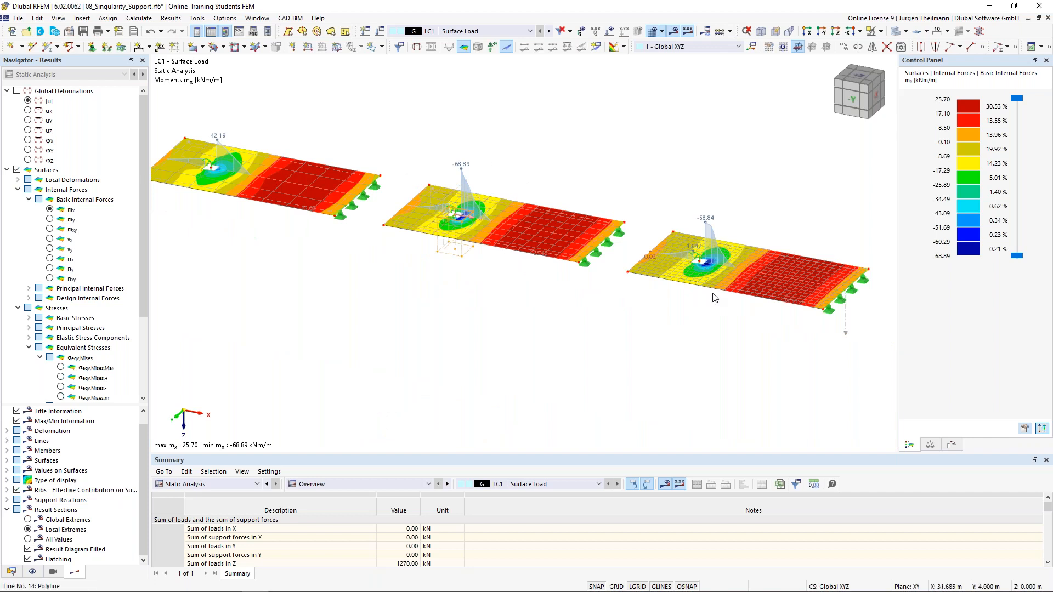
pyautogui.scroll(5, 729, 262)
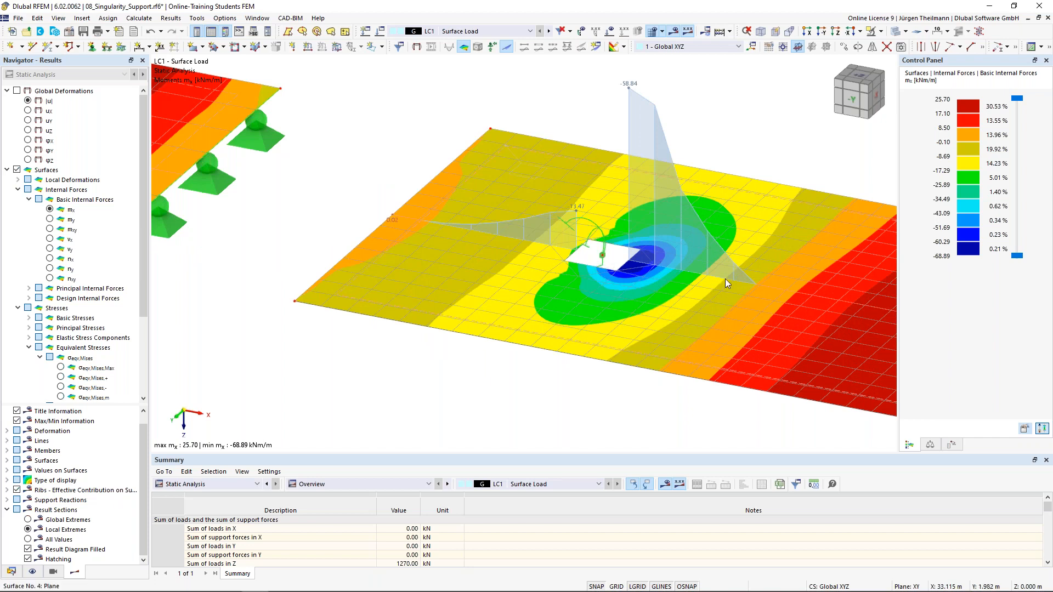
pyautogui.moveTo(735, 282)
pyautogui.scroll(-4, 722, 274)
pyautogui.scroll(-3, 721, 274)
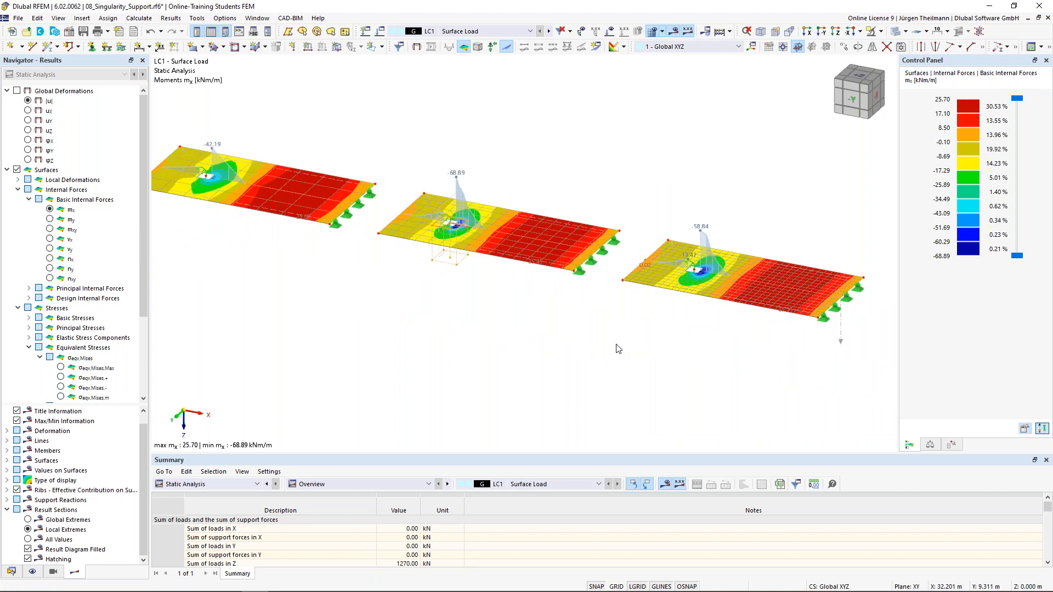
pyautogui.scroll(-2, 618, 349)
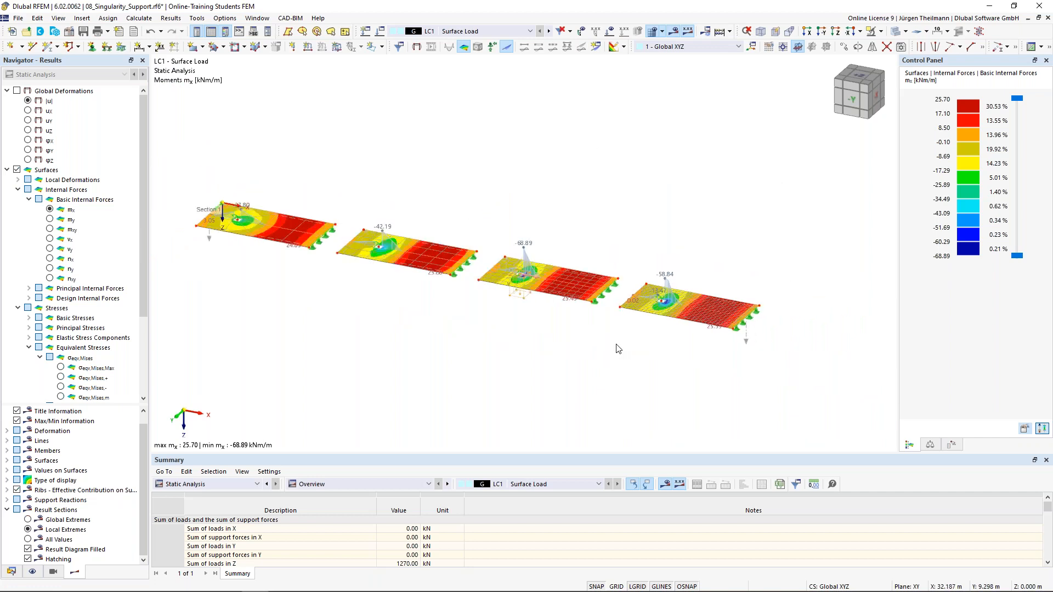
# Undo the mesh refinement and results adjustment, then recalculate LC1.
pyautogui.click(161, 32)
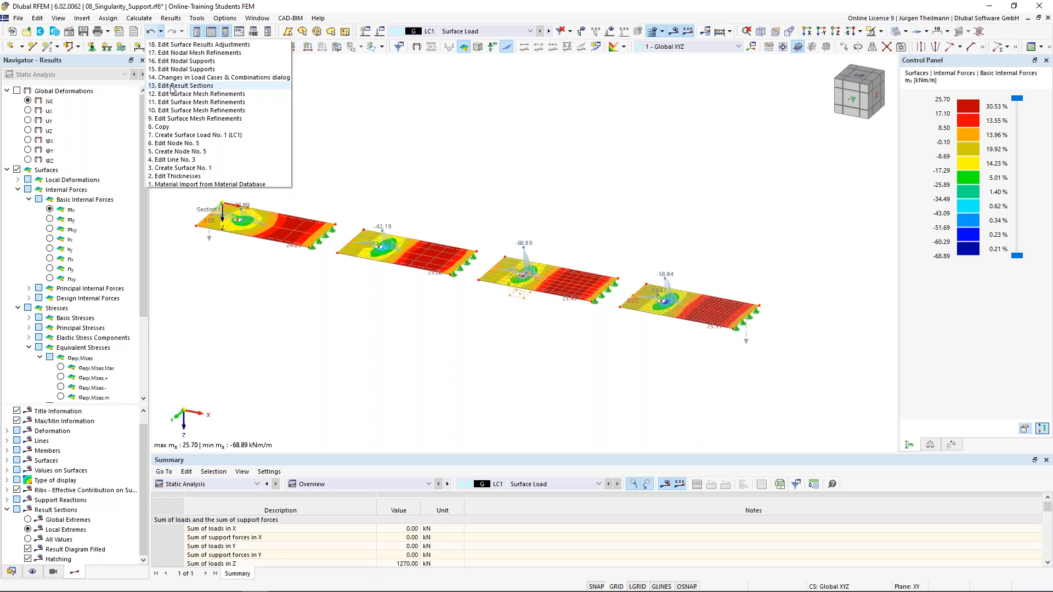
pyautogui.click(173, 53)
pyautogui.click(573, 348)
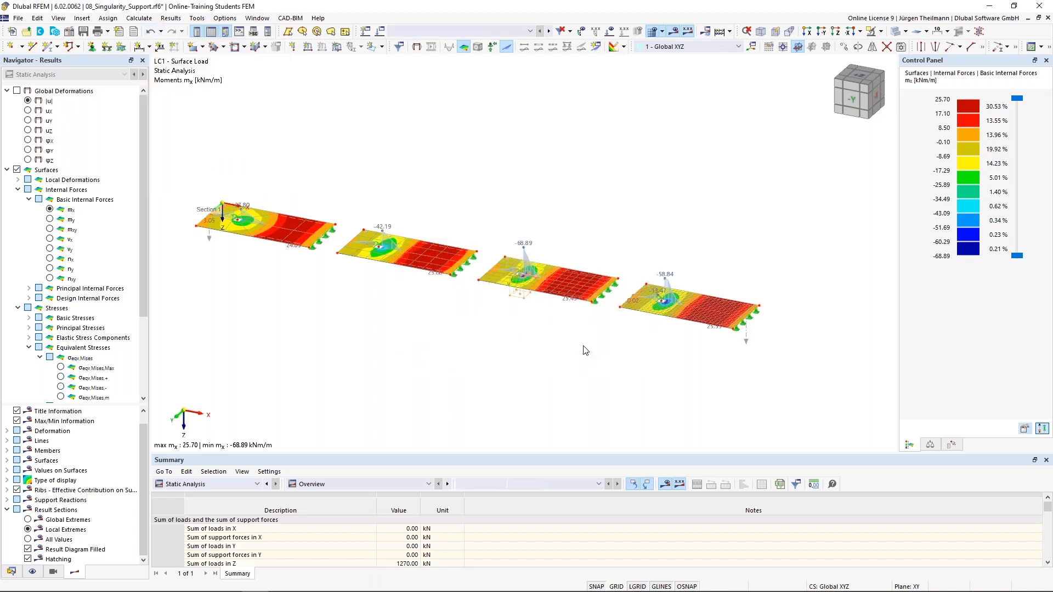
pyautogui.click(673, 31)
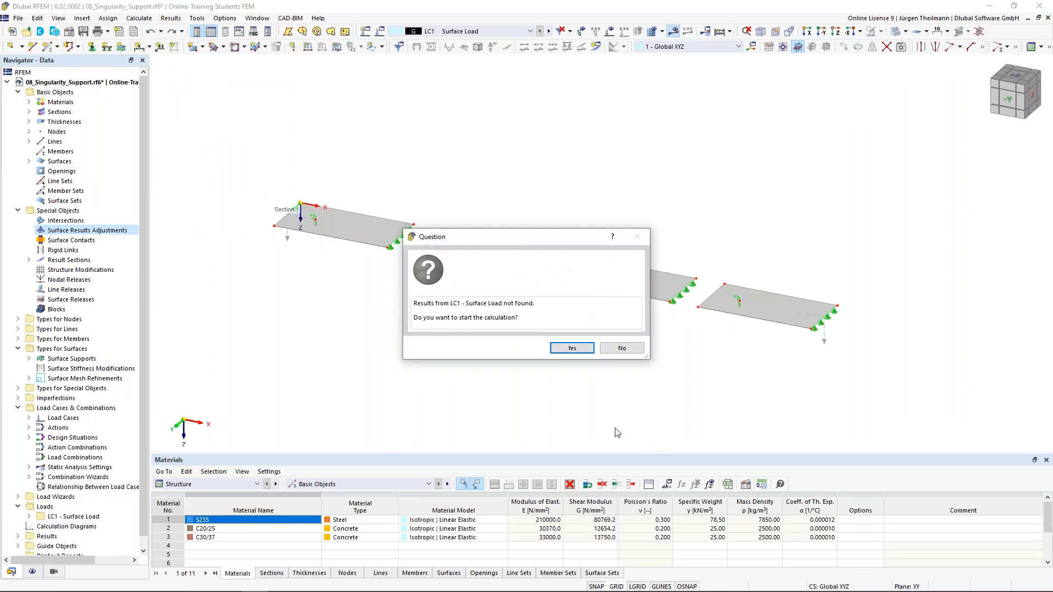
pyautogui.click(572, 348)
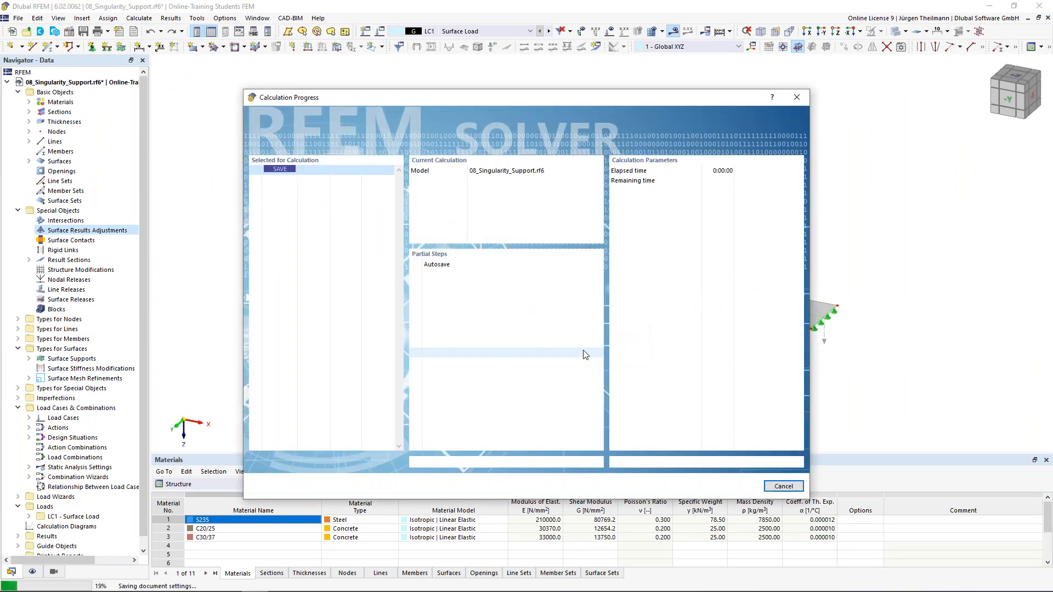